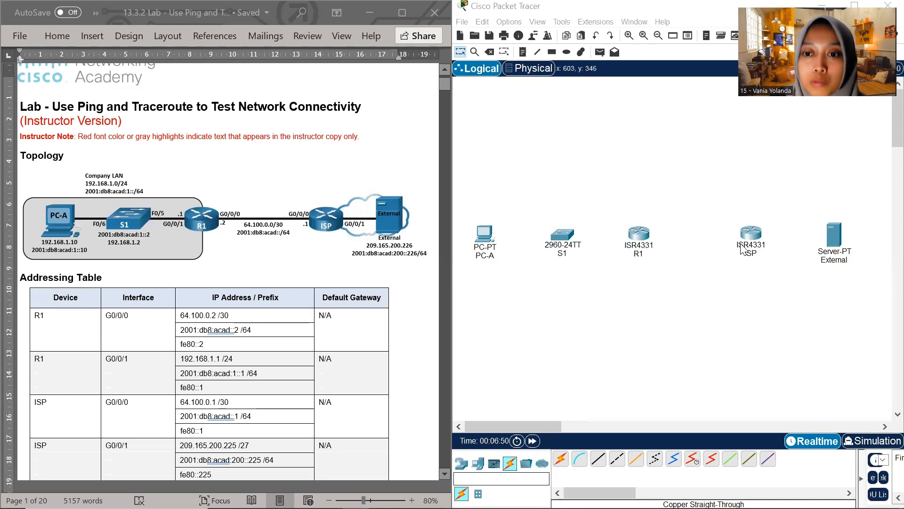
Connect PC-A's FastEthernet0 port to FastEthernet0/6 on switch S1 with a copper straight-through cable
left_click(599, 461)
left_click(485, 234)
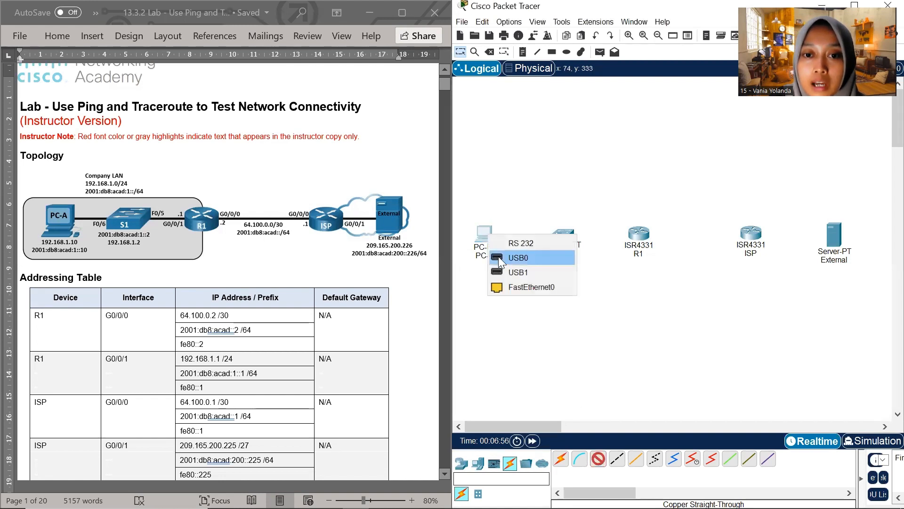
left_click(513, 289)
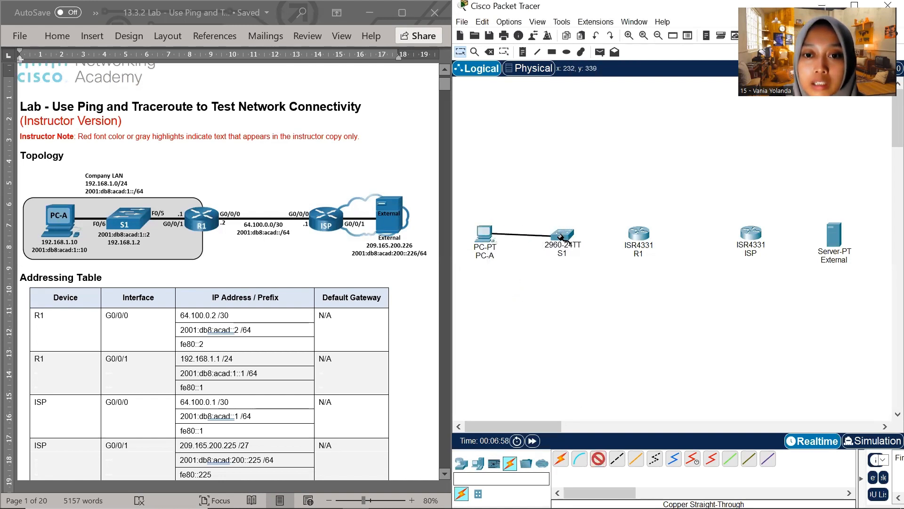
left_click(560, 232)
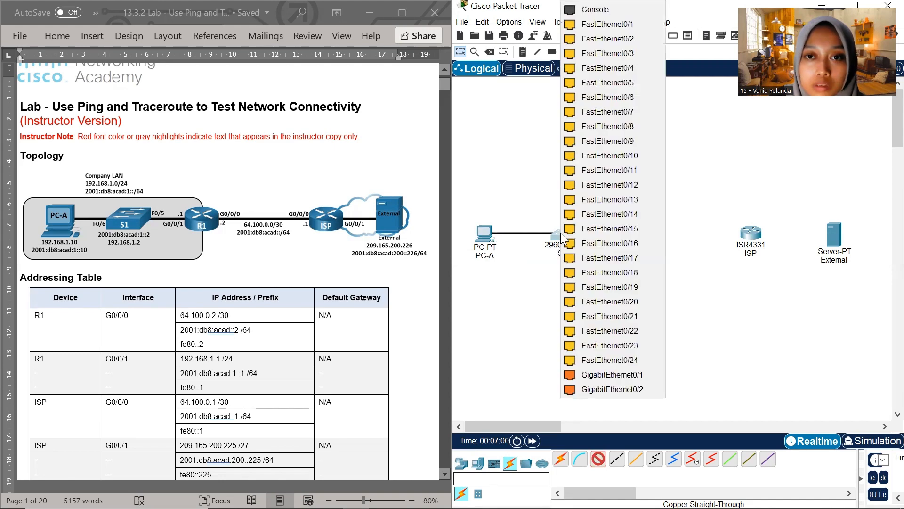
left_click(618, 97)
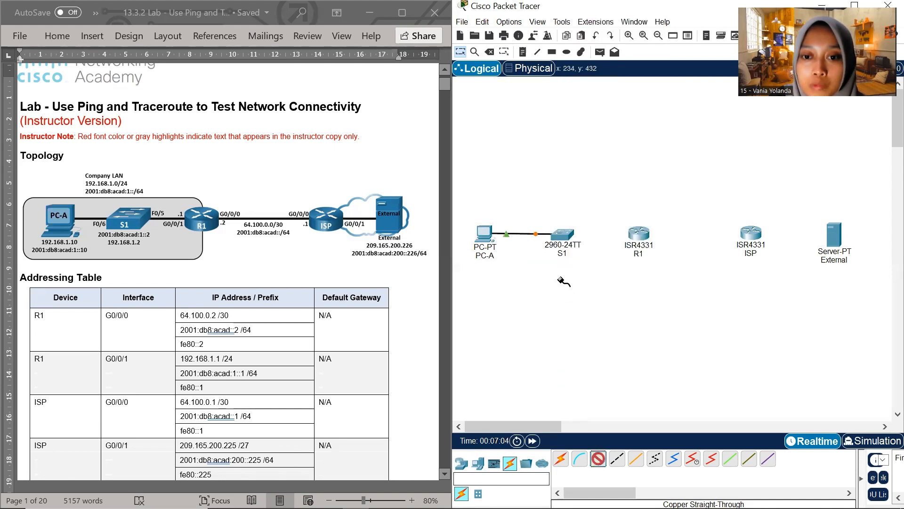
Connect FastEthernet0/5 on switch S1 to GigabitEthernet0/0/1 on router R1 with a copper straight-through cable
left_click(559, 237)
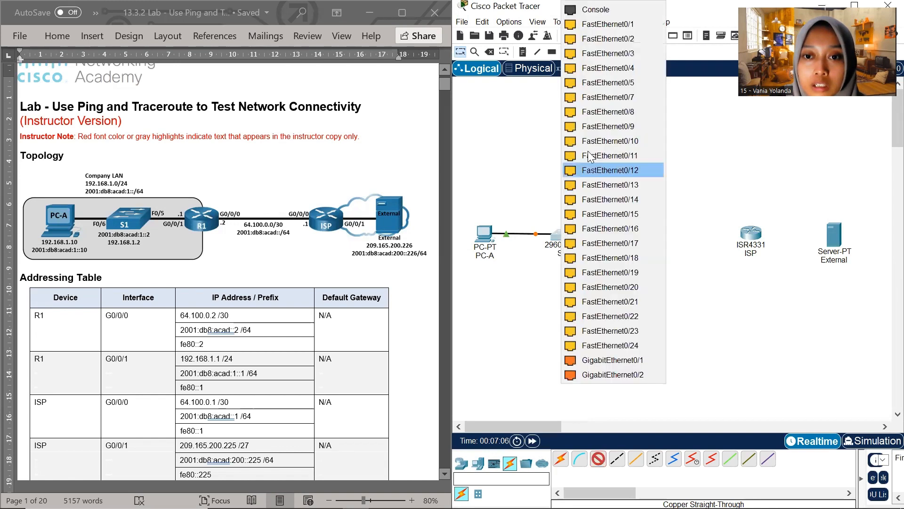
left_click(606, 83)
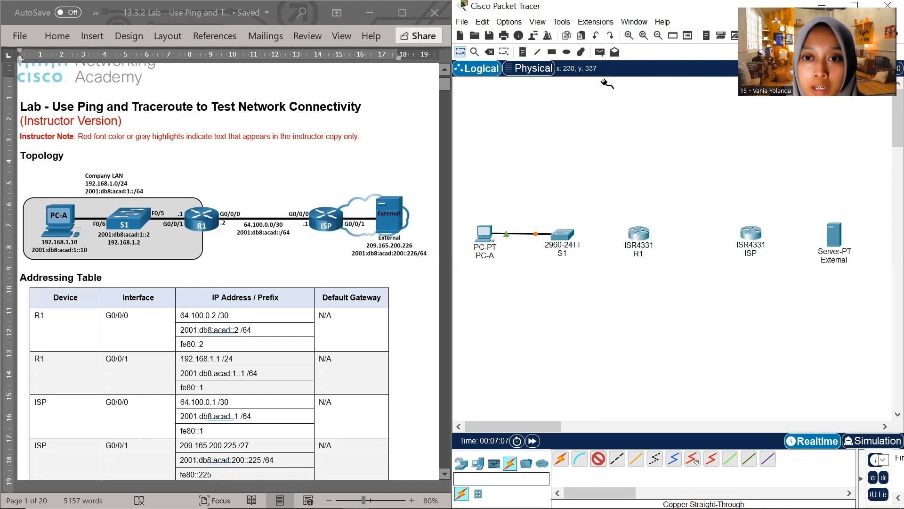
left_click(638, 233)
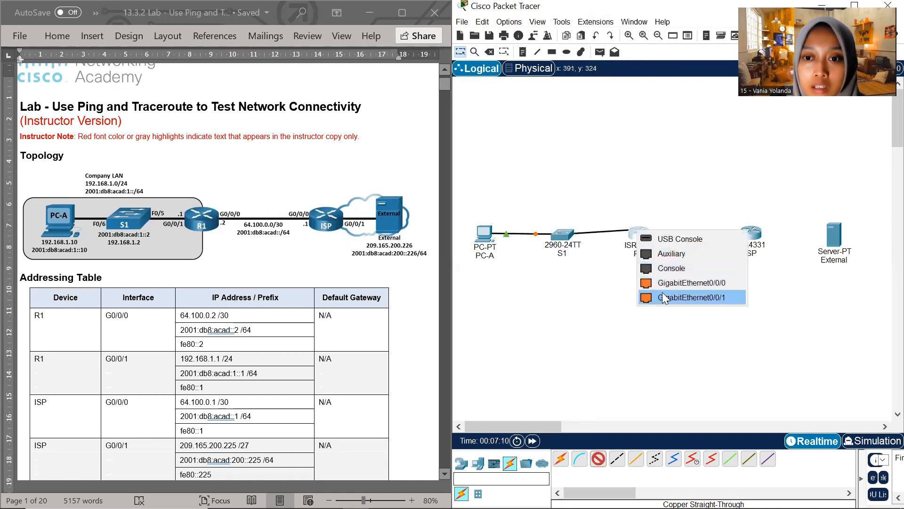
left_click(664, 297)
Connect GigabitEthernet0/0/0 on router R1 to GigabitEthernet0/0/0 on router ISP with a copper straight-through cable
left_click(598, 458)
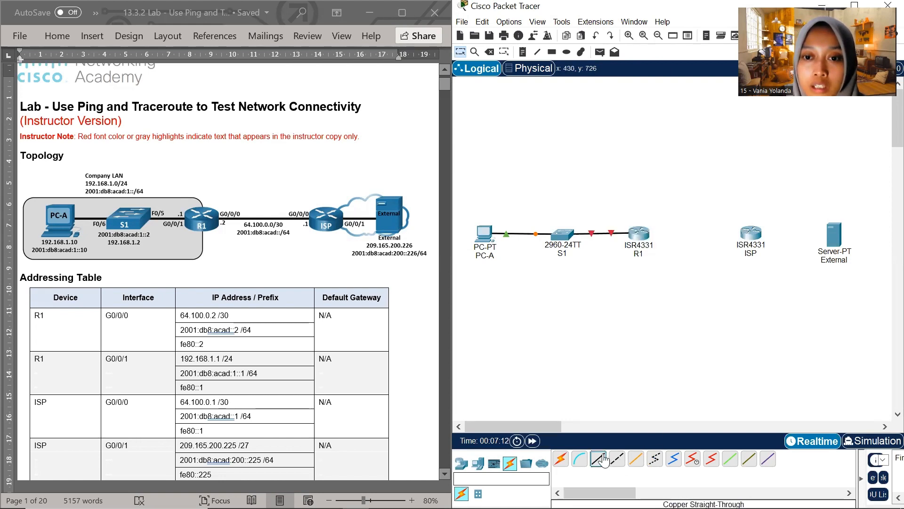
left_click(645, 240)
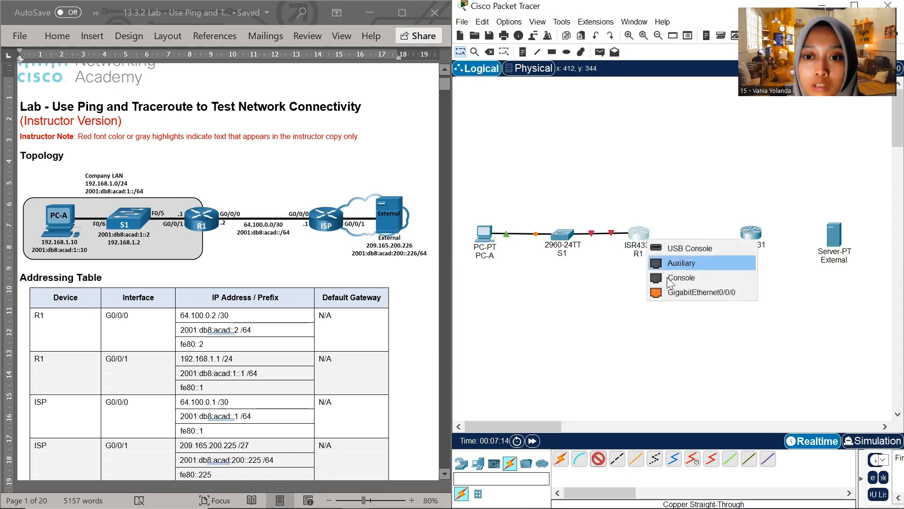
left_click(673, 292)
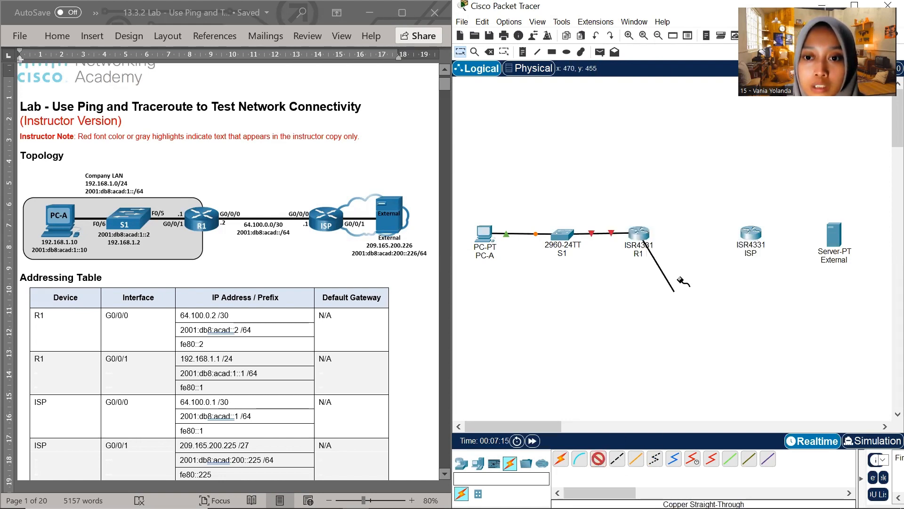
left_click(750, 234)
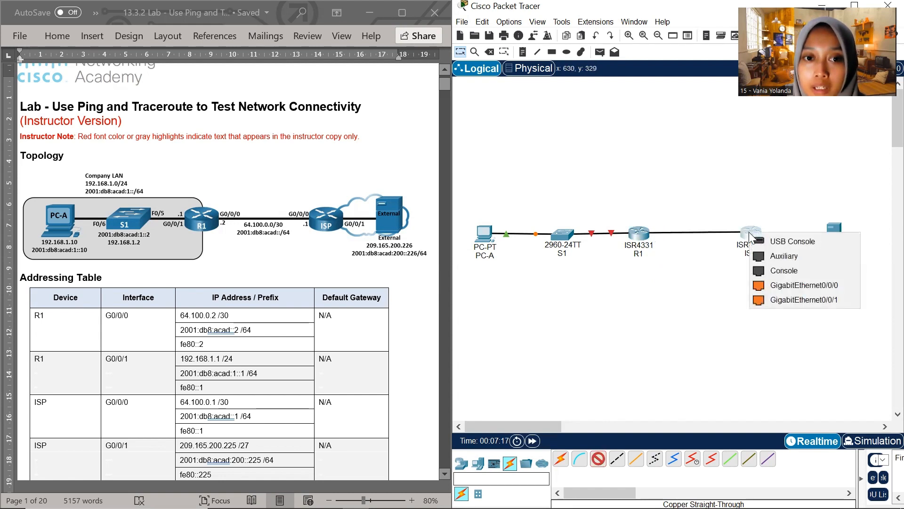
left_click(772, 282)
Connect GigabitEthernet0/0/1 on router ISP to the External server with a copper straight-through cable
left_click(598, 459)
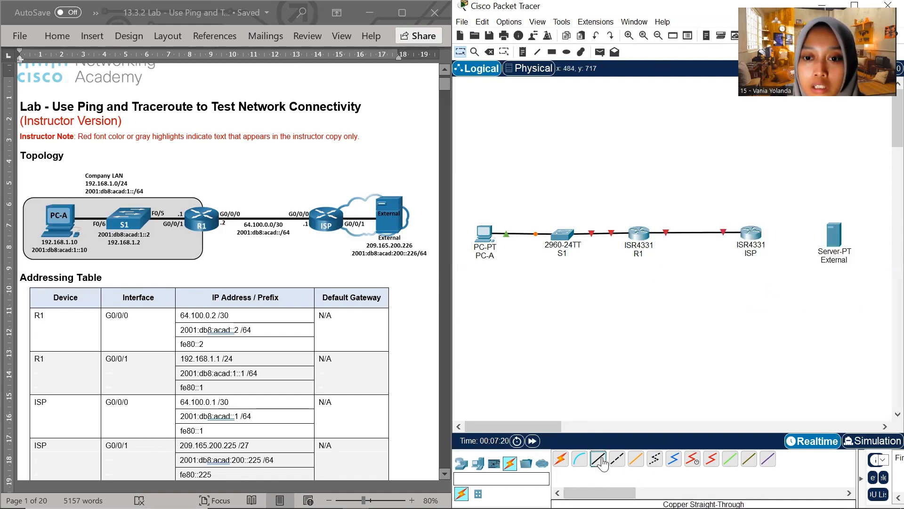
left_click(756, 232)
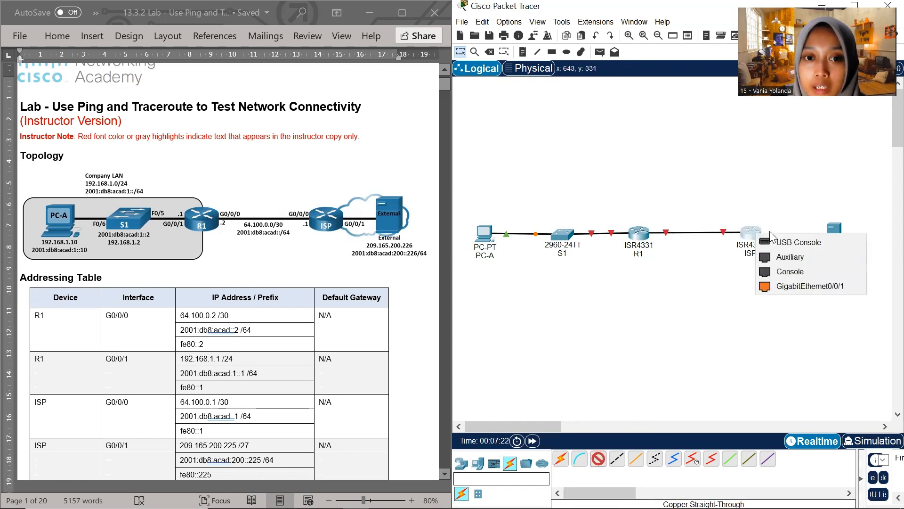
left_click(803, 286)
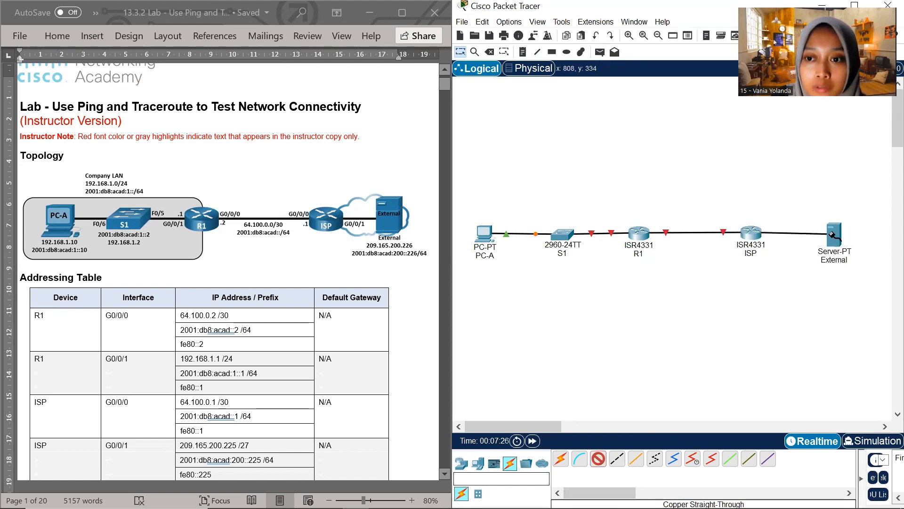
left_click(833, 234)
left_click(850, 243)
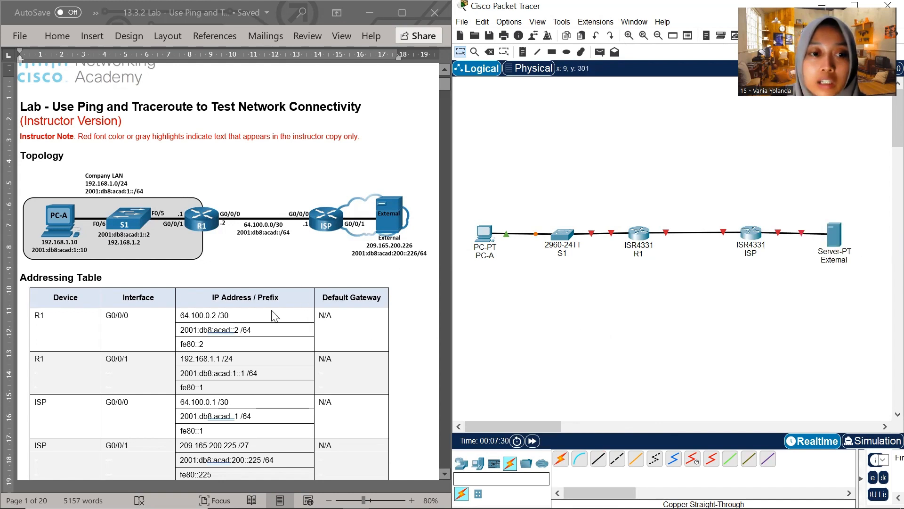
Open PC-A's IP Configuration, with its window resized and placed clear of the lab document's addressing table
left_click(486, 231)
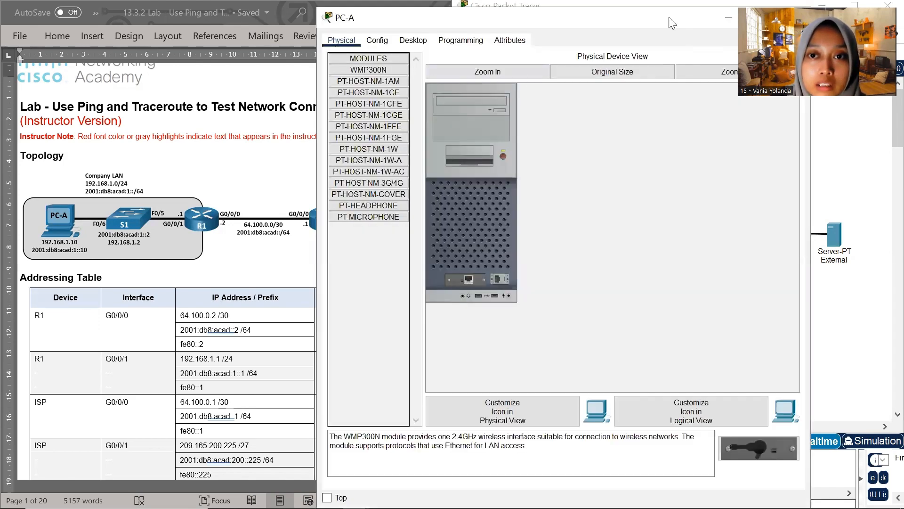
left_click_drag(669, 18, 696, 110)
left_click(446, 136)
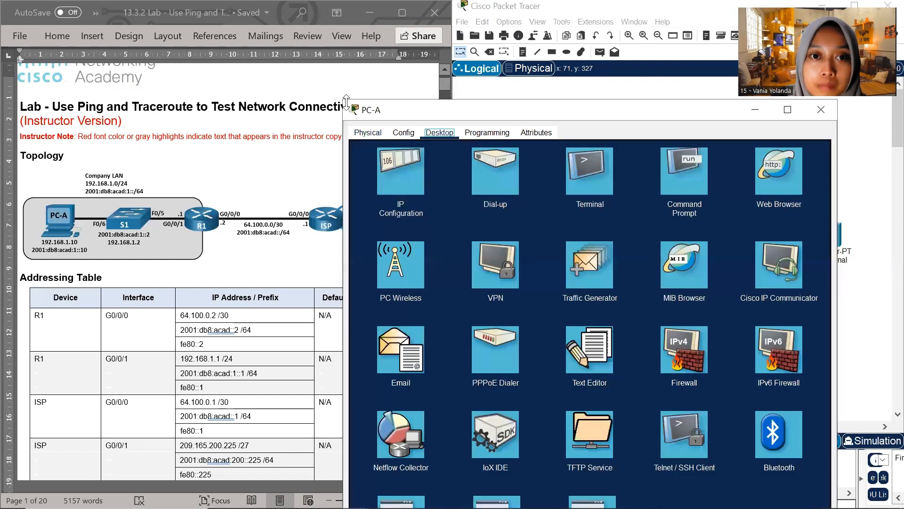
left_click_drag(342, 100, 440, 191)
left_click(497, 262)
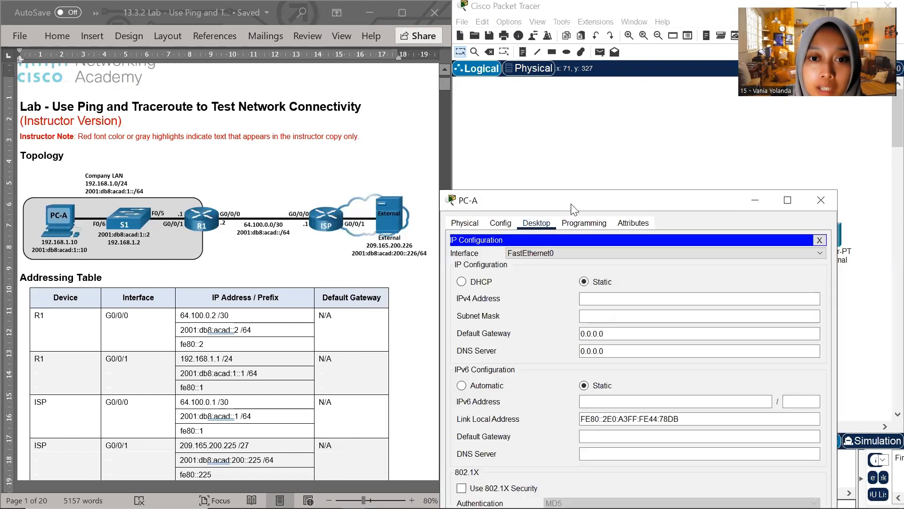
left_click_drag(579, 207, 573, 80)
Set PC-A's static IPv4 address to 192.168.1.10 with subnet mask 255.255.255.0
left_click(589, 171)
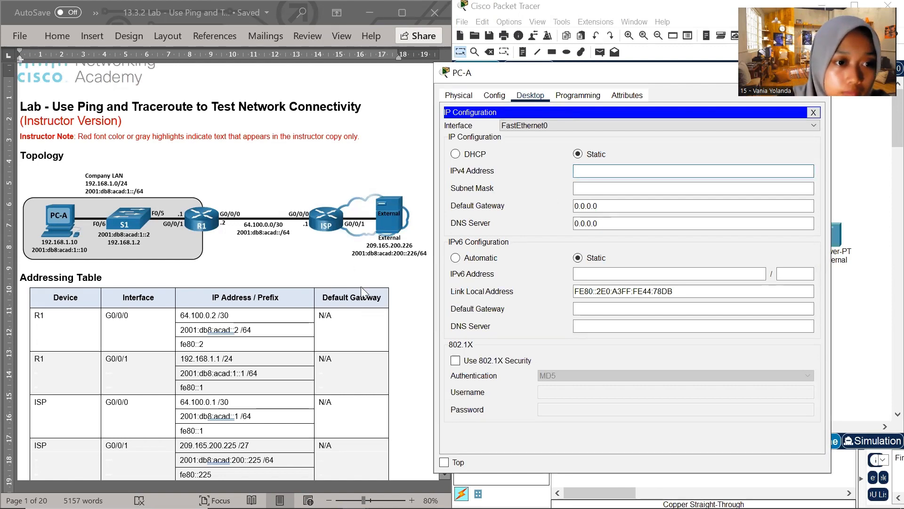
type("192.")
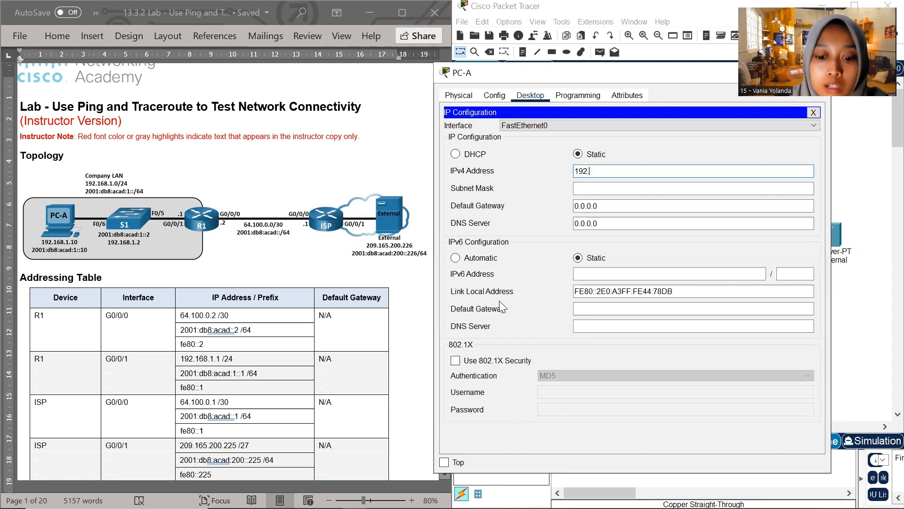
type("168.1.10")
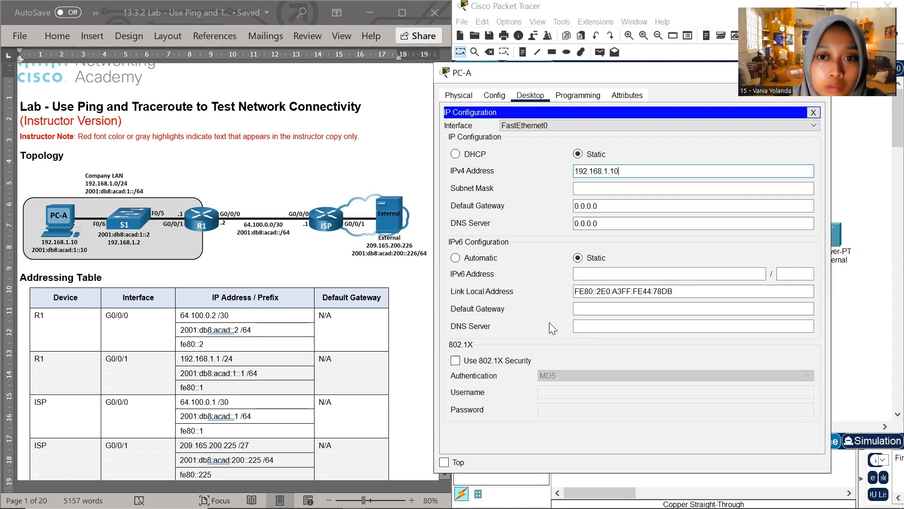
left_click(629, 192)
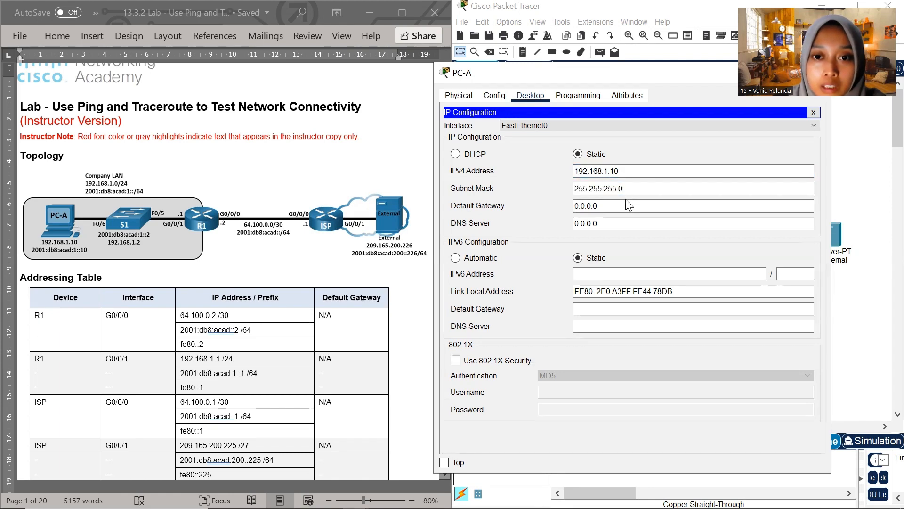
Try to set PC-A's IPv4 default gateway to 192.168.1.1, copied from the R1 G0/0/1 row of the addressing table
left_click(622, 203)
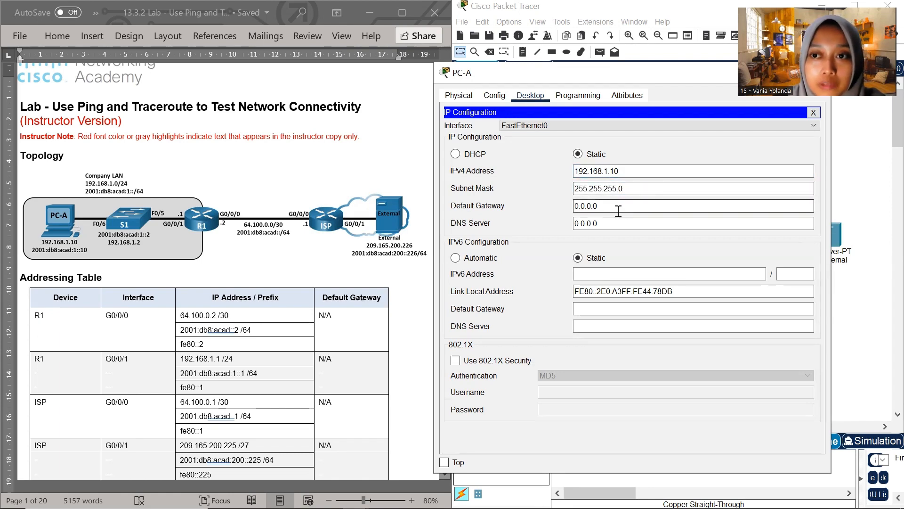
scroll(233, 378, "down", 1)
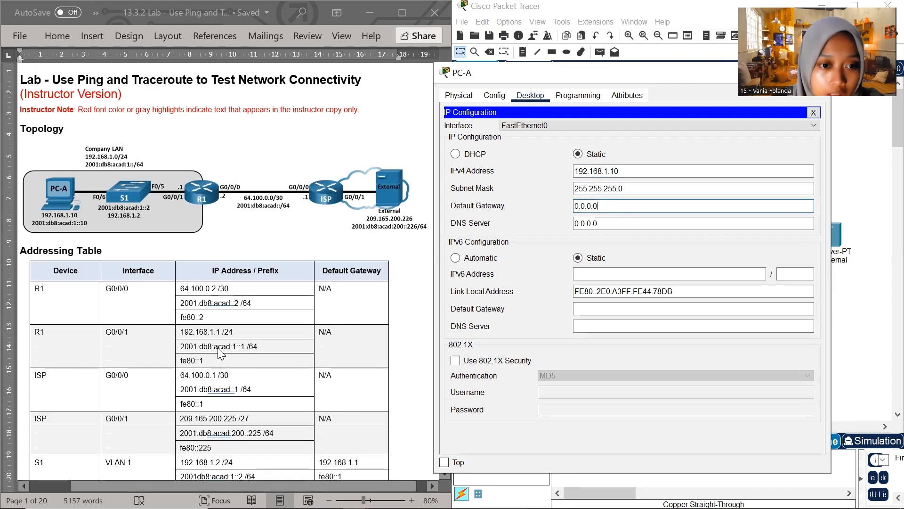
left_click(184, 332)
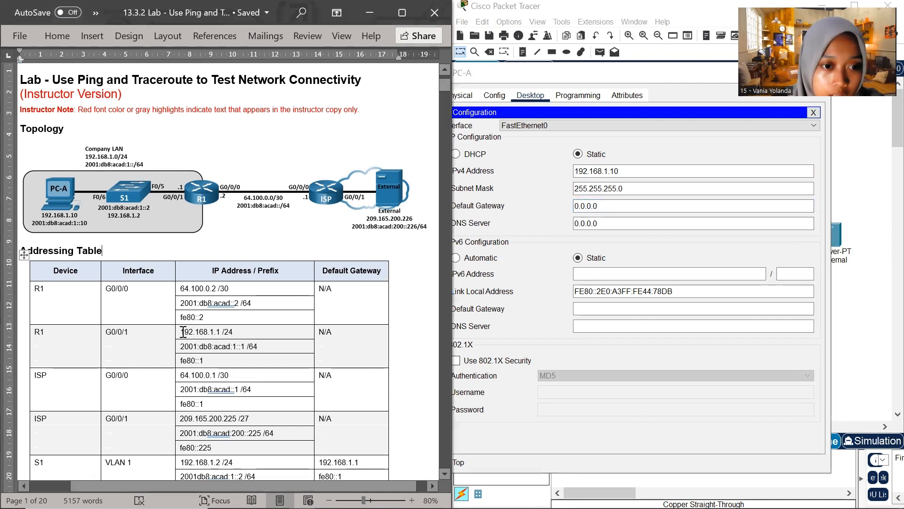
double_click(200, 334)
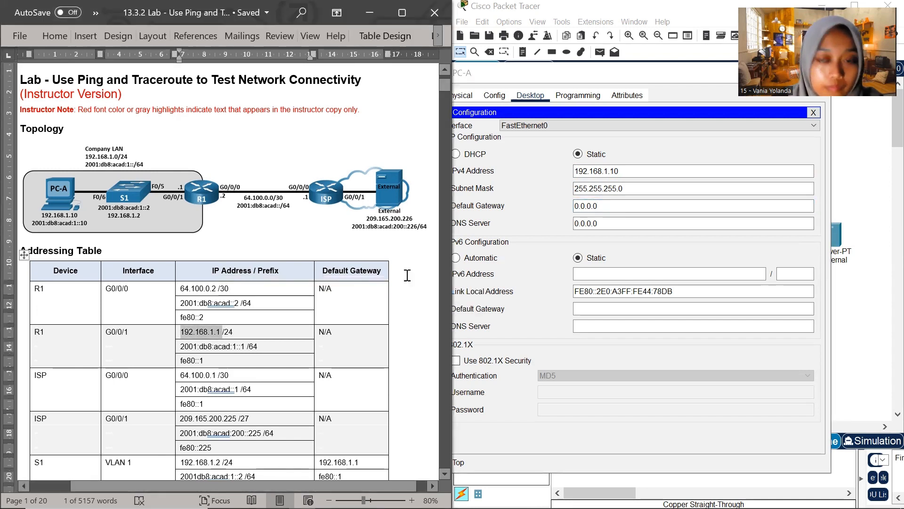
left_click(575, 207)
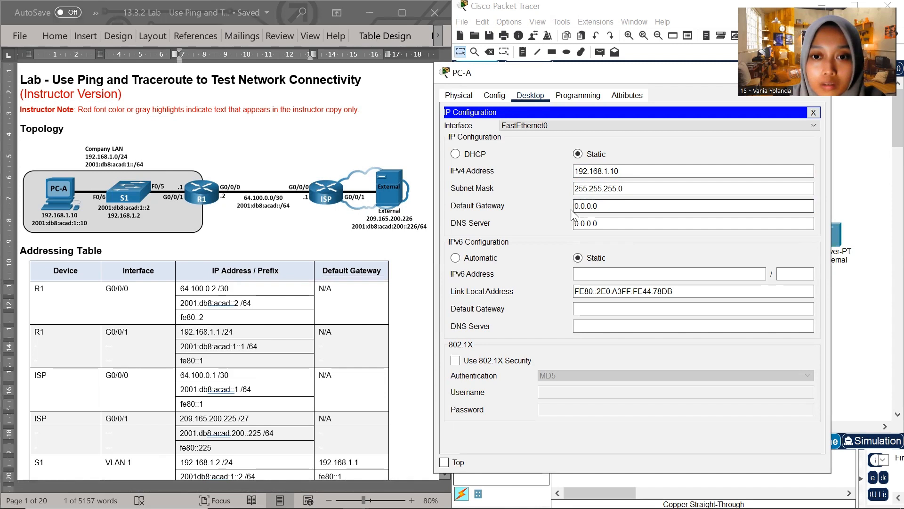
double_click(590, 207)
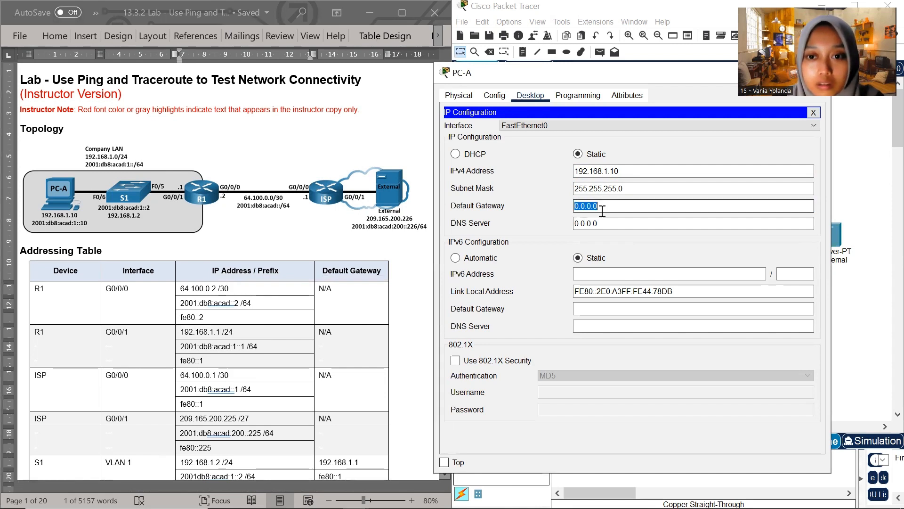
left_click(601, 211)
left_click(219, 377)
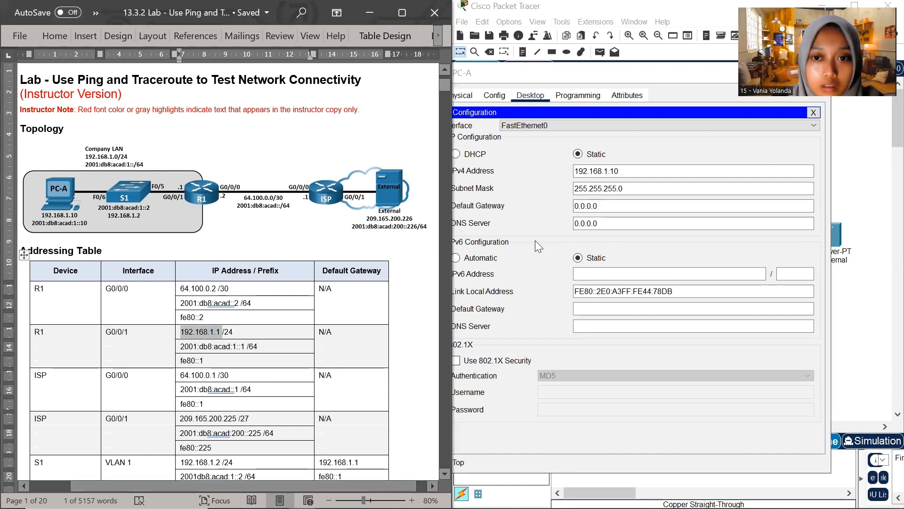
left_click(602, 208)
left_click_drag(602, 210, 570, 206)
type("192.168.1.1")
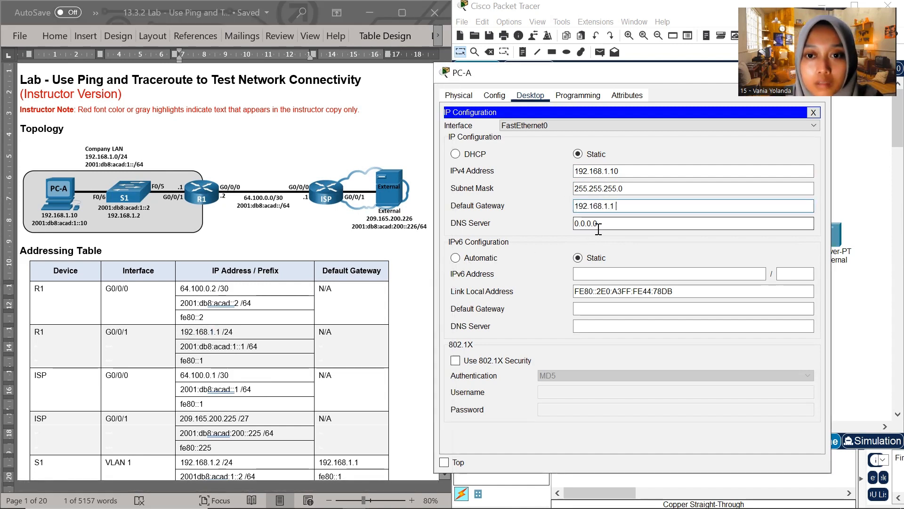
Copy PC-A's IPv6 address 2001:db8:acad:1::10 from the addressing table into its configuration, and set the IPv4 default gateway to 192.168.1.1
scroll(146, 273, "down", 1)
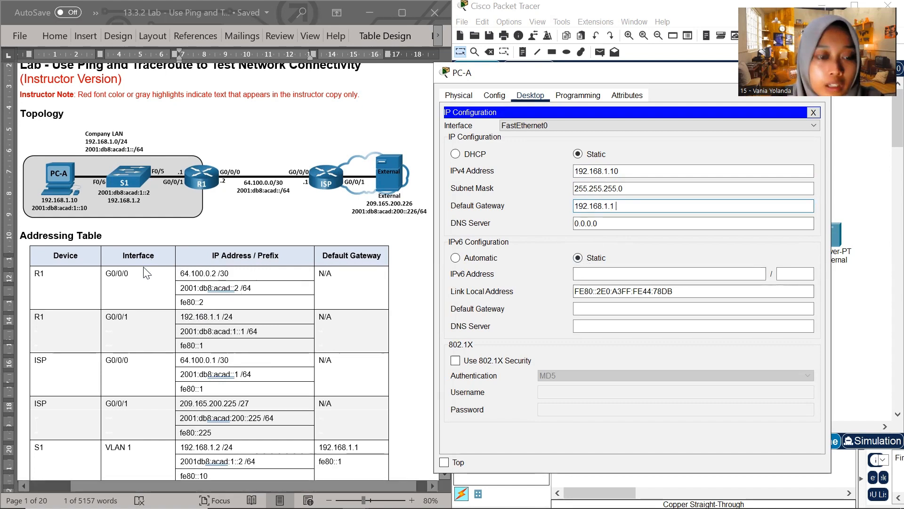
scroll(141, 282, "down", 10)
left_click(191, 297)
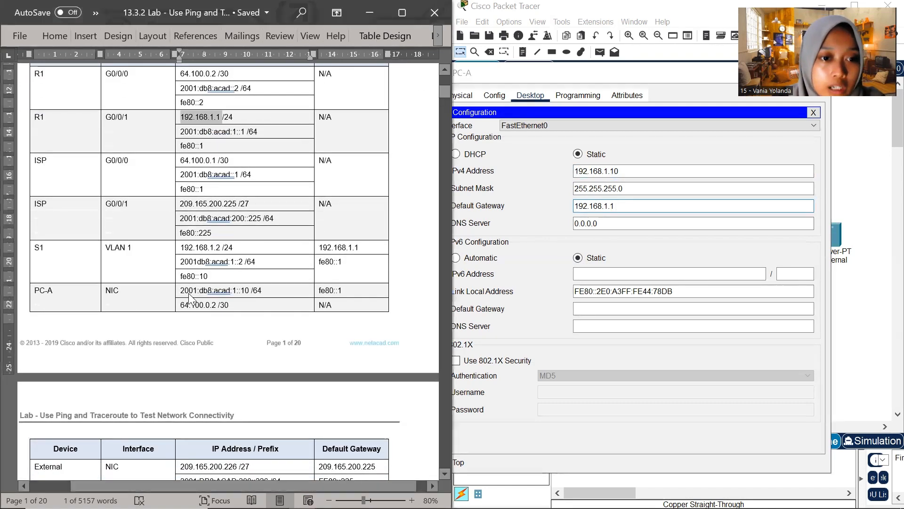
left_click_drag(181, 290, 249, 289)
key("ctrl+c")
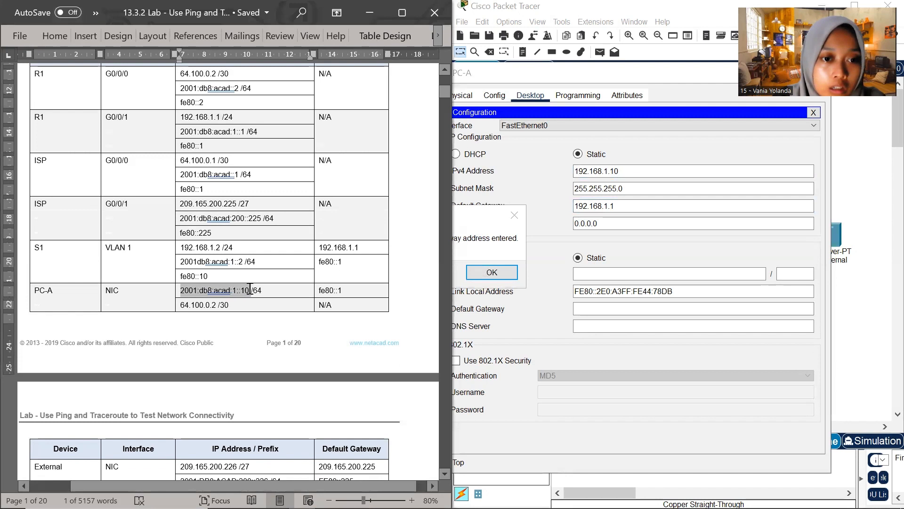
left_click(620, 274)
left_click(493, 277)
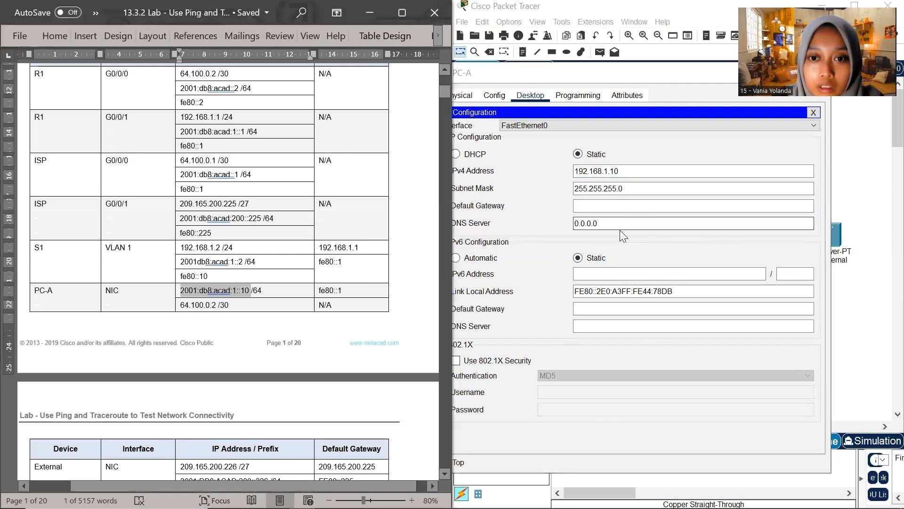
left_click(600, 272)
key("ctrl+v")
left_click(601, 206)
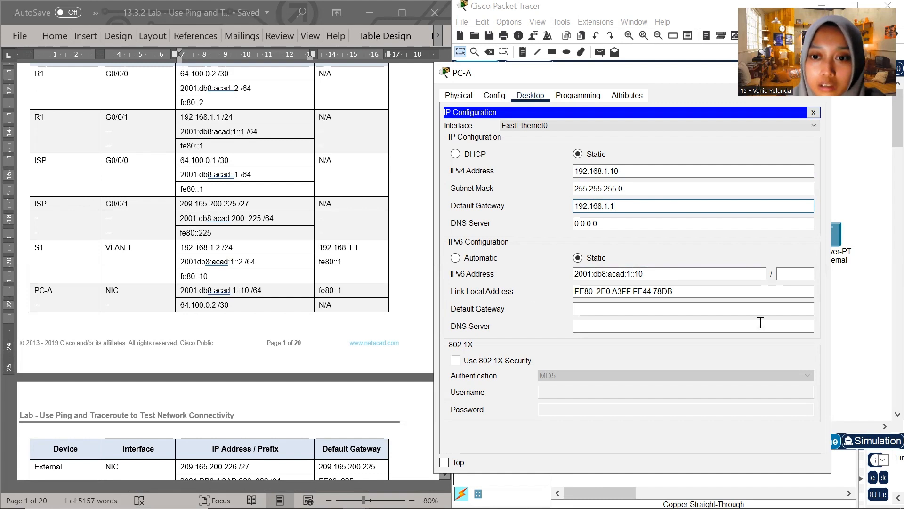
Try to set the prefix length of PC-A's IPv6 address to 64
left_click(799, 274)
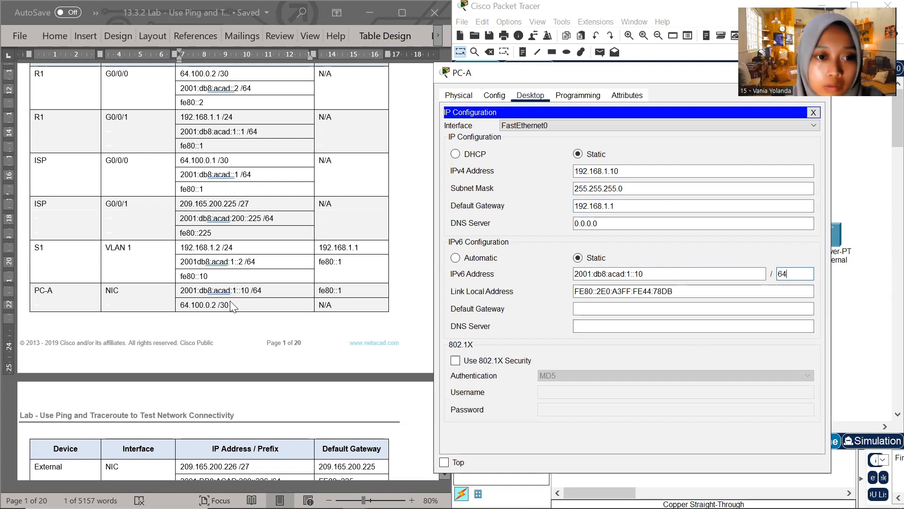
left_click(348, 289)
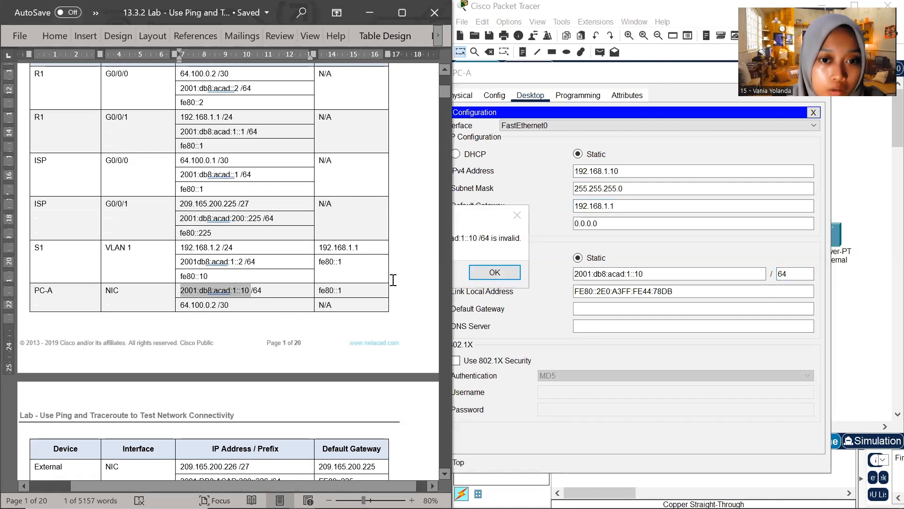
left_click(669, 275)
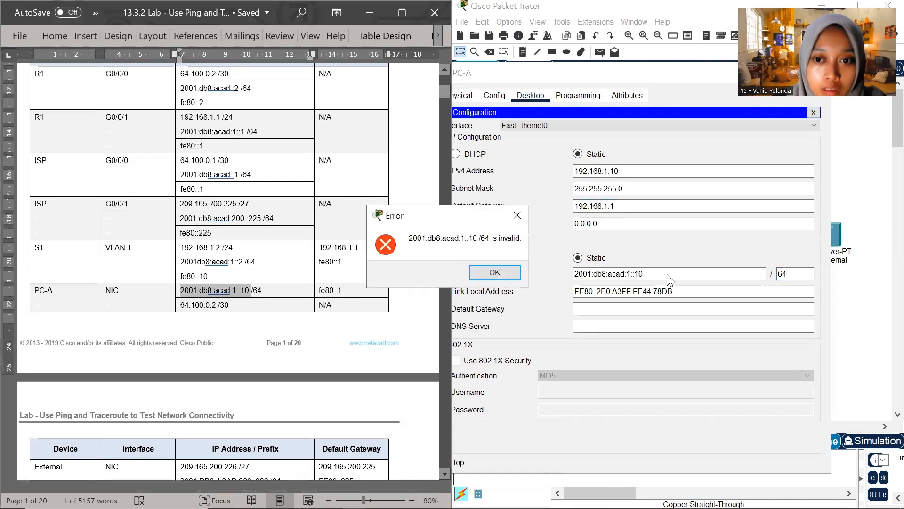
left_click(518, 218)
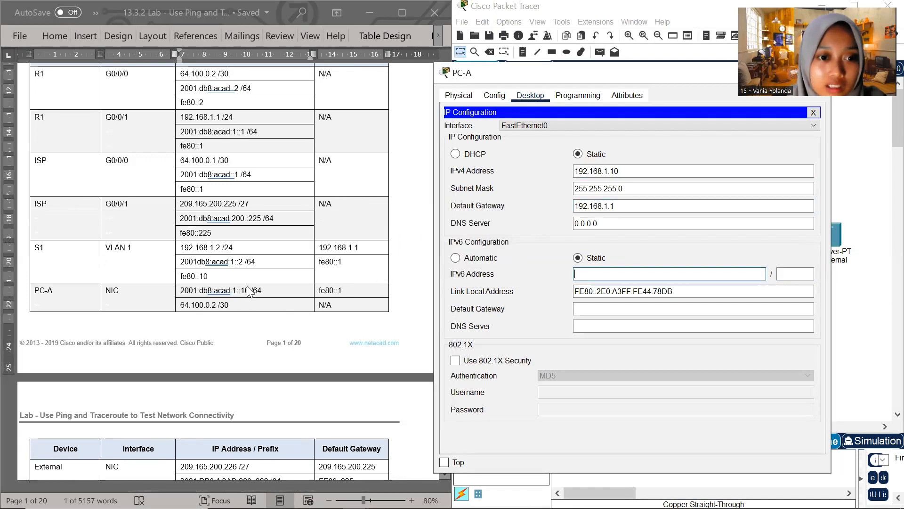
Copy 2001:db8:acad:1::10 from the addressing table into PC-A's IPv6 address without the trailing space, and set its prefix length to 64
left_click(250, 290)
left_click_drag(251, 291, 176, 297)
key("ctrl+c")
left_click(632, 274)
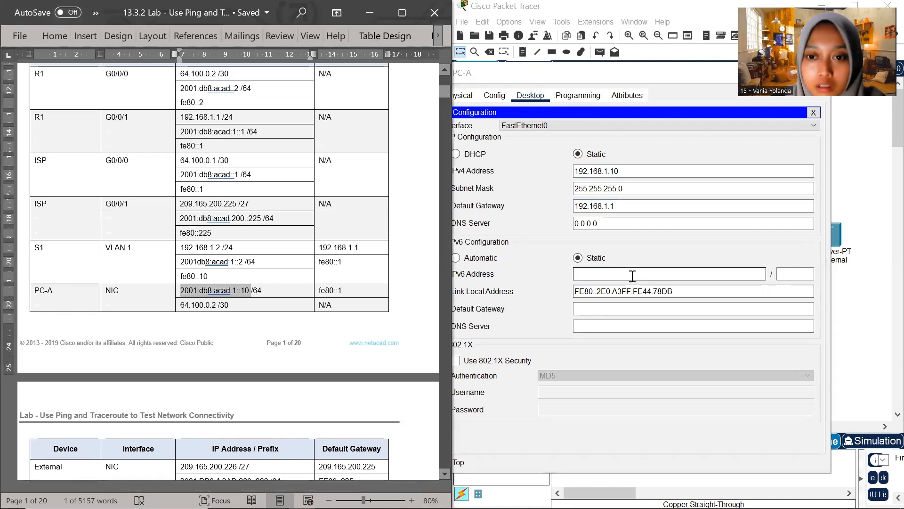
key("ctrl+v")
key("BackSpace")
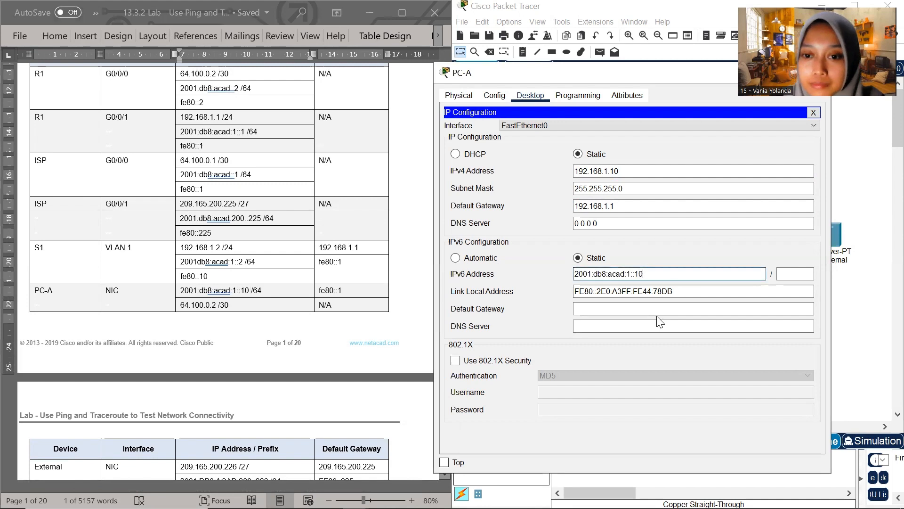
left_click(791, 275)
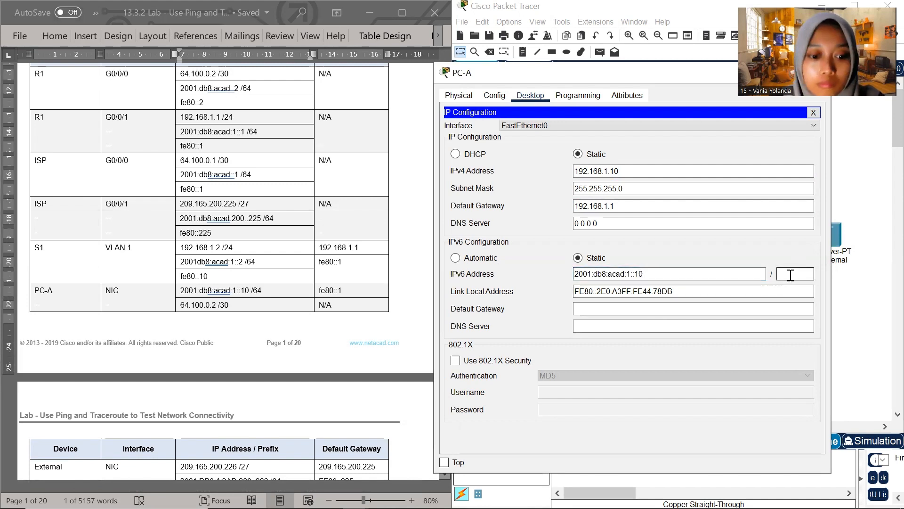
type("64")
Set PC-A's IPv6 default gateway to fe80::1, copied from the addressing table, and close PC-A's window
left_click(676, 309)
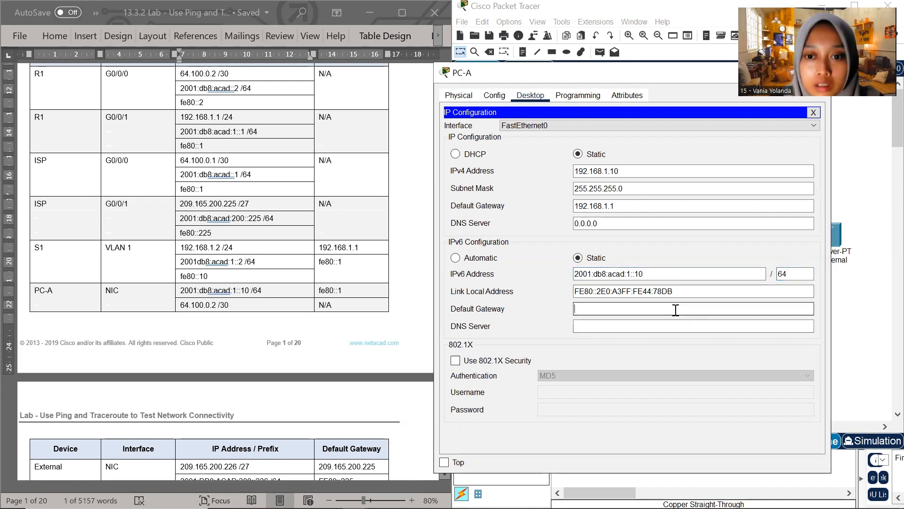
left_click(343, 291)
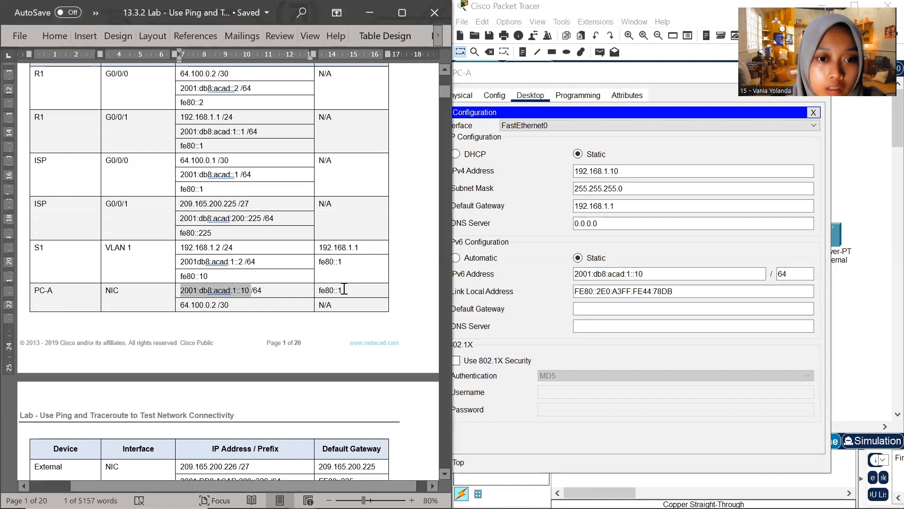
left_click_drag(333, 290, 315, 292)
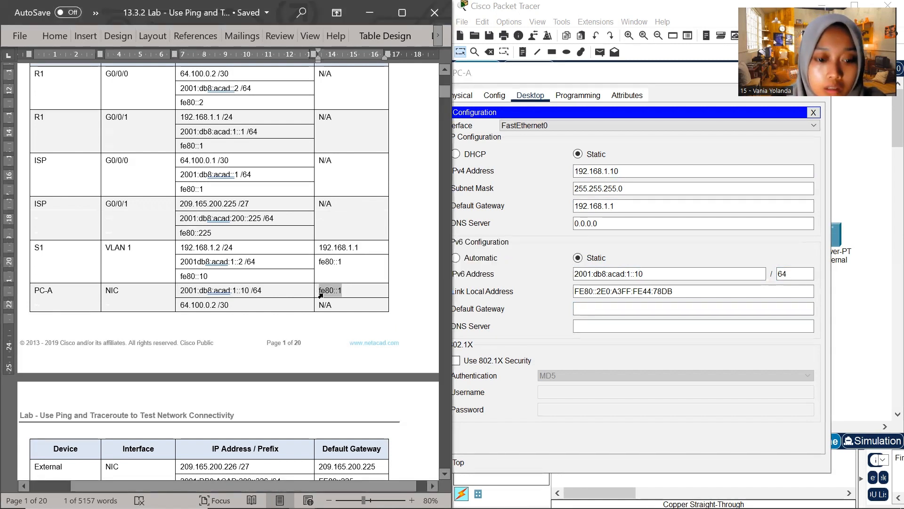
left_click(588, 309)
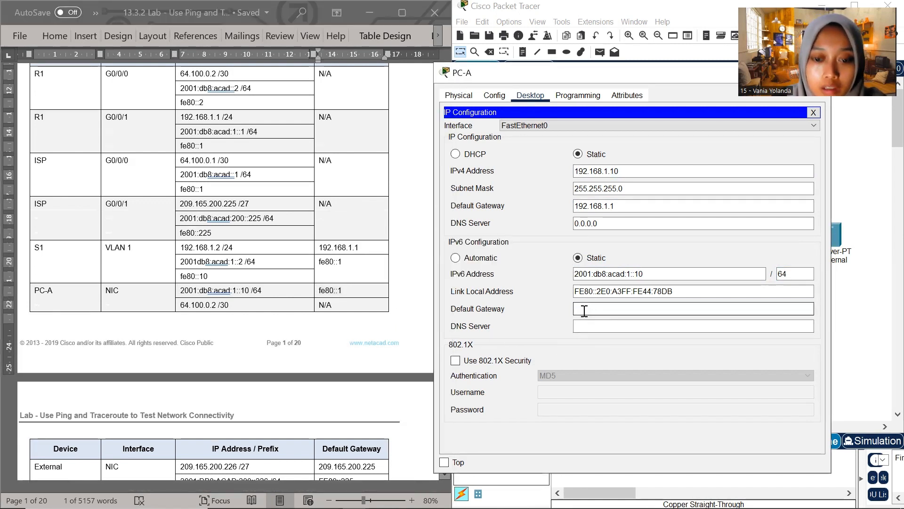
key("ctrl+v")
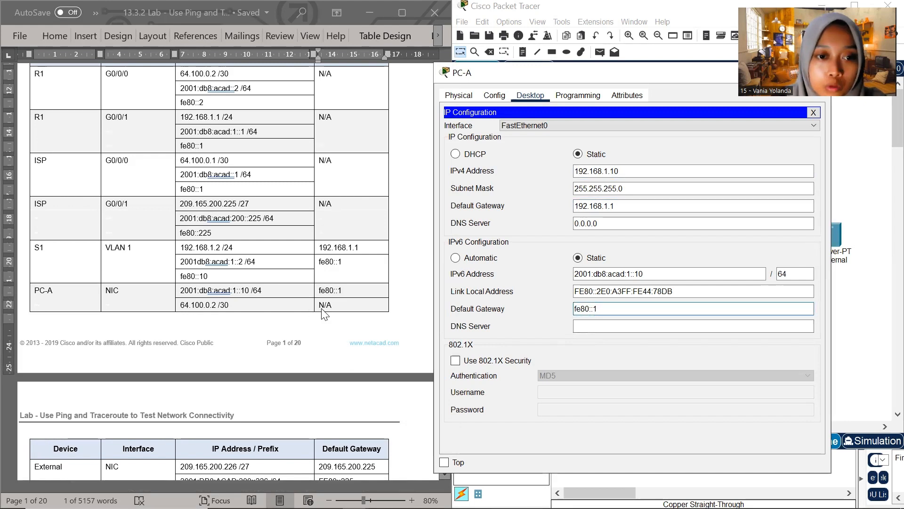
scroll(303, 311, "up", 2)
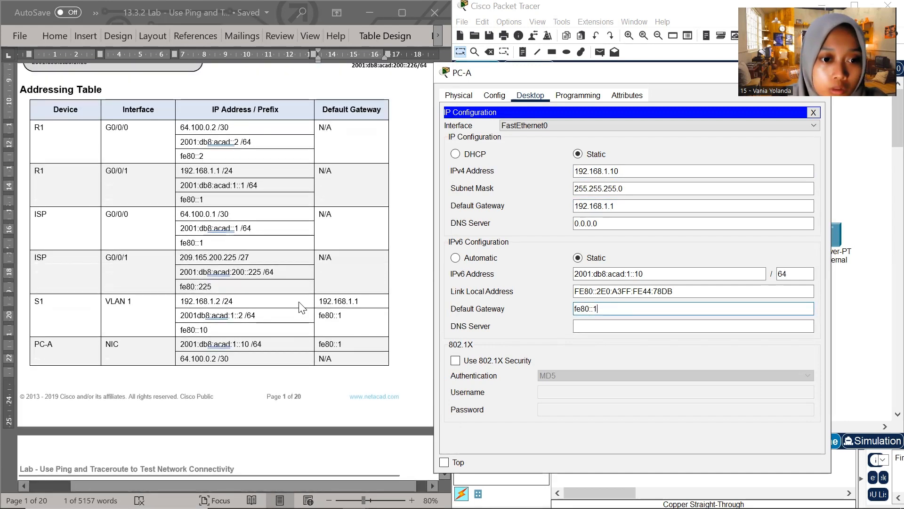
scroll(299, 301, "down", 1)
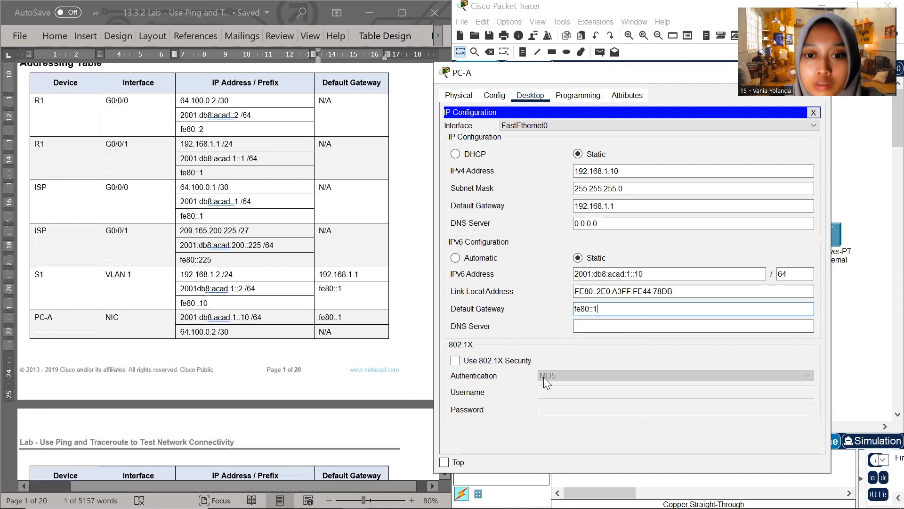
left_click_drag(675, 77, 505, 68)
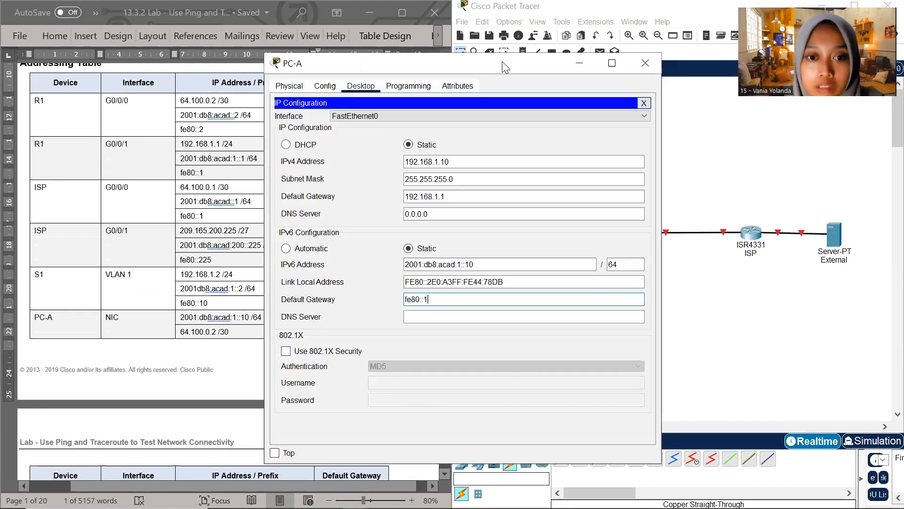
left_click(652, 66)
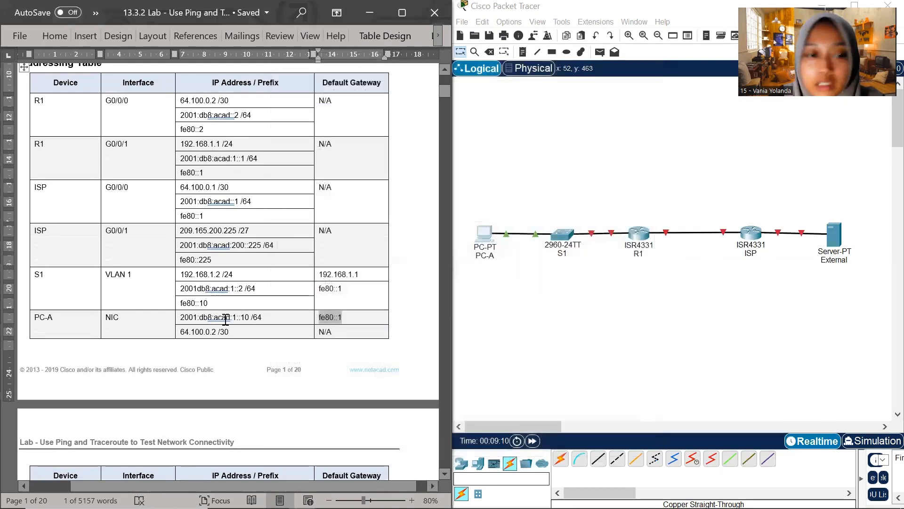
Bring the addressing table's External row into view and open the External server's IP Configuration, resized and placed clear of the table
scroll(228, 314, "down", 5)
scroll(228, 321, "down", 2)
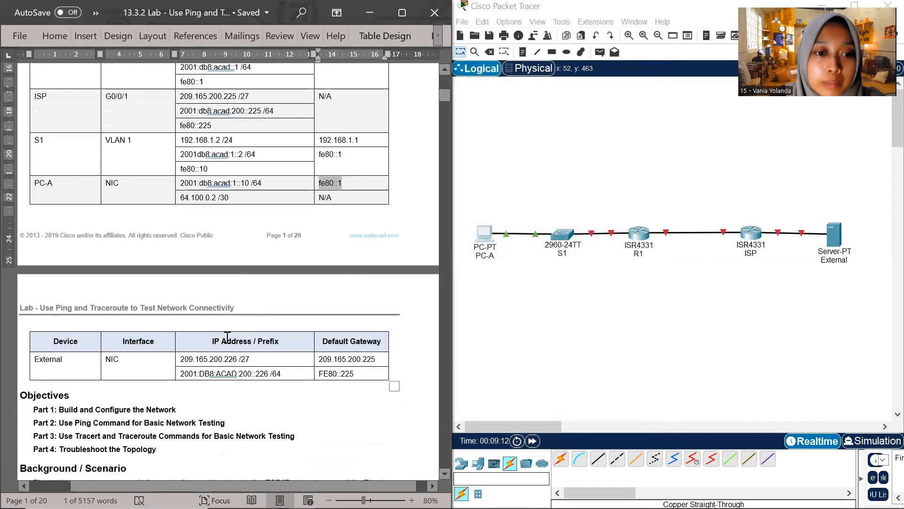
scroll(227, 336, "up", 3)
scroll(226, 337, "down", 2)
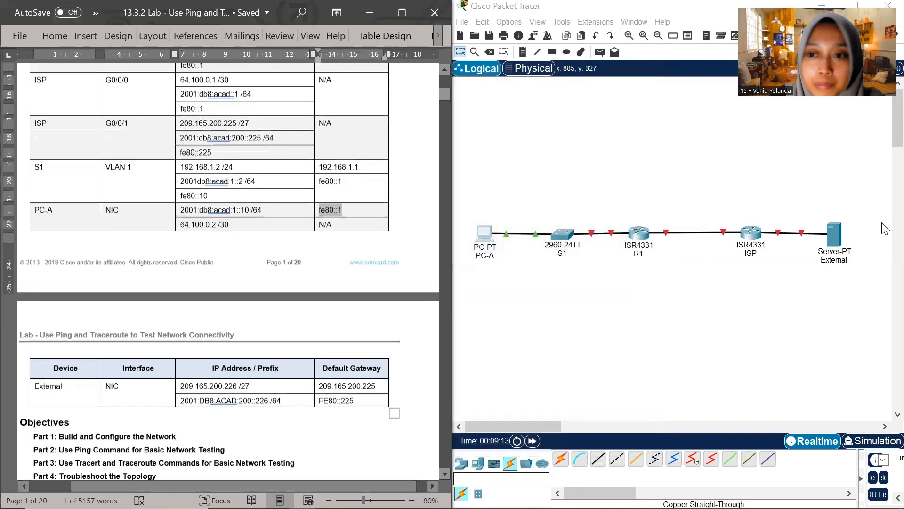
left_click(841, 249)
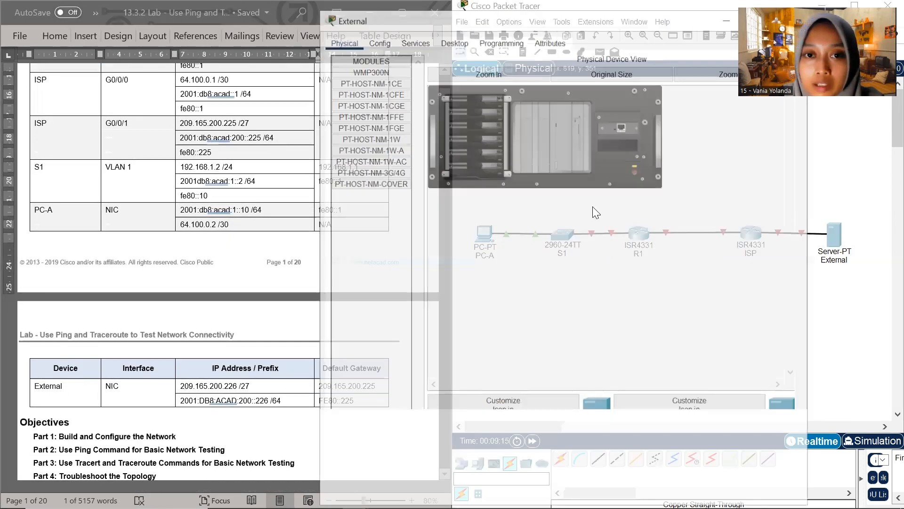
left_click_drag(659, 22, 661, 141)
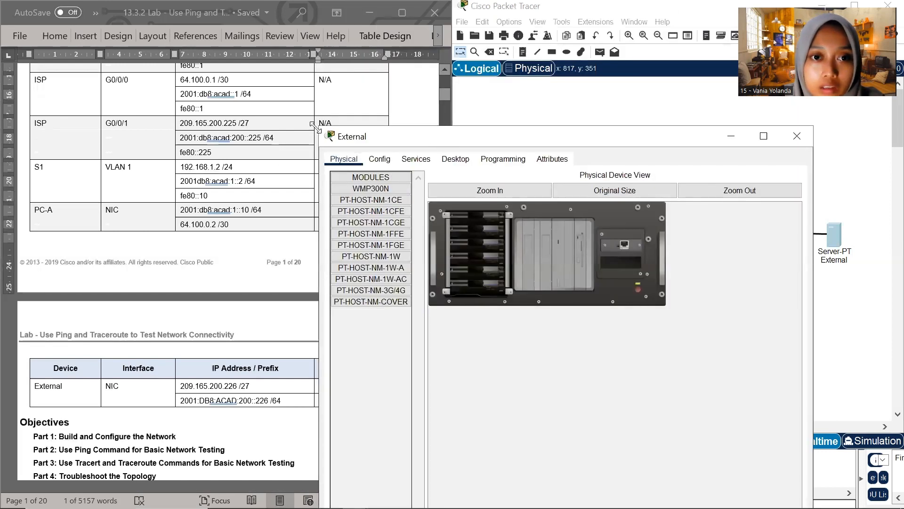
left_click_drag(316, 126, 435, 207)
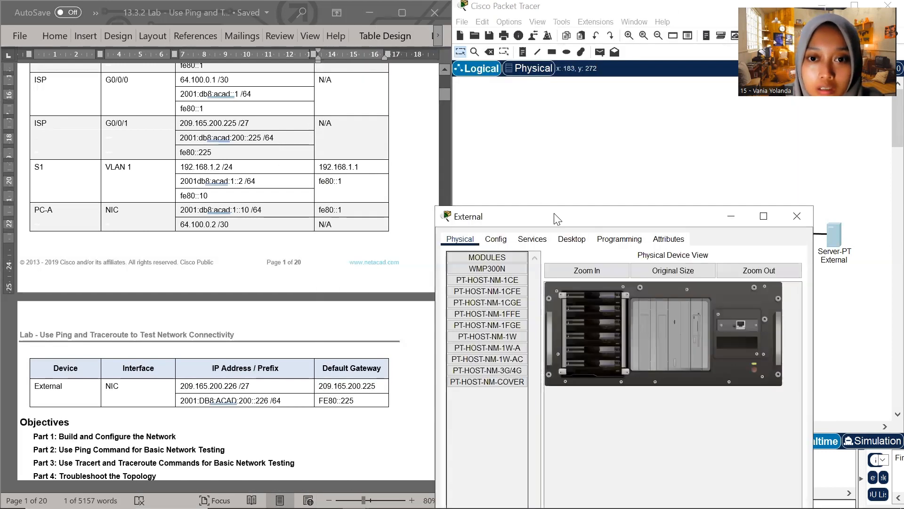
left_click_drag(555, 218, 529, 105)
left_click(507, 126)
left_click(545, 126)
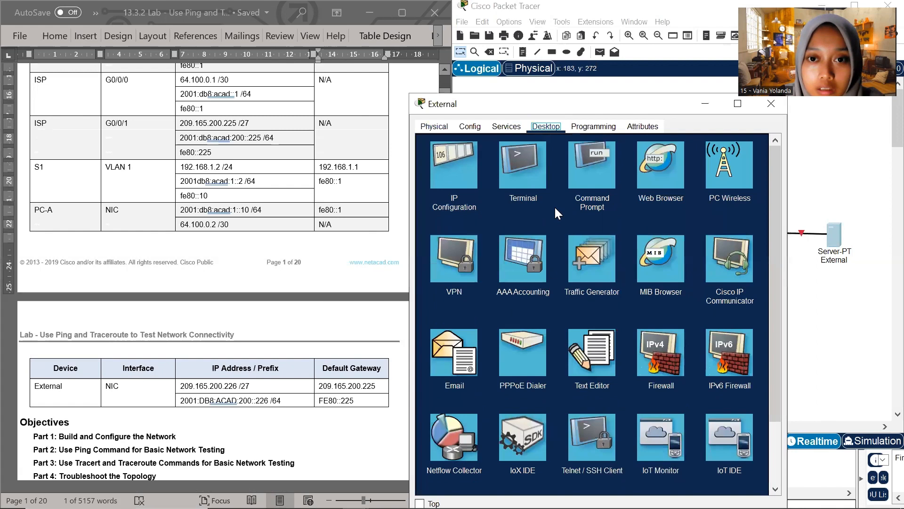
left_click(459, 188)
left_click_drag(590, 100, 617, 56)
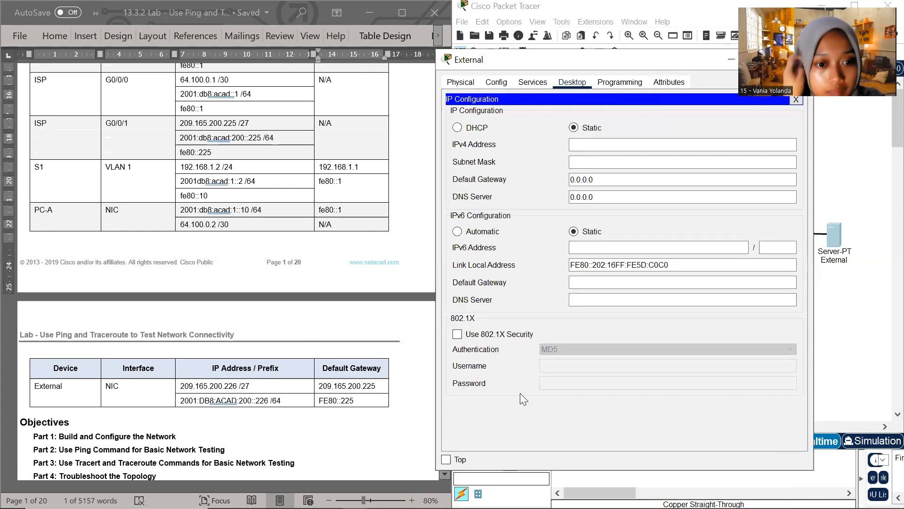
Try to set the External server's static IPv4 address to 209.165.200.226, copied from the addressing table
left_click(237, 386)
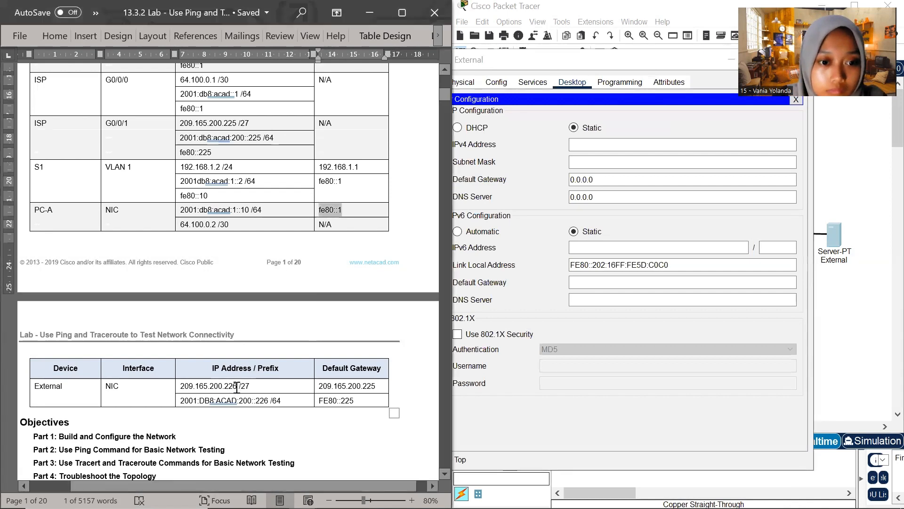
left_click_drag(215, 384, 180, 385)
key("ctrl+c")
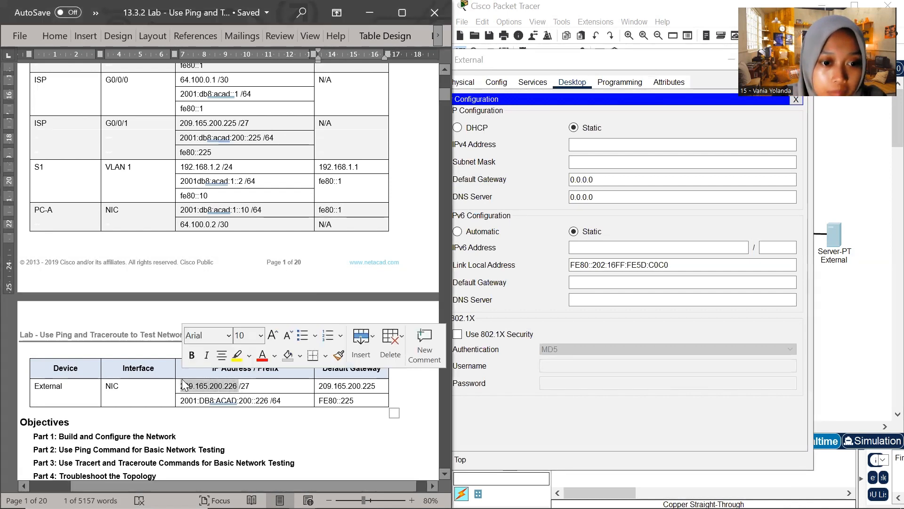
left_click(601, 145)
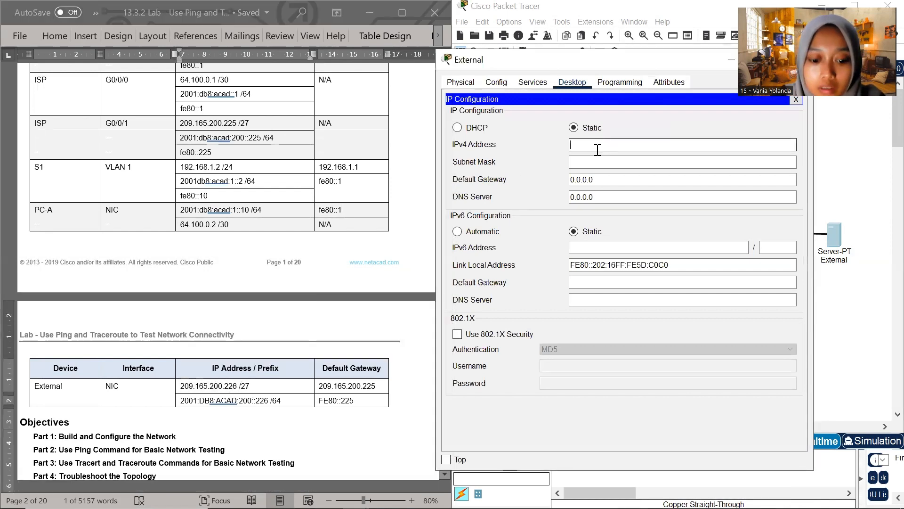
key("ctrl+v")
left_click(617, 162)
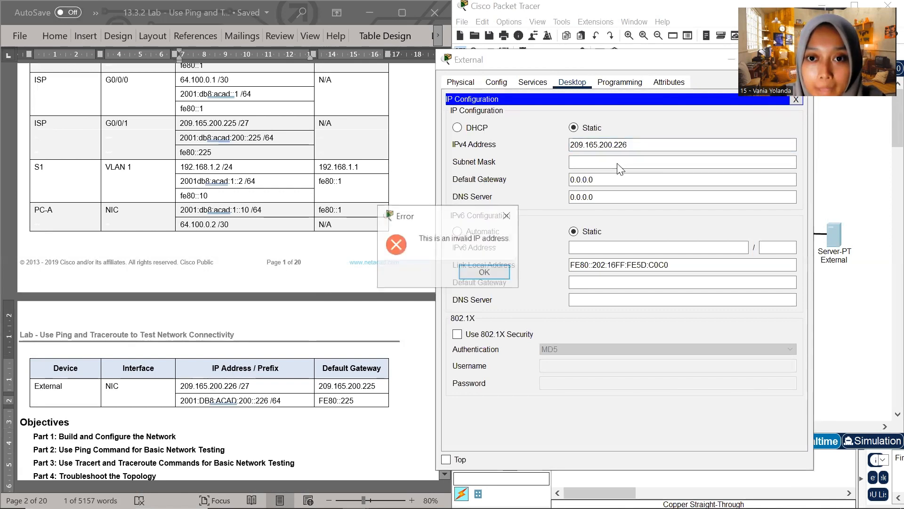
left_click(507, 215)
key("ctrl+v")
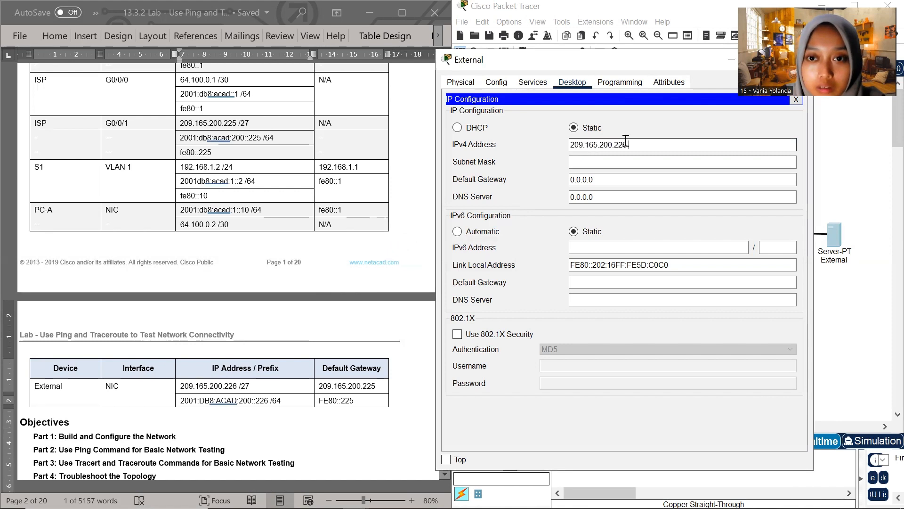
Try to set the External server's IPv4 subnet mask to 255.255.224
left_click(636, 159)
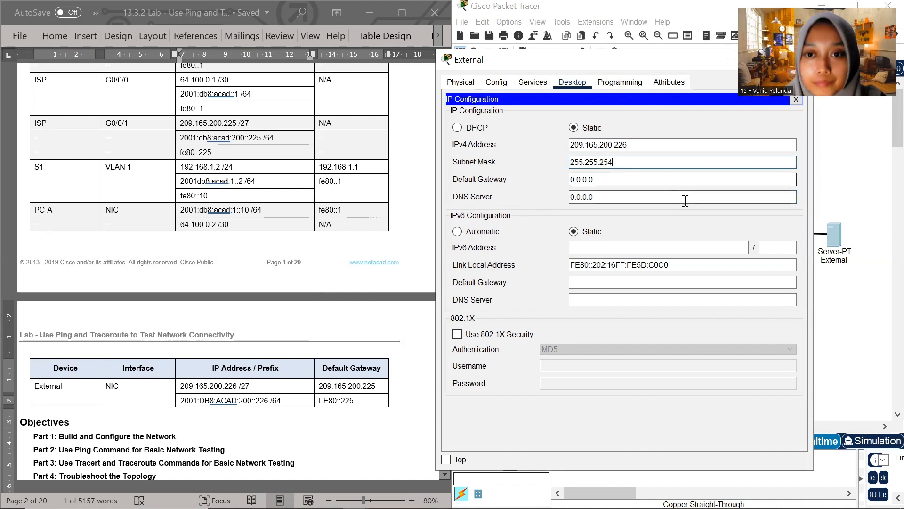
key("BackSpace")
type("24")
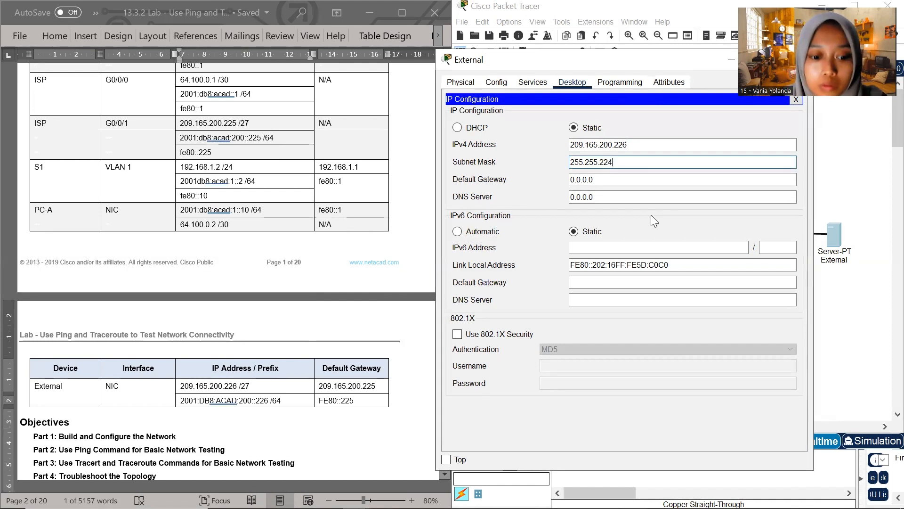
key("Return")
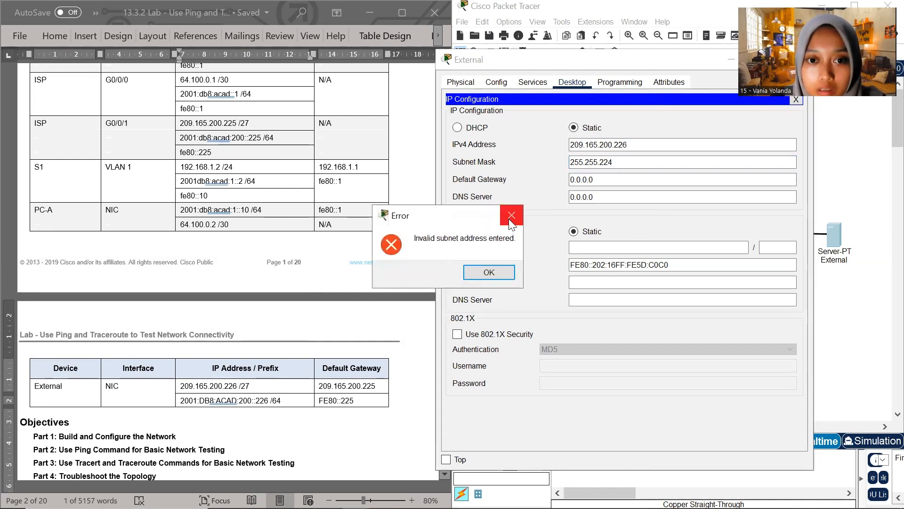
left_click(510, 218)
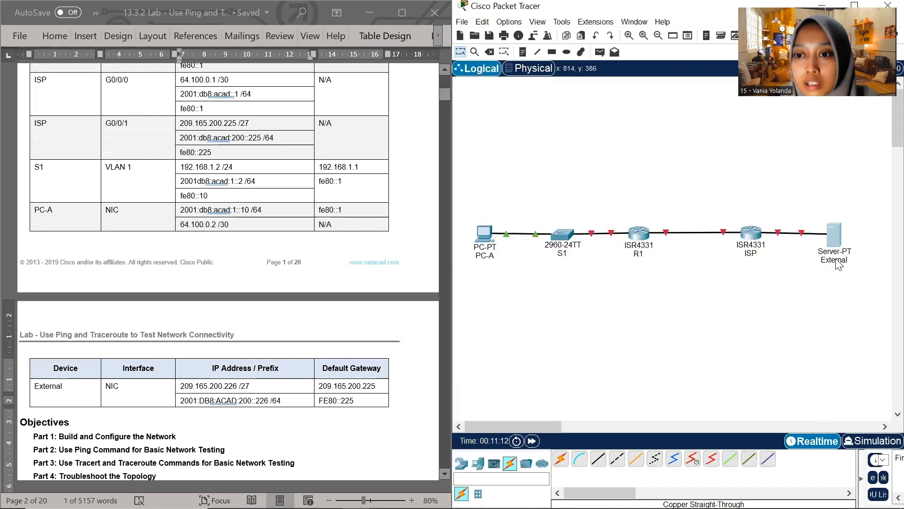
Reopen the External server's IP Configuration and move its window off the External row of the addressing table
left_click(840, 244)
left_click(839, 240)
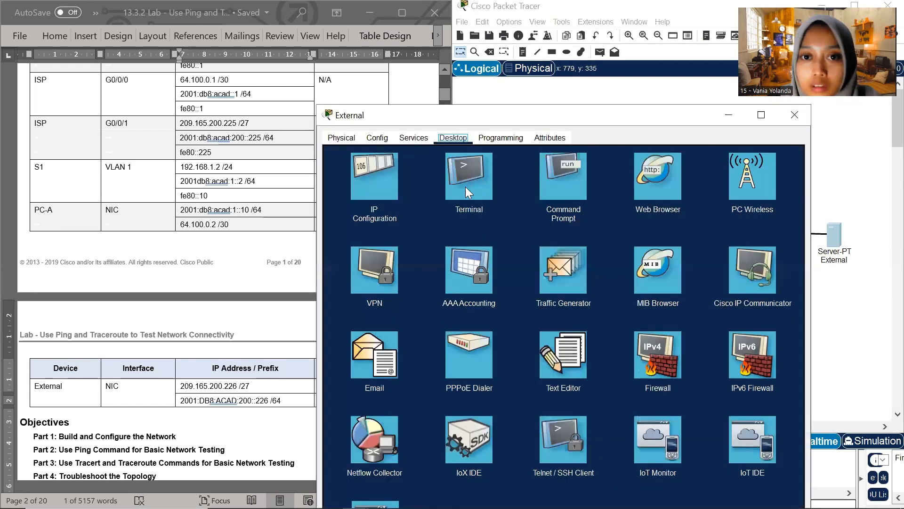
left_click(378, 200)
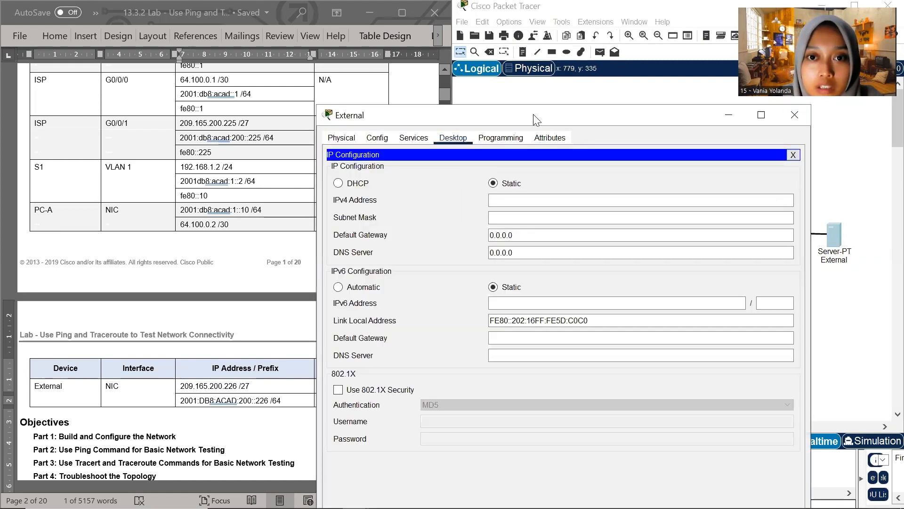
left_click_drag(546, 117, 633, 36)
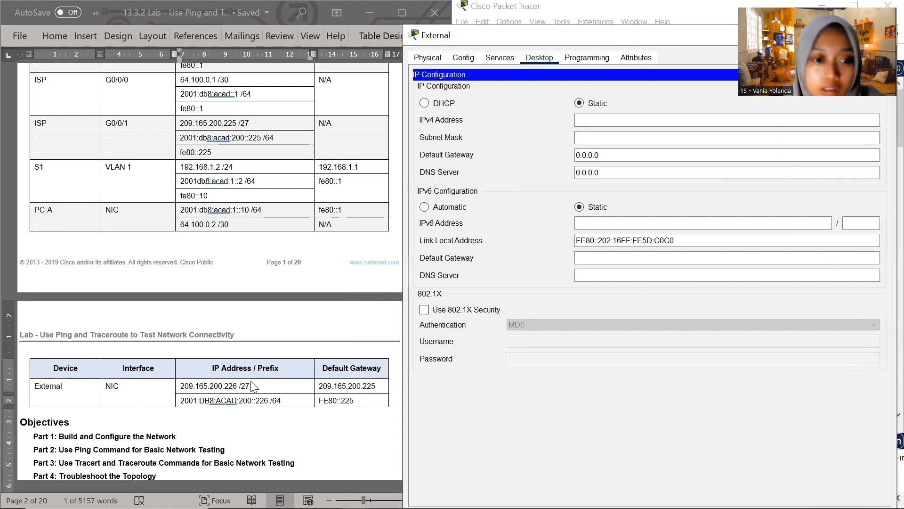
Set the External server's static IPv4 address to 209.165.200.226, copied from the addressing table, with subnet mask 255.255.255.224
left_click_drag(238, 386, 181, 387)
key("ctrl+c")
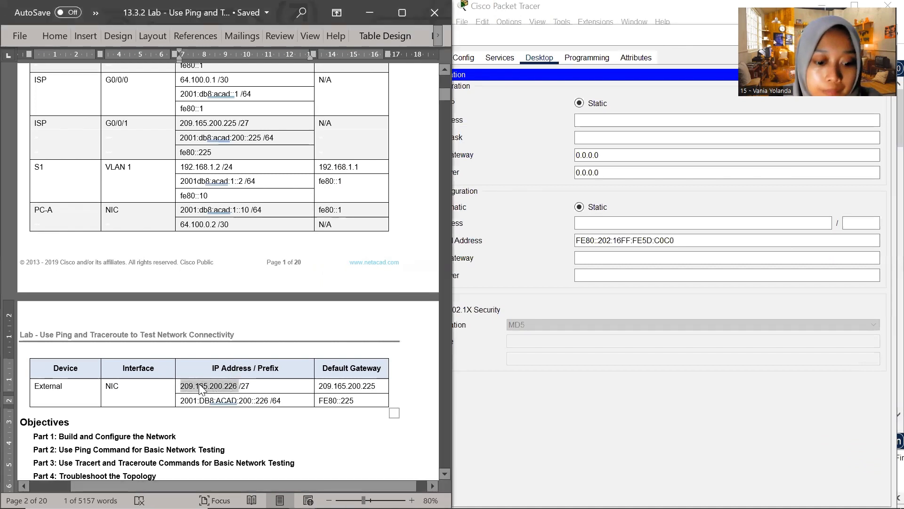
left_click(583, 121)
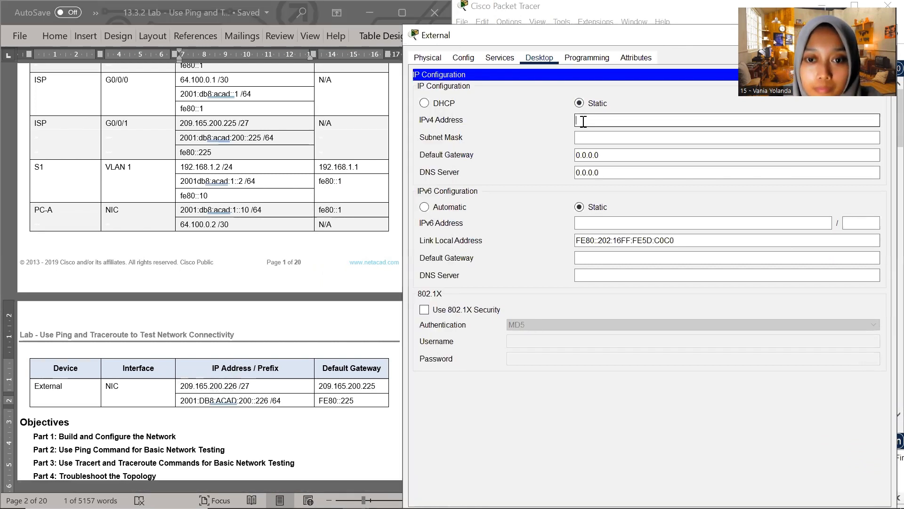
key("ctrl+v")
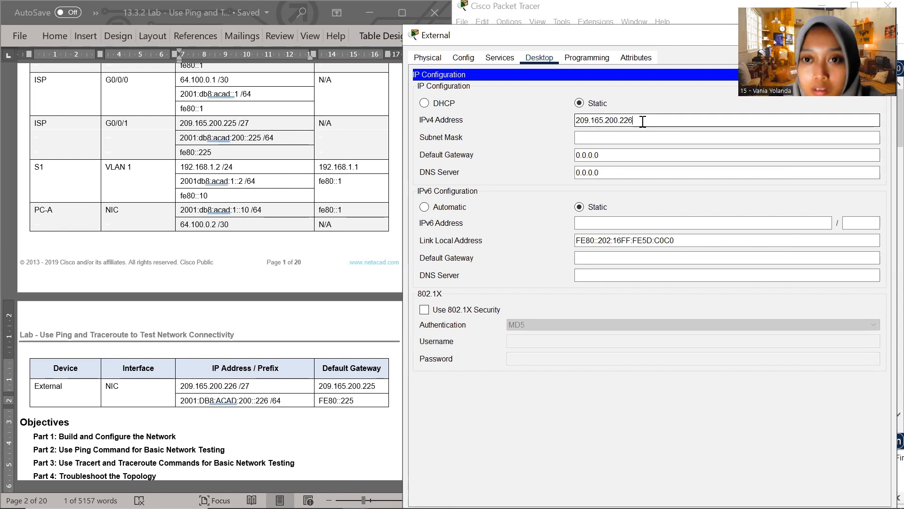
left_click(636, 138)
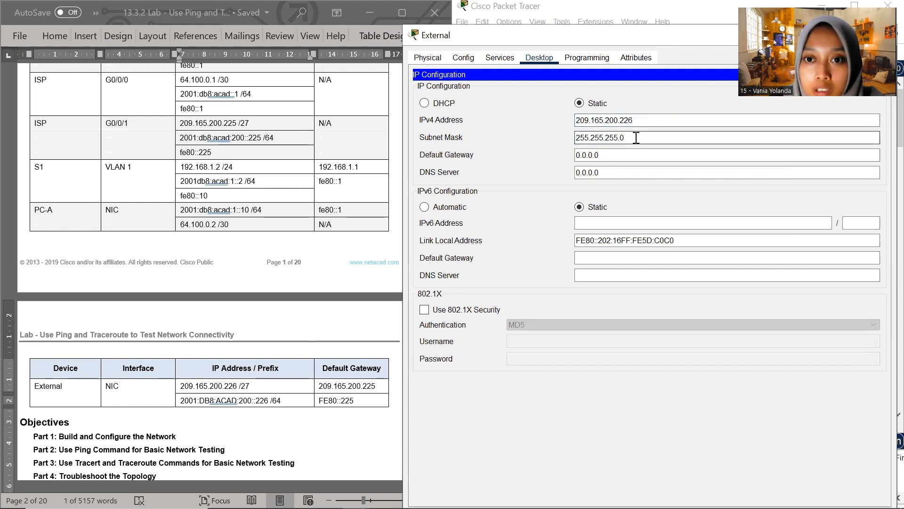
key("BackSpace")
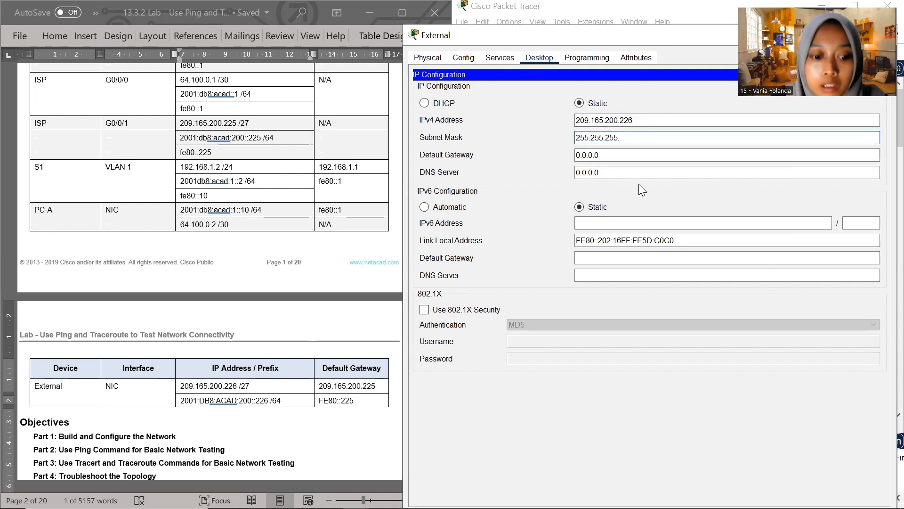
type("225")
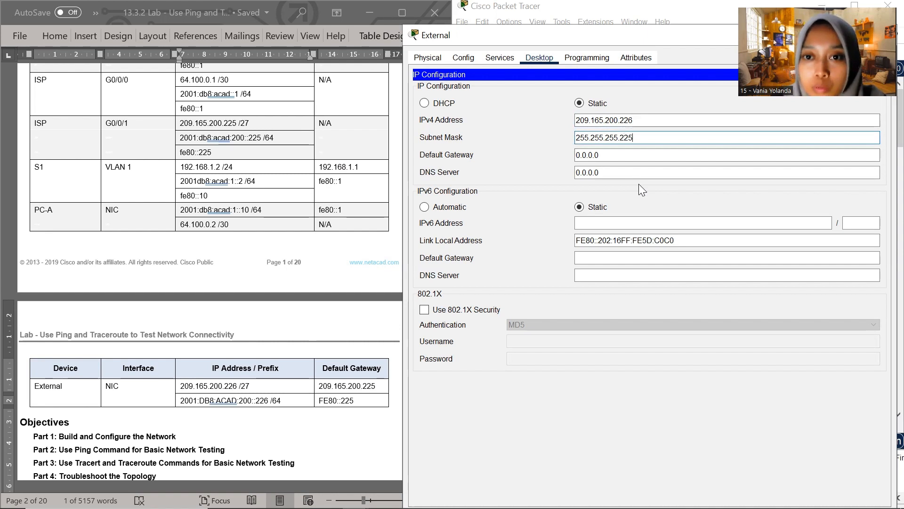
key("BackSpace")
type("4")
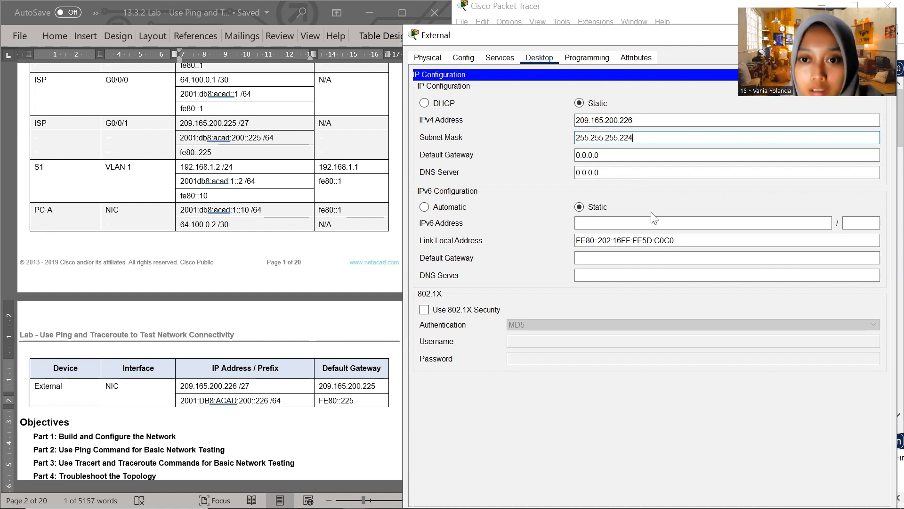
Set the External server's IPv6 address to 2001:DB8:ACAD:200::226 from the addressing table, with prefix length 64
left_click(650, 224)
left_click(212, 416)
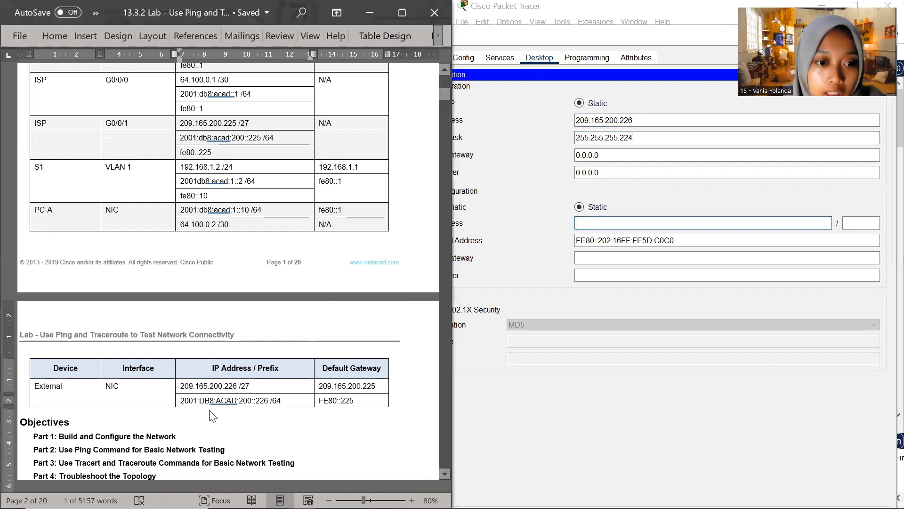
left_click_drag(182, 401, 266, 403)
key("ctrl+c")
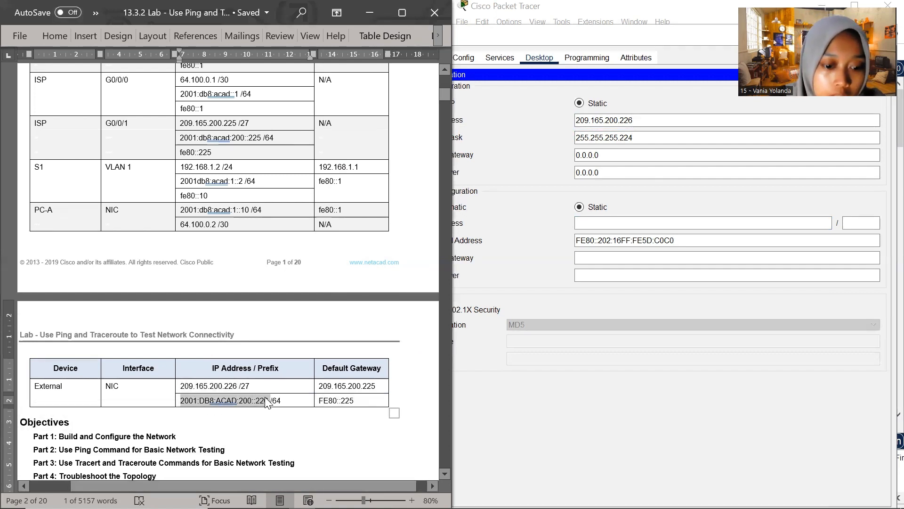
left_click(623, 225)
key("ctrl+v")
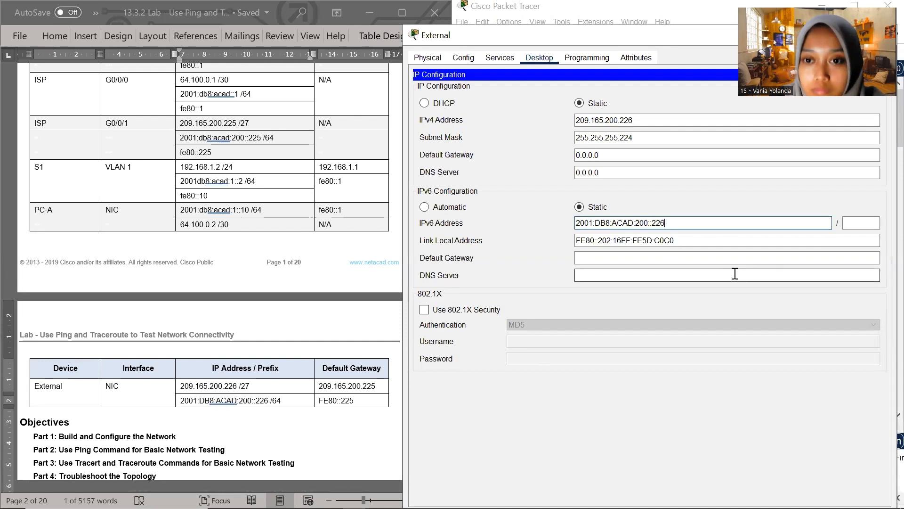
left_click(856, 223)
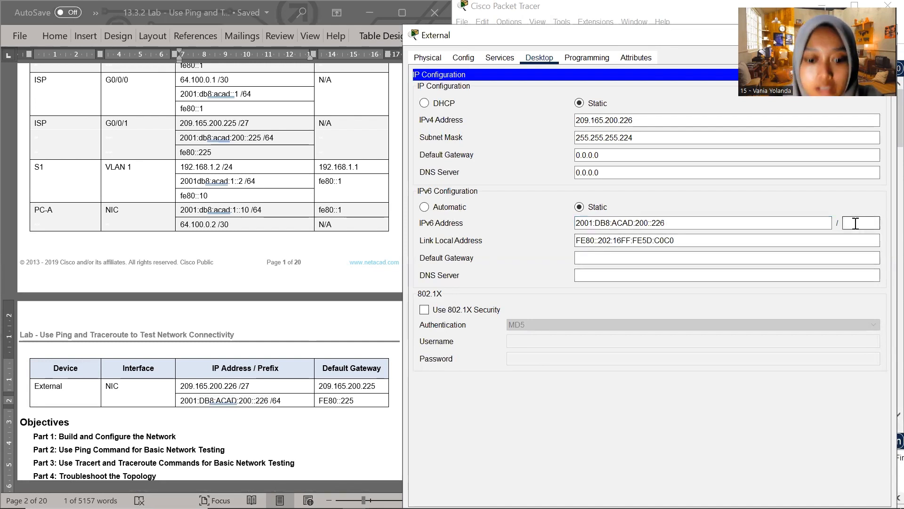
type("64")
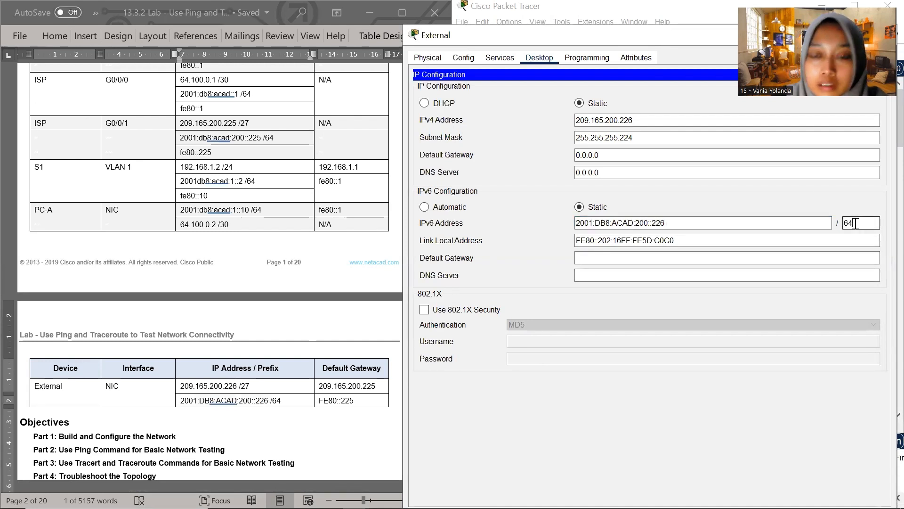
Set the External server's IPv6 default gateway to FE80::225, copied from the addressing table
left_click(354, 401)
left_click_drag(357, 402, 322, 397)
key("ctrl+c")
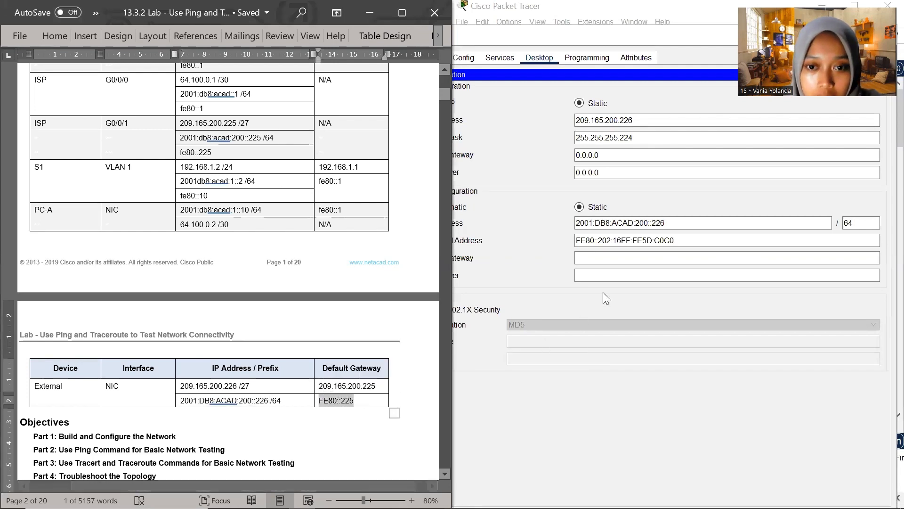
left_click(591, 257)
key("ctrl+v")
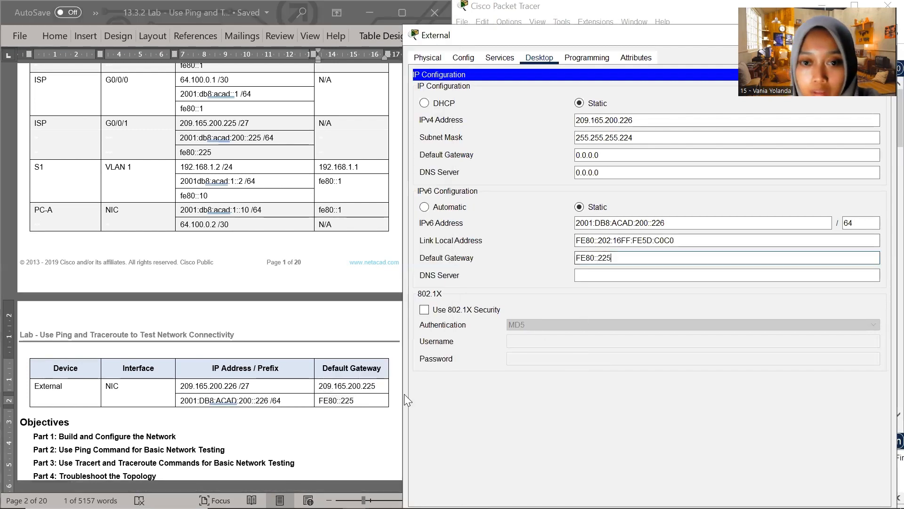
Set the External server's IPv4 default gateway to 209.165.200.225 from the addressing table and close its configuration window
left_click(365, 396)
left_click_drag(377, 386, 321, 393)
key("ctrl+c")
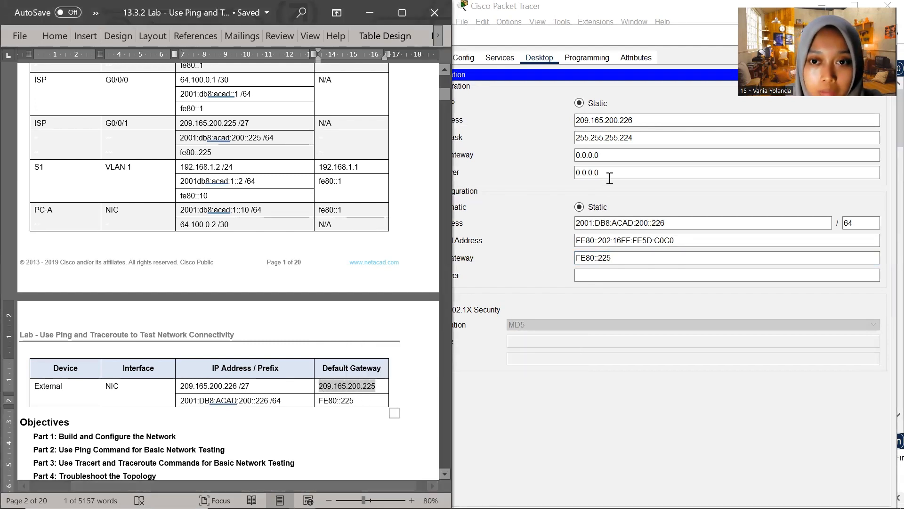
left_click_drag(601, 156, 563, 157)
key("ctrl+v")
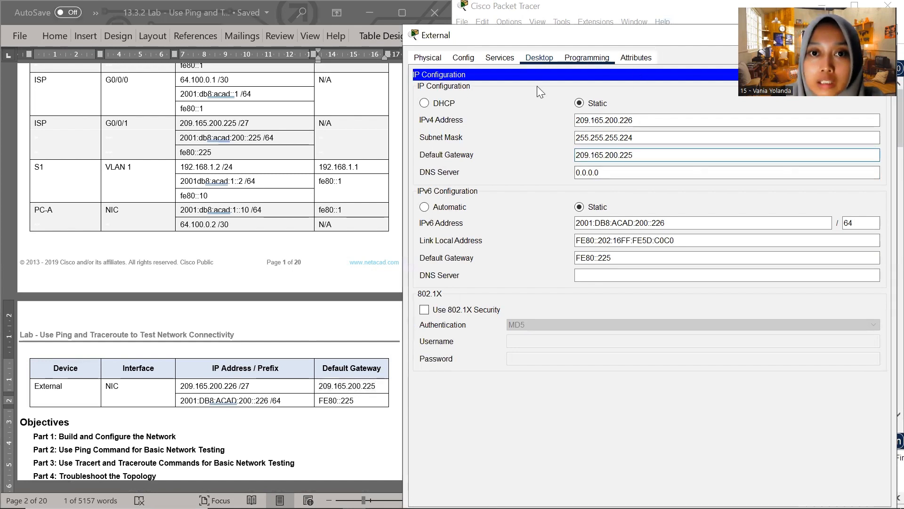
left_click_drag(549, 40, 373, 86)
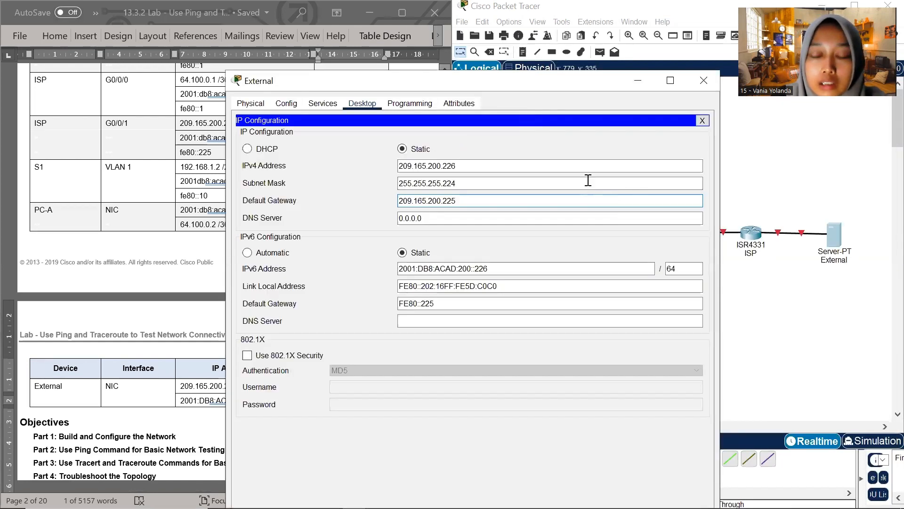
left_click(701, 75)
Bring the lab document's SDM template commands into view and open switch S1's command line, resized and placed clear of the commands
scroll(226, 353, "down", 6)
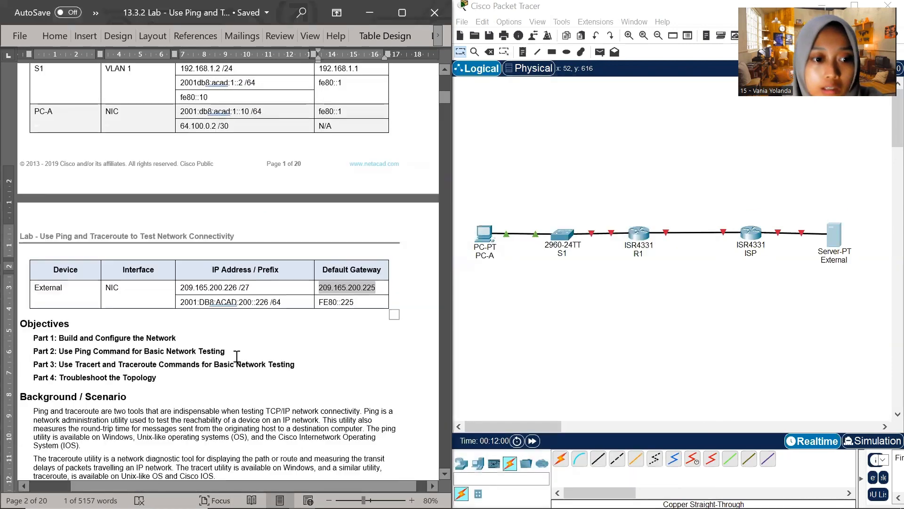
scroll(242, 354, "down", 4)
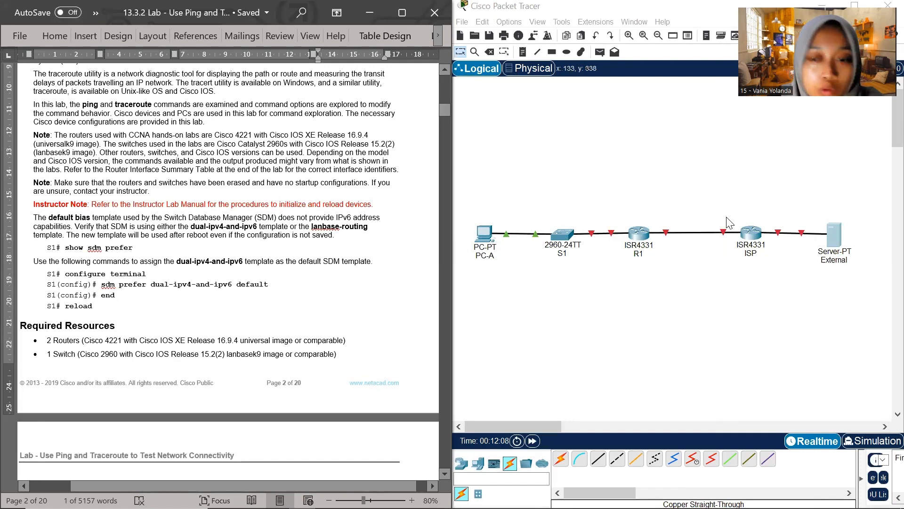
left_click(571, 241)
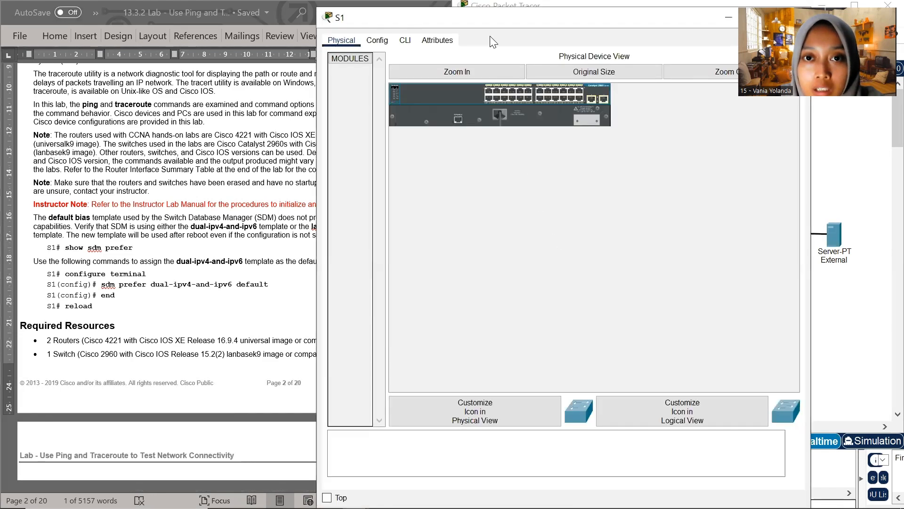
left_click_drag(505, 20, 467, 74)
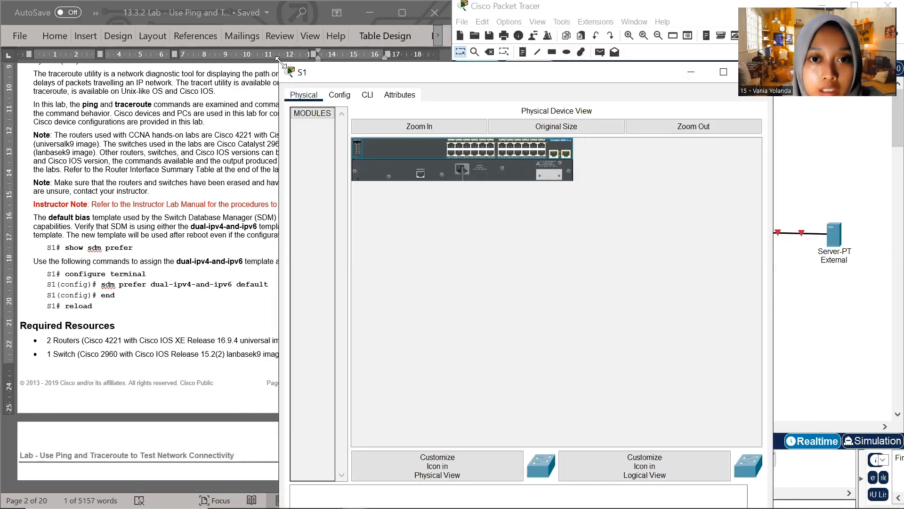
left_click_drag(279, 60, 366, 124)
left_click_drag(492, 139, 518, 54)
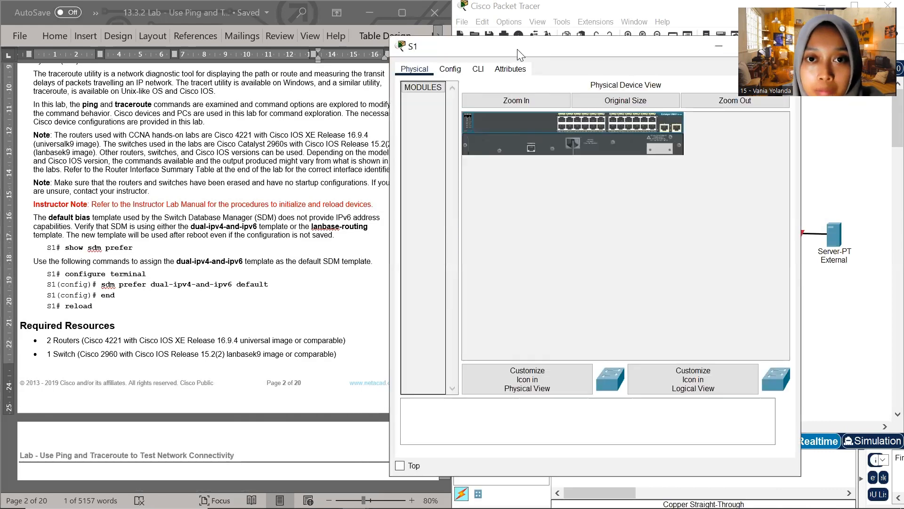
left_click(478, 69)
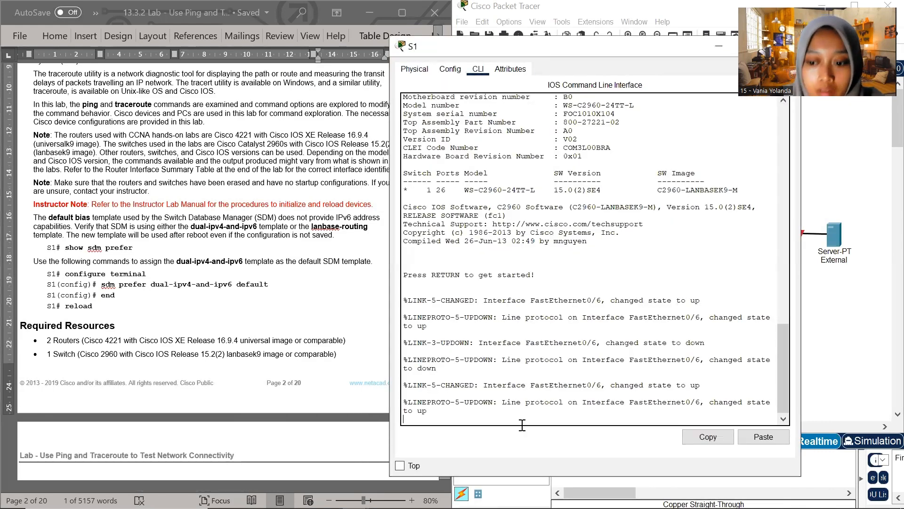
Enter privileged EXEC mode and global configuration mode on S1 with en and conf t
key("Return")
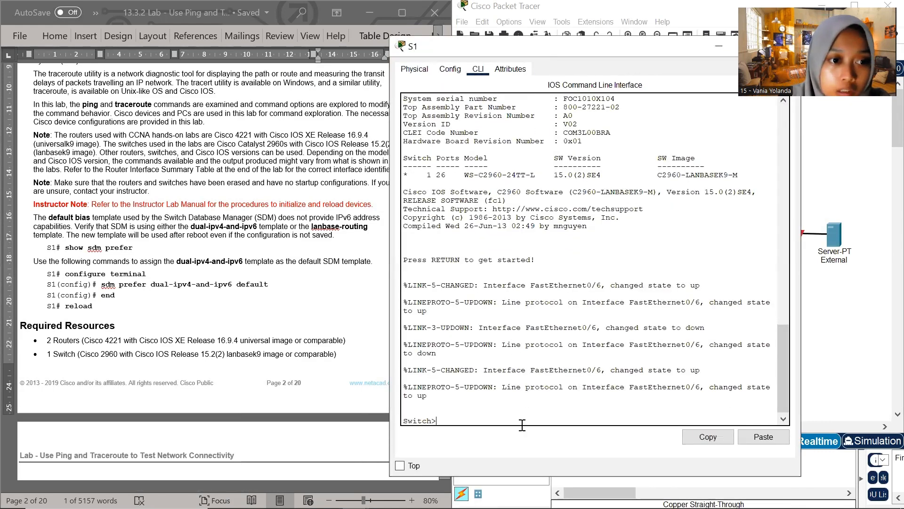
type("en")
key("Return")
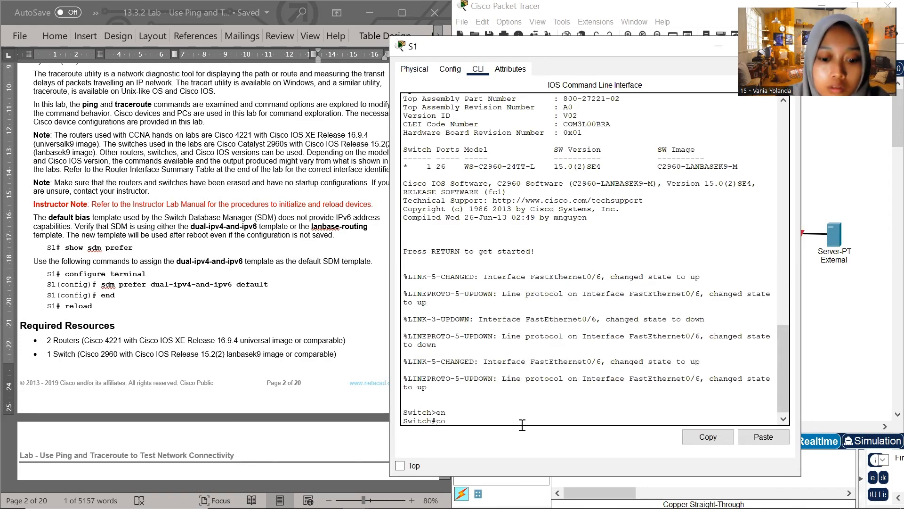
type("conf t")
key("Return")
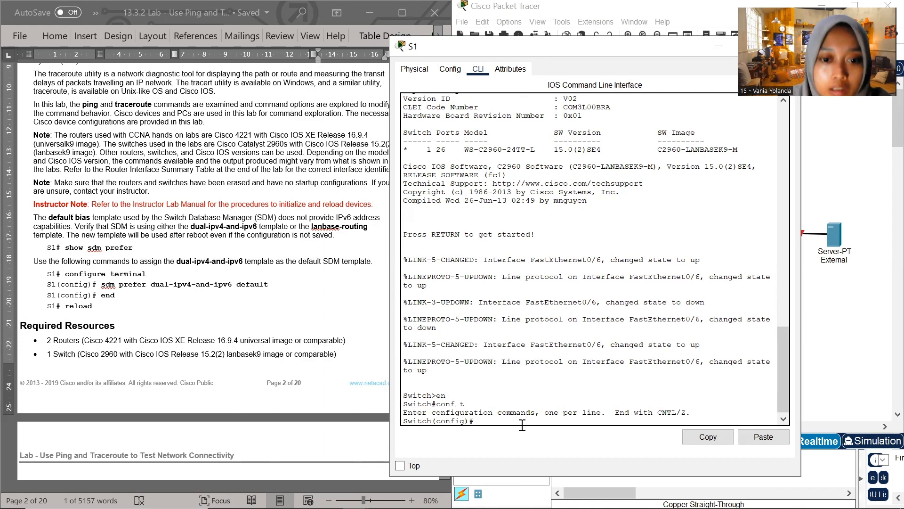
Run sdm prefer dual-ipv4-and-ipv6 default on S1, copied from the lab document
left_click(269, 286)
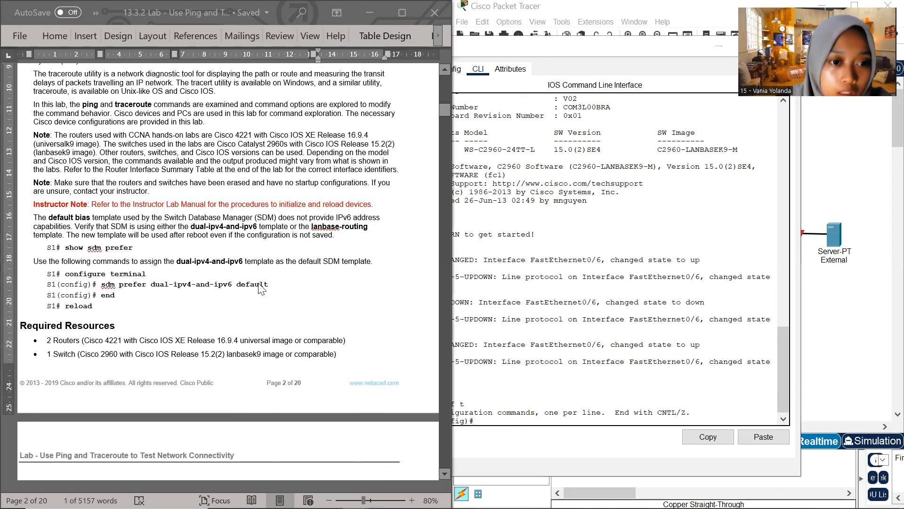
left_click_drag(268, 285, 108, 289)
key("ctrl+c")
left_click(487, 422)
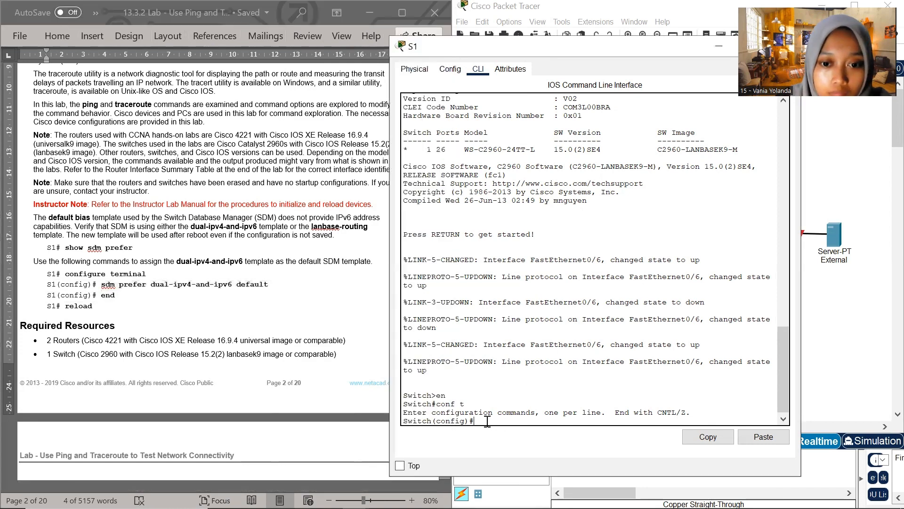
right_click(486, 422)
left_click(509, 445)
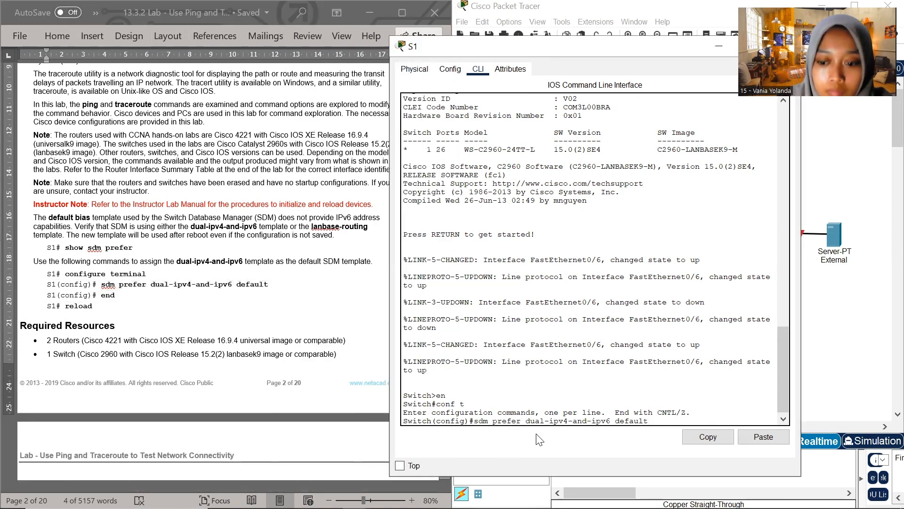
key("Return")
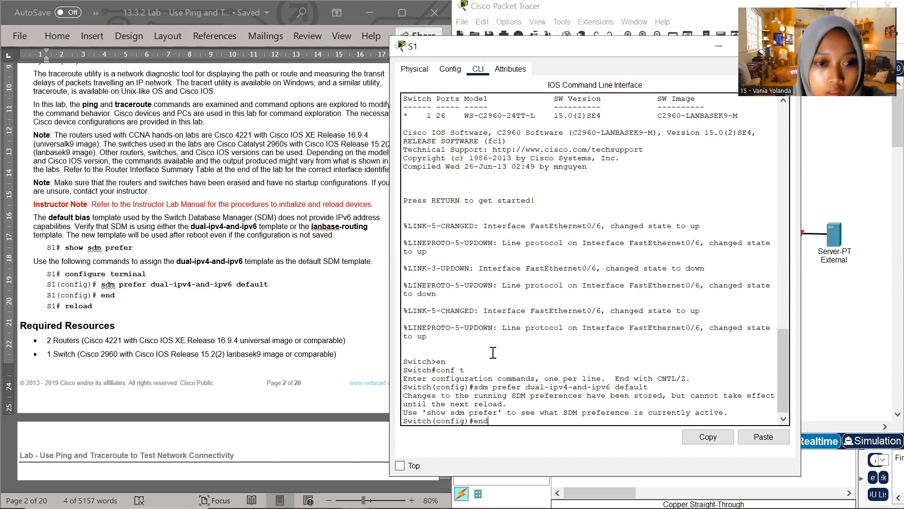
Leave configuration mode on S1 with end and reload the switch, answering no to saving the configuration
type("end")
key("Return")
key("Return")
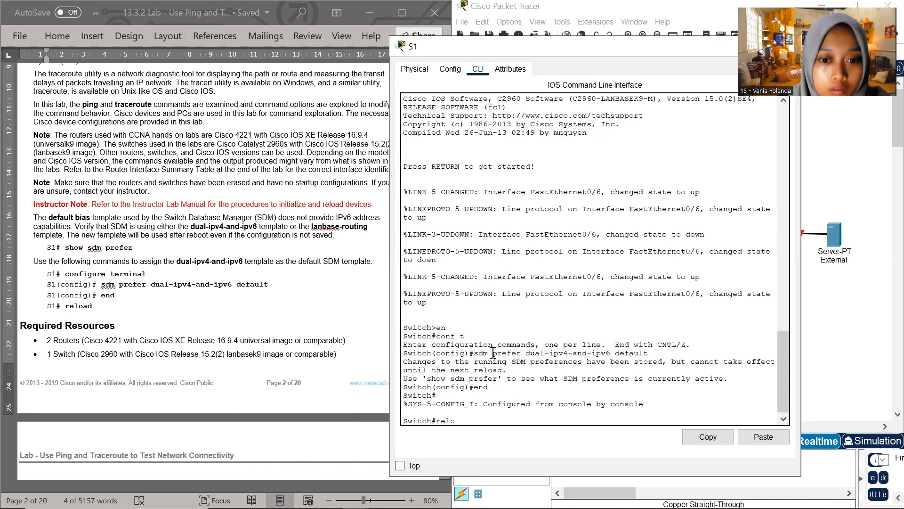
type("reload")
key("Return")
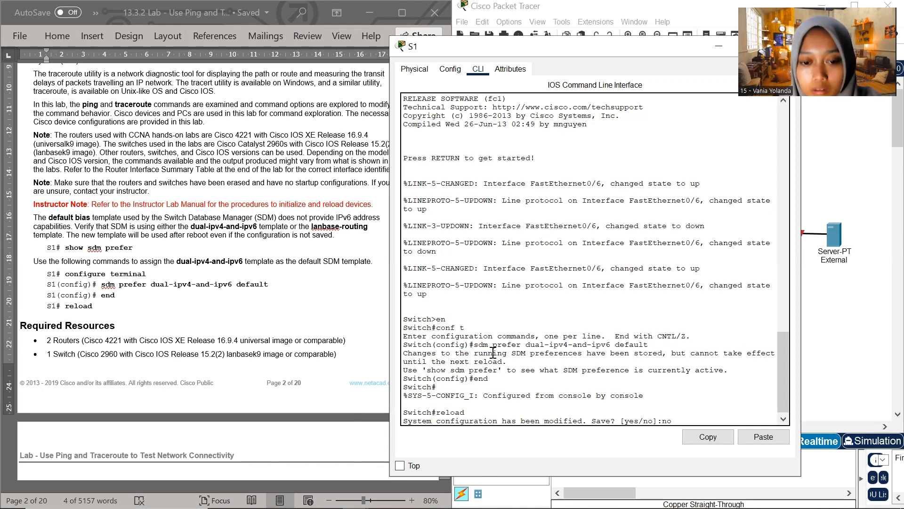
key("Return")
key("Return")
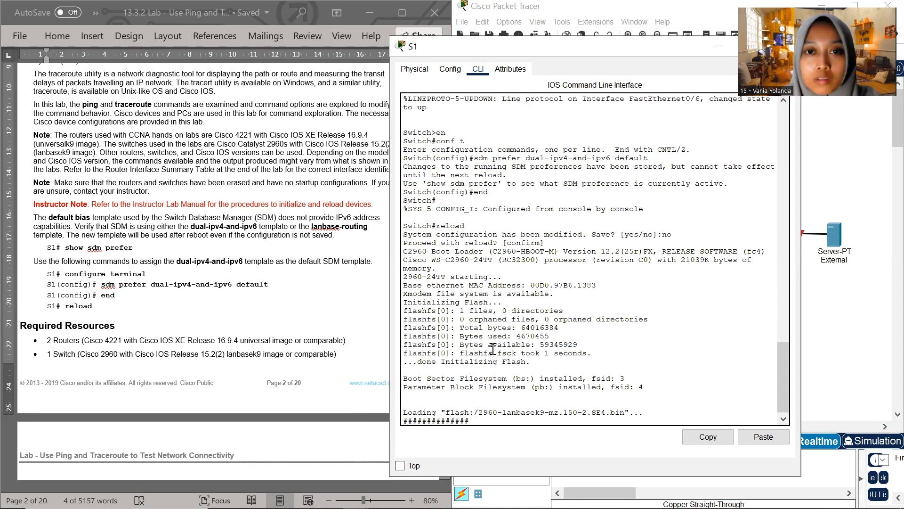
Close the S1 window and bring the lab document's Part 1 instructions into view
left_click_drag(527, 52, 400, 94)
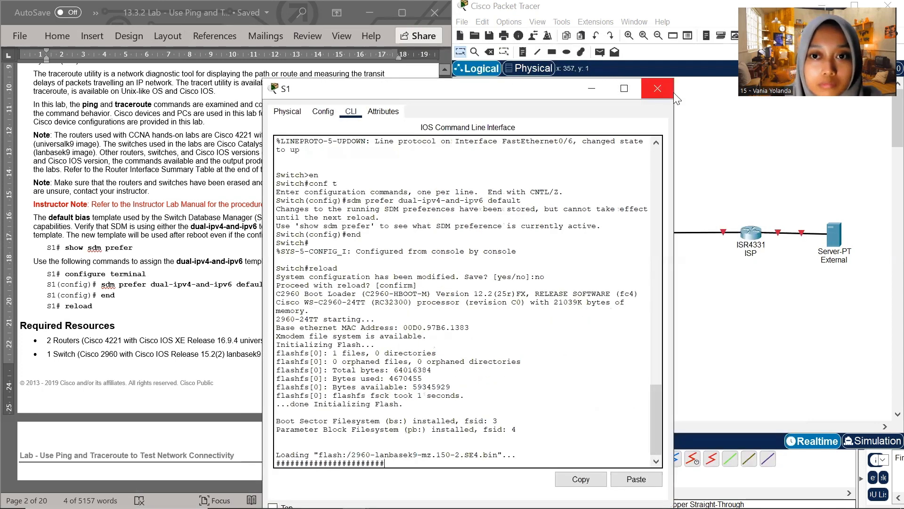
left_click(666, 94)
scroll(230, 234, "down", 15)
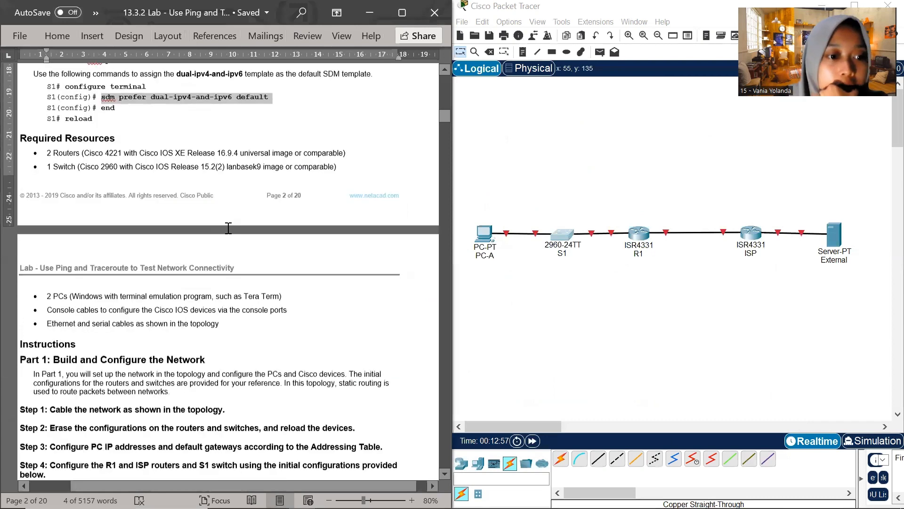
Open R1's command line interface and place its window beside the R1 initial configuration in the lab document
scroll(219, 240, "down", 1)
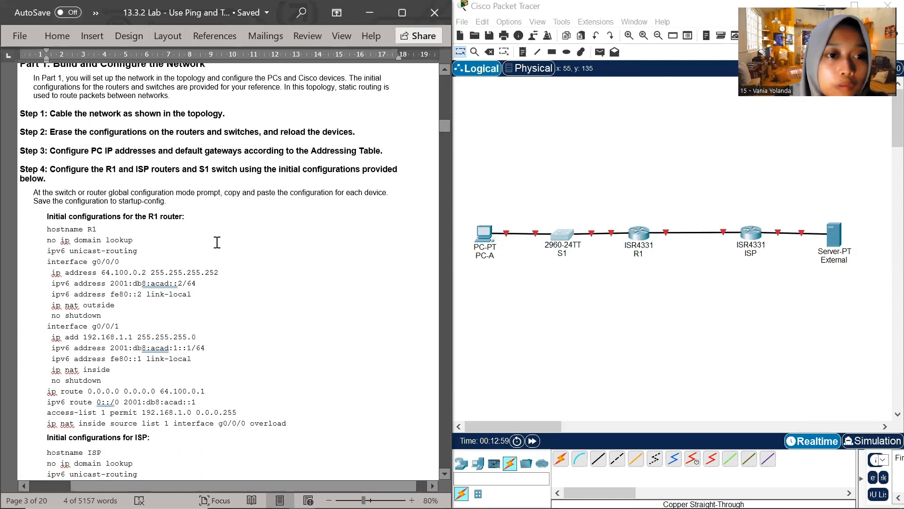
scroll(154, 253, "down", 2)
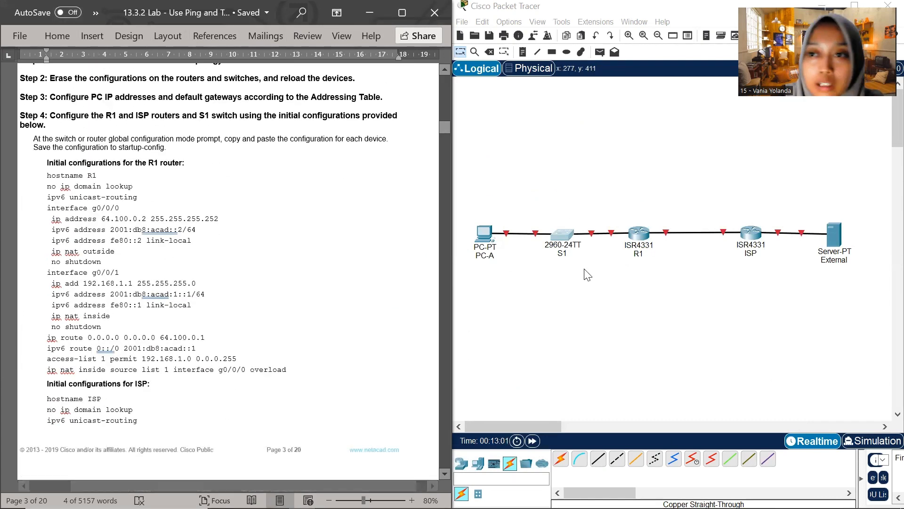
scroll(592, 270, "down", 2)
scroll(592, 269, "down", 4)
scroll(723, 244, "up", 6)
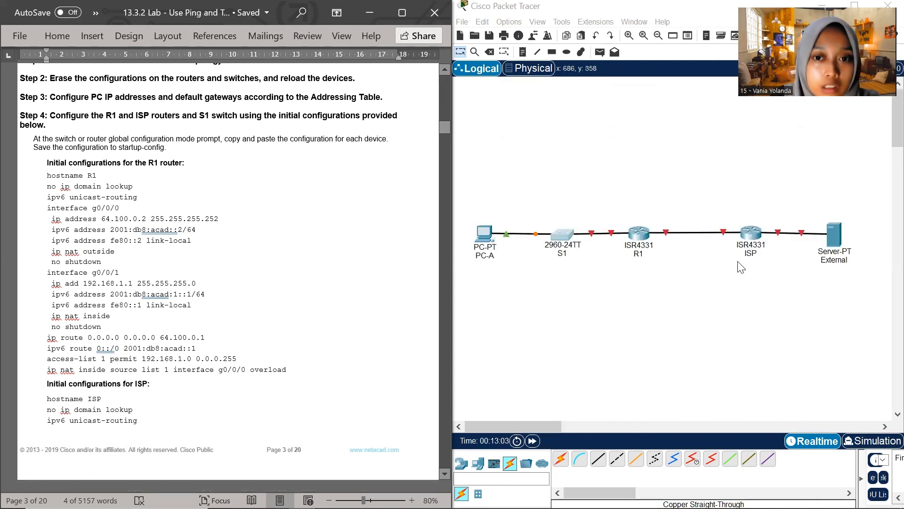
left_click(641, 233)
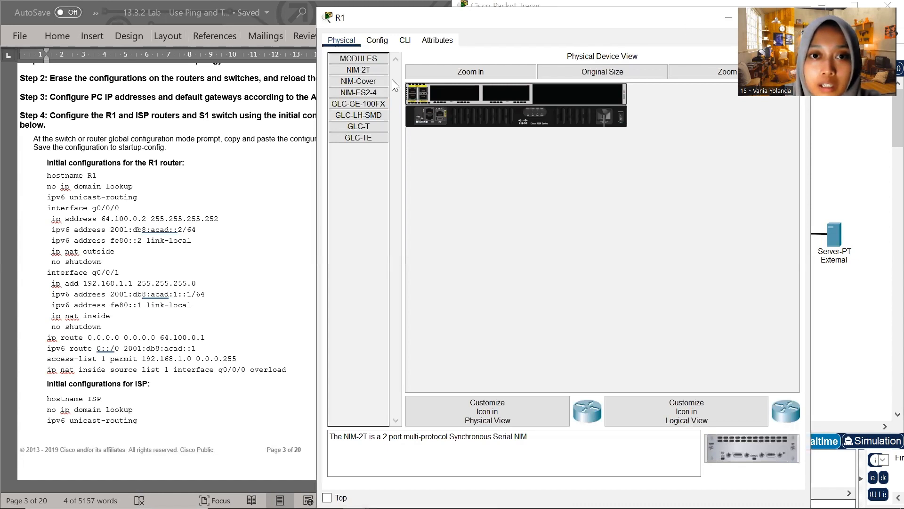
left_click(405, 41)
left_click_drag(652, 11, 633, 54)
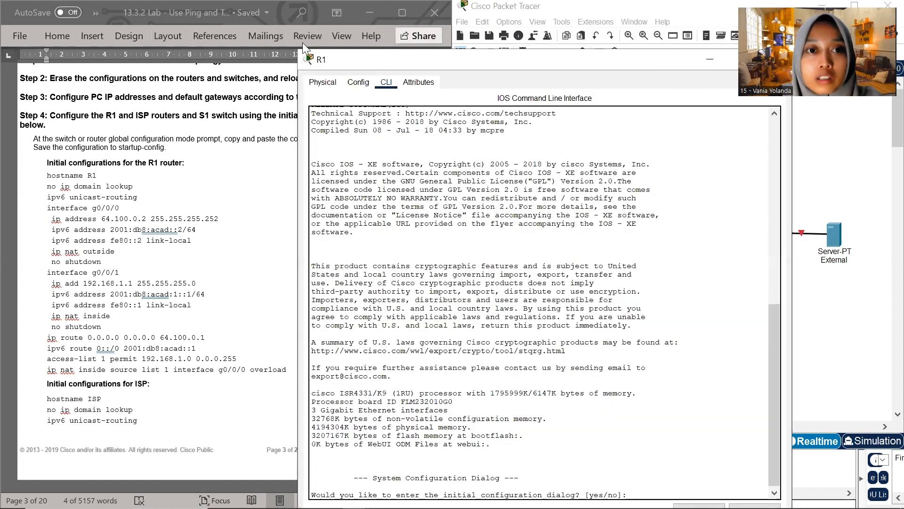
left_click_drag(295, 49, 411, 122)
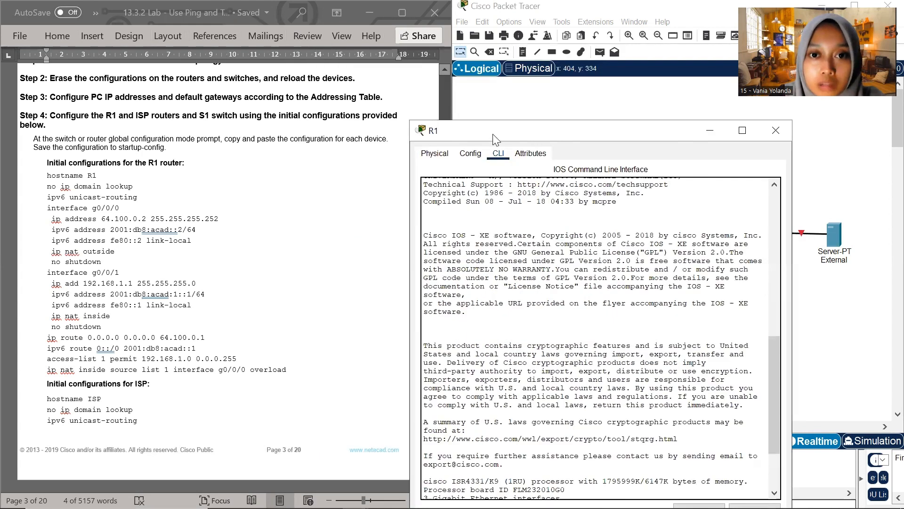
left_click_drag(496, 139, 519, 49)
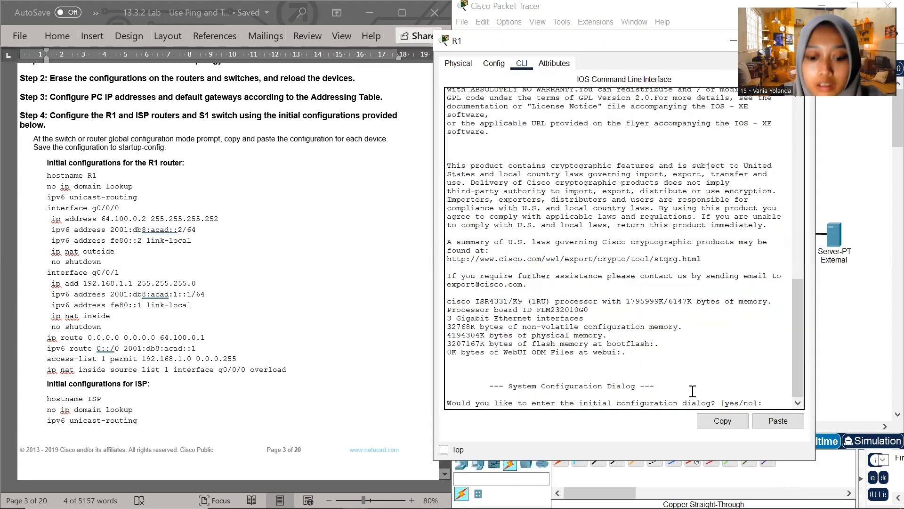
Answer no to R1's initial configuration dialog and enter global configuration mode with en and conf t
type("no")
key("Return")
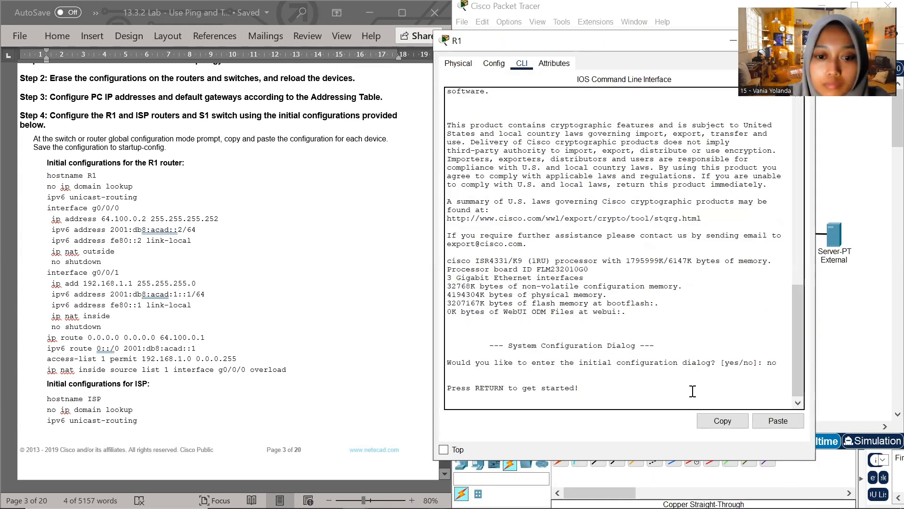
key("Return")
type("en")
key("Return")
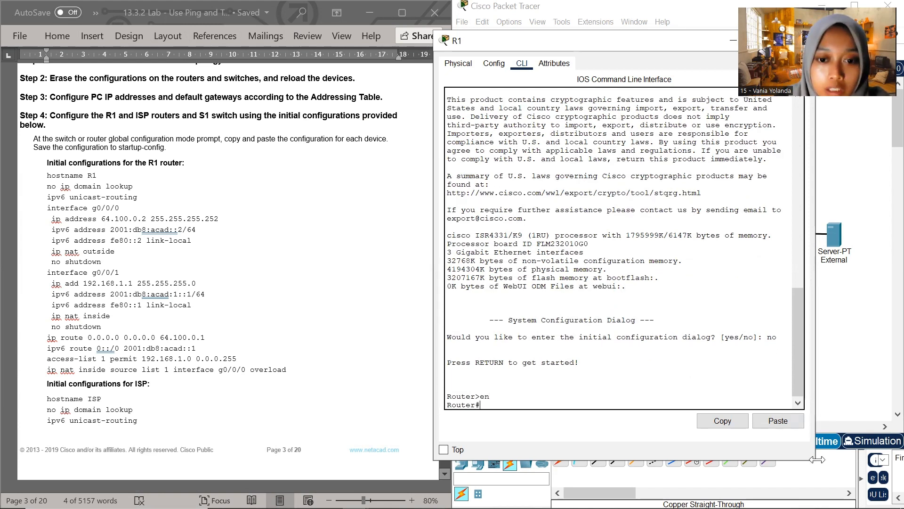
type("e")
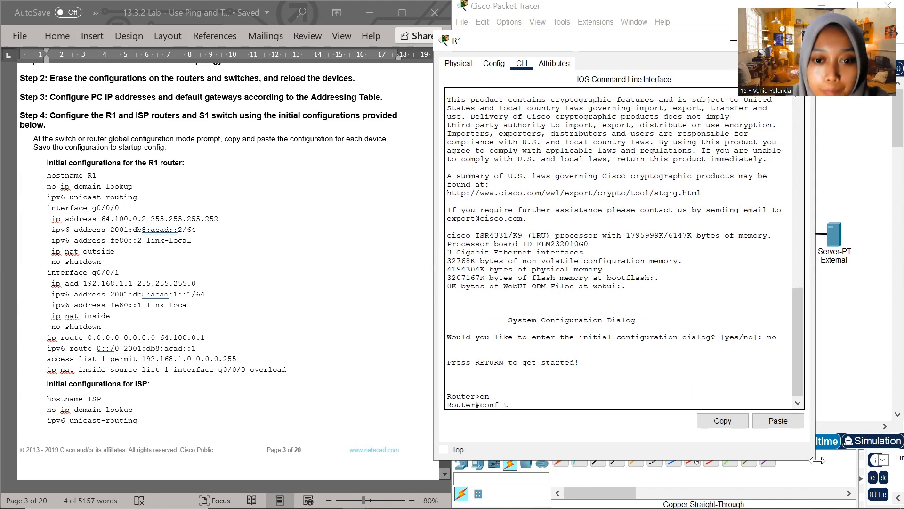
type("onf t")
key("Return")
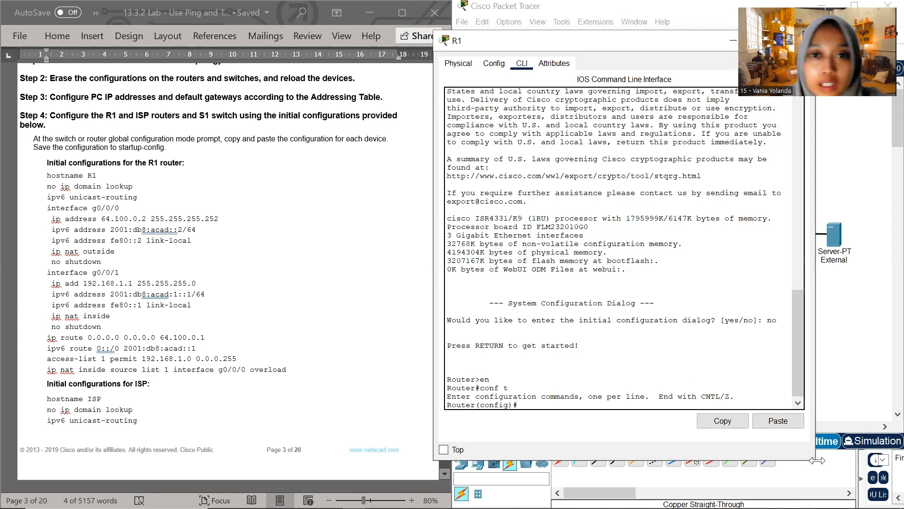
Set the router's hostname with hostname R1, keeping the lab document's configuration list readable beside the window
left_click_drag(615, 49, 598, 45)
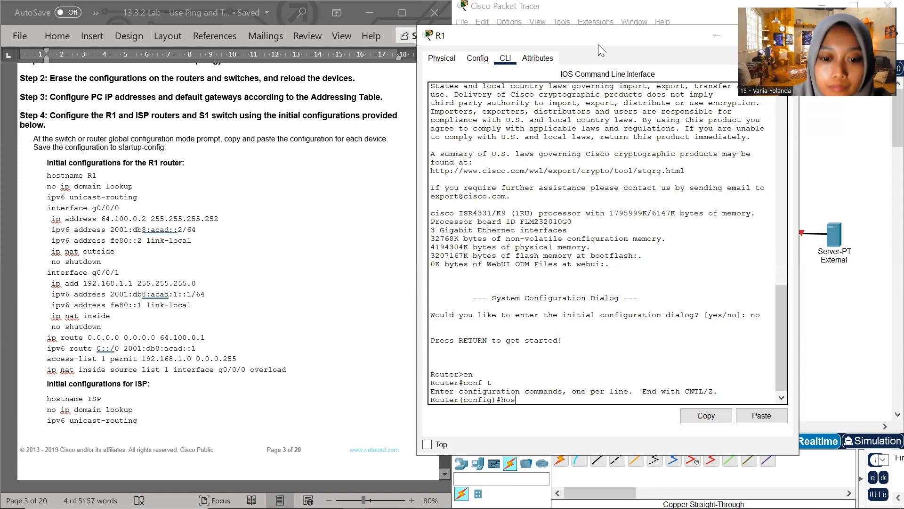
type("hostname")
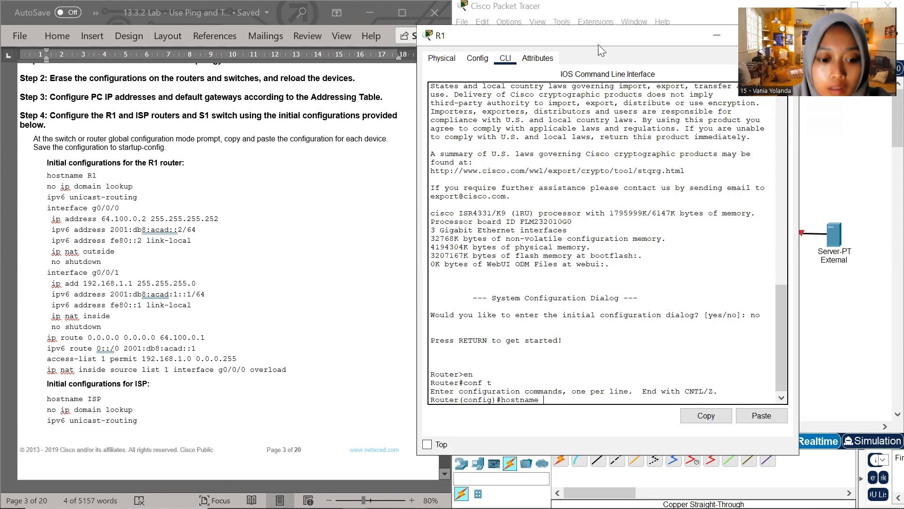
type(" R1")
key("Return")
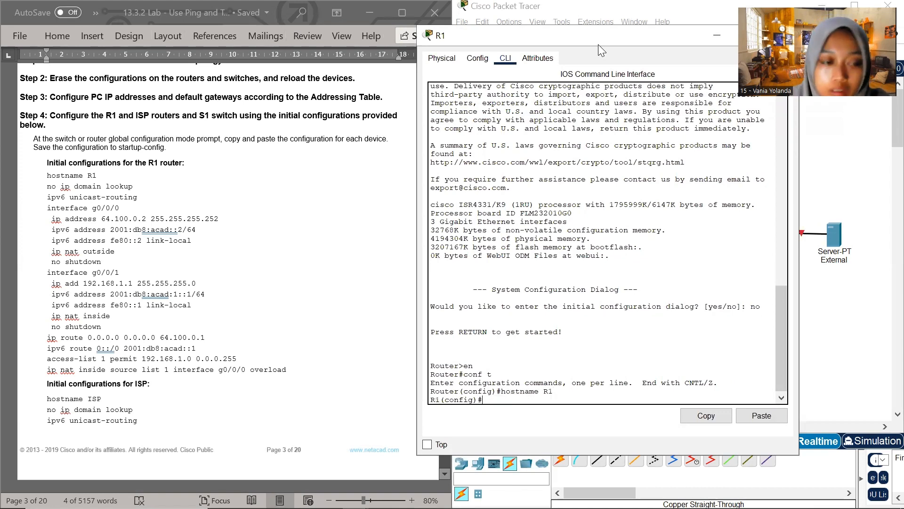
Run no ip domain lookup on R1, copied from the lab document's R1 initial configuration
left_click(50, 187)
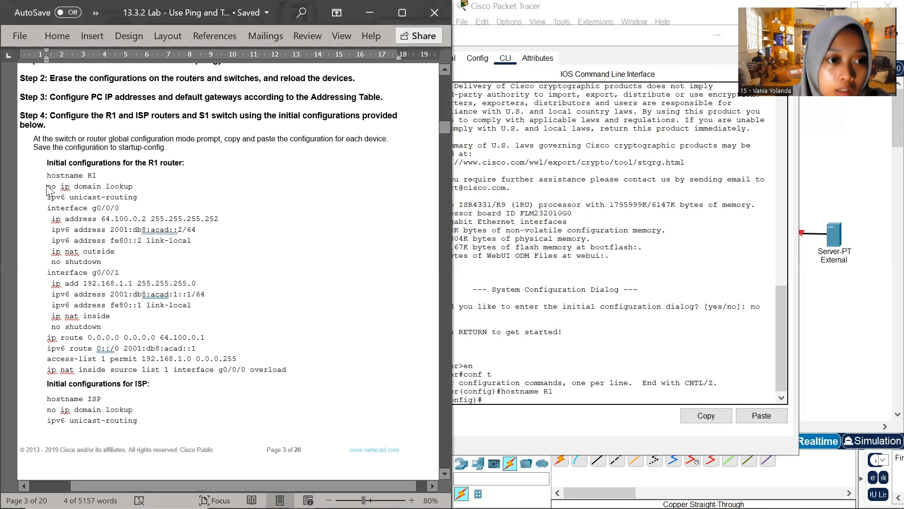
double_click(51, 186)
left_click_drag(69, 192, 105, 182)
left_click(126, 182)
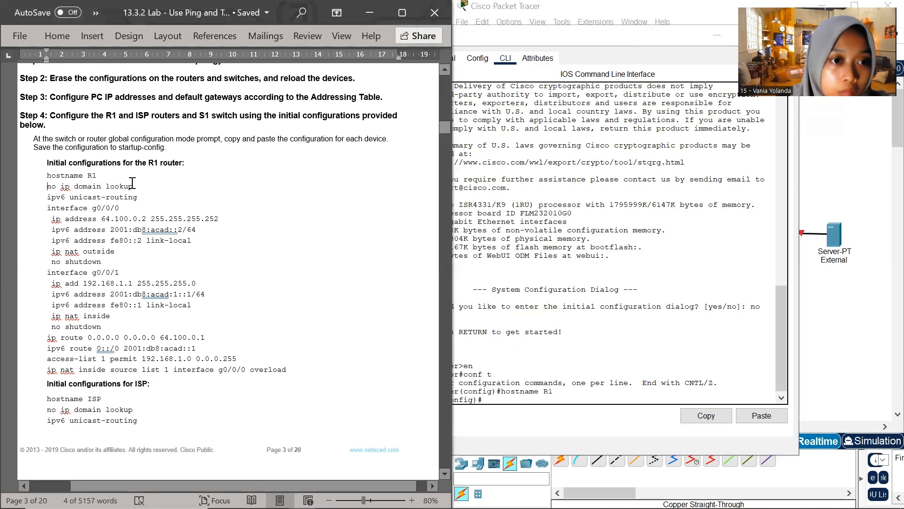
triple_click(131, 183)
key("super+c")
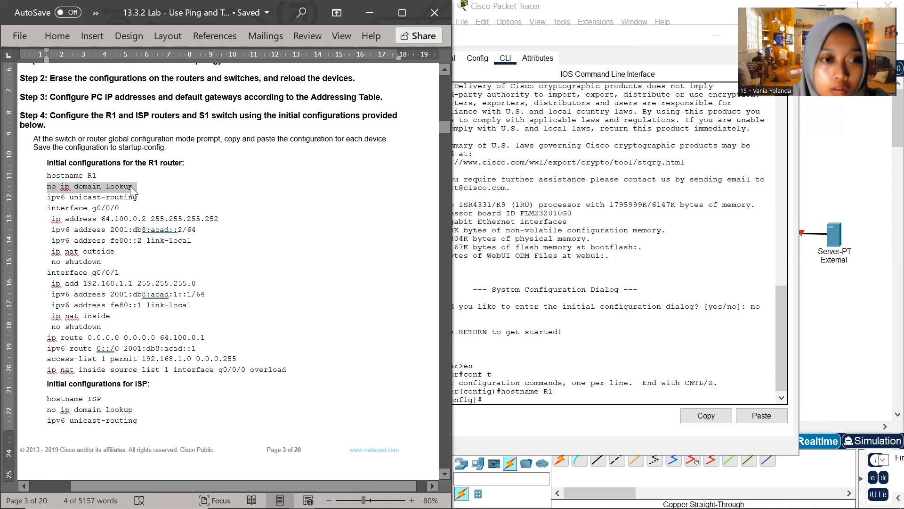
left_click(491, 401)
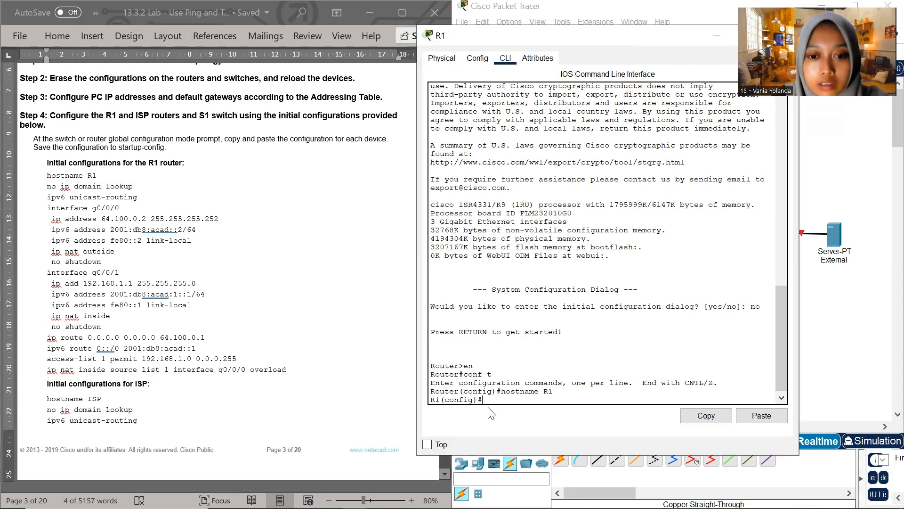
right_click(489, 403)
left_click(515, 426)
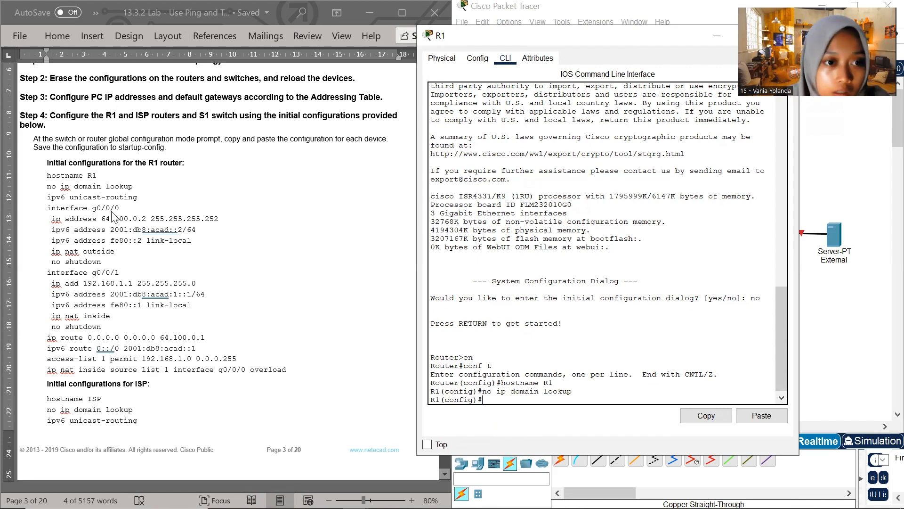
Enable IPv6 routing on R1 by running ipv6 unicast-routing, copied from the lab document
left_click(72, 202)
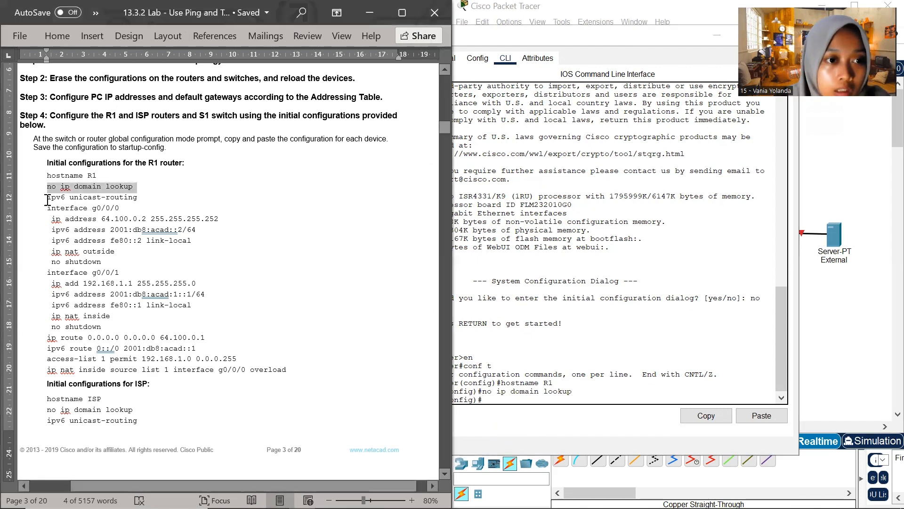
left_click_drag(47, 200, 128, 196)
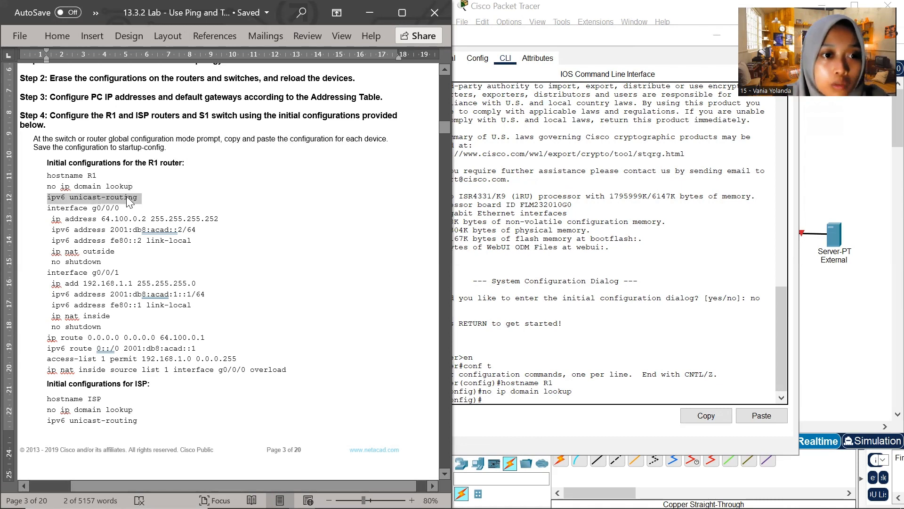
right_click(127, 196)
left_click(182, 233)
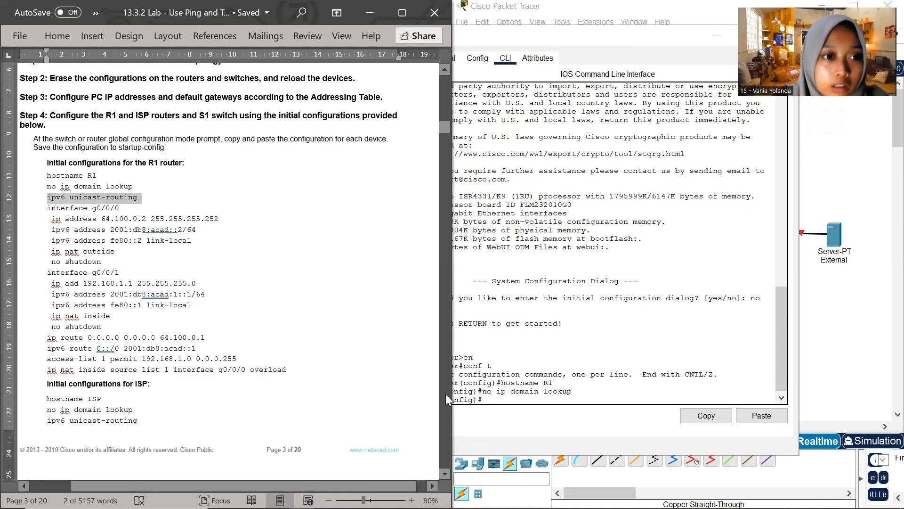
left_click(497, 401)
right_click(498, 403)
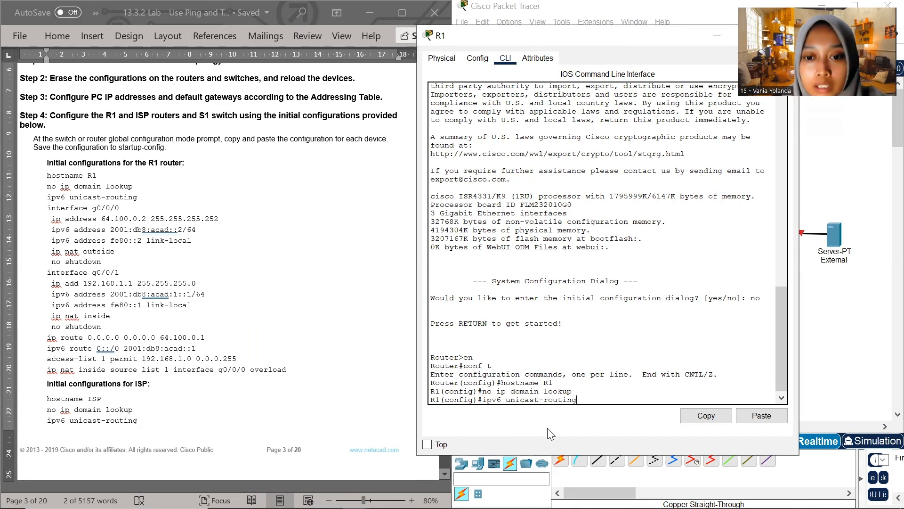
key("Return")
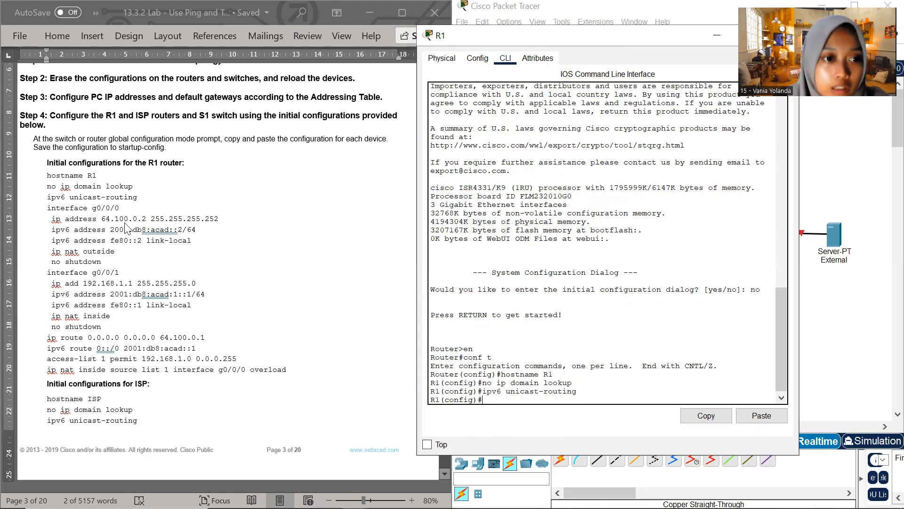
Enter interface configuration mode on R1 with interface g0/0/0, copied from the lab document
left_click(99, 219)
left_click_drag(123, 208, 49, 212)
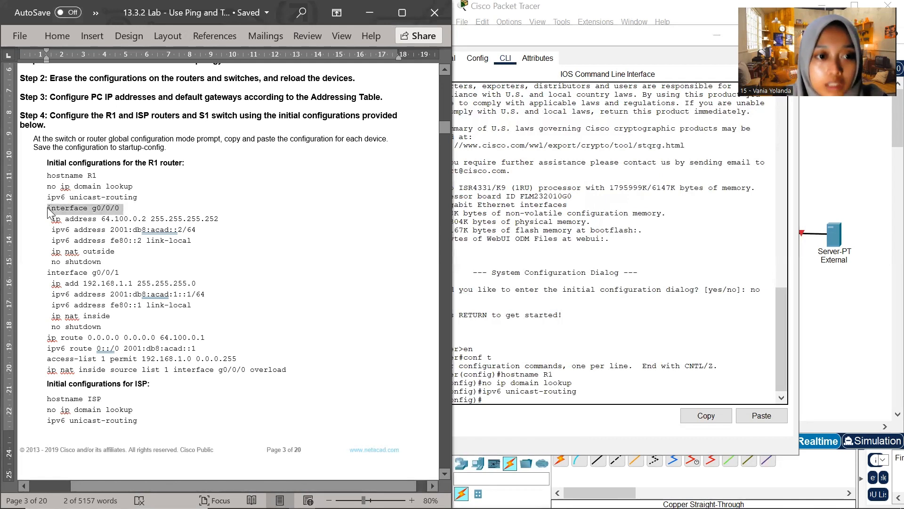
left_click(497, 401)
right_click(498, 401)
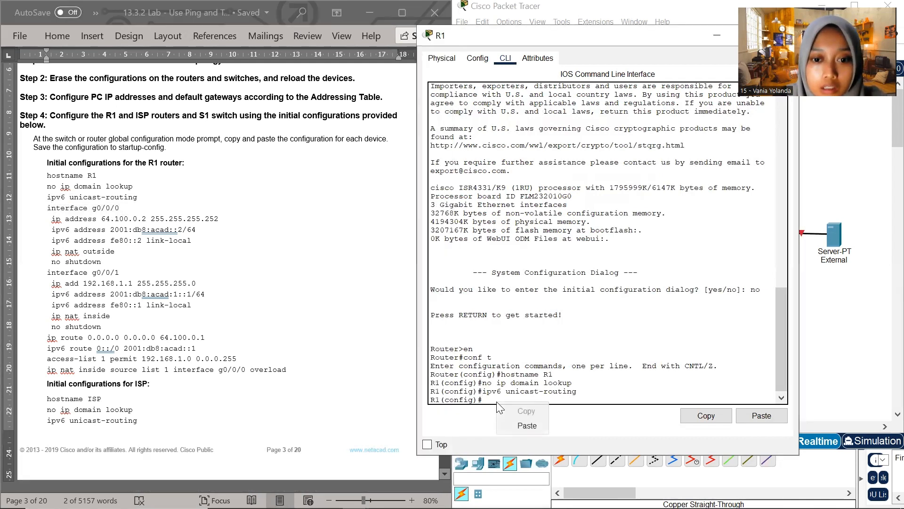
left_click(520, 428)
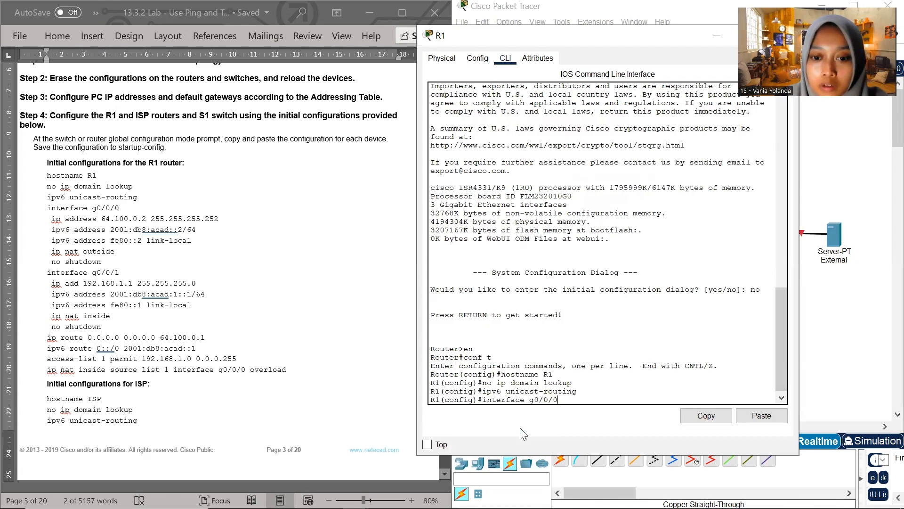
key("Return")
Assign R1's g0/0/0 its IPv4 address with ip address 64.100.0.2 255.255.255.252, copied from the lab document
left_click(82, 221)
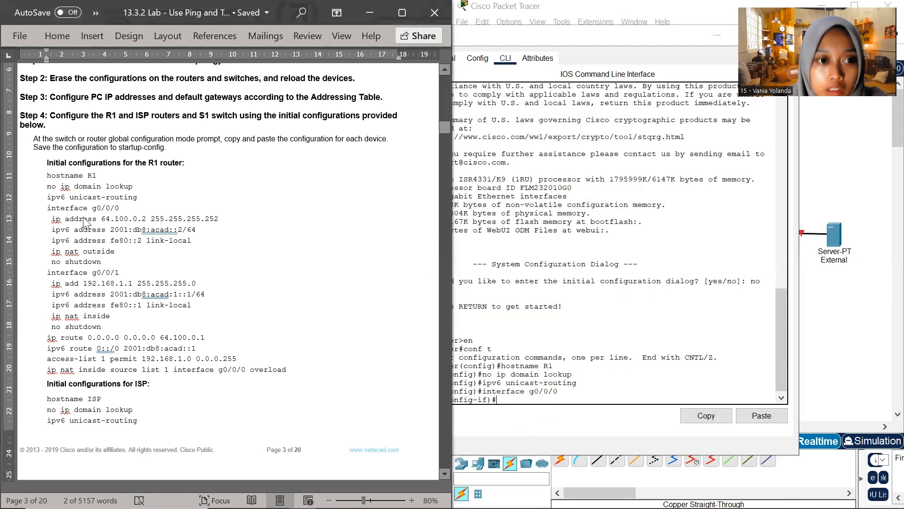
left_click(55, 220)
left_click_drag(109, 218, 219, 220)
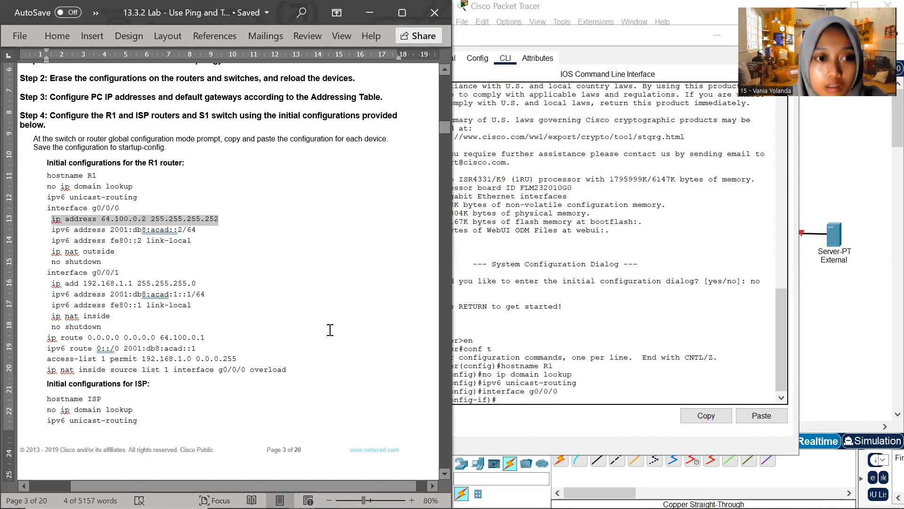
left_click(502, 400)
right_click(502, 400)
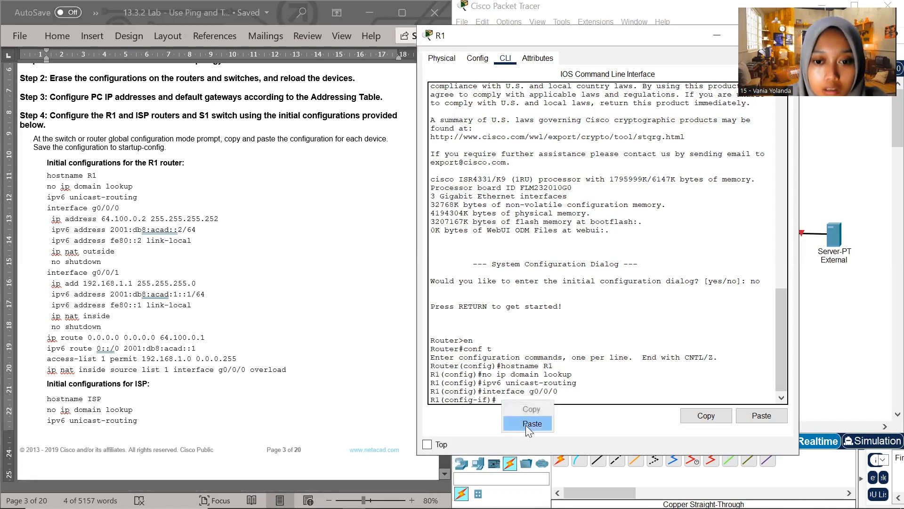
left_click(525, 425)
key("Return")
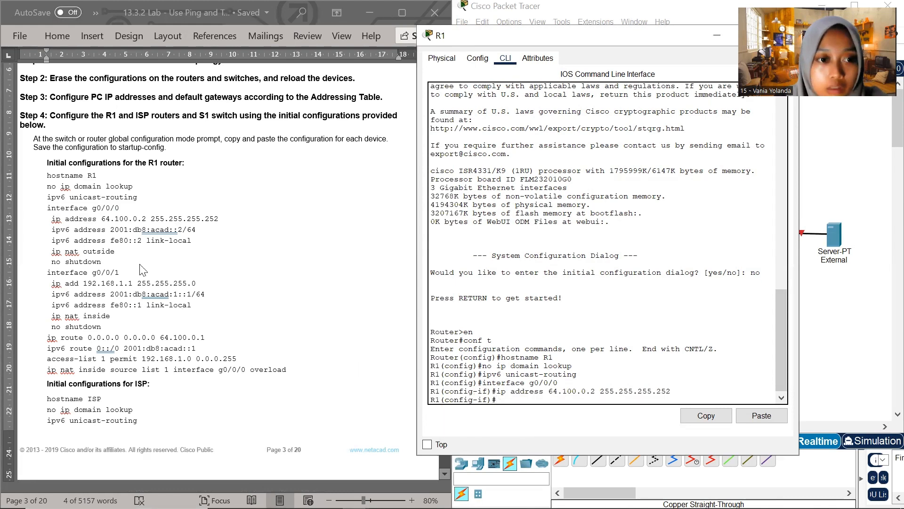
Assign R1's g0/0/0 its global IPv6 address with ipv6 address 2001:db8:acad::2/64, copied from the lab document
left_click(66, 231)
left_click_drag(53, 231, 203, 231)
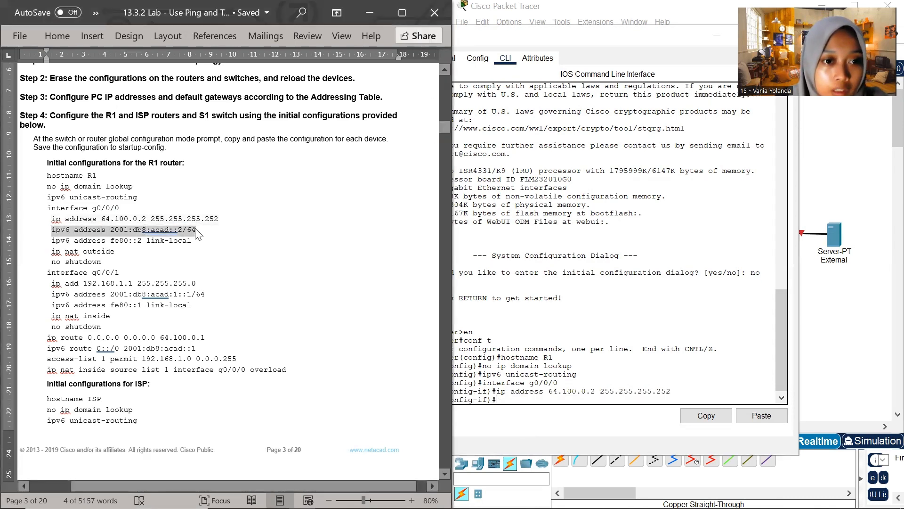
left_click(502, 398)
right_click(502, 395)
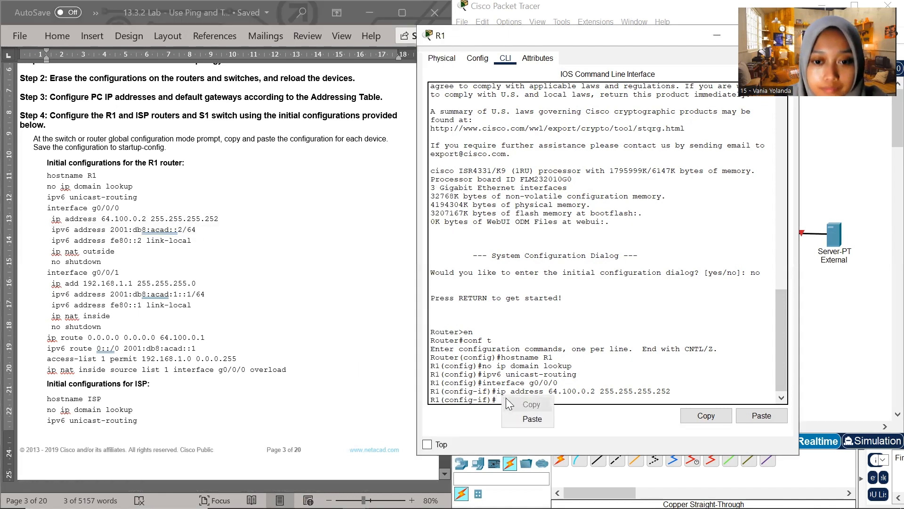
left_click(513, 411)
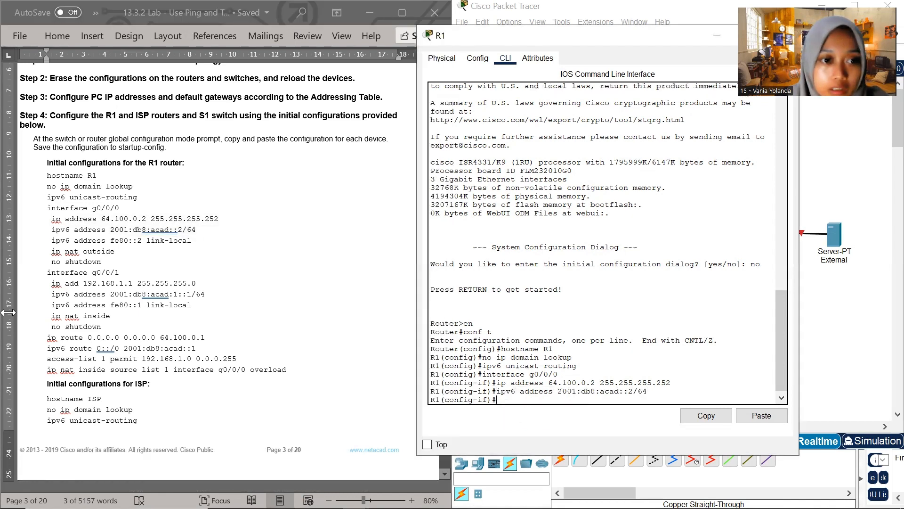
Assign R1's g0/0/0 its link-local address with ipv6 address fe80::2 link-local, copied from the lab document
left_click(90, 245)
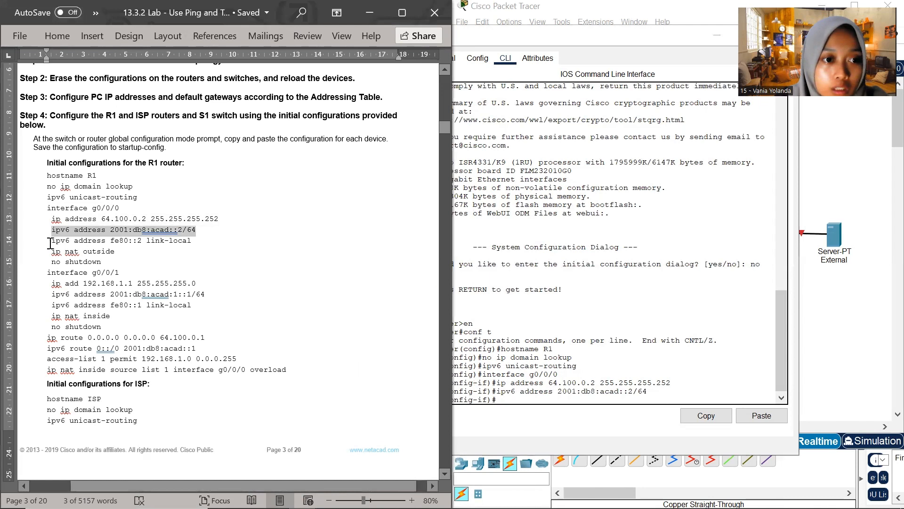
left_click_drag(52, 242, 193, 241)
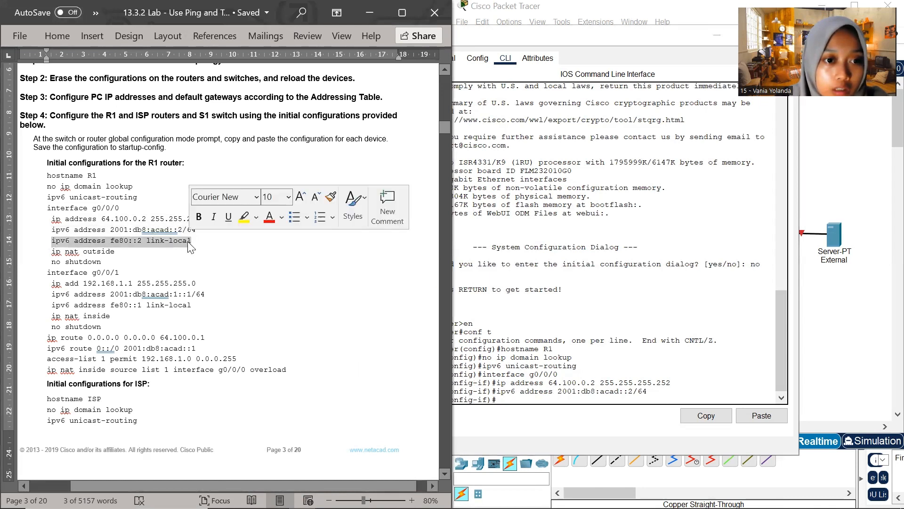
key("ctrl+c")
left_click(508, 404)
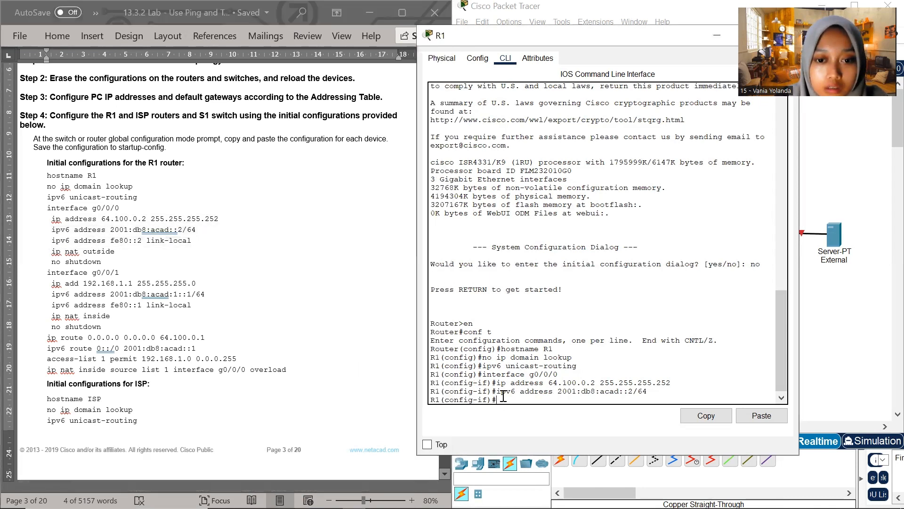
right_click(509, 403)
left_click(531, 418)
key("Return")
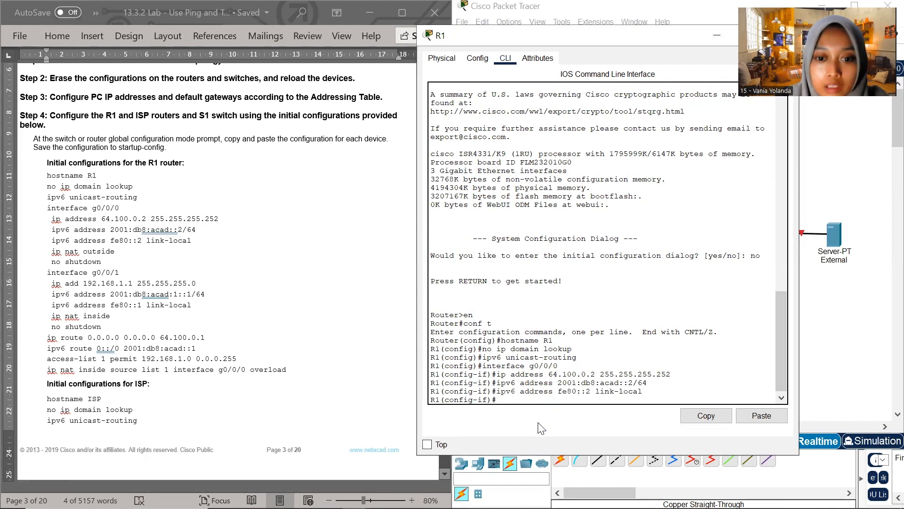
Make R1's g0/0/0 the NAT outside interface with ip nat outside, copied from the lab document, and enable it with no shutdown
left_click(81, 261)
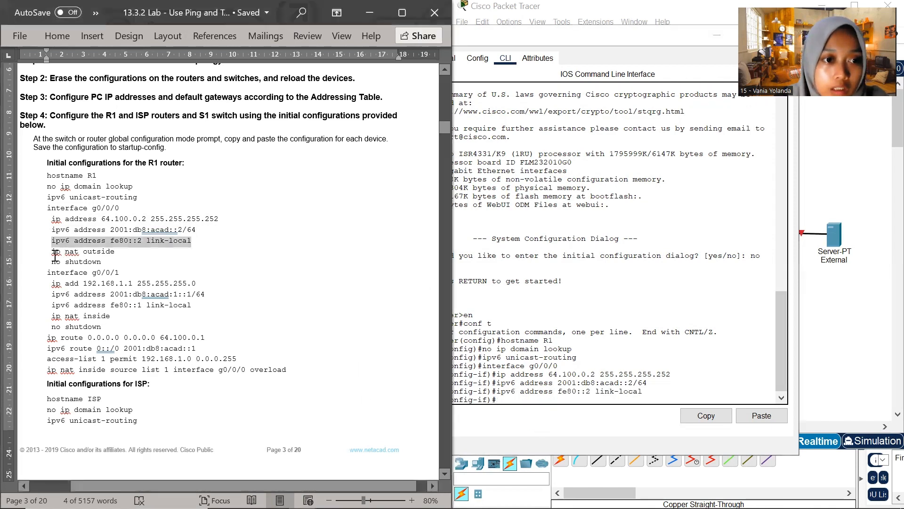
left_click_drag(50, 251, 101, 257)
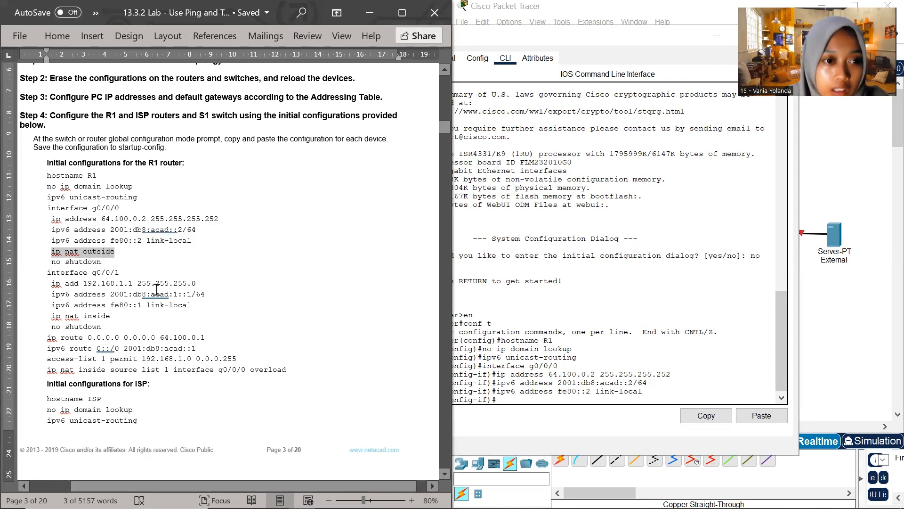
left_click(530, 386)
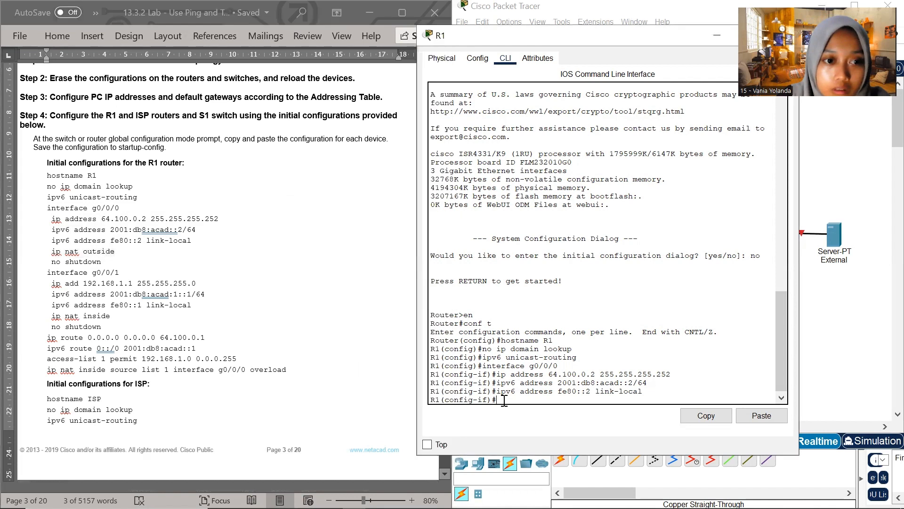
right_click(508, 403)
left_click(535, 425)
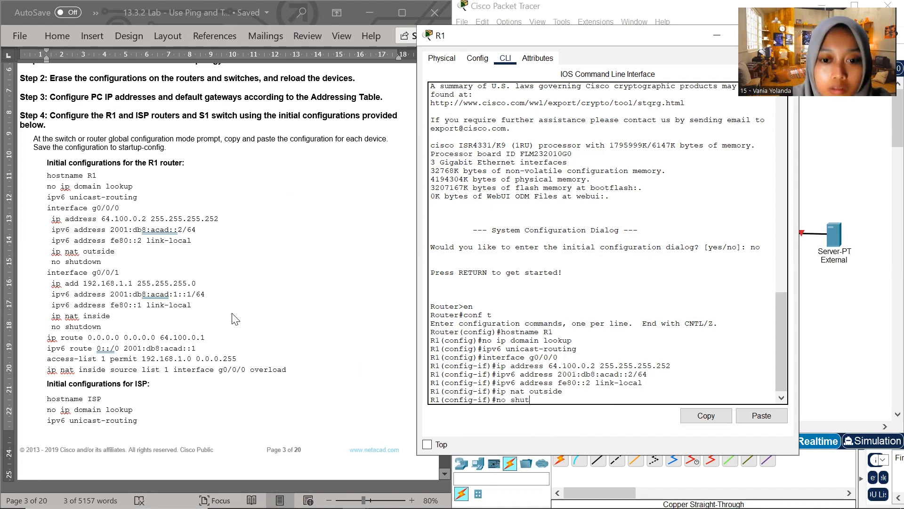
key("Return")
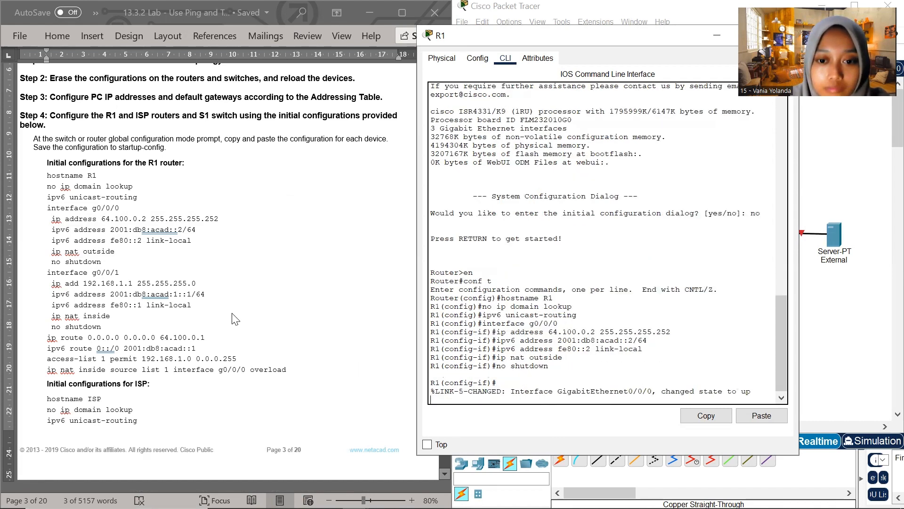
key("Return")
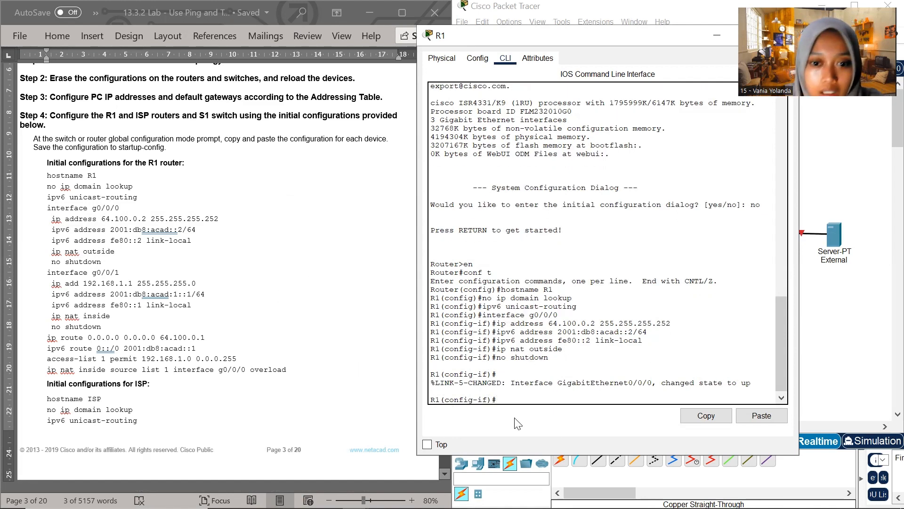
Exit g0/0/0 configuration on R1 and enter interface g0/0/1, using the interface command copied from the lab document
scroll(149, 292, "down", 2)
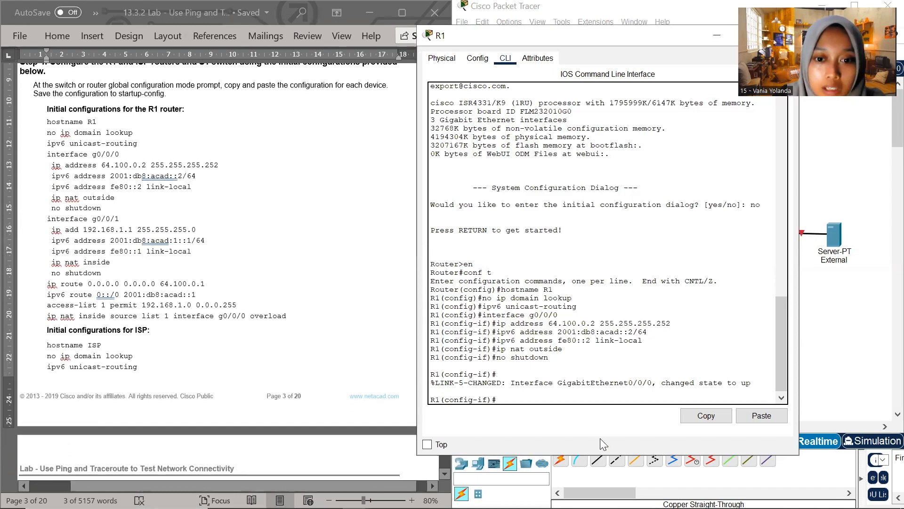
type("exit")
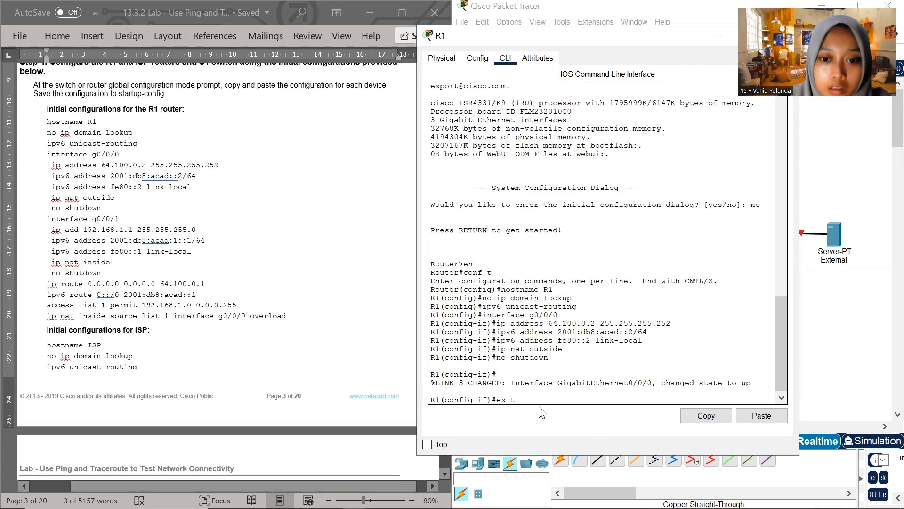
key("Return")
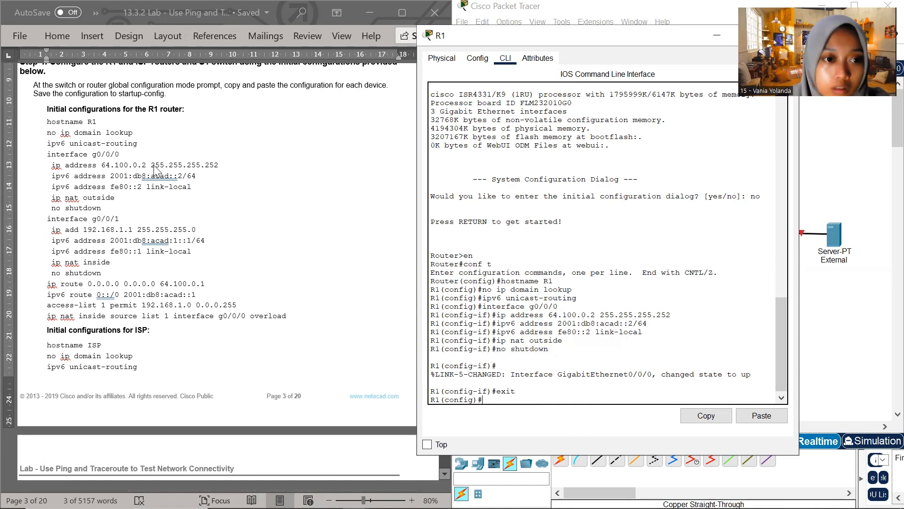
left_click(111, 220)
left_click_drag(121, 219, 47, 219)
key("ctrl+c")
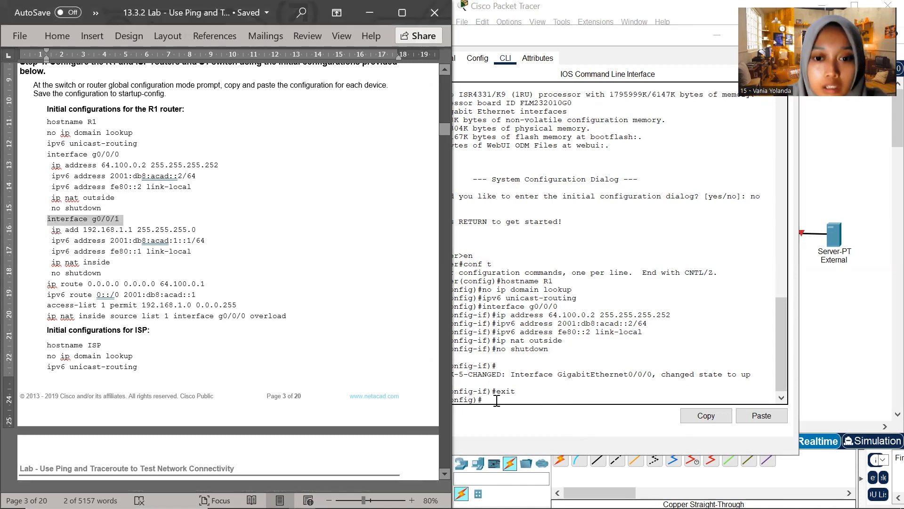
left_click(501, 400)
right_click(492, 401)
left_click(521, 429)
key("Return")
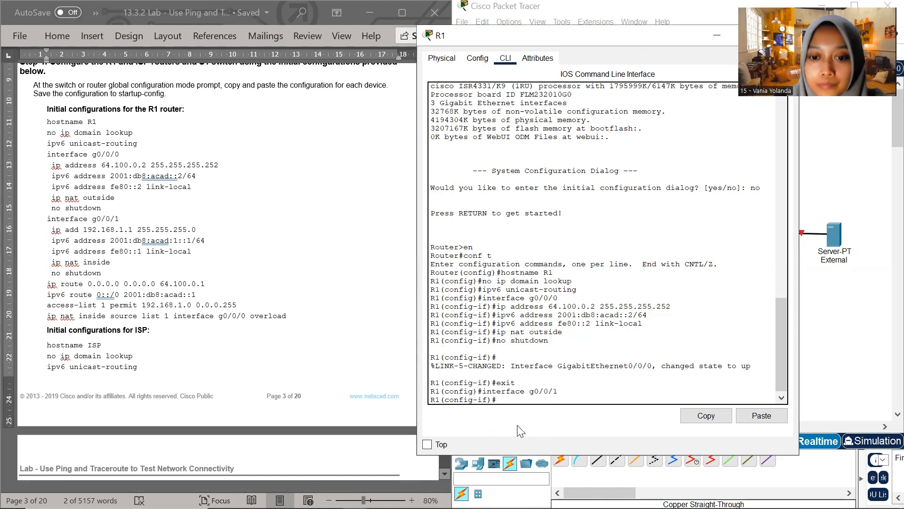
Assign R1's g0/0/1 its IPv4 address with ip add 192.168.1.1 255.255.255.0, copied from the lab document
key("alt+Tab")
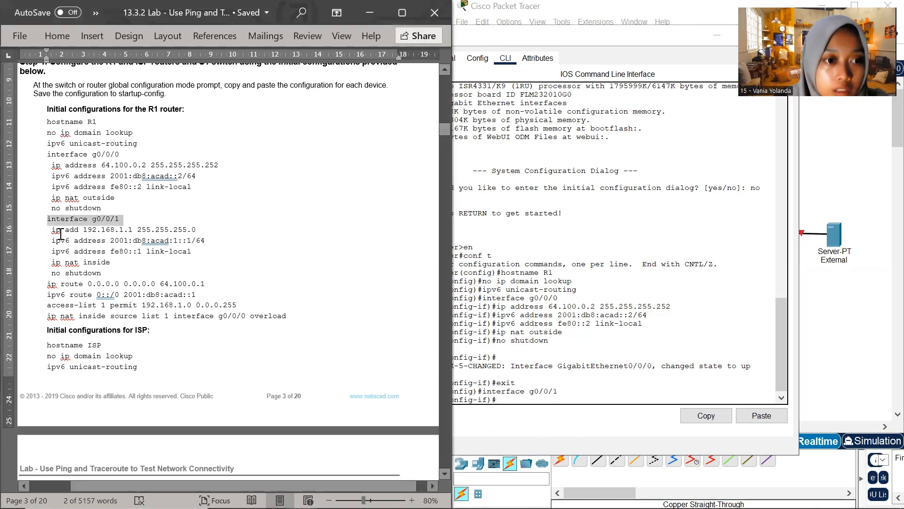
left_click_drag(51, 229, 200, 234)
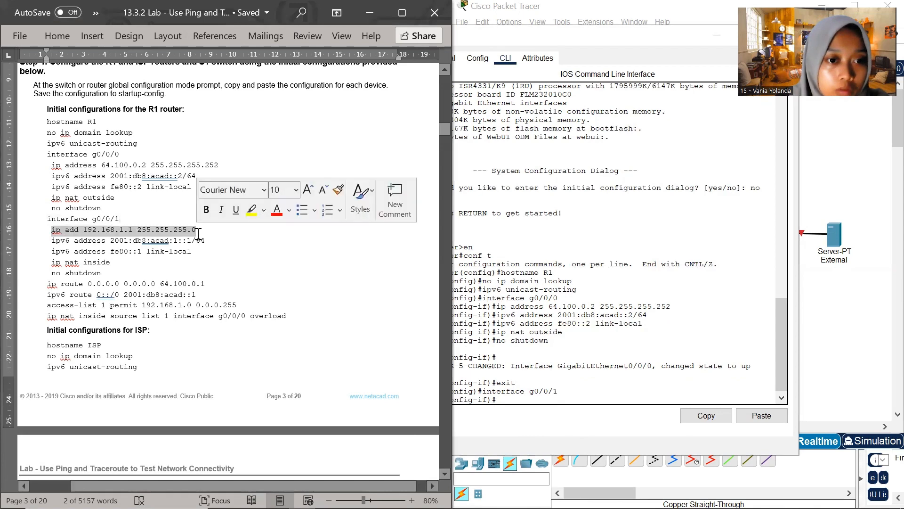
key("ctrl+c")
right_click(504, 401)
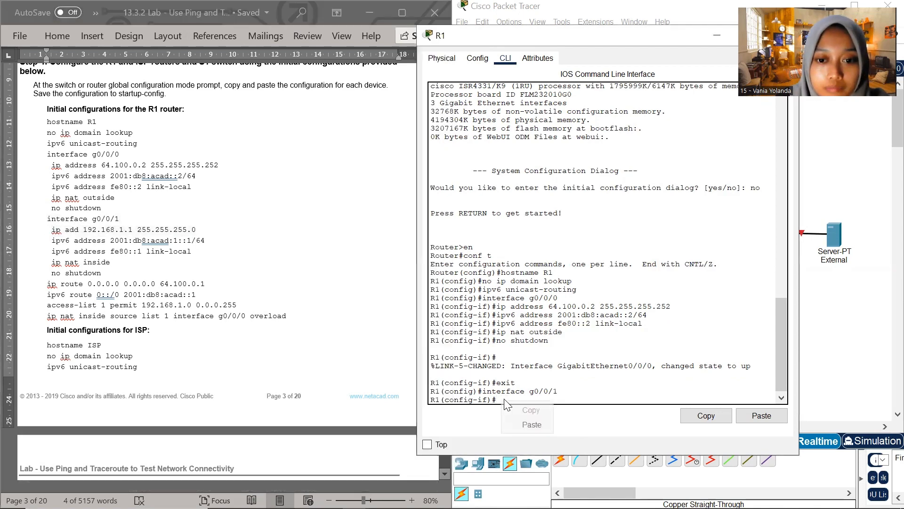
left_click(530, 425)
key("Return")
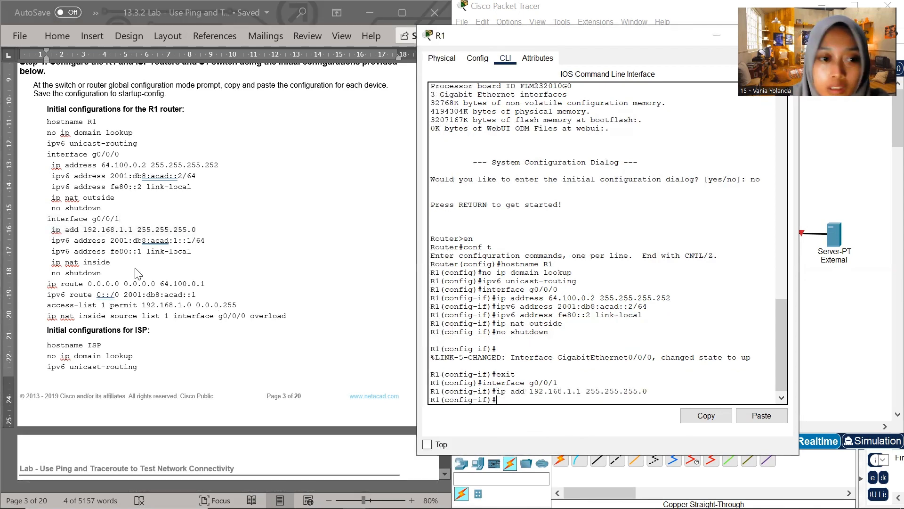
Assign R1's g0/0/1 its global IPv6 address with ipv6 address 2001:db8:acad:1::1/64, copied from the lab document
key("alt+Tab")
left_click_drag(56, 242, 200, 244)
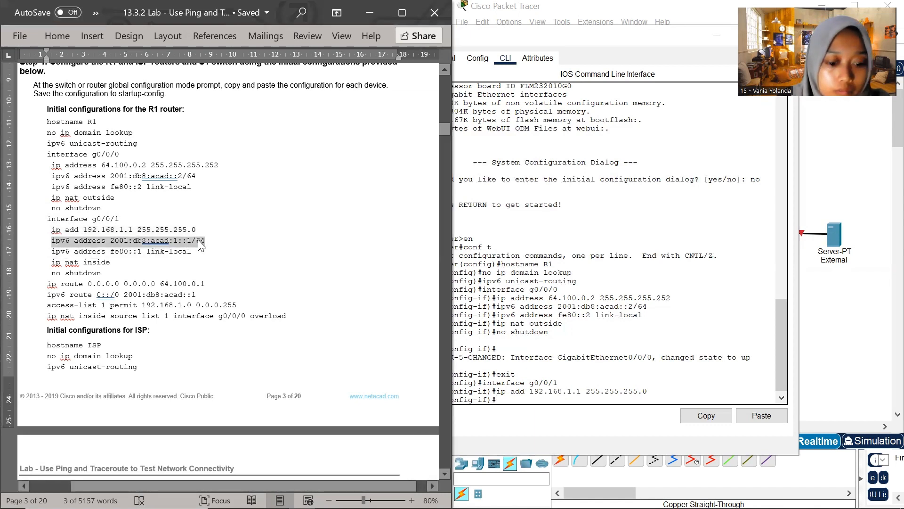
left_click(504, 400)
right_click(505, 400)
left_click(535, 424)
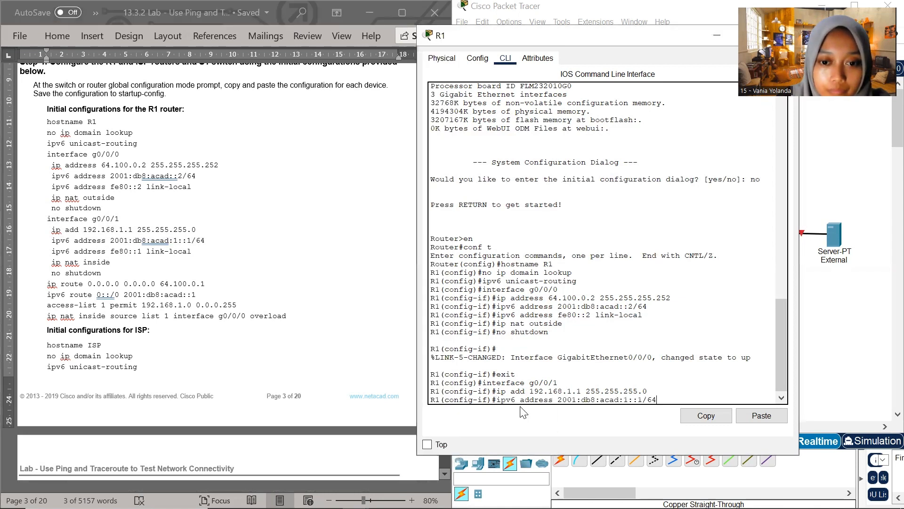
Assign R1's g0/0/1 its link-local address with ipv6 address fe80::1 link-local, copied from the lab document
left_click(73, 257)
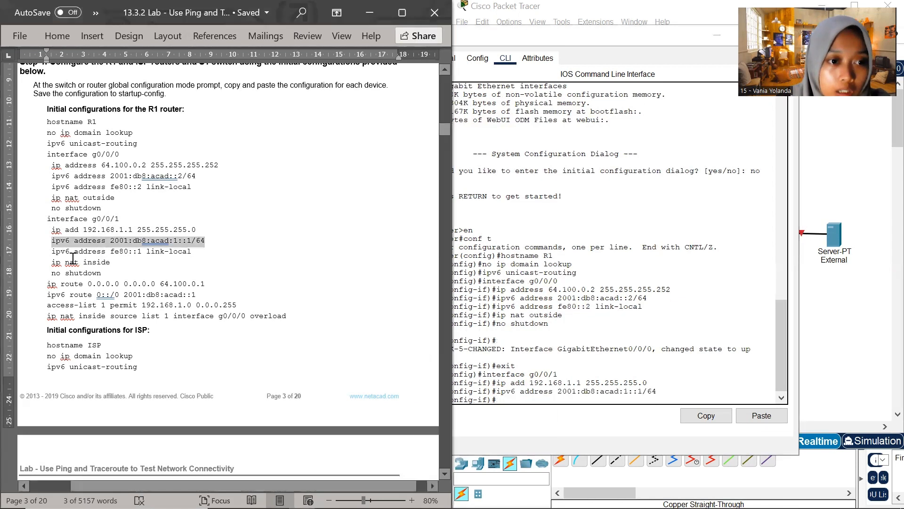
left_click_drag(52, 252, 188, 252)
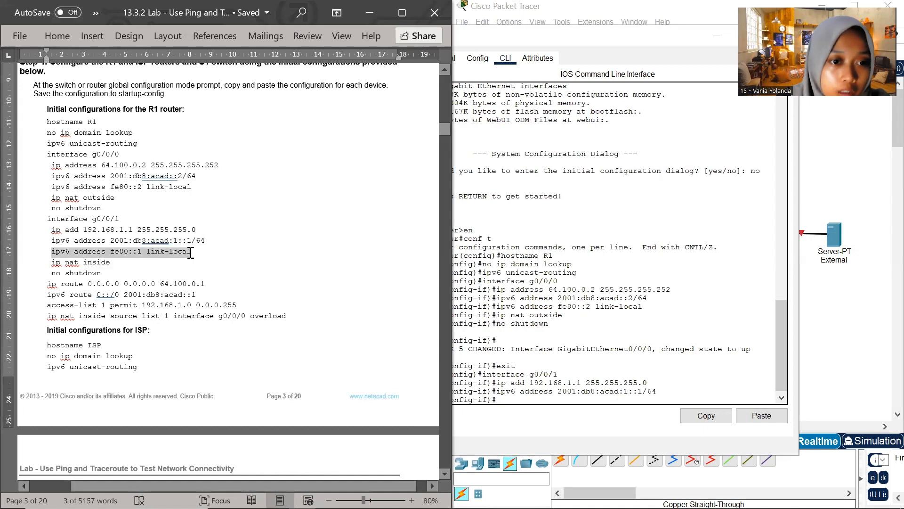
left_click(508, 401)
right_click(524, 404)
left_click(530, 422)
key("Return")
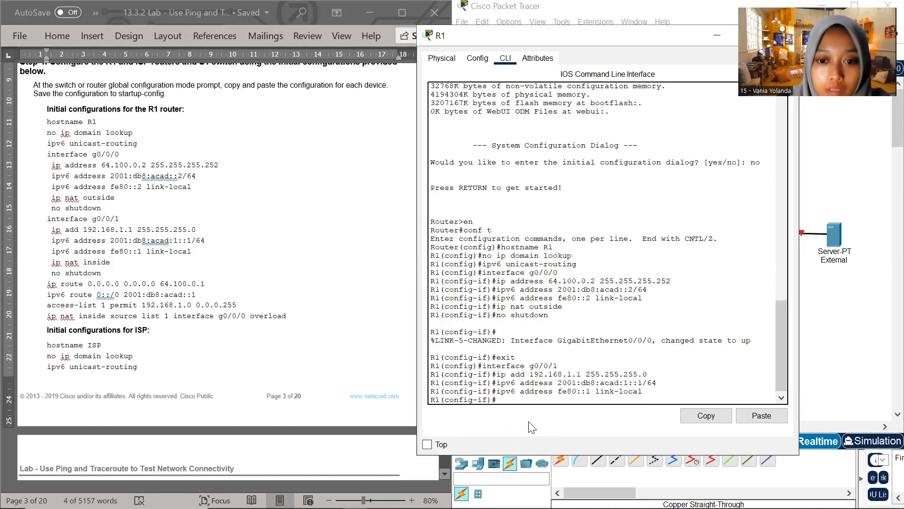
Make R1's g0/0/1 the NAT inside interface with ip nat inside, copied from the lab document, and enable it with no shutdown
left_click(65, 263)
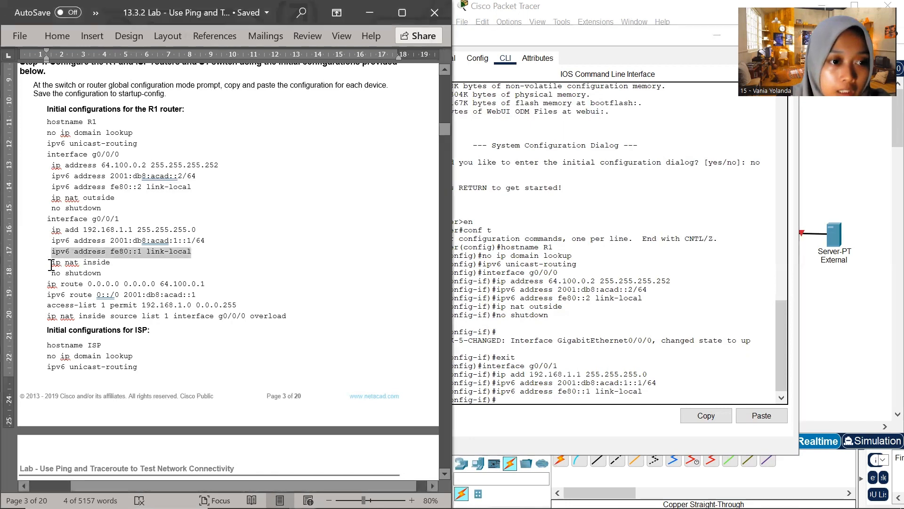
left_click_drag(52, 262, 113, 261)
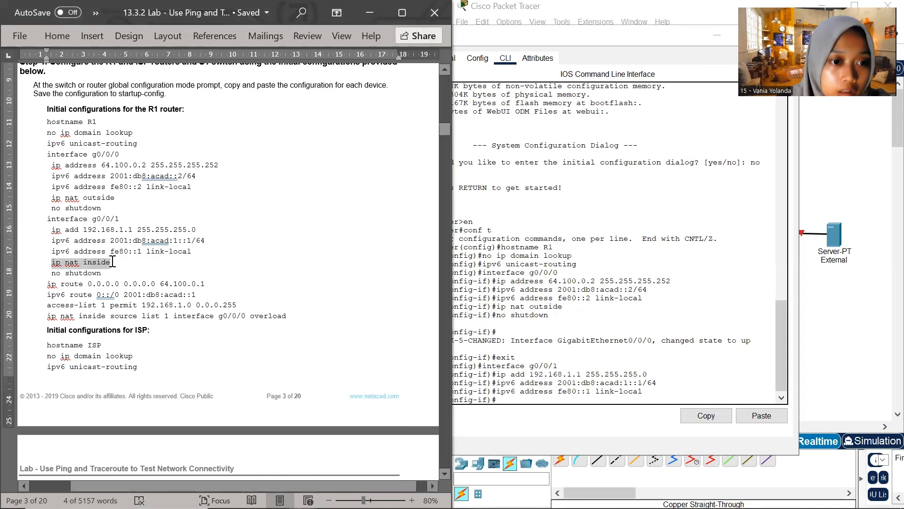
right_click(504, 399)
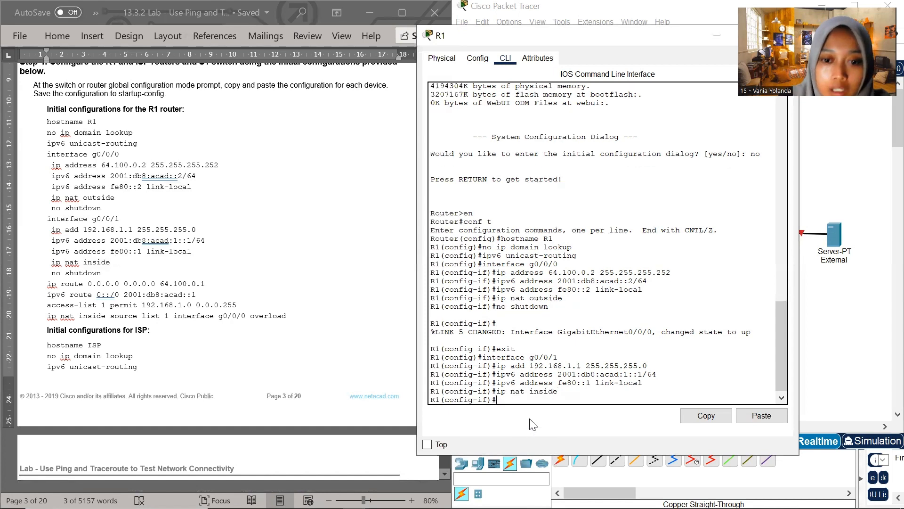
key("Return")
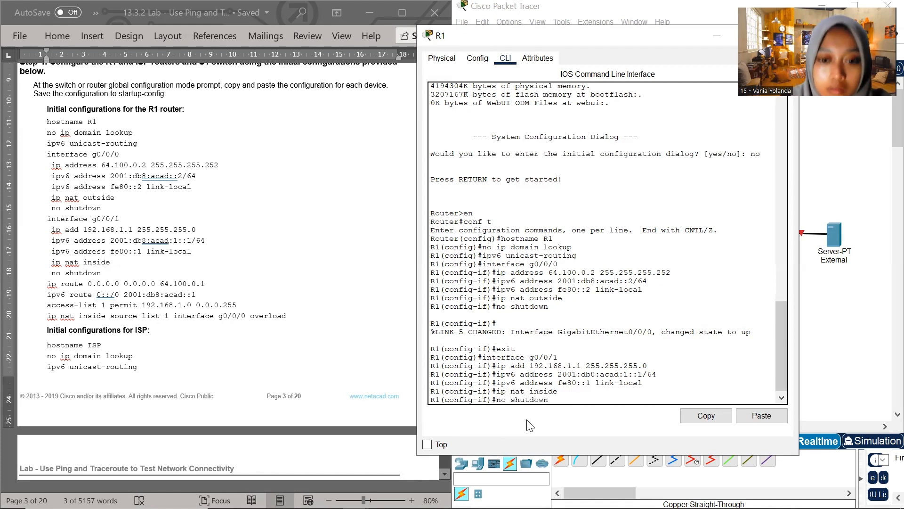
key("Return")
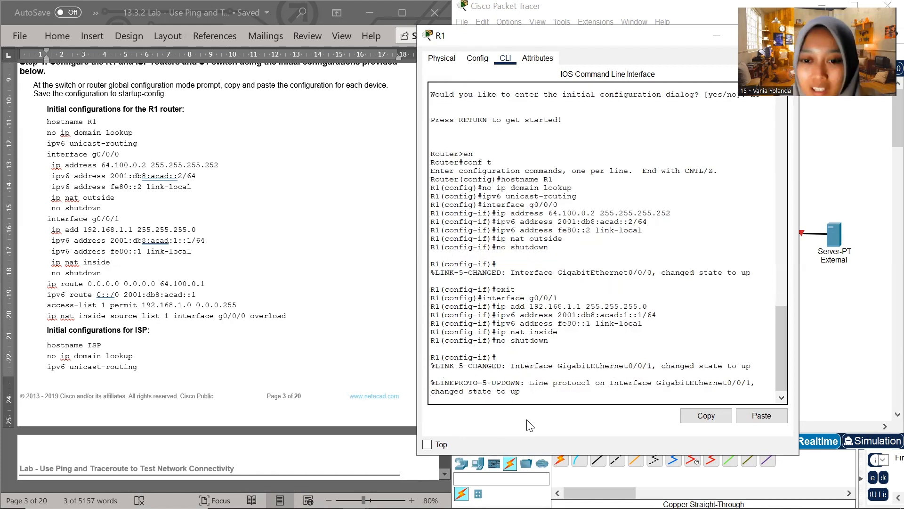
key("Return")
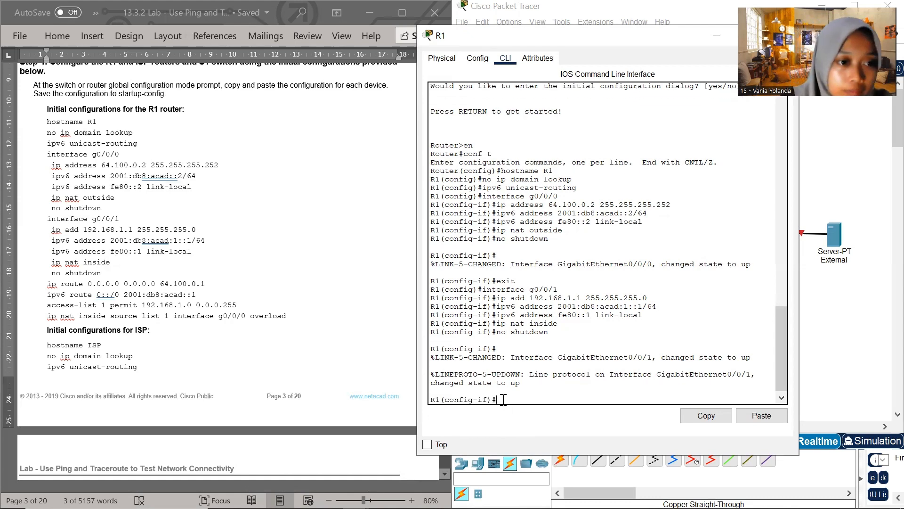
Review the entered g0/0/1 commands against the lab document and return R1 to global configuration mode with exit
scroll(137, 313, "down", 2)
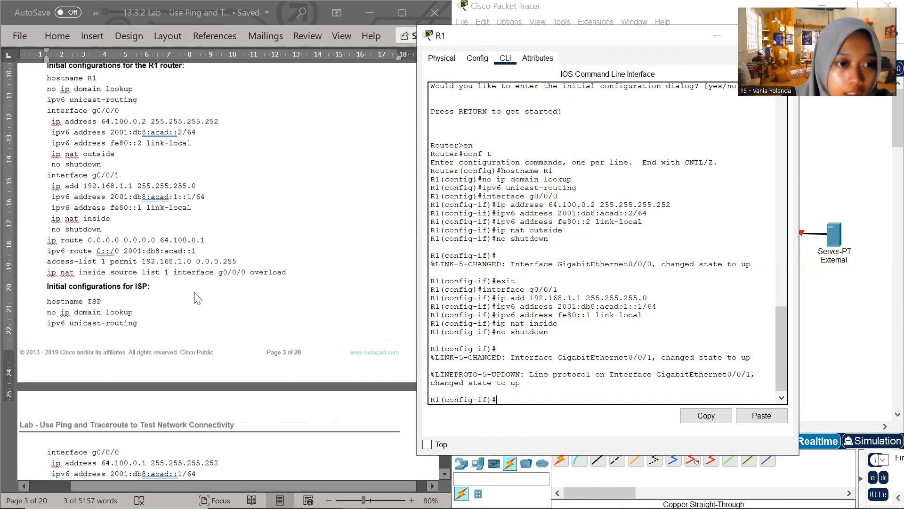
scroll(197, 298, "up", 1)
scroll(267, 315, "down", 2)
scroll(545, 389, "up", 1)
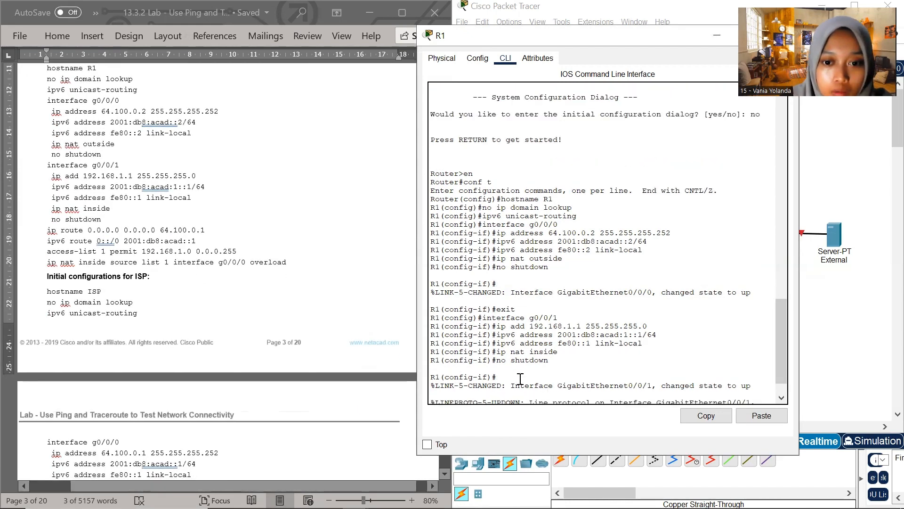
scroll(520, 378, "down", 1)
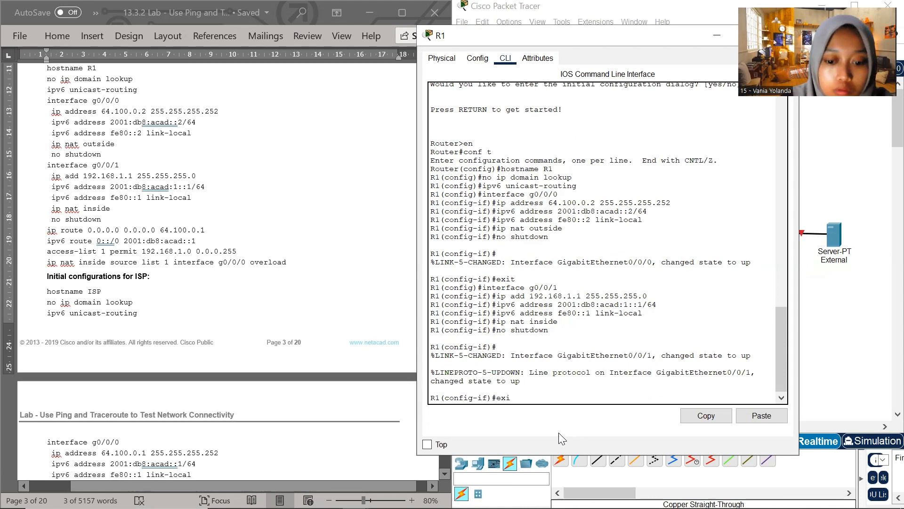
type("t")
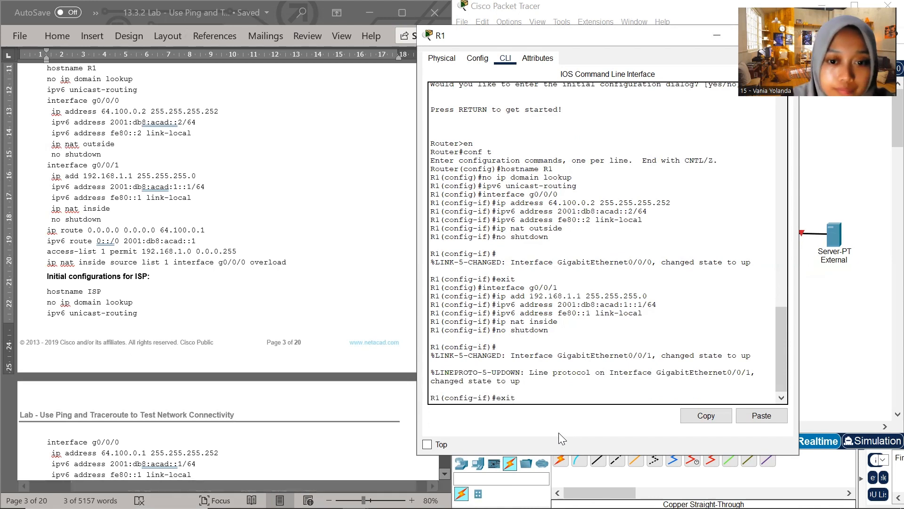
key("Return")
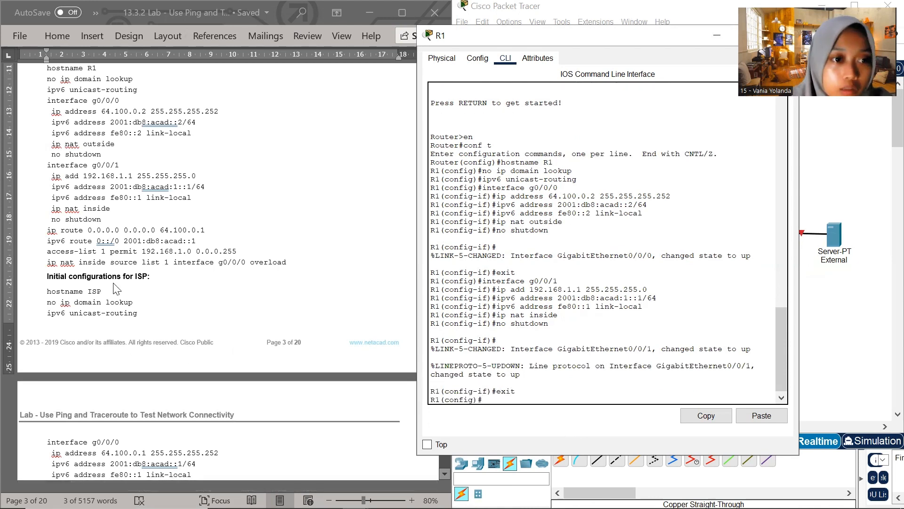
Add R1's IPv4 default route with ip route 0.0.0.0 0.0.0.0 64.100.0.1, copied from the lab document
left_click(123, 211)
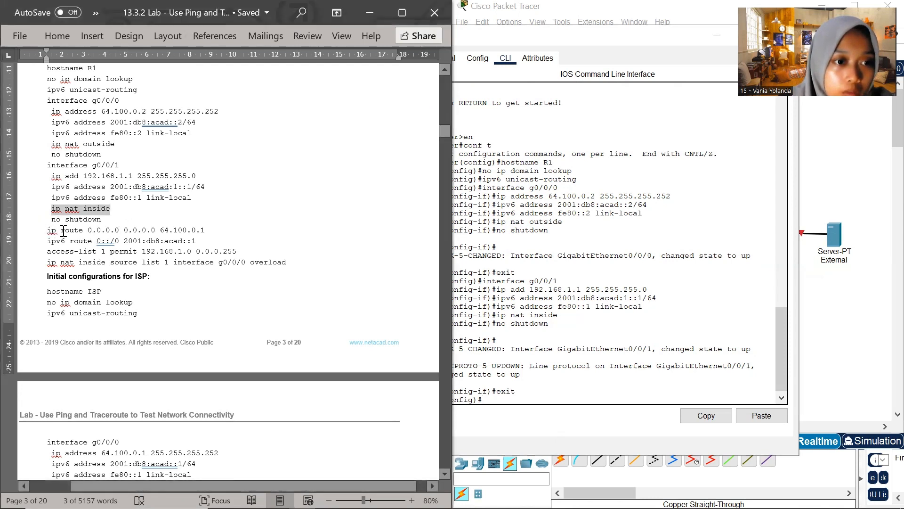
left_click_drag(60, 231, 205, 228)
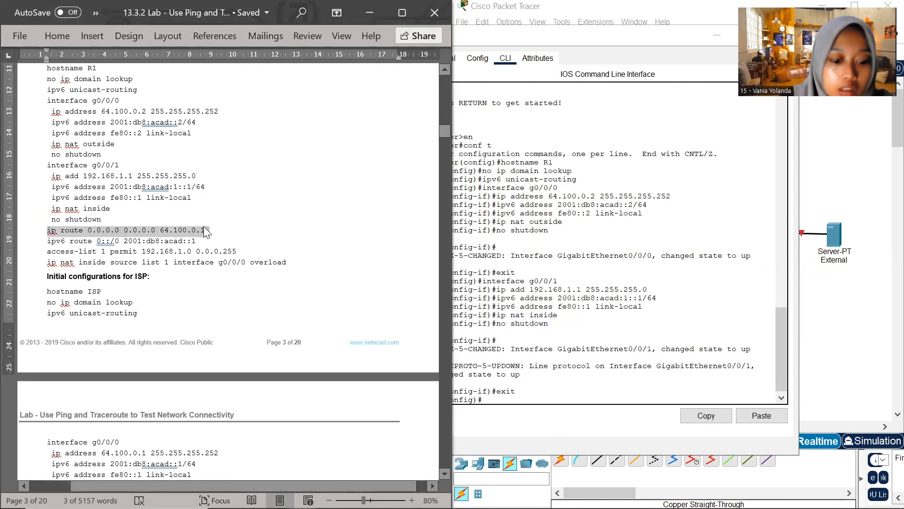
left_click(490, 397)
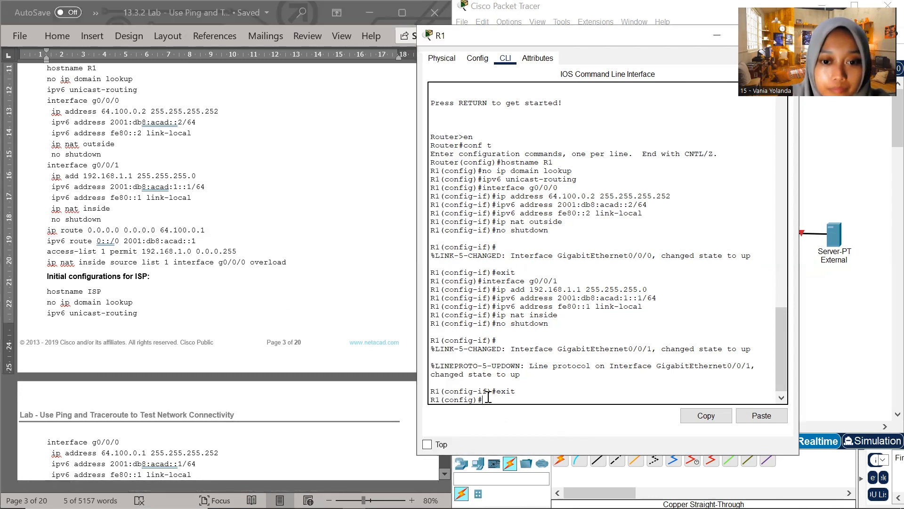
right_click(490, 398)
left_click(518, 420)
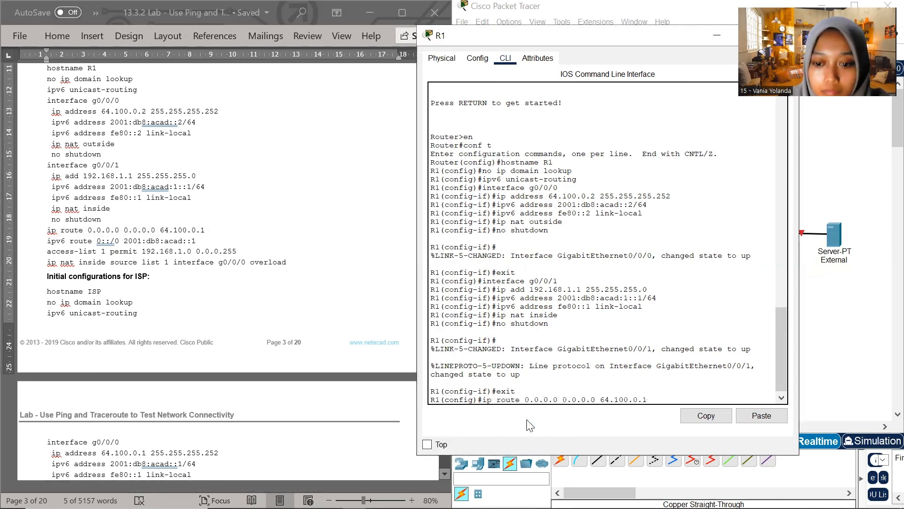
key("Return")
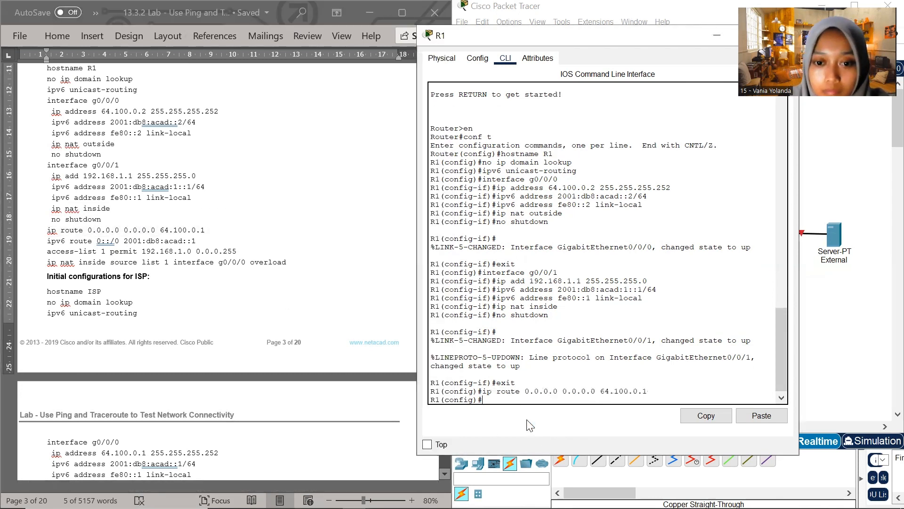
Add R1's IPv6 default route with ipv6 route 0::/0 2001:db8:acad::1, copied from the lab document
left_click(79, 240)
left_click_drag(49, 244, 200, 242)
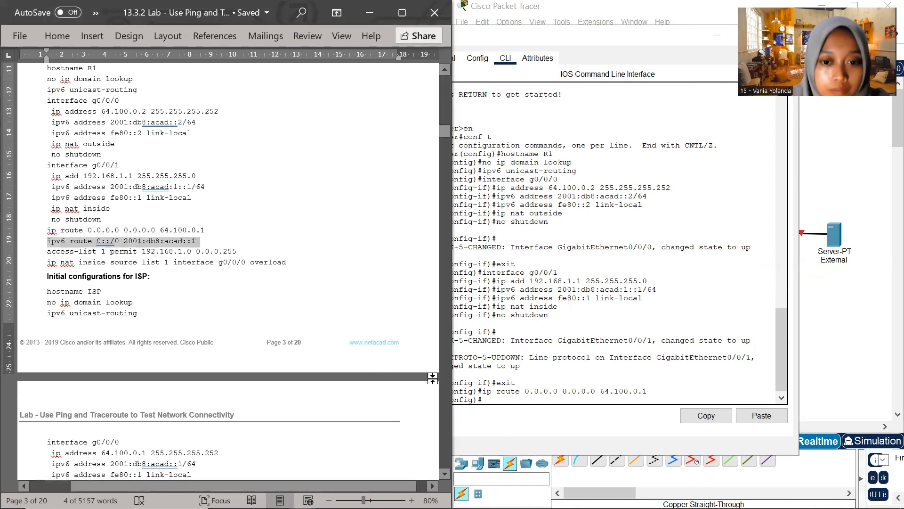
key("ctrl+c")
left_click(484, 399)
right_click(500, 414)
left_click(508, 426)
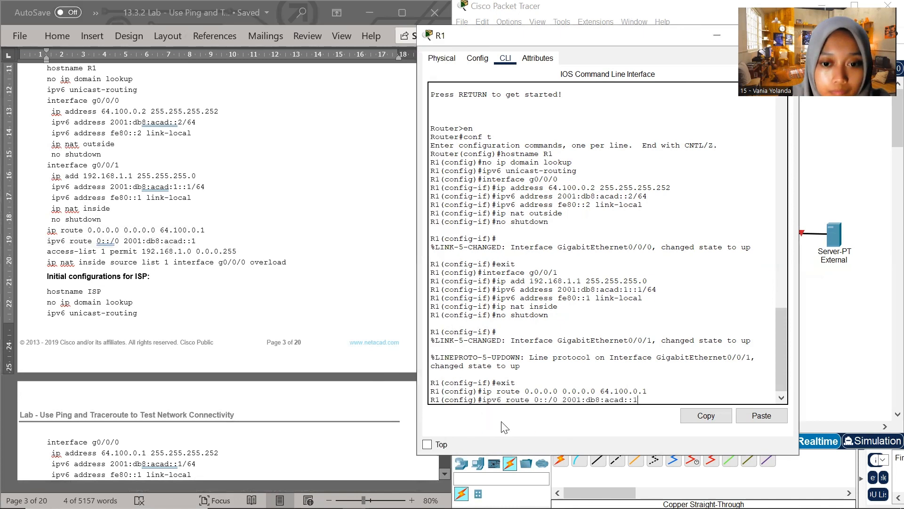
key("Return")
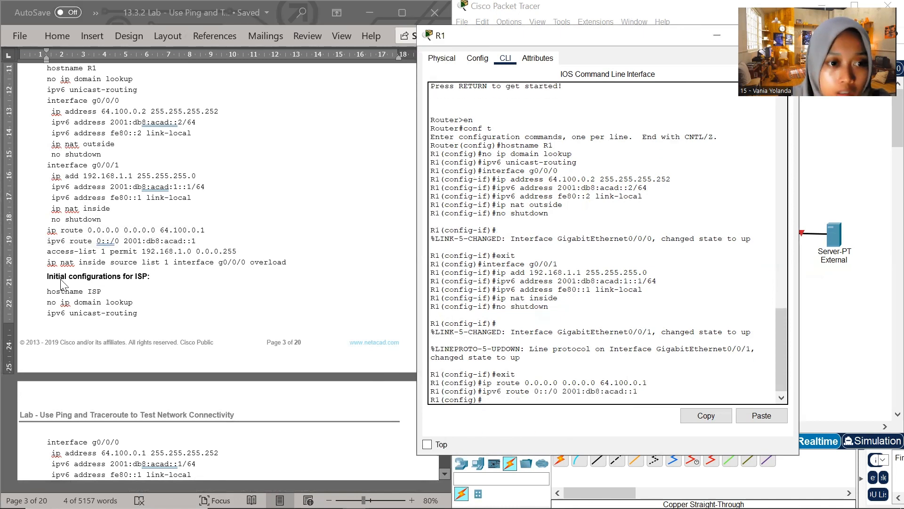
Create R1's access list for the inside network with access-list 1 permit 192.168.1.0 0.0.0.255, copied from the lab document
left_click(61, 256)
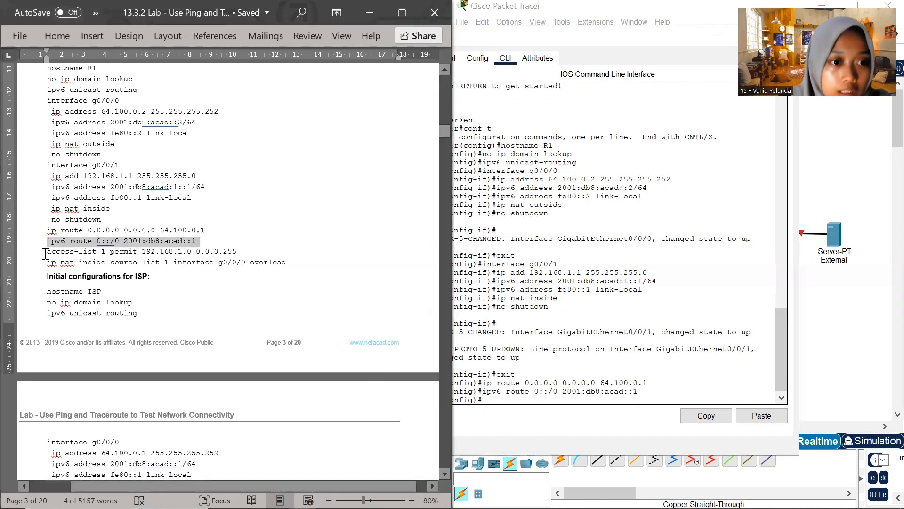
left_click_drag(46, 254, 239, 252)
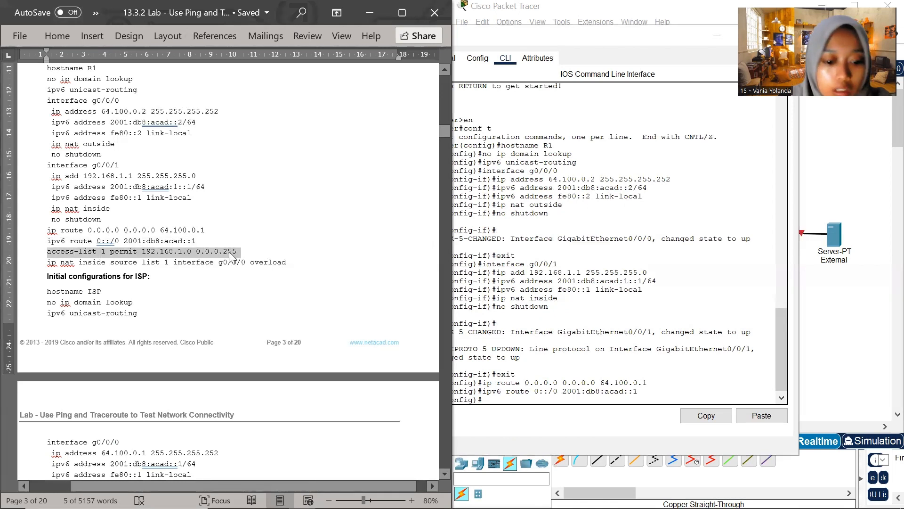
left_click(482, 400)
right_click(487, 403)
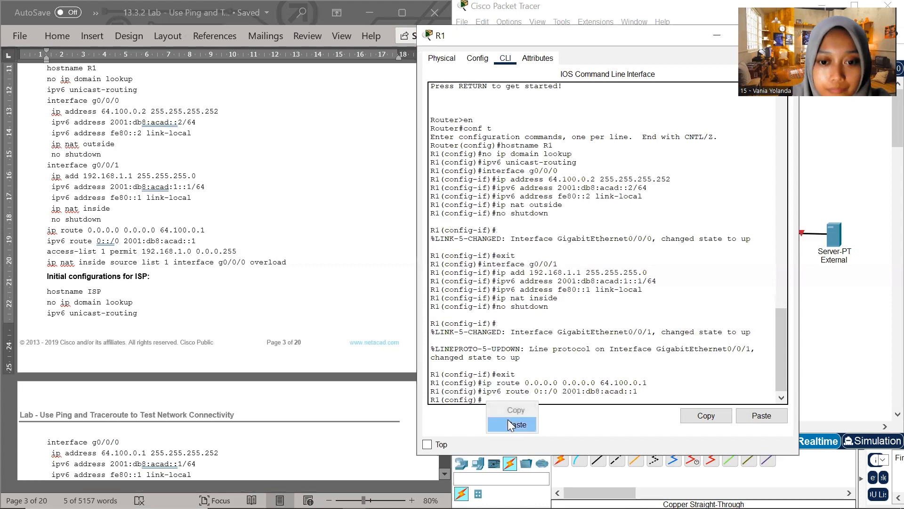
left_click(509, 424)
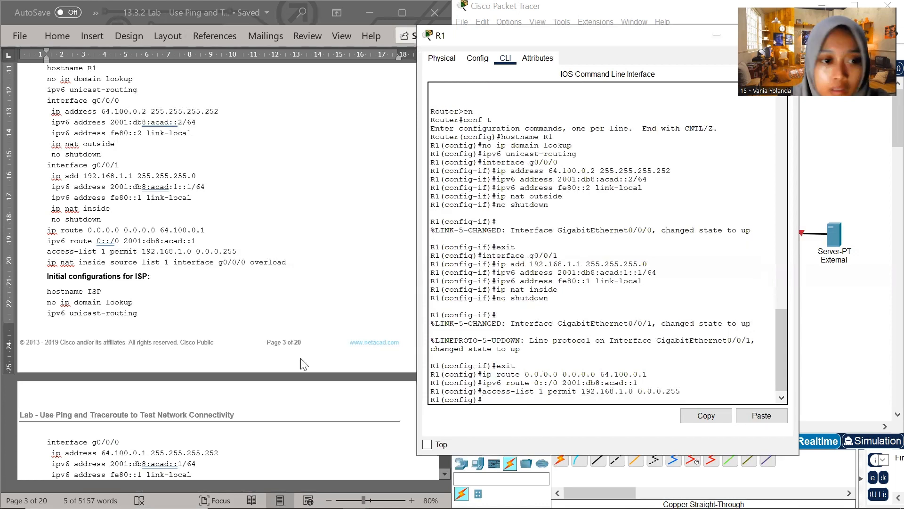
Enable NAT overload on R1 with ip nat inside source list 1 interface g0/0/0 overload, copied from the lab document
left_click(66, 269)
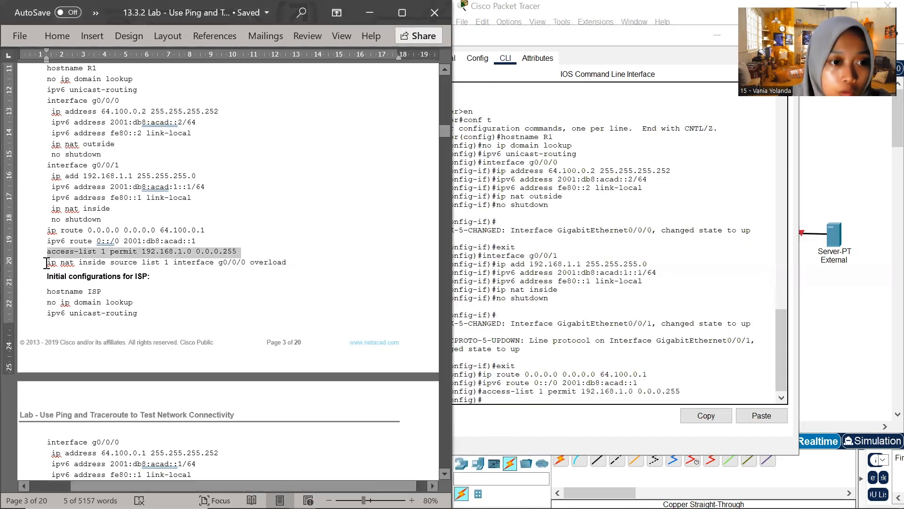
left_click_drag(46, 262, 286, 262)
key("ctrl+c")
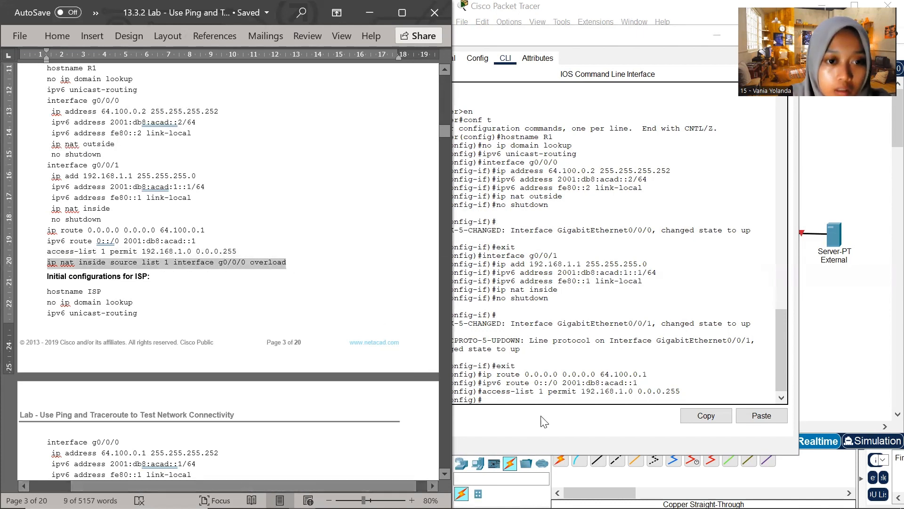
left_click(500, 398)
right_click(499, 397)
left_click(522, 423)
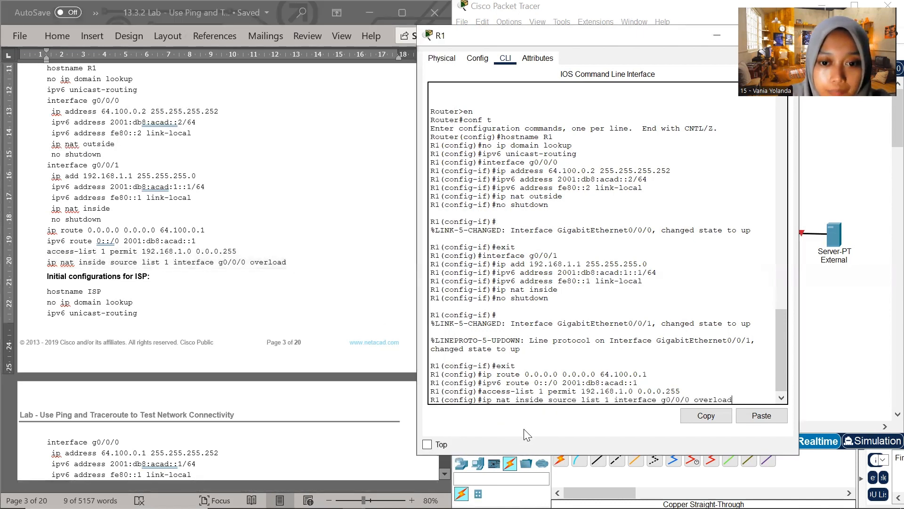
key("Return")
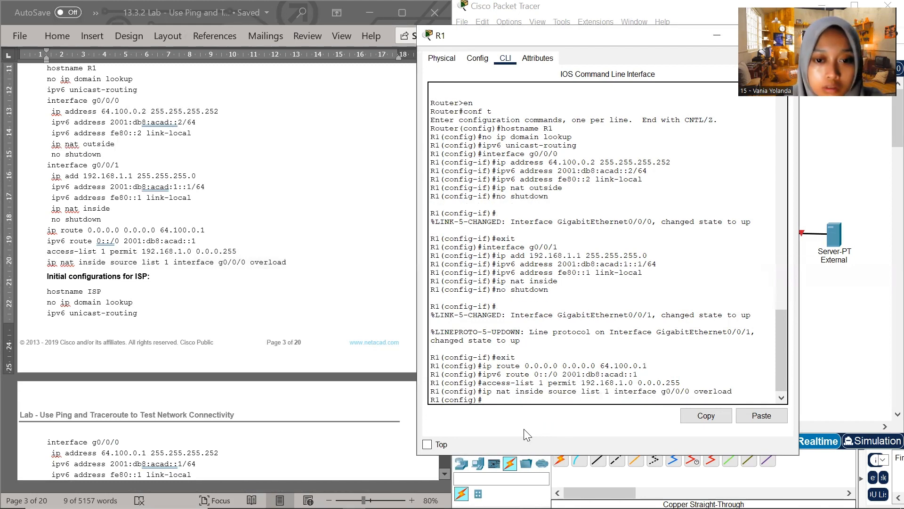
Exit R1's global configuration mode and save with copy running-config startup-config, accepting the default destination filename
type("ex")
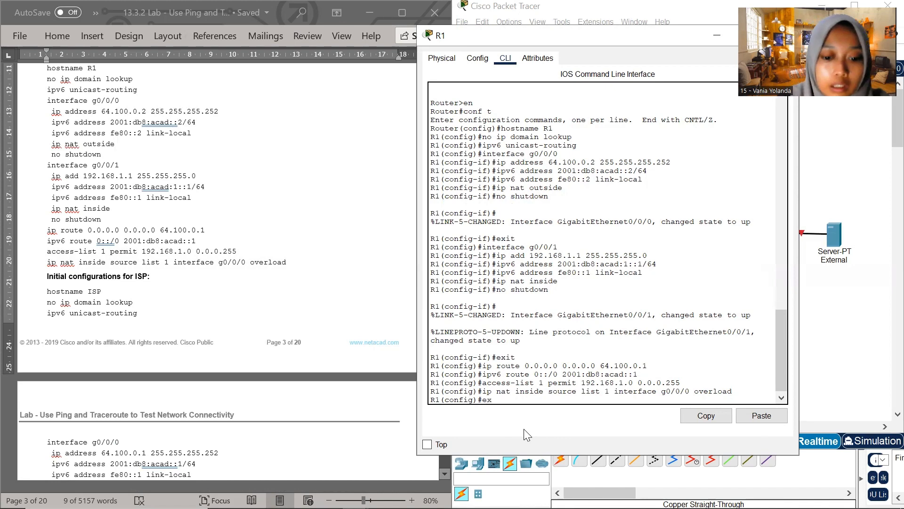
type("it")
key("Return")
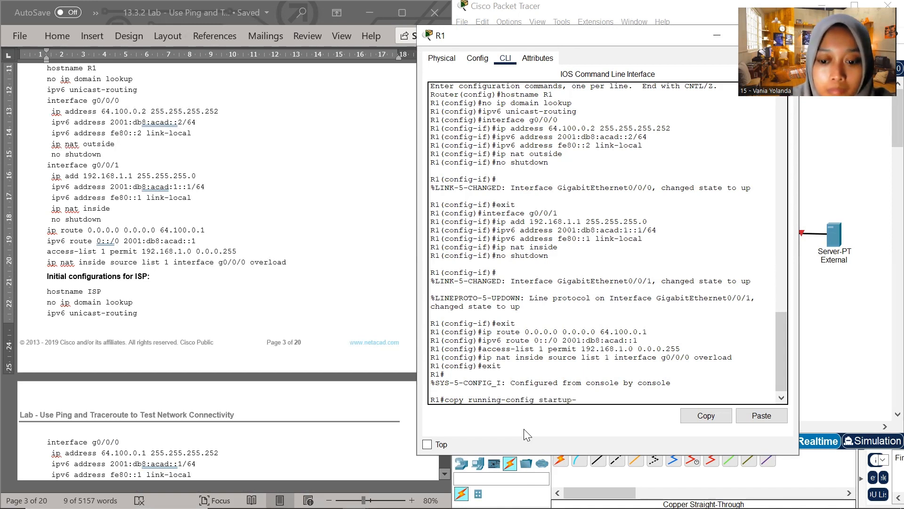
key("Return")
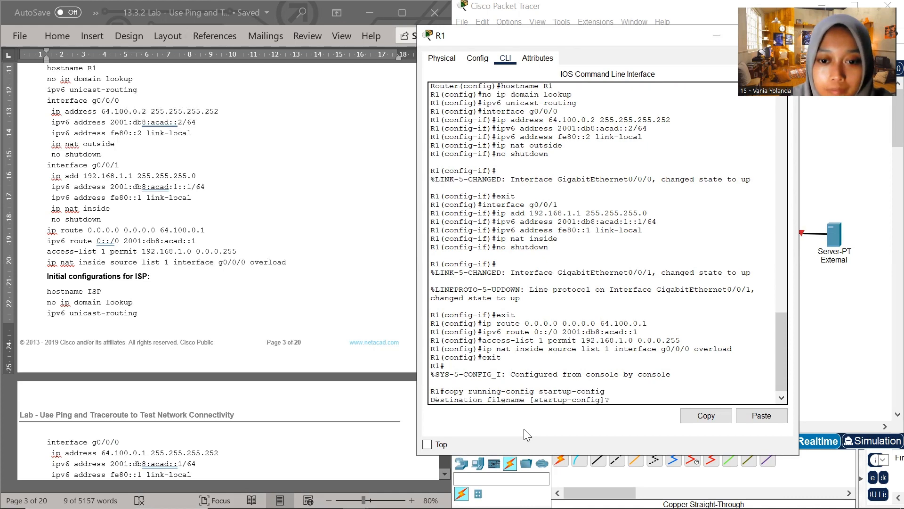
key("Return")
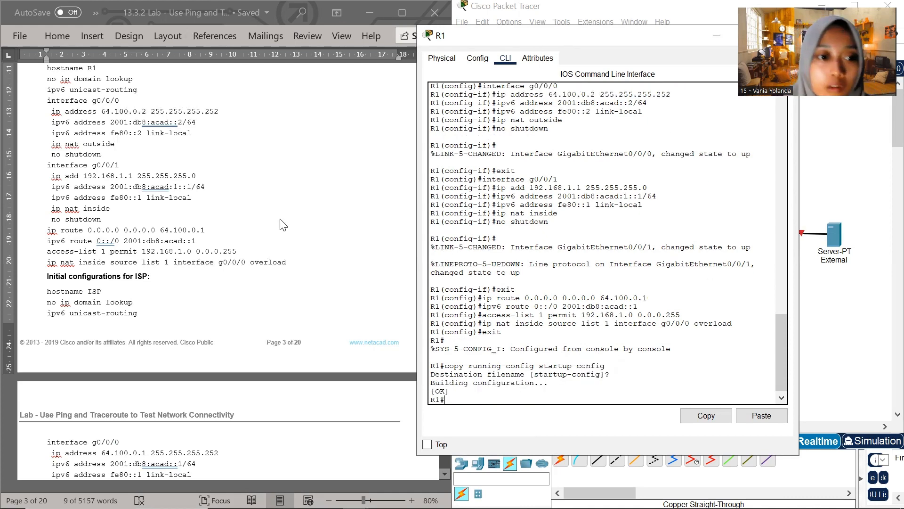
Minimize R1's window and open the ISP router's command line in the topology
scroll(283, 225, "down", 5)
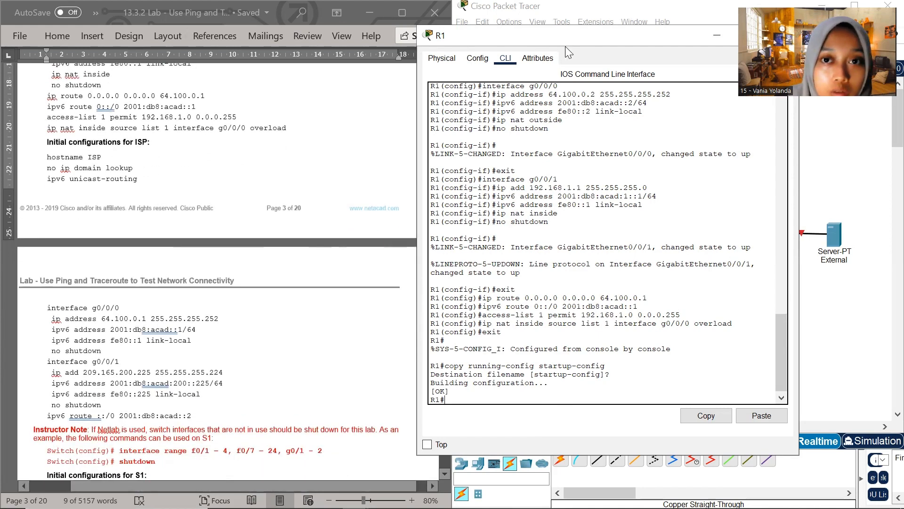
left_click_drag(598, 39, 475, 146)
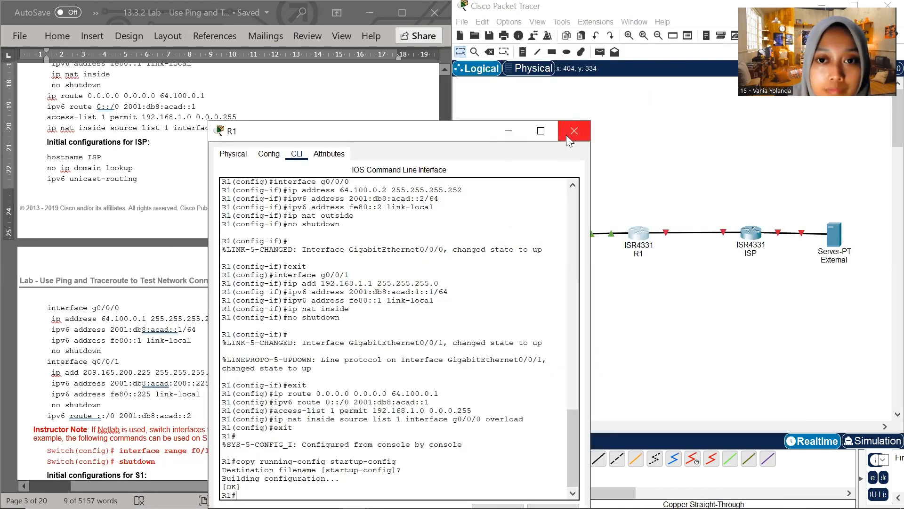
left_click(511, 134)
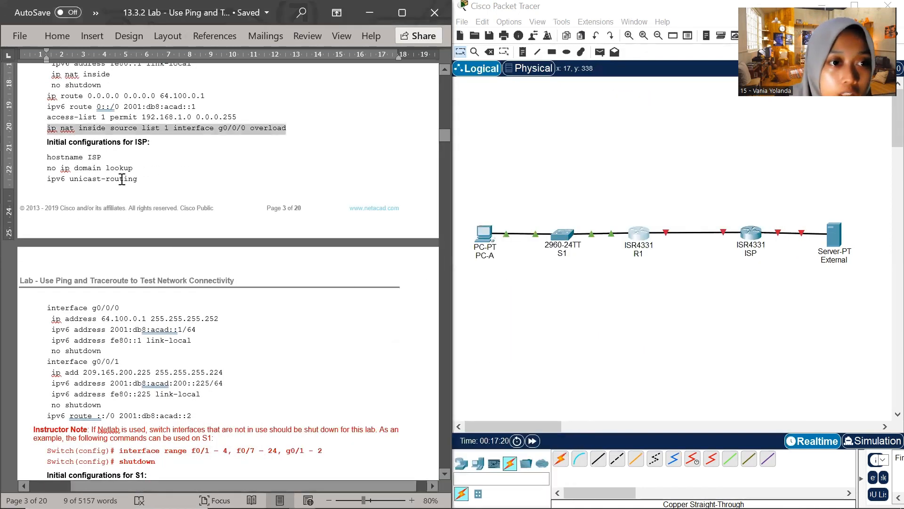
left_click(756, 233)
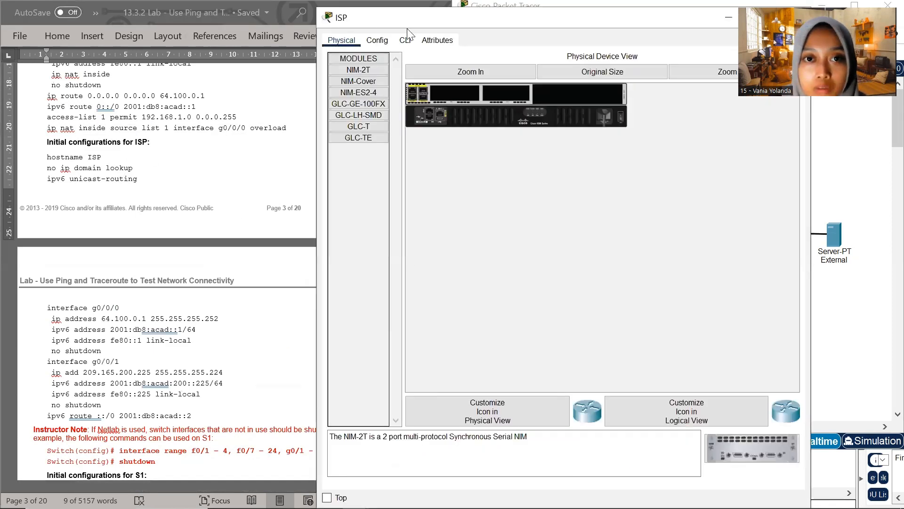
left_click(406, 44)
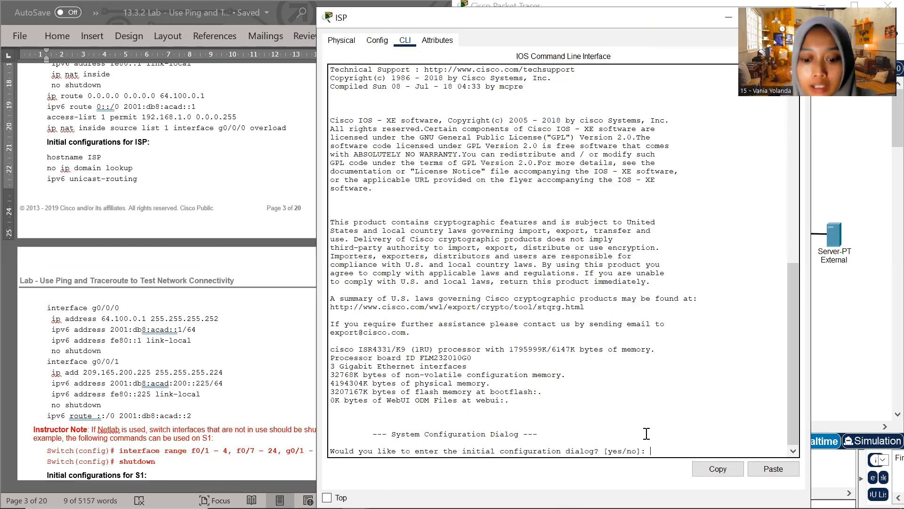
Decline ISP's initial configuration dialog with no, and enter global configuration mode with en and conf t
type("no")
key("Return")
key("Return")
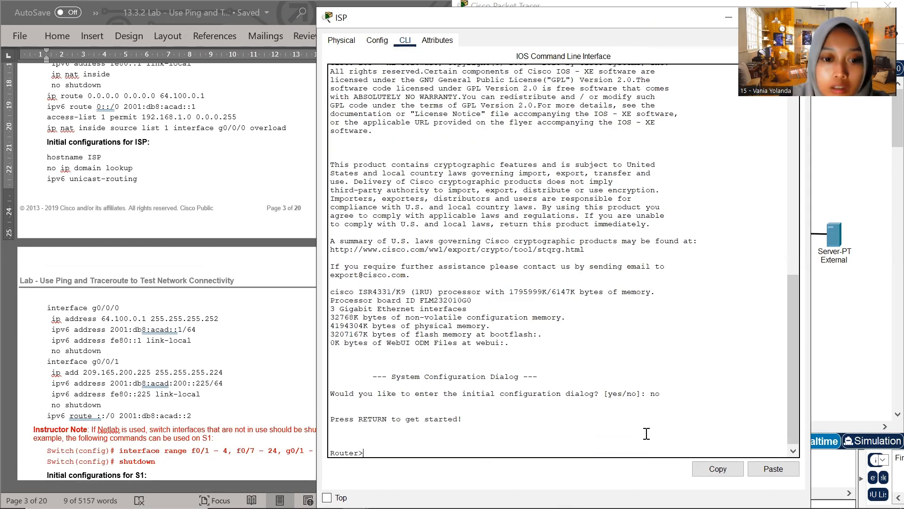
type("en")
key("Return")
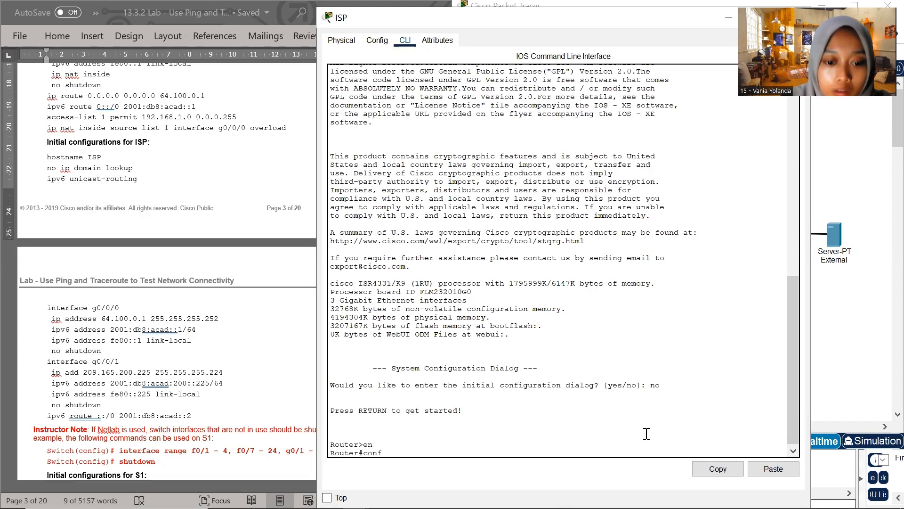
key("Return")
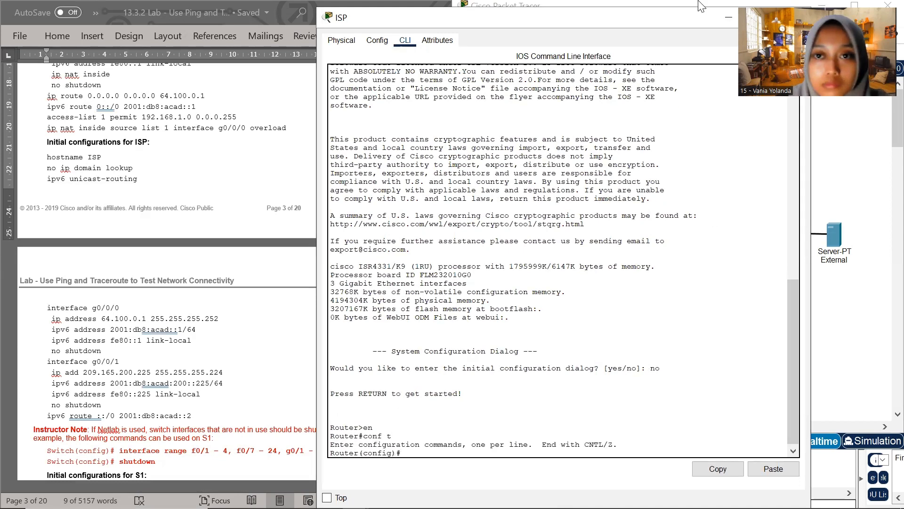
Place the ISP window beside the lab document and name the router with hostname ISP
left_click_drag(365, 17, 529, 14)
scroll(725, 325, "down", 4)
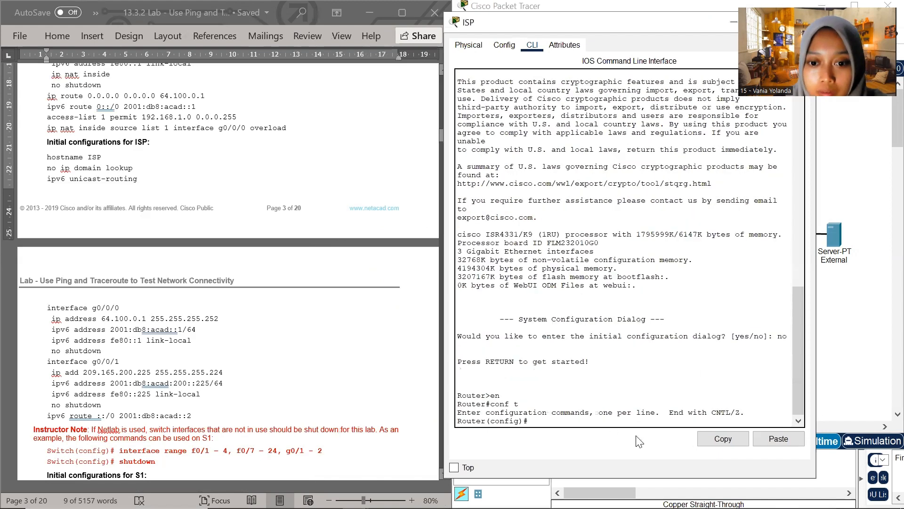
scroll(111, 213, "down", 1)
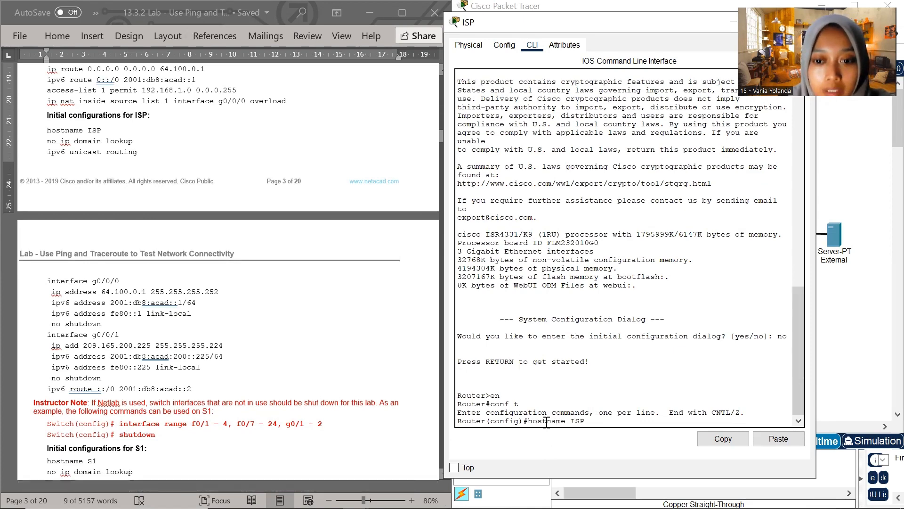
key("Return")
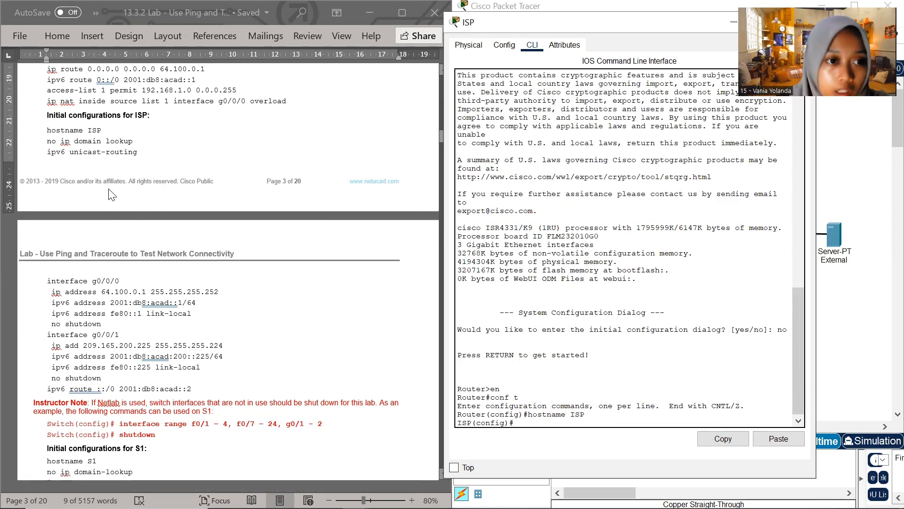
Copy no ip domain lookup from the lab document's ISP configuration and run it in ISP's command line
scroll(113, 184, "up", 1)
left_click(142, 178)
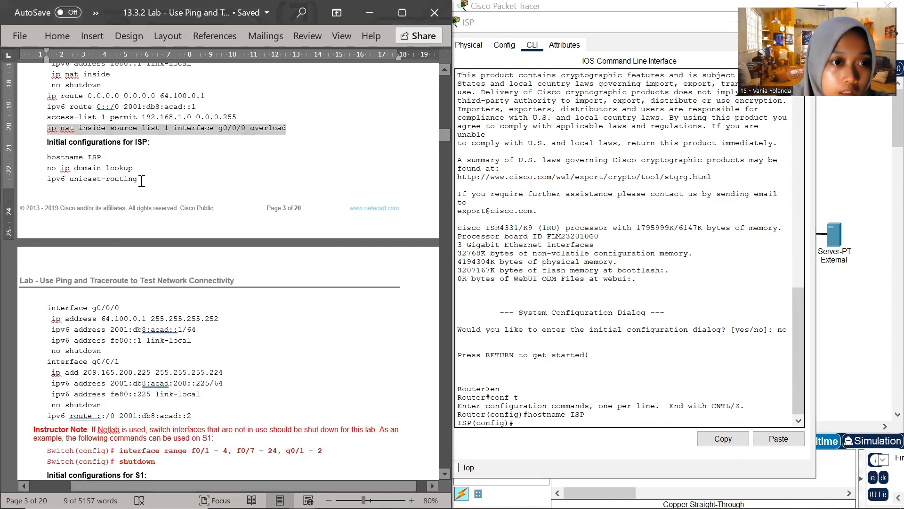
left_click_drag(138, 179, 47, 181)
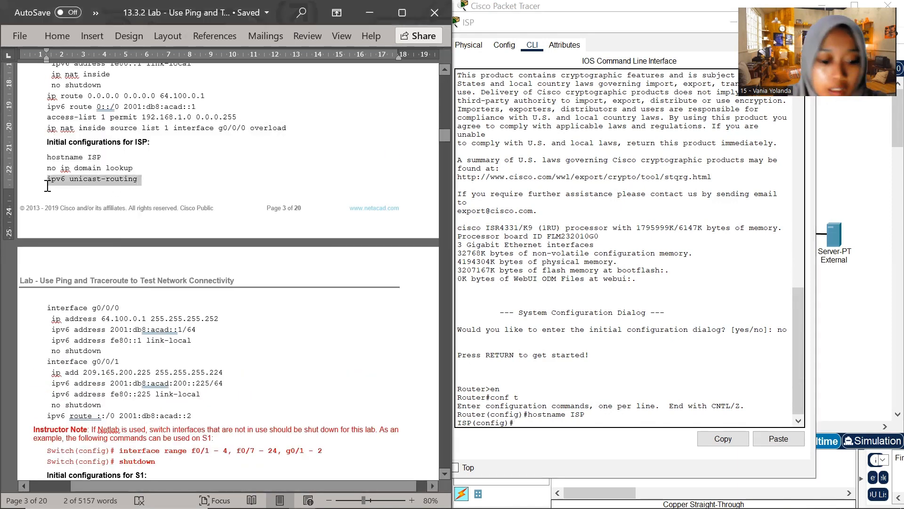
left_click(74, 167)
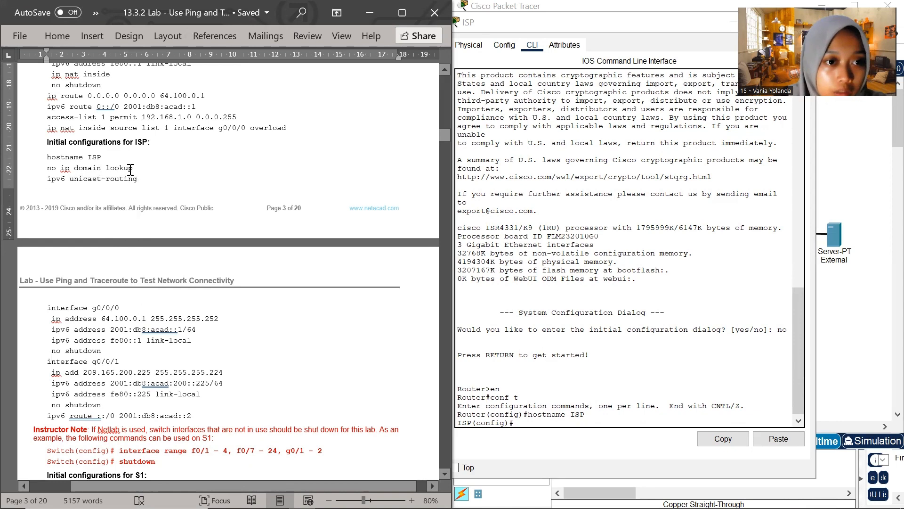
left_click_drag(134, 168, 47, 168)
key("super+c")
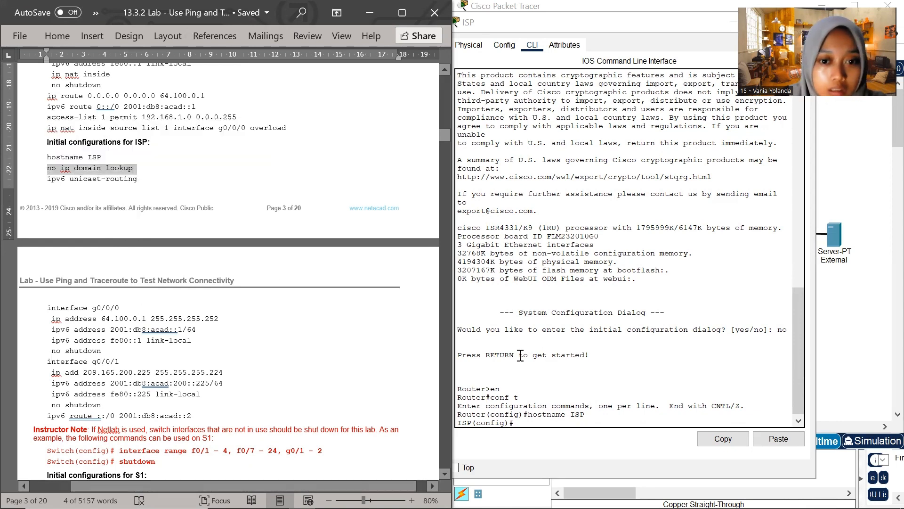
left_click(519, 425)
right_click(518, 424)
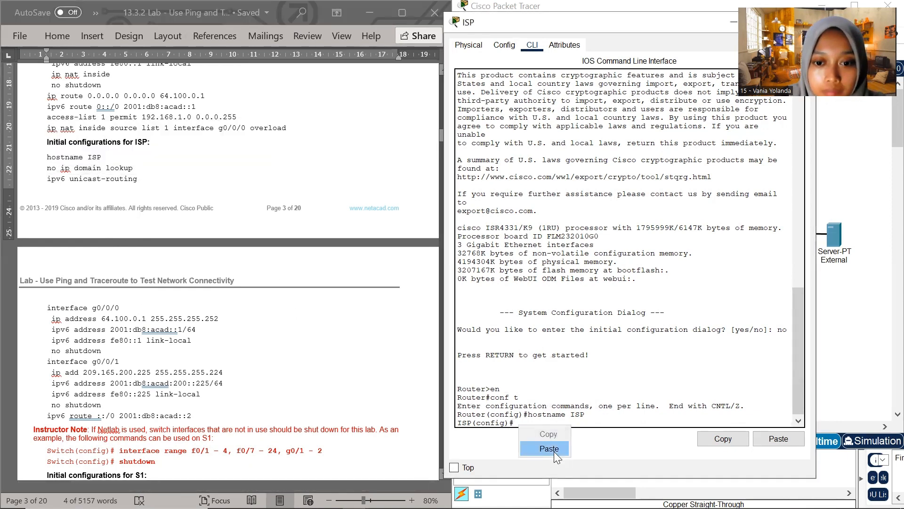
left_click(554, 452)
key("Return")
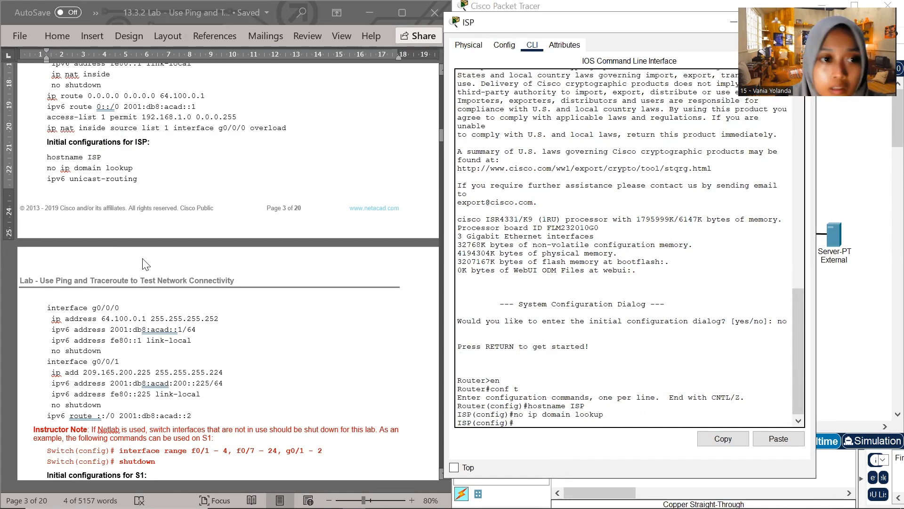
Enable IPv6 routing on ISP by copying ipv6 unicast-routing from the lab document and running it
scroll(137, 250, "down", 1)
left_click(141, 153)
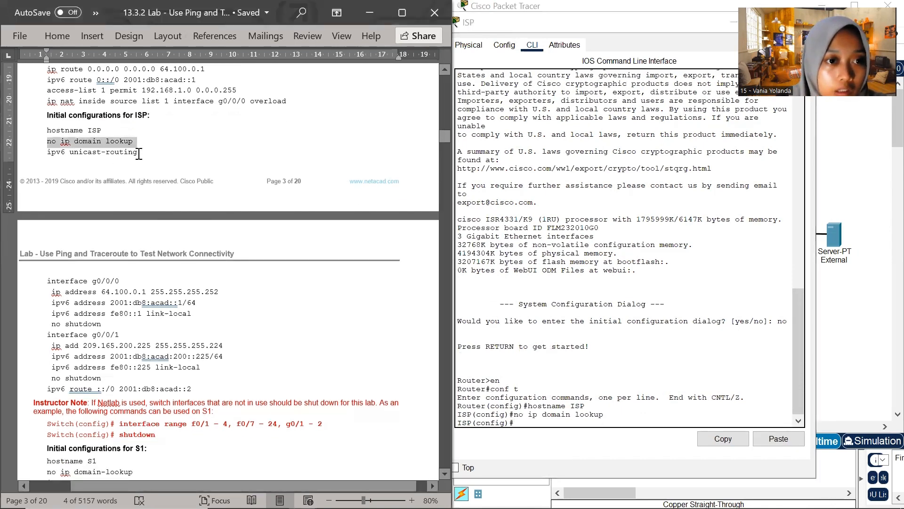
left_click_drag(140, 153, 49, 153)
key("super+c")
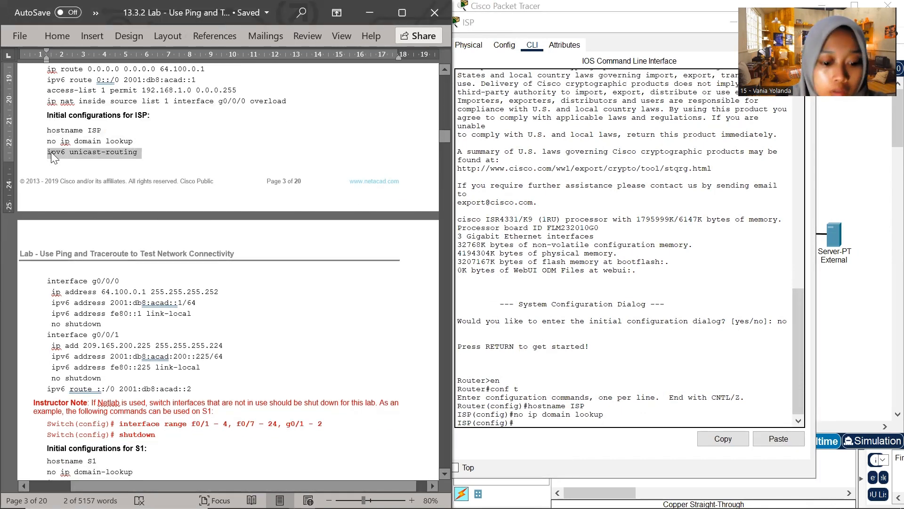
right_click(518, 425)
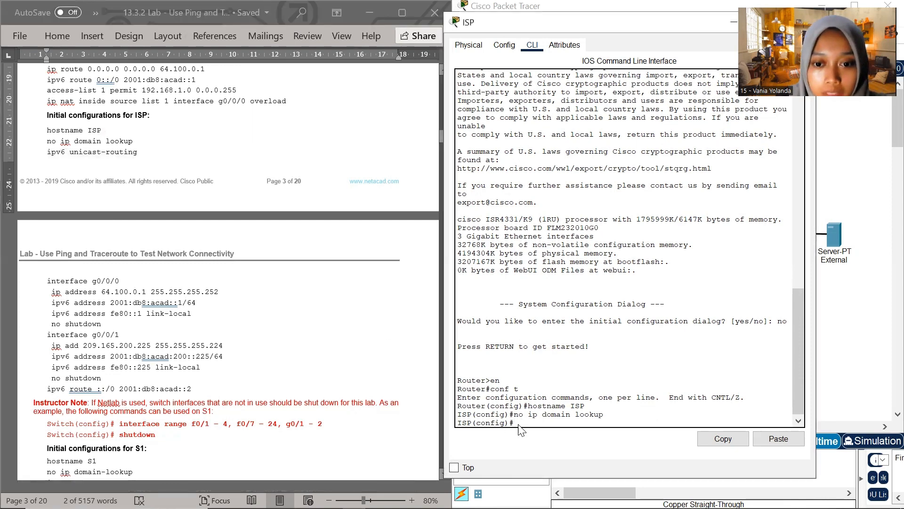
left_click(538, 447)
key("Return")
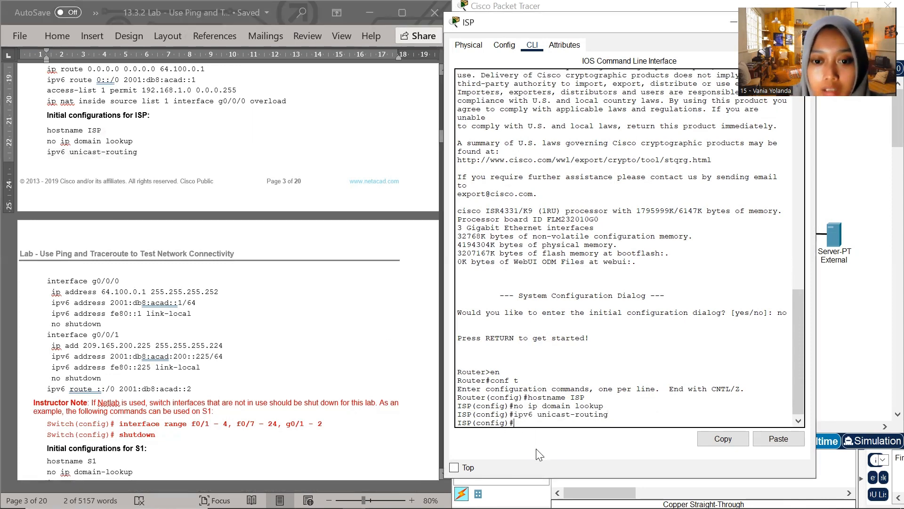
Enter ISP's first interface configuration by copying interface g0/0/0 from the lab document and running it
scroll(129, 320, "down", 2)
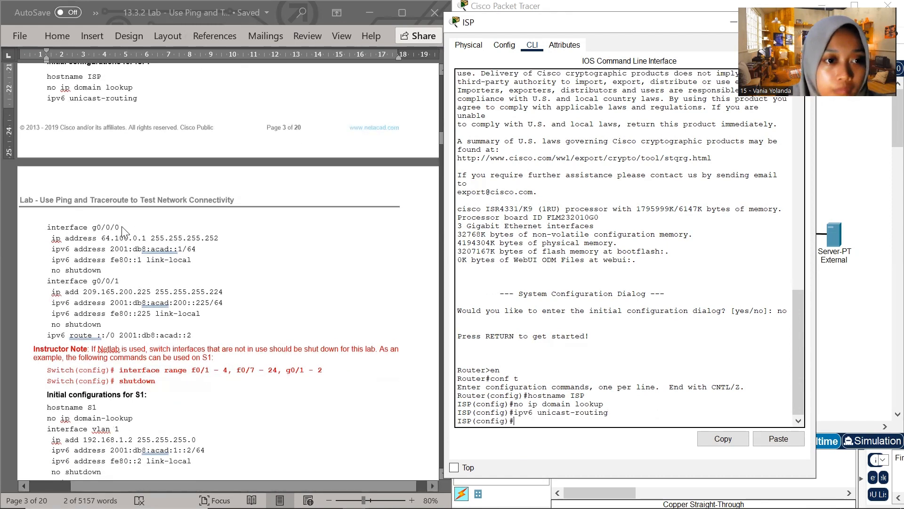
left_click(131, 221)
left_click_drag(124, 227, 55, 216)
key("super+c")
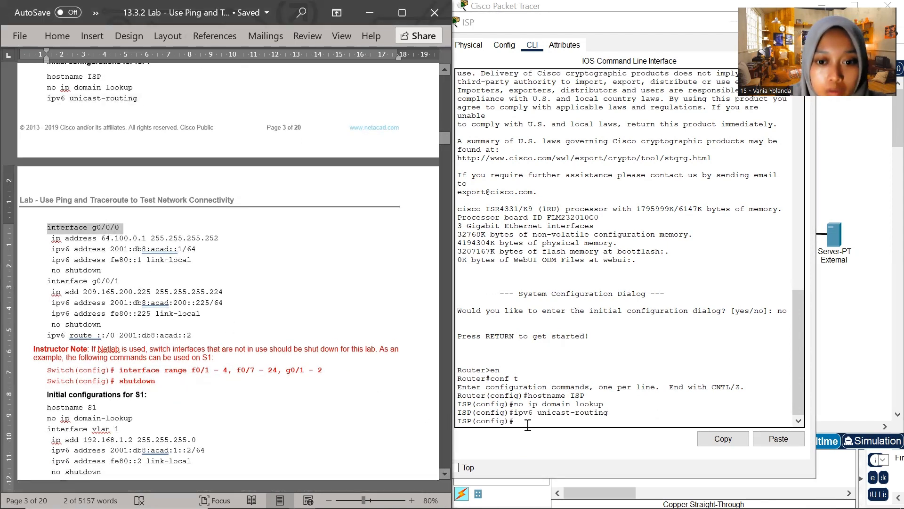
left_click(528, 424)
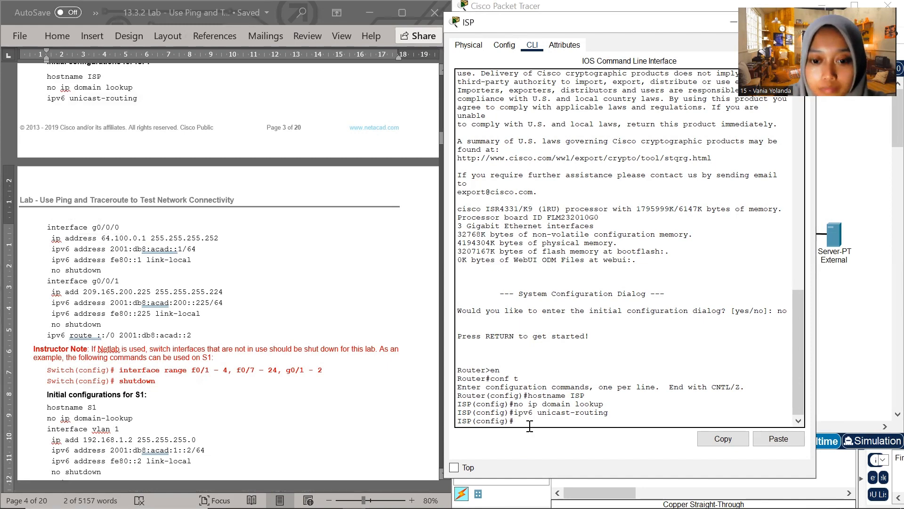
right_click(530, 425)
left_click(567, 450)
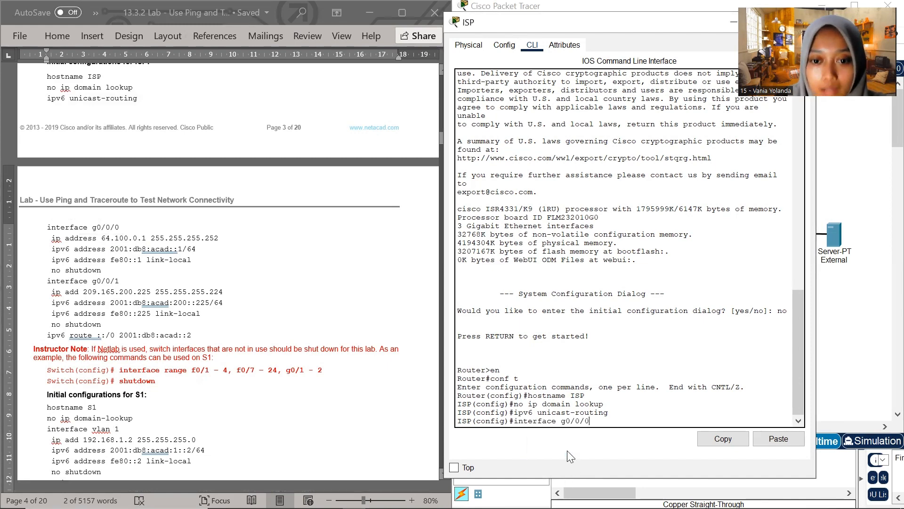
key("Return")
Assign ISP's g0/0/0 its IPv4 address with the document's command ip address 64.100.0.1 255.255.255.252
triple_click(53, 231)
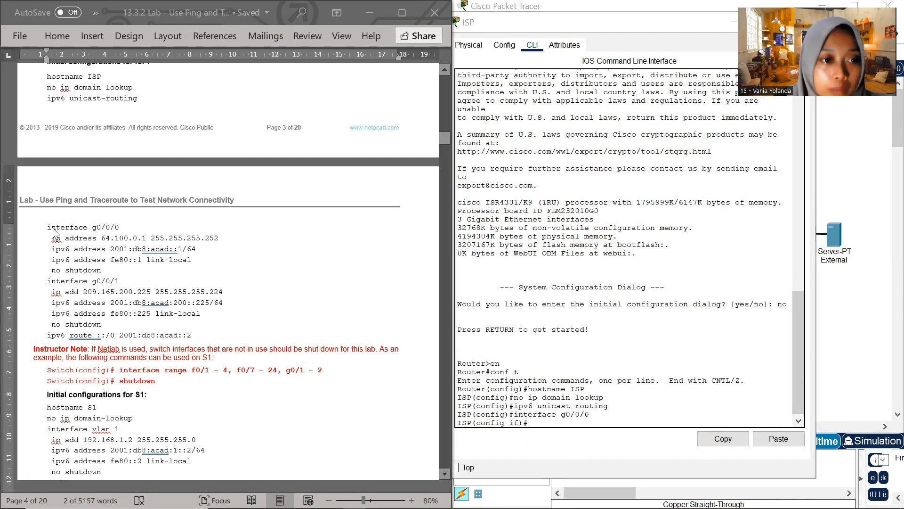
left_click_drag(52, 238, 215, 241)
key("super+c")
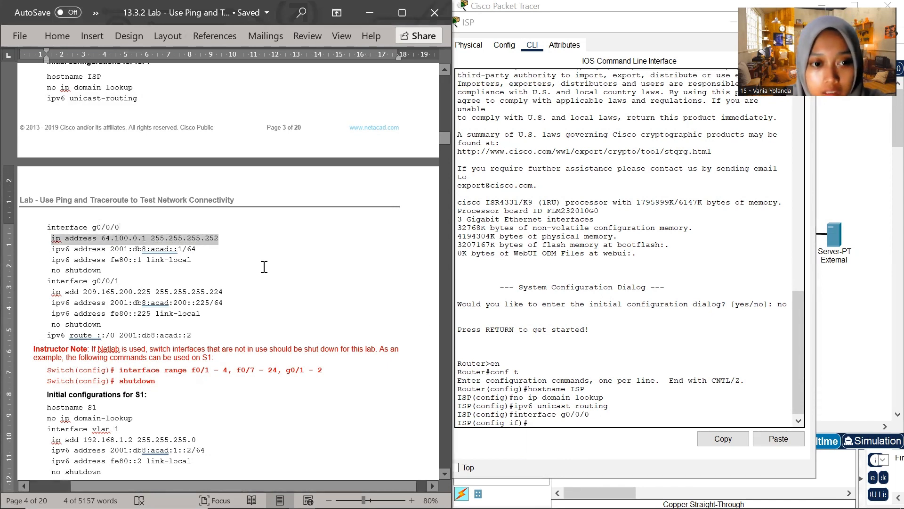
left_click(541, 422)
right_click(542, 423)
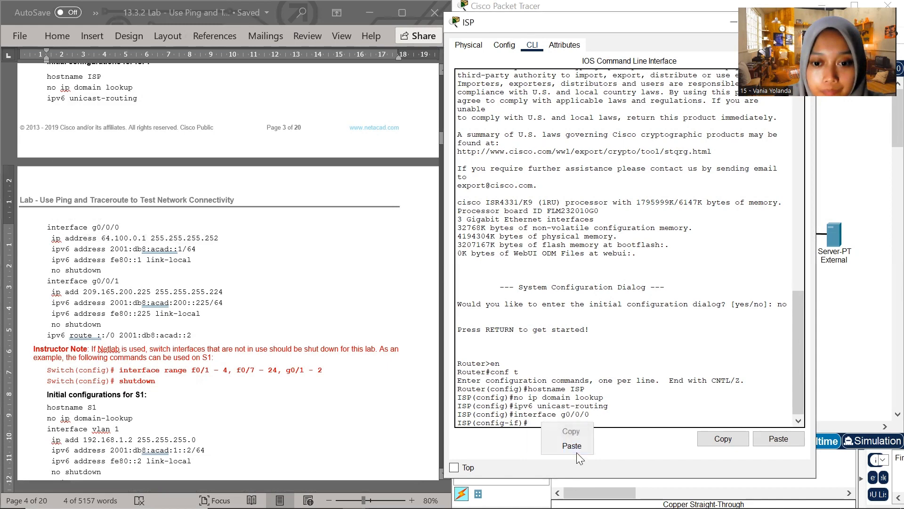
left_click(577, 451)
right_click(534, 422)
left_click(558, 441)
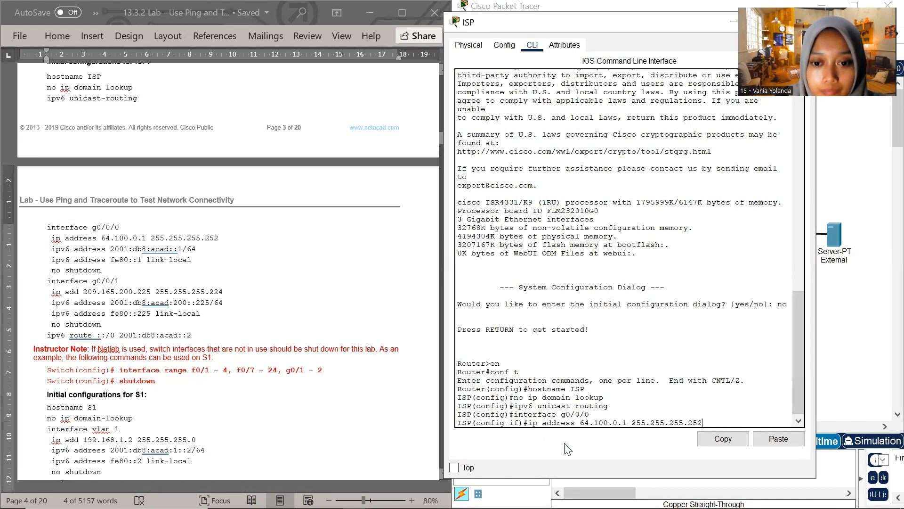
key("Return")
Assign ISP's g0/0/0 its global IPv6 address with the document's command ipv6 address 2001:db8:acad::1/64
left_click(70, 254)
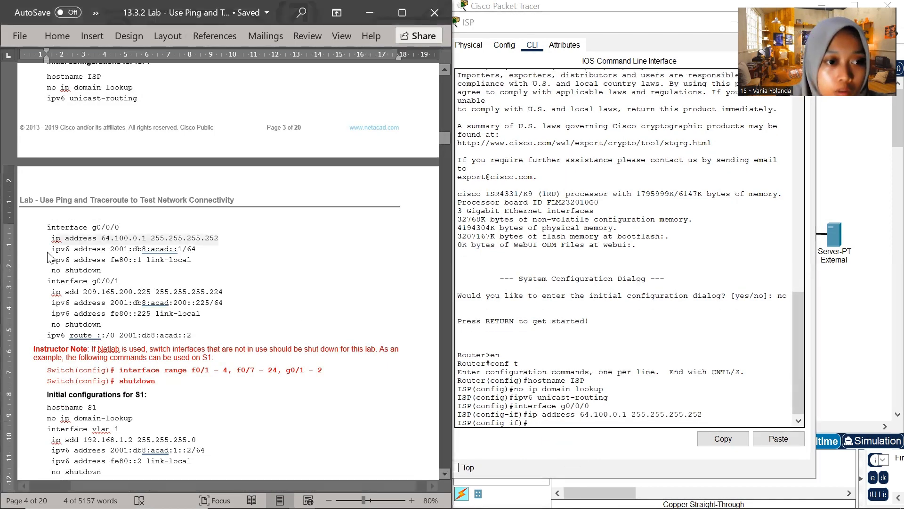
left_click_drag(52, 249, 195, 252)
key("super+c")
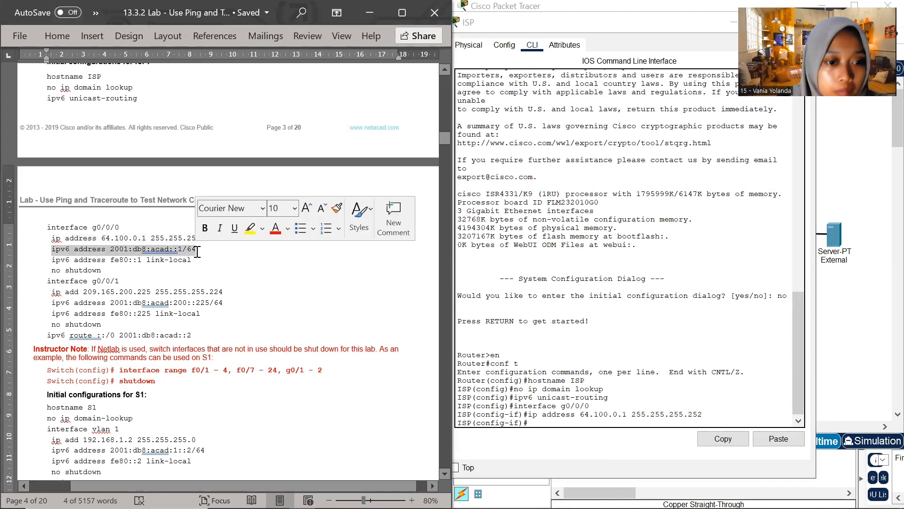
left_click(540, 422)
right_click(540, 423)
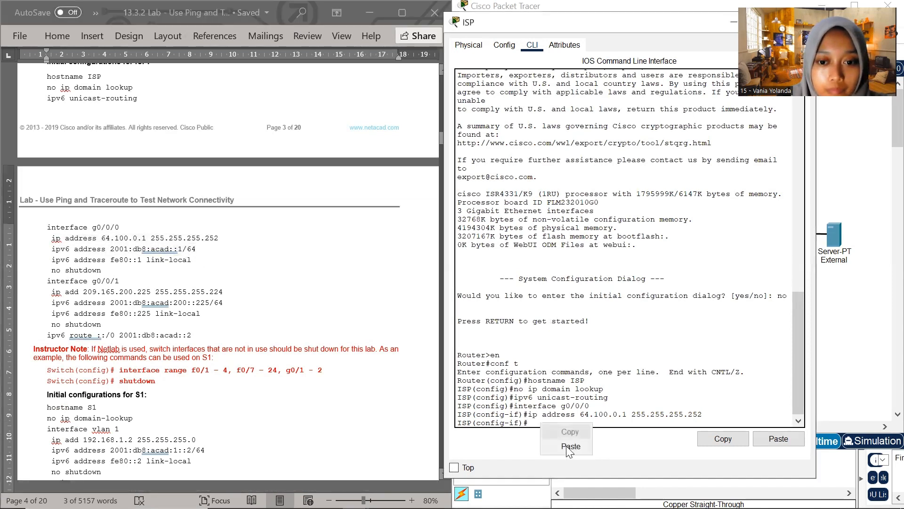
left_click(571, 446)
key("Return")
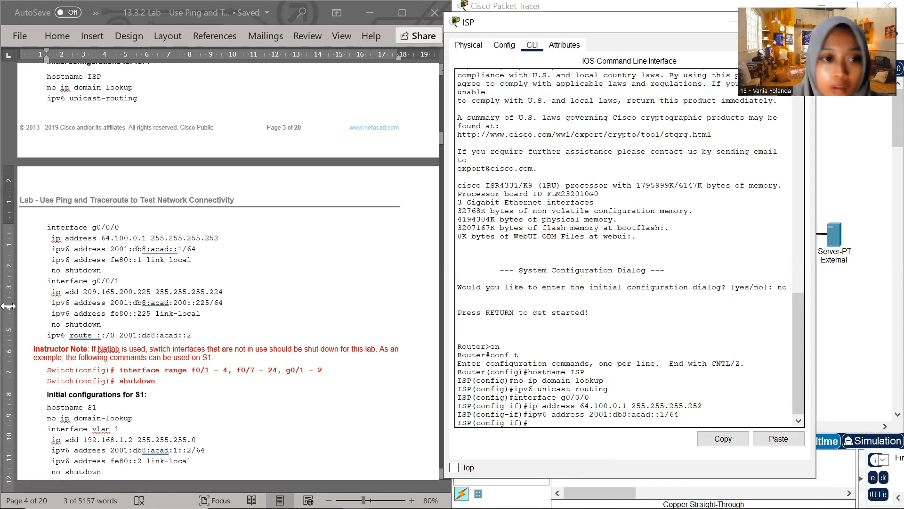
Set the link-local address of ISP's g0/0/0 with the document's command ipv6 address fe80::1 link-local
left_click(53, 260)
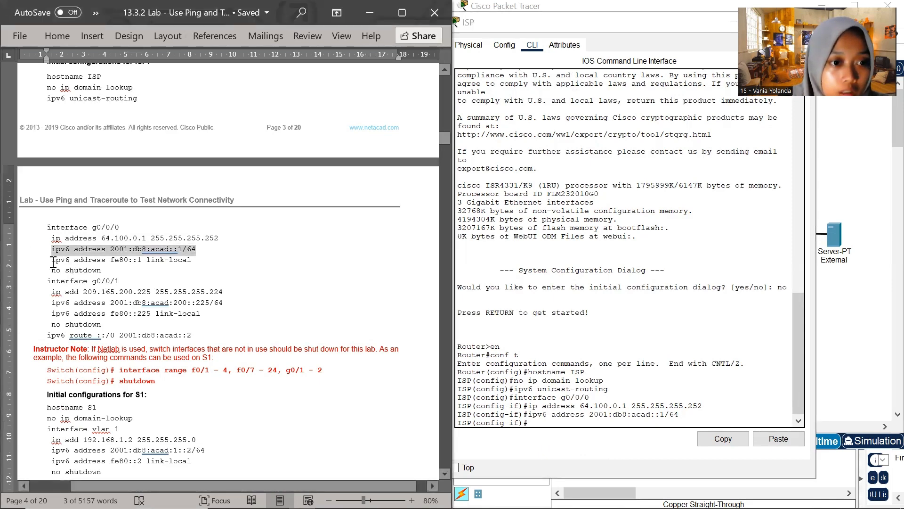
left_click_drag(51, 260, 192, 261)
key("super+c")
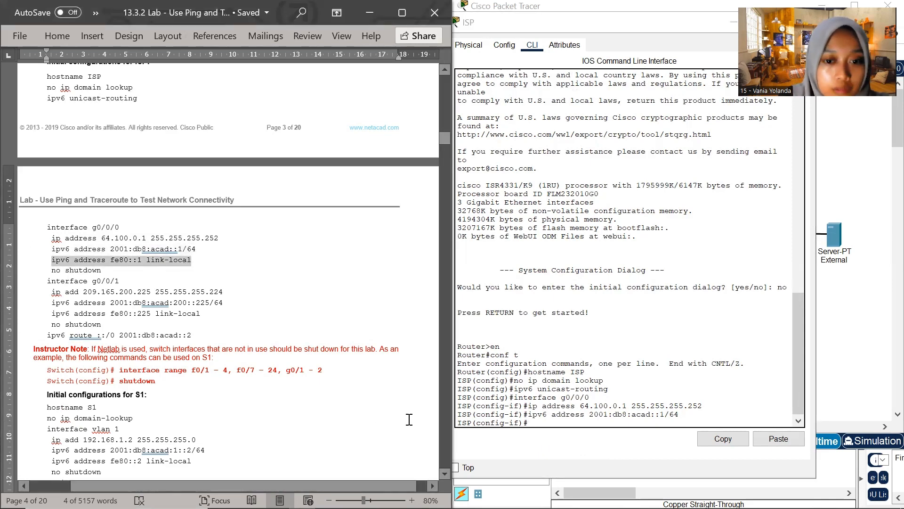
left_click(536, 418)
right_click(537, 418)
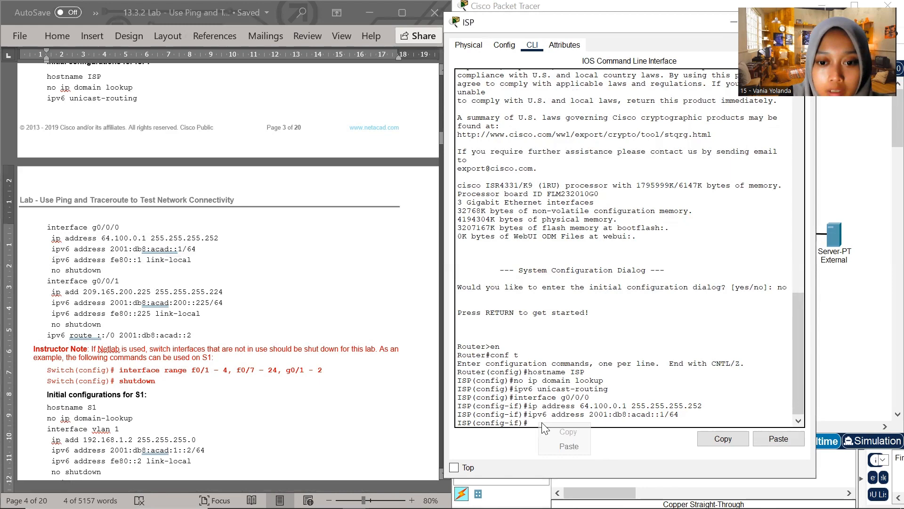
left_click(568, 448)
key("Return")
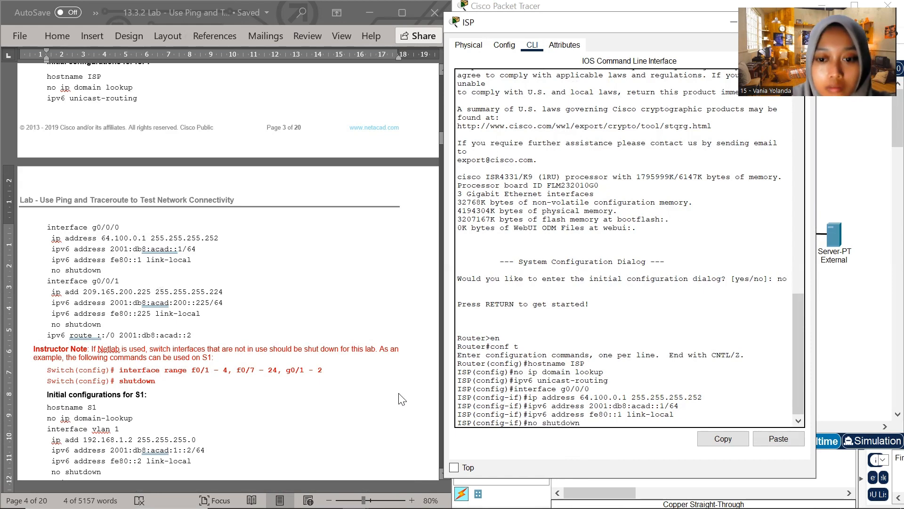
Activate ISP's g0/0/0 with no shutdown and leave its interface configuration with exit
key("Return")
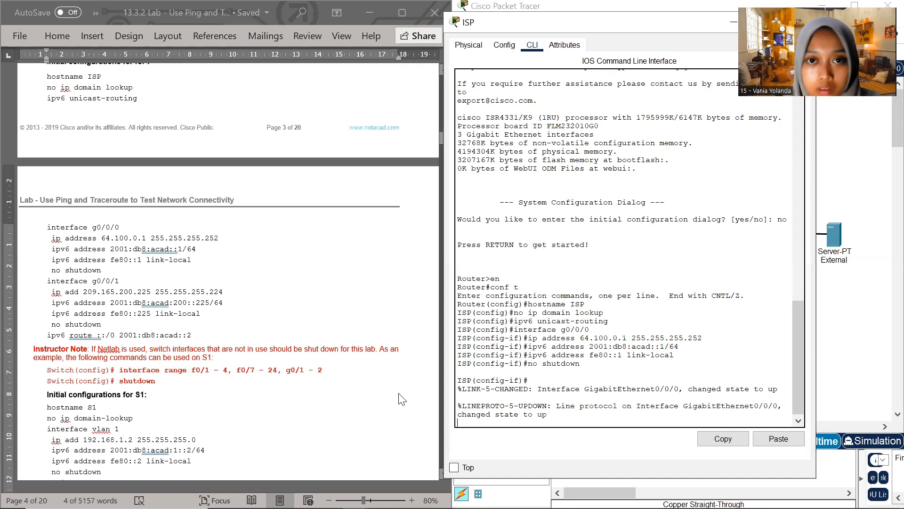
key("Return")
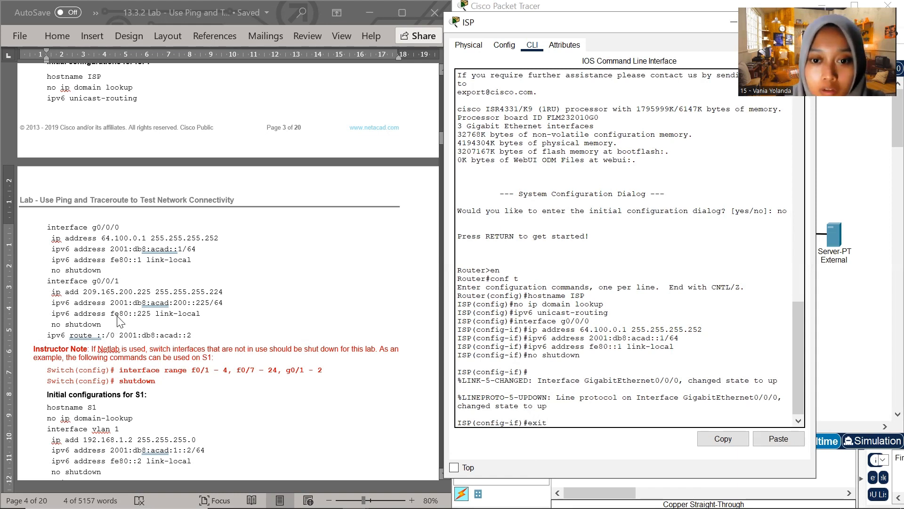
type("exit")
key("Return")
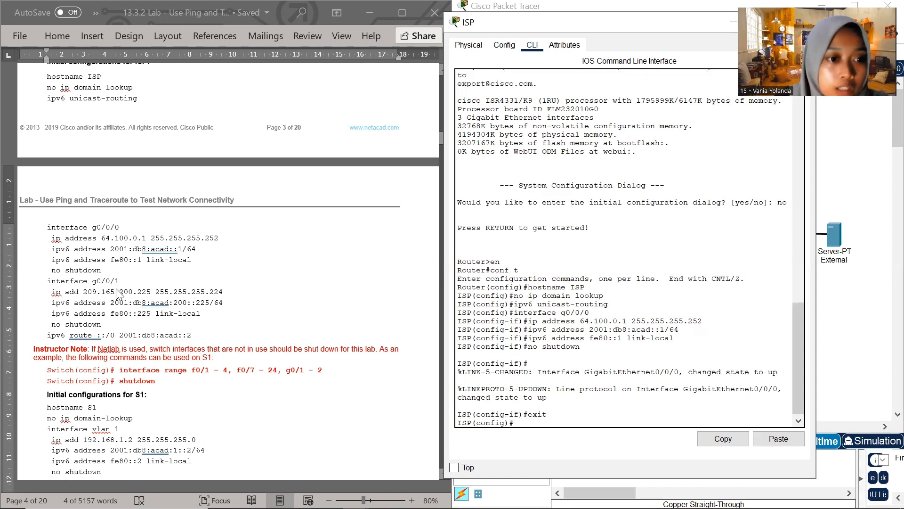
Enter ISP's second interface configuration by copying interface g0/0/1 from the lab document and running it
left_click(126, 279)
left_click_drag(126, 279, 47, 281)
key("super+c")
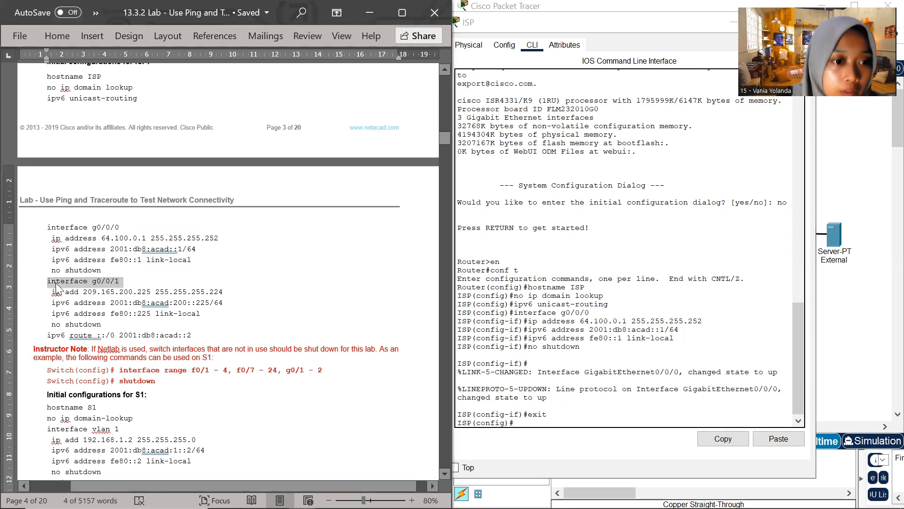
left_click(520, 423)
right_click(520, 423)
left_click(555, 449)
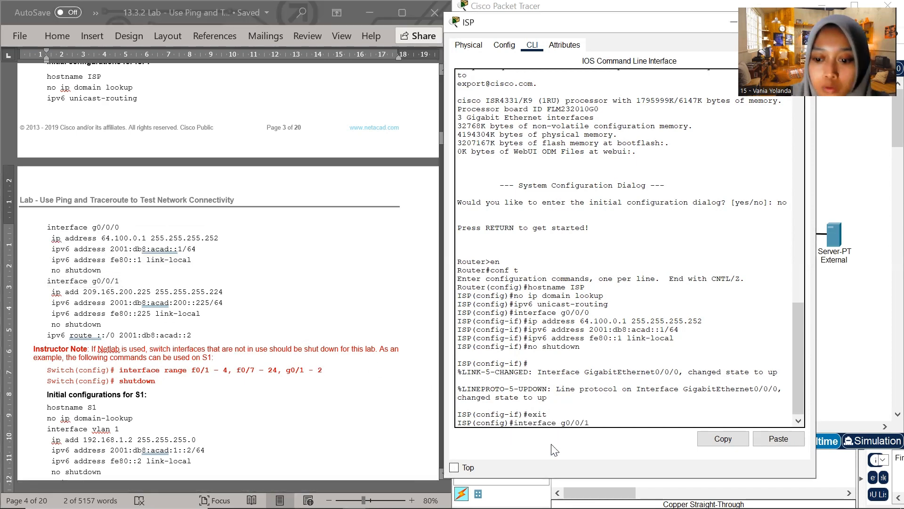
key("Return")
Assign ISP's g0/0/1 its IPv4 address with the document's command ip add 209.165.200.225 255.255.255.224
left_click_drag(51, 292, 223, 292)
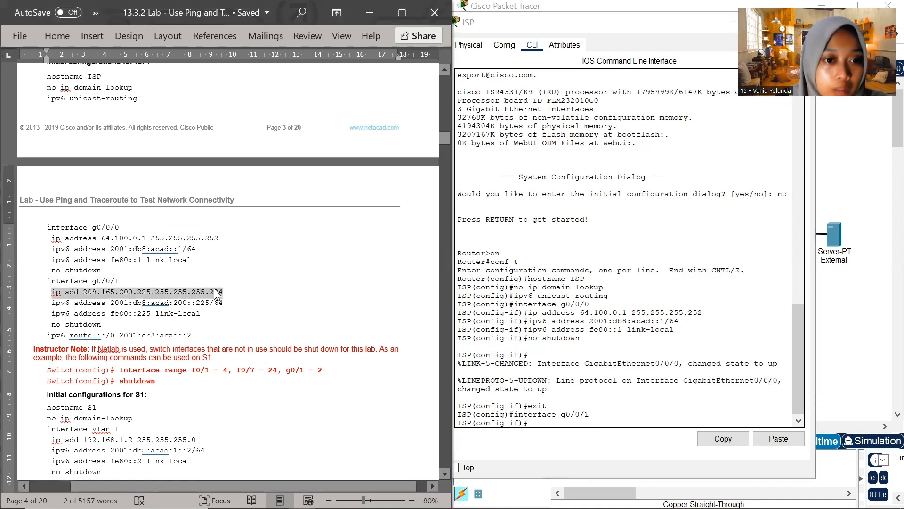
right_click(218, 292)
left_click(260, 90)
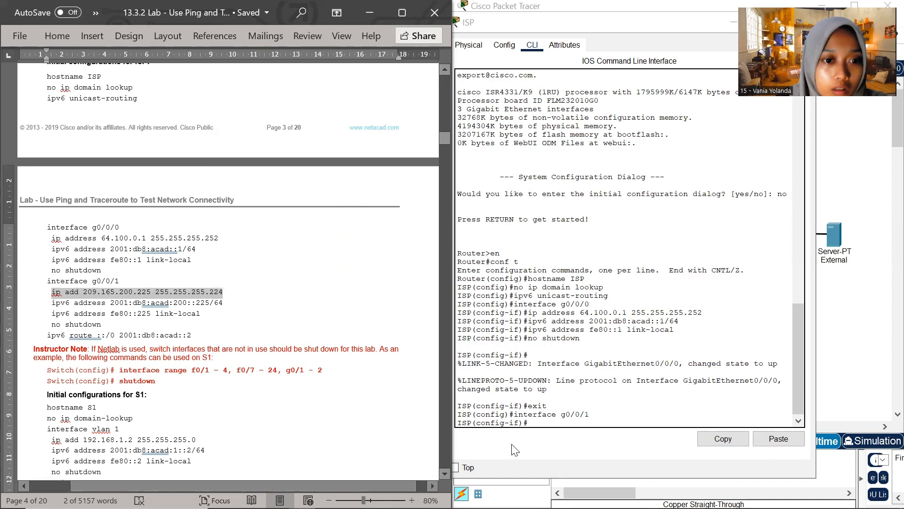
left_click(544, 425)
right_click(544, 425)
left_click(569, 445)
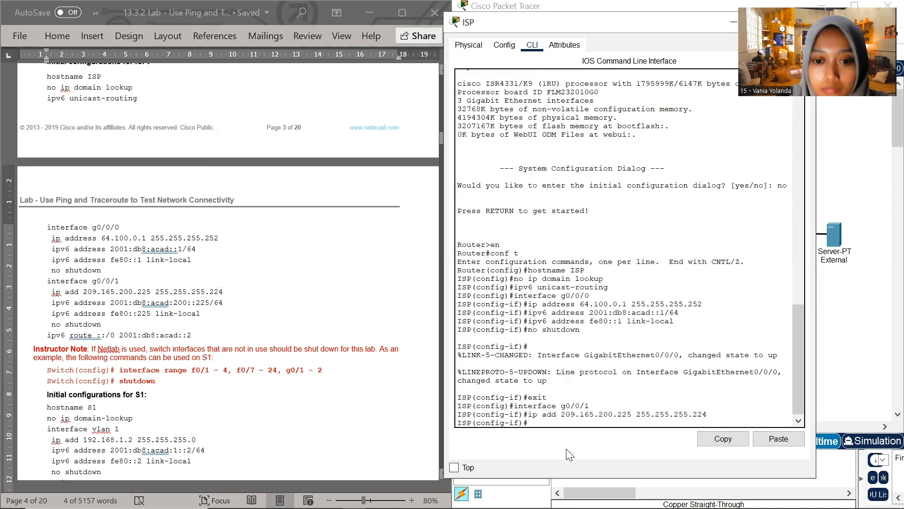
Assign ISP's g0/0/1 its IPv6 address with the document's command ipv6 address 2001:db8:acad:200::225/64
left_click(76, 308)
left_click_drag(51, 303, 226, 303)
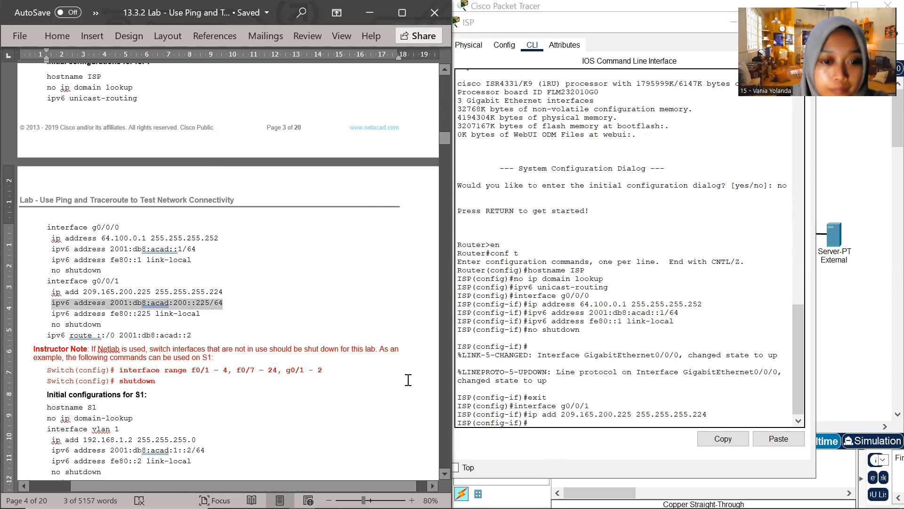
left_click(536, 418)
right_click(536, 424)
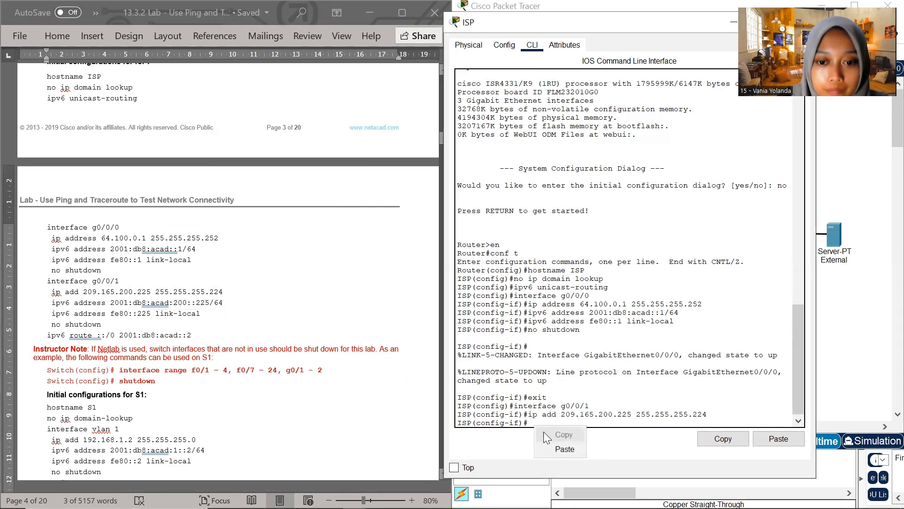
left_click(557, 449)
key("Return")
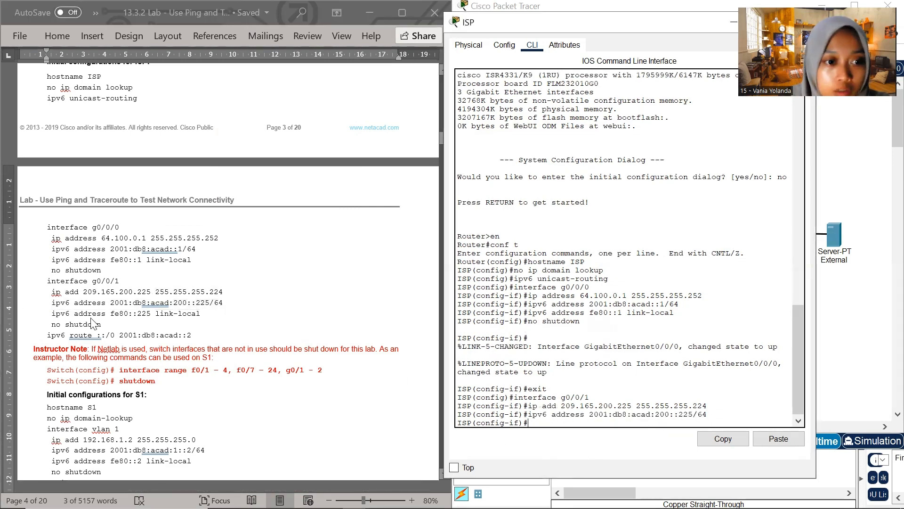
Set the link-local address of ISP's g0/0/1 with the document's command ipv6 address fe80::225 link-local
left_click(80, 315)
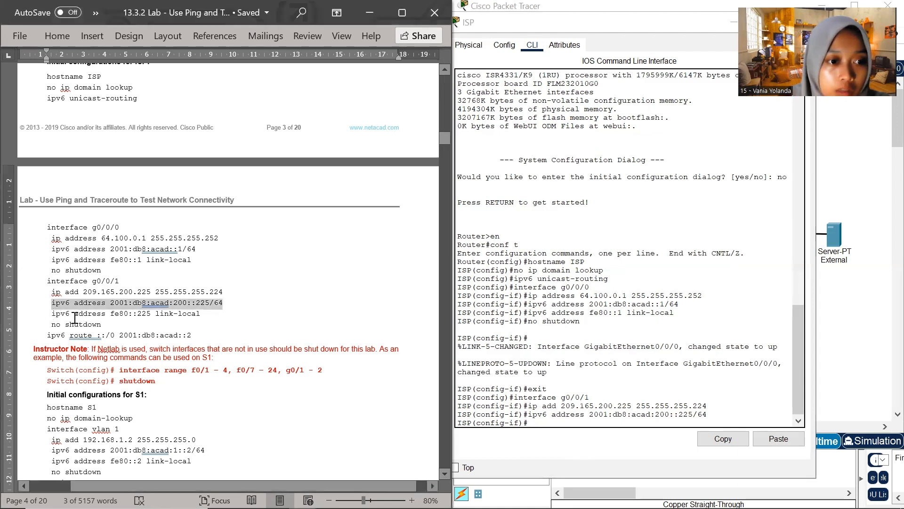
left_click_drag(52, 313, 202, 313)
left_click(120, 314)
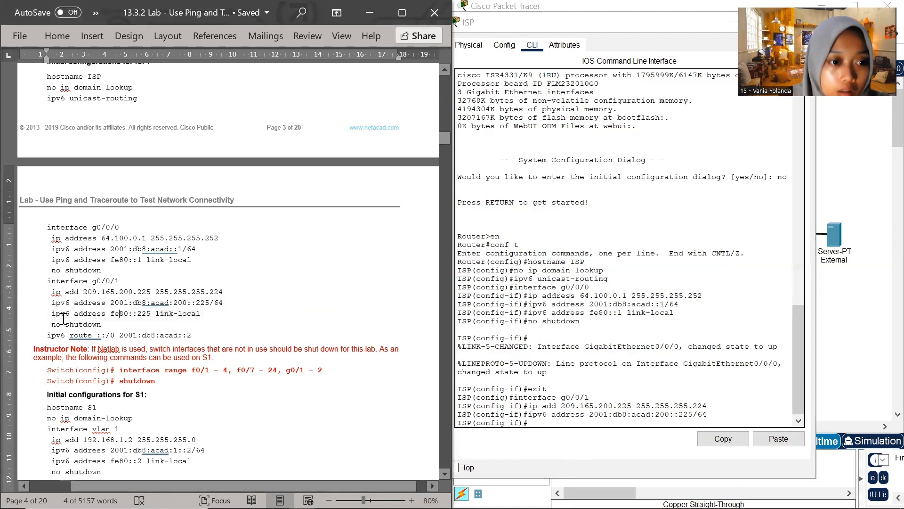
left_click_drag(51, 314, 201, 314)
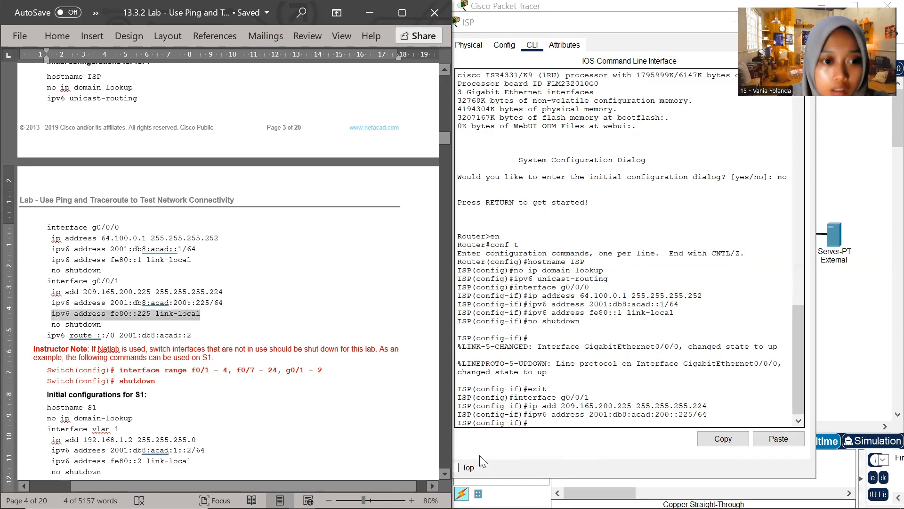
left_click(533, 420)
right_click(532, 421)
left_click(559, 451)
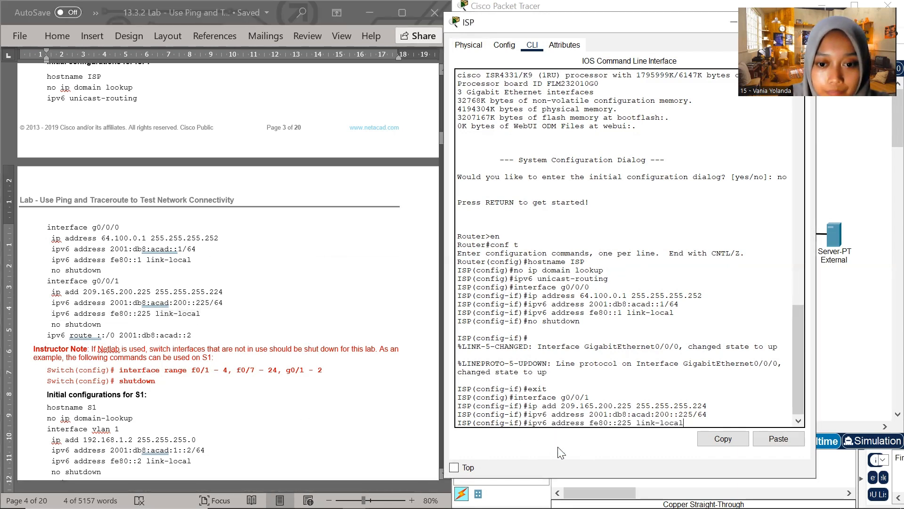
key("Return")
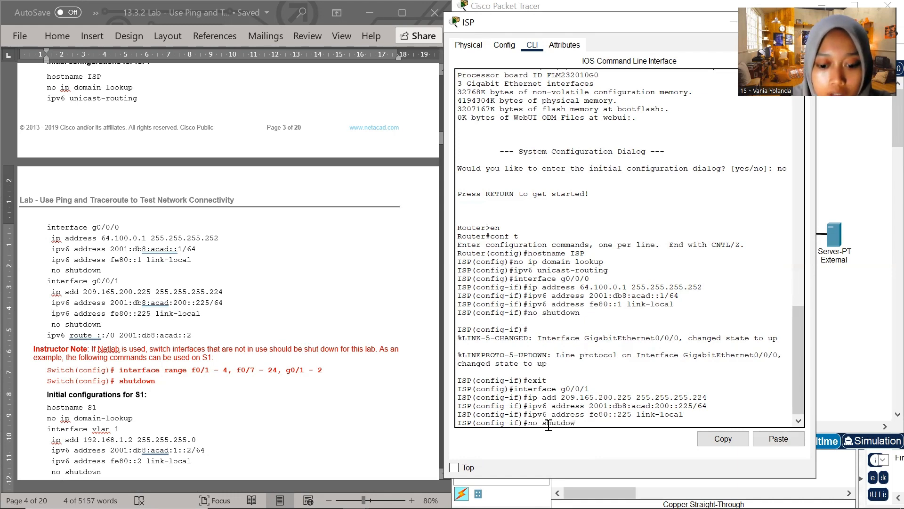
Activate ISP's g0/0/1 with no shutdown and leave its interface configuration with exit
key("Return")
key("Return")
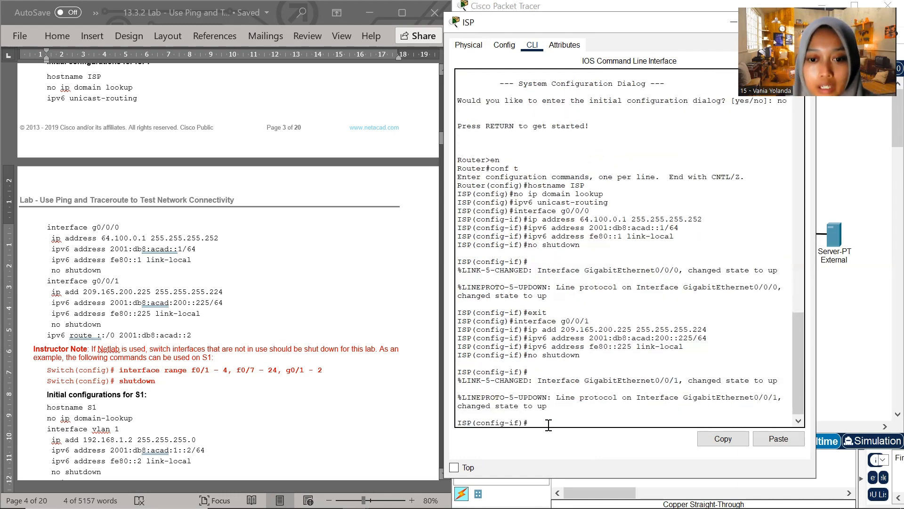
scroll(118, 330, "down", 1)
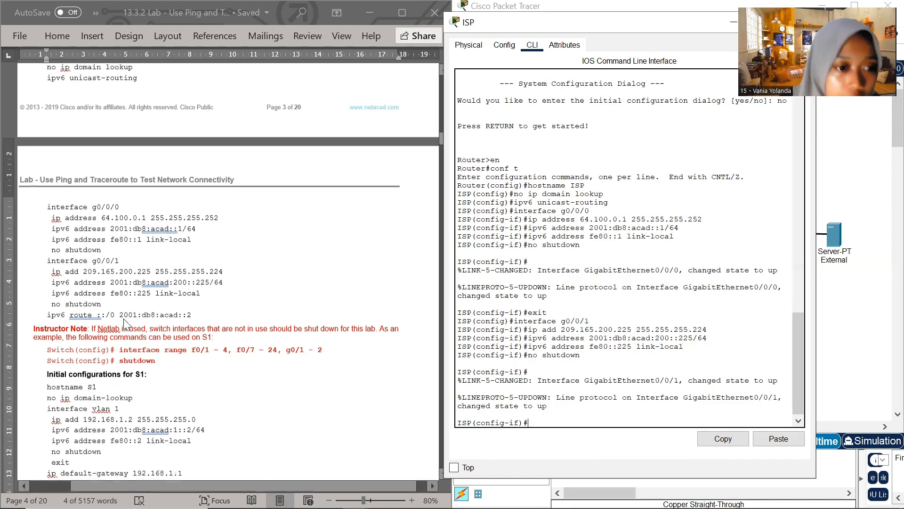
scroll(132, 330, "up", 3)
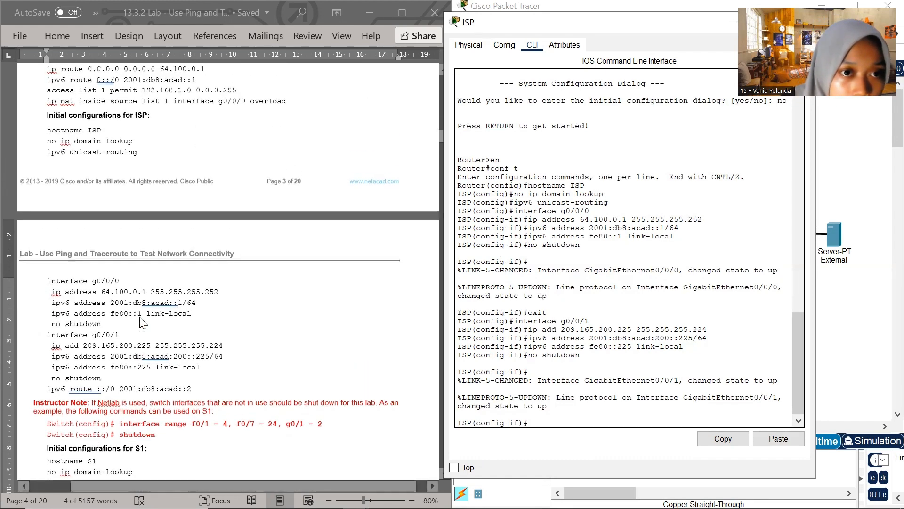
scroll(143, 323, "up", 1)
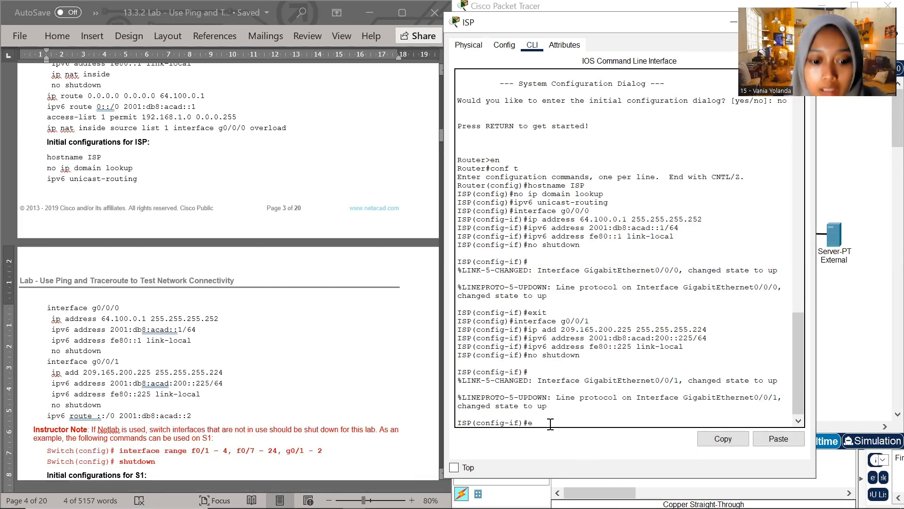
key("Return")
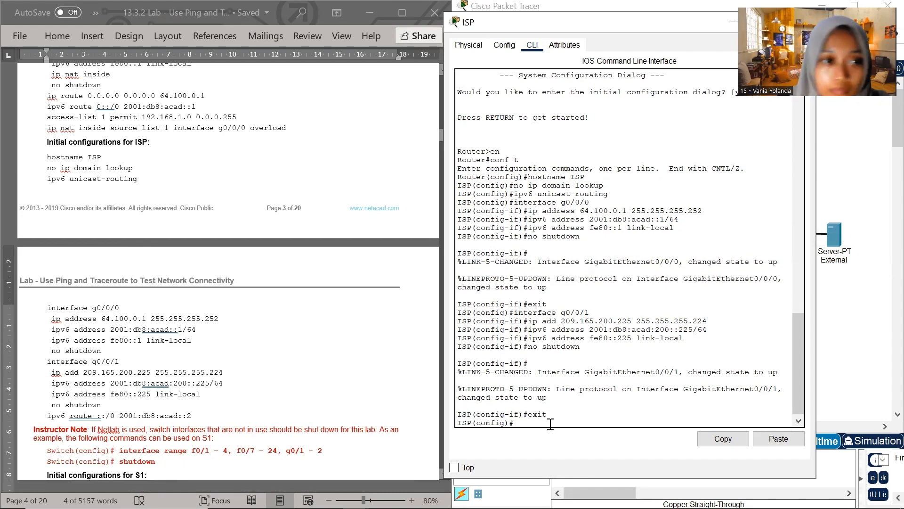
Add an IPv4 default route on ISP by copying R1's ip route command, changing the next hop so it reads ip route 0.0.0.0 0.0.0.0 64.100.0.2
left_click(153, 96)
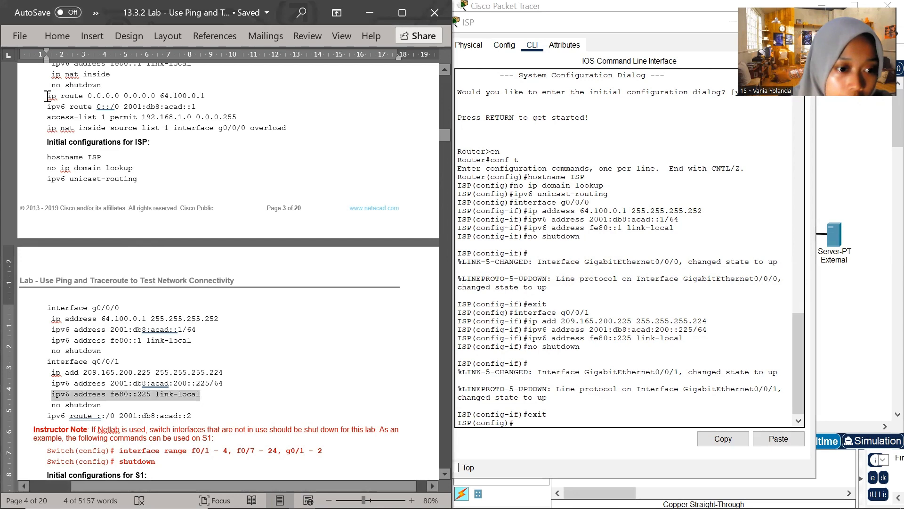
left_click_drag(48, 96, 203, 94)
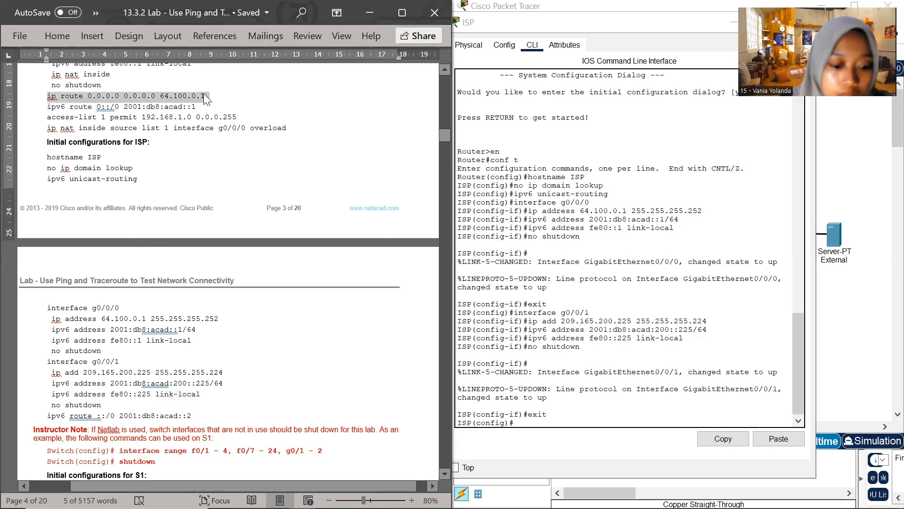
left_click(522, 422)
right_click(522, 423)
left_click(549, 446)
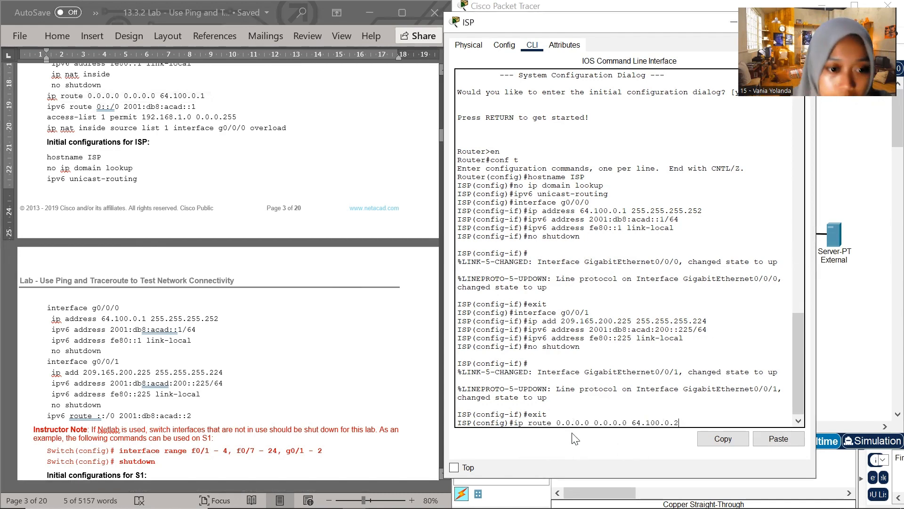
key("Return")
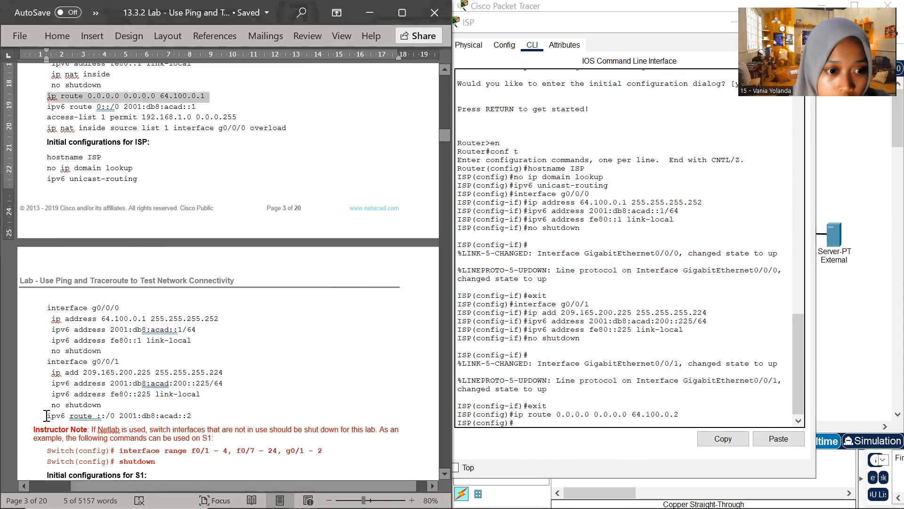
Add ISP's IPv6 default route with the document's command ipv6 route ::/0 2001:db8:acad::2 and exit global configuration mode
mouse_move(47, 415)
left_mouse_down()
mouse_move(195, 416)
mouse_move(48, 416)
left_mouse_up()
key("super+c")
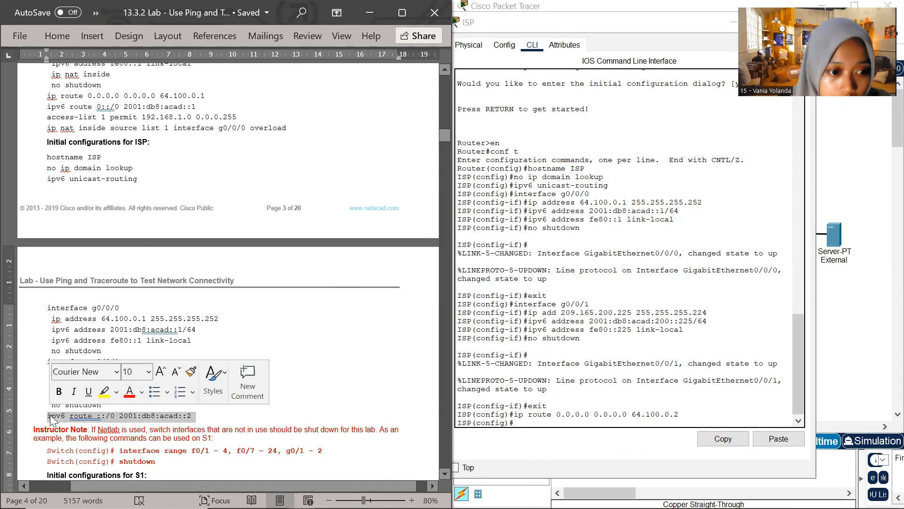
left_click(520, 422)
left_click(550, 445)
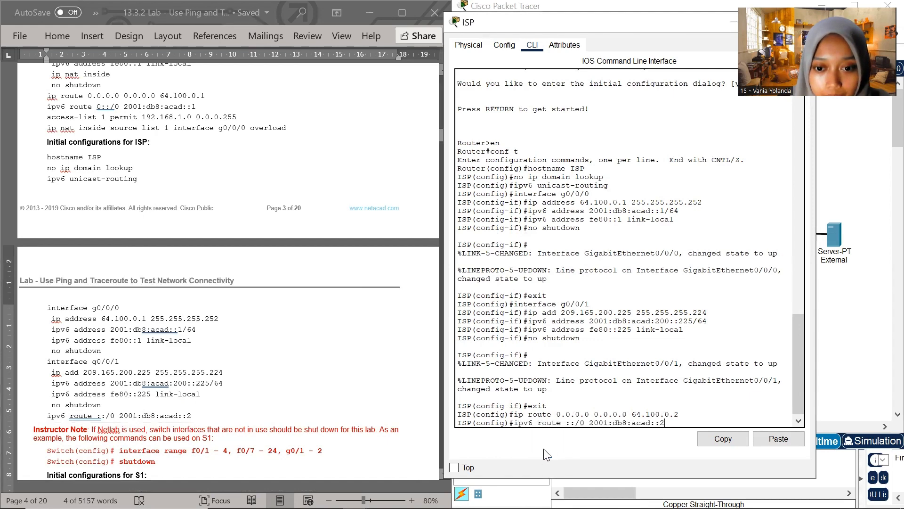
key("Return")
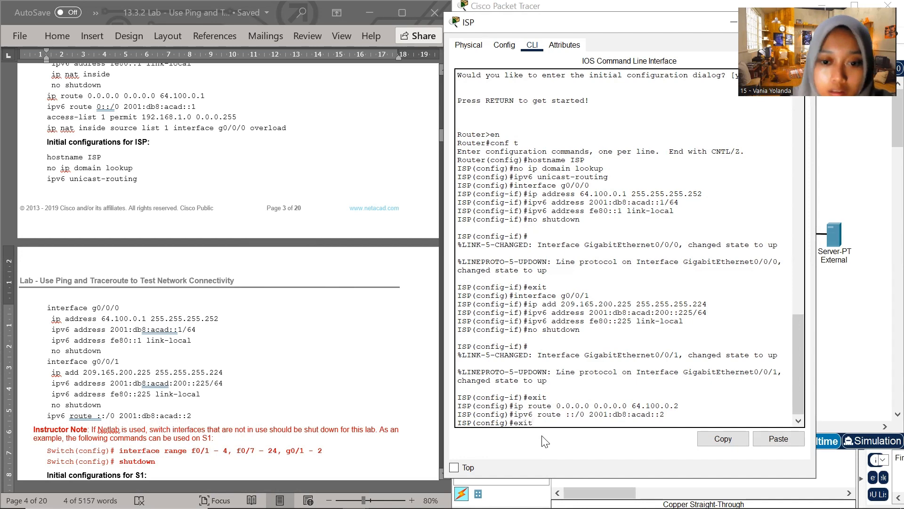
key("Return")
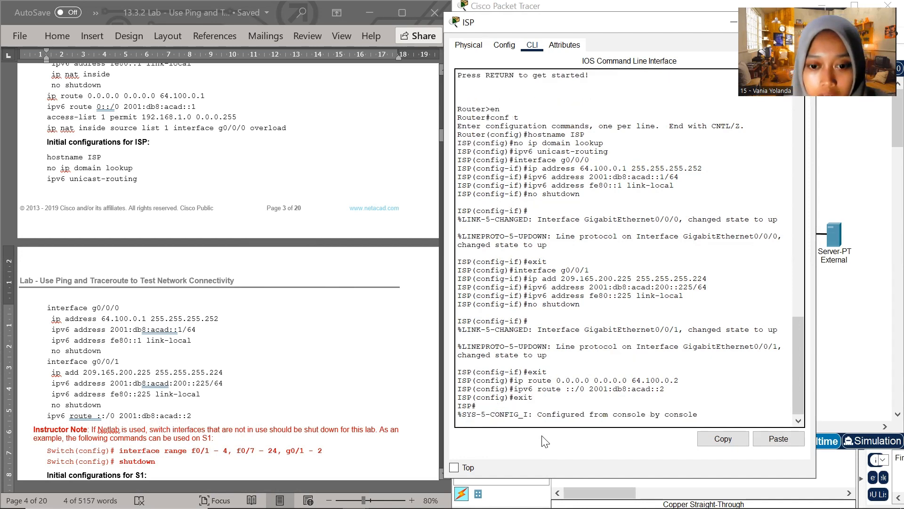
key("Return")
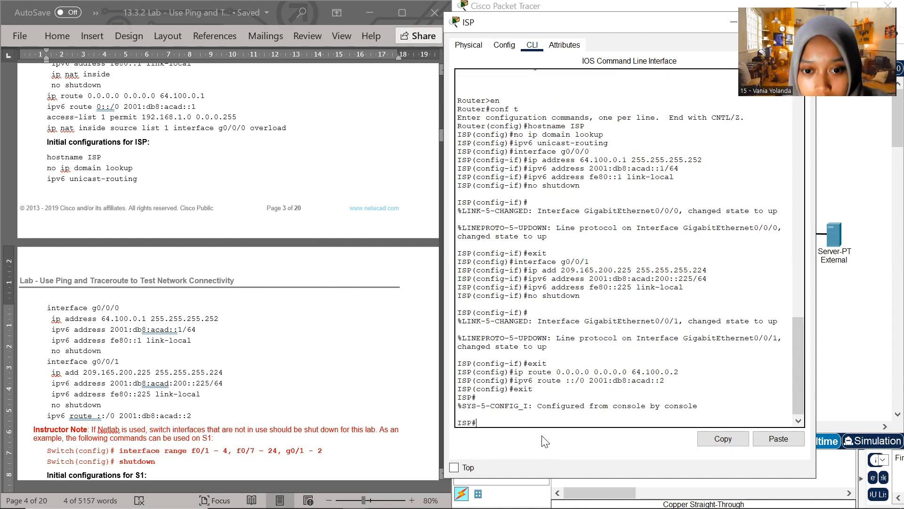
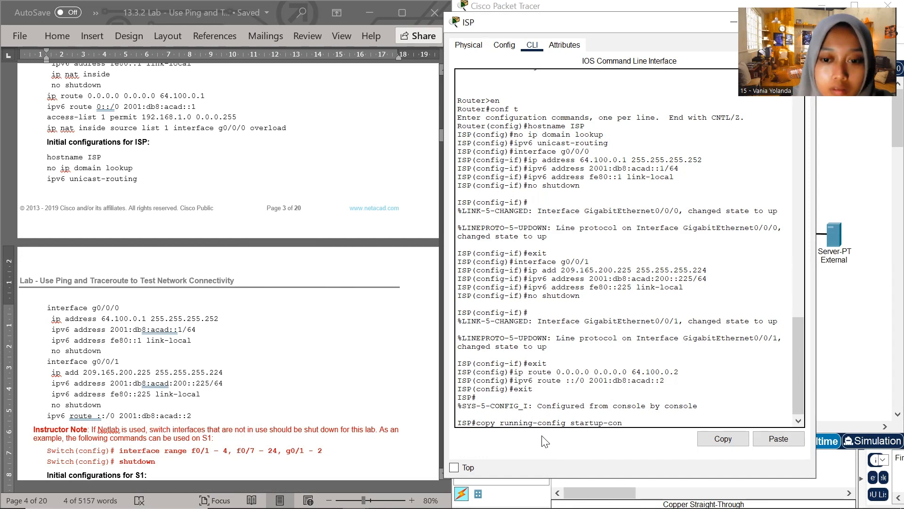
Save ISP's configuration with copy running-config startup-config, accepting the default destination filename
type("fig")
key("Return")
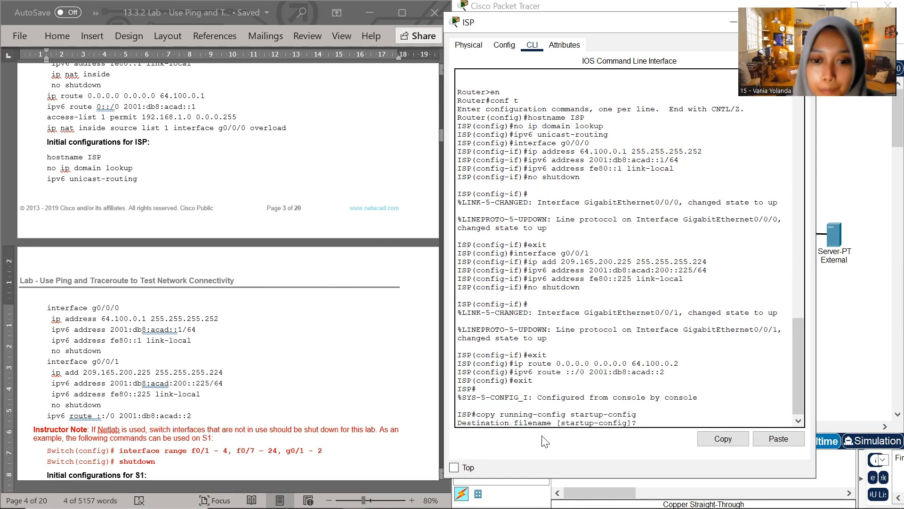
key("Return")
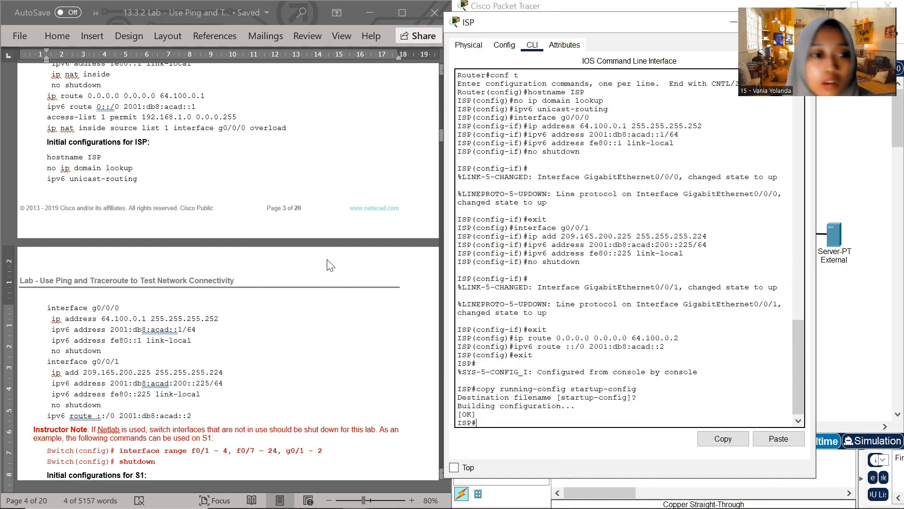
Close the ISP device window and open S1's command line, resized and placed beside the document's initial configurations for S1
scroll(171, 235, "down", 3)
scroll(171, 242, "down", 3)
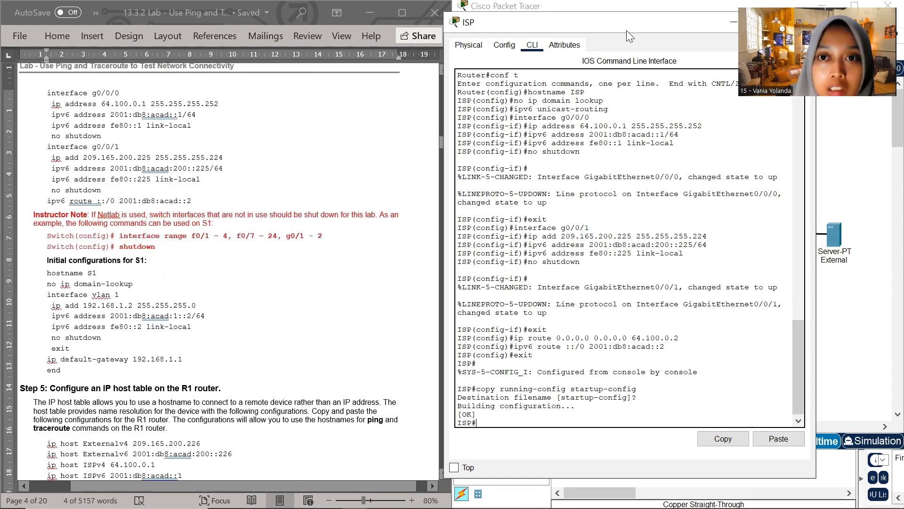
left_click_drag(627, 30, 434, 78)
left_click(548, 74)
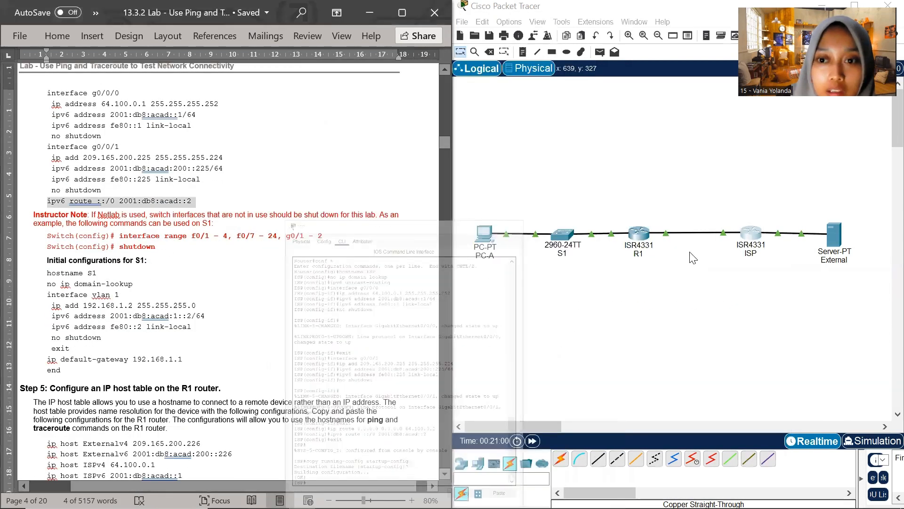
left_click(567, 238)
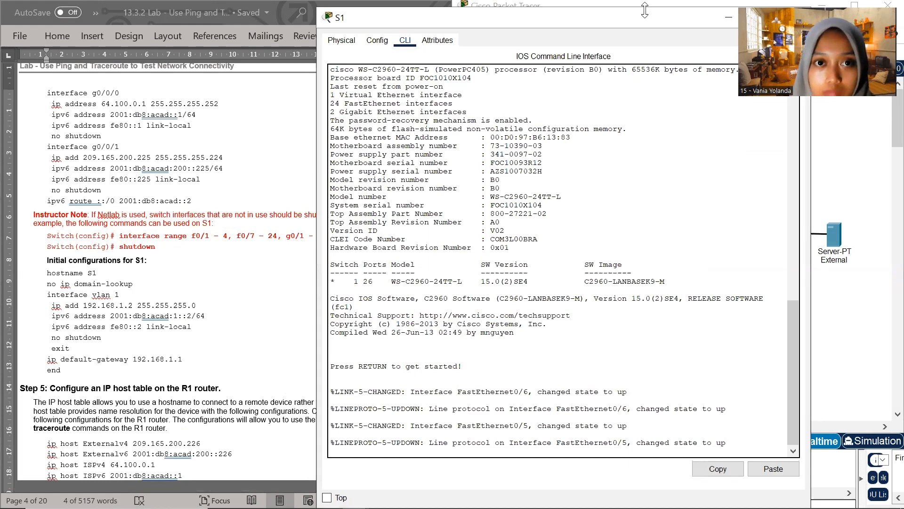
left_click_drag(679, 14, 669, 103)
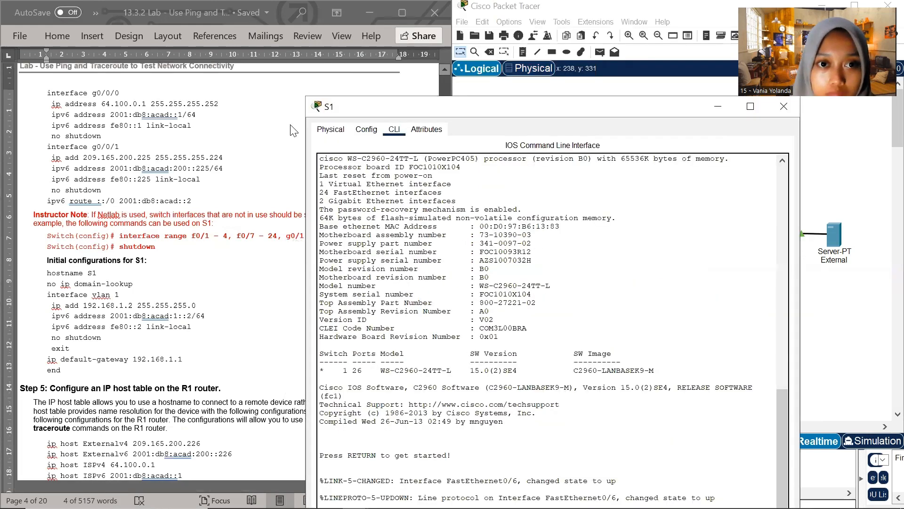
left_click_drag(304, 98, 418, 179)
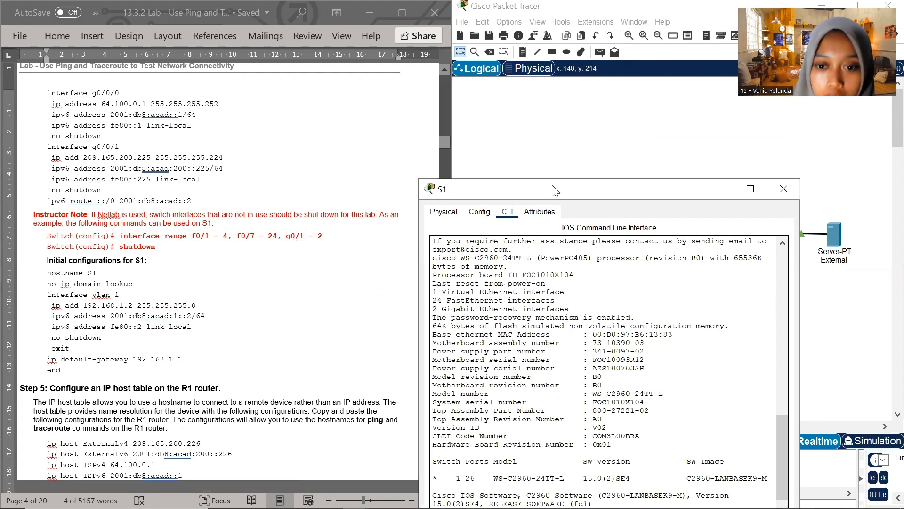
left_click_drag(553, 185, 560, 44)
Enter global configuration mode on the switch with en and conf t, and name it with hostname S1
left_click(516, 401)
key("Return")
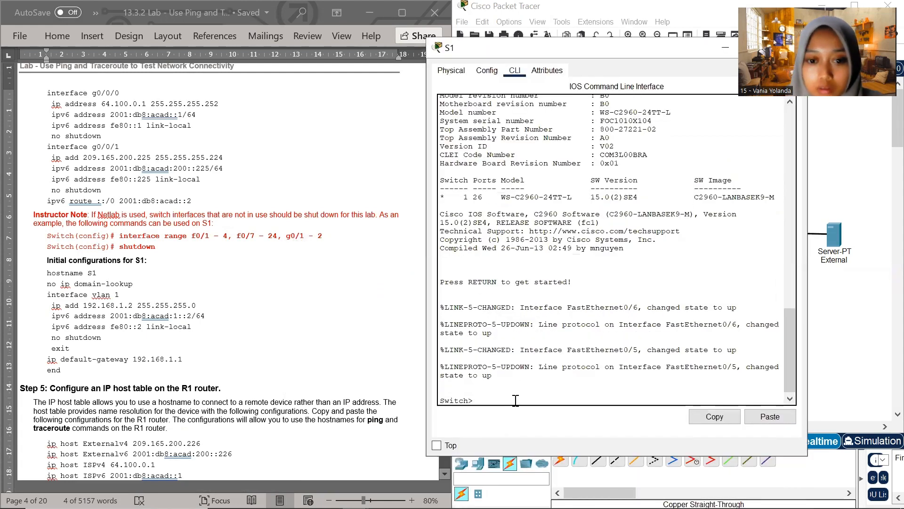
type("en")
key("Return")
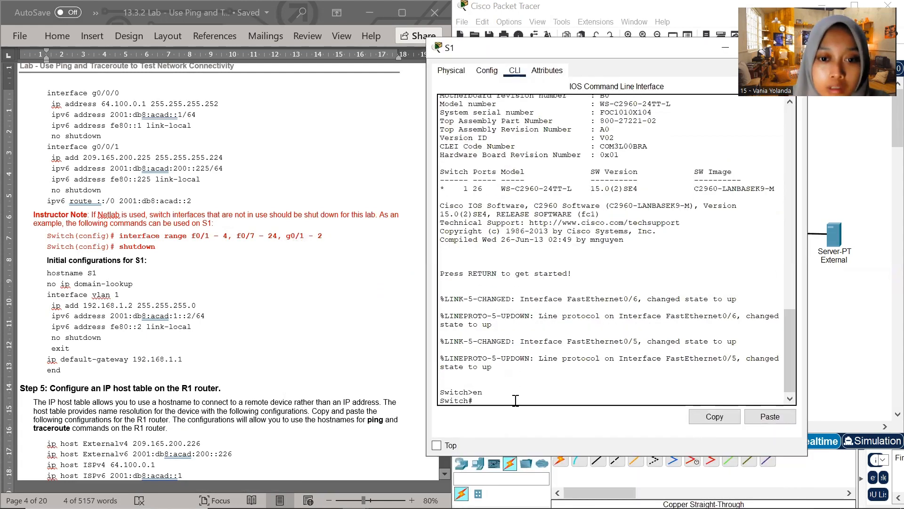
type("conf")
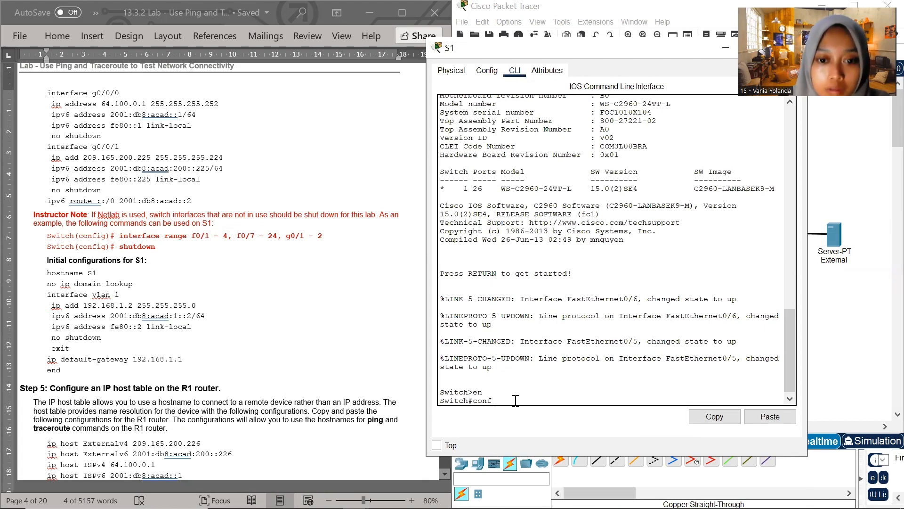
type(" t")
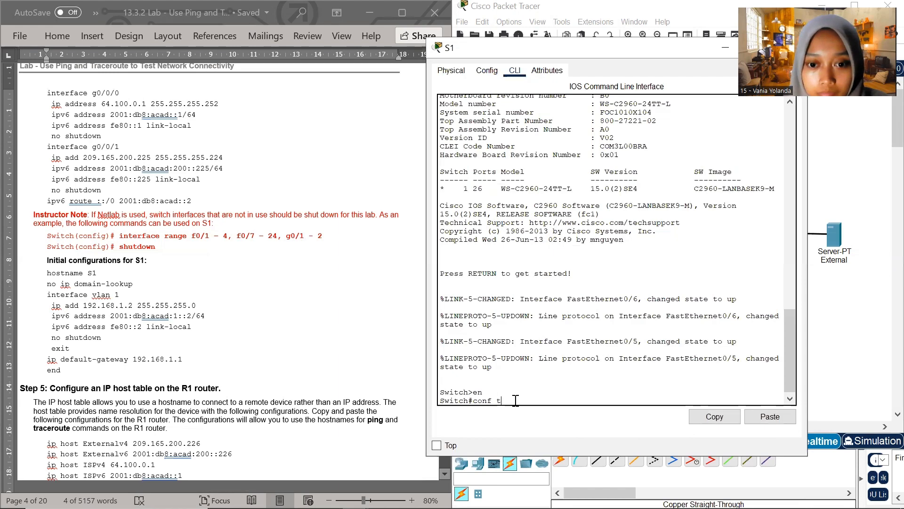
key("Return")
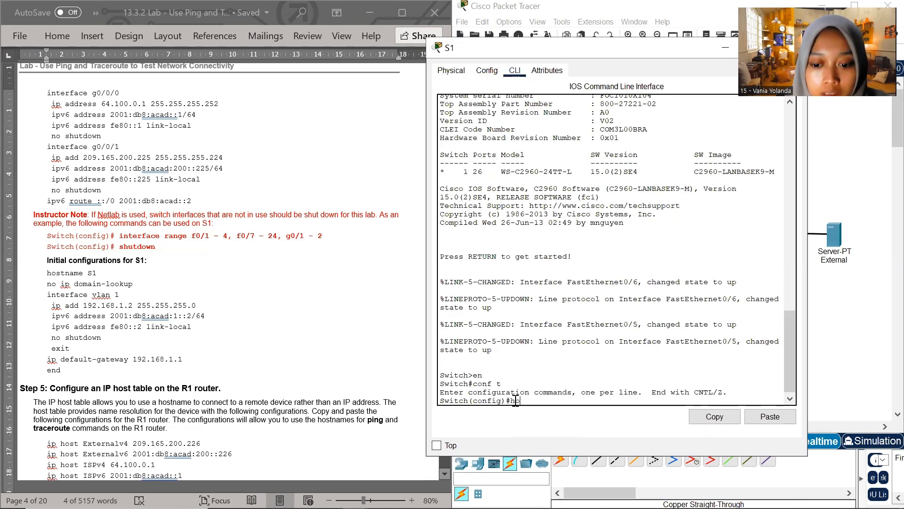
type("hostname")
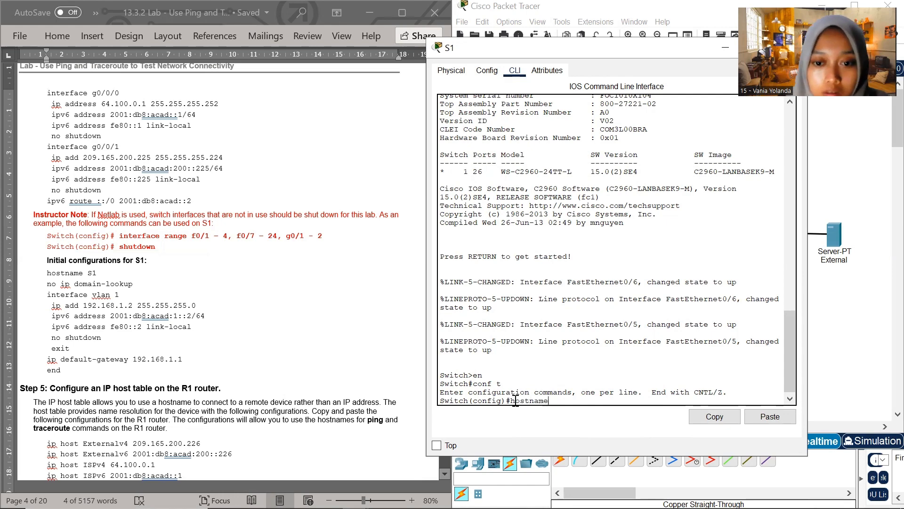
type(" S1")
key("Return")
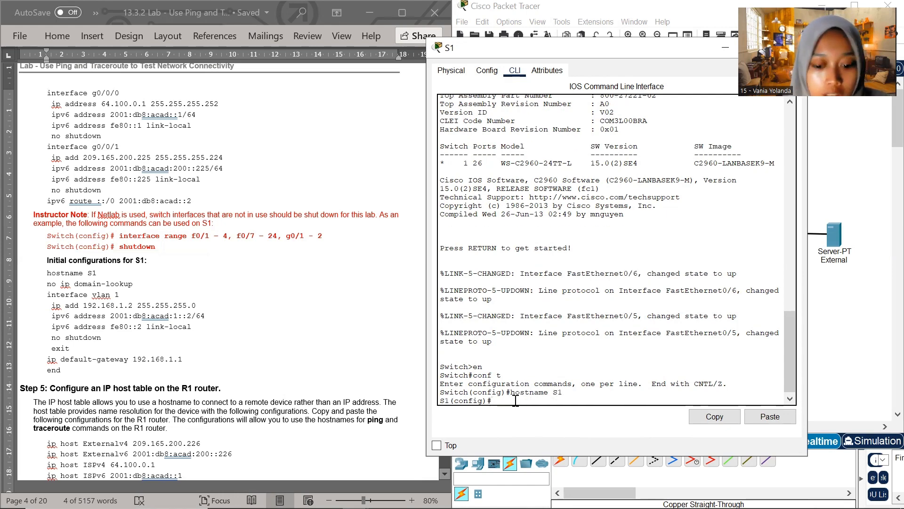
Disable DNS lookup on S1 with the document's command no ip domain-lookup, replacing the partly entered command
type("no")
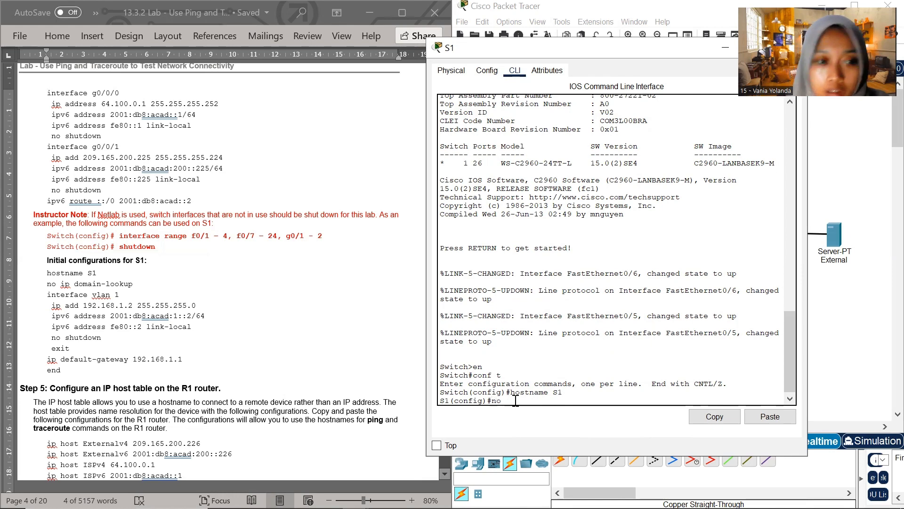
left_click(135, 288)
left_click_drag(139, 285, 47, 285)
key("super+c")
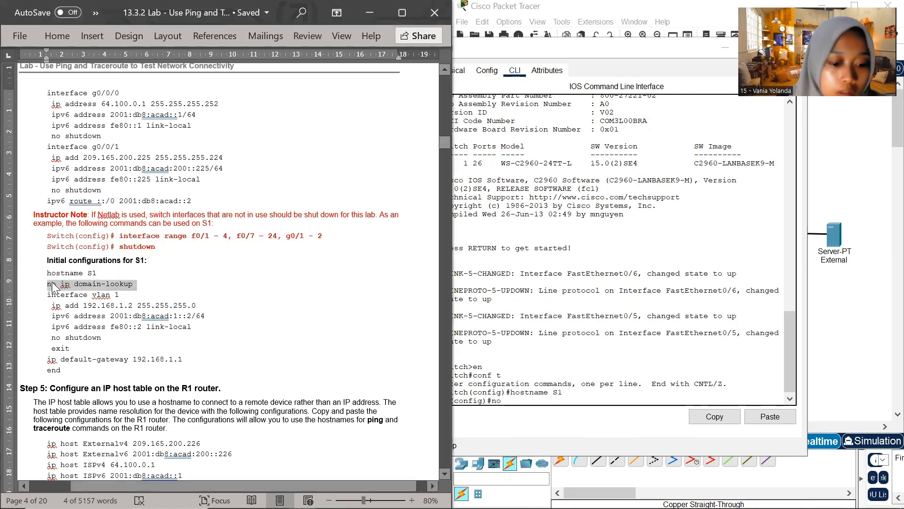
left_click_drag(521, 401, 495, 398)
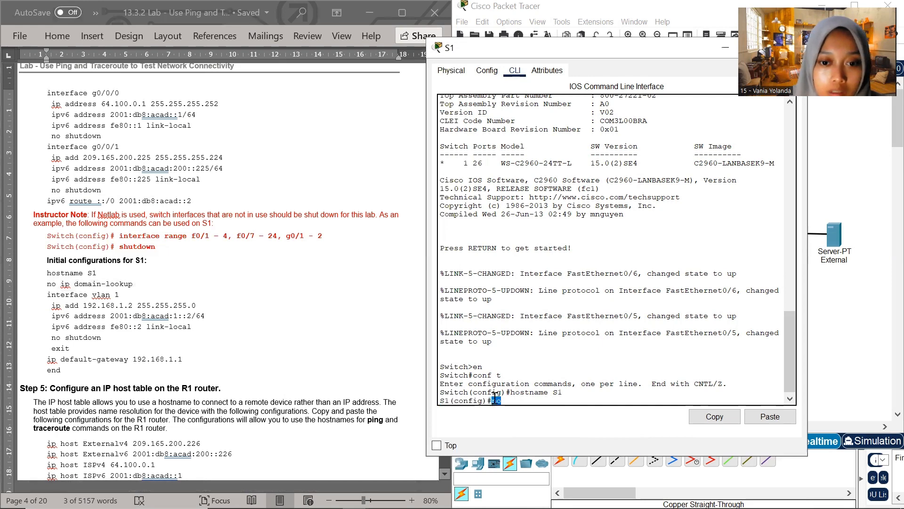
key("BackSpace")
key("BackSpace")
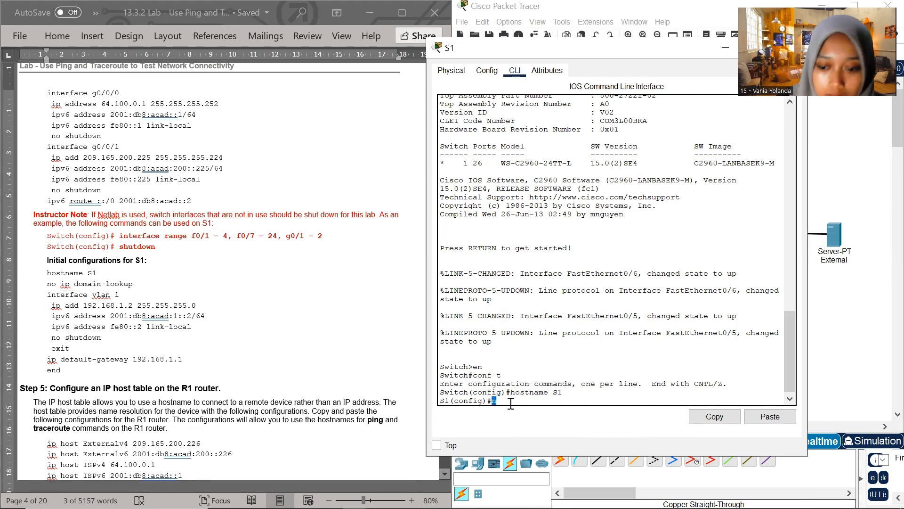
right_click(499, 403)
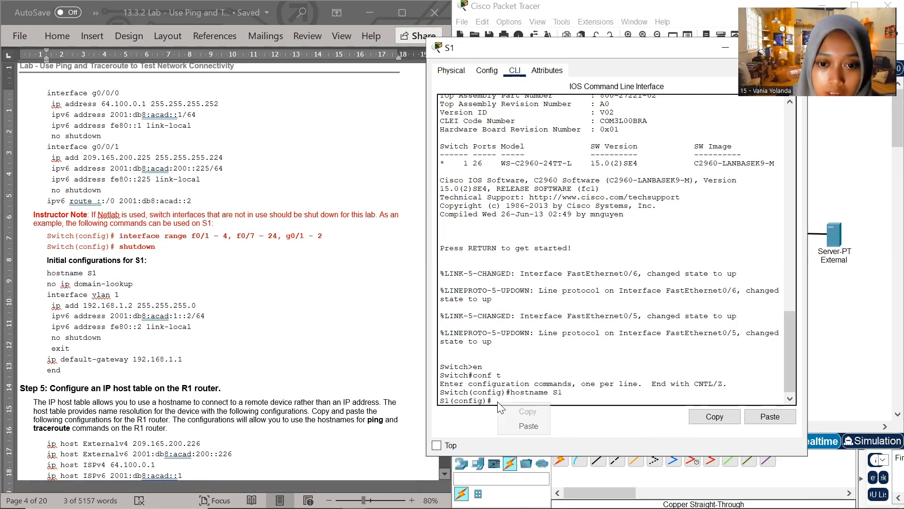
left_click(524, 422)
key("Return")
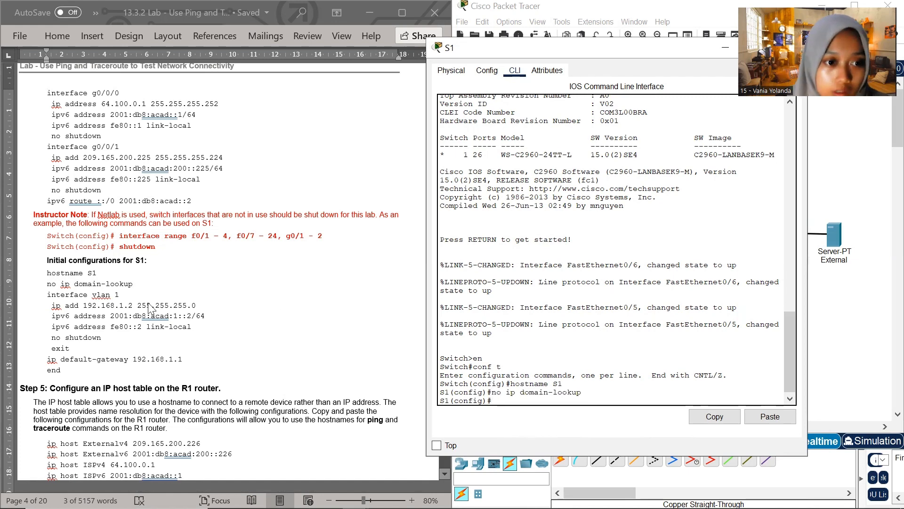
Enter S1's VLAN 1 interface configuration with the document's command interface vlan 1
left_click(131, 292)
left_click_drag(123, 295, 49, 296)
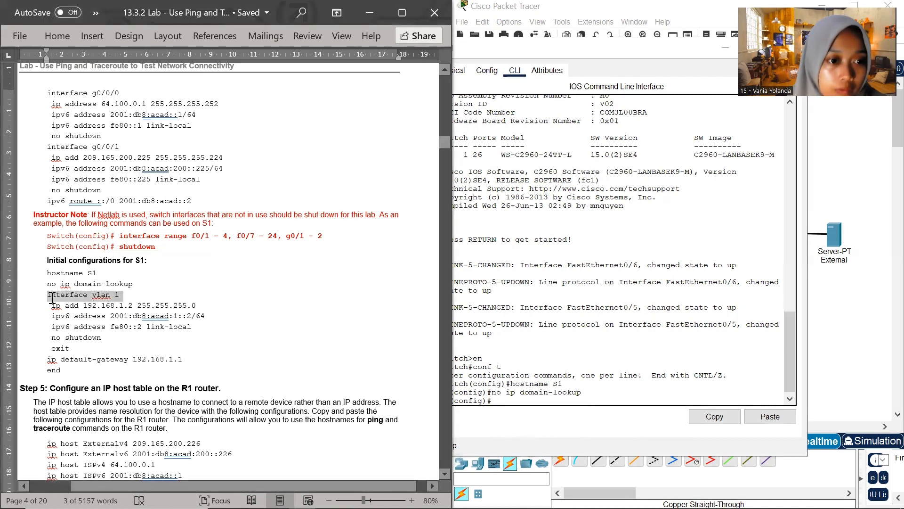
right_click(61, 301)
left_click(107, 96)
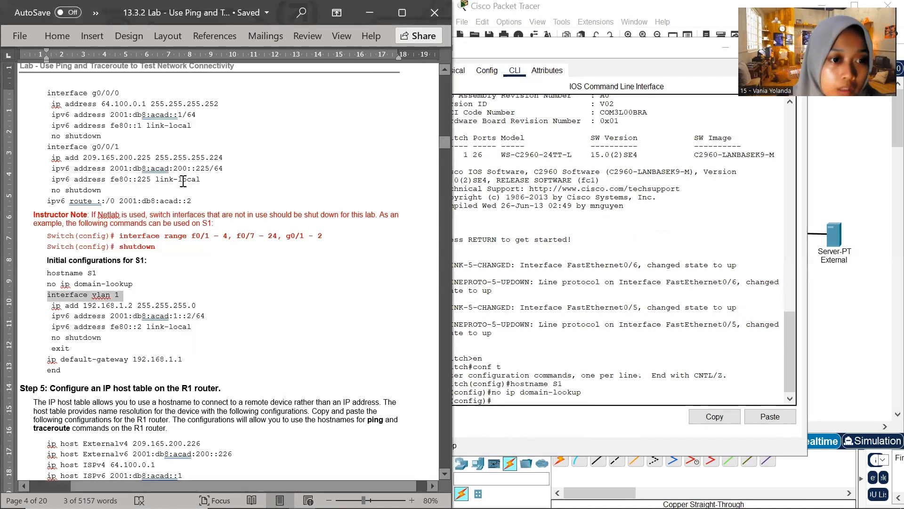
left_click(225, 302)
left_click(493, 400)
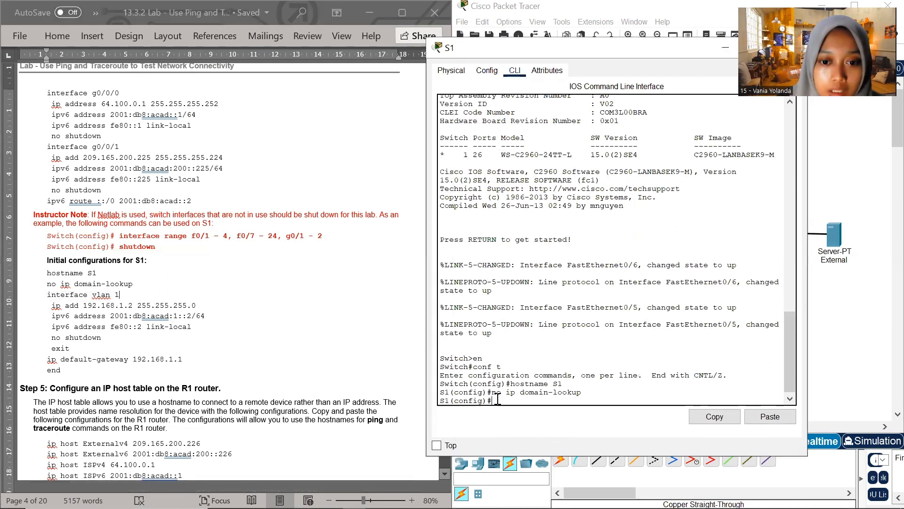
right_click(498, 404)
left_click(522, 425)
key("Return")
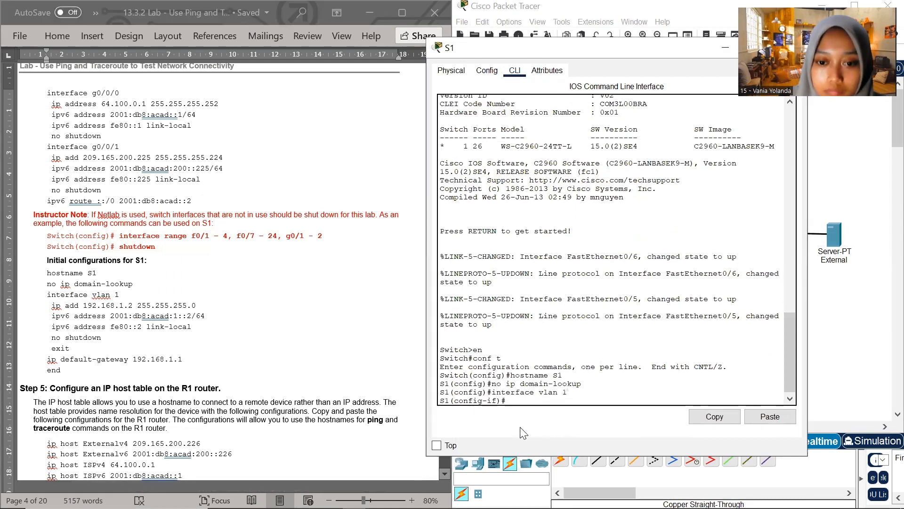
Set the IPv4 address of S1's VLAN 1 interface with the document's command ip add 192.168.1.2 255.255.255.0
left_click(64, 312)
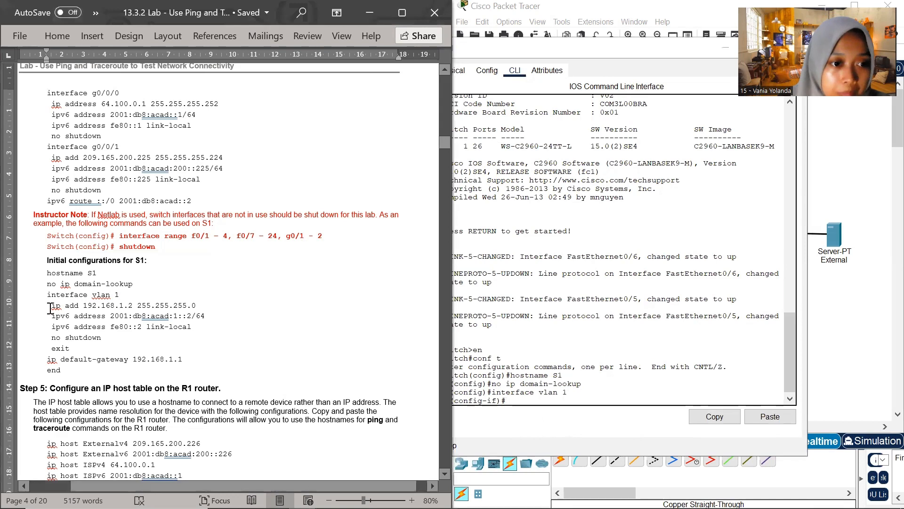
left_click_drag(51, 308, 196, 306)
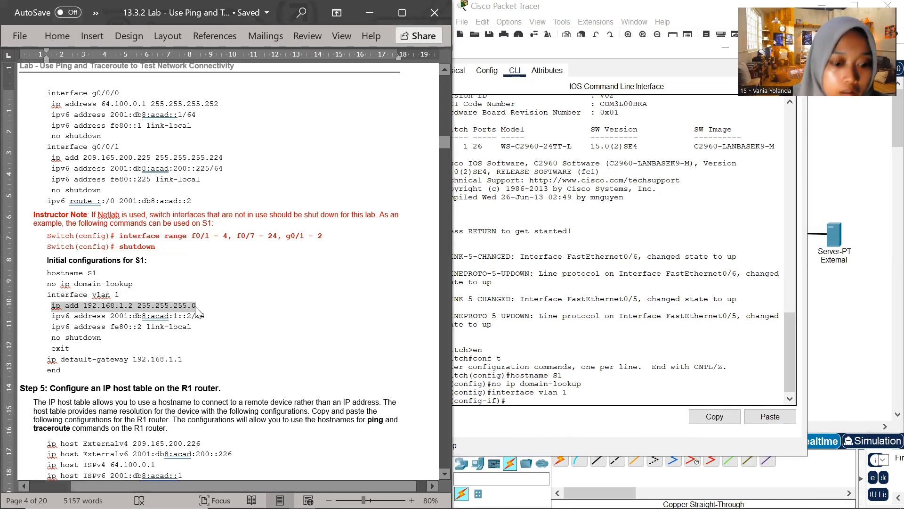
key("ctrl+c")
left_click(511, 400)
right_click(513, 403)
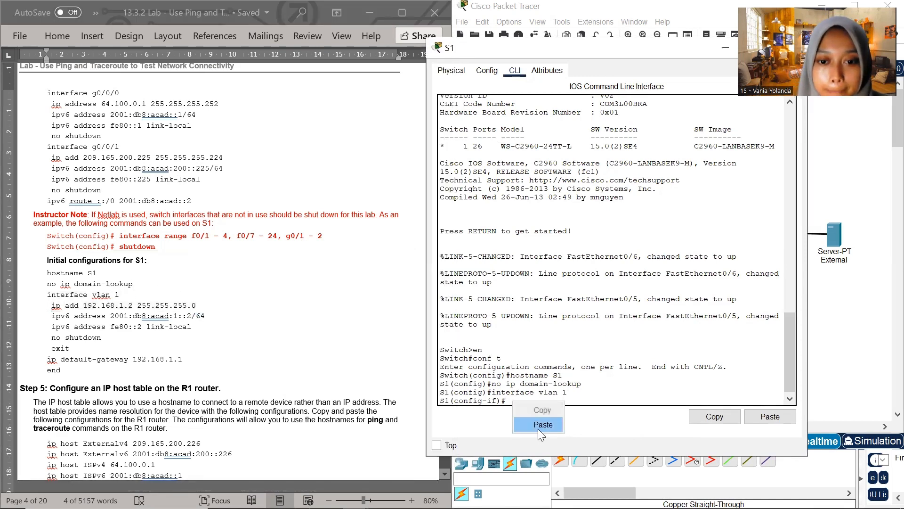
left_click(543, 424)
key("Return")
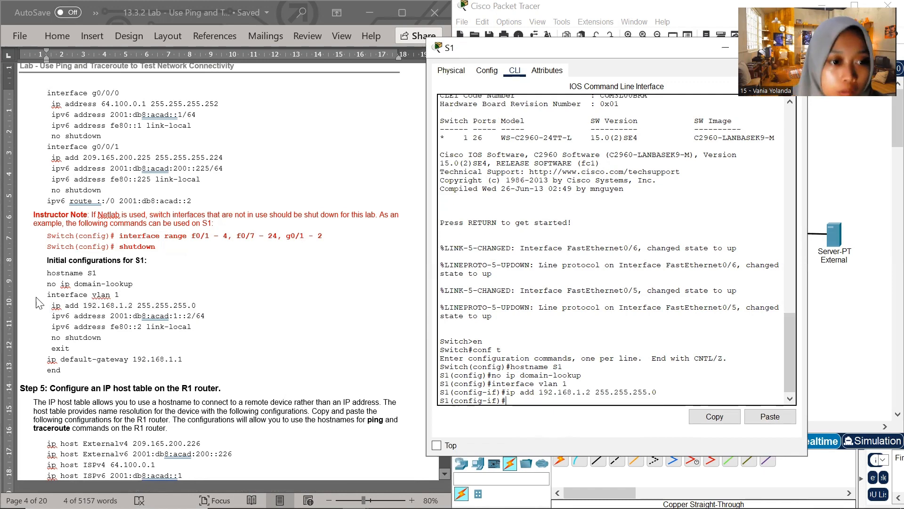
Assign S1's VLAN 1 interface its global IPv6 address with the document's command ipv6 address 2001:db8:acad:1::2/64
left_click(104, 322)
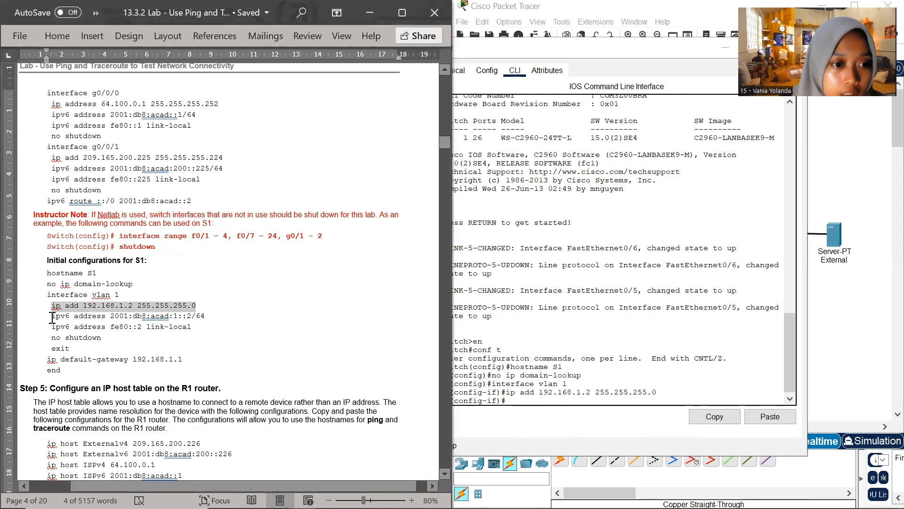
left_click_drag(52, 317, 206, 316)
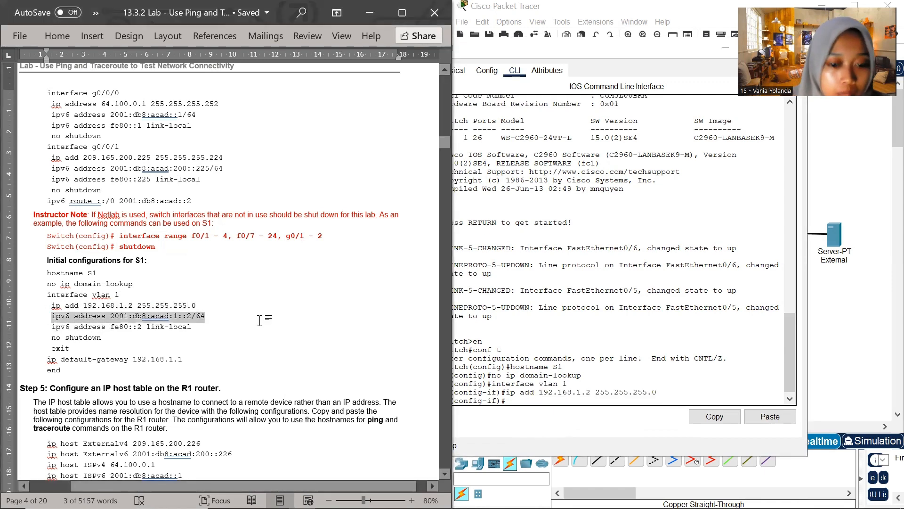
left_click(539, 404)
left_click(537, 406)
right_click(530, 404)
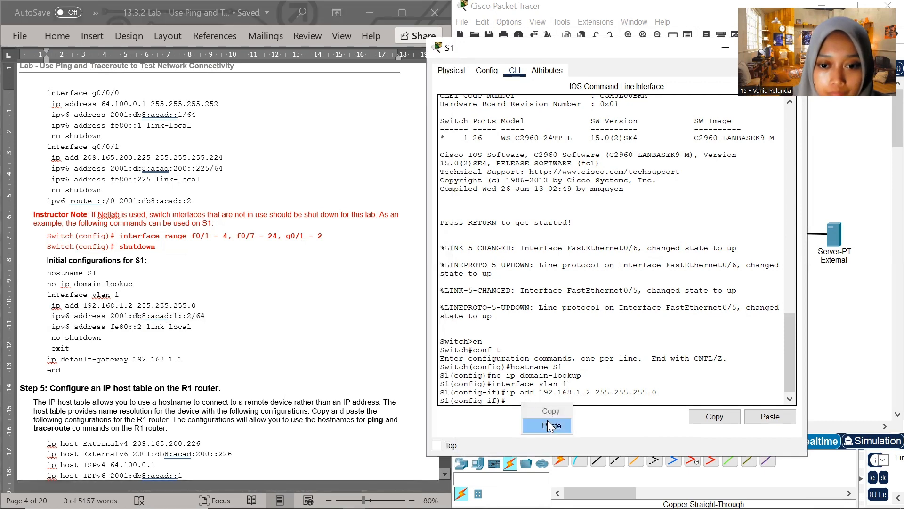
left_click(549, 426)
key("Return")
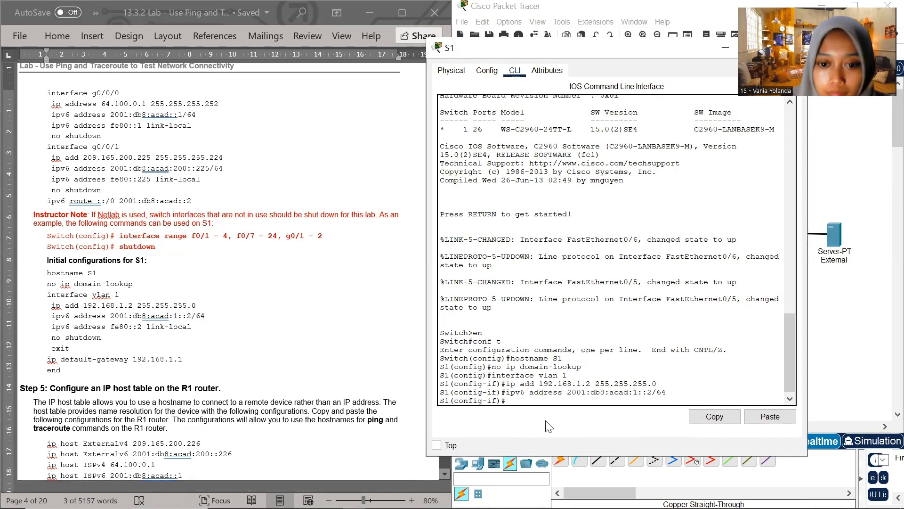
Set the link-local address of S1's VLAN 1 interface with the document's command ipv6 address fe80::2 link-local
left_click(61, 326)
left_click_drag(61, 326, 189, 331)
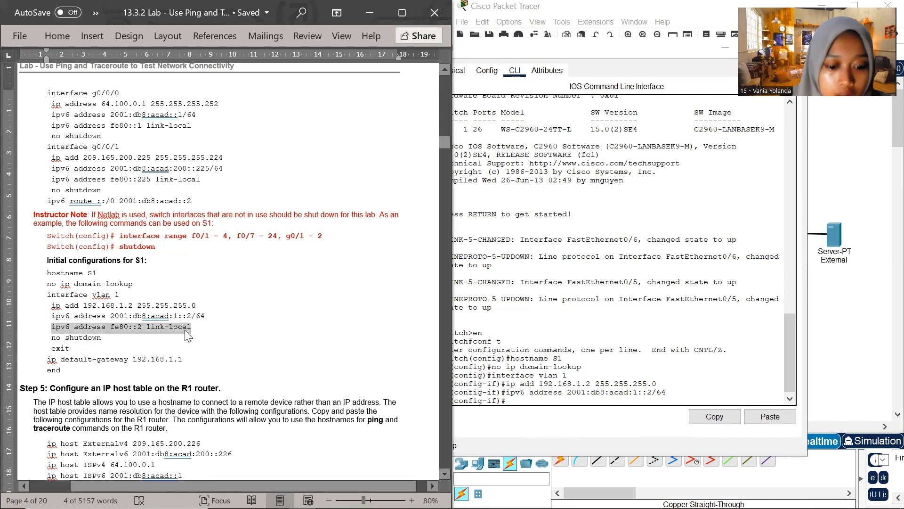
left_click(509, 401)
right_click(520, 411)
left_click(537, 425)
key("Return")
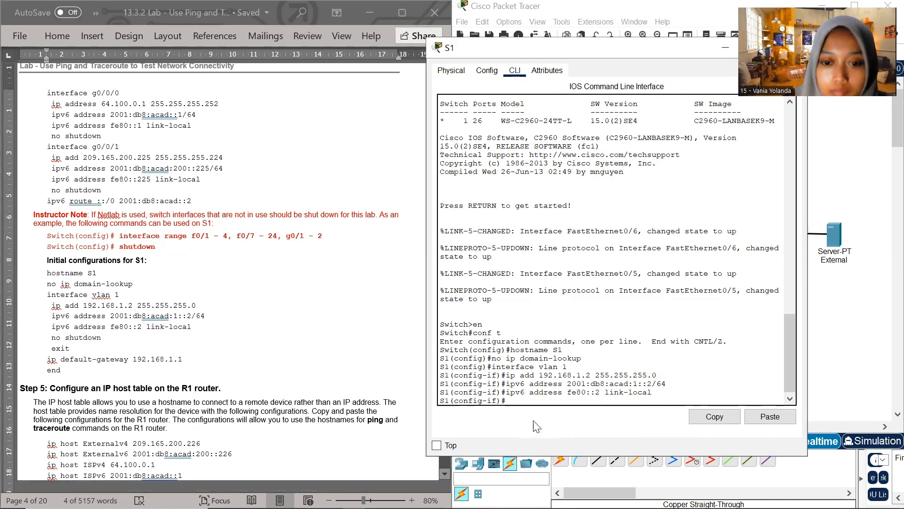
Enable S1's VLAN 1 interface with the document's no shutdown command and exit interface configuration
left_click(101, 335)
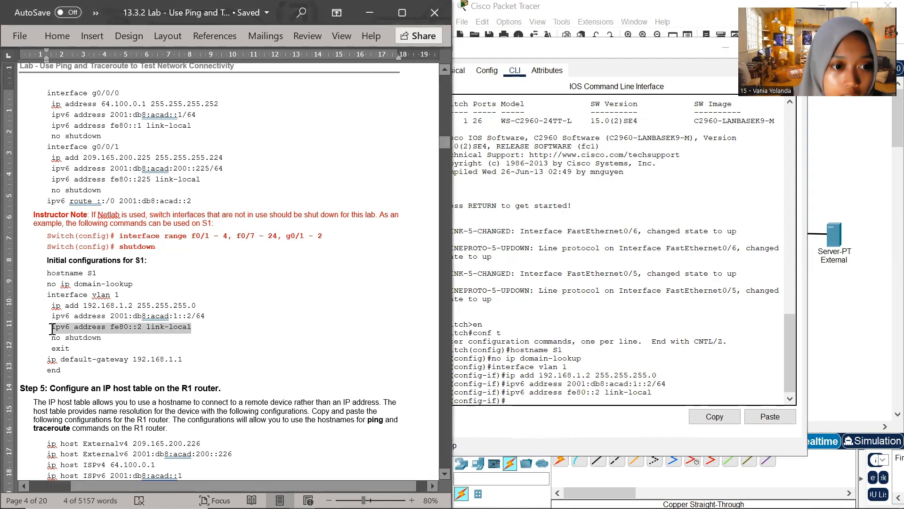
left_click_drag(52, 338, 101, 337)
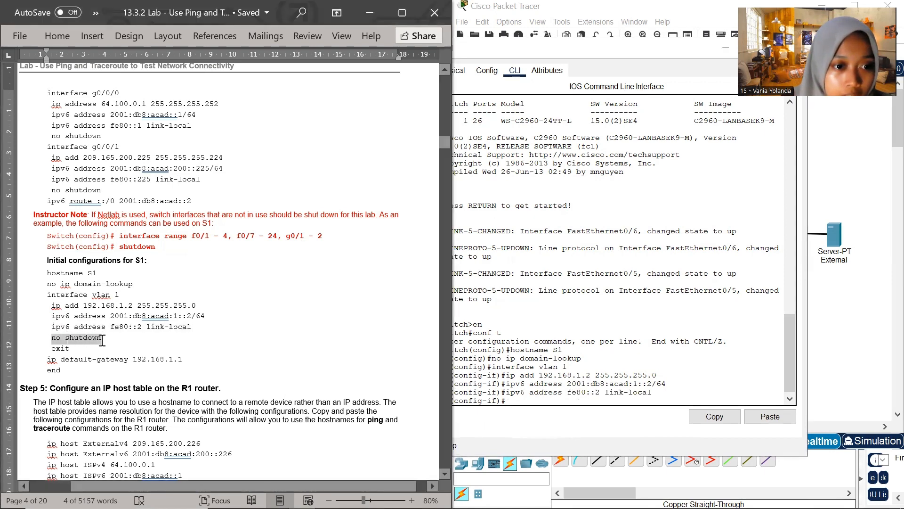
right_click(520, 404)
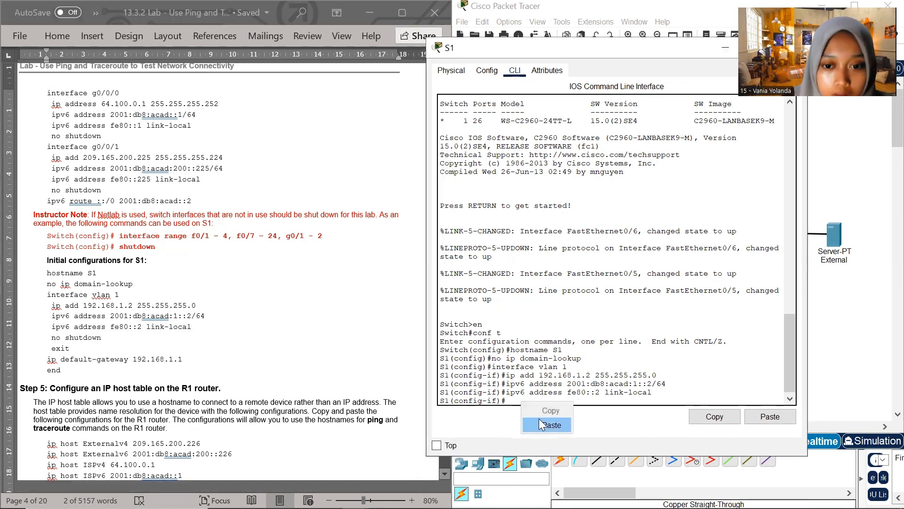
left_click(539, 418)
key("Return")
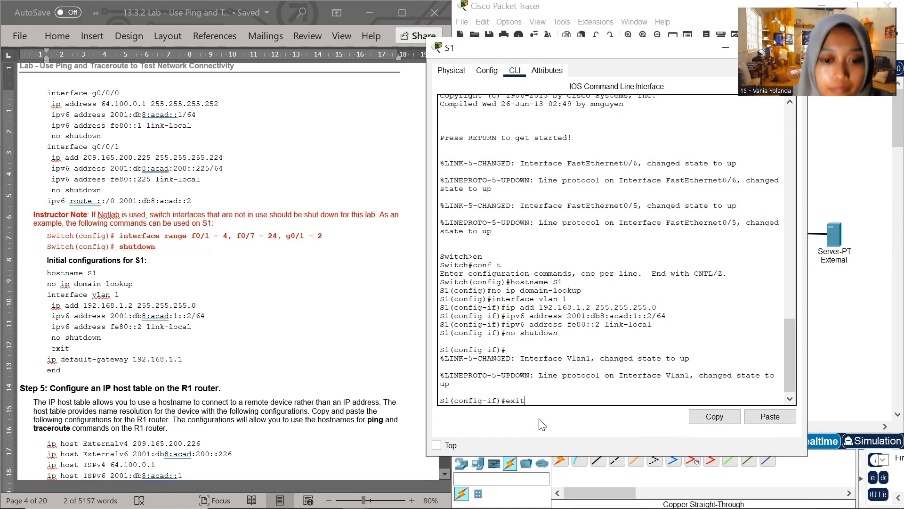
key("Return")
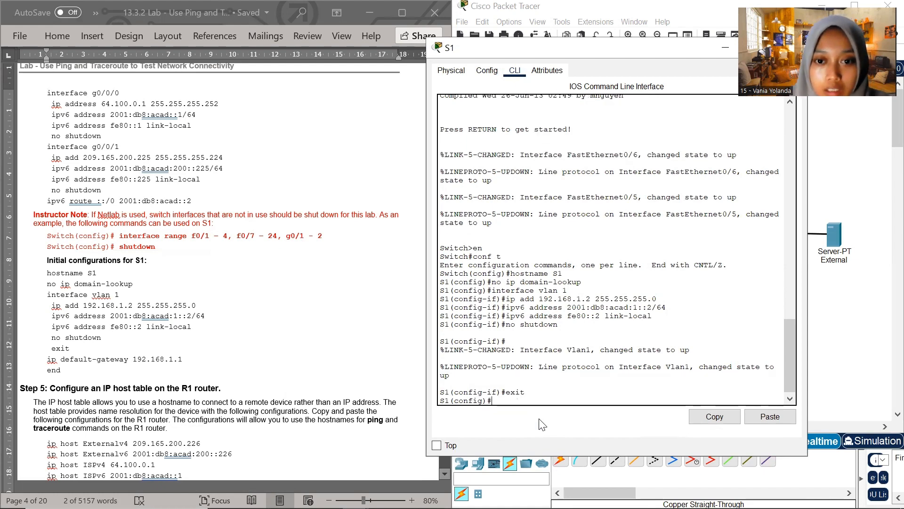
Set S1's default gateway with the document's command ip default-gateway 192.168.1.1 and leave configuration mode with end
left_click(61, 364)
left_click_drag(46, 359, 186, 358)
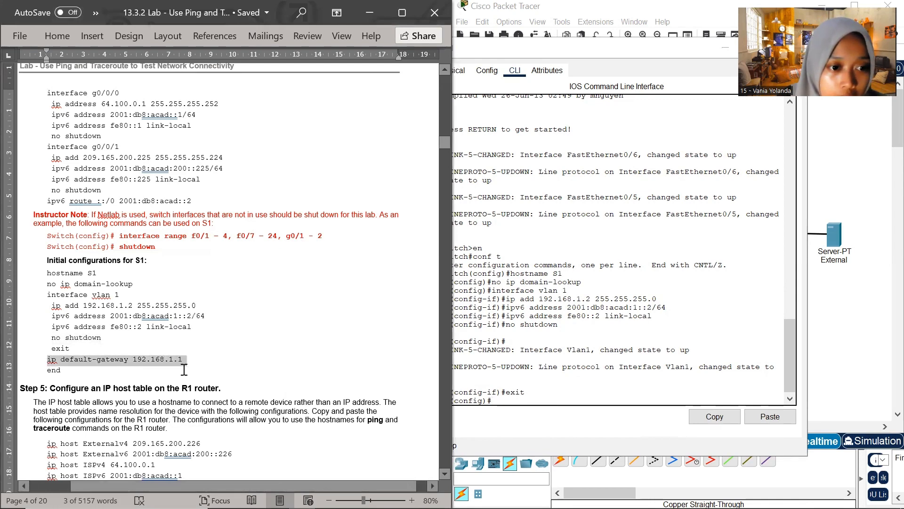
left_click(497, 402)
right_click(499, 402)
left_click(511, 424)
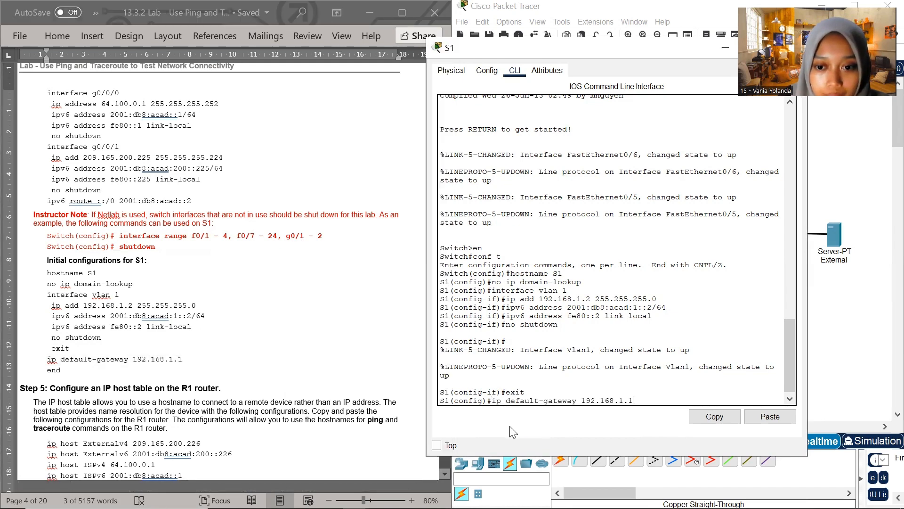
key("Return")
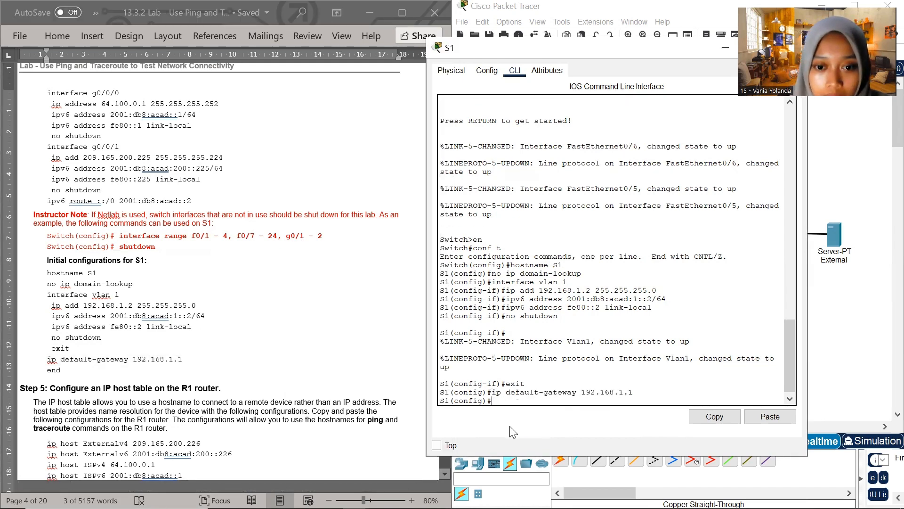
type("end")
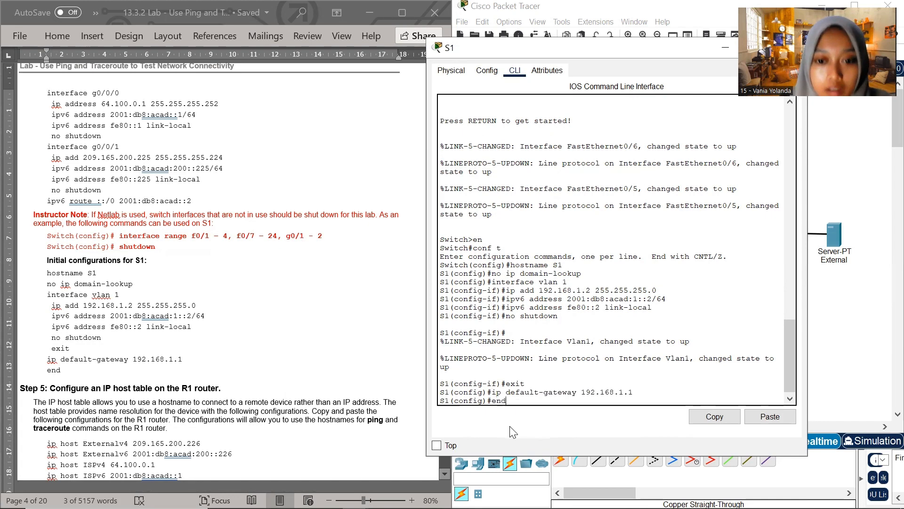
key("Return")
key("Return")
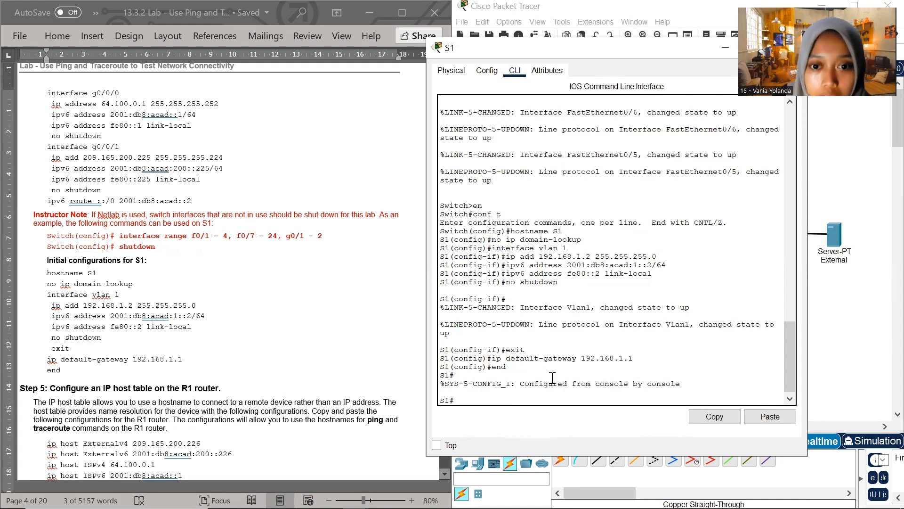
Save S1's configuration with copy running-config startup-config, accepting the default destination filename, and close the S1 window
scroll(523, 355, "down", 1)
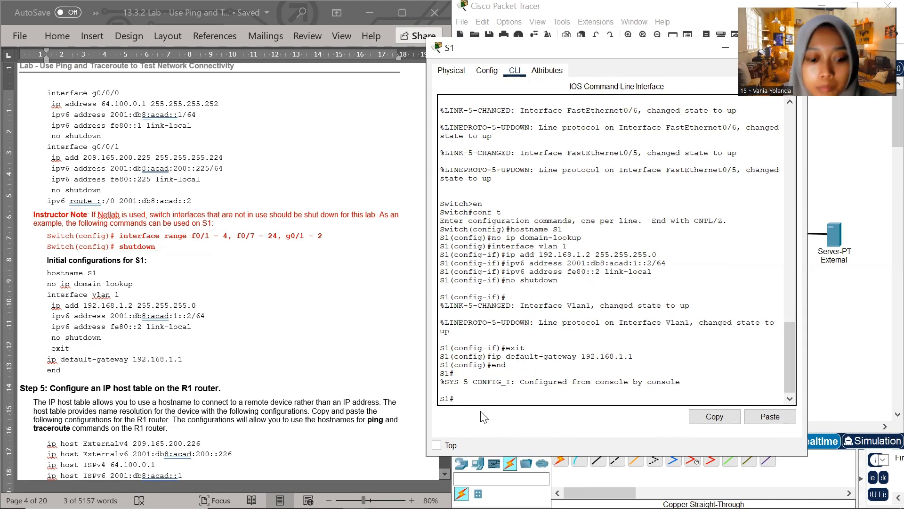
type("copy r")
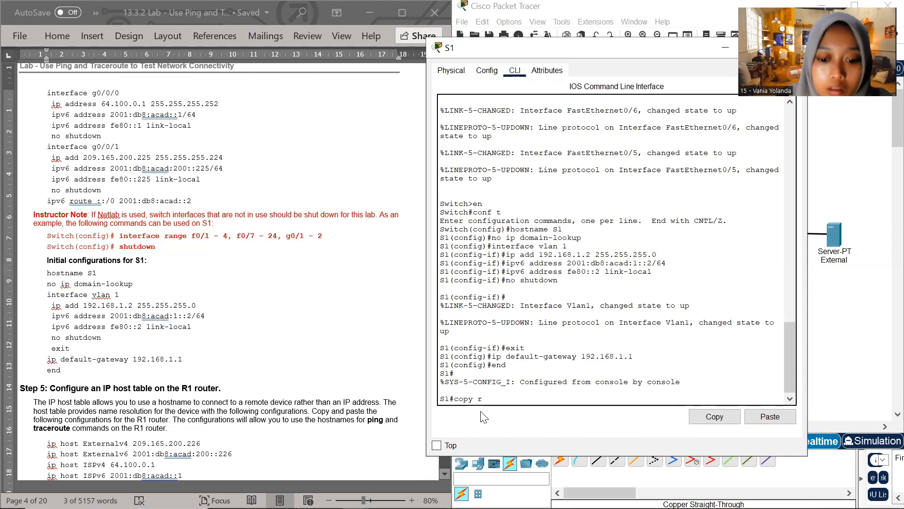
type("unning")
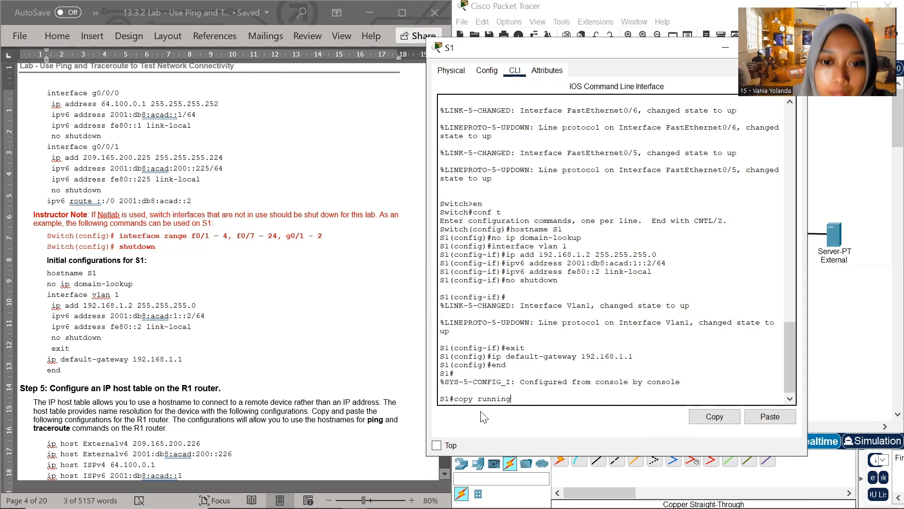
type("-config")
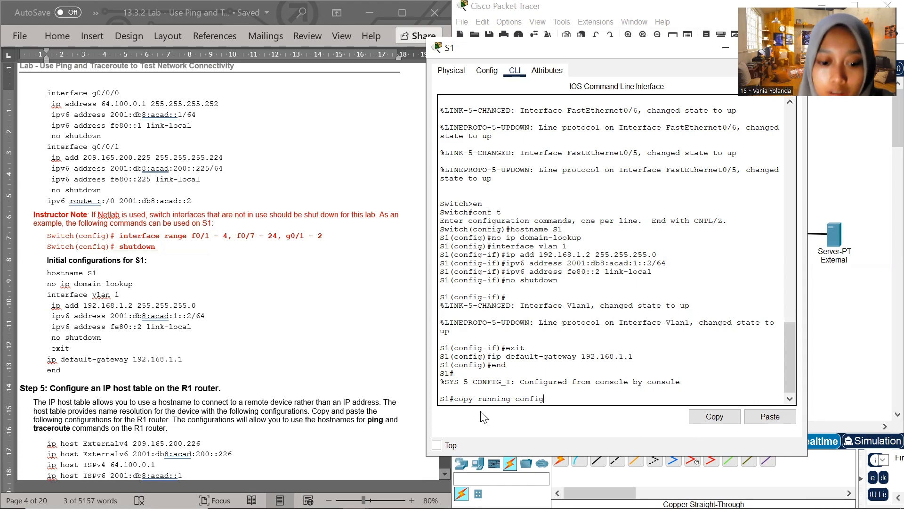
type(" start")
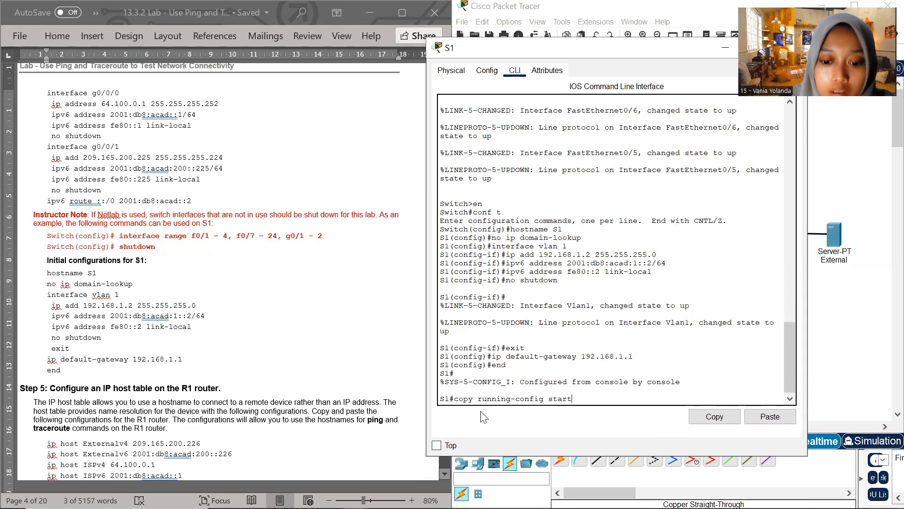
type("up-conofi")
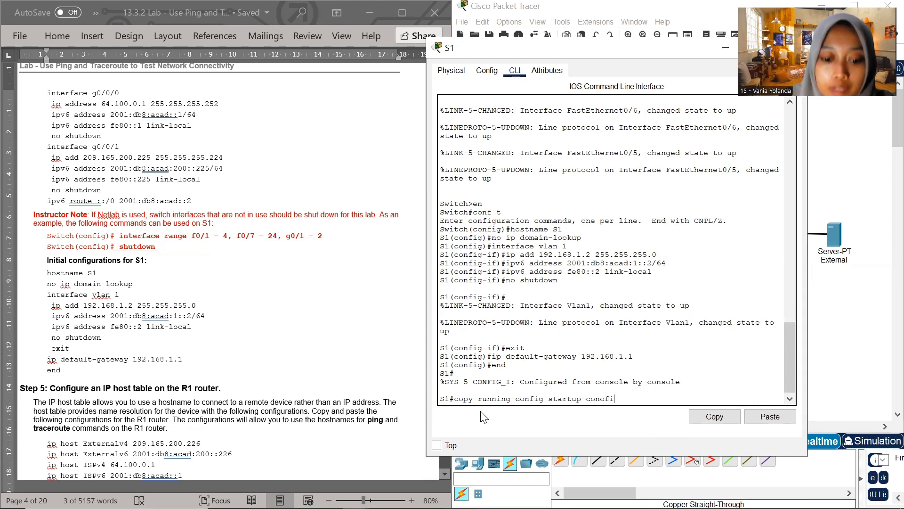
type("g")
key("BackSpace")
key("BackSpace")
key("BackSpace")
key("BackSpace")
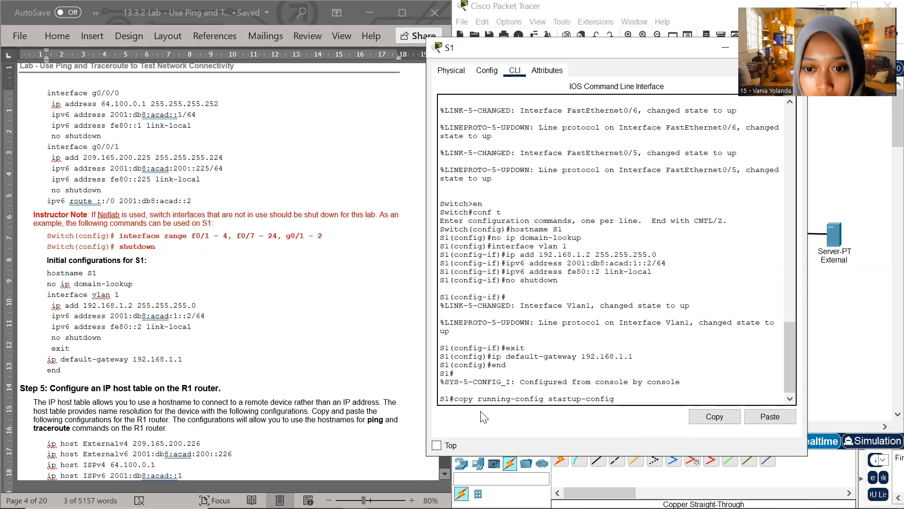
key("Return")
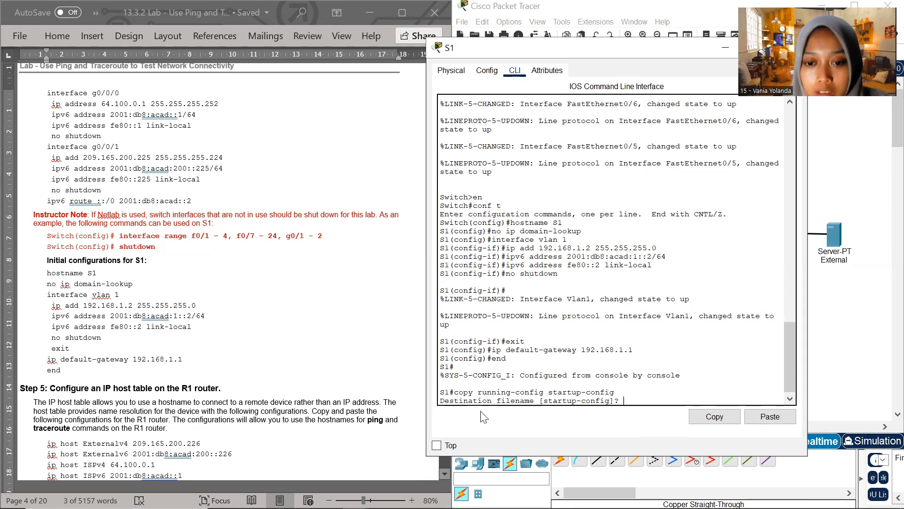
key("Return")
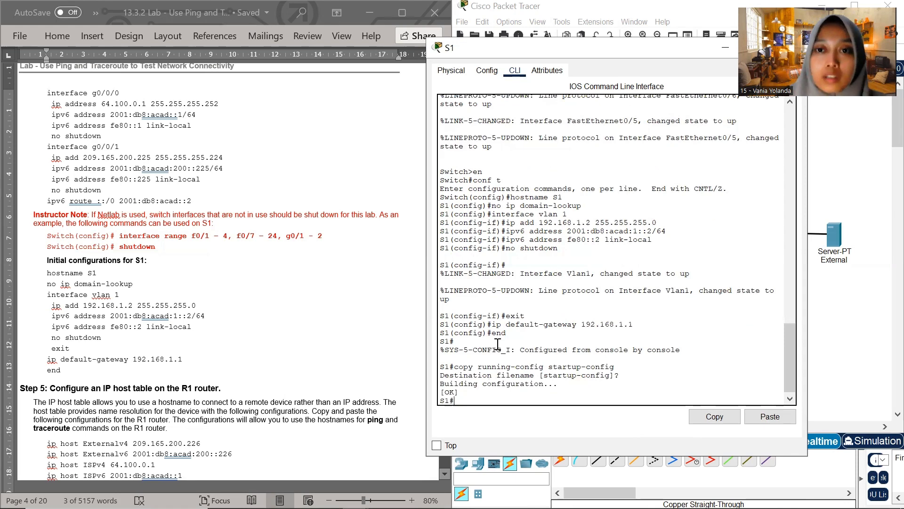
left_click_drag(647, 54, 539, 67)
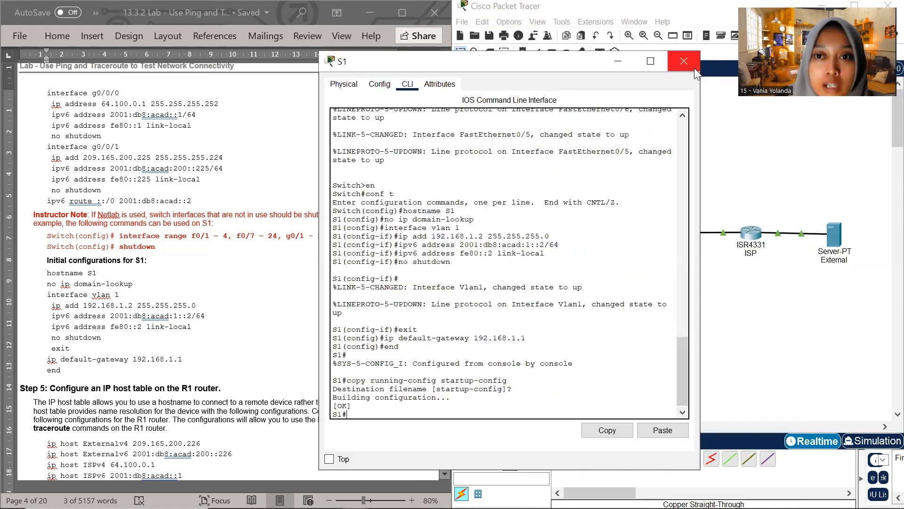
left_click(684, 61)
Open R1's command line and resize its window to fit beside the Step 5 host table commands
scroll(240, 313, "down", 5)
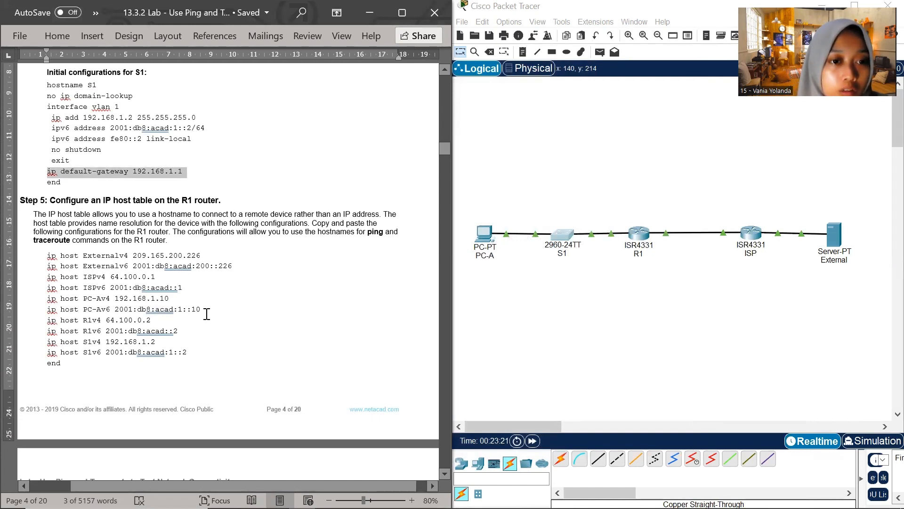
left_click(643, 237)
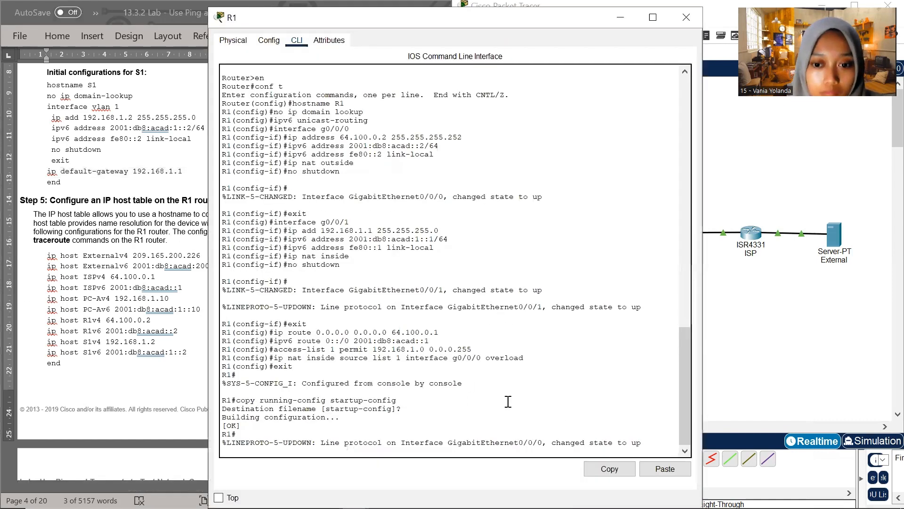
left_click_drag(496, 24, 542, 60)
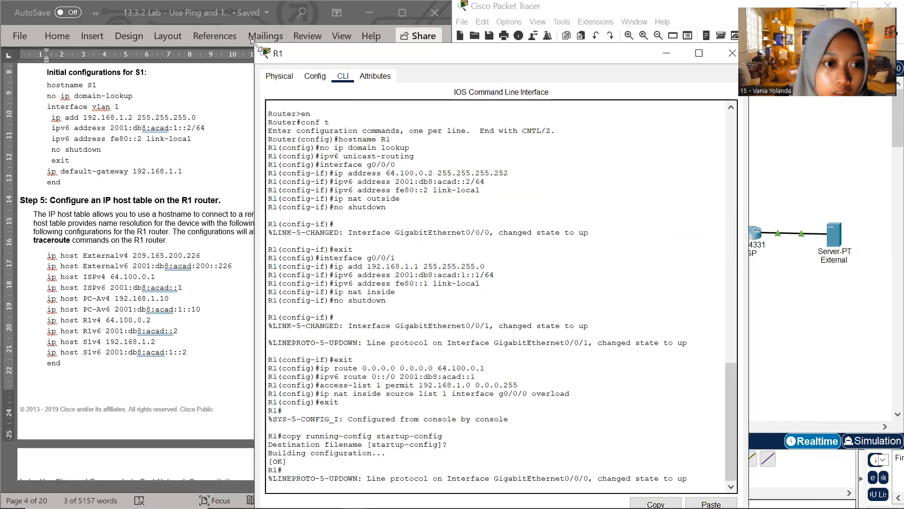
left_click_drag(253, 43, 395, 160)
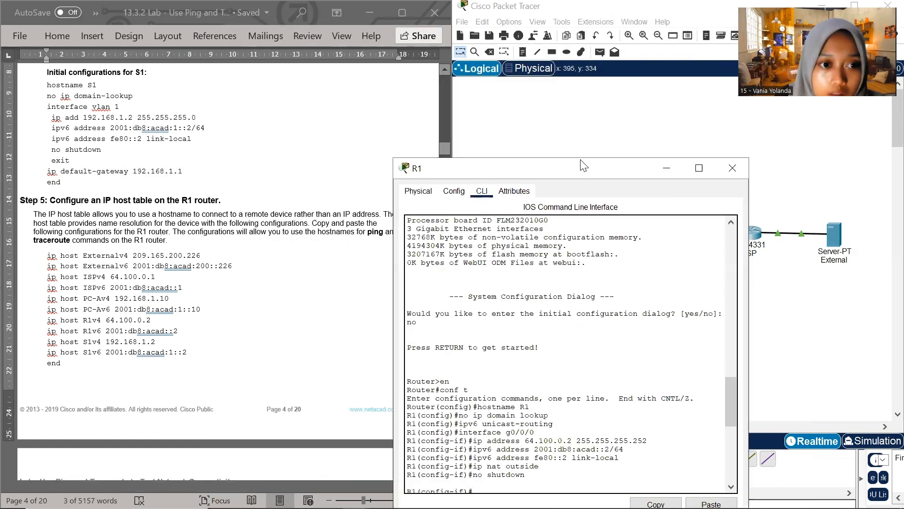
left_click_drag(583, 165, 625, 27)
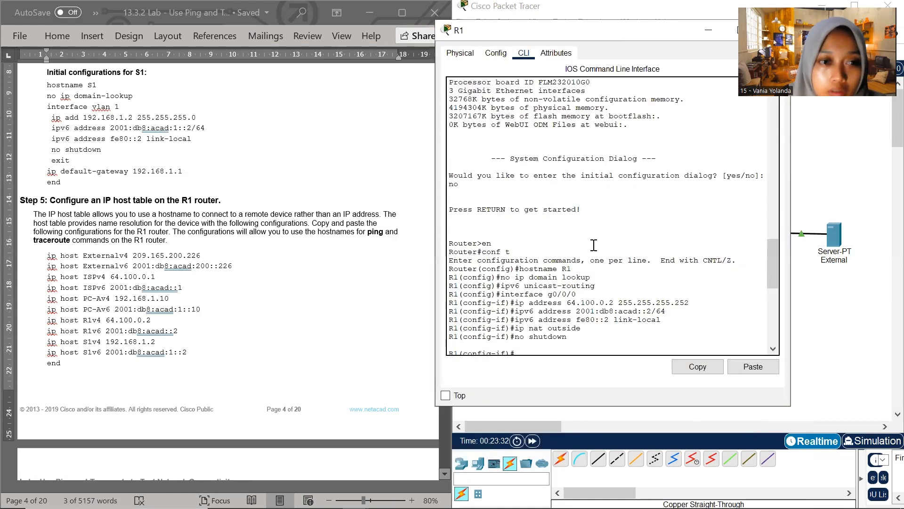
scroll(591, 314, "down", 3)
scroll(591, 314, "down", 8)
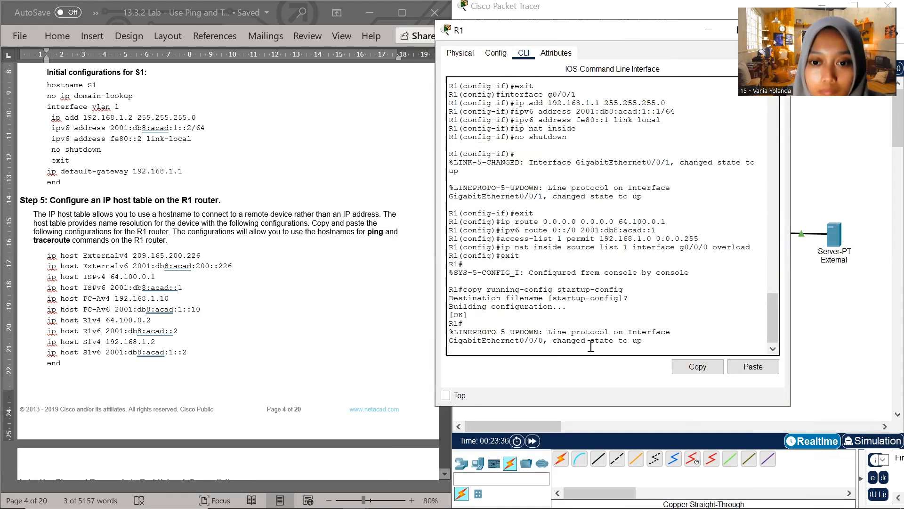
key("Return")
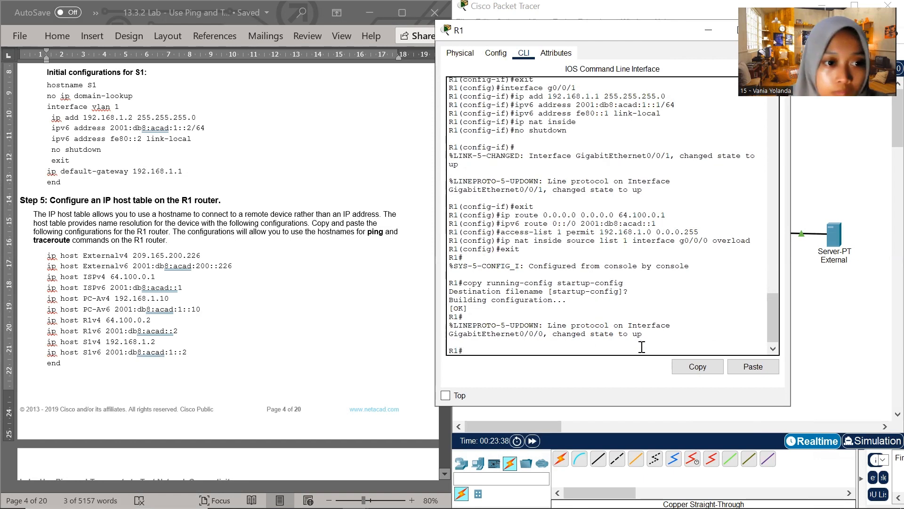
type("e")
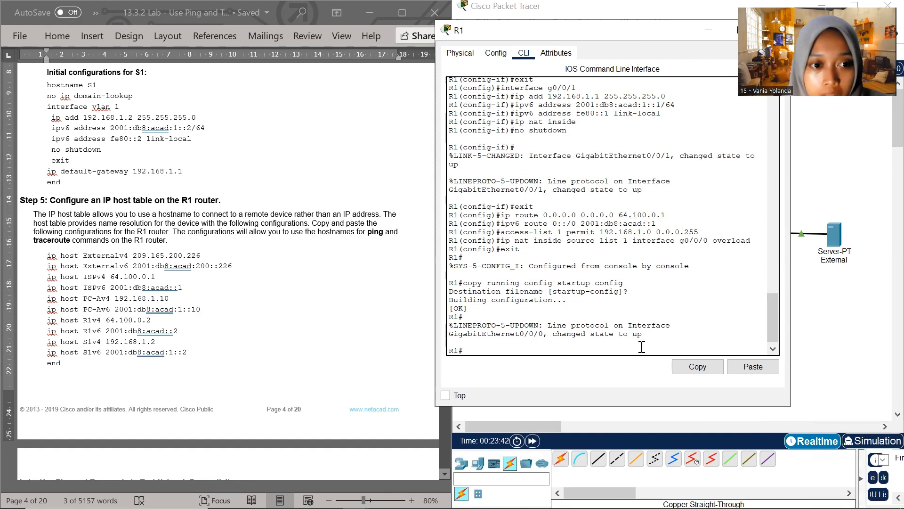
Copy the document's command ip host Externalv4 209.165.200.226 and try to run it at R1's privileged EXEC prompt
left_click(215, 259)
left_click_drag(208, 258, 49, 255)
key("super+c")
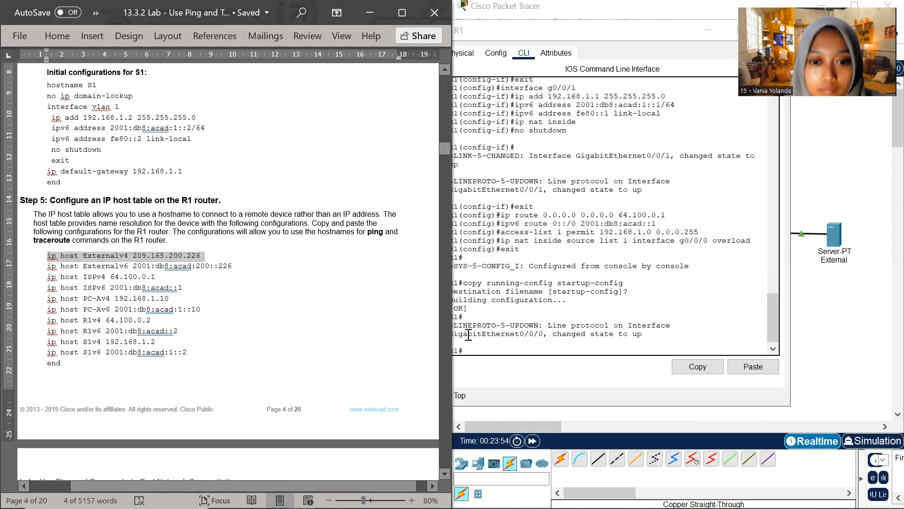
left_click(474, 349)
right_click(474, 348)
left_click(499, 370)
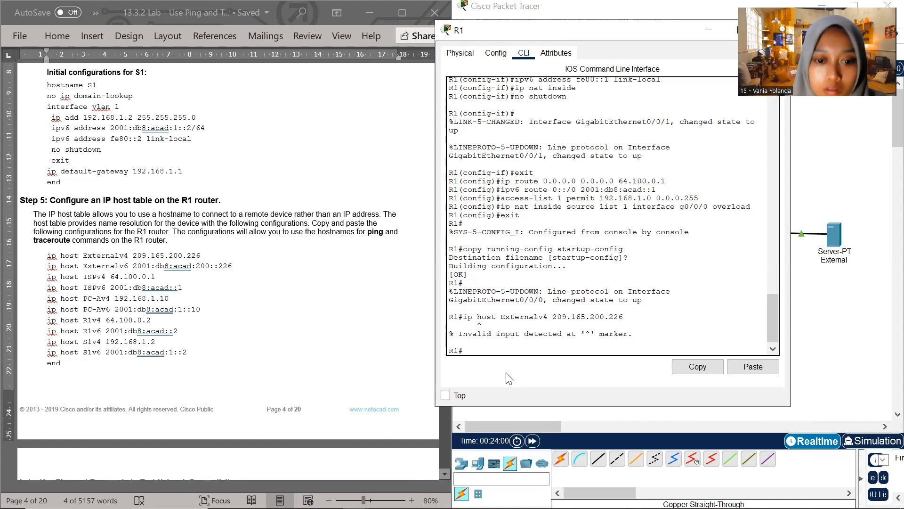
Enter R1's global configuration mode with conf t and add the host entry ip host Externalv4 209.165.200.226
type("cond")
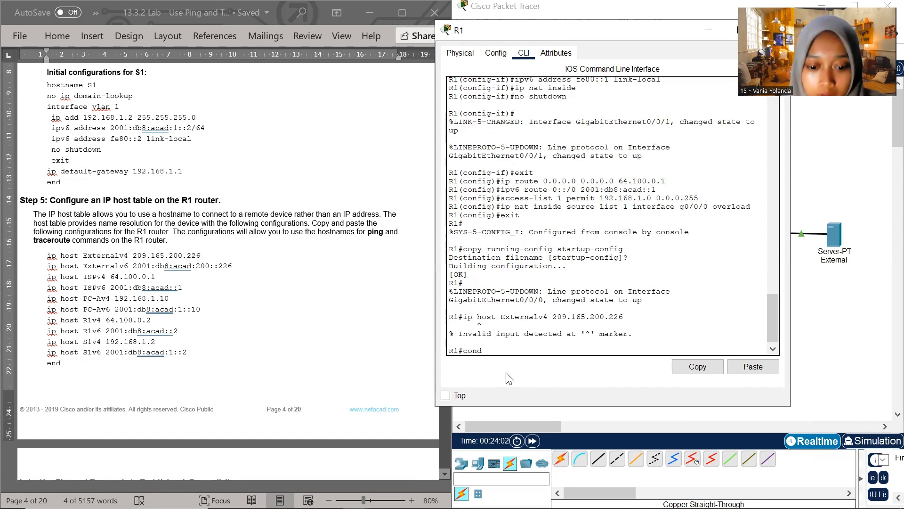
key("BackSpace")
type("f t")
key("Return")
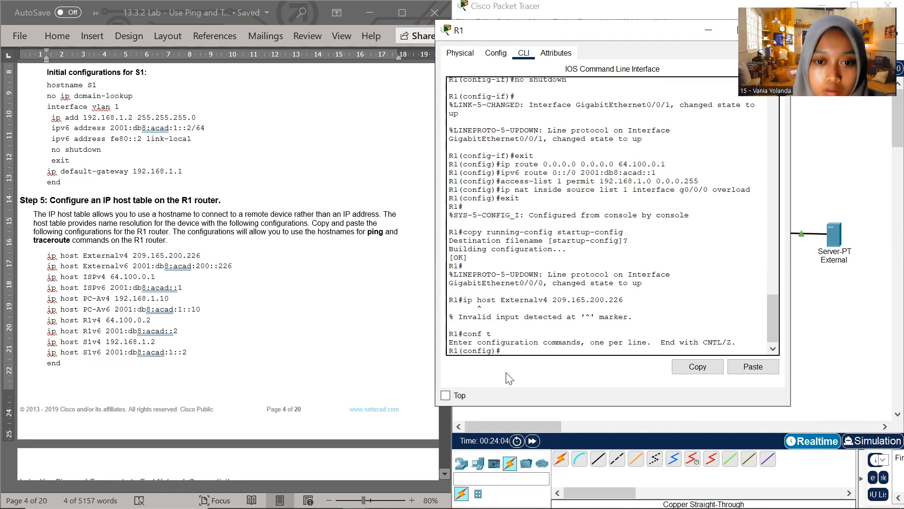
right_click(516, 350)
left_click(541, 374)
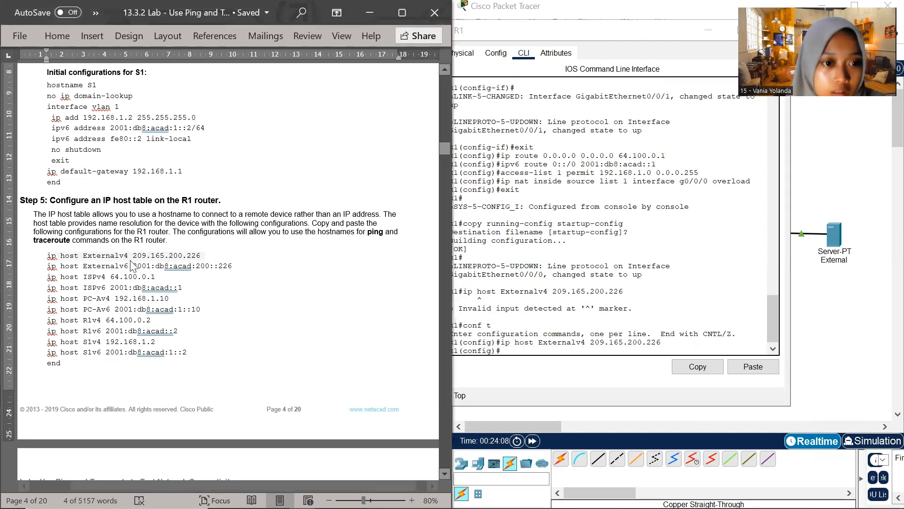
Add R1's IPv6 host entry for the external server with the document's command ip host Externalv6 2001:db8:acad:200::226
mouse_move(47, 256)
left_mouse_down()
mouse_move(205, 255)
mouse_move(97, 277)
mouse_move(47, 270)
left_mouse_up()
key("super+c")
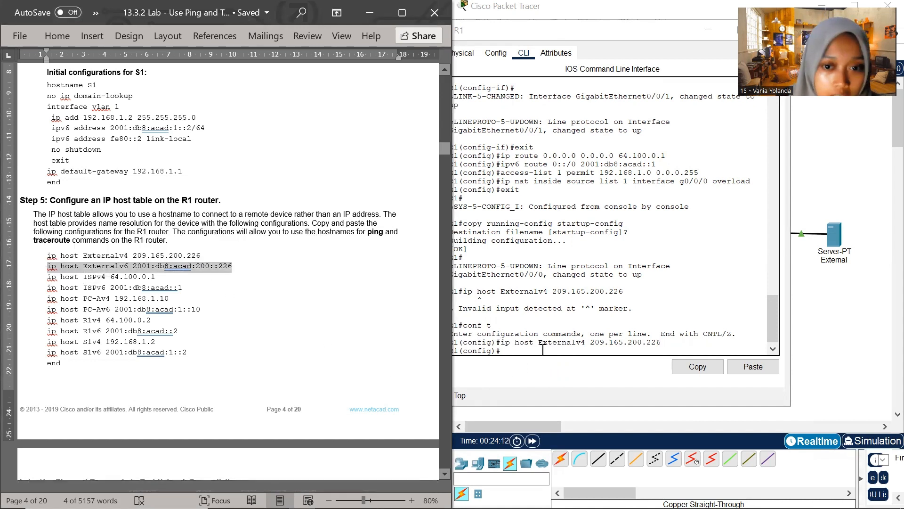
right_click(517, 349)
left_click(538, 378)
key("Return")
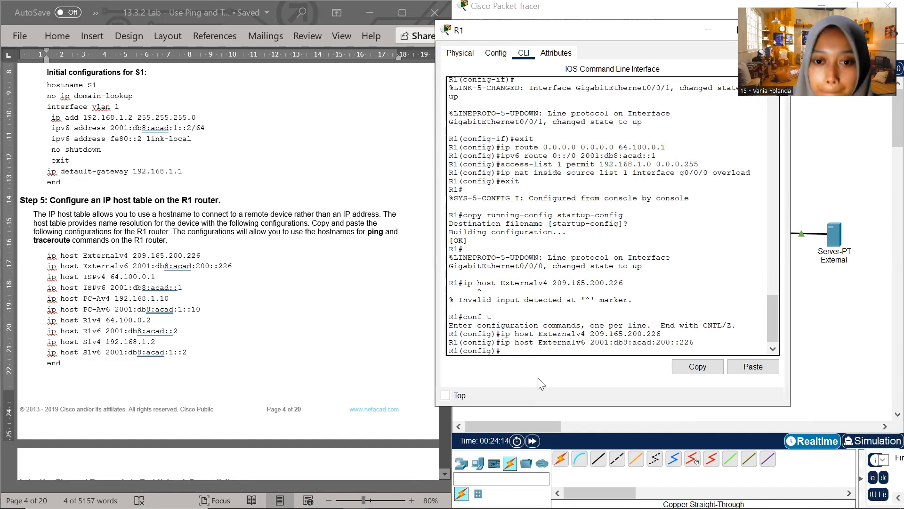
Add R1's host entries for the ISP router with the document's commands ip host ISPv4 64.100.0.1 and ip host ISPv6 2001:db8:acad::1
left_click(126, 256)
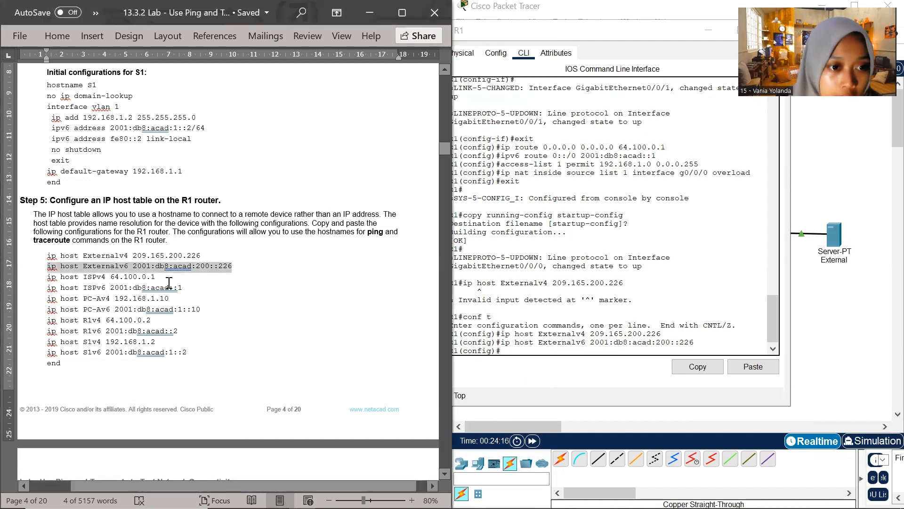
left_click_drag(160, 280, 52, 280)
key("super+c")
right_click(512, 352)
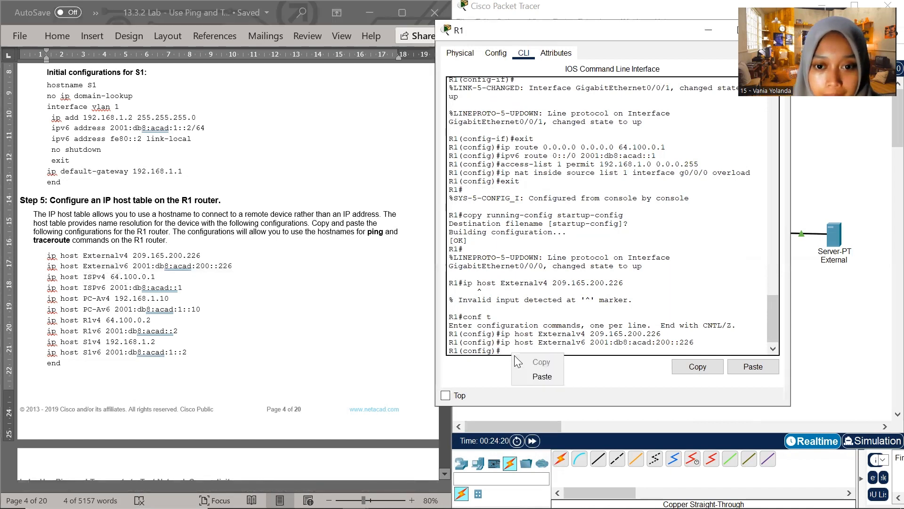
left_click(537, 377)
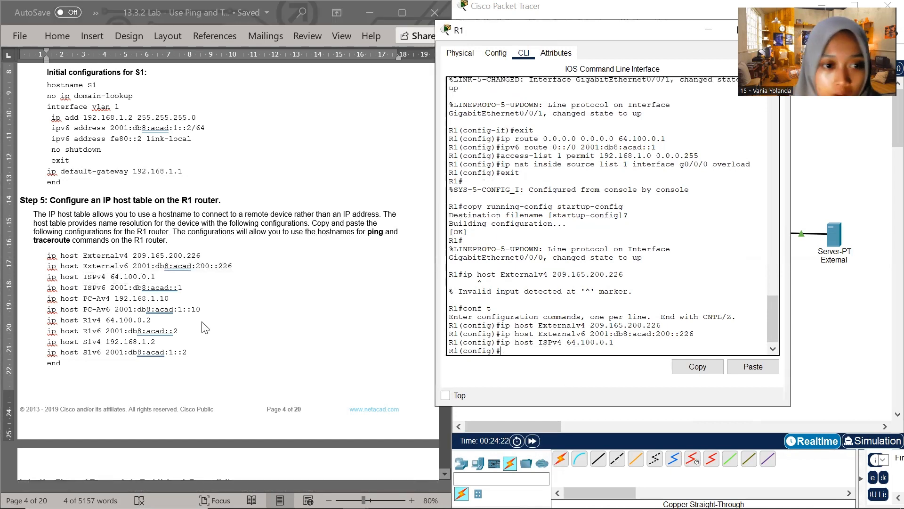
left_click(109, 284)
left_click_drag(183, 289, 49, 293)
key("super+c")
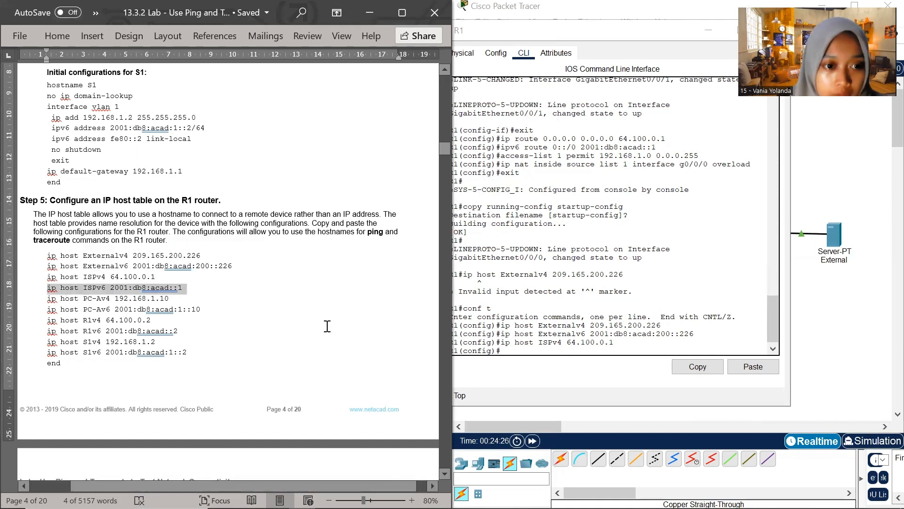
left_click(508, 349)
left_click(537, 372)
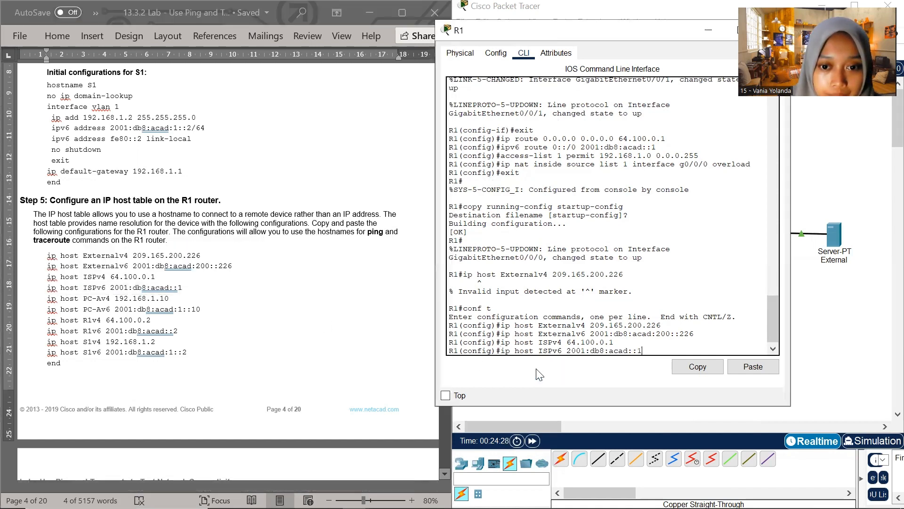
key("Return")
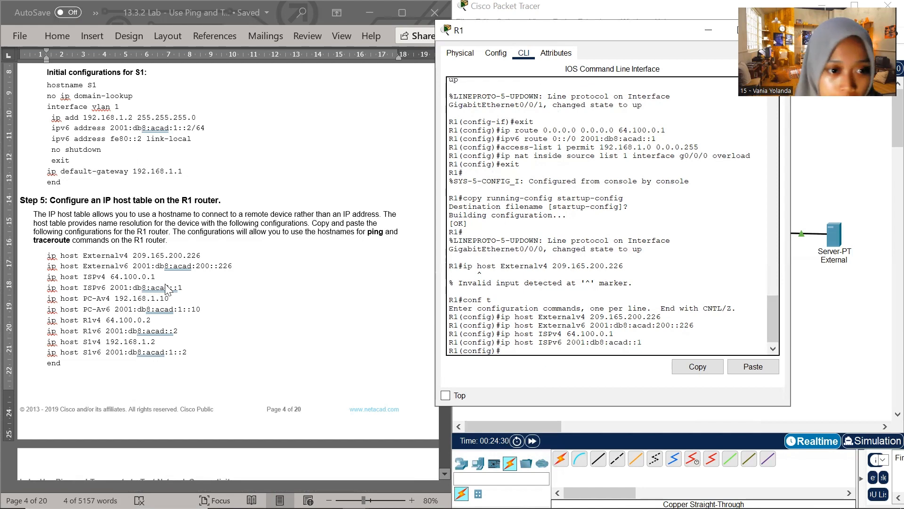
Add R1's host entries for PC-A with the document's commands ip host PC-Av4 192.168.1.10 and ip host PC-Av6 2001:db8:acad:1::10
left_click(170, 301)
left_click_drag(172, 298, 49, 304)
key("super+c")
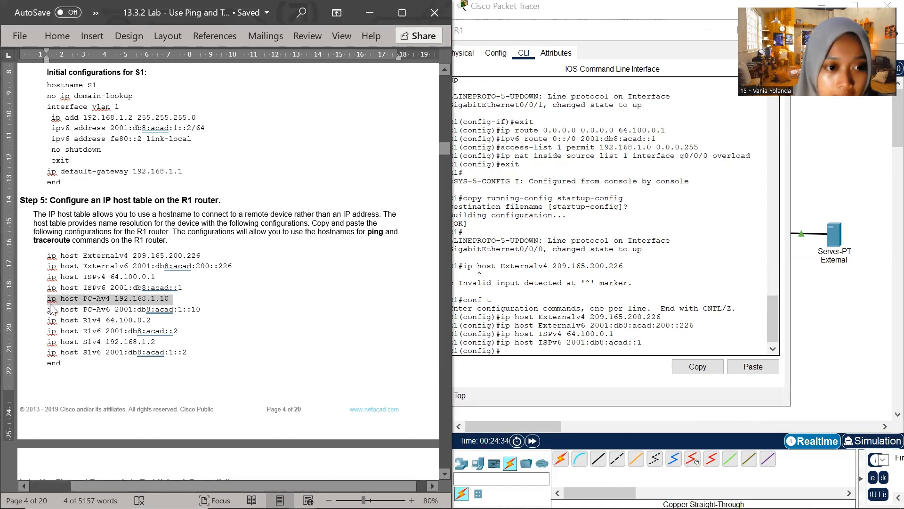
left_click(503, 349)
right_click(505, 351)
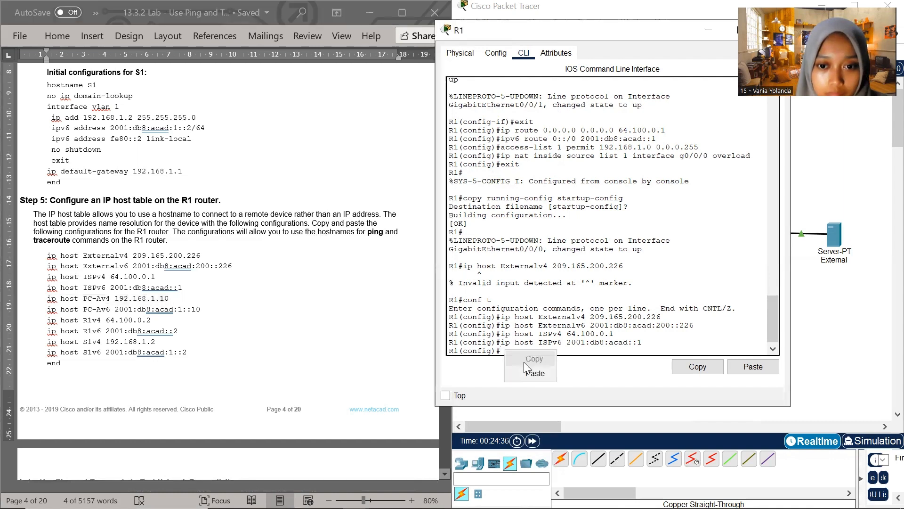
left_click(527, 372)
key("Return")
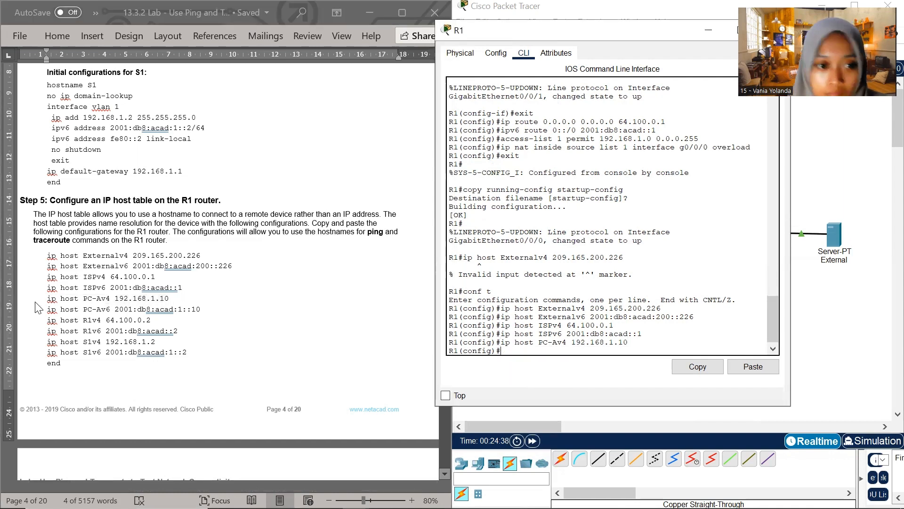
left_click(78, 303)
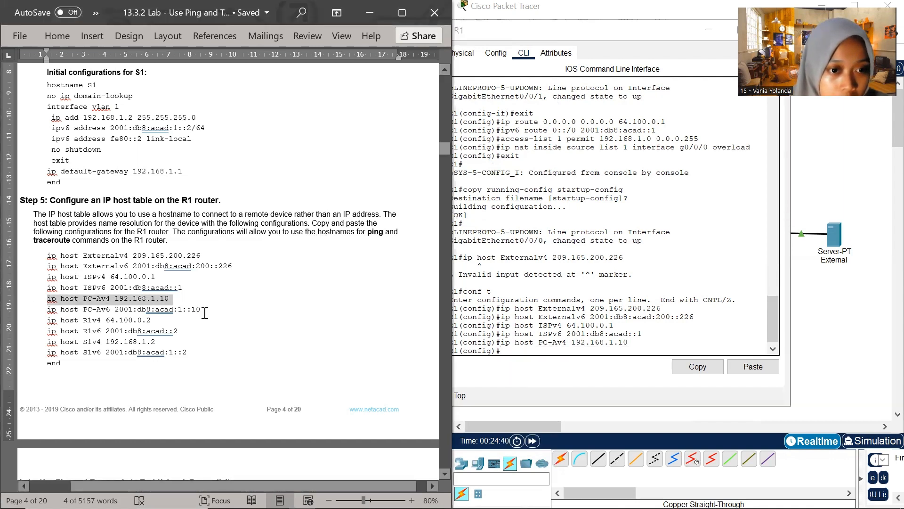
left_click_drag(205, 313, 49, 313)
key("super+c")
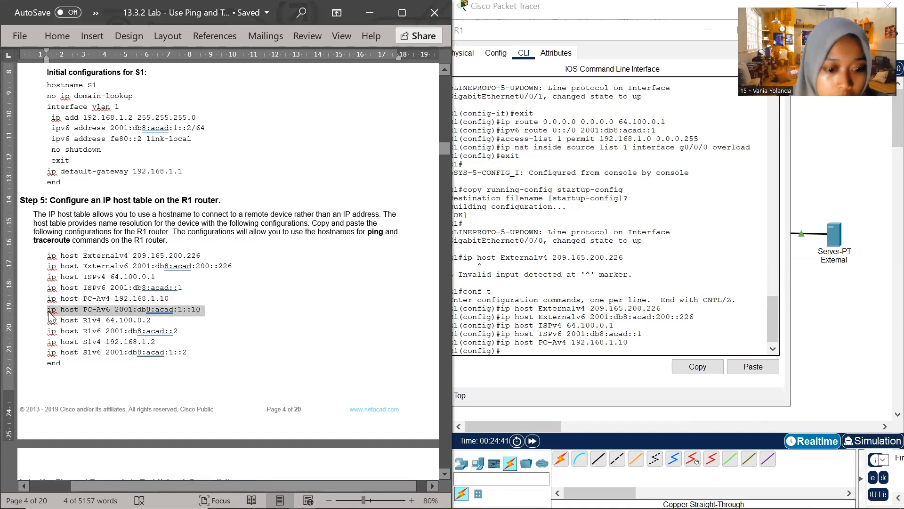
left_click(504, 351)
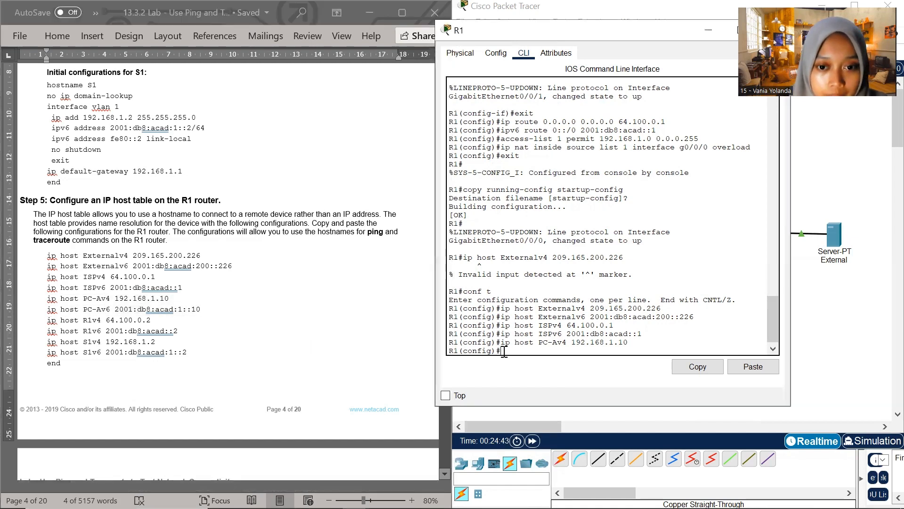
right_click(504, 351)
left_click(533, 376)
key("Return")
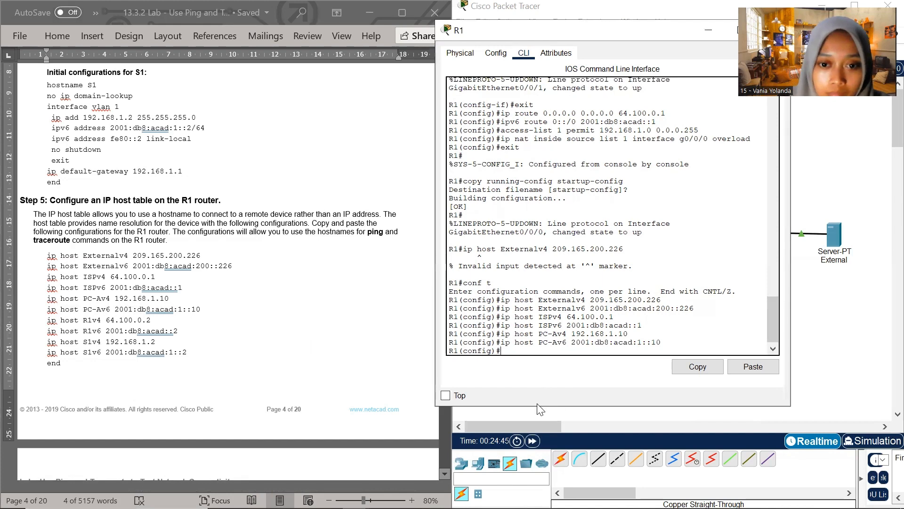
Add R1's host entries for the router itself with the document's commands ip host R1v4 64.100.0.2 and ip host R1v6 2001:db8:acad::2
left_click(169, 319)
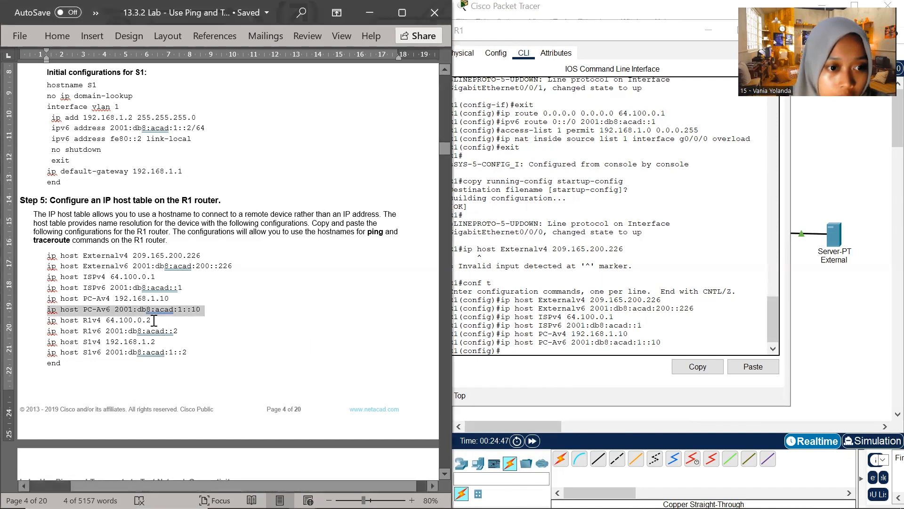
left_click_drag(152, 320, 46, 322)
key("super+c")
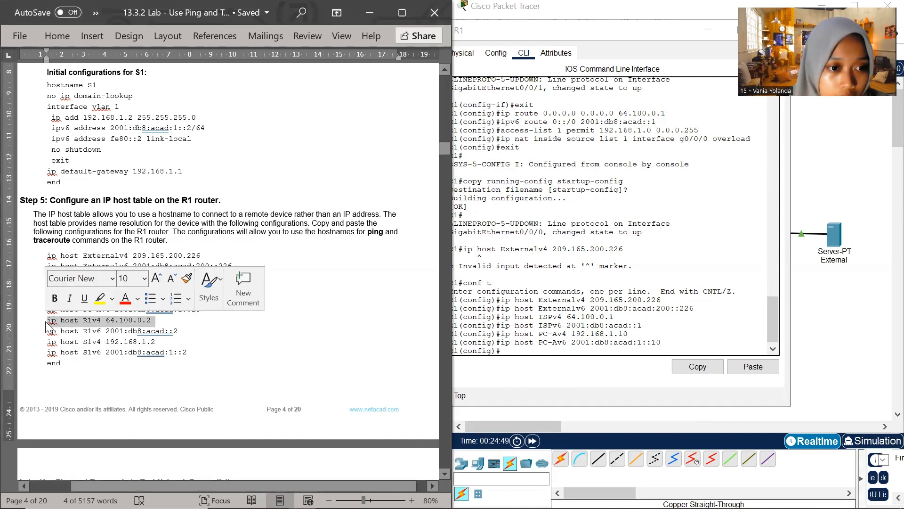
right_click(503, 351)
left_click(534, 374)
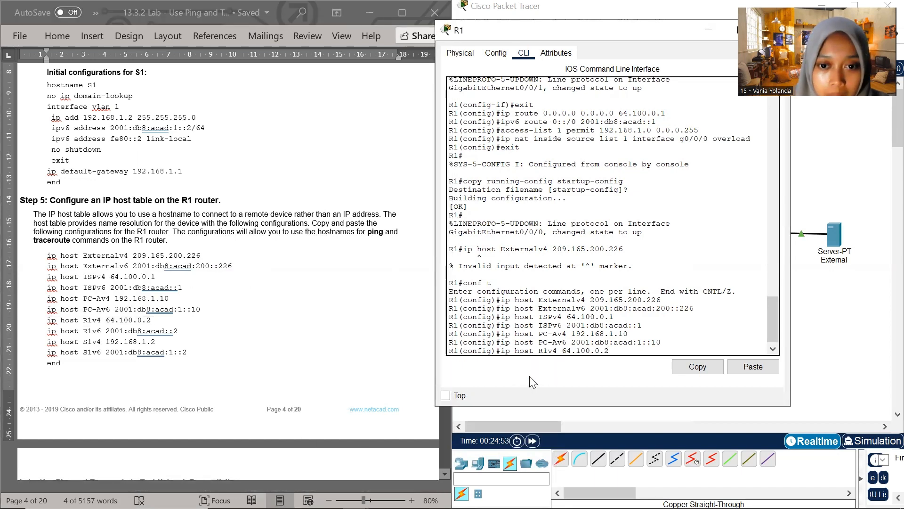
left_click(183, 318)
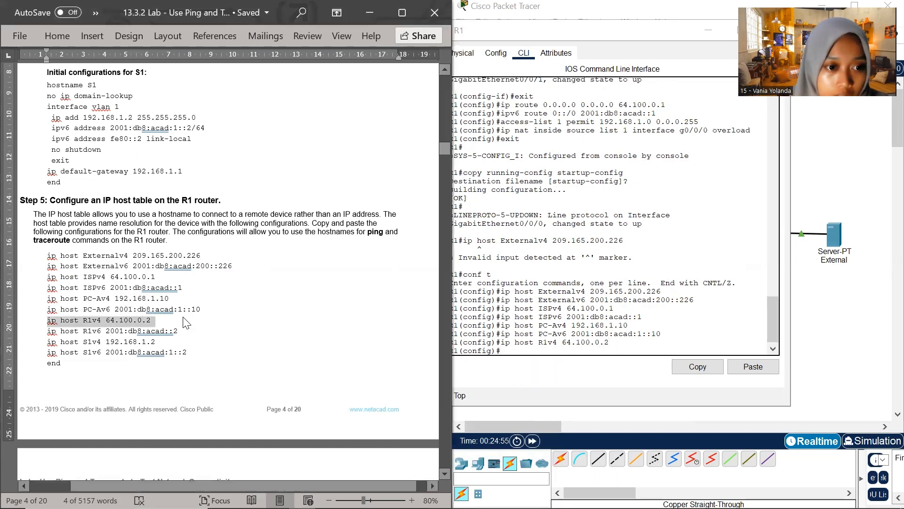
left_click_drag(177, 330, 48, 332)
key("super+c")
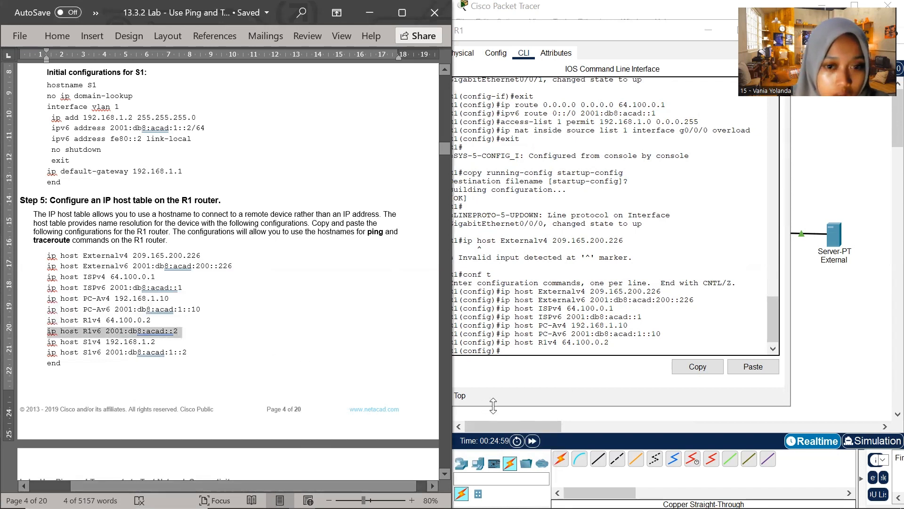
left_click(508, 348)
right_click(518, 363)
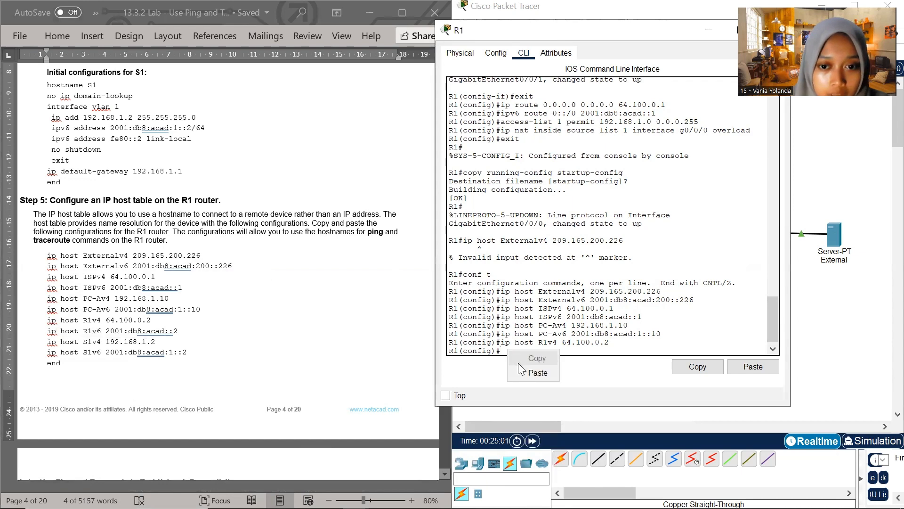
left_click(520, 374)
key("Return")
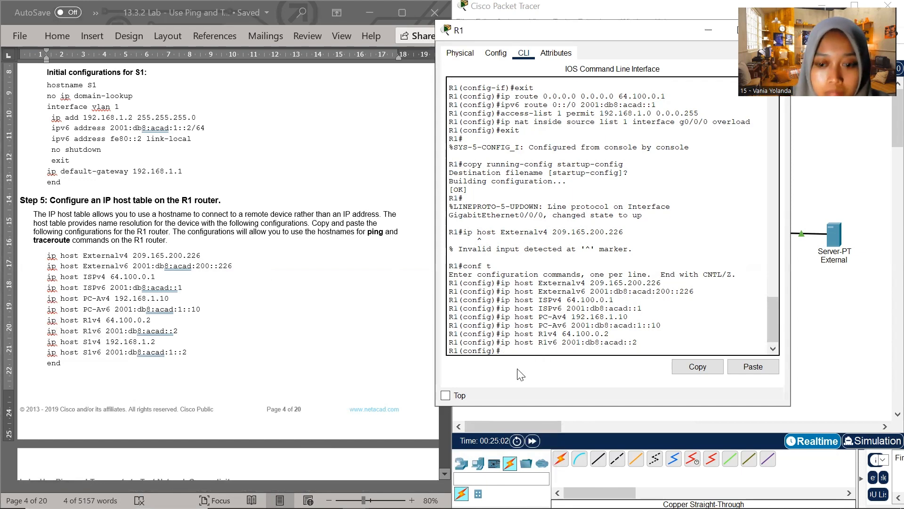
Add R1's host entries for the switch with the document's commands ip host S1v4 192.168.1.2 and ip host S1v6 2001:db8:acad:1::2
left_click(90, 333)
left_click_drag(158, 342, 48, 338)
key("super+c")
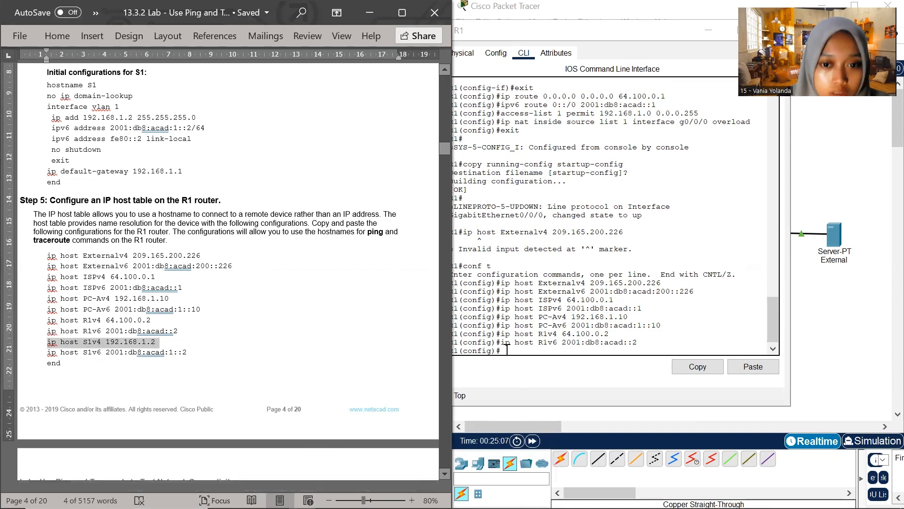
left_click(504, 348)
right_click(507, 350)
left_click(537, 373)
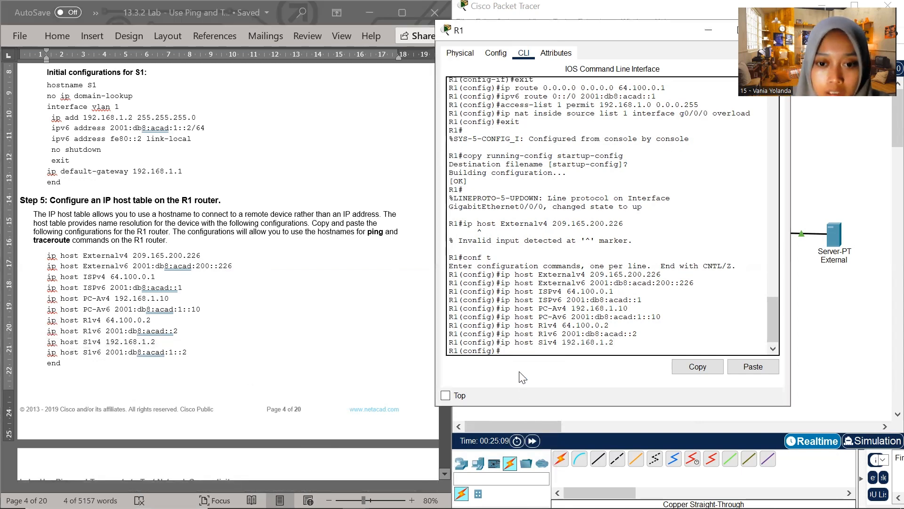
left_click(168, 349)
left_click_drag(190, 352, 44, 352)
key("super+c")
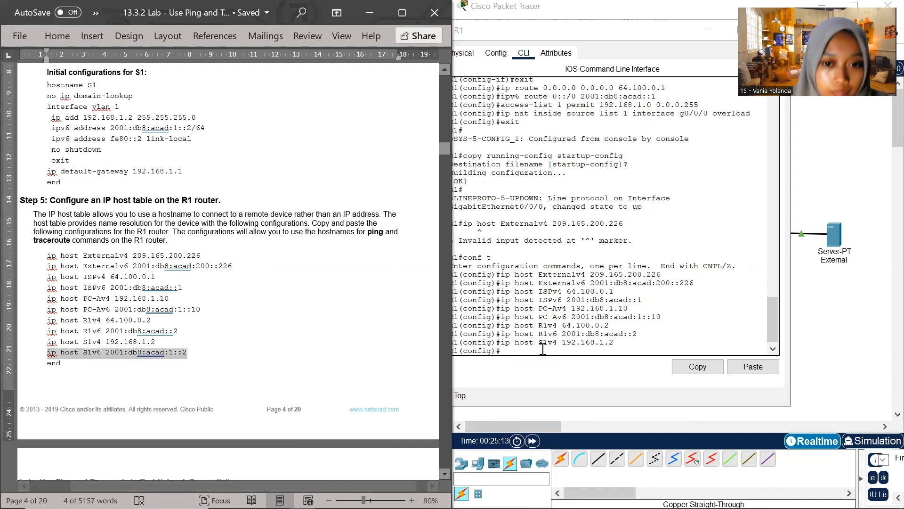
left_click(518, 351)
right_click(517, 353)
left_click(537, 373)
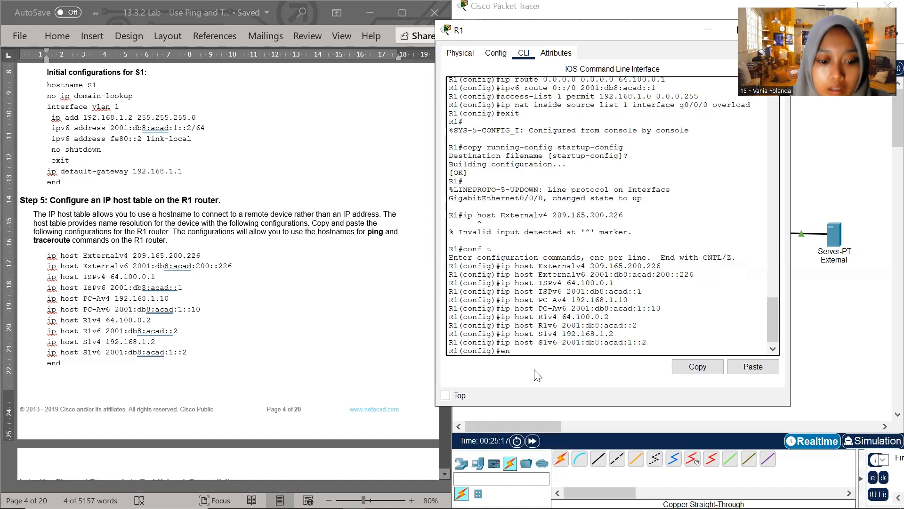
Leave R1's global configuration mode with end and return to the privileged EXEC prompt
type("end")
key("Return")
key("Return")
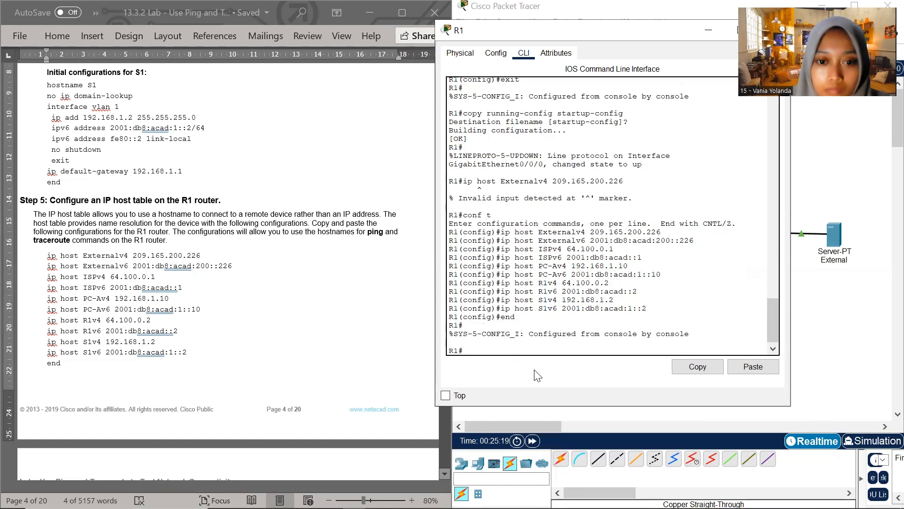
Go on to Part 2, Step 1 of the lab document and put away R1's command-line window to reveal the topology
scroll(183, 320, "down", 5)
scroll(182, 321, "down", 3)
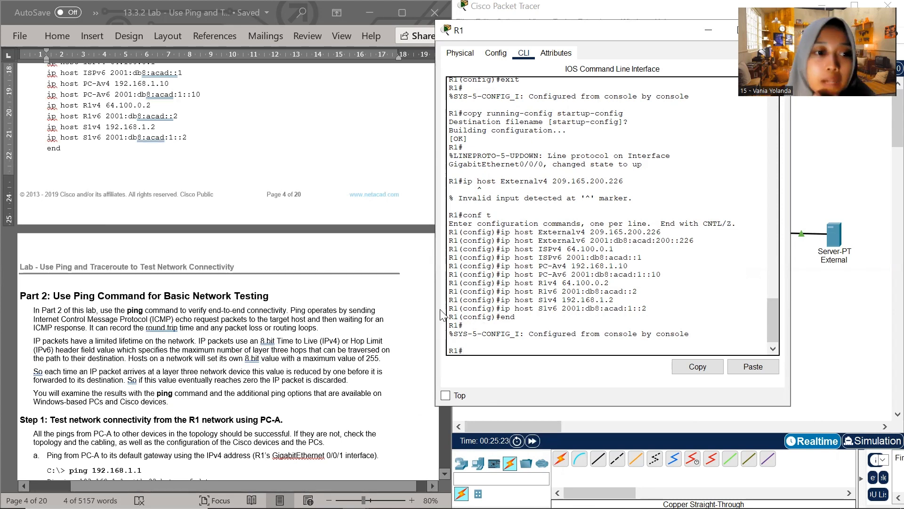
scroll(131, 349, "down", 1)
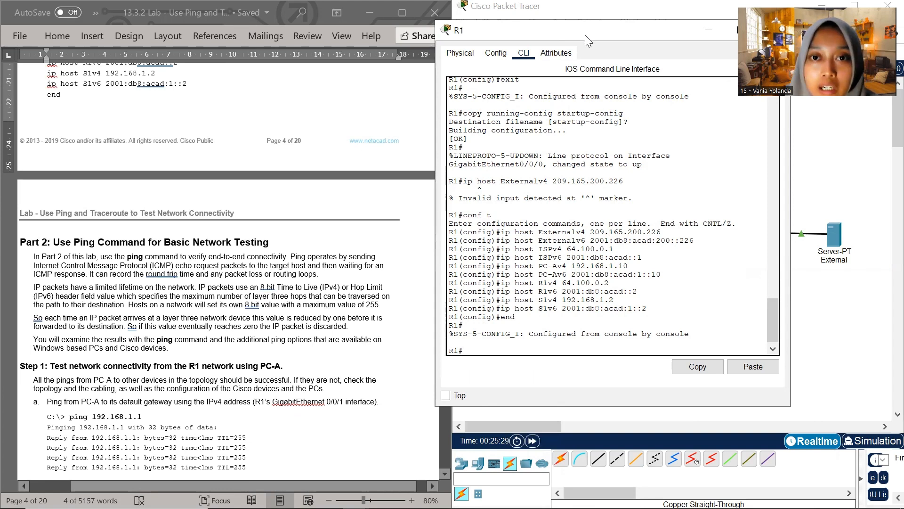
left_click_drag(585, 35, 459, 88)
left_click(579, 83)
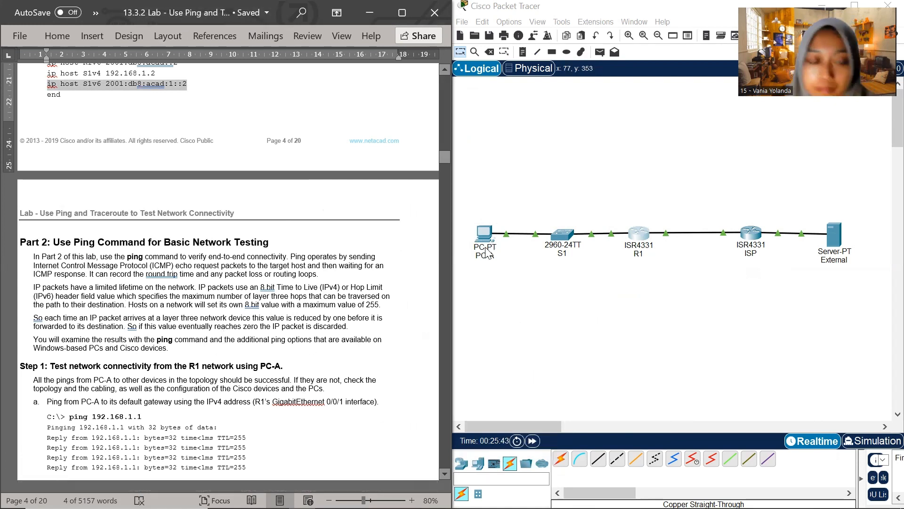
Return to the addressing table in the lab document and open the Command Prompt on PC-A
scroll(343, 218, "up", 15)
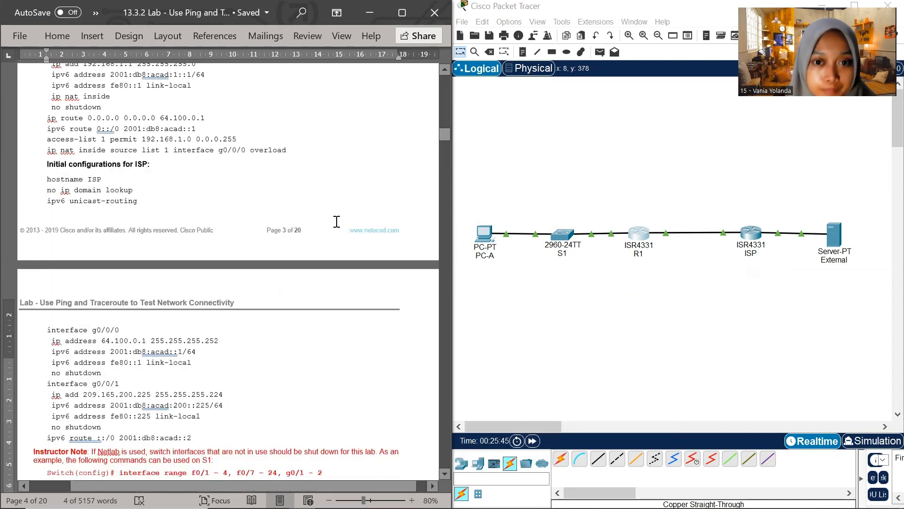
scroll(331, 224, "up", 15)
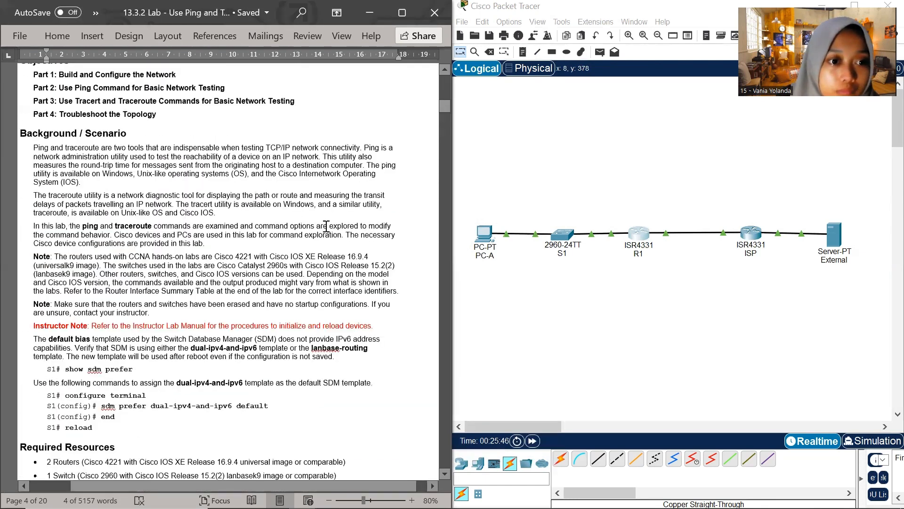
scroll(326, 226, "up", 10)
left_click(490, 239)
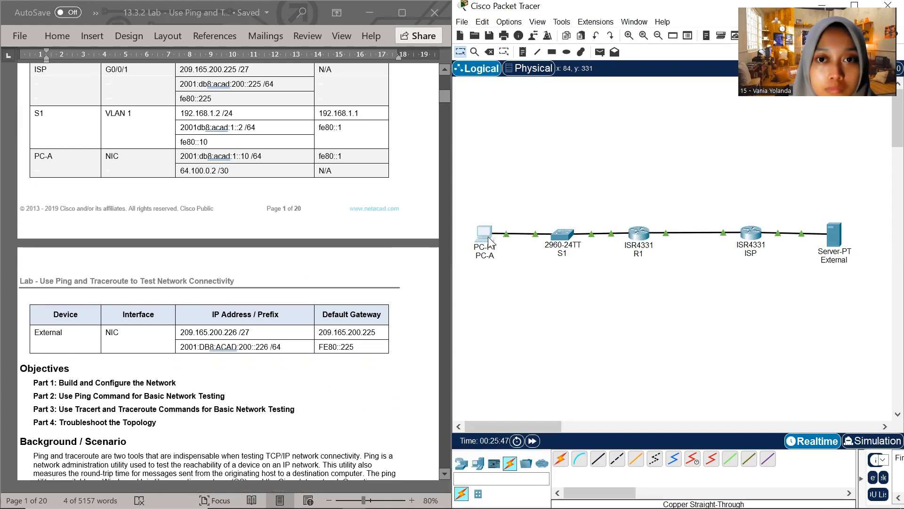
left_click(489, 241)
left_click(658, 80)
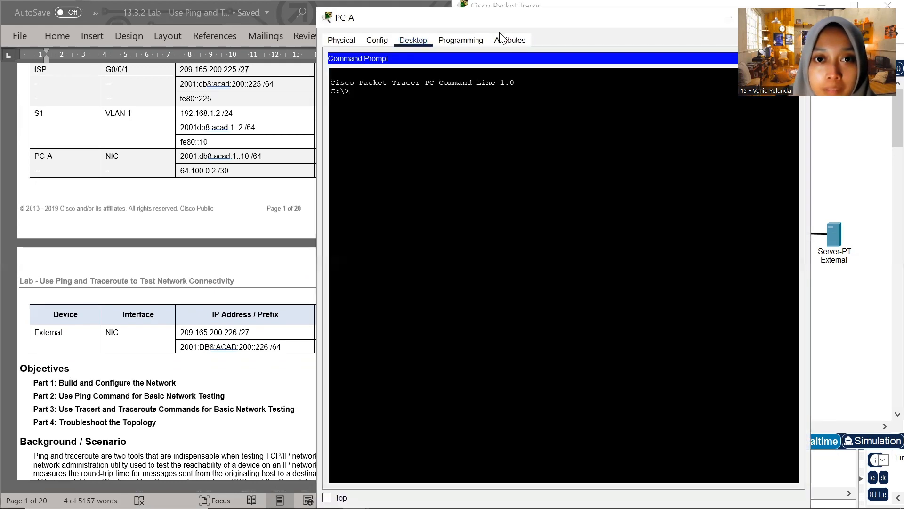
Ping the External server from PC-A at 209.165.200.226, copying the address from the lab document's addressing table
left_click(189, 335)
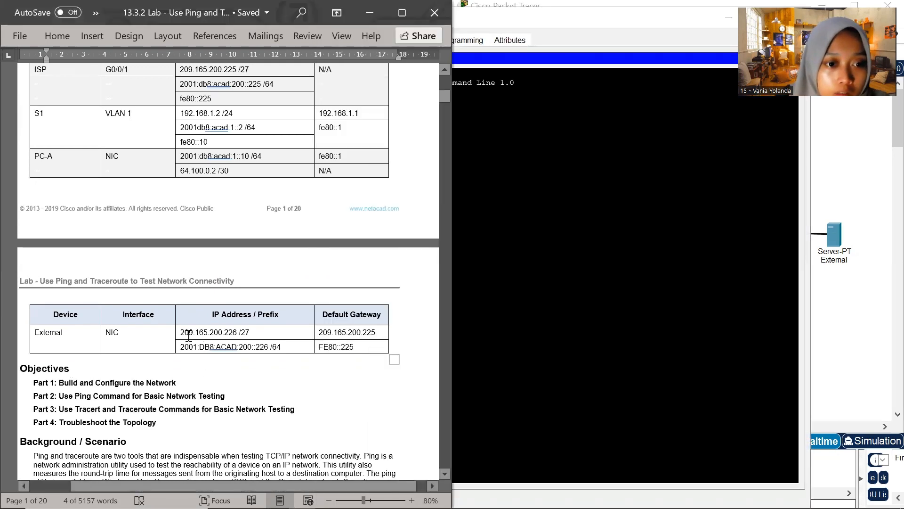
left_click_drag(183, 332, 239, 333)
key("super+c")
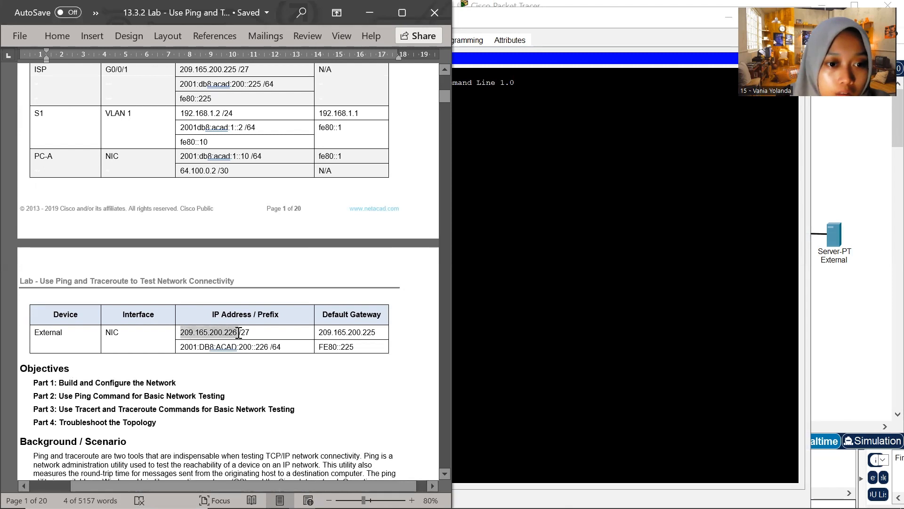
key("alt+Tab")
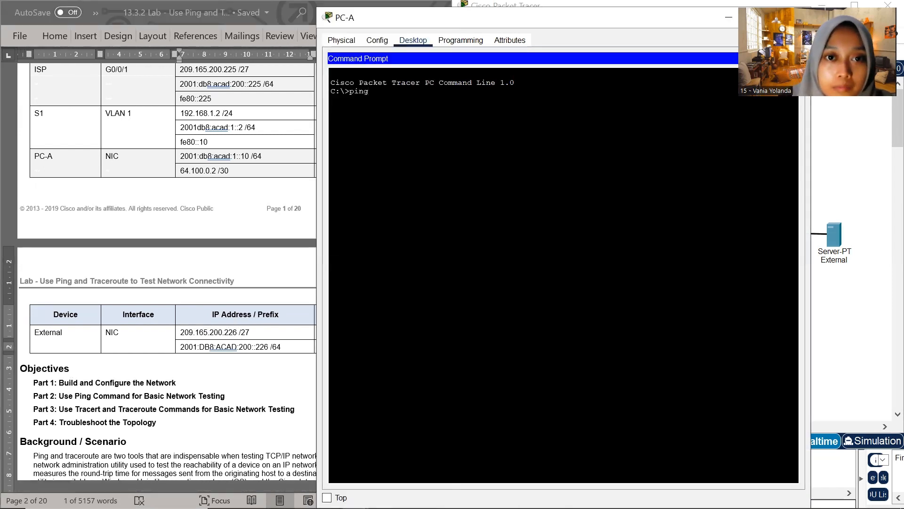
right_click(375, 90)
left_click(406, 114)
key("Return")
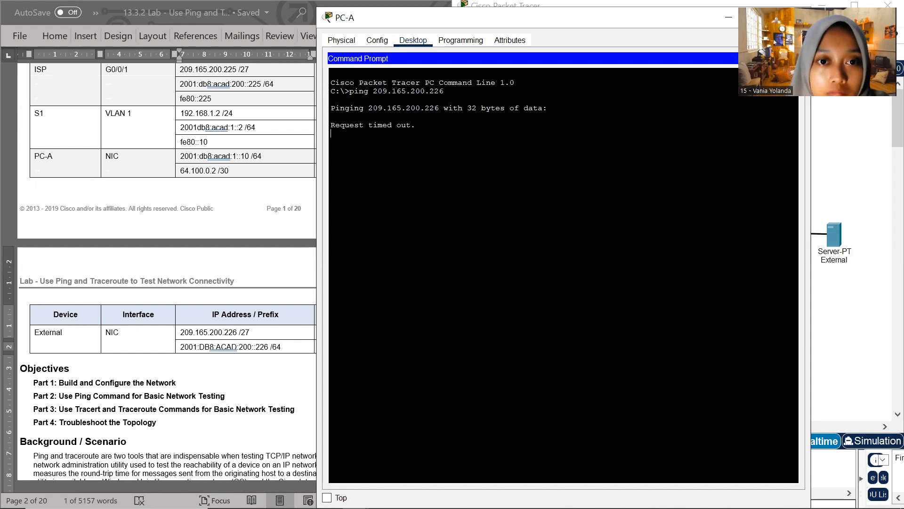
left_click(356, 21)
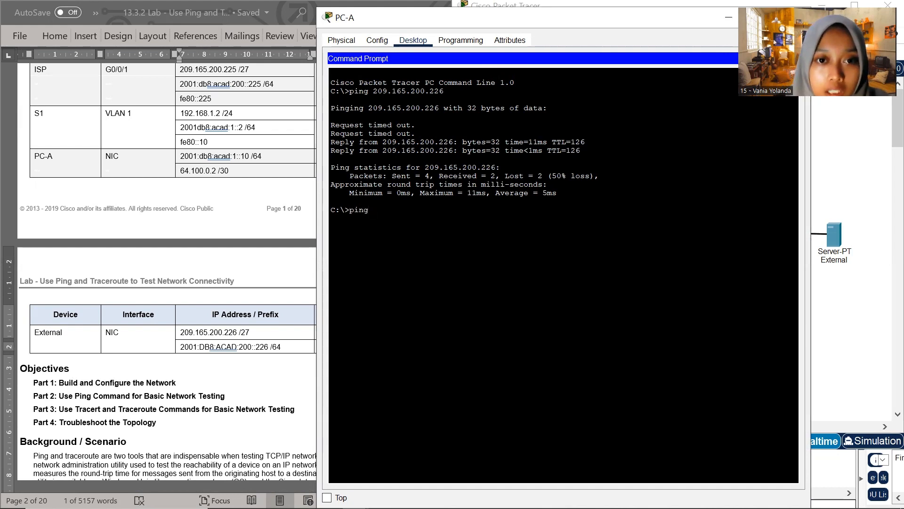
Repeat the ping from PC-A to the External server at 209.165.200.226
right_click(381, 211)
left_click(411, 234)
key("Return")
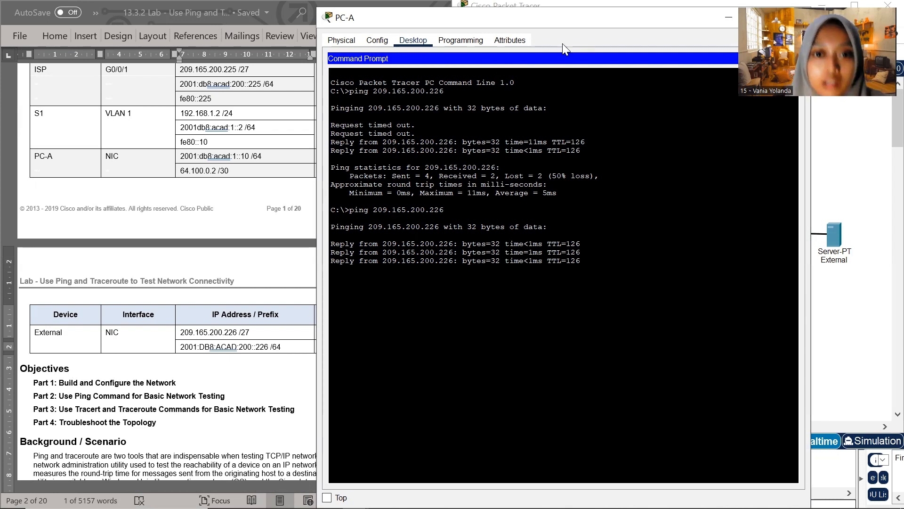
Uncover the addressing table beside PC-A's window and copy R1's G0/0/1 IPv4 address 192.168.1.1
left_click_drag(575, 29, 648, 45)
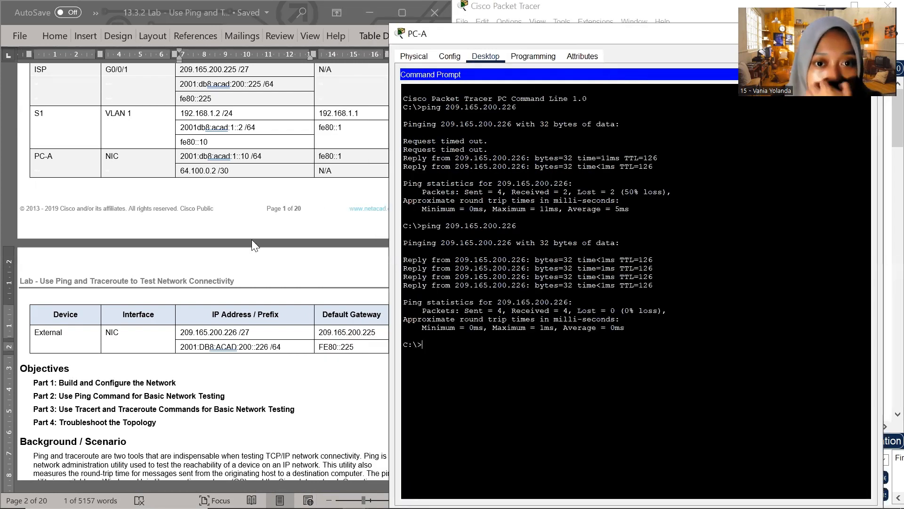
scroll(117, 334, "up", 4)
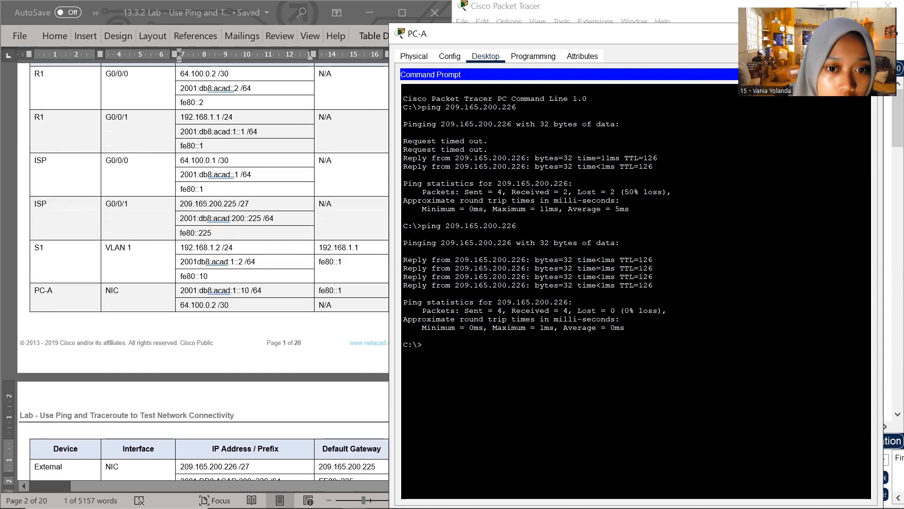
scroll(215, 128, "up", 1)
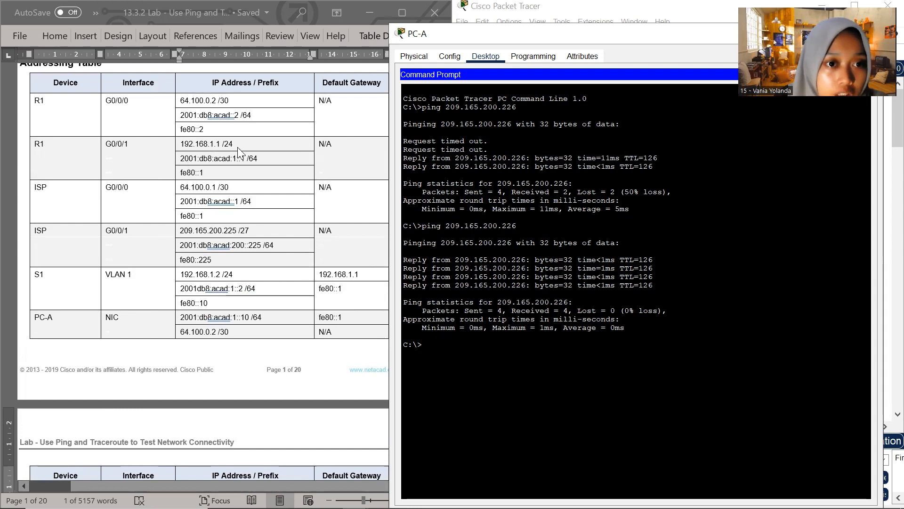
left_click(219, 147)
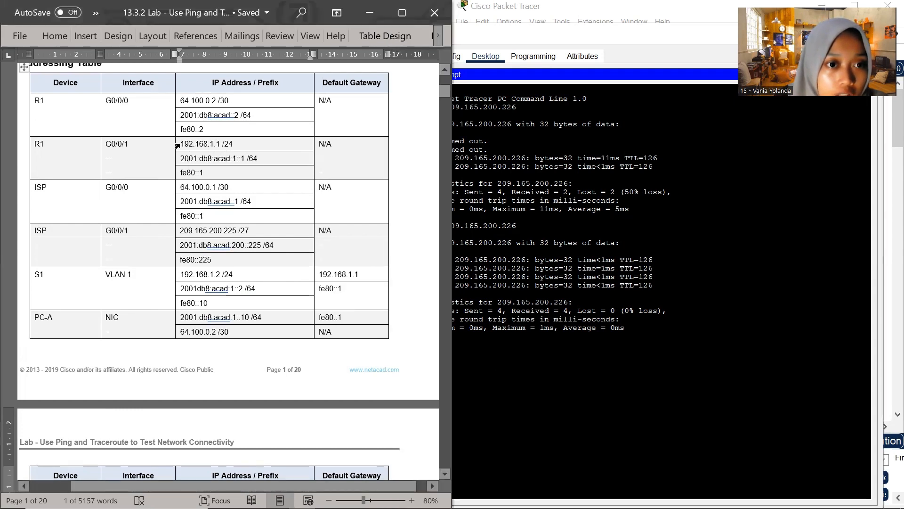
left_click(178, 146)
left_click(184, 144)
left_click_drag(182, 144, 223, 144)
key("super+c")
Ping the default gateway 192.168.1.1 from PC-A's Command Prompt
left_click(487, 301)
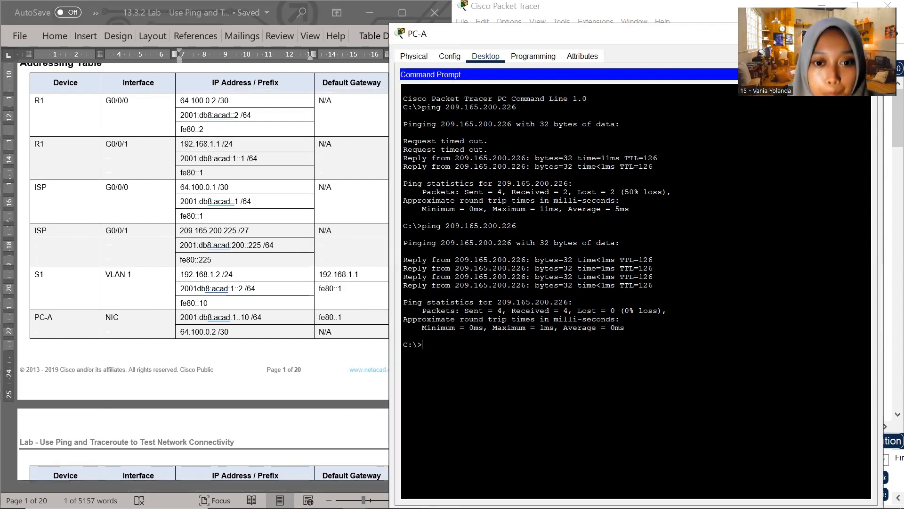
right_click(426, 347)
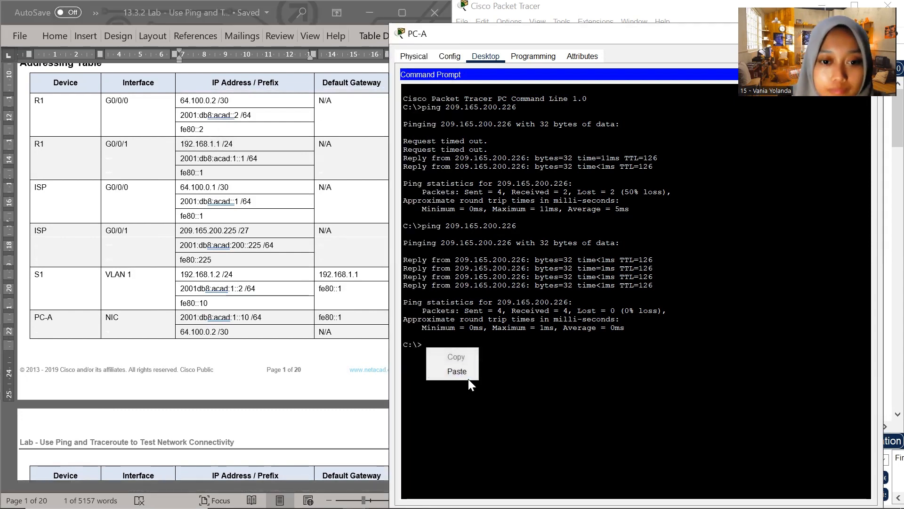
left_click(504, 382)
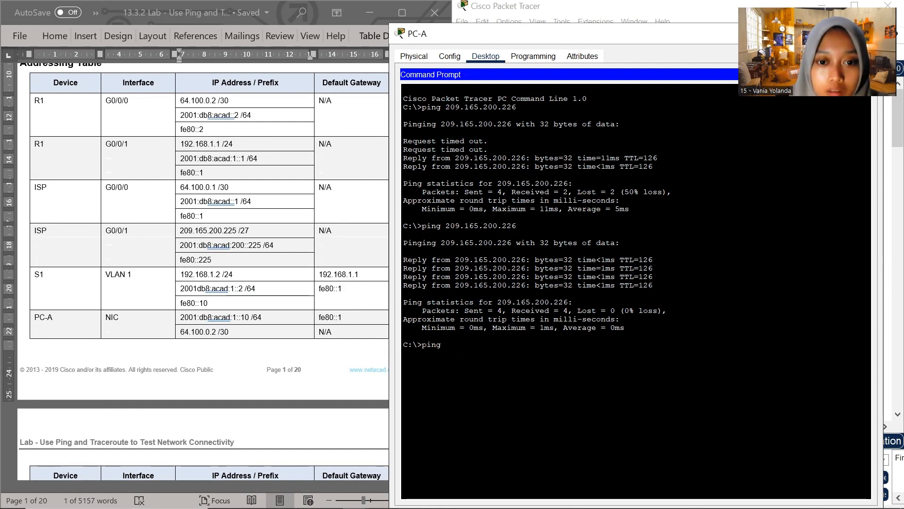
type("ping")
right_click(451, 347)
left_click(485, 373)
key("Return")
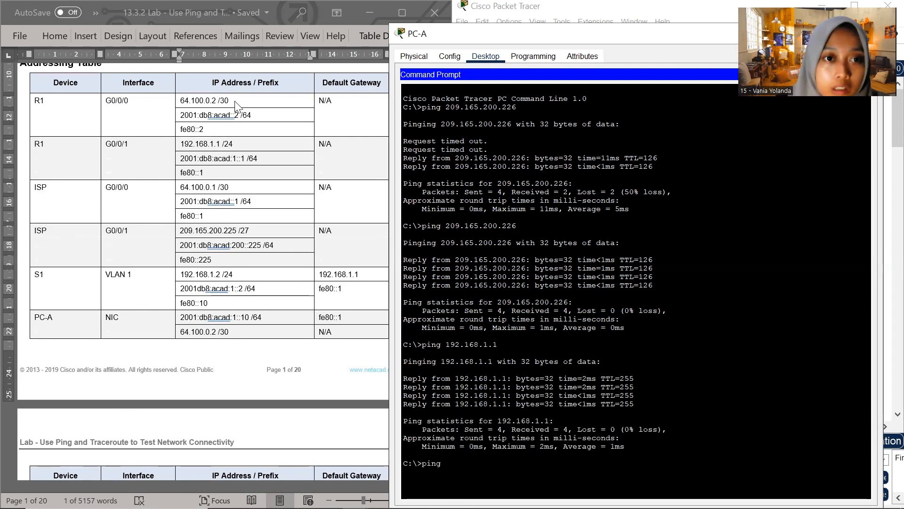
Ping R1's G0/0/1 IPv6 address 2001:db8:acad:1::1 from PC-A, copying the address from the addressing table
left_click(201, 97)
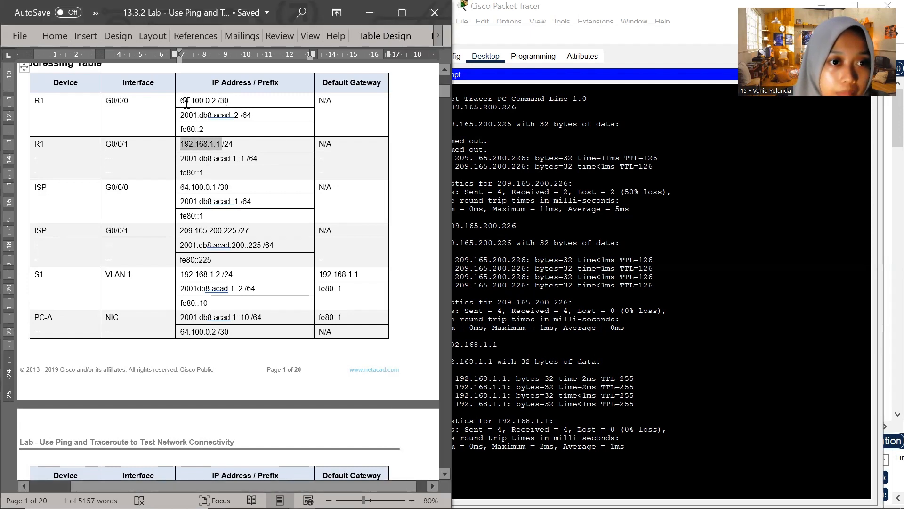
left_click(178, 104)
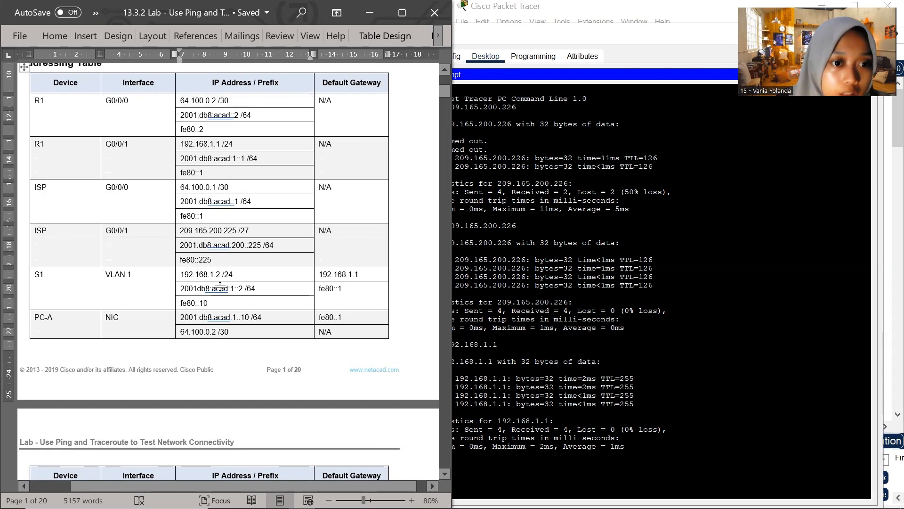
scroll(221, 324, "down", 3)
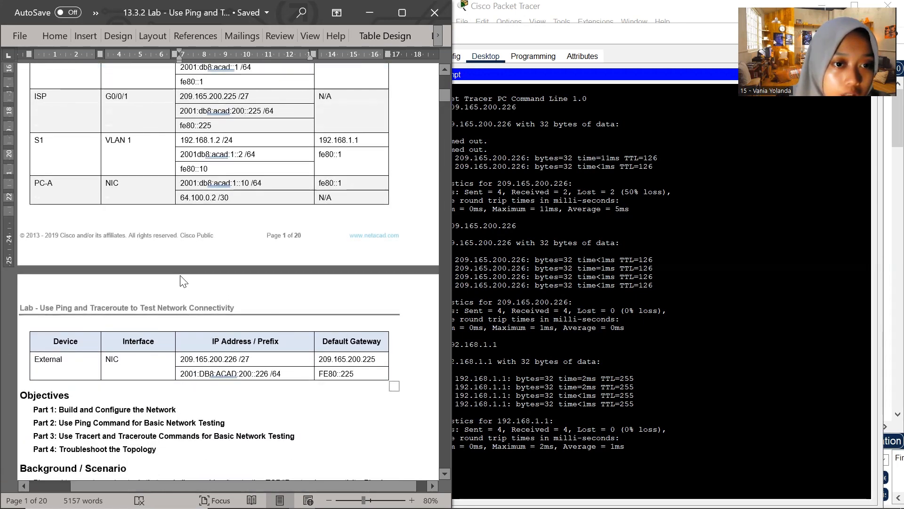
scroll(185, 281, "up", 5)
scroll(208, 262, "up", 1)
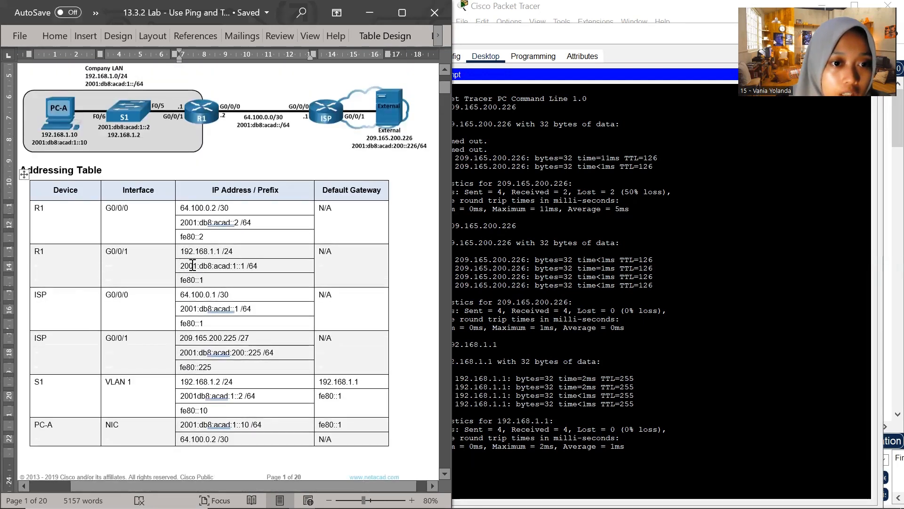
left_click_drag(193, 265, 246, 266)
key("super+c")
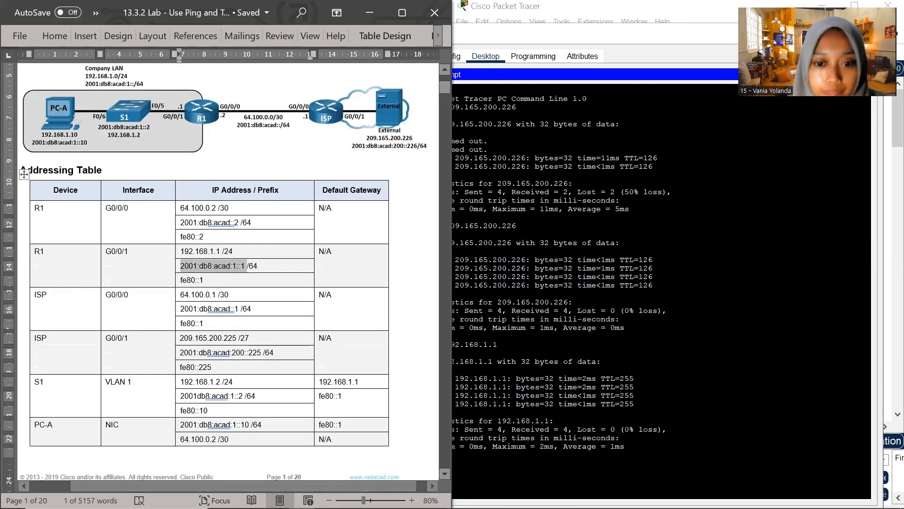
left_click(494, 455)
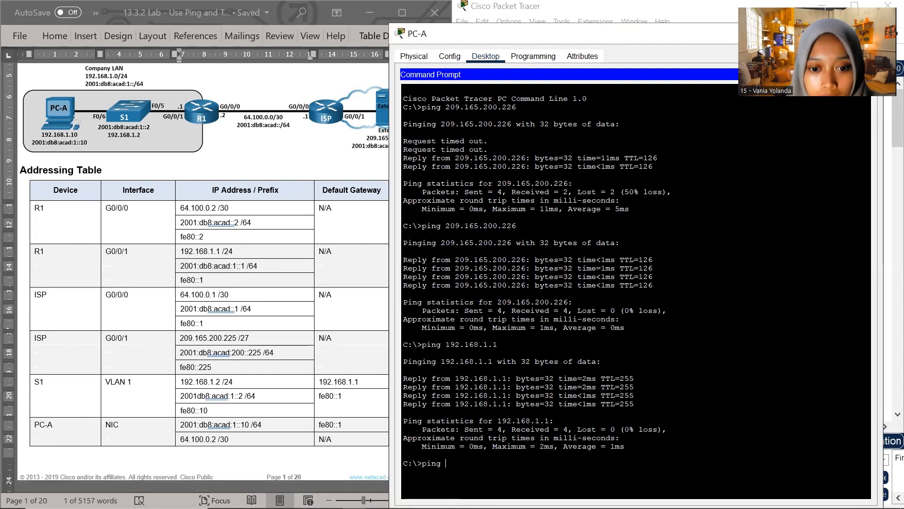
right_click(456, 467)
left_click(477, 486)
key("Return")
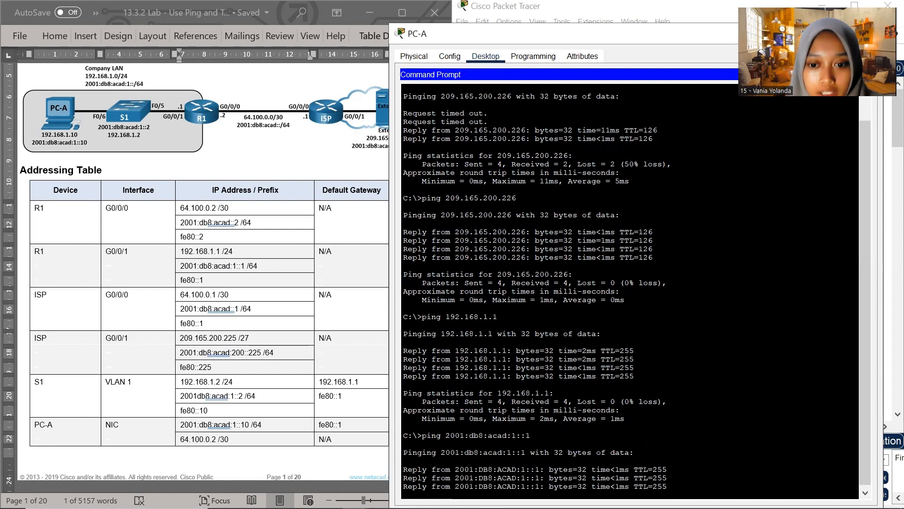
Enlarge PC-A's Command Prompt window to view the ping output, restore it, and put it away to reveal the topology
double_click(633, 29)
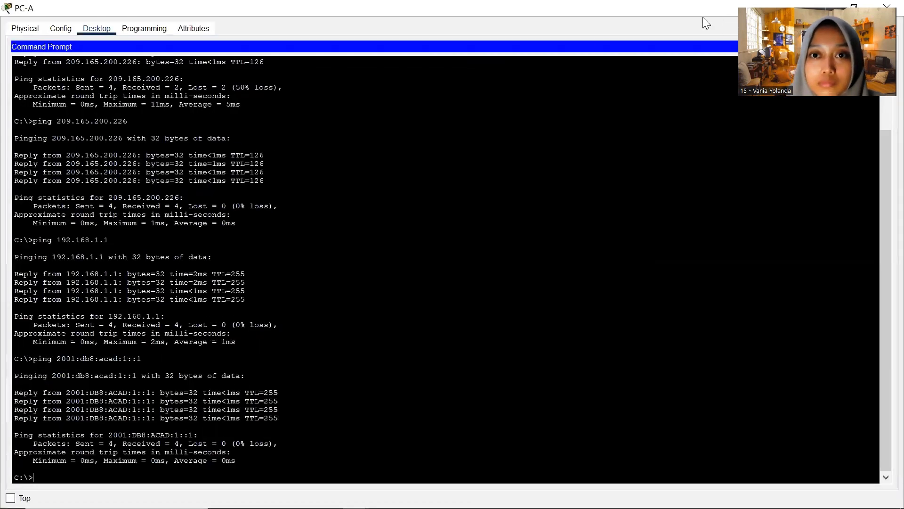
left_click_drag(597, 10, 650, 84)
left_click_drag(587, 74, 524, 57)
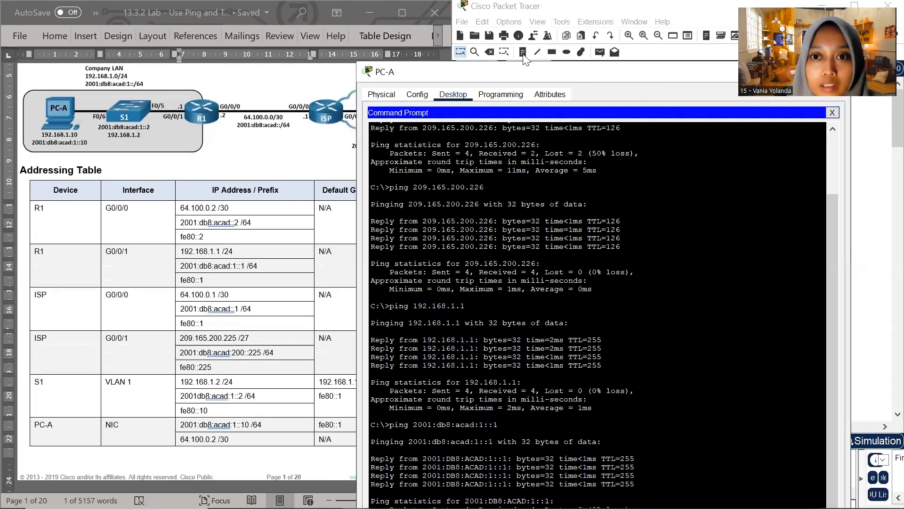
left_click(621, 53)
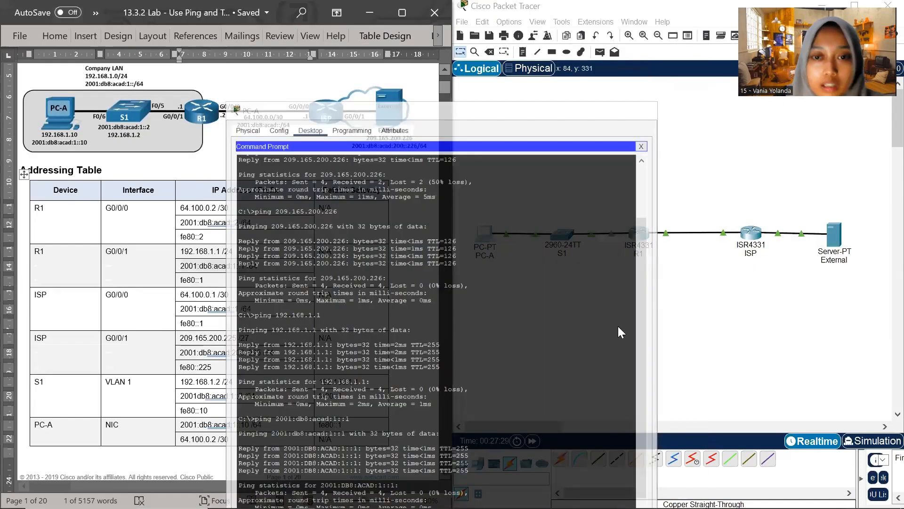
Return to Part 2, Step 1 of the lab document and examine its instructions for pinging the default gateway from PC-A
scroll(304, 257, "down", 20)
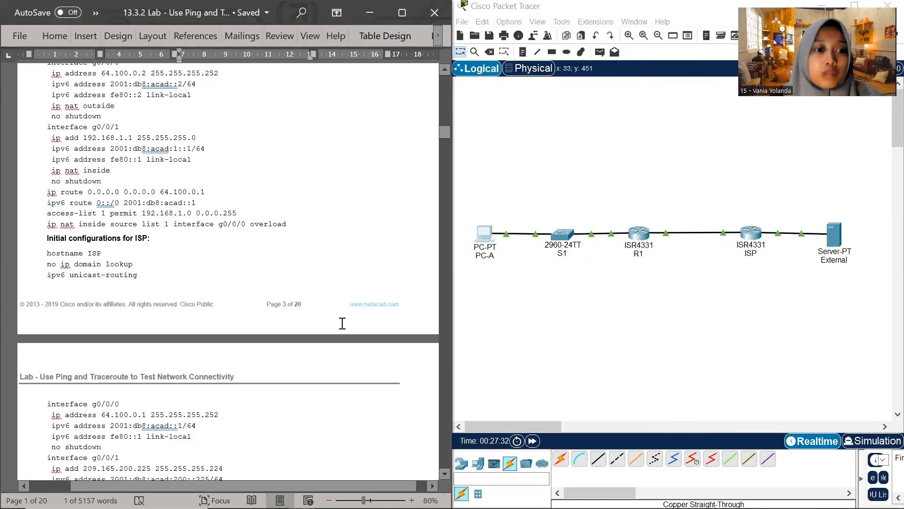
scroll(329, 348, "down", 20)
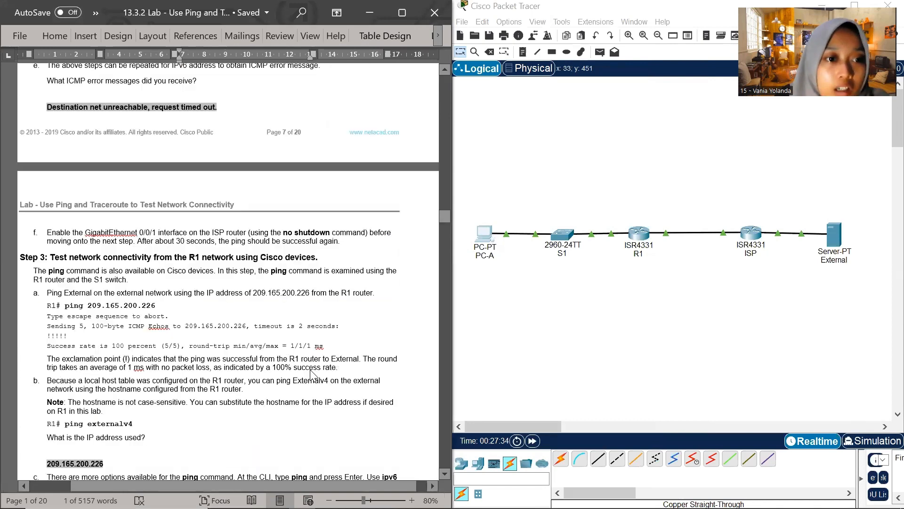
scroll(309, 368, "up", 15)
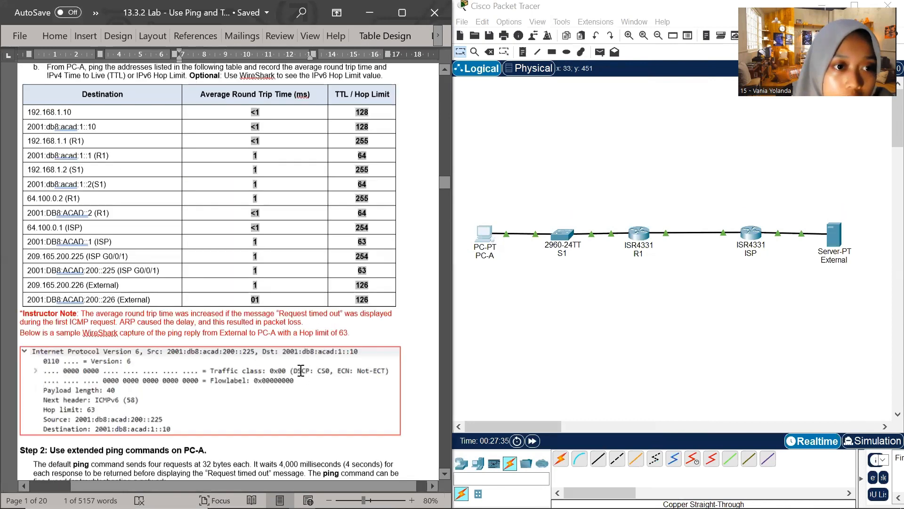
scroll(301, 370, "up", 15)
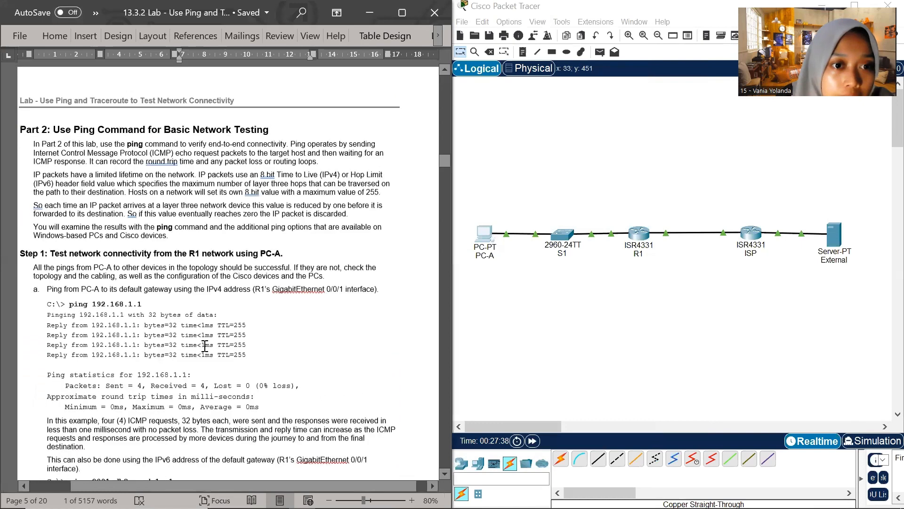
scroll(205, 346, "up", 1)
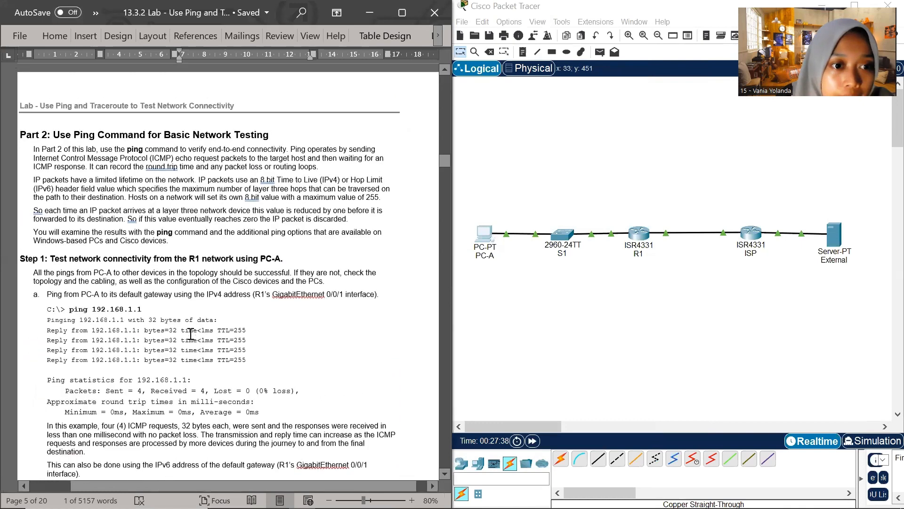
left_click(110, 30)
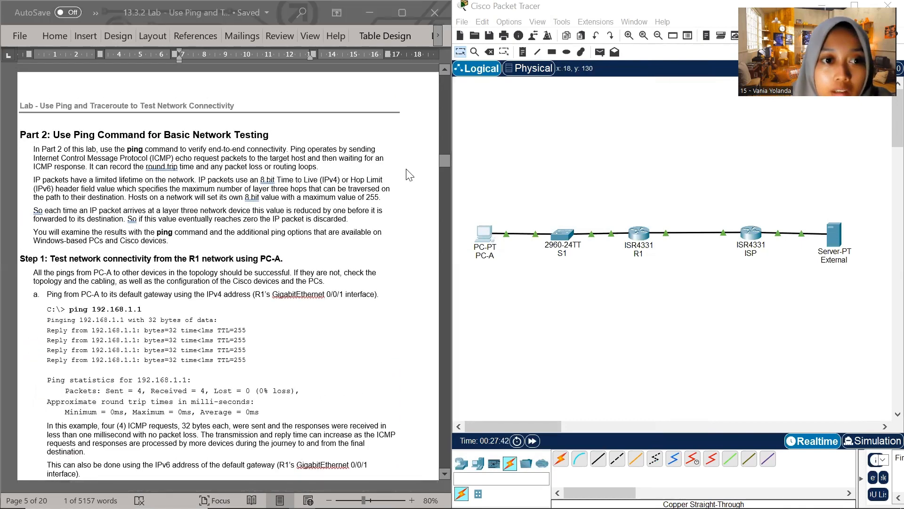
left_click(362, 144)
scroll(281, 238, "down", 2)
scroll(281, 238, "down", 2)
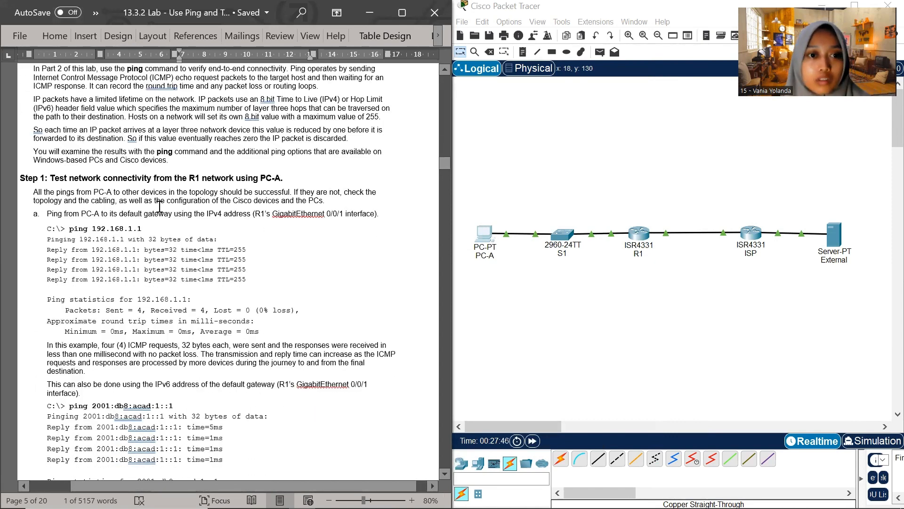
scroll(179, 221, "up", 1)
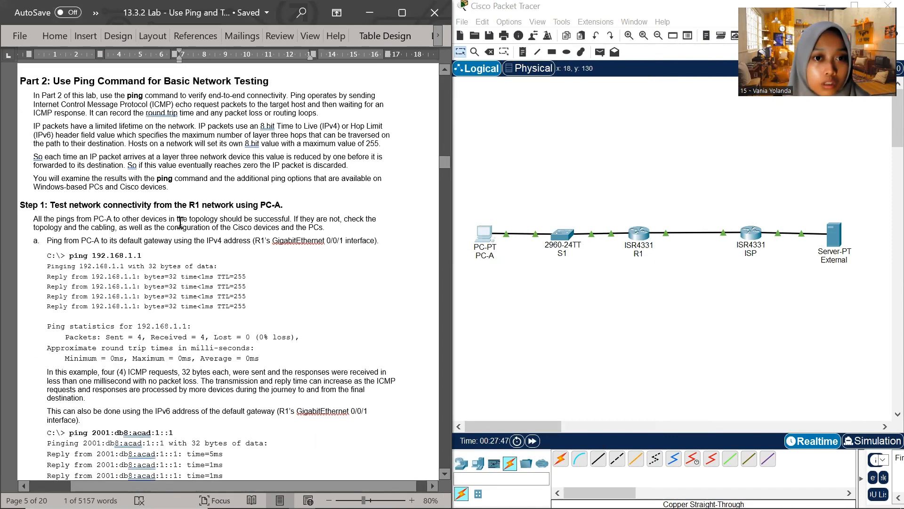
scroll(181, 222, "down", 2)
scroll(181, 223, "down", 1)
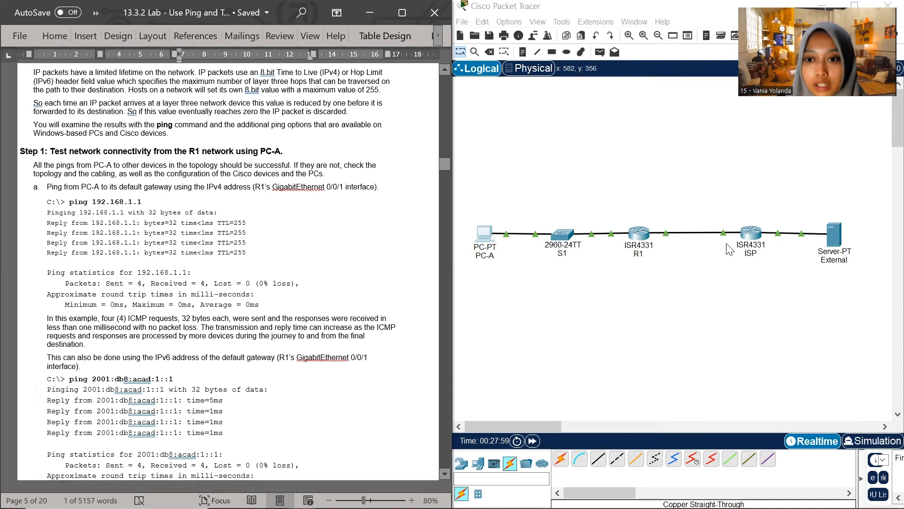
Open R1's command line, then shrink and move its window so the lab document's ping instructions stay readable beside it
left_click(642, 234)
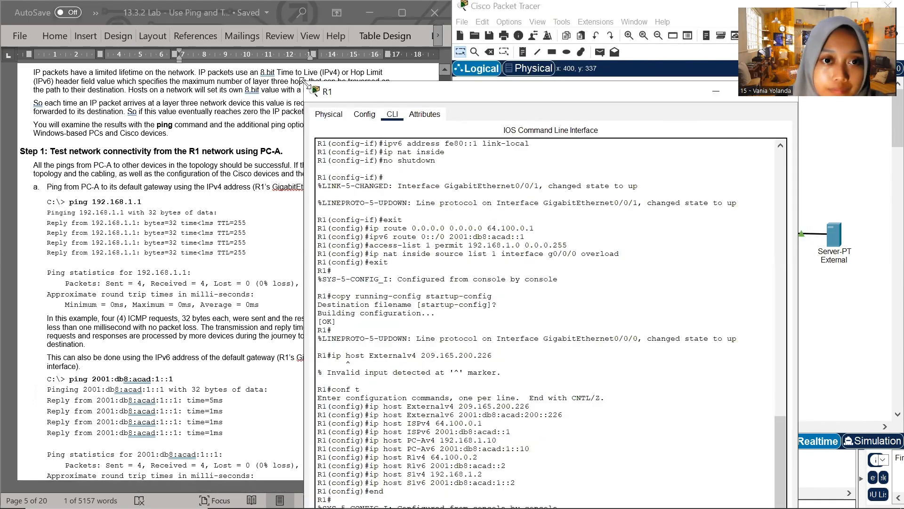
left_click_drag(304, 83, 442, 146)
left_click_drag(596, 162, 587, 62)
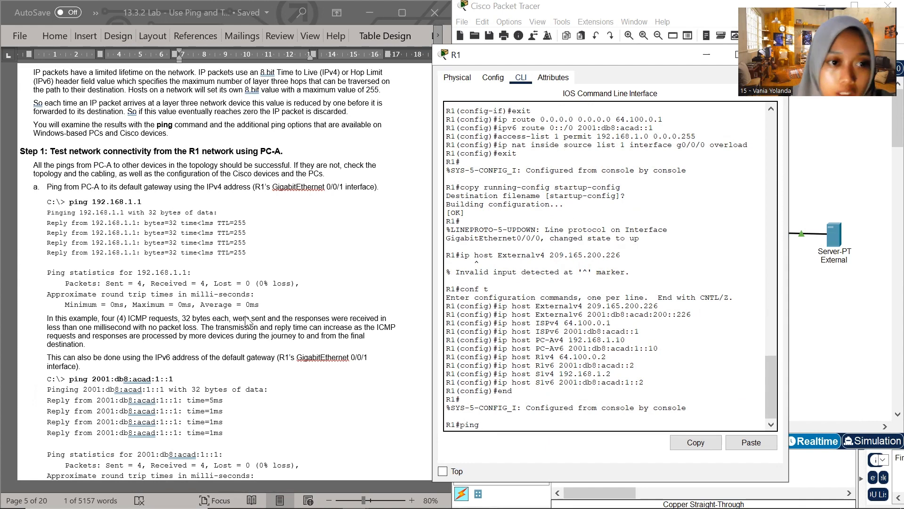
Look through the lab document's addressing table and Part 2, Step 1 for the address to ping from R1
scroll(249, 320, "up", 15)
scroll(256, 288, "up", 15)
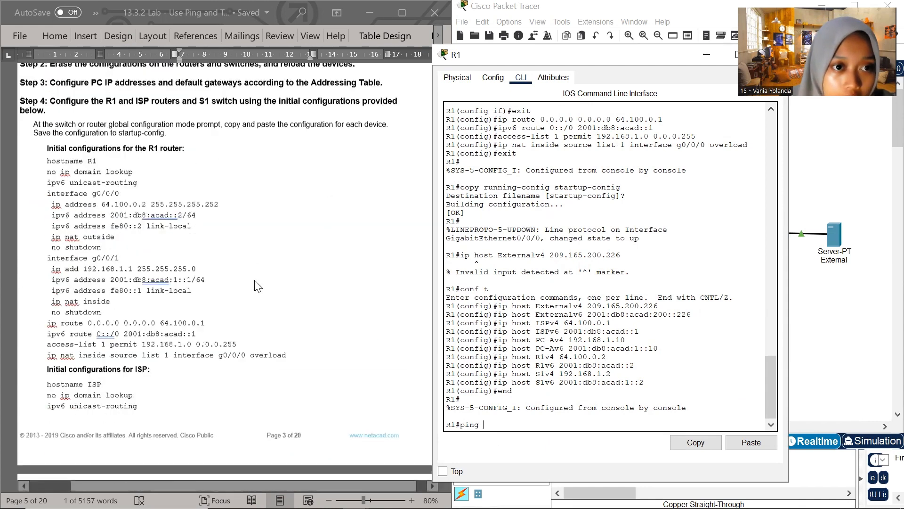
scroll(254, 278, "up", 5)
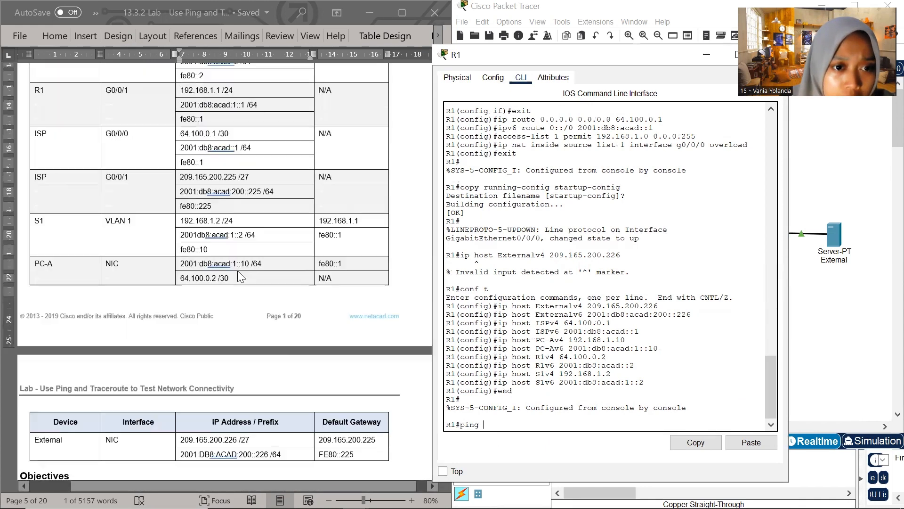
scroll(215, 290, "down", 2)
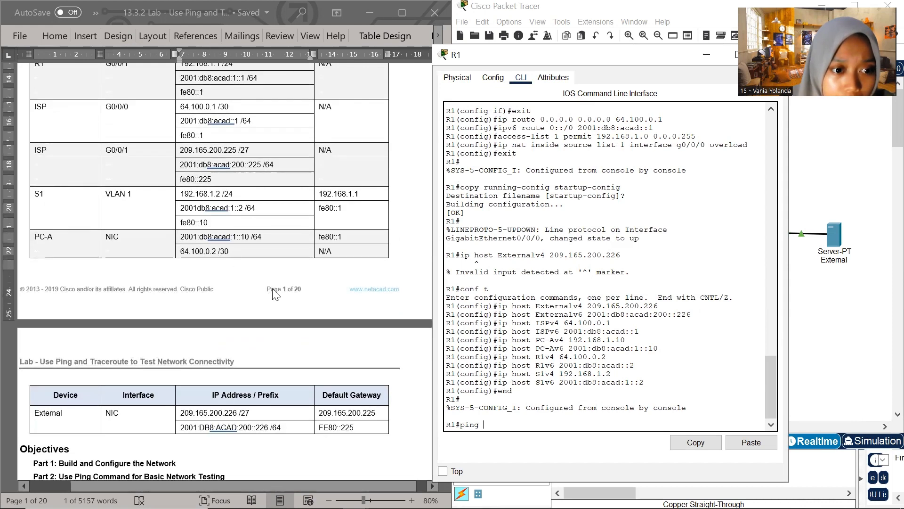
scroll(273, 296, "down", 5)
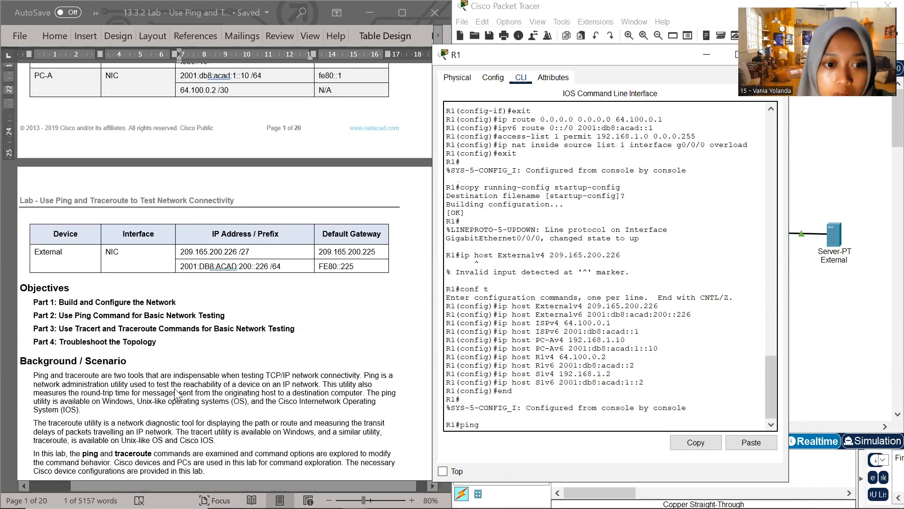
scroll(174, 395, "down", 20)
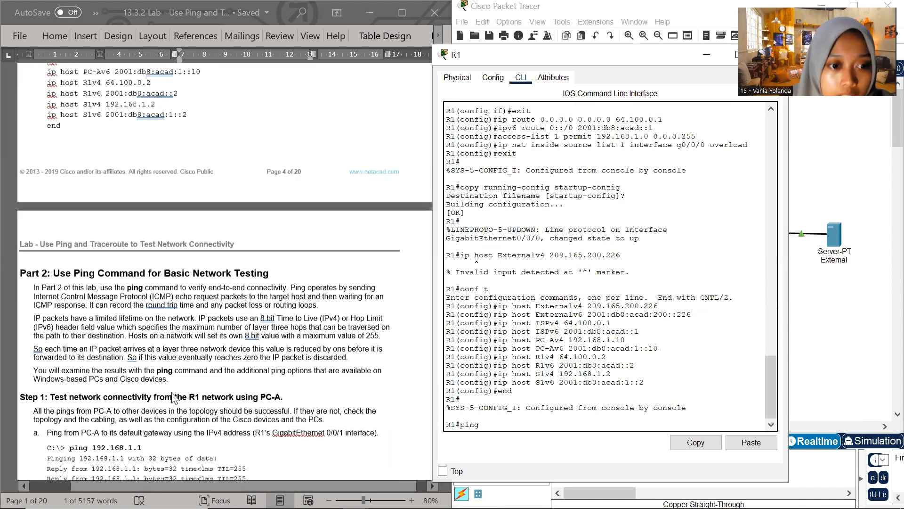
scroll(174, 403, "down", 8)
scroll(174, 403, "down", 4)
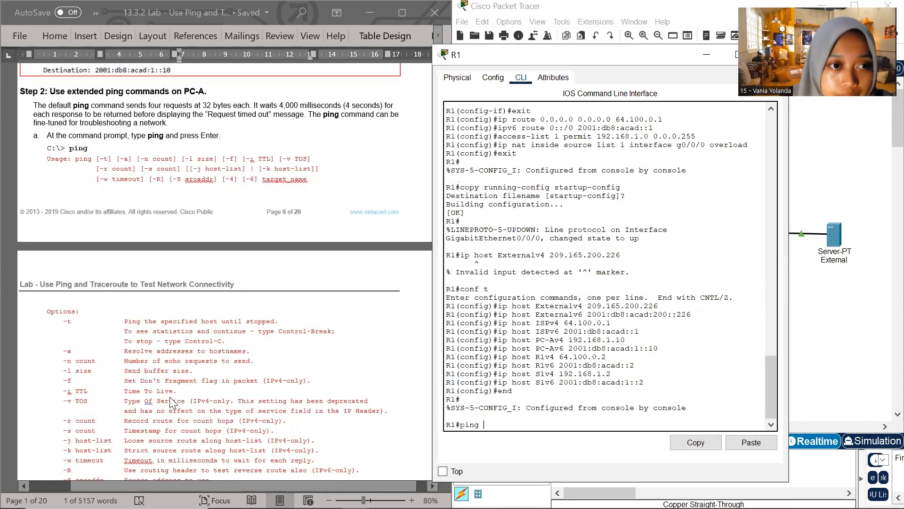
scroll(173, 402, "up", 10)
scroll(172, 403, "up", 4)
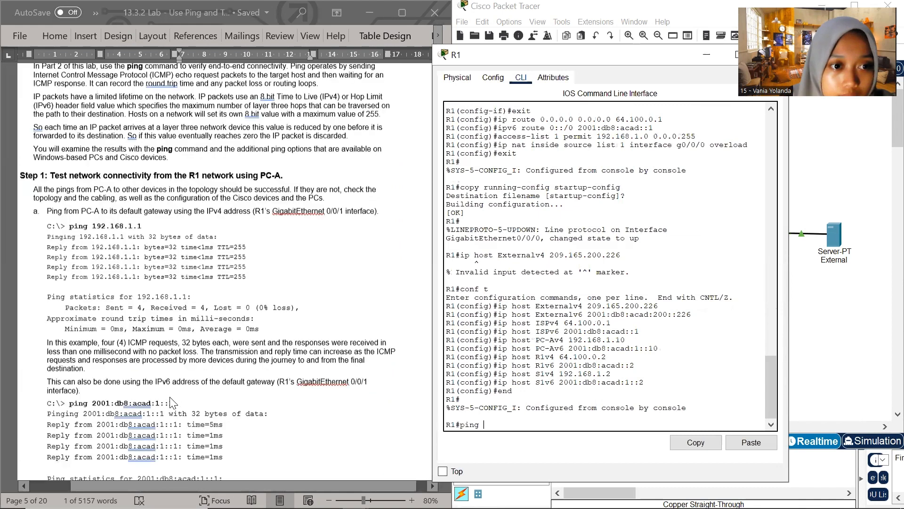
Ping 192.168.1.1 from R1's command line, copying the address from Step 1a of the lab document
left_click(170, 246)
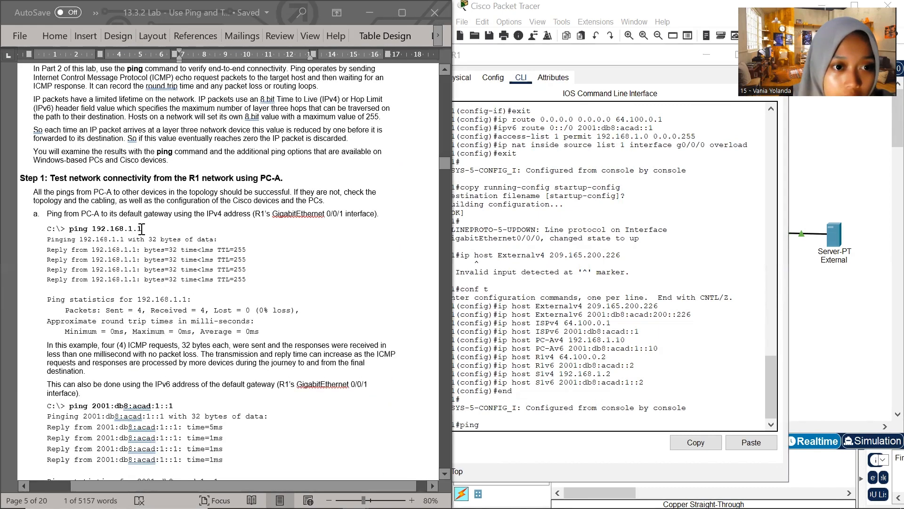
left_click_drag(141, 229, 93, 228)
left_click(543, 397)
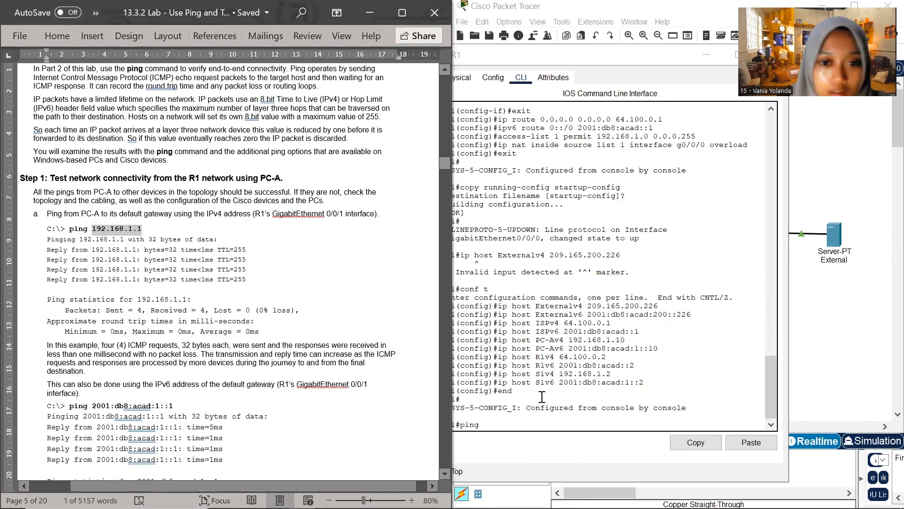
left_click(490, 424)
right_click(488, 425)
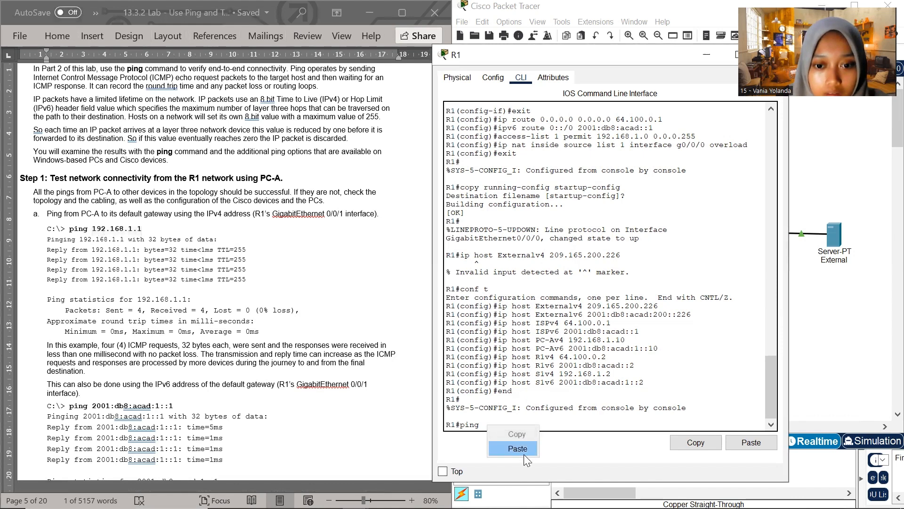
left_click(524, 454)
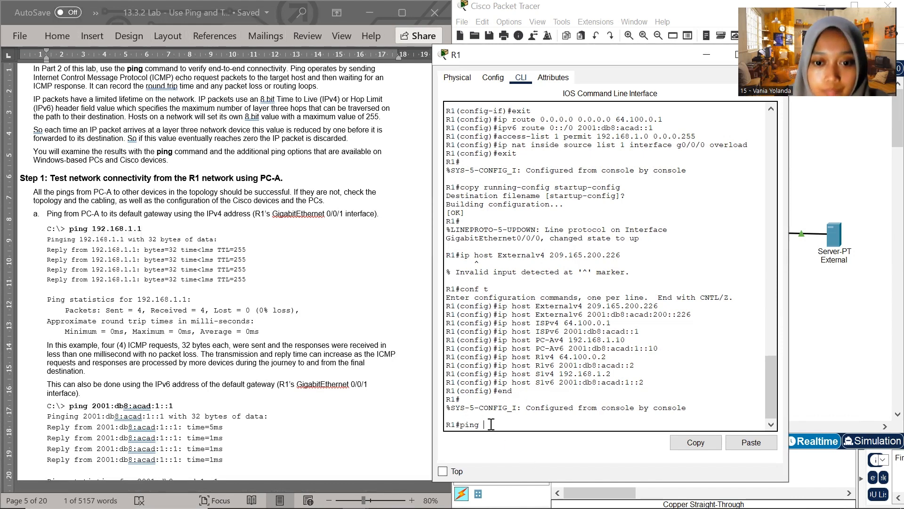
right_click(488, 425)
left_click(525, 452)
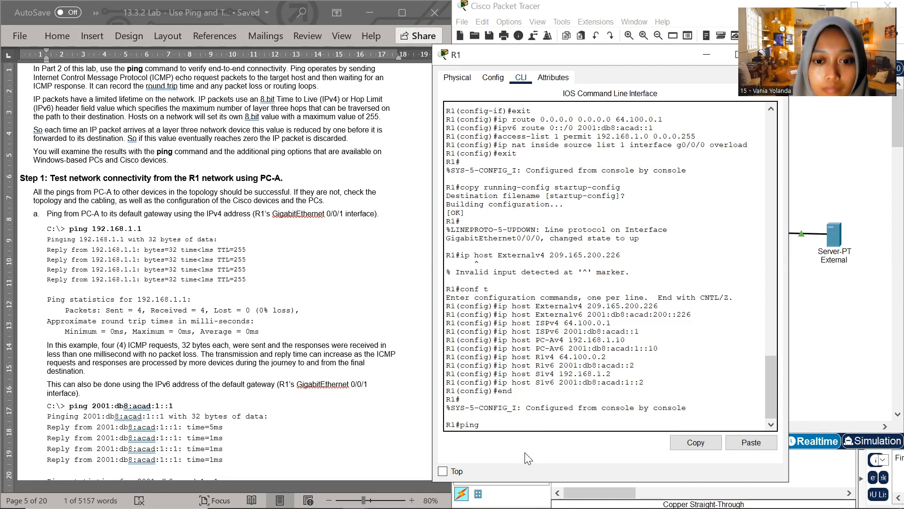
key("Return")
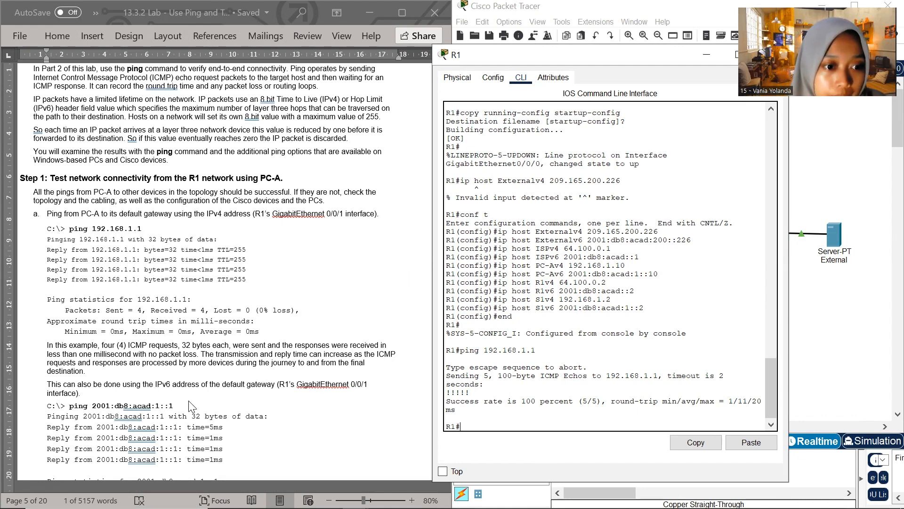
Put R1's window away to reveal the topology and open PC-A's Command Prompt
left_click_drag(641, 60, 536, 120)
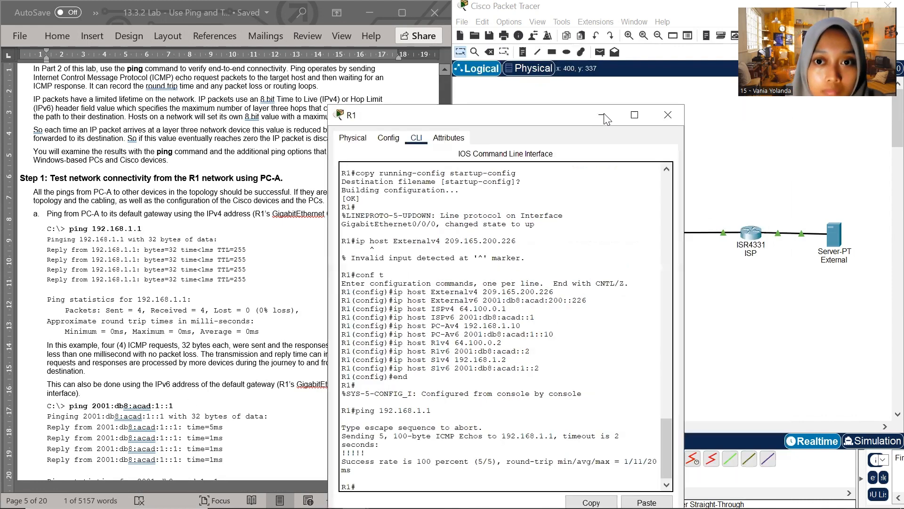
left_click(604, 114)
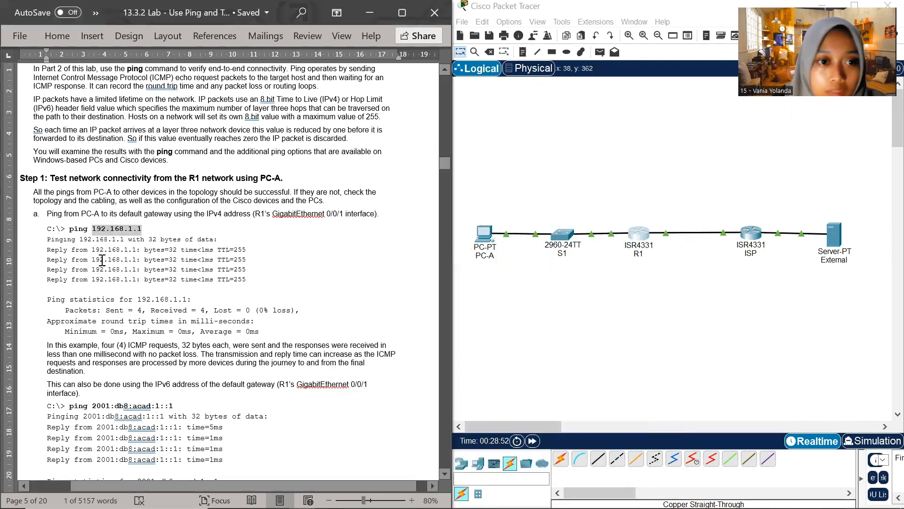
scroll(186, 263, "down", 2)
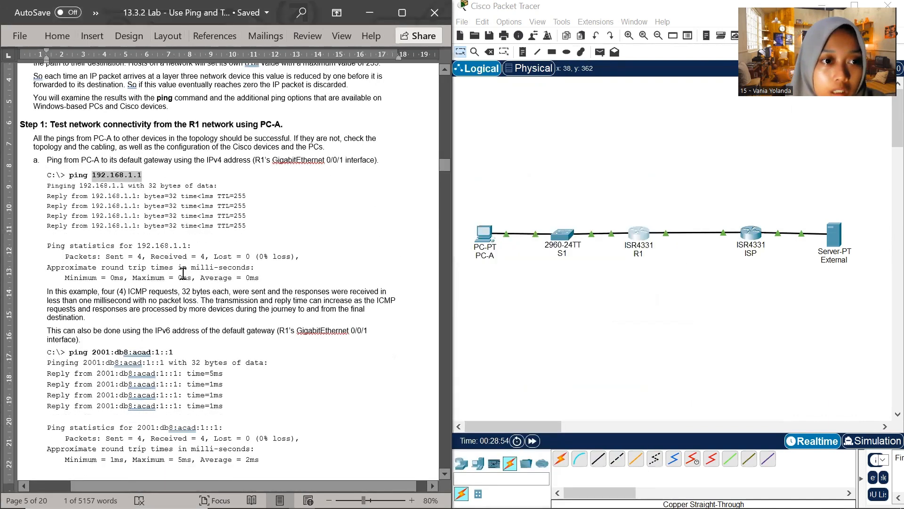
scroll(142, 282, "down", 1)
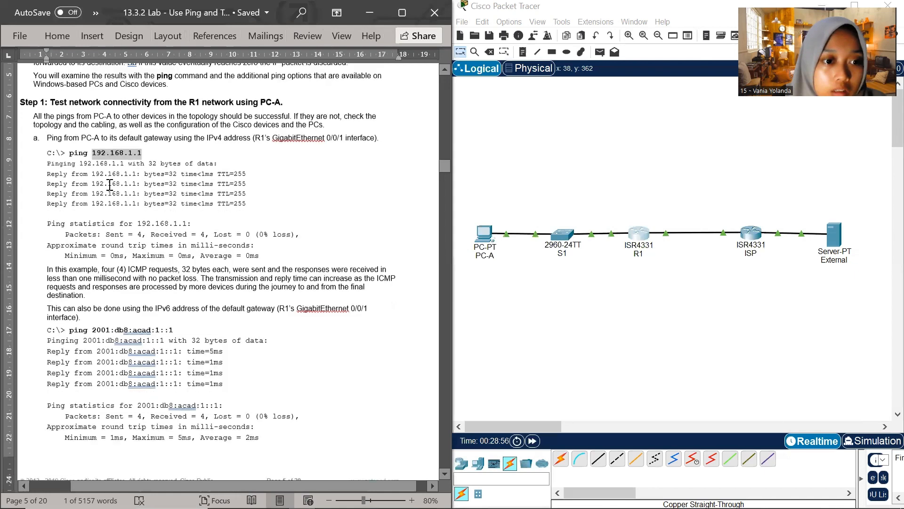
left_click(483, 234)
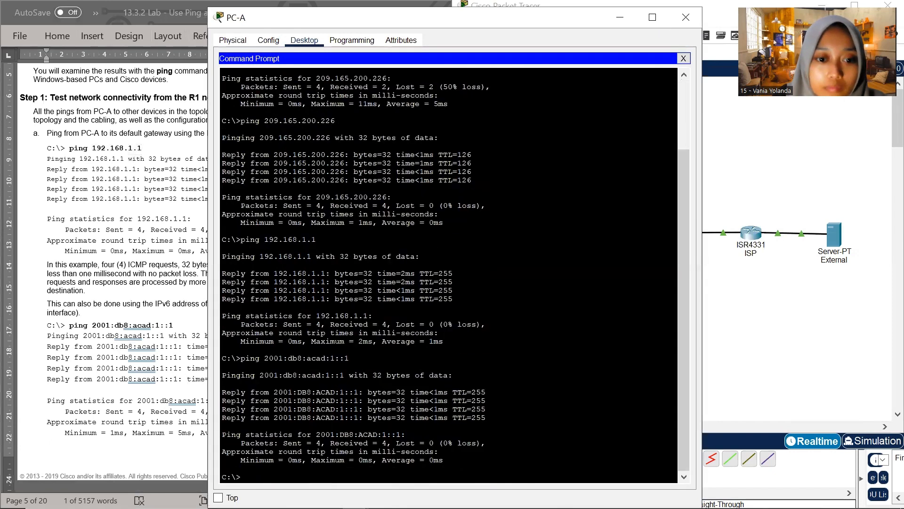
Shrink and move PC-A's Command Prompt window beside the lab document, with its latest prompt in view
left_click(687, 108)
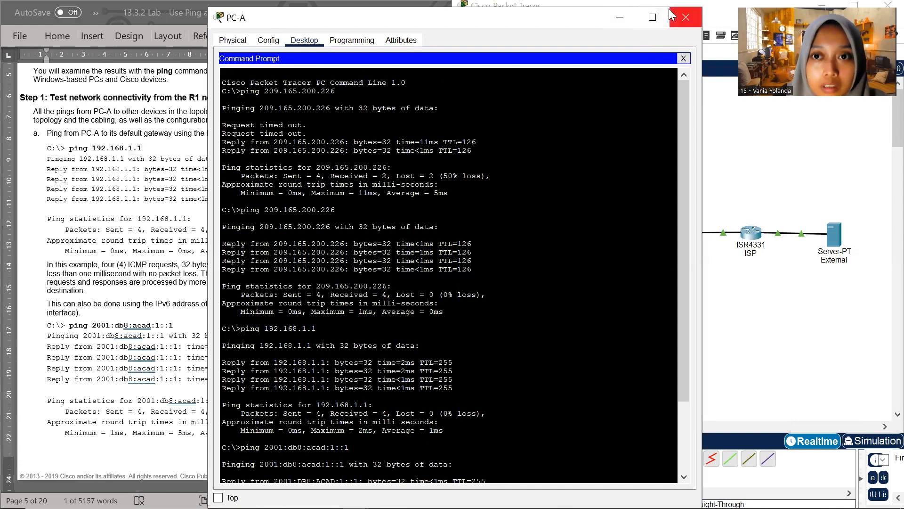
left_click(653, 18)
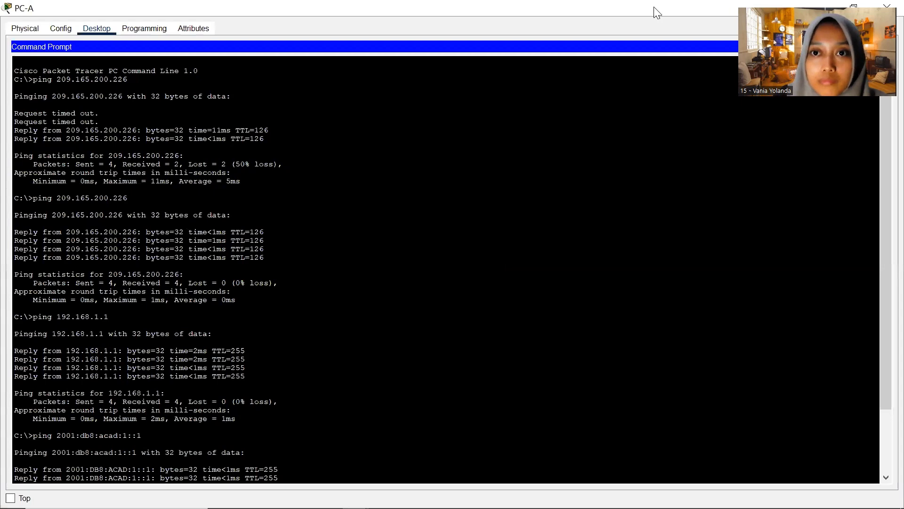
left_click_drag(626, 8, 744, 92)
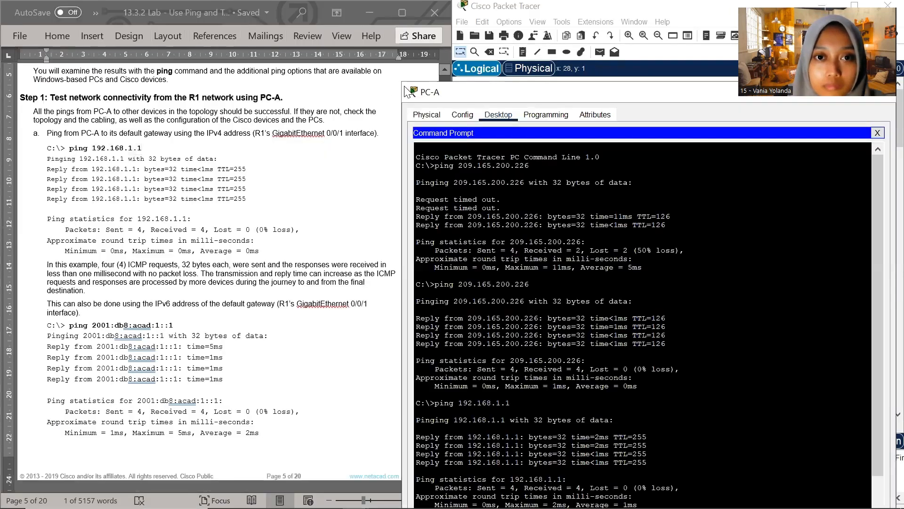
left_click_drag(403, 82, 482, 157)
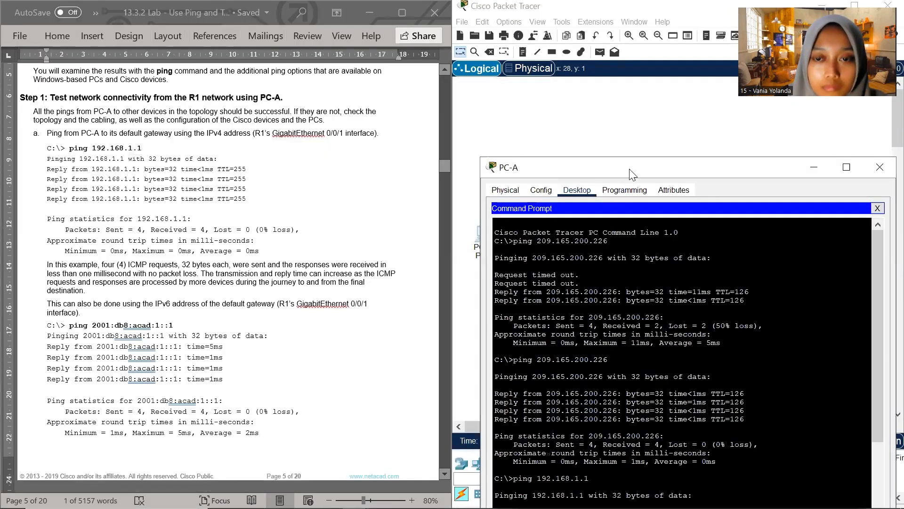
left_click_drag(630, 170, 609, 78)
left_click(599, 439)
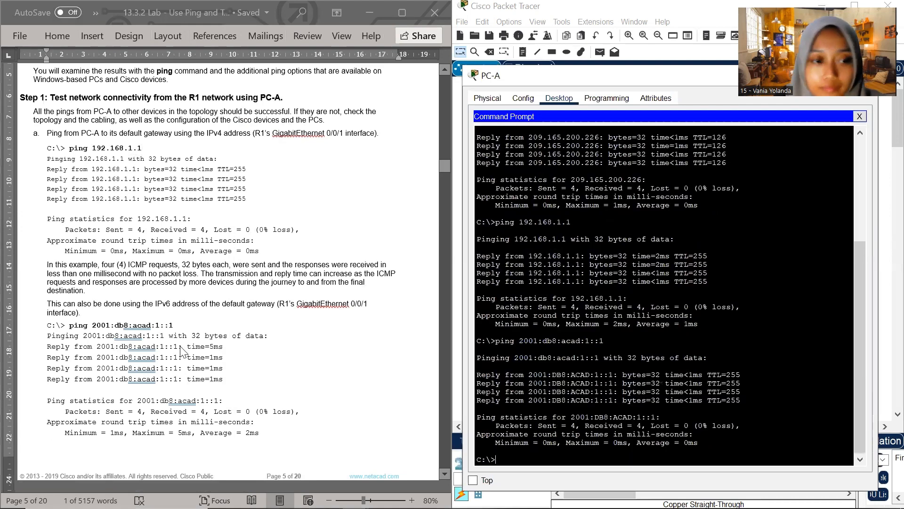
Run ping 2001:db8:acad:1::1 from PC-A, copying the whole command from Step 1a of the lab document
left_click_drag(93, 147, 141, 148)
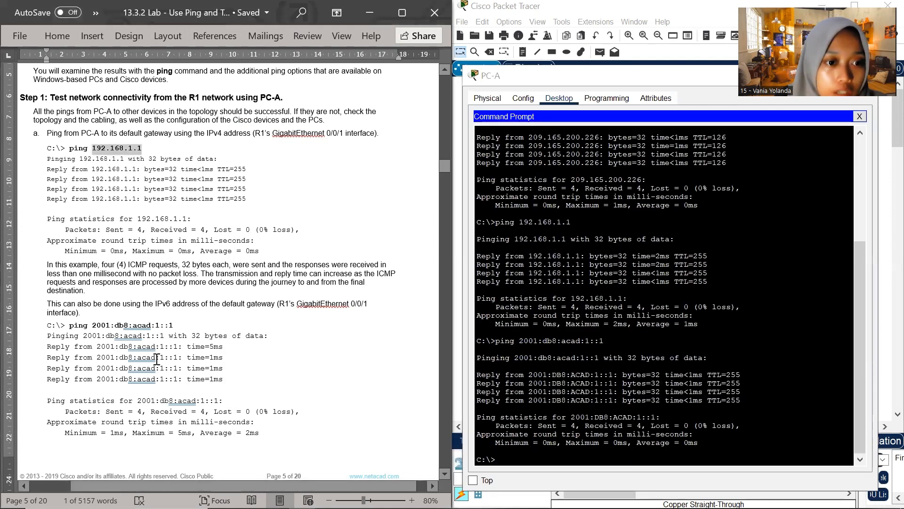
scroll(157, 359, "down", 2)
left_click_drag(175, 272, 69, 272)
key("super+c")
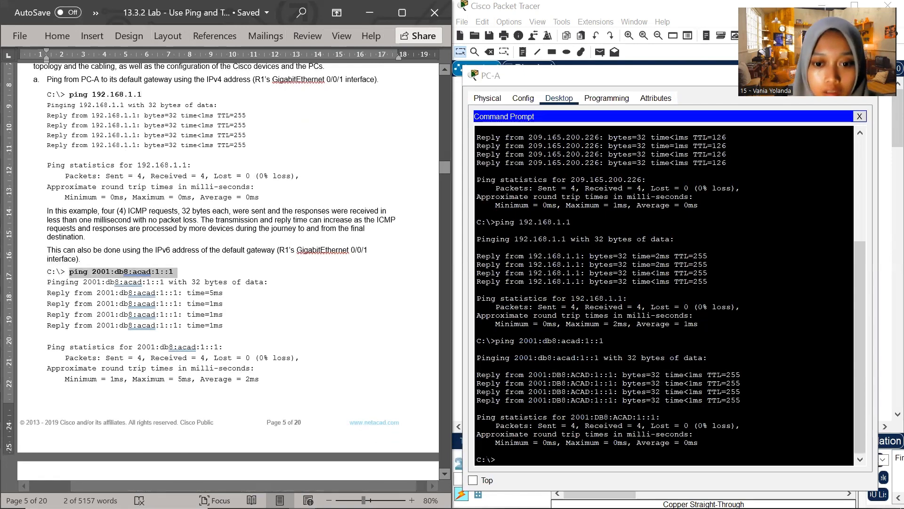
right_click(506, 462)
left_click(531, 486)
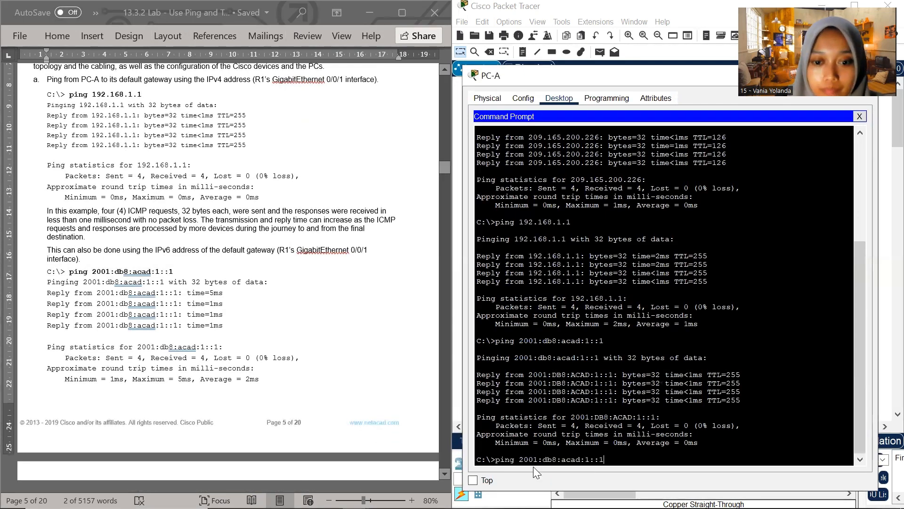
key("Return")
Run the ping command without a target on PC-A, as instructed in Step 2a of the lab document
scroll(156, 384, "down", 10)
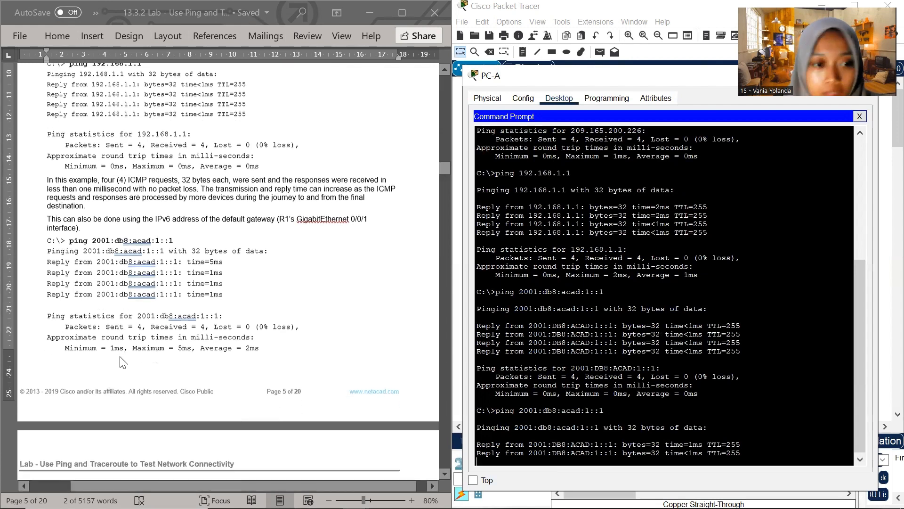
scroll(110, 370, "down", 11)
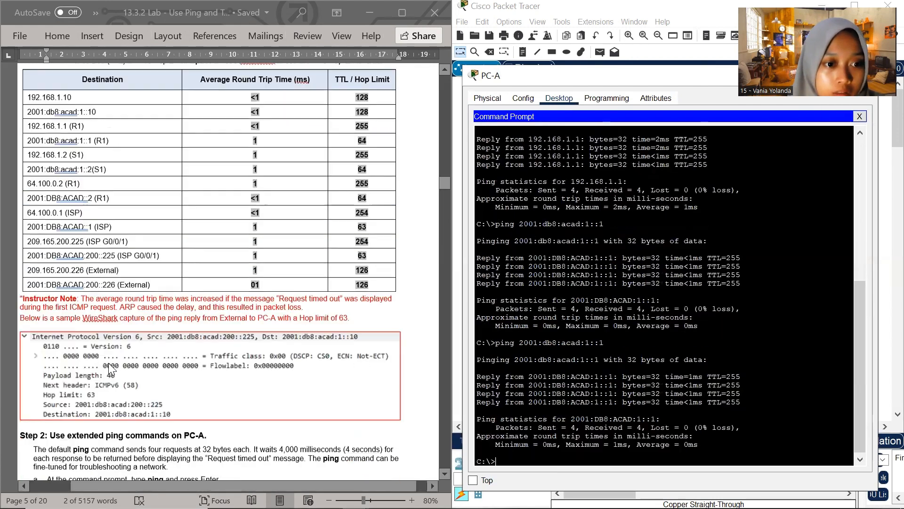
scroll(98, 322, "down", 2)
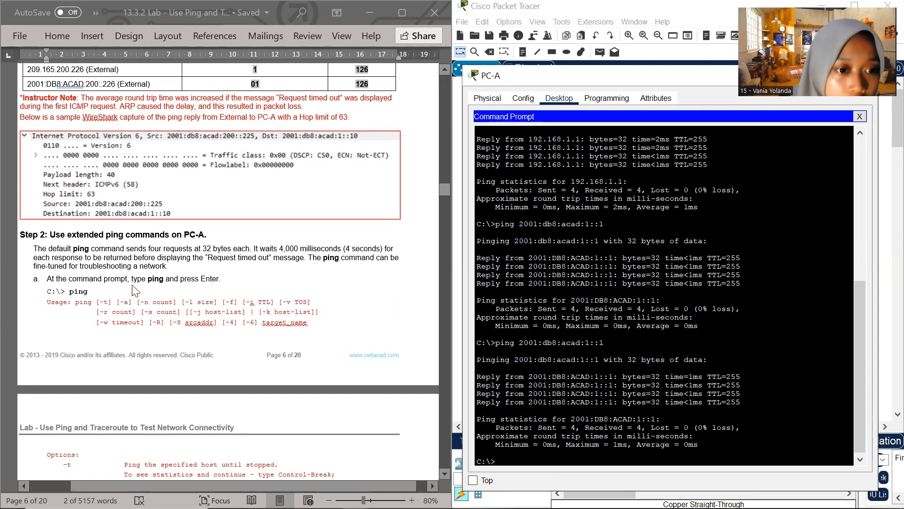
scroll(118, 296, "down", 1)
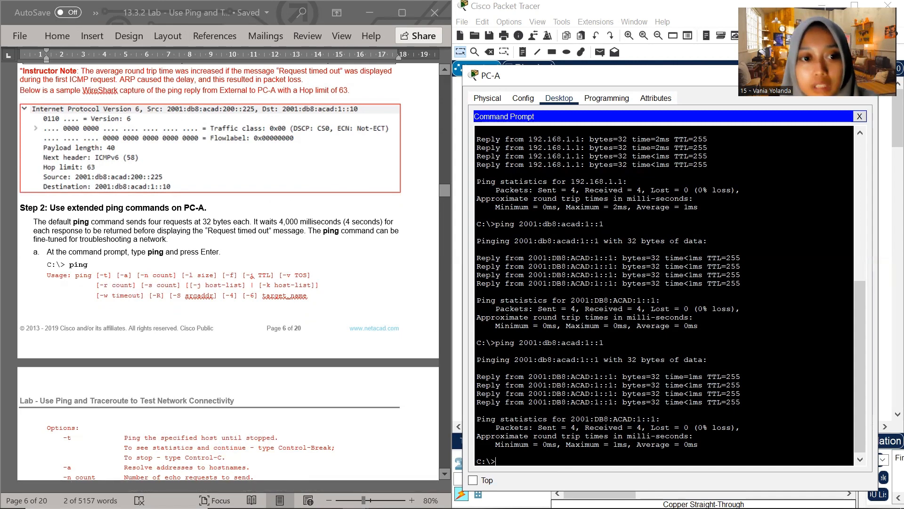
left_click(518, 463)
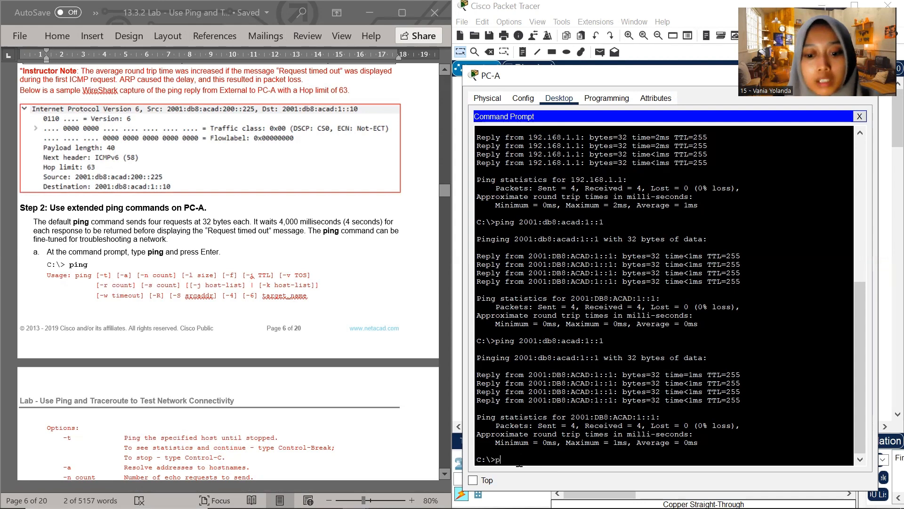
type("ping")
key("Return")
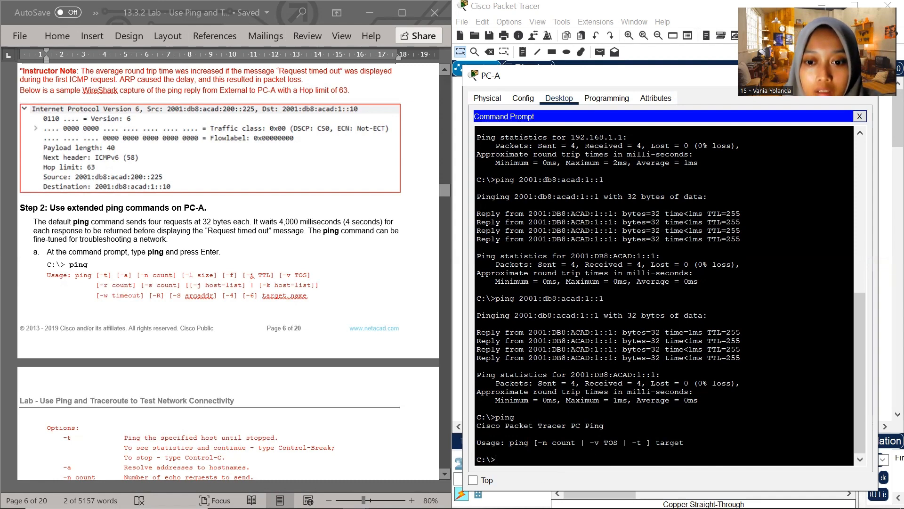
Try to run ping -t 209.165.200.226 from PC-A, copying the command from Step 2b of the lab document
scroll(156, 354, "down", 6)
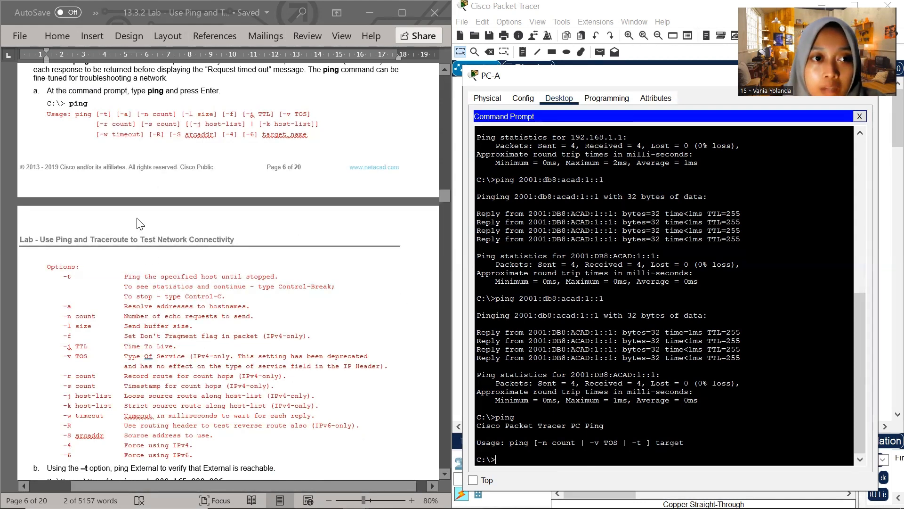
scroll(140, 222, "down", 3)
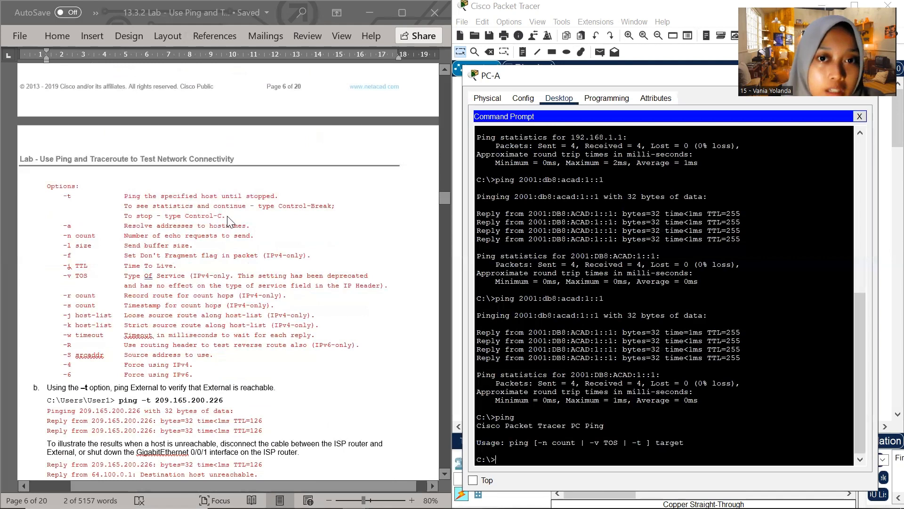
scroll(227, 230, "down", 1)
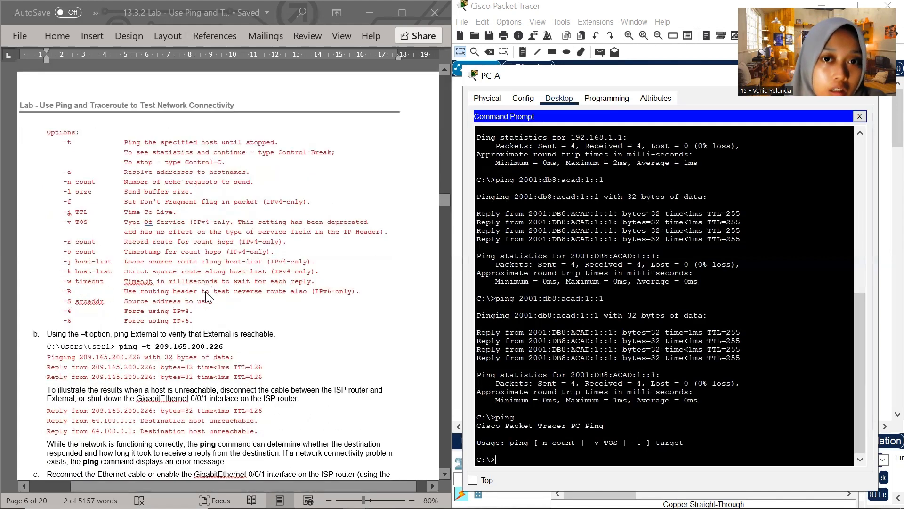
scroll(206, 302, "down", 3)
scroll(207, 305, "down", 1)
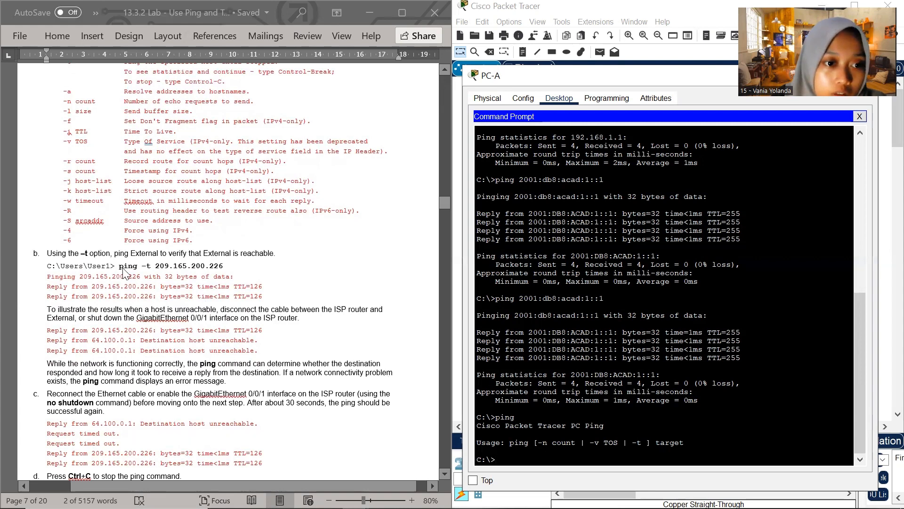
left_click_drag(119, 266, 243, 268)
left_click(506, 462)
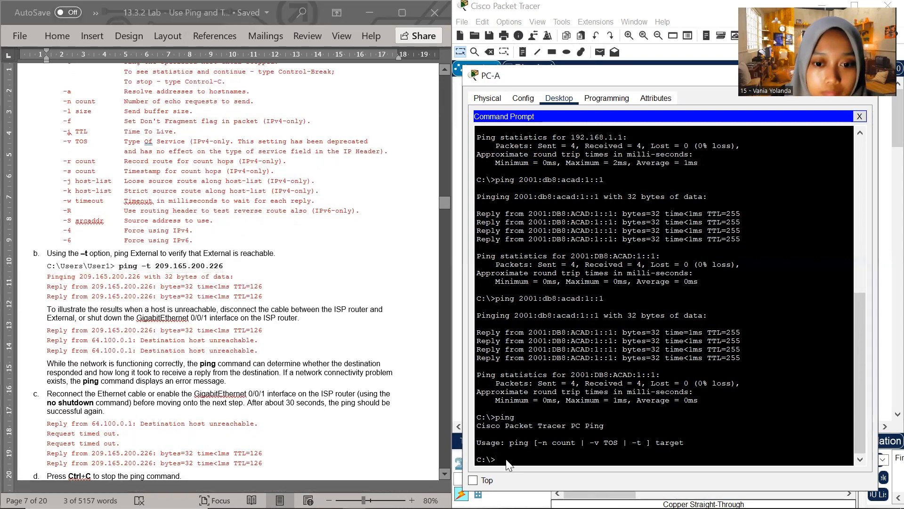
right_click(506, 462)
left_click(534, 482)
key("Return")
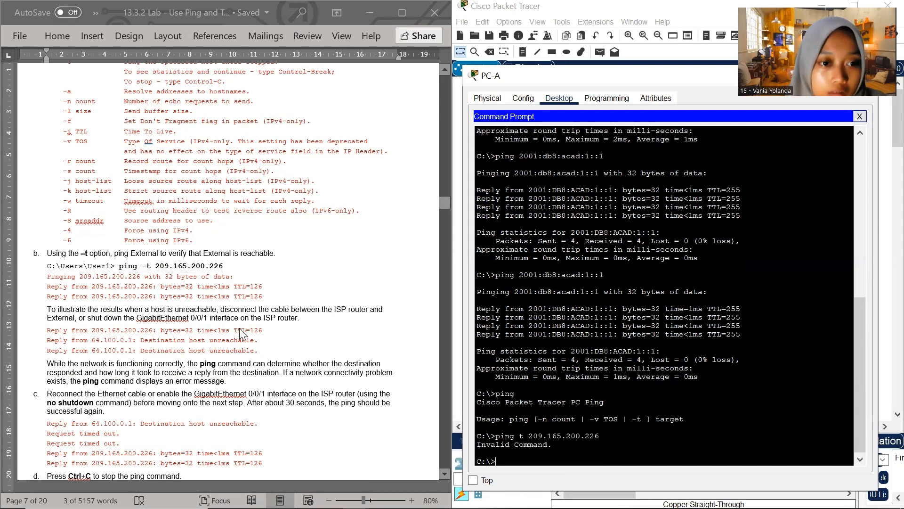
Advance the lab document to Step 3, put PC-A's window away to reveal the topology, and open R1's CLI
scroll(241, 332, "down", 2)
scroll(198, 273, "down", 2)
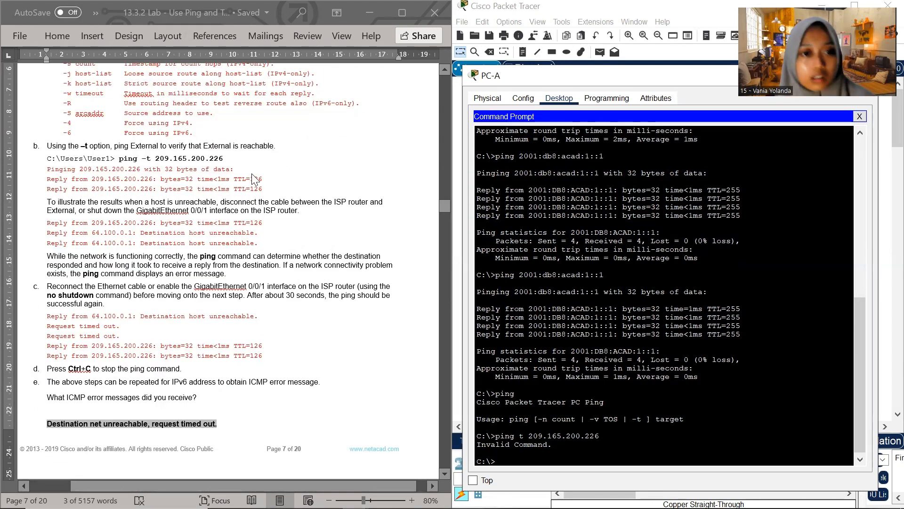
scroll(200, 254, "down", 1)
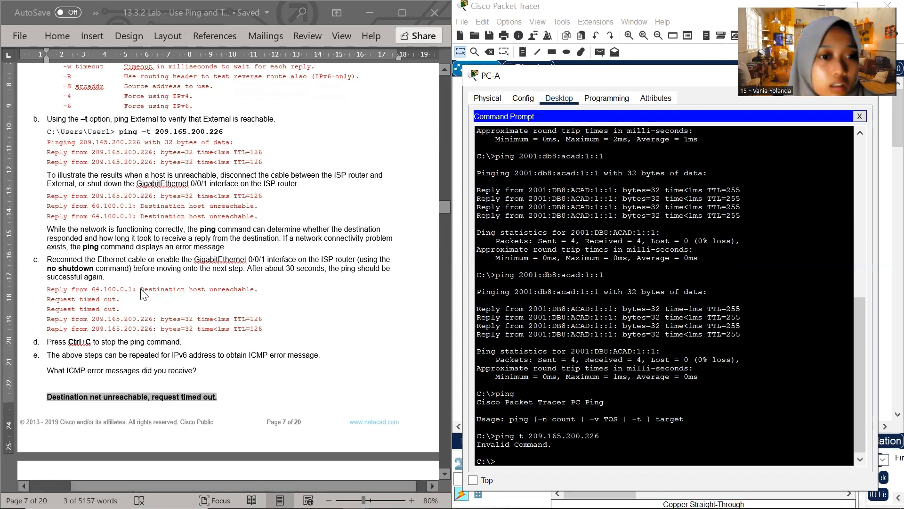
scroll(149, 313, "down", 3)
scroll(148, 310, "down", 9)
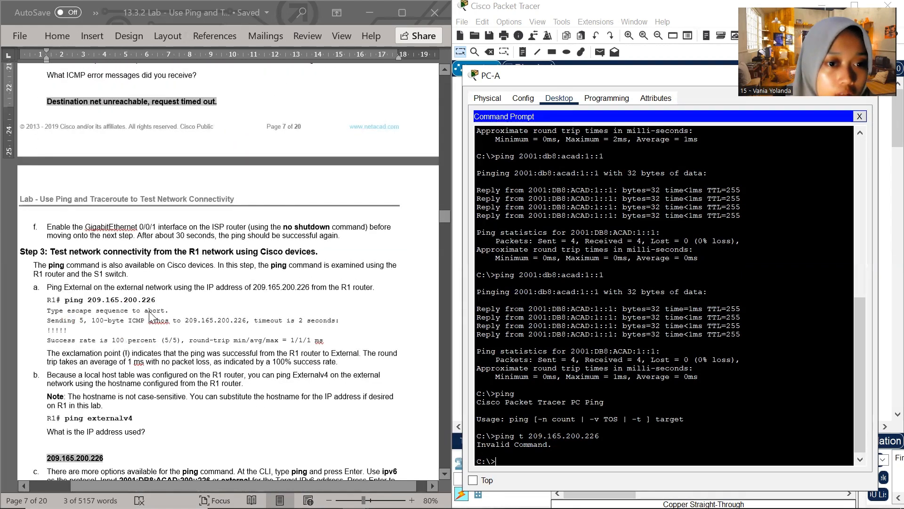
scroll(228, 283, "up", 2)
left_click_drag(625, 74, 361, 131)
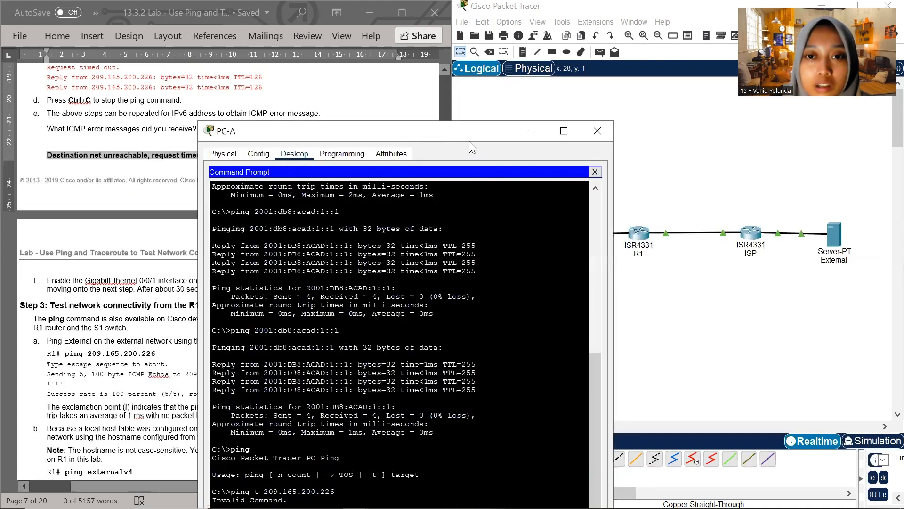
left_click(539, 140)
scroll(247, 220, "down", 3)
scroll(247, 220, "down", 1)
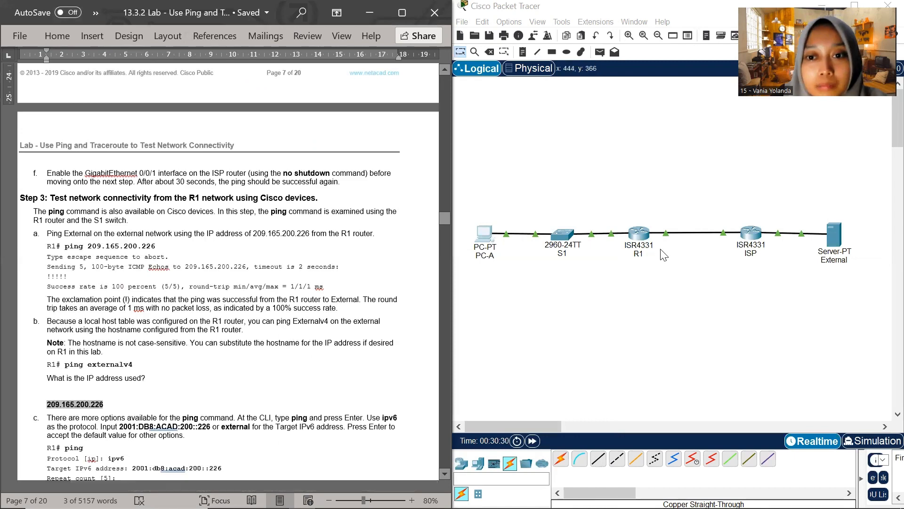
scroll(348, 249, "down", 2)
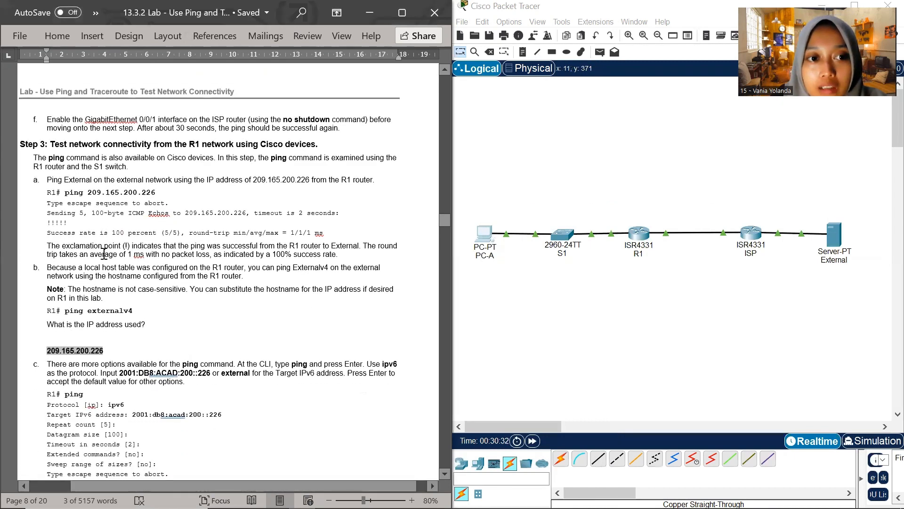
left_click(645, 240)
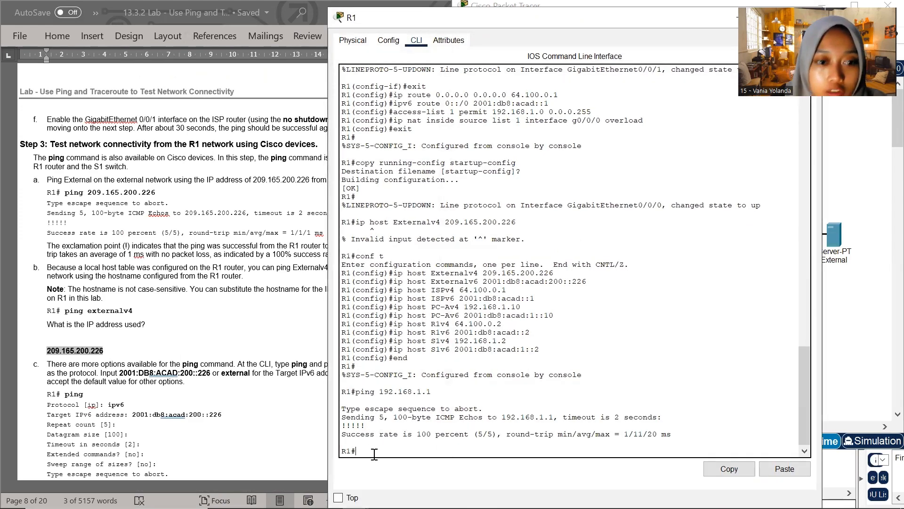
Run ping 209.165.200.226 from R1, copying the command from Step 3a of the lab document
left_click(68, 191)
left_click_drag(66, 192, 156, 194)
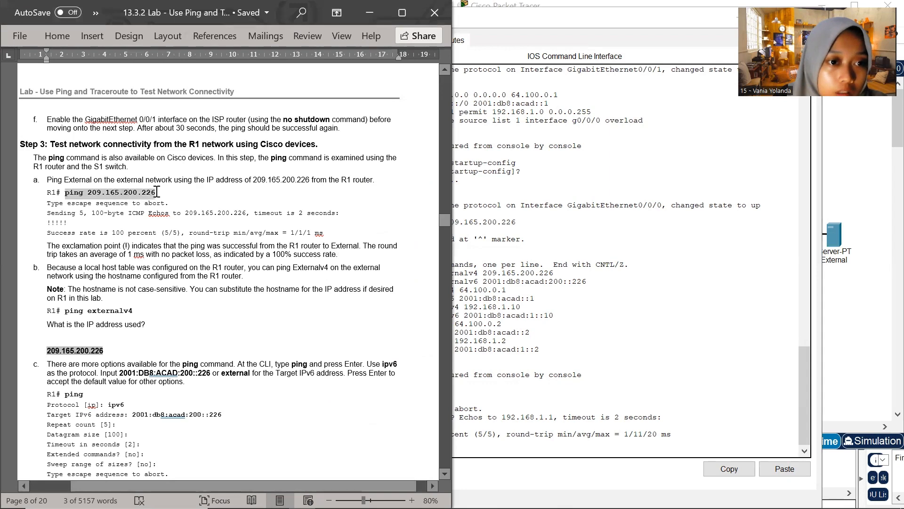
left_click(542, 453)
right_click(365, 455)
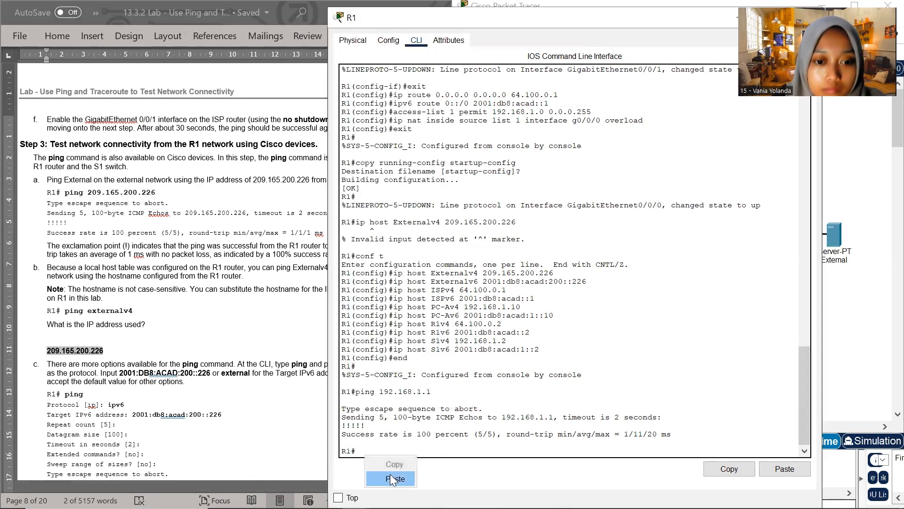
left_click(390, 474)
key("Return")
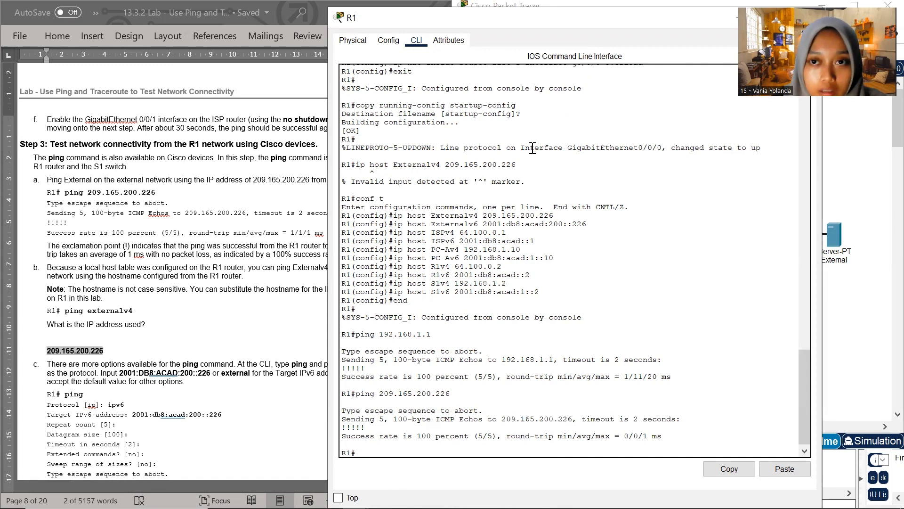
Shrink R1's CLI window and move it beside the lab document, with its latest prompt in view
left_click_drag(671, 22, 655, 95)
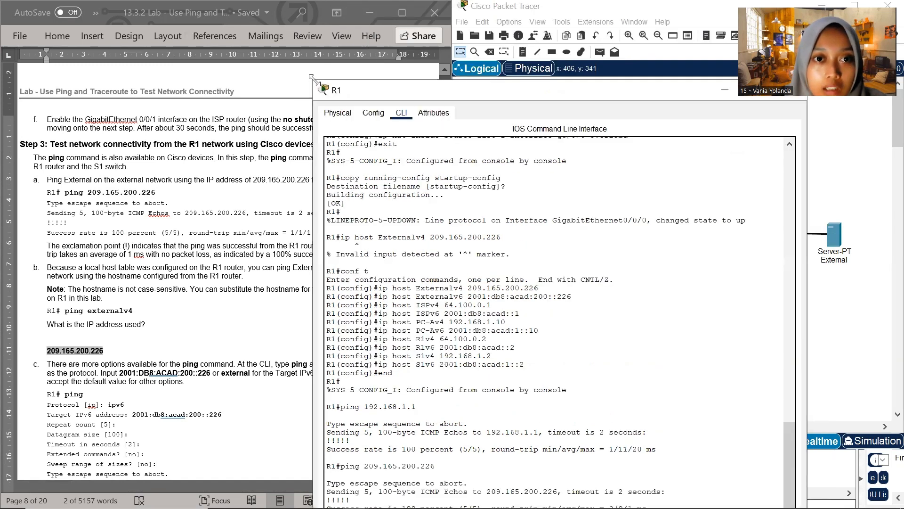
left_click_drag(315, 82, 439, 177)
left_click_drag(562, 185, 582, 52)
scroll(592, 198, "down", 7)
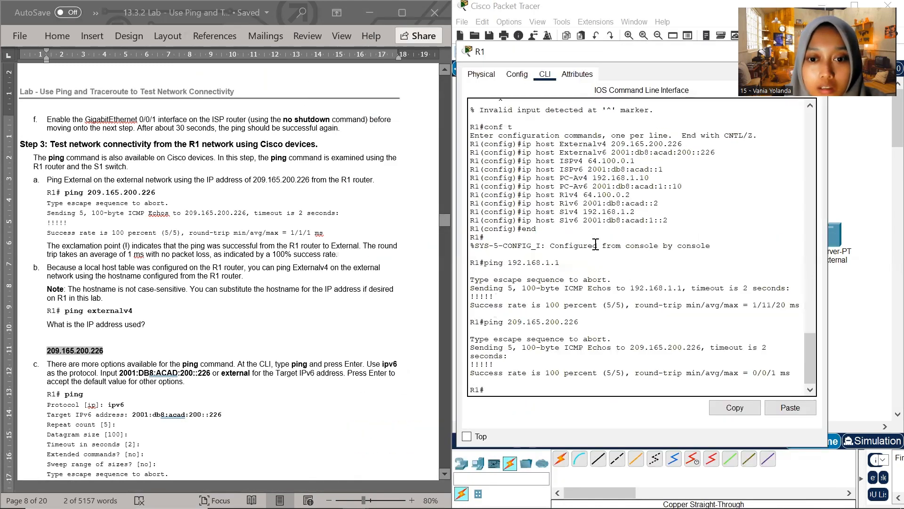
Try to ping the hostname externalv4 from R1, copying the command from Step 3b of the lab document
scroll(165, 231, "down", 2)
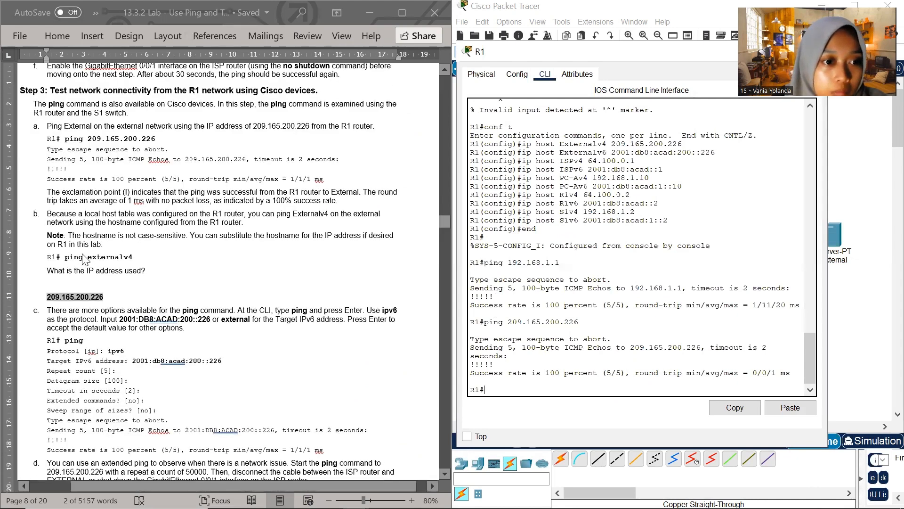
left_click_drag(66, 257, 107, 260)
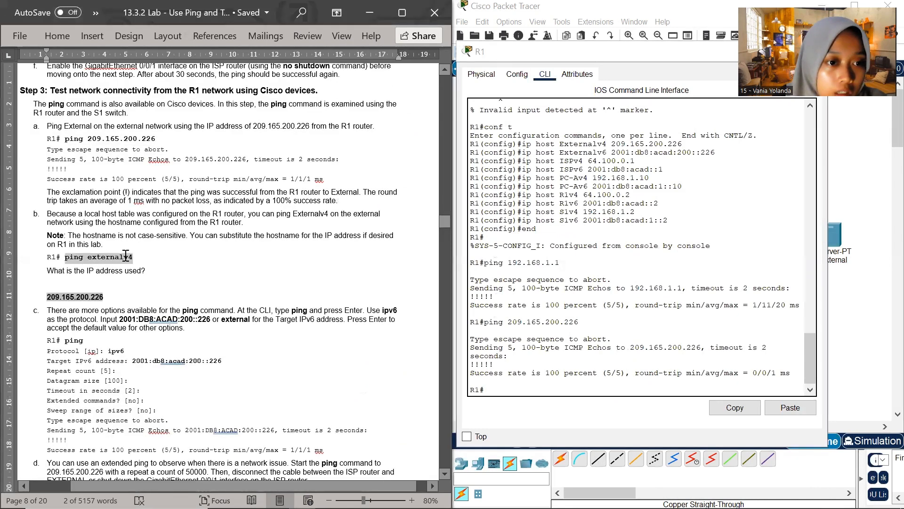
right_click(500, 391)
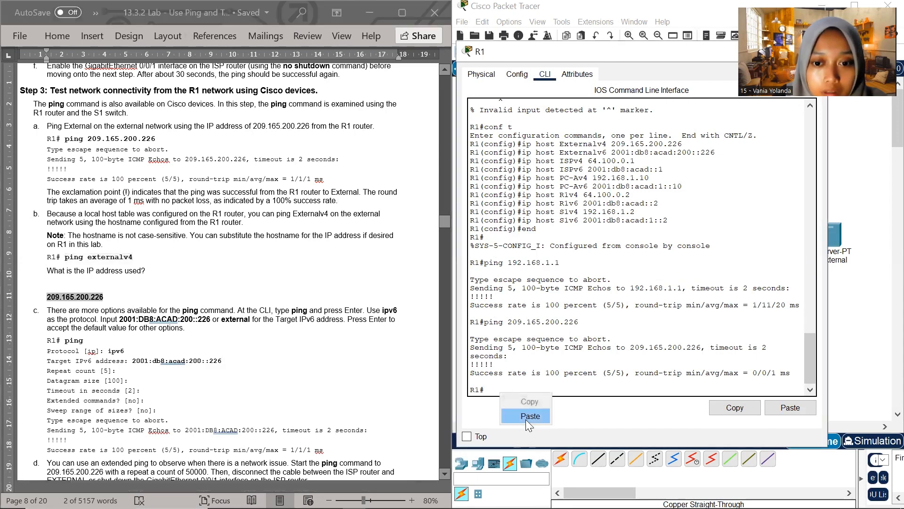
left_click(526, 420)
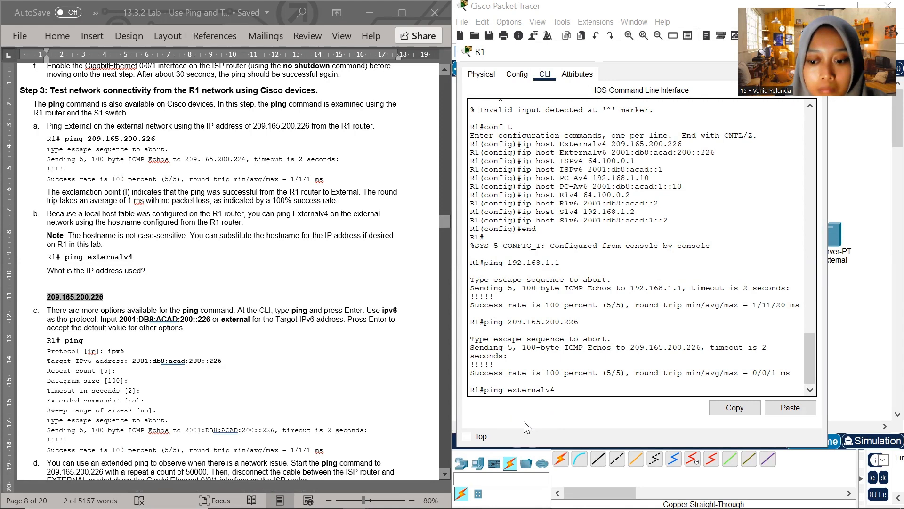
key("Return")
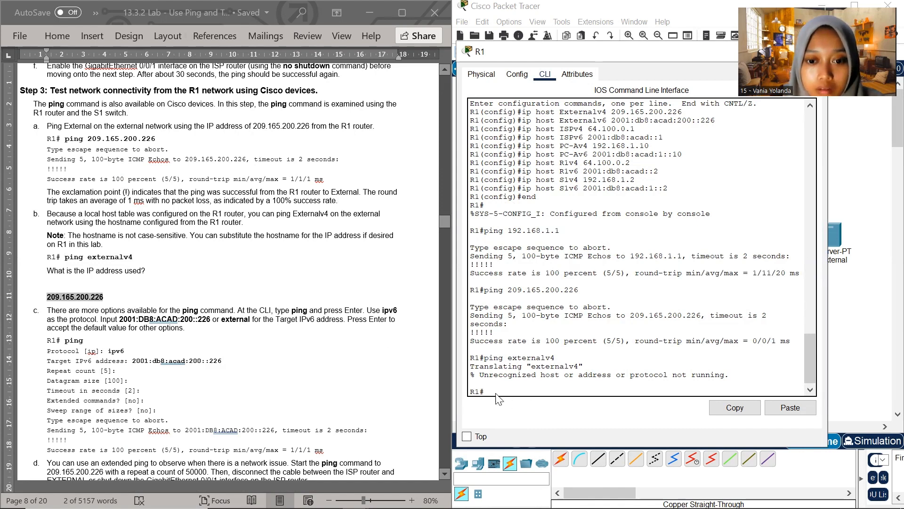
Run ping Externalv4 from R1 with a capital E in the hostname, and highlight the IP address used in the output
right_click(528, 394)
left_click(532, 420)
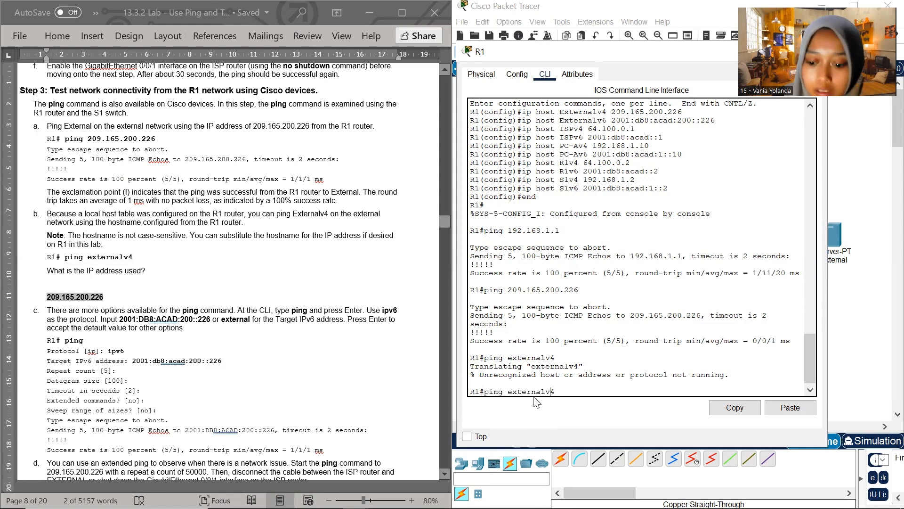
key("BackSpace")
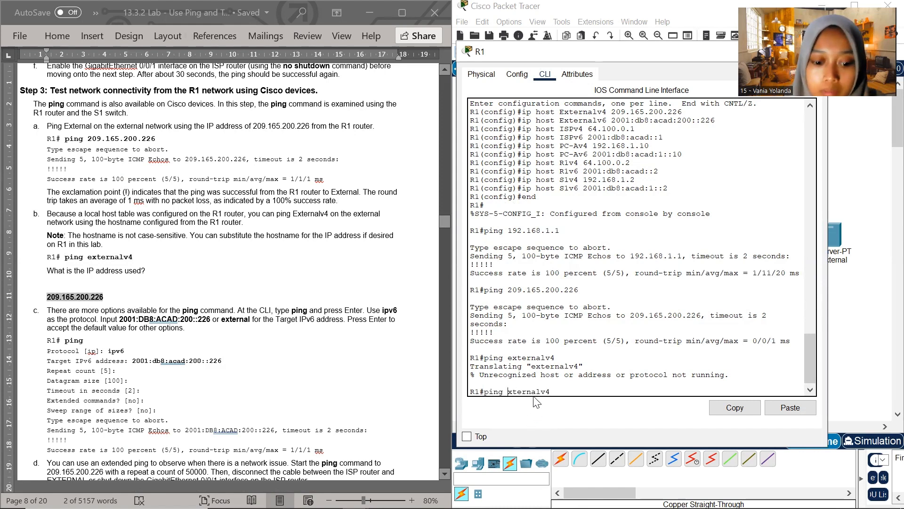
type("E")
key("Return")
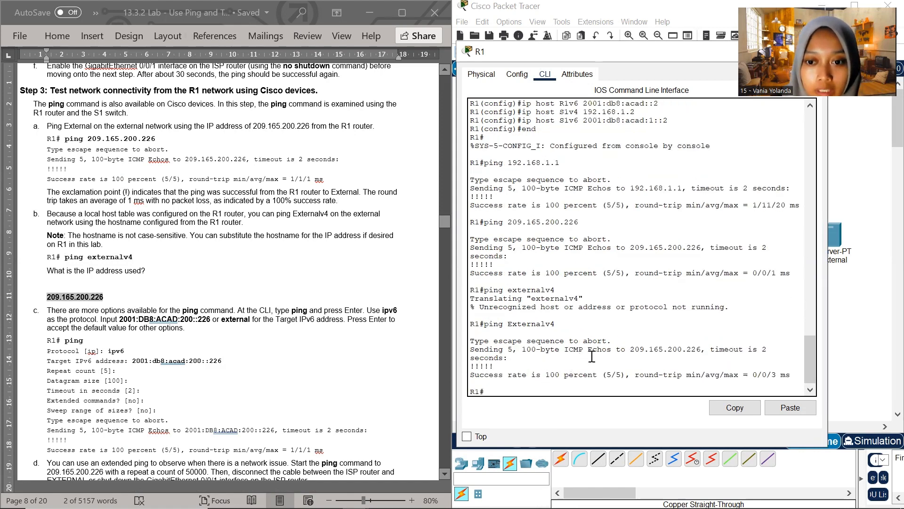
scroll(135, 286, "down", 1)
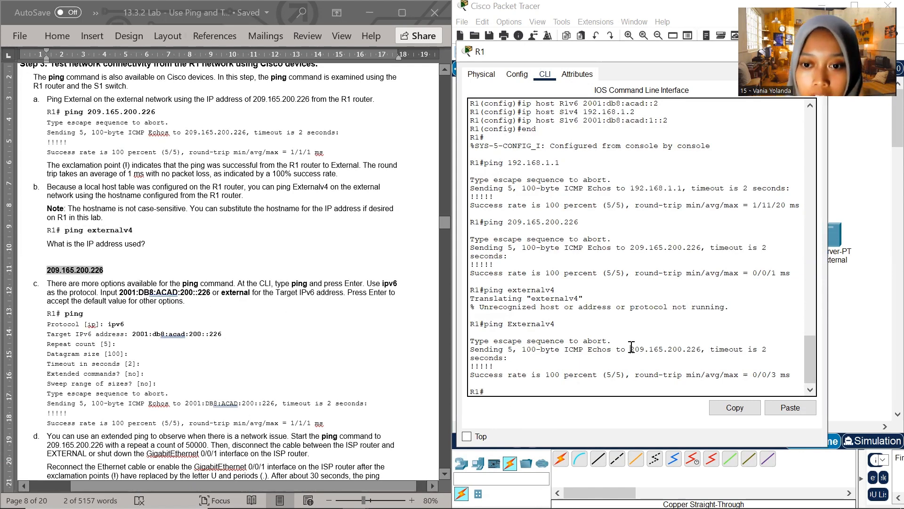
left_click_drag(631, 349, 702, 349)
left_click(711, 336)
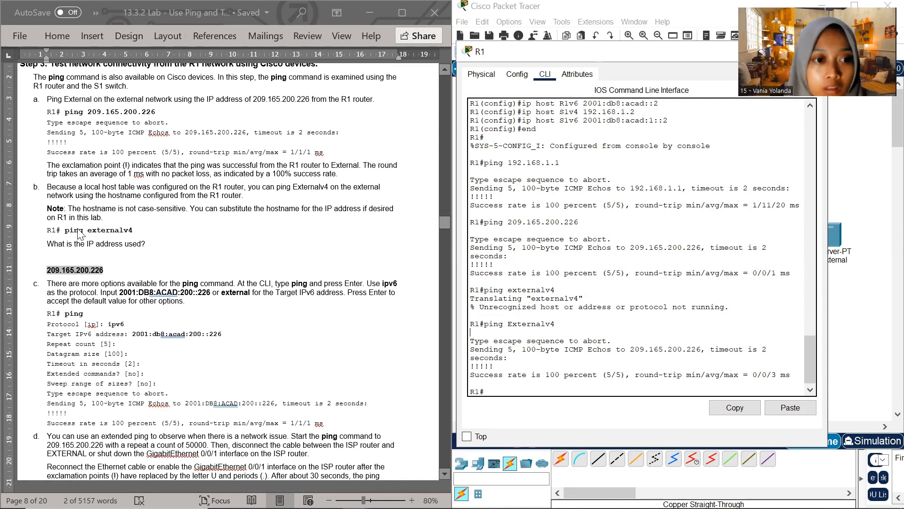
Start an extended ping on R1 as in Step 3c of the lab document, with ipv6 as the protocol
scroll(80, 235, "down", 3)
scroll(120, 233, "down", 1)
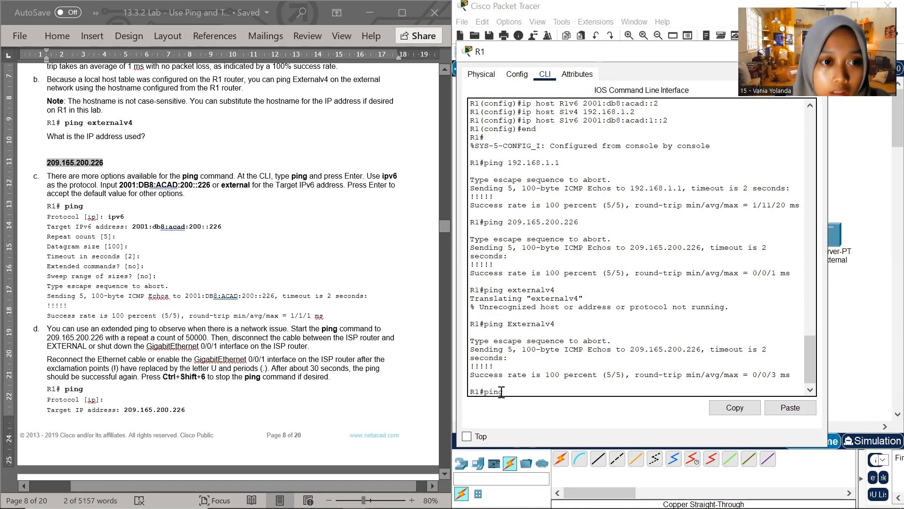
type("ping")
key("Return")
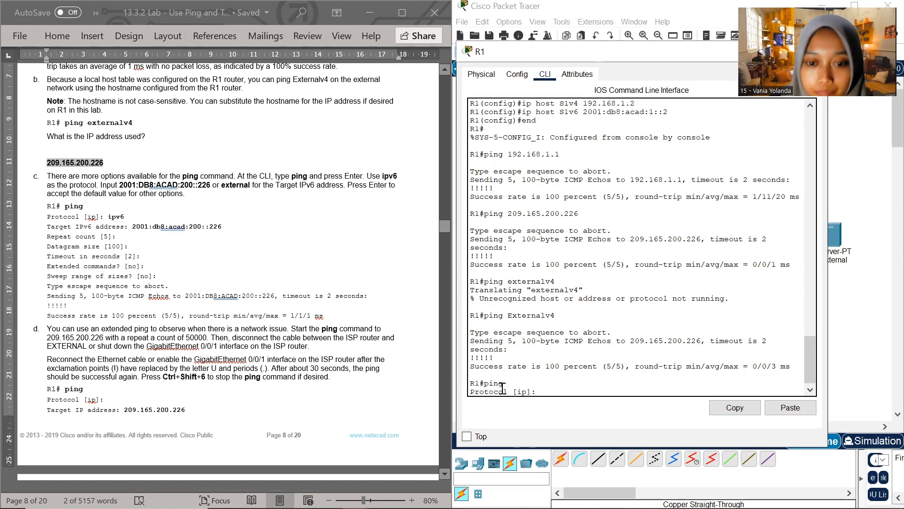
scroll(100, 245, "down", 1)
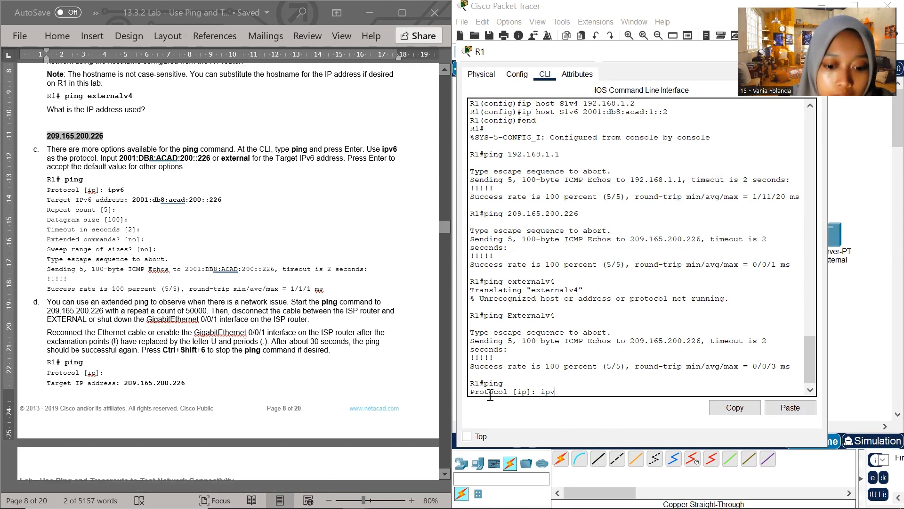
key("Return")
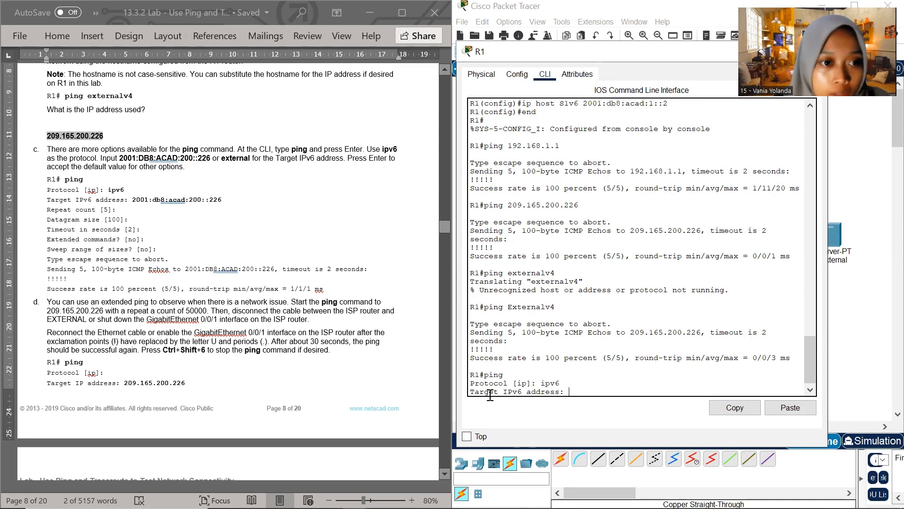
Set the extended ping's target IPv6 address on R1 to 2001:db8:acad:200::226, copied from Step 3c of the lab document
left_click(142, 199)
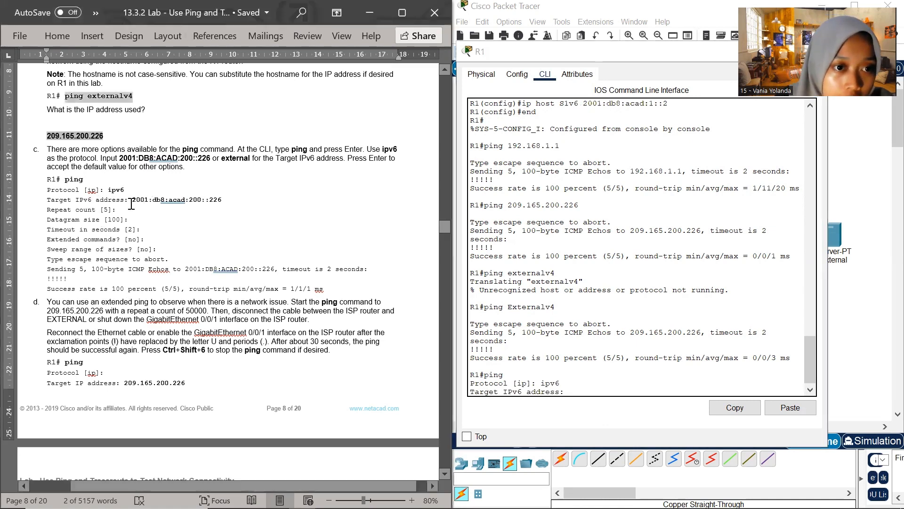
left_click_drag(132, 200, 221, 200)
key("super+c")
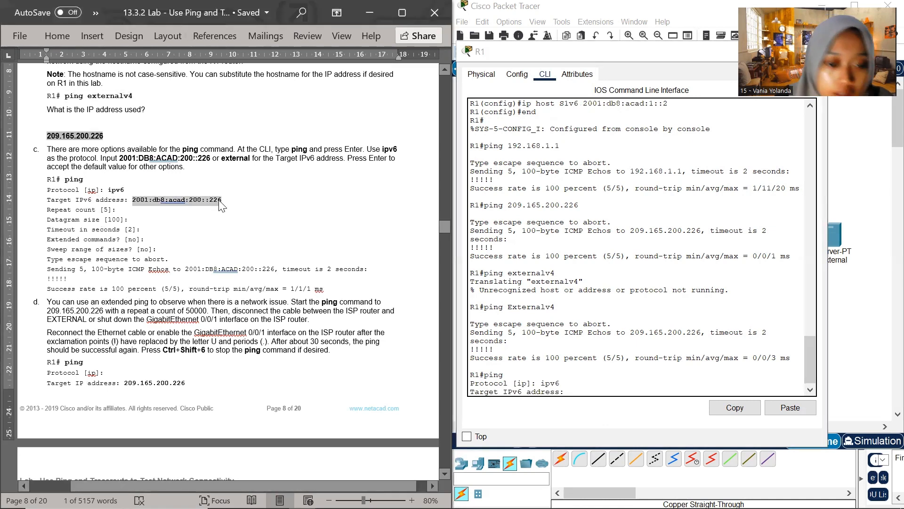
right_click(569, 392)
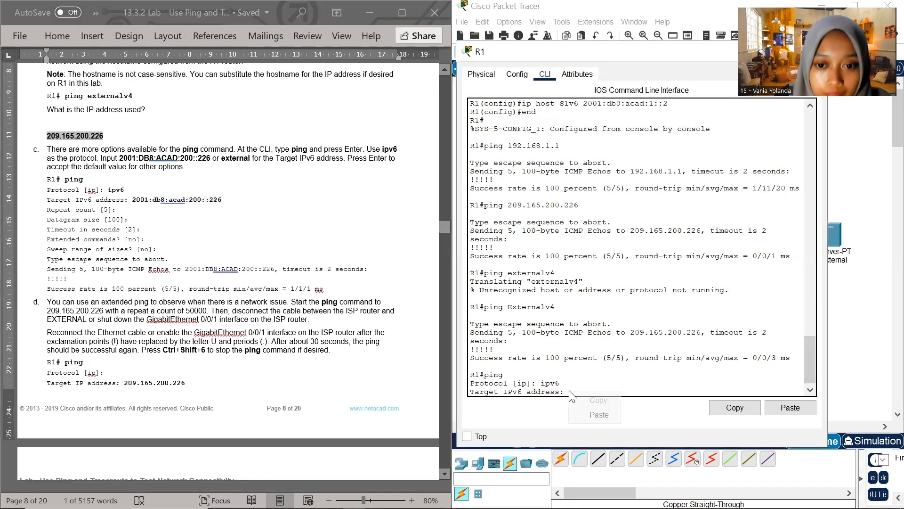
left_click(600, 415)
key("Return")
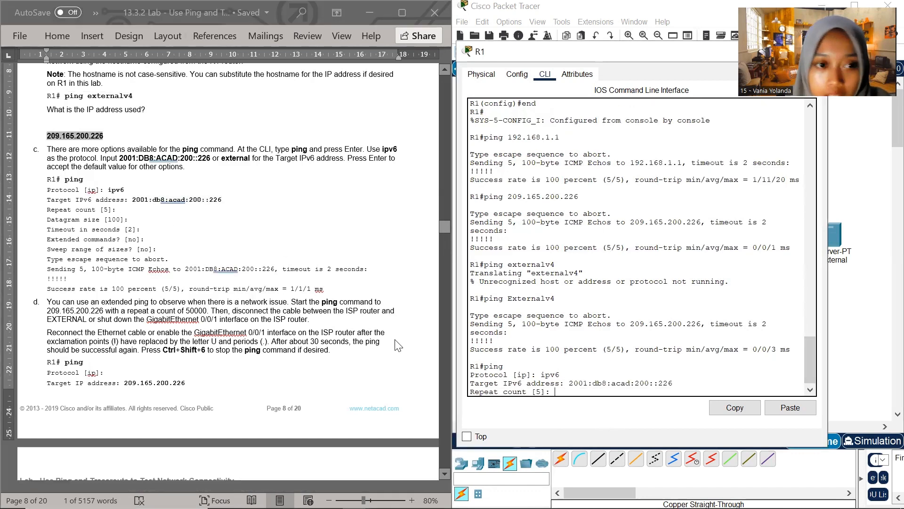
Run the extended ping with default repeat count, datagram size and timeout, answering no to extended commands and n to sweep range of sizes
key("Return")
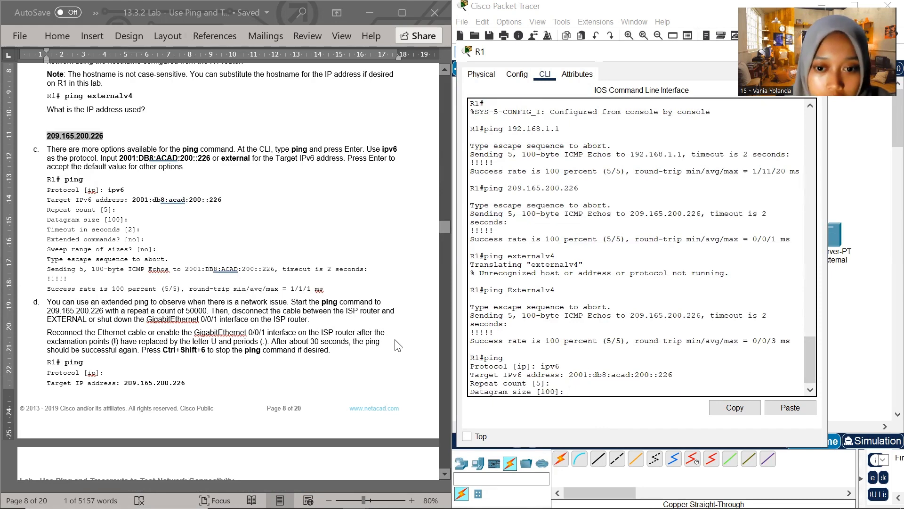
key("Return")
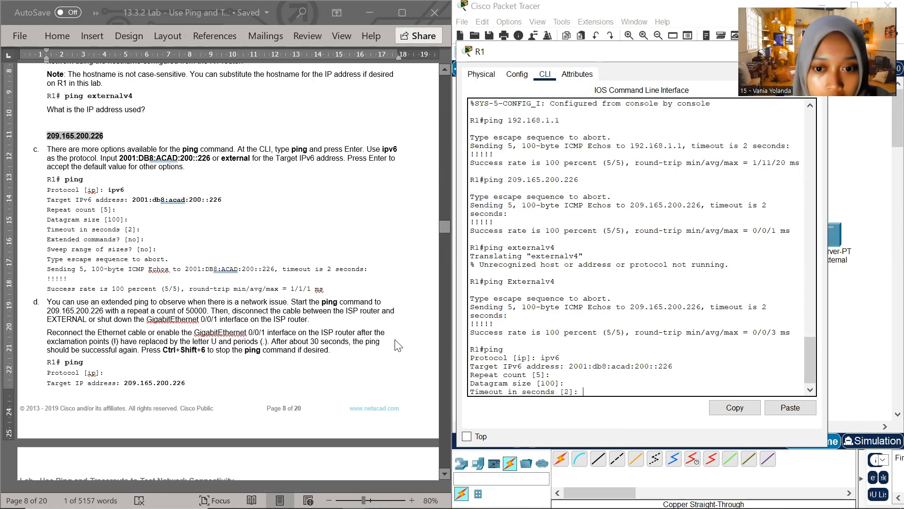
key("Return")
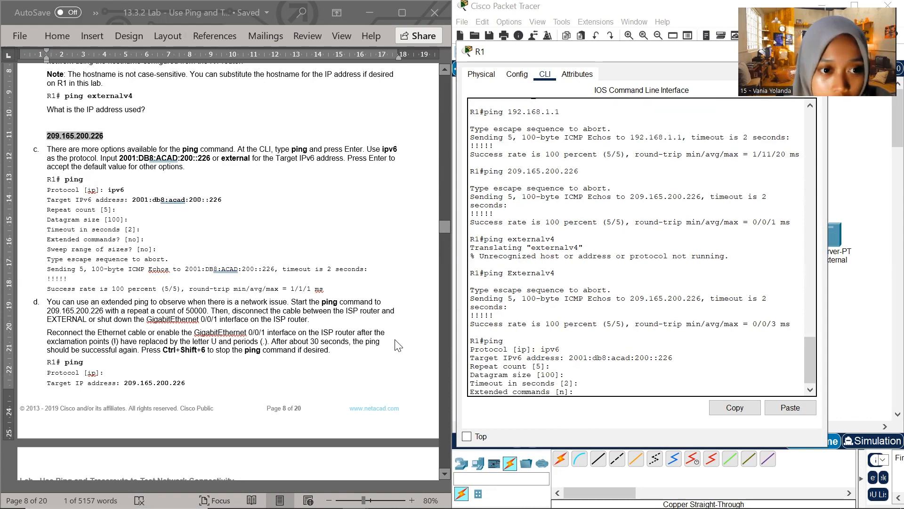
key("Return")
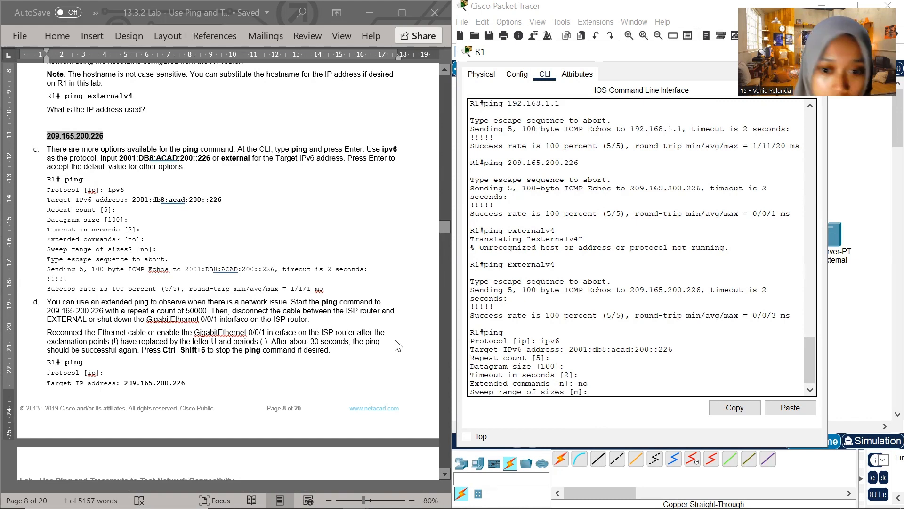
key("Return")
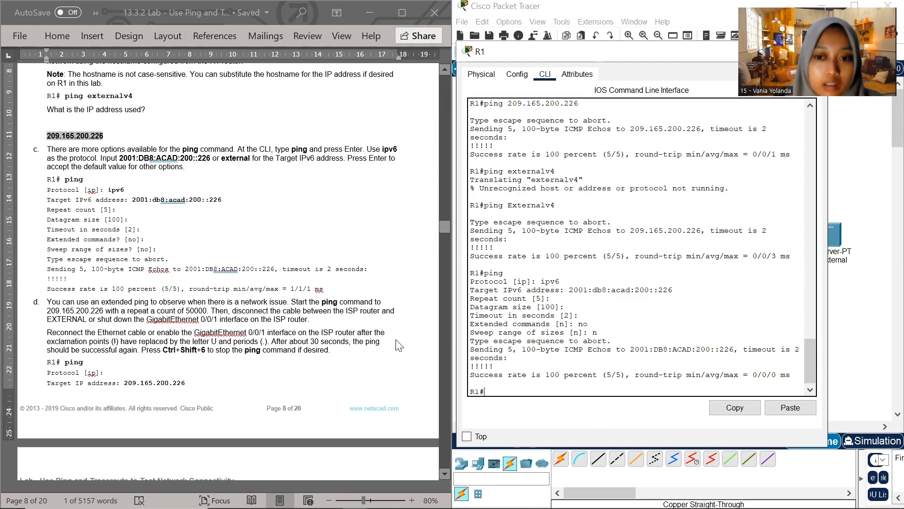
Read the lab document from Step 3d on the extended ping during an outage through Part 3, Step 1 on tracert
scroll(147, 276, "down", 2)
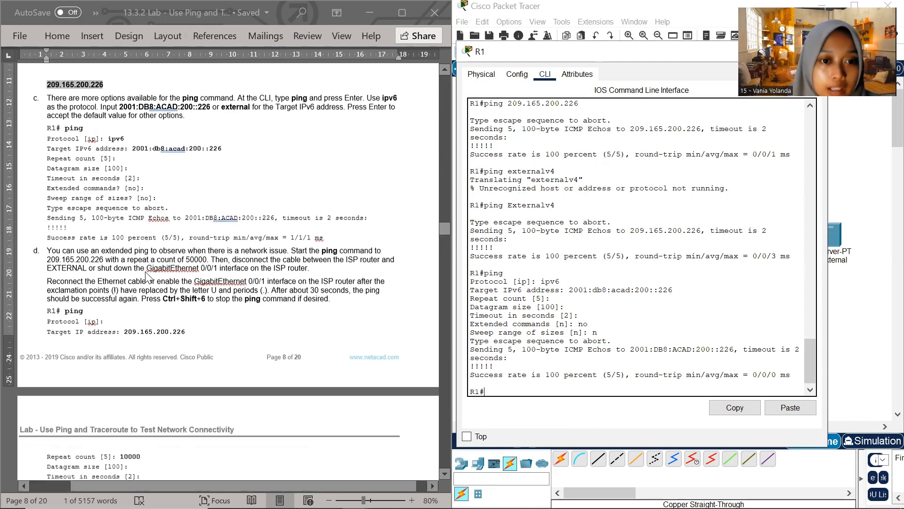
scroll(147, 277, "down", 2)
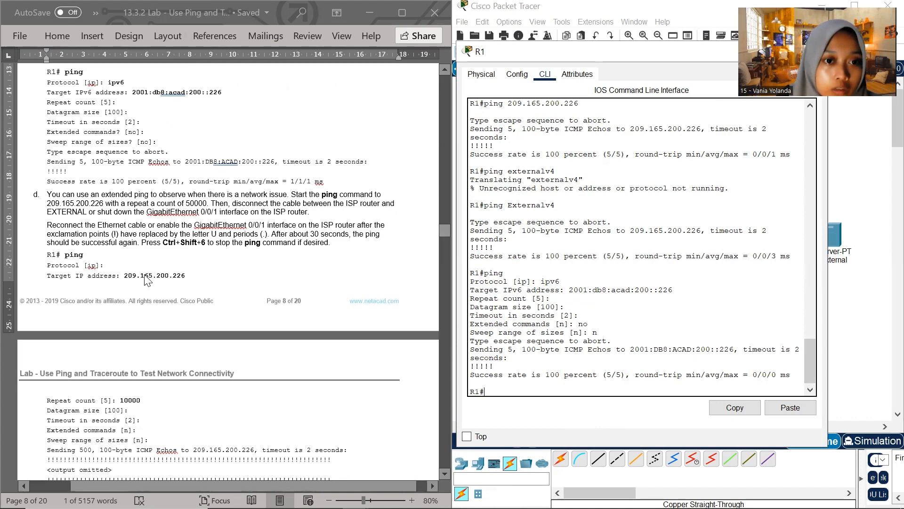
scroll(147, 280, "down", 1)
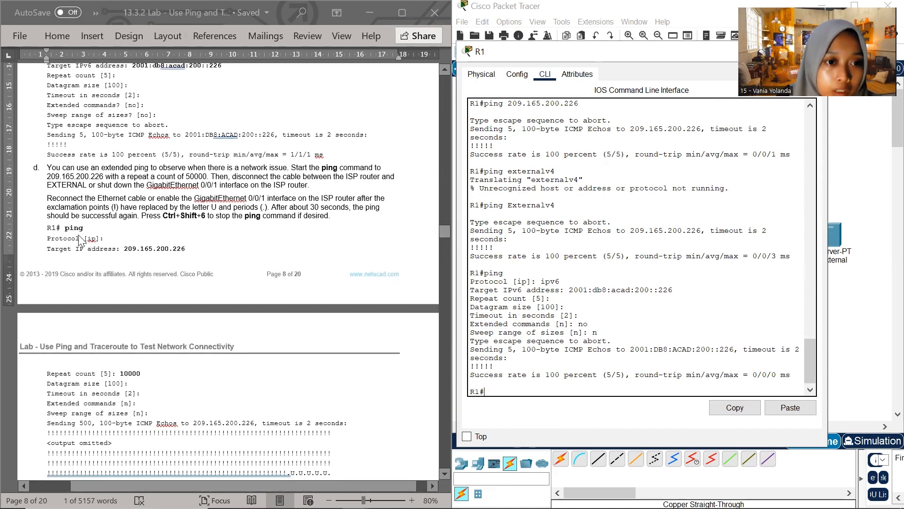
scroll(81, 240, "up", 3)
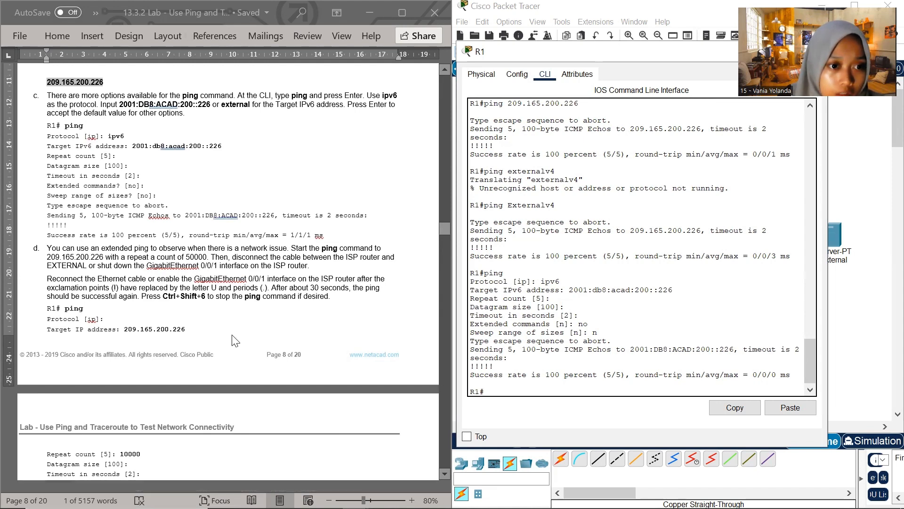
scroll(235, 339, "down", 8)
scroll(235, 339, "down", 3)
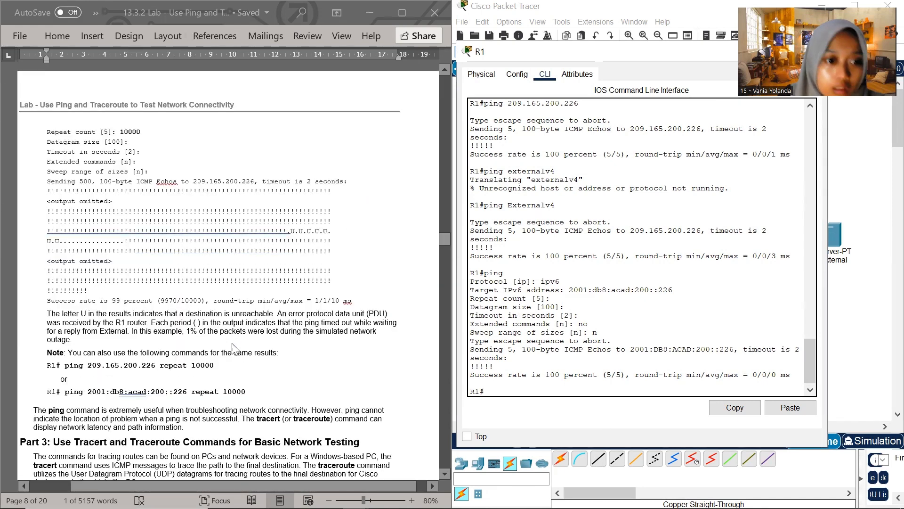
scroll(238, 372, "down", 3)
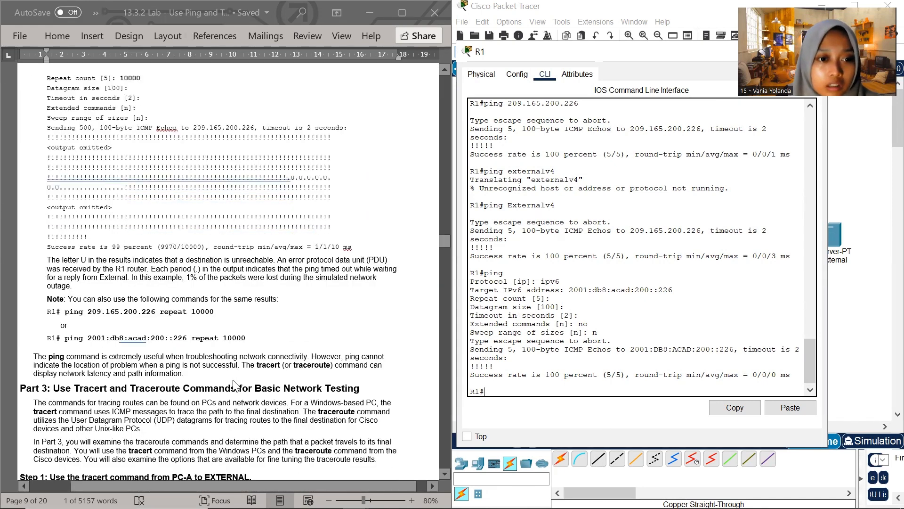
scroll(236, 385, "down", 1)
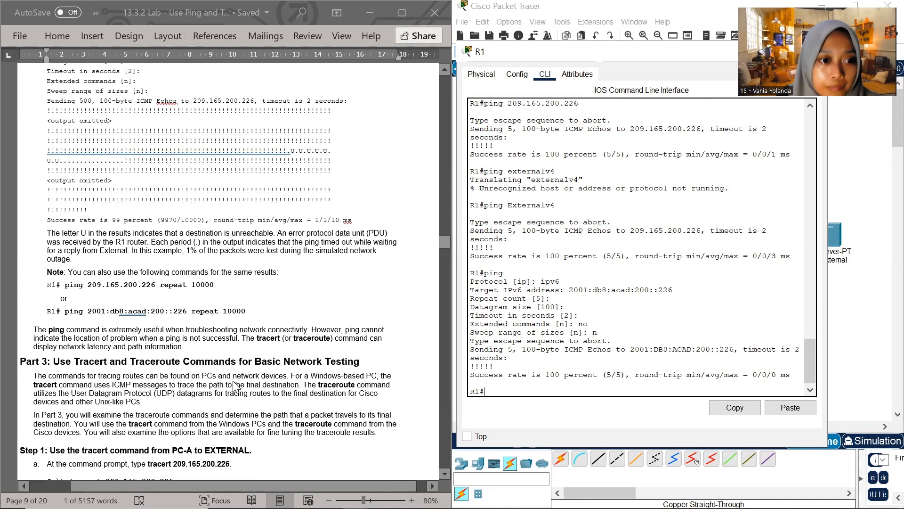
scroll(235, 385, "down", 1)
scroll(235, 385, "down", 3)
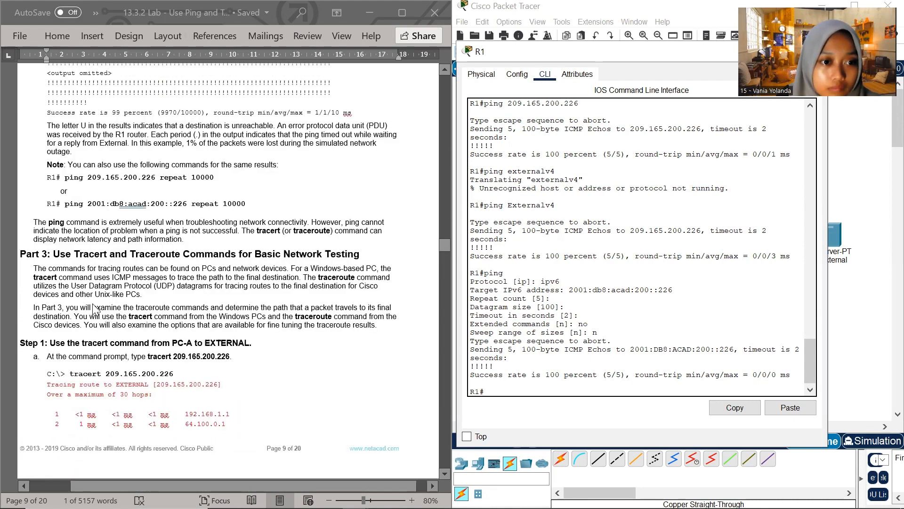
scroll(267, 292, "down", 3)
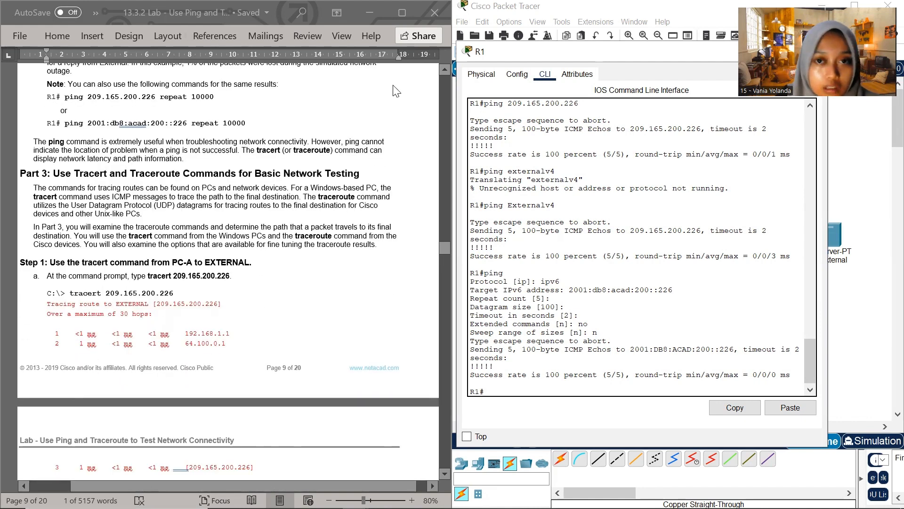
Move R1's CLI window aside and put it away to uncover the topology
left_click(640, 21)
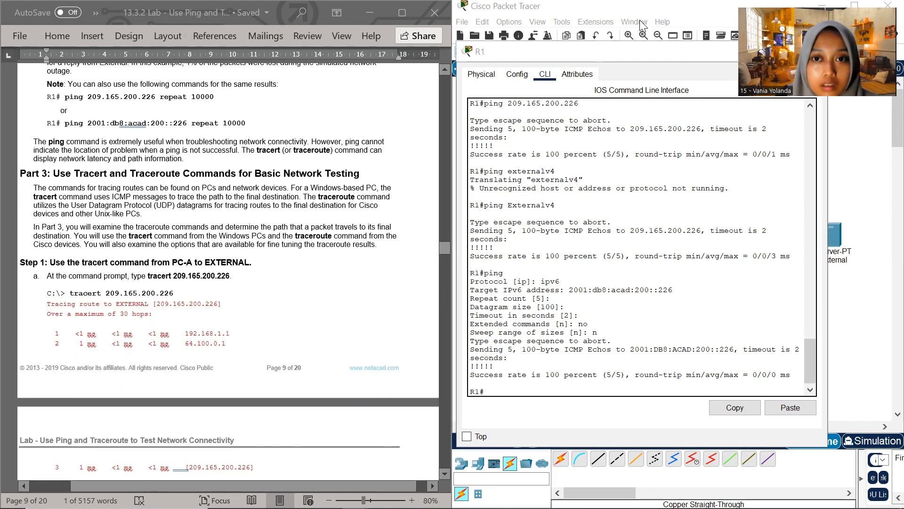
left_click(660, 55)
left_click_drag(656, 60, 582, 92)
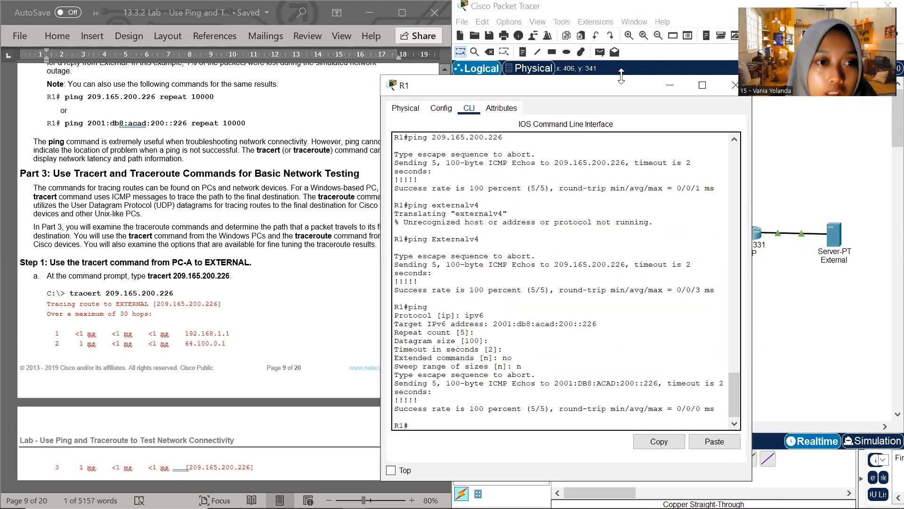
left_click(681, 89)
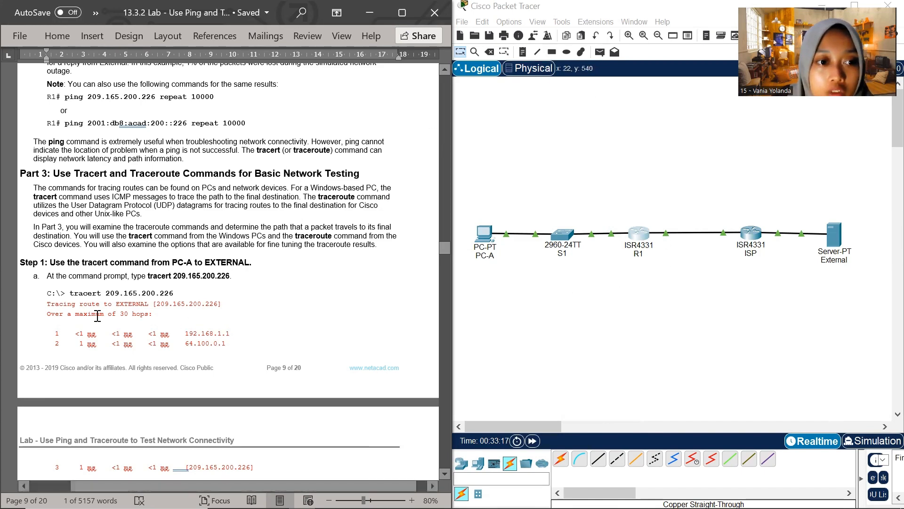
Open PC-A's Command Prompt for Part 3, Step 1 of the lab and place its window higher on the screen
scroll(117, 281, "down", 3)
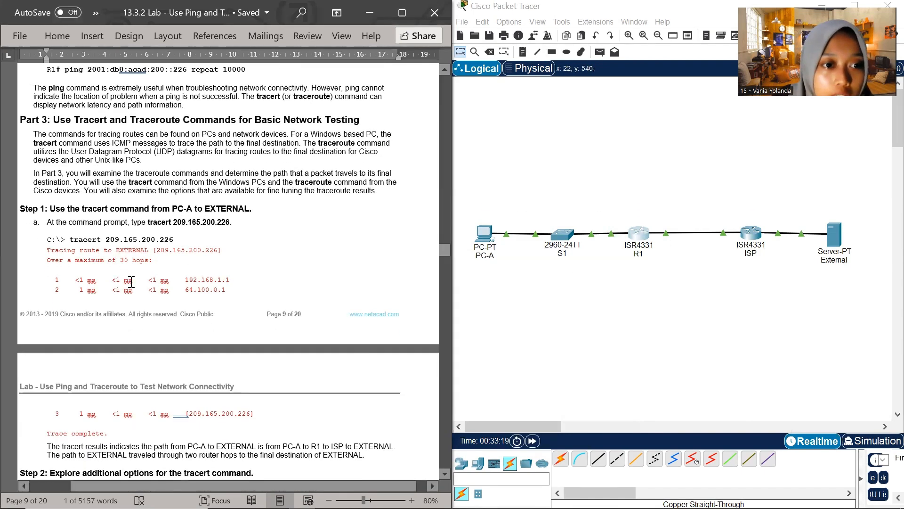
left_click(490, 239)
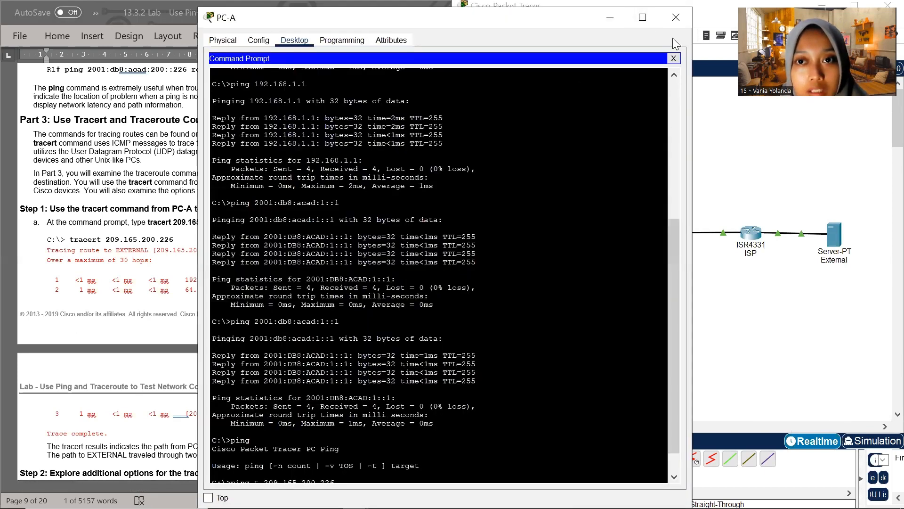
left_click(676, 19)
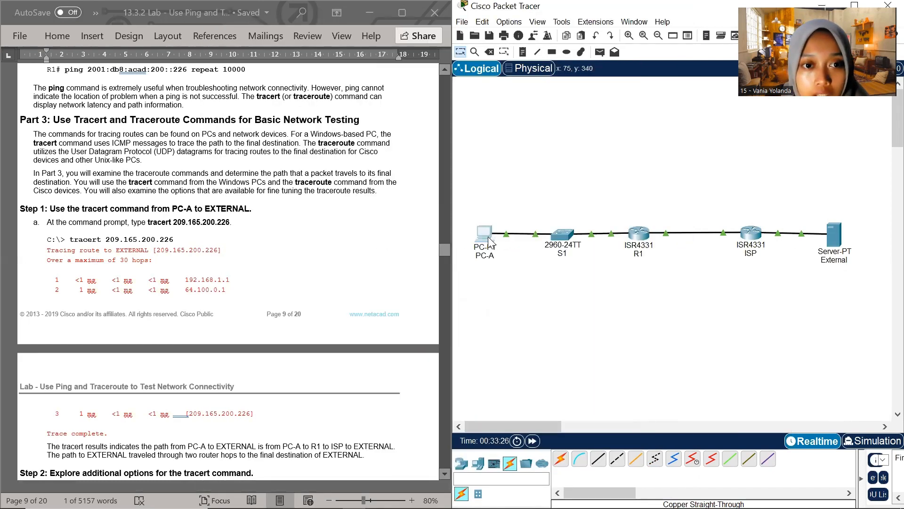
left_click(489, 239)
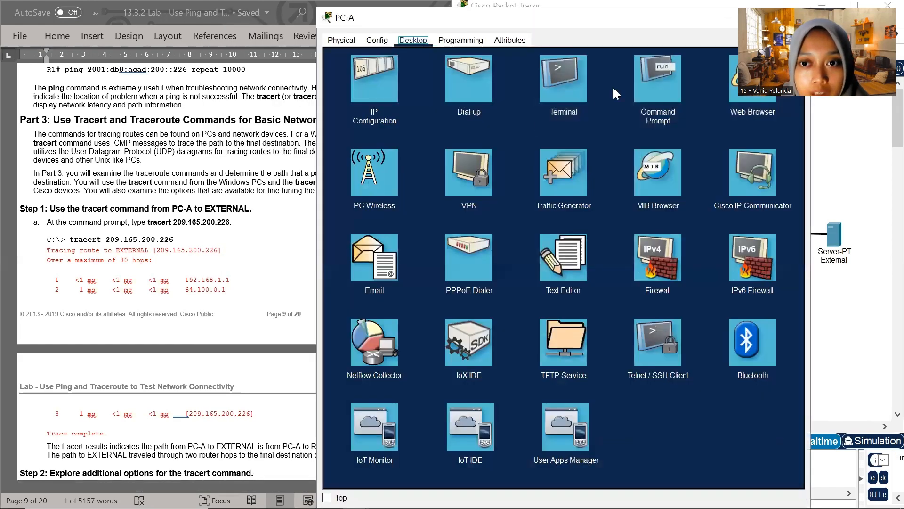
left_click(656, 96)
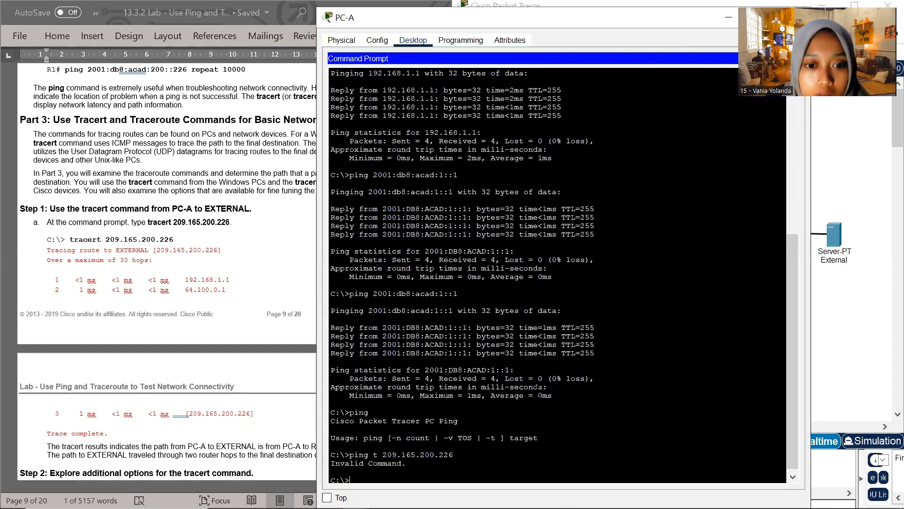
Copy the tracert command from Step 1a of the lab document, and shrink PC-A's window so it sits beside the document
left_click(105, 251)
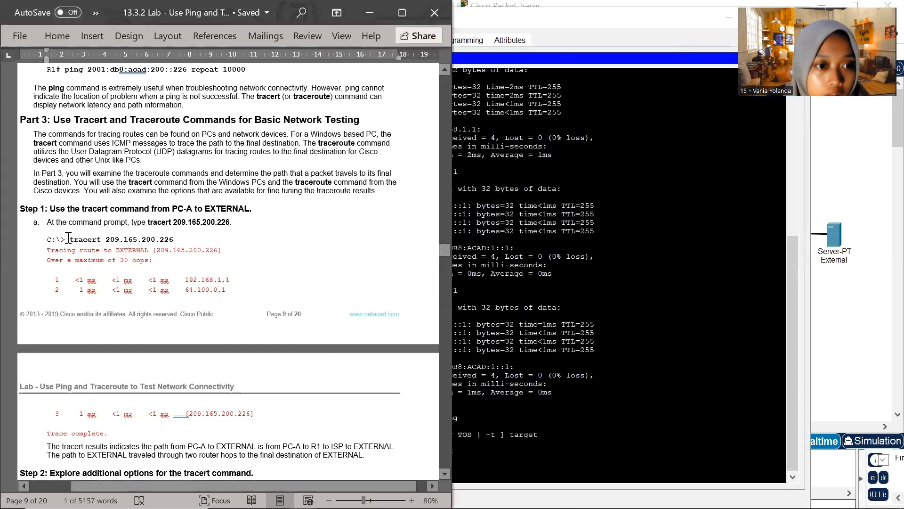
left_click_drag(70, 239, 175, 243)
left_click(657, 24)
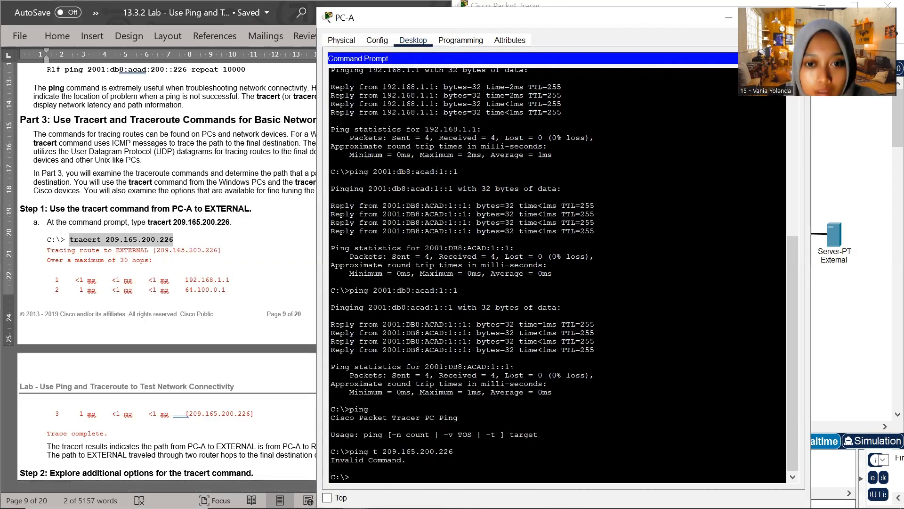
left_click_drag(655, 20, 679, 78)
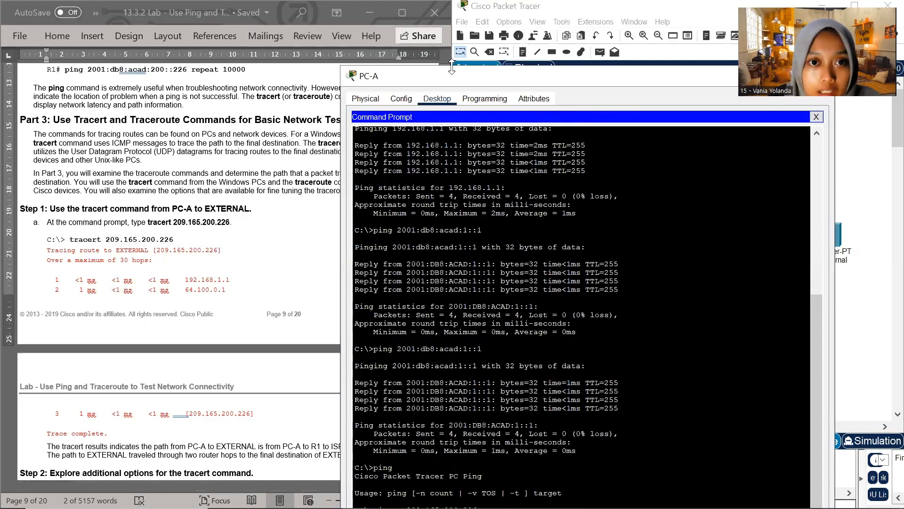
left_click_drag(342, 67, 605, 45)
Run tracert 209.165.200.226 at PC-A's command prompt
scroll(613, 212, "down", 5)
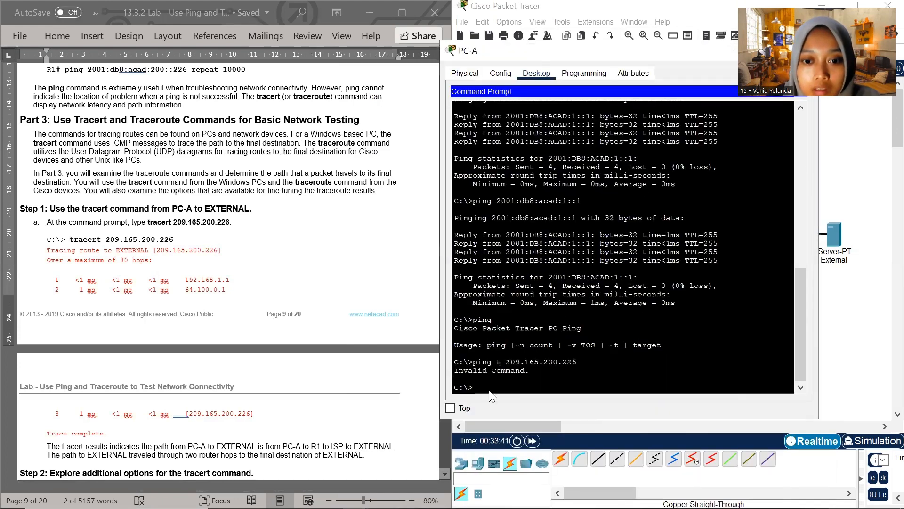
type("tracert 209.165.200.226")
key("Return")
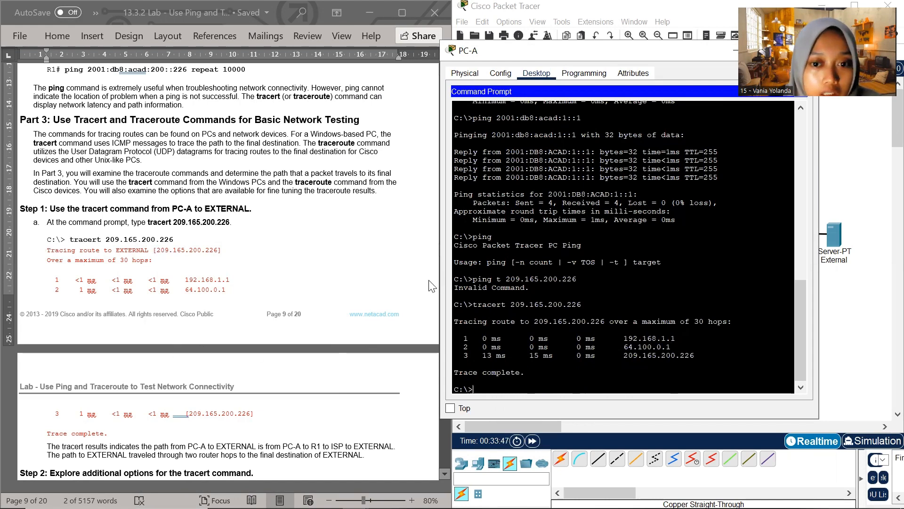
Copy the bare tracert command from Part 3, Step 2a of the lab document and run it at PC-A's prompt
scroll(624, 264, "down", 1)
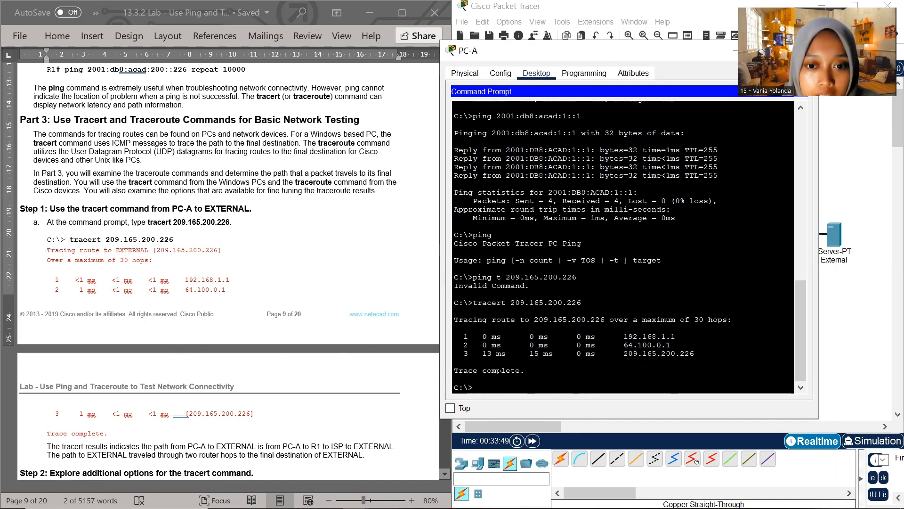
scroll(245, 363, "down", 5)
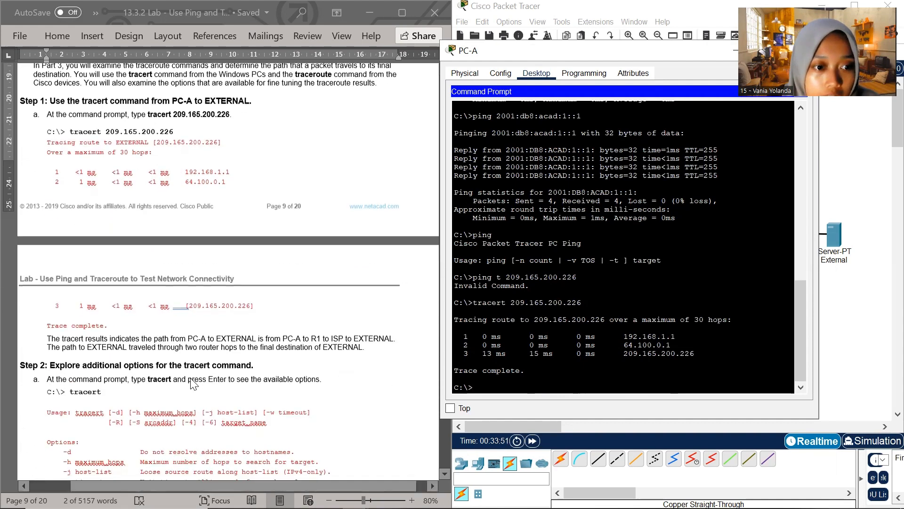
scroll(188, 382, "down", 6)
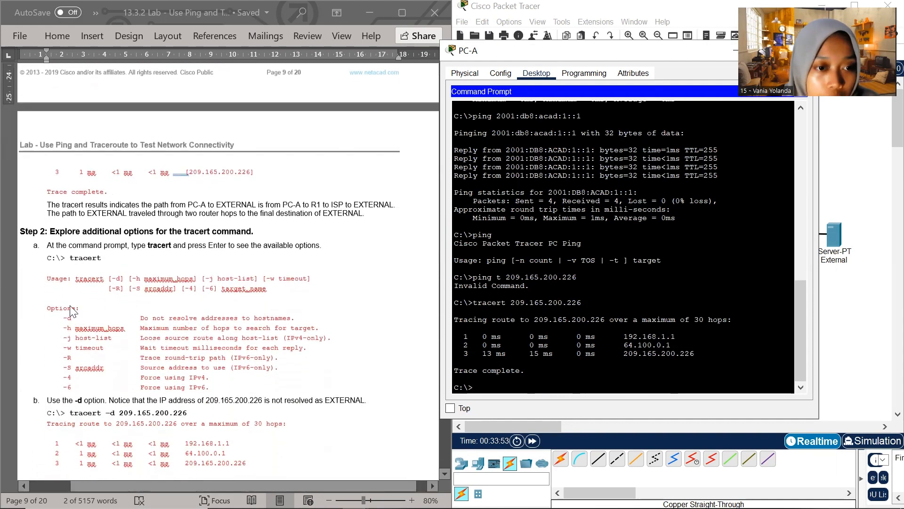
left_click_drag(102, 203, 70, 204)
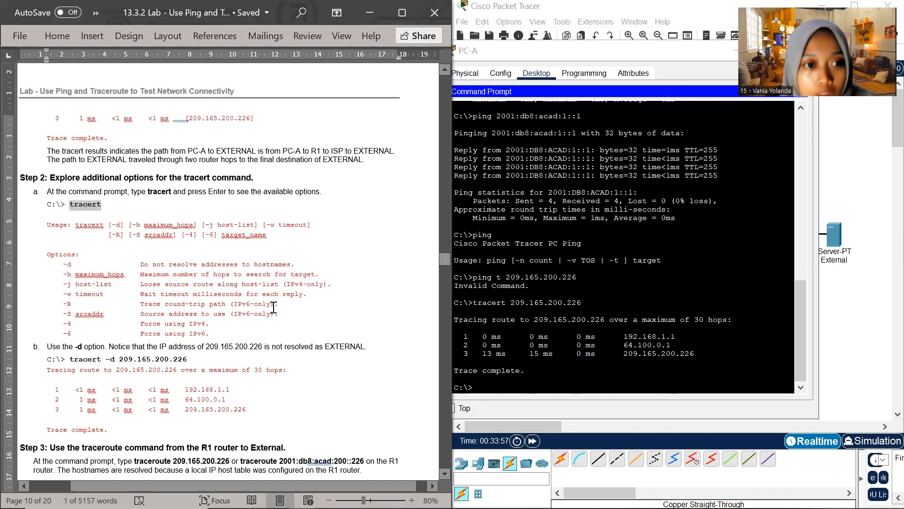
left_click_drag(480, 380, 483, 388)
right_click(483, 387)
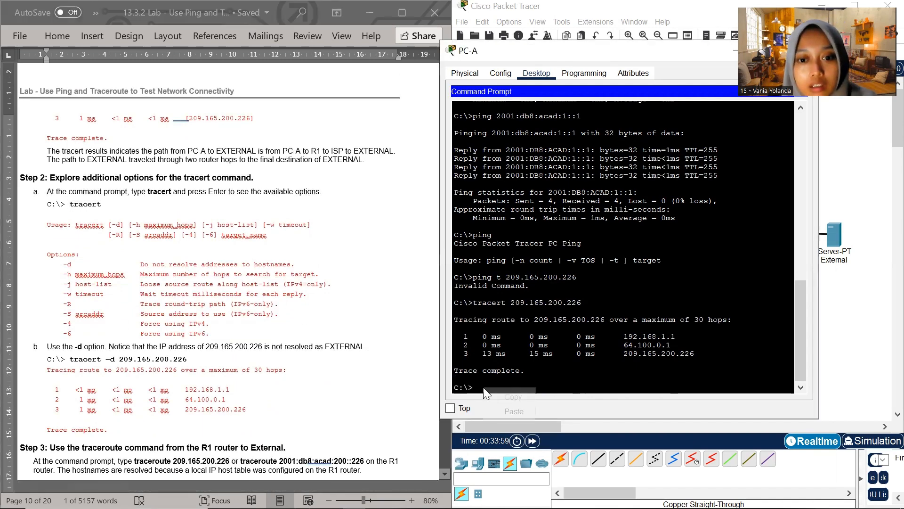
key("Return")
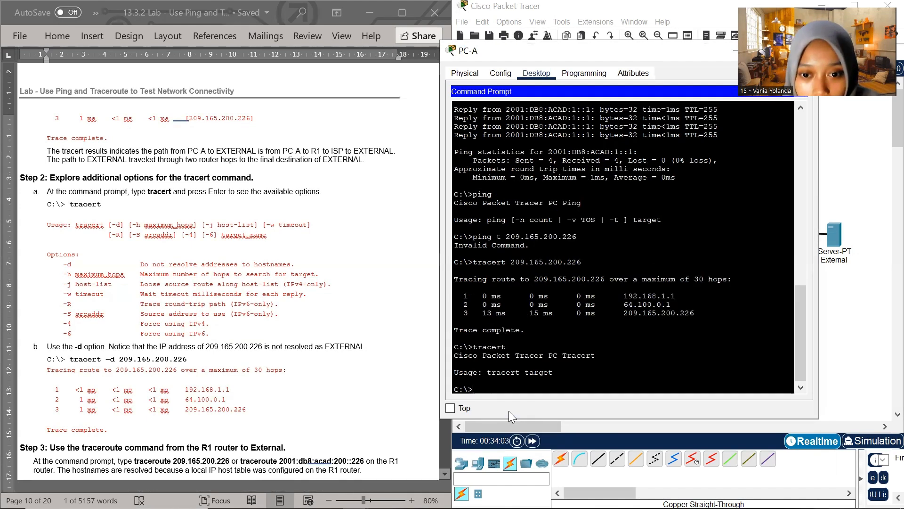
Put PC-A's window away and open R1's CLI for Part 3, Step 3, placing its window higher on the screen
scroll(129, 266, "down", 1)
scroll(130, 272, "down", 7)
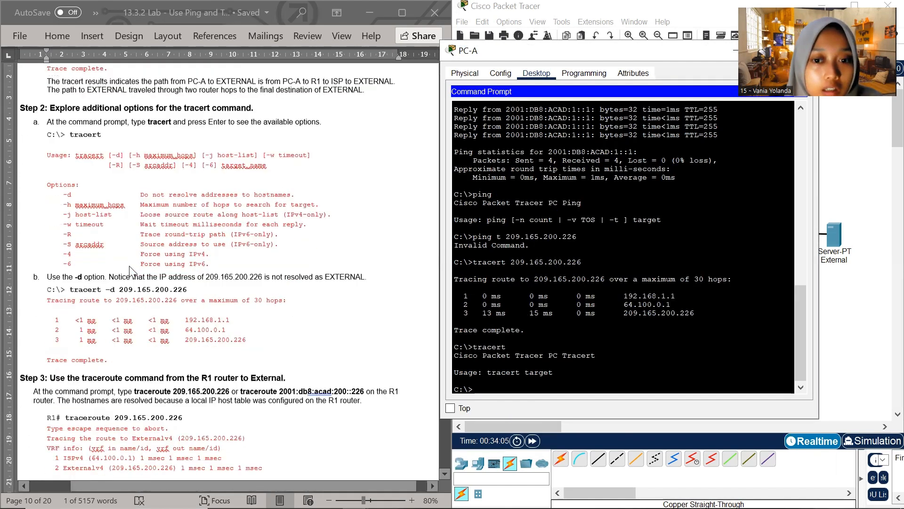
scroll(125, 282, "down", 2)
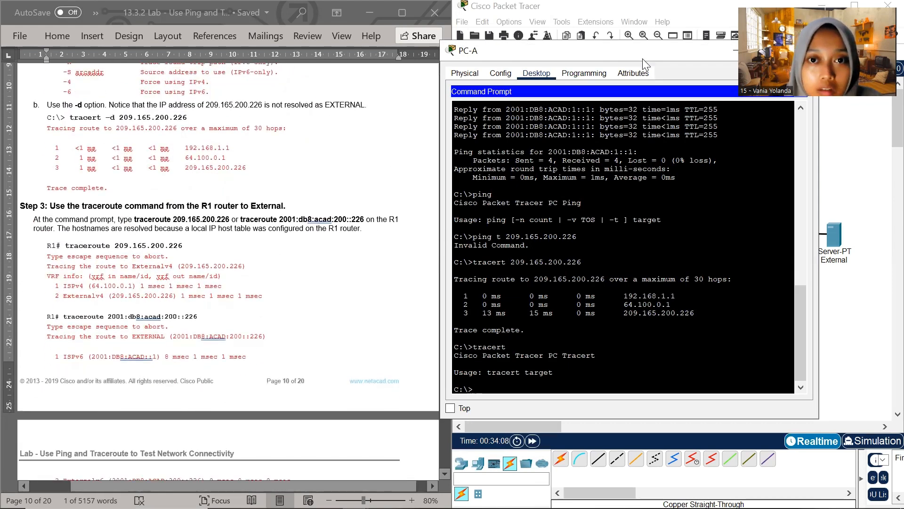
left_click_drag(643, 58, 539, 86)
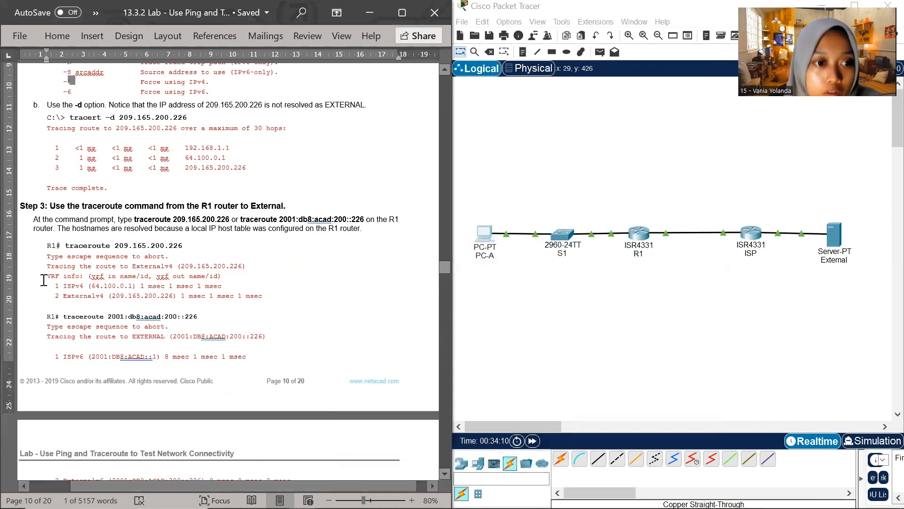
left_click(643, 238)
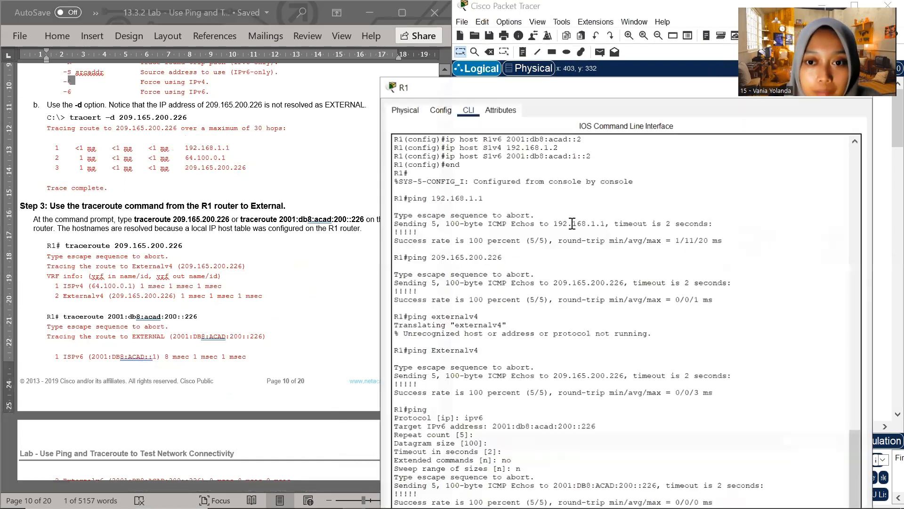
left_click_drag(548, 86, 550, 17)
Copy the IPv4 traceroute command from Step 3 of the lab document and run traceroute 209.165.200.226 on R1
scroll(100, 187, "down", 3)
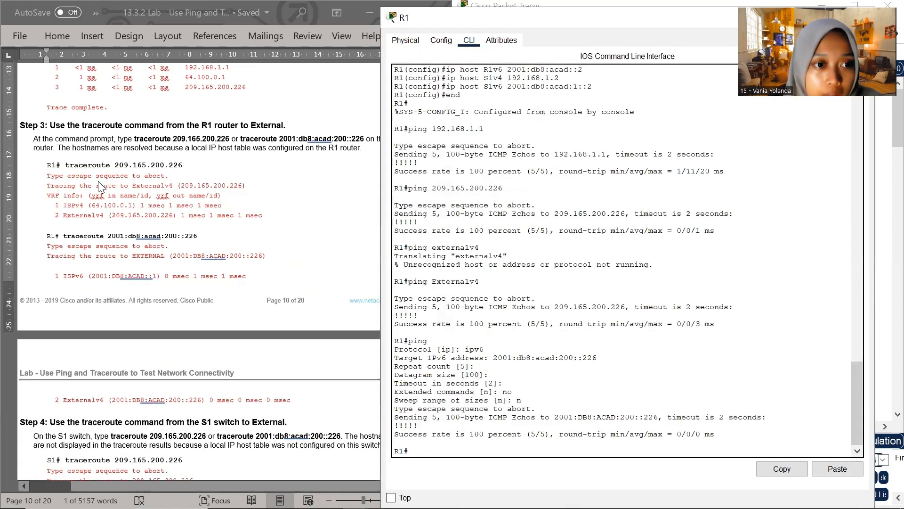
left_click(65, 165)
left_click_drag(66, 164, 182, 168)
key("super+c")
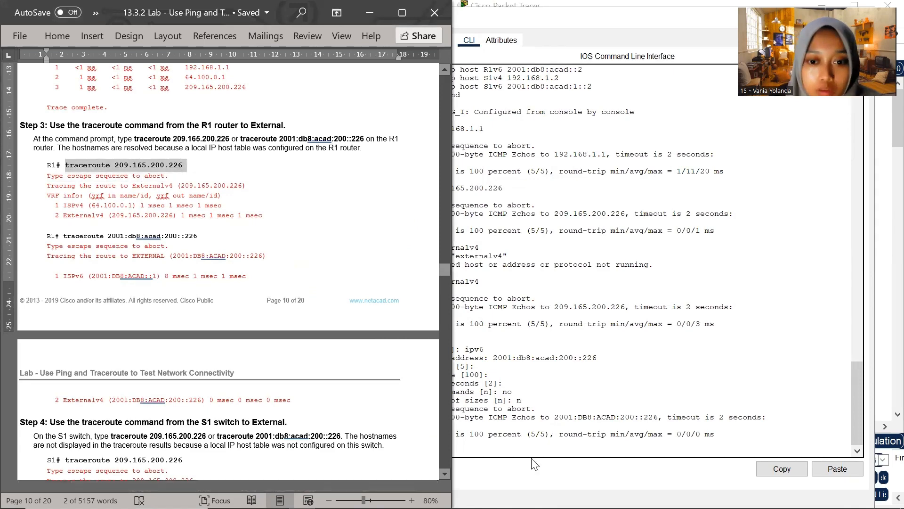
left_click(524, 439)
right_click(451, 448)
left_click(419, 455)
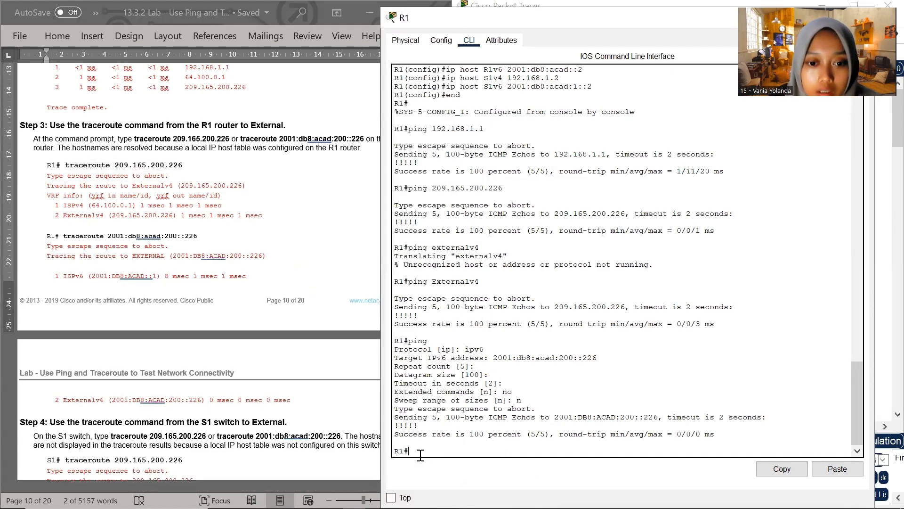
right_click(418, 454)
left_click(451, 478)
key("Return")
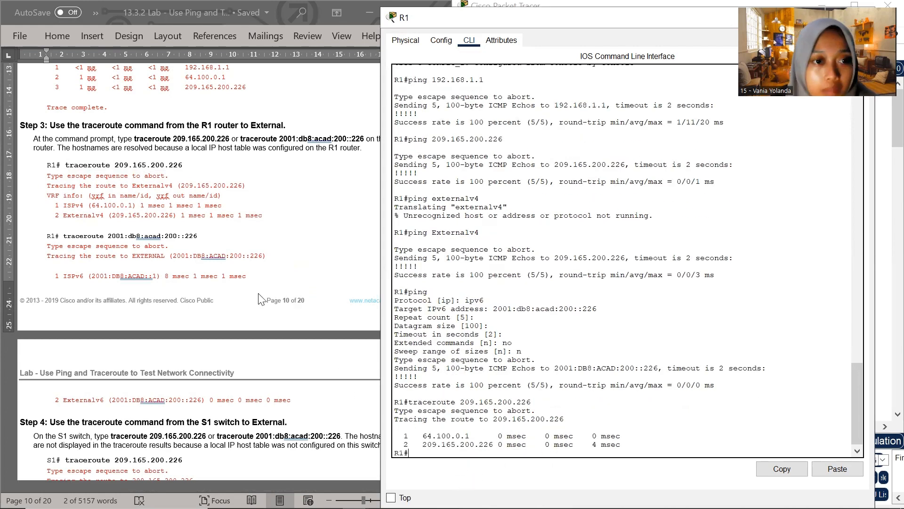
Copy the IPv6 traceroute command from Step 3 and run traceroute 2001:db8:acad:200::226 on R1
scroll(221, 292, "down", 1)
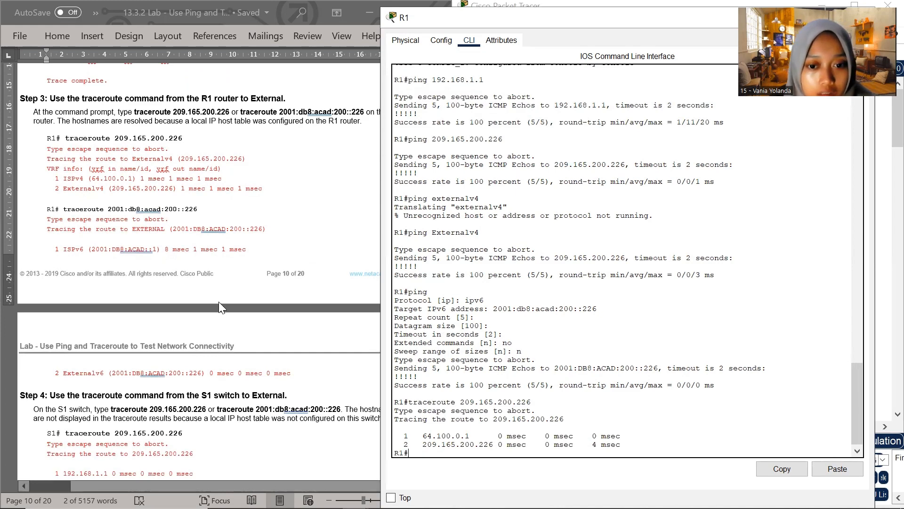
left_click_drag(65, 138, 187, 138)
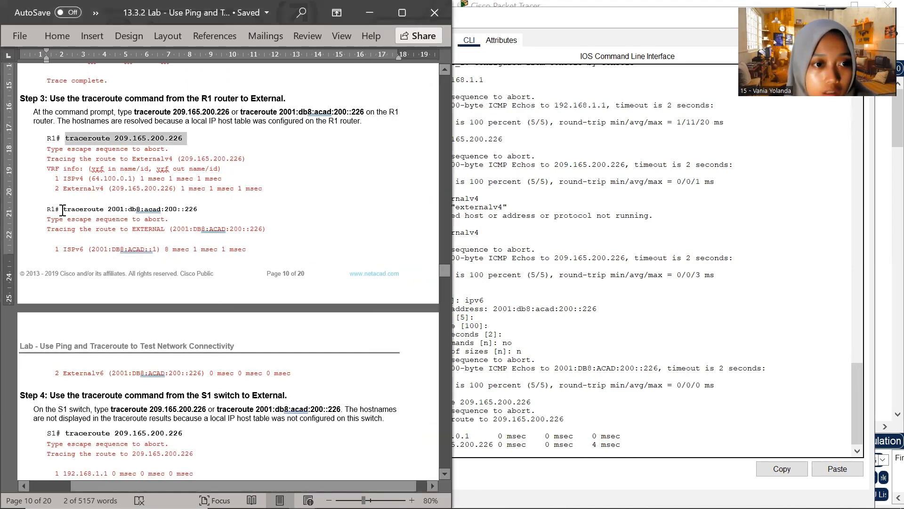
left_click_drag(63, 210, 197, 212)
key("super+c")
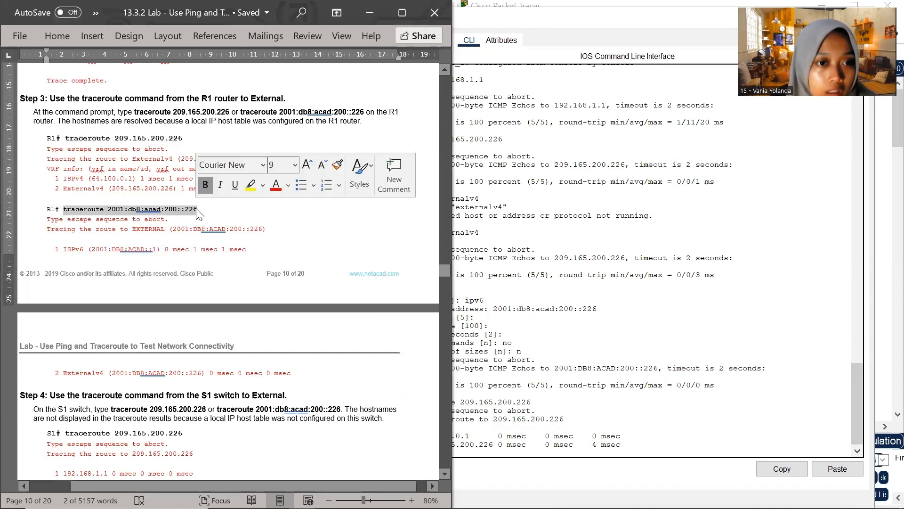
left_click(516, 449)
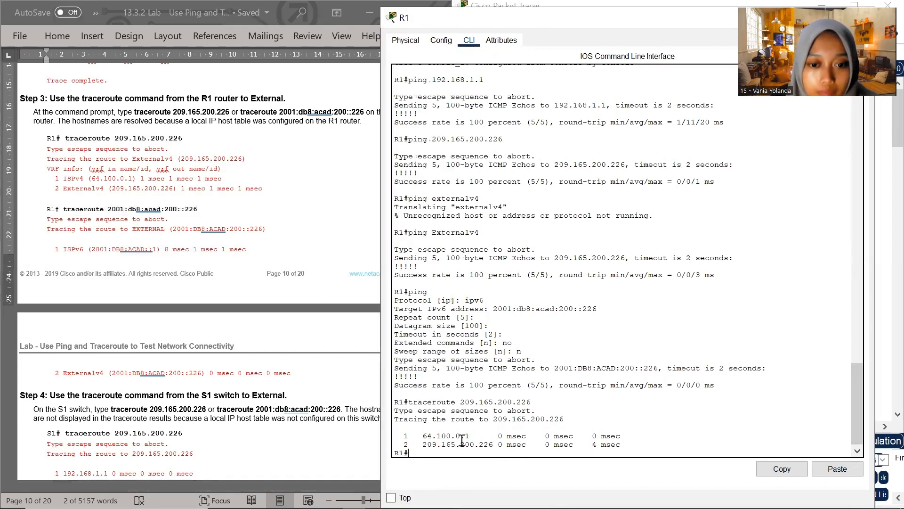
right_click(412, 447)
left_click(451, 477)
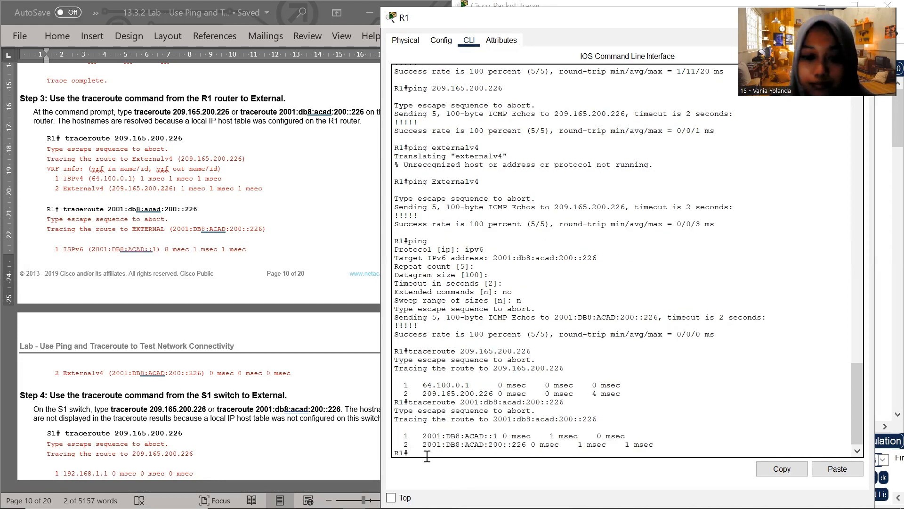
Put R1's window away and open the S1 switch's CLI for Part 3, Step 4 of the lab
mouse_move(884, 507)
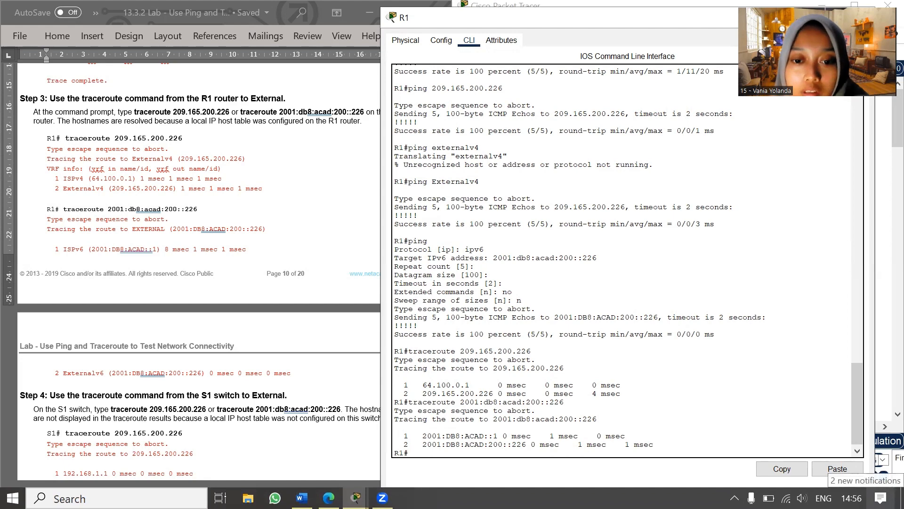
scroll(182, 343, "down", 5)
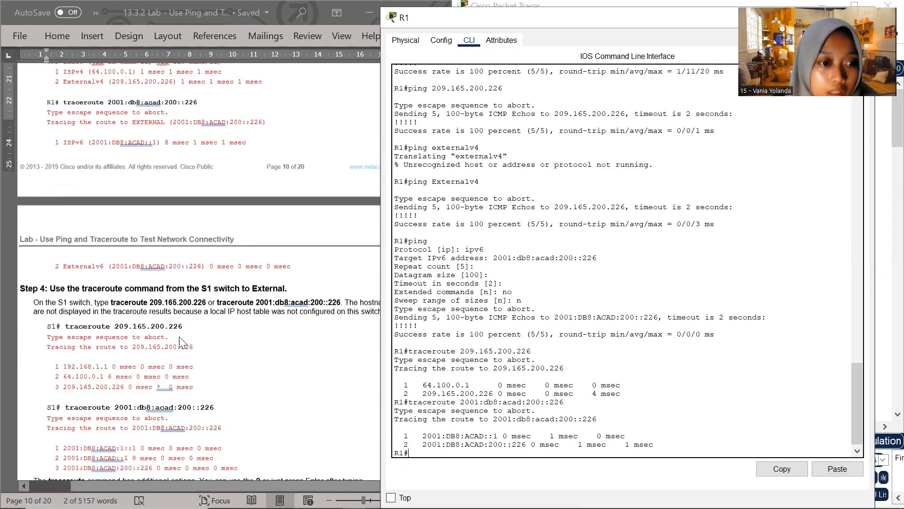
scroll(182, 343, "down", 2)
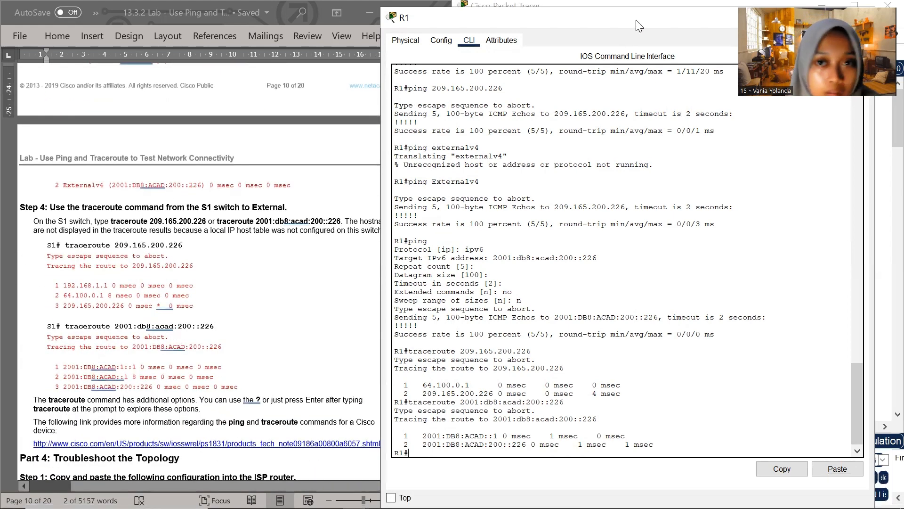
left_click_drag(634, 21, 459, 100)
left_click(616, 92)
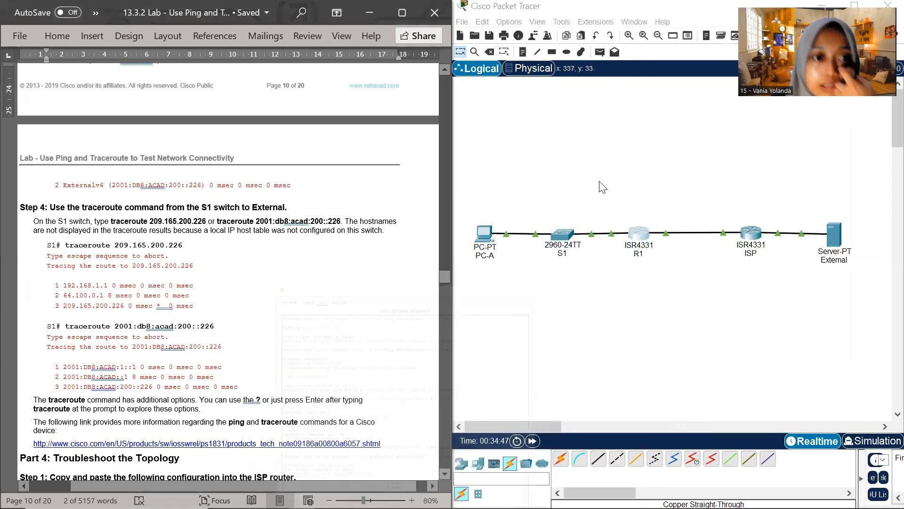
left_click(563, 235)
left_click(562, 232)
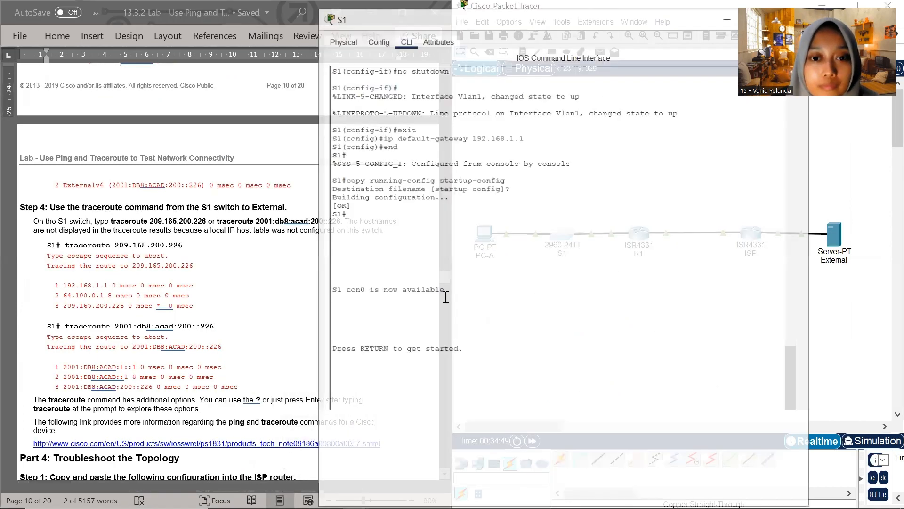
Enter privileged EXEC mode on S1 with en, and place its window beside the lab document
key("Return")
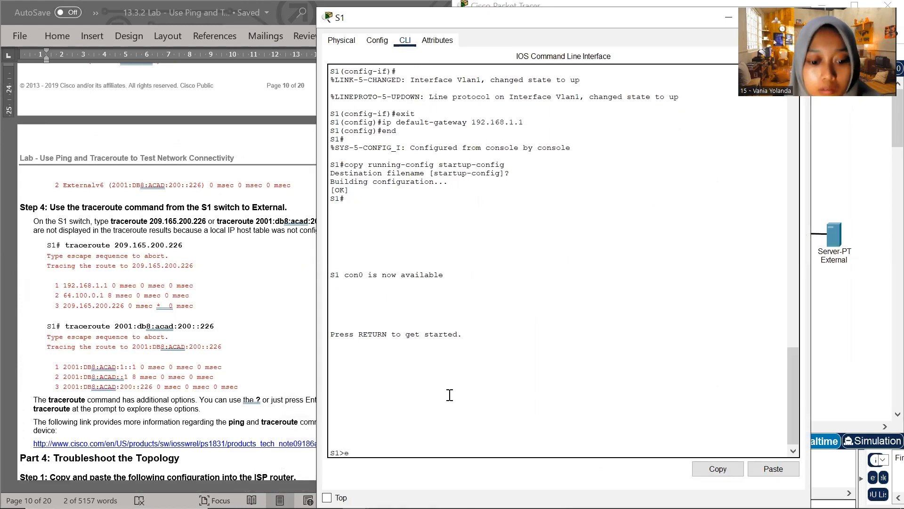
type("en")
key("Return")
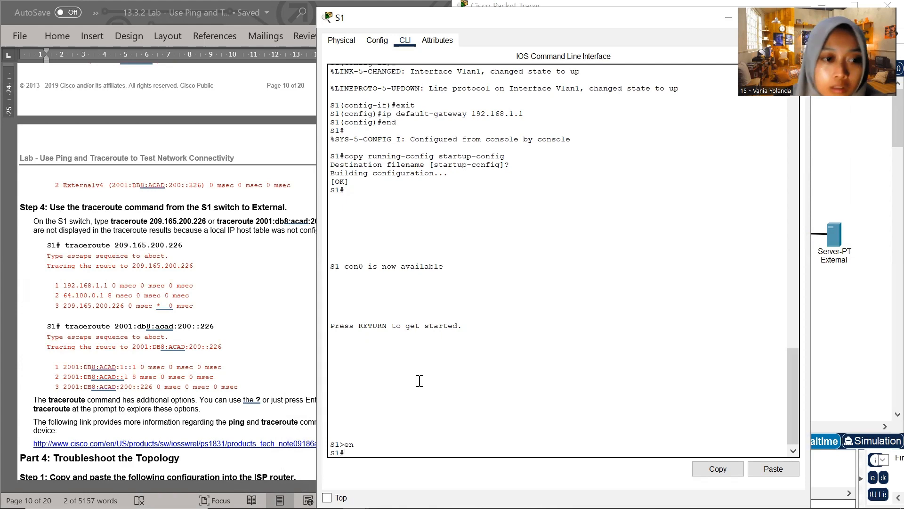
left_click_drag(342, 18, 414, 117)
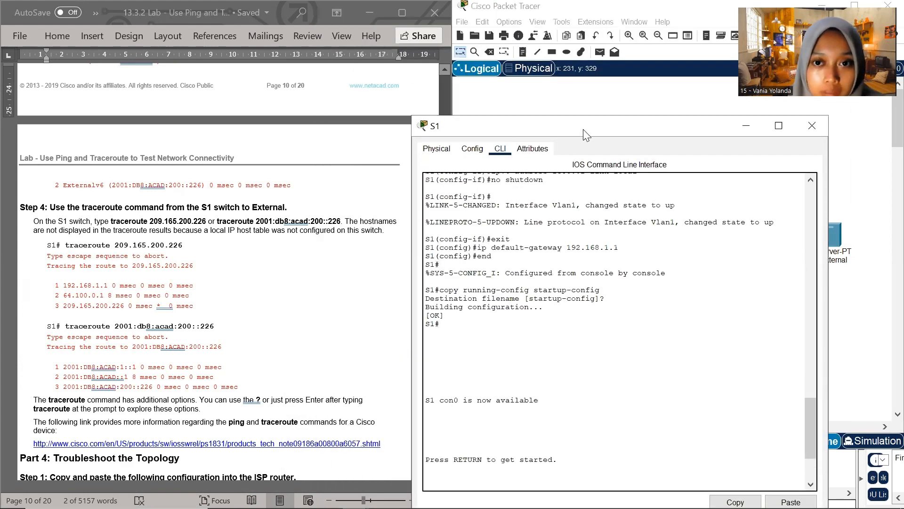
left_click_drag(583, 130, 613, 46)
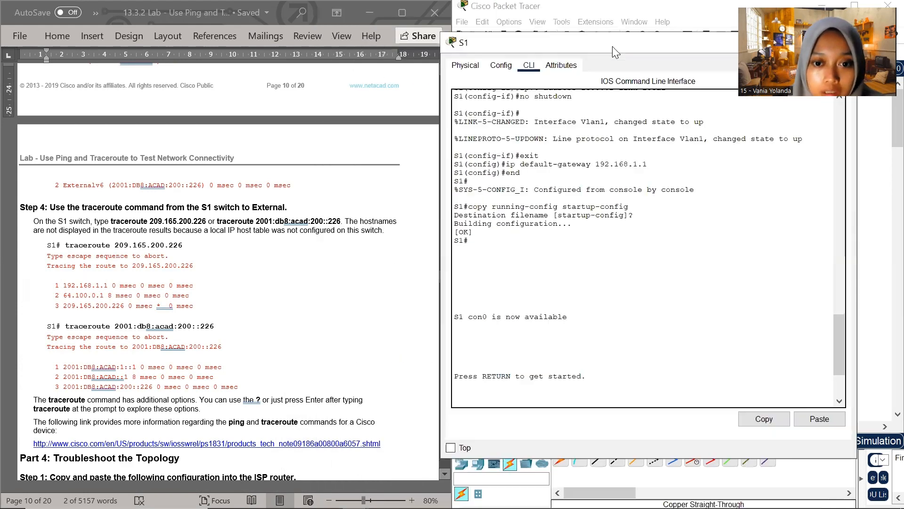
Copy the IPv4 traceroute command from Step 4 of the lab document and run traceroute 209.165.200.226 on S1
left_click(71, 244)
left_click_drag(64, 244, 184, 245)
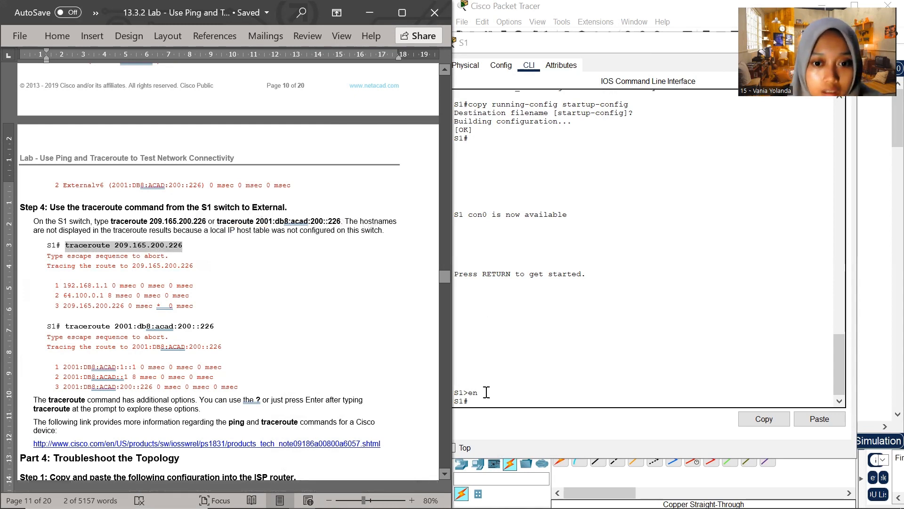
left_click(474, 403)
right_click(473, 401)
left_click(507, 427)
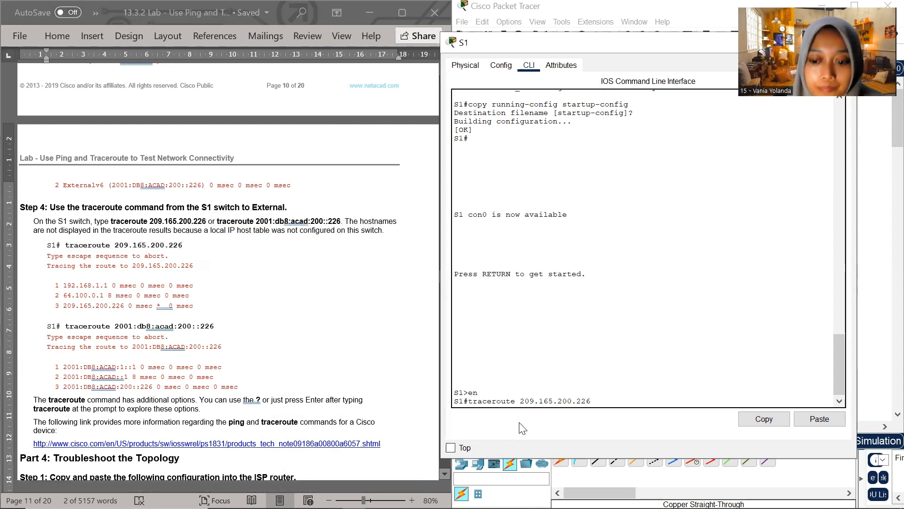
key("Return")
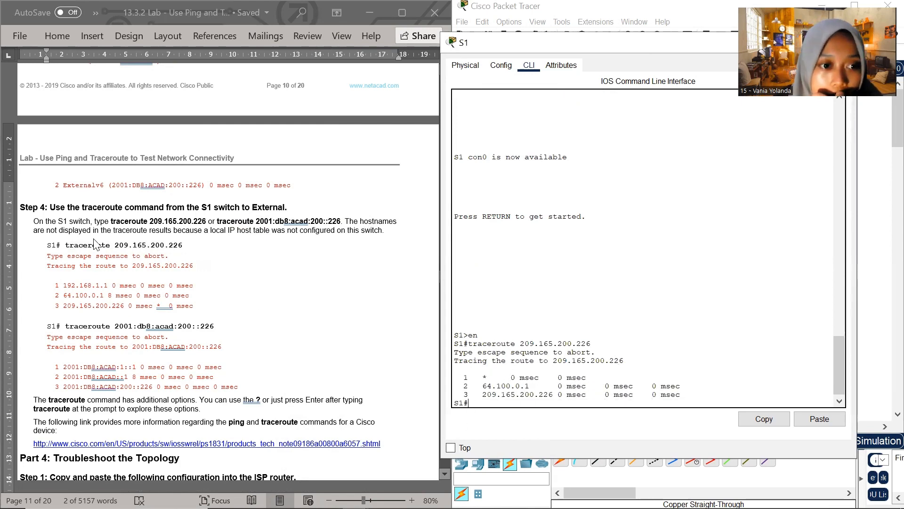
Copy the IPv6 traceroute command from Step 4 and run traceroute 2001:db8:acad:200::226 on S1
scroll(85, 243, "down", 3)
left_click(77, 228)
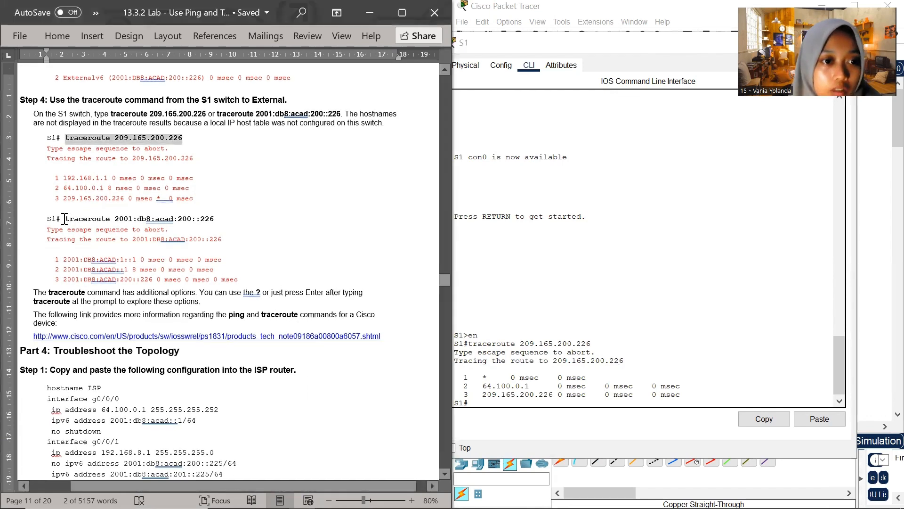
left_click_drag(72, 218, 216, 218)
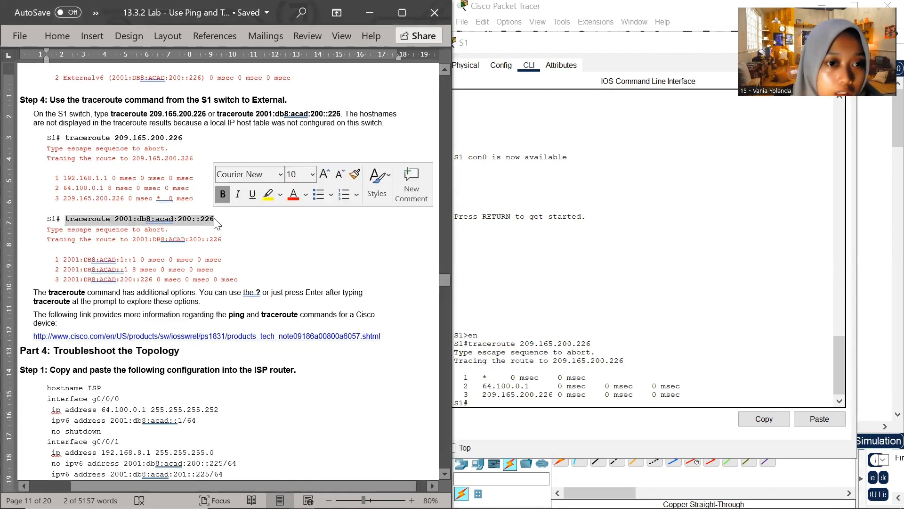
left_click(502, 402)
right_click(496, 407)
left_click(524, 428)
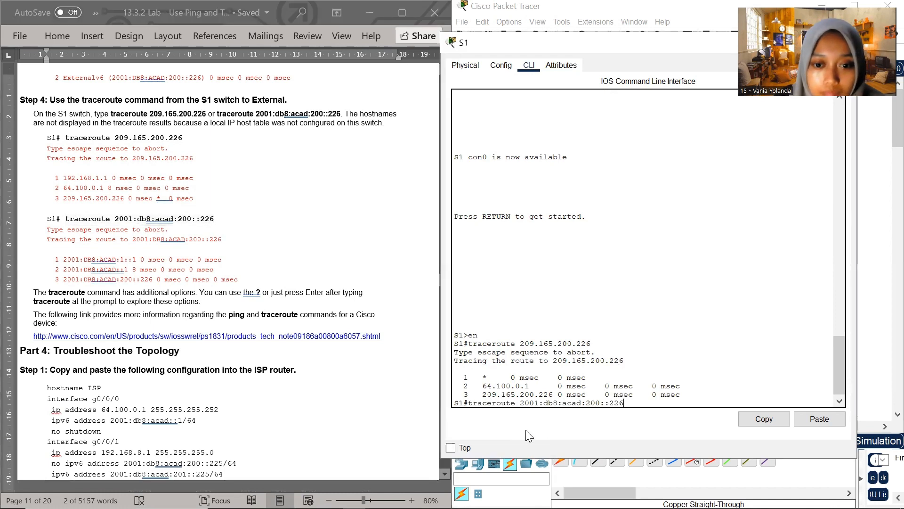
key("Return")
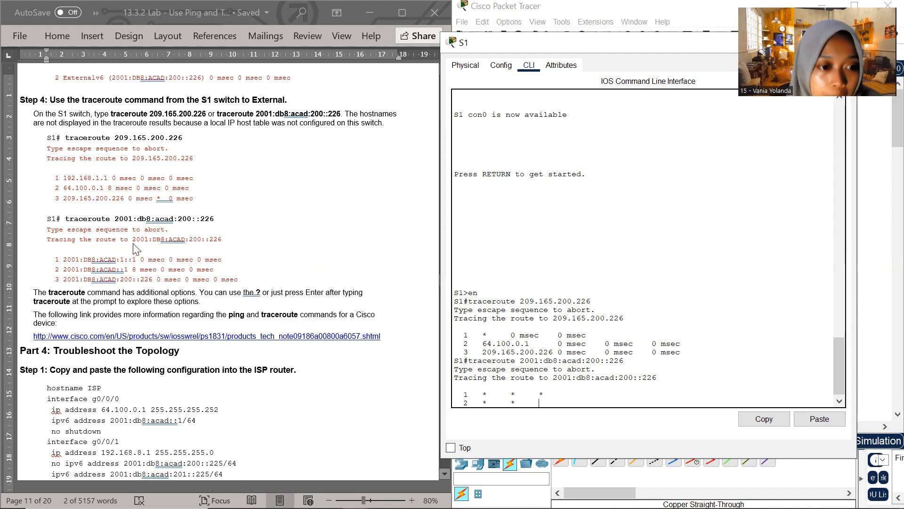
Read through Part 4 of the lab document, Troubleshoot the Topology, down to the Reflection Questions
scroll(222, 346, "down", 1)
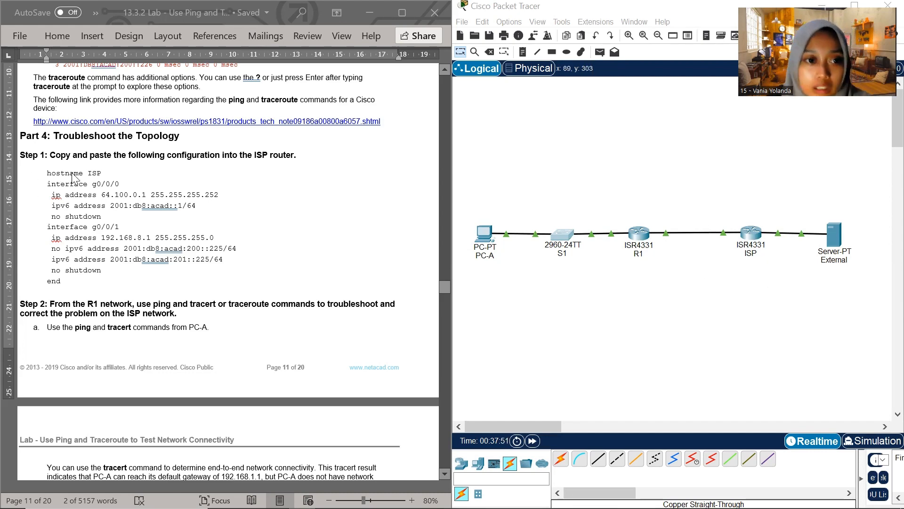
scroll(83, 184, "down", 1)
scroll(83, 184, "down", 5)
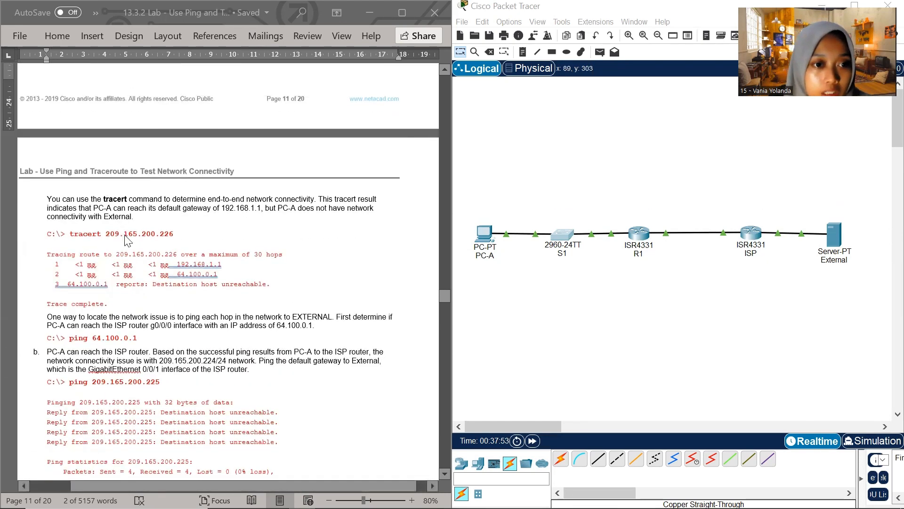
scroll(127, 242, "down", 8)
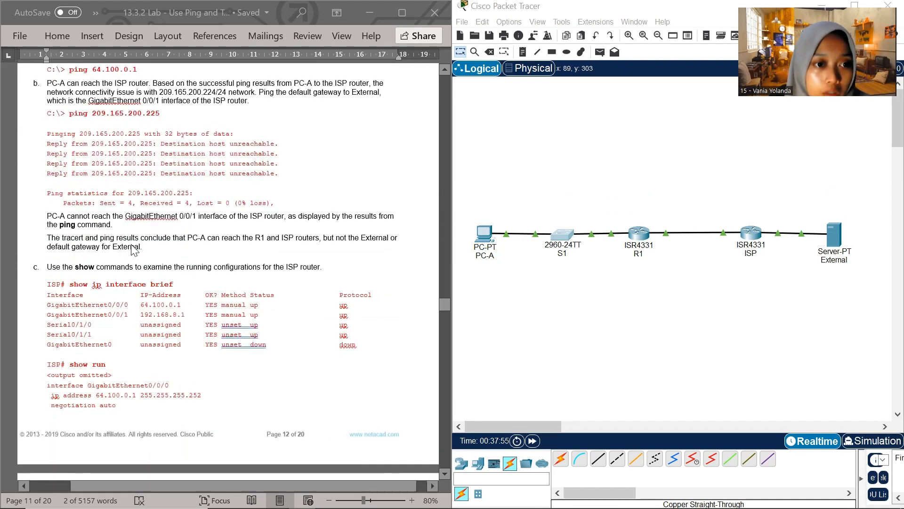
scroll(133, 249, "down", 12)
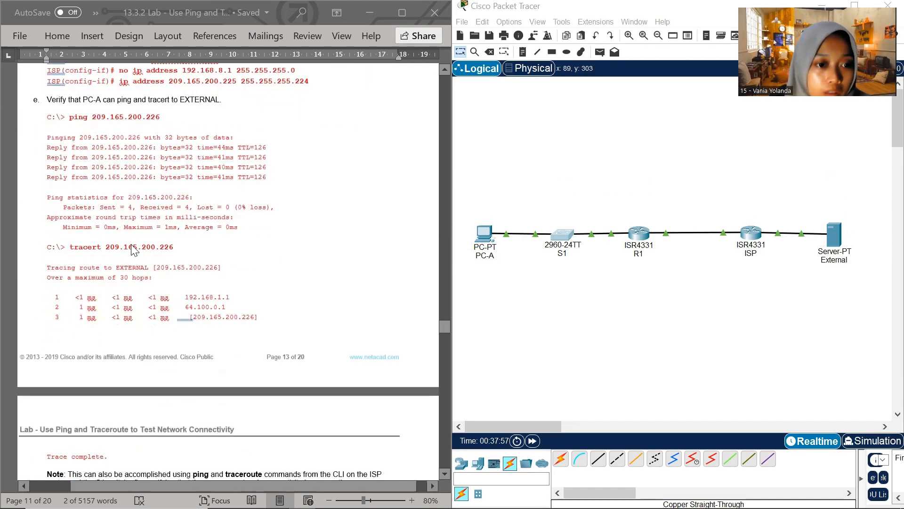
scroll(135, 248, "down", 5)
scroll(137, 250, "down", 2)
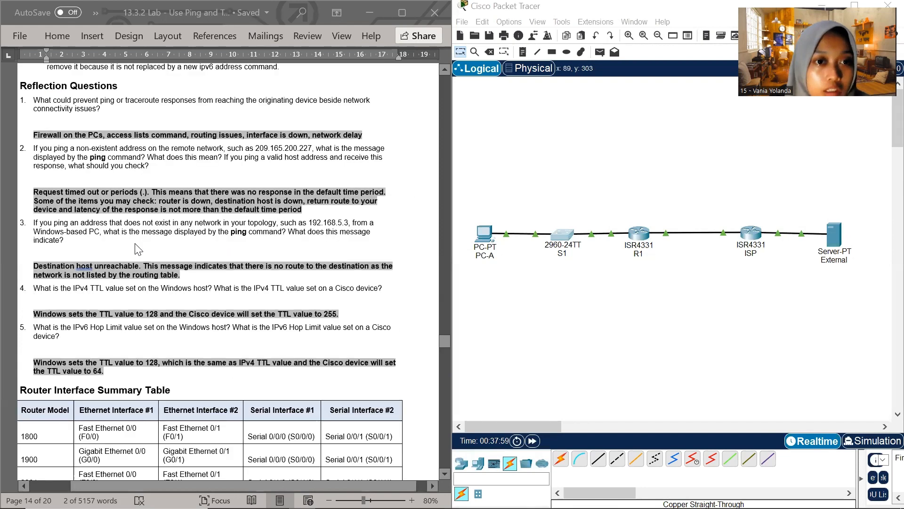
scroll(137, 249, "up", 1)
scroll(136, 249, "down", 1)
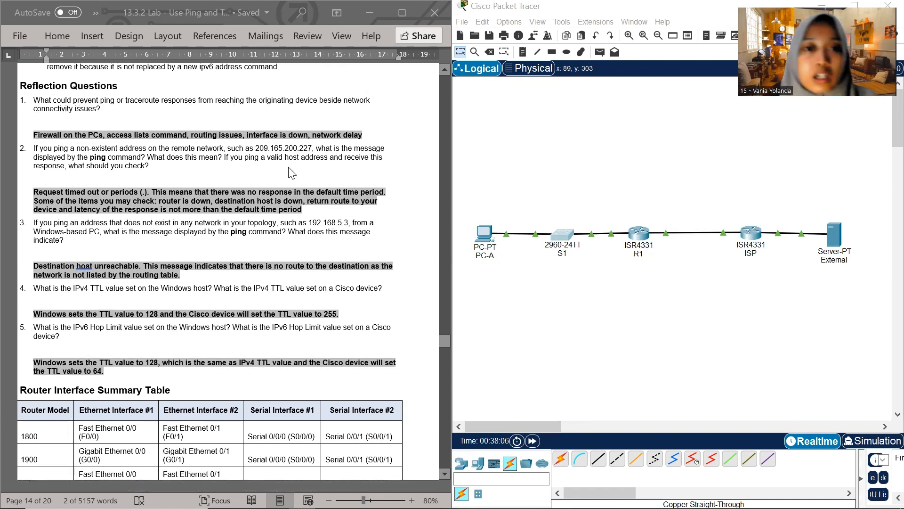
Maximize the lab document and translate Reflection Question 1 into Indonesian with Translate Selection
left_click(400, 21)
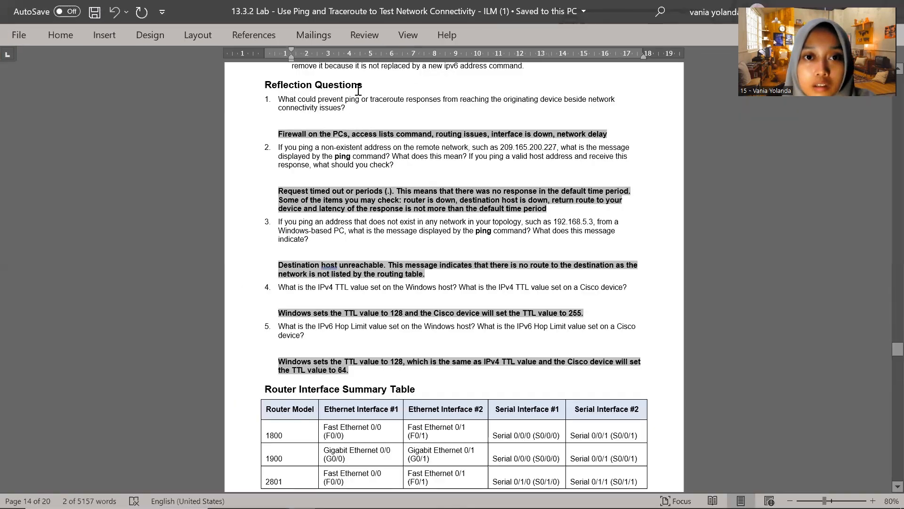
left_click(366, 33)
left_click(249, 87)
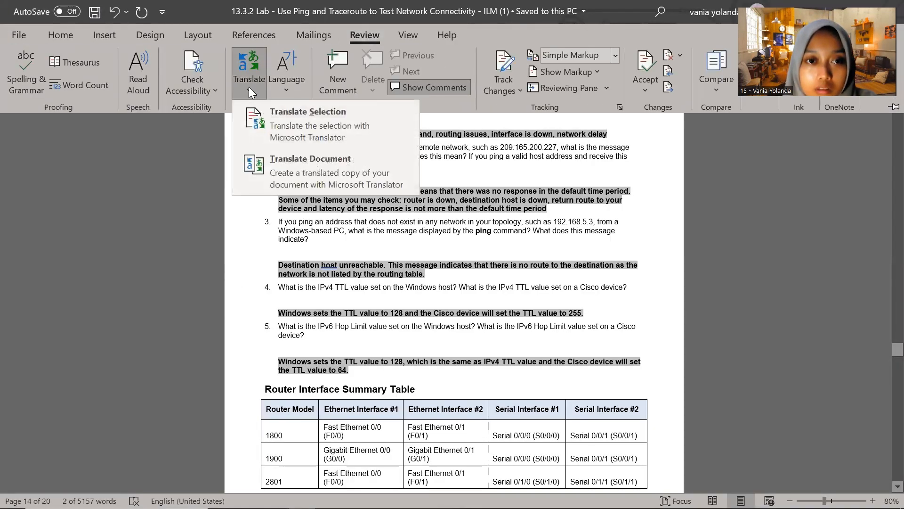
left_click(324, 137)
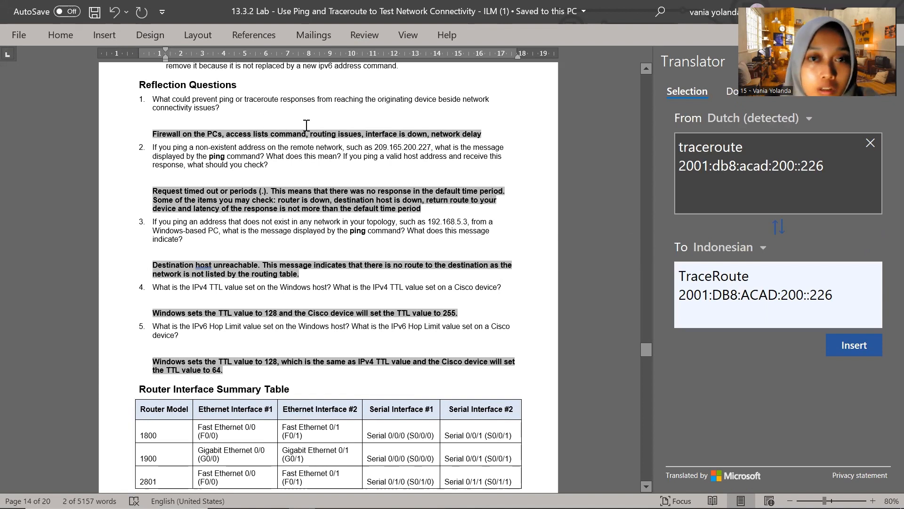
left_click(213, 132)
left_click_drag(153, 100, 222, 109)
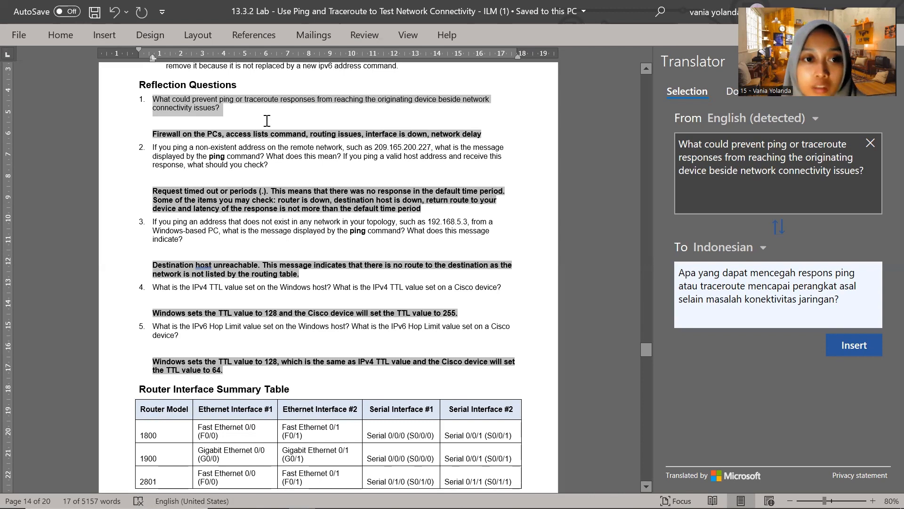
Translate Reflection Questions 2 and 3 into Indonesian, one after the other
left_click(184, 165)
left_click_drag(154, 147, 276, 165)
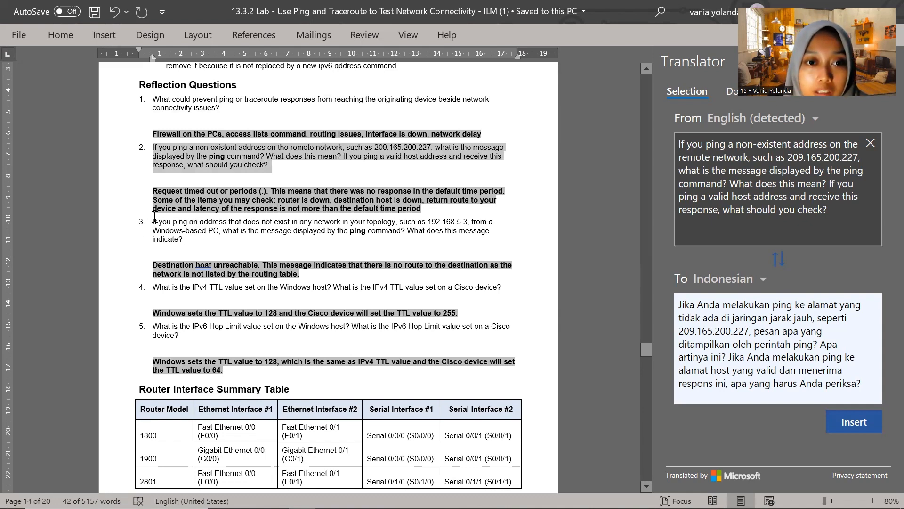
left_click_drag(153, 223, 185, 242)
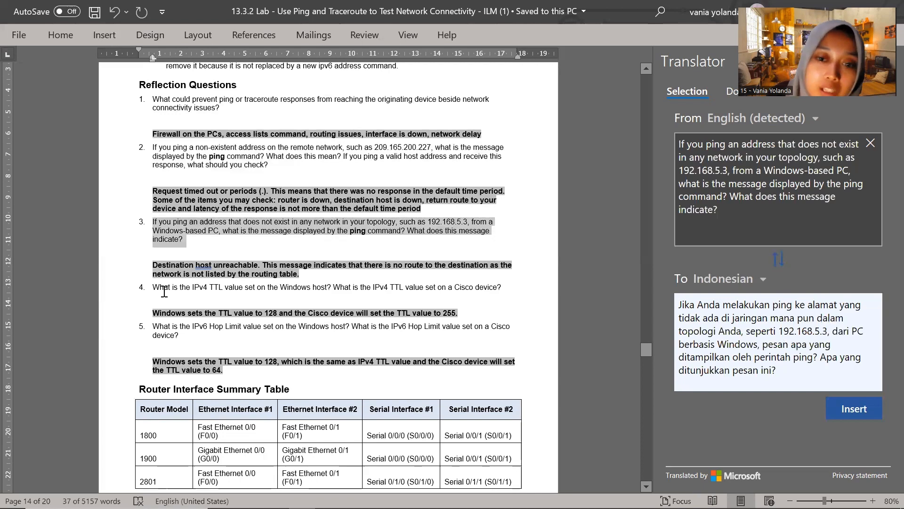
Translate the second sentence of the answer to Reflection Question 3, about there being no route to the destination
left_click(238, 257)
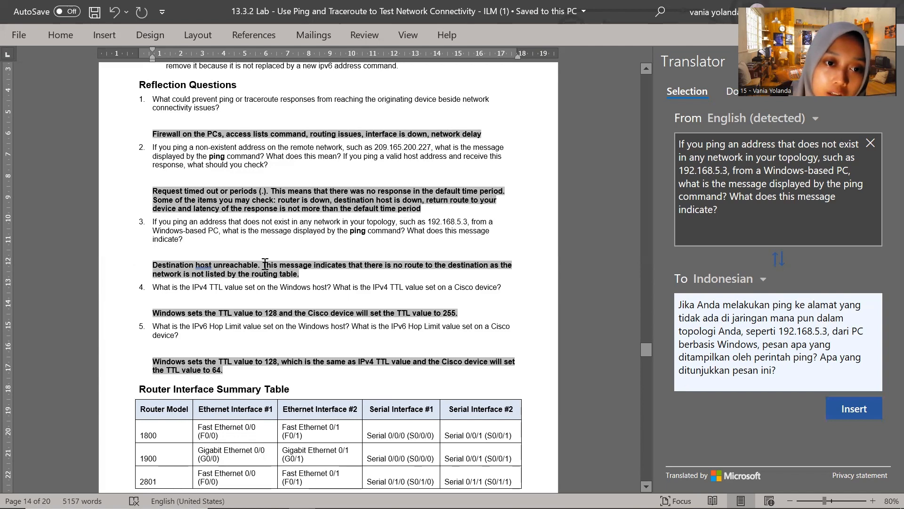
left_click_drag(262, 265, 309, 278)
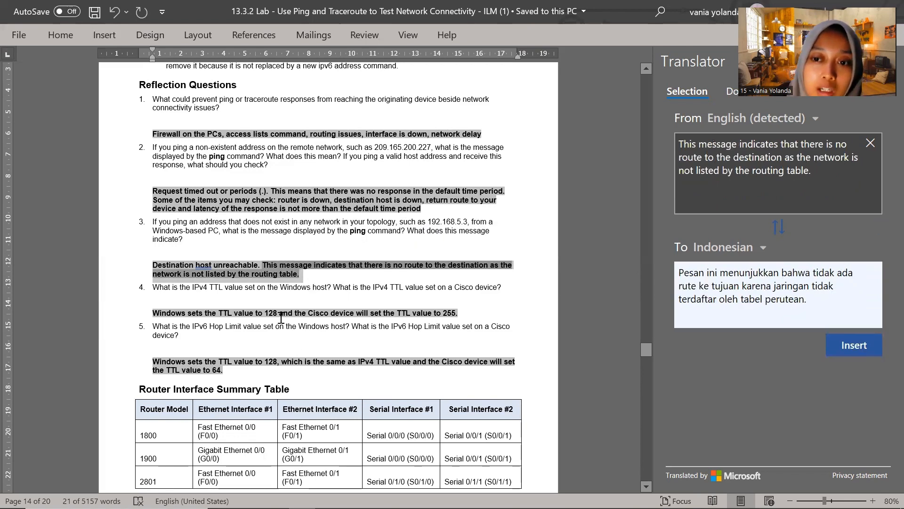
left_click(327, 284)
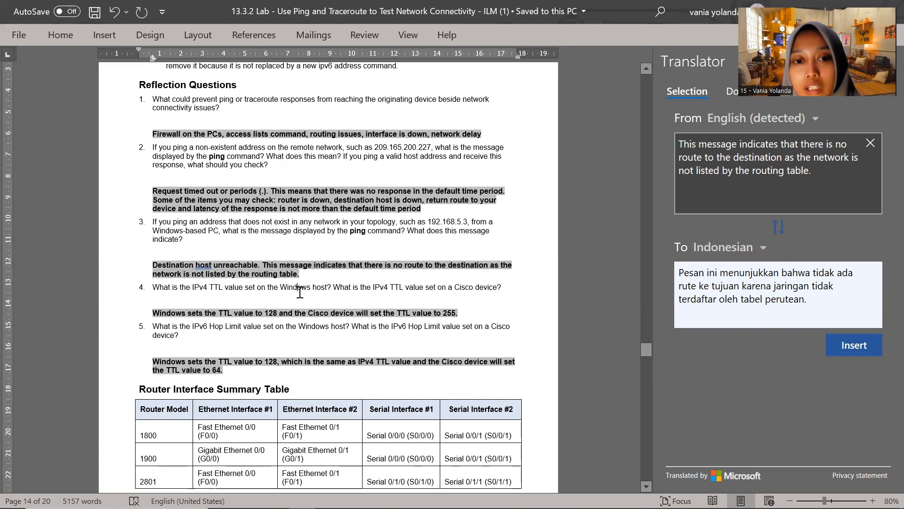
Translate the whole of Reflection Question 4, about the IPv4 TTL values, into Indonesian
left_click_drag(302, 288, 374, 288)
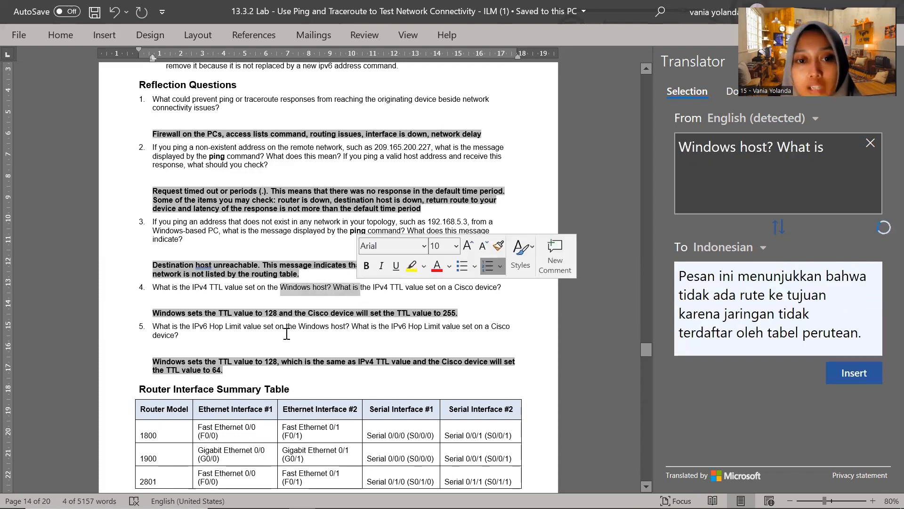
left_click(154, 288)
left_click_drag(154, 288, 502, 288)
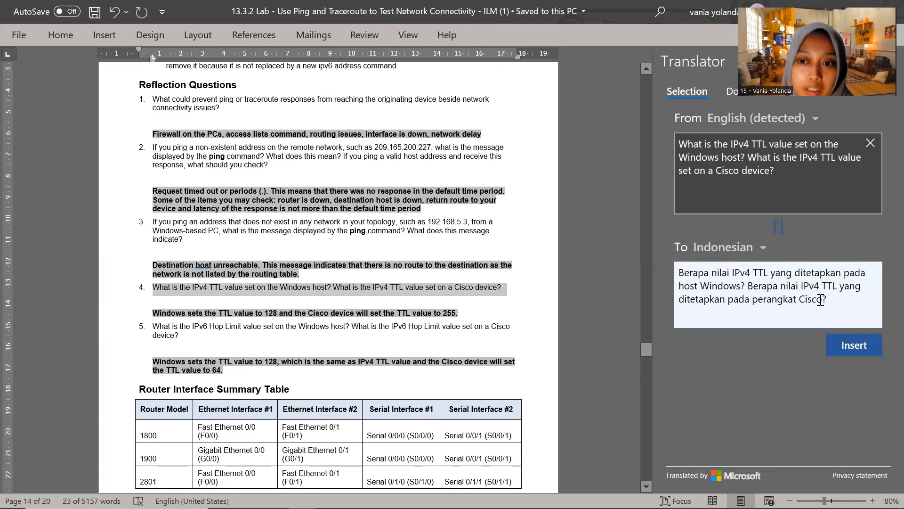
left_click(204, 288)
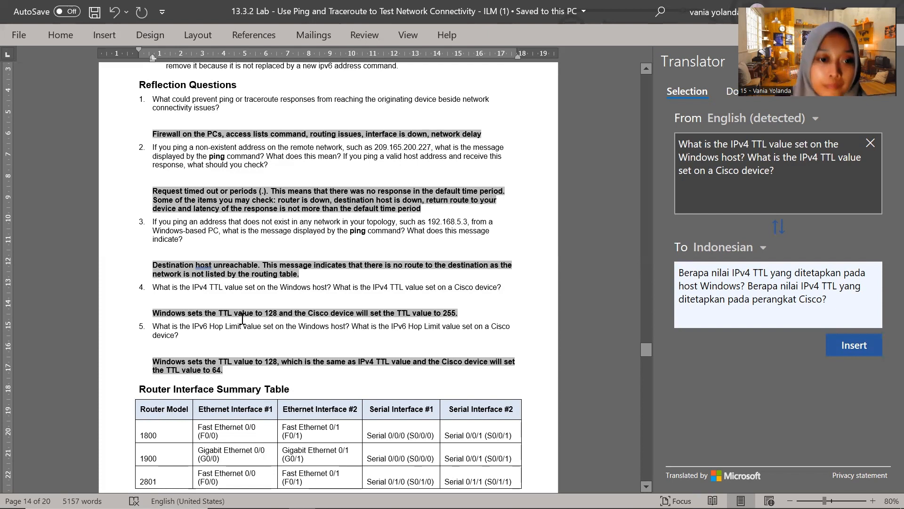
Translate Reflection Question 5 and its answer, including the closing words "to 64", into Indonesian
left_click_drag(151, 325, 191, 338)
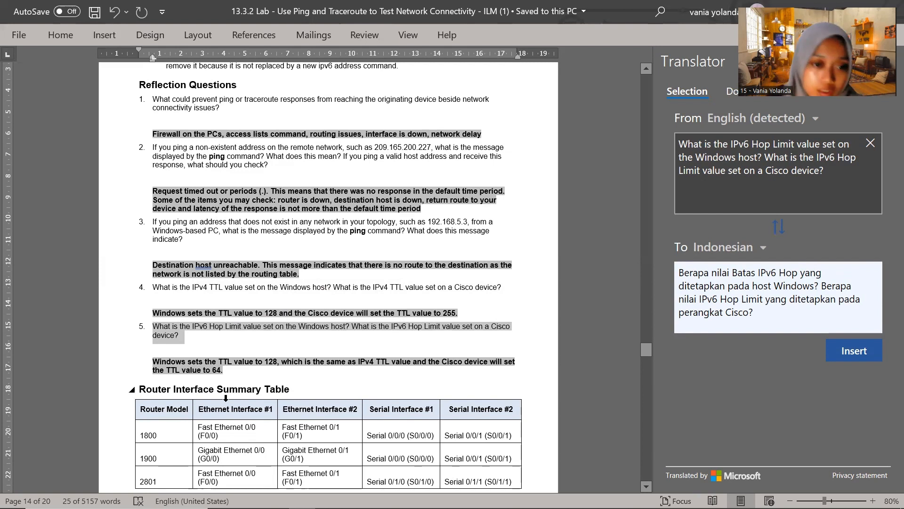
left_click(259, 370)
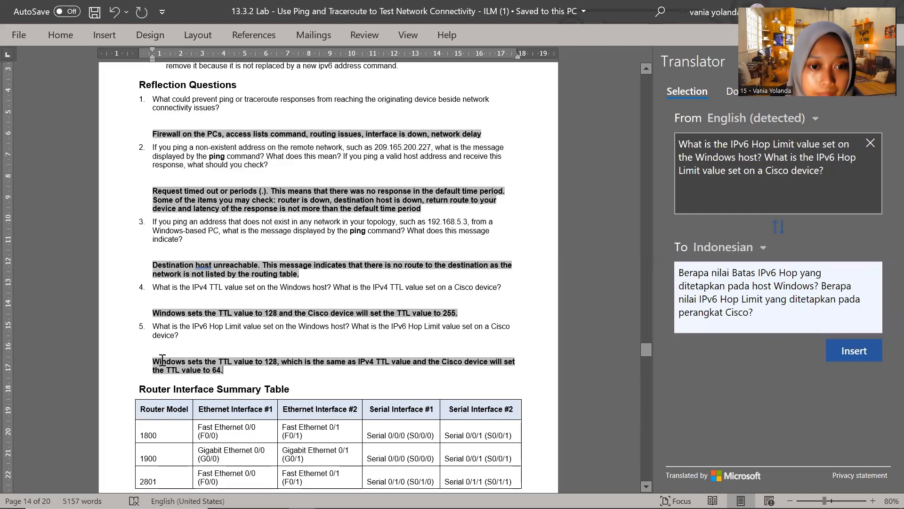
left_click_drag(152, 361, 236, 370)
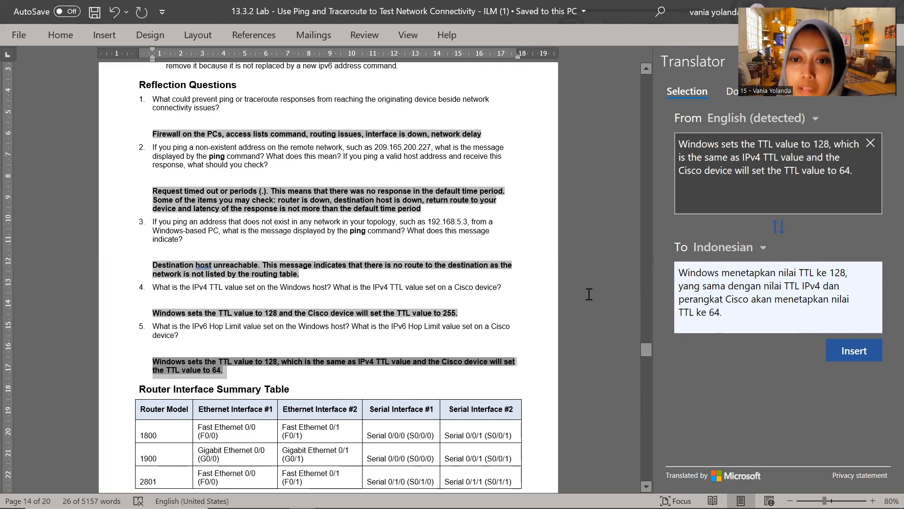
left_click(221, 366)
left_click_drag(221, 366, 202, 371)
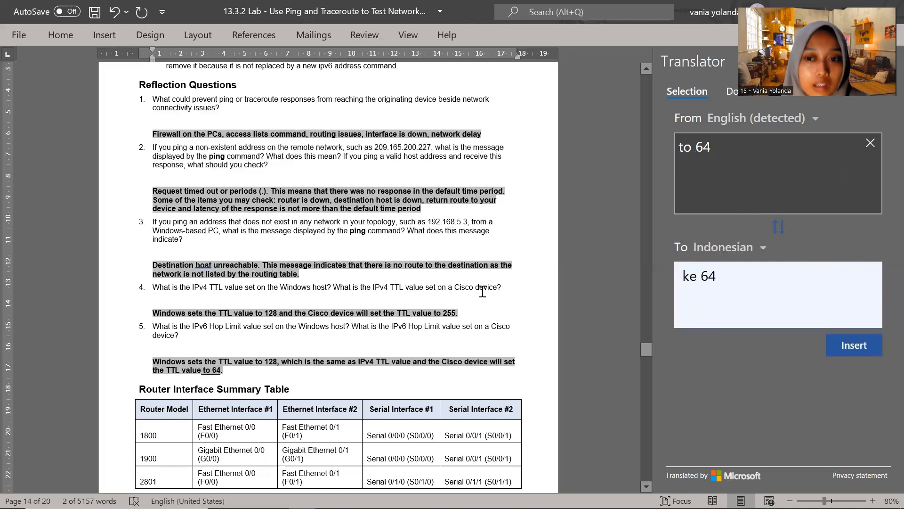
Snap the lab document beside the Packet Tracer window, close the Translator, and switch to Packet Tracer
left_click(829, 6)
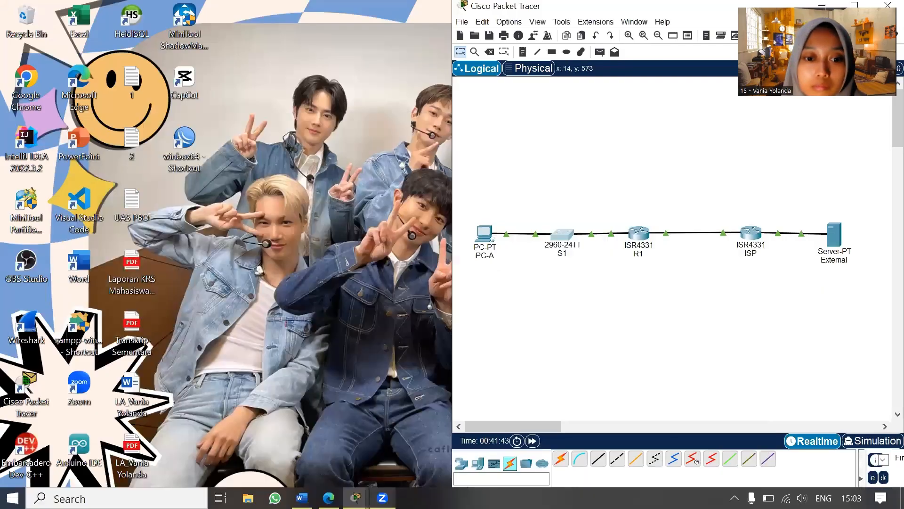
left_click(302, 498)
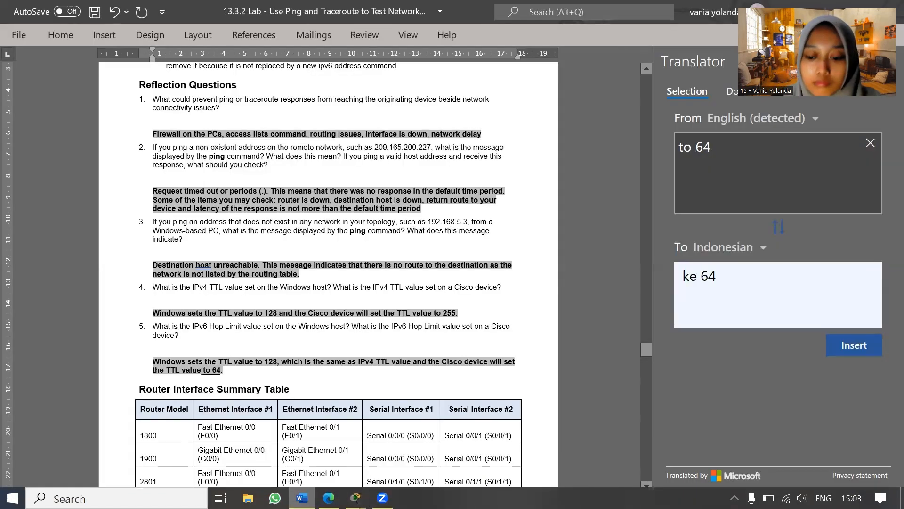
key("super+Left")
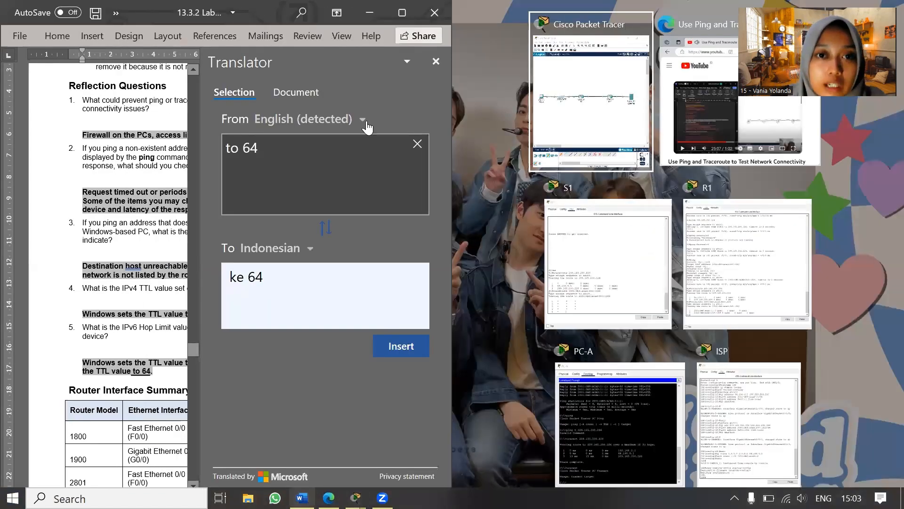
left_click(436, 61)
left_click(437, 61)
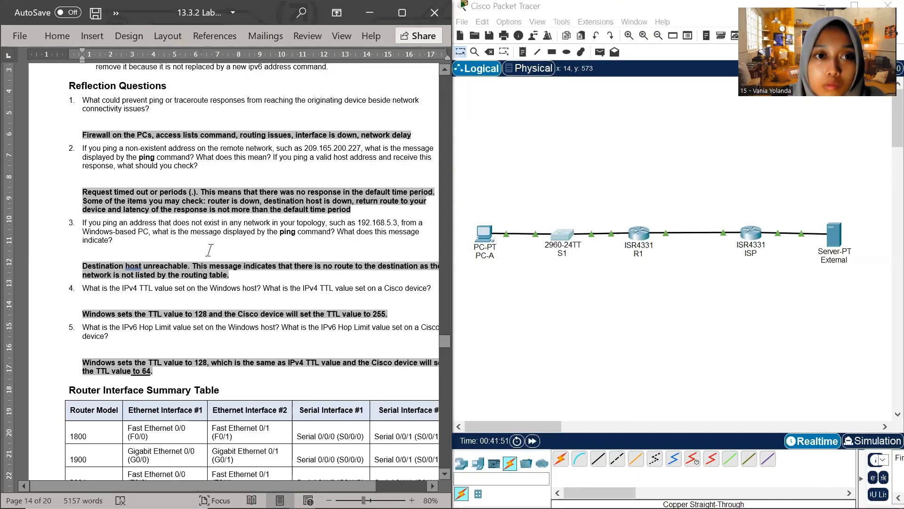
scroll(210, 250, "up", 2)
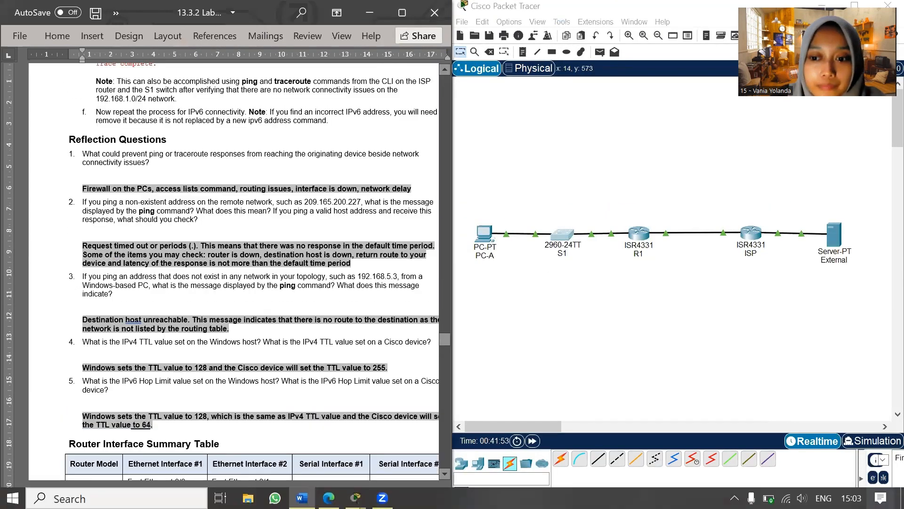
left_click(642, 9)
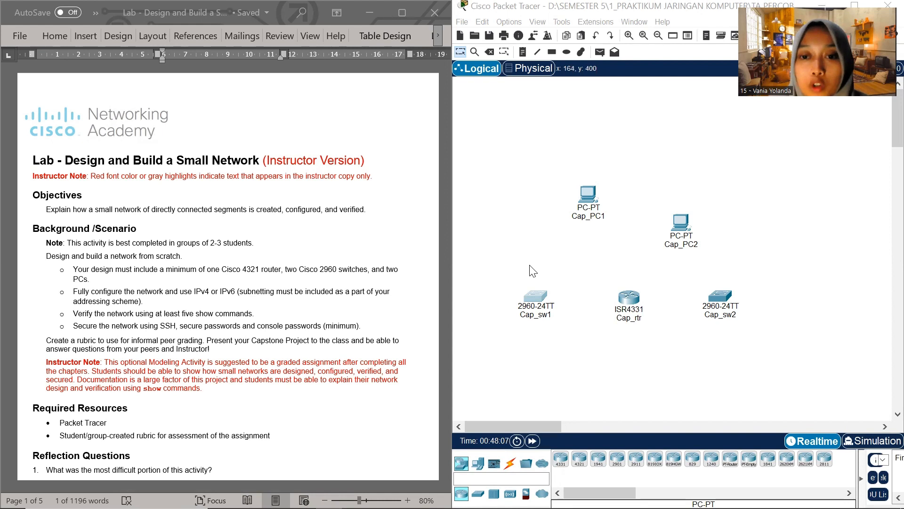
Connect switch Cap_sw1 to port GigabitEthernet0/0/0 of router Cap_rtr with a Copper Straight-Through cable
left_click(510, 464)
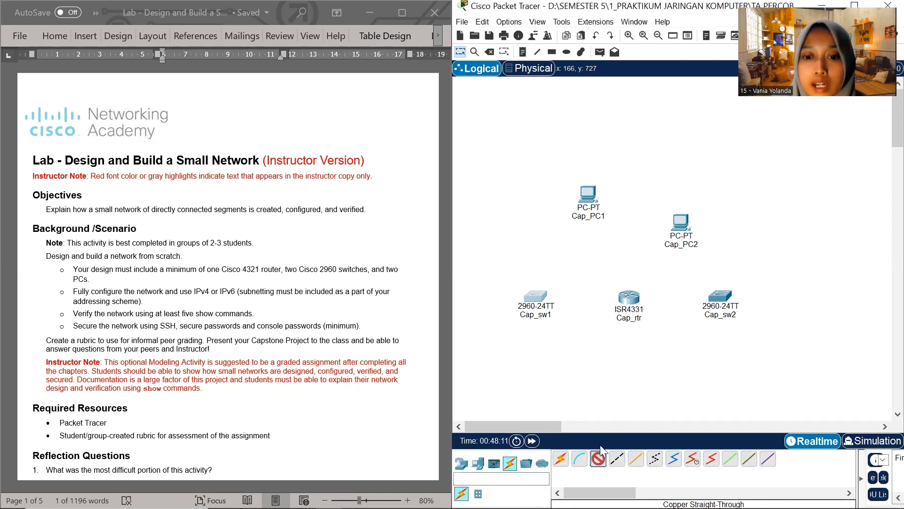
left_click(538, 297)
left_click(593, 374)
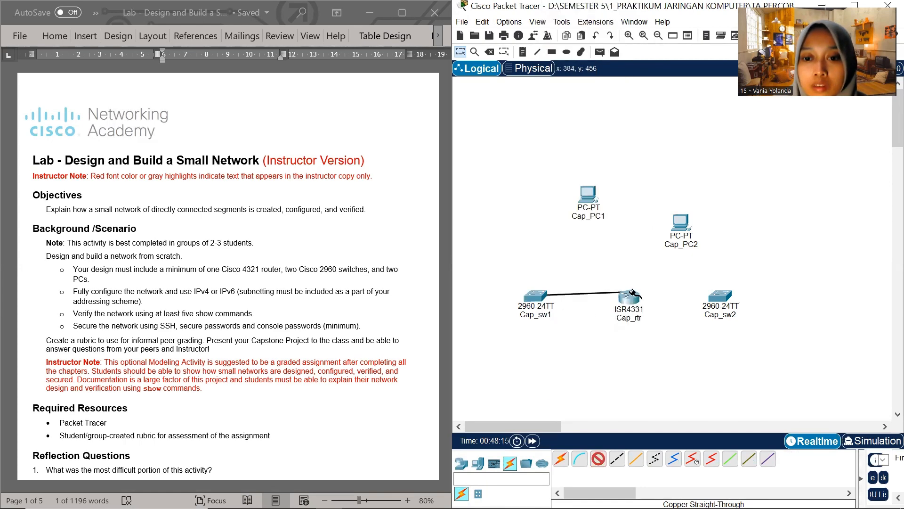
left_click(631, 297)
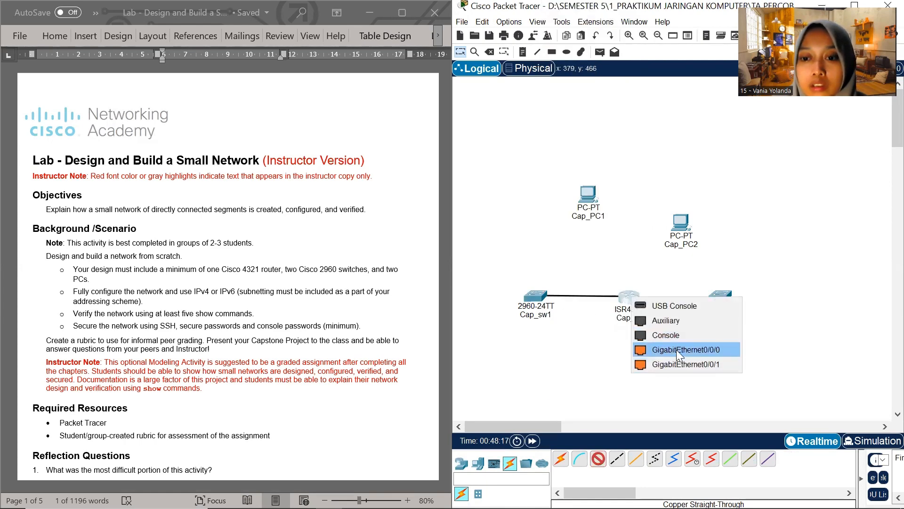
left_click(676, 349)
Pick the Copper Straight-Through cable again for another connection in the small network topology
left_click(598, 459)
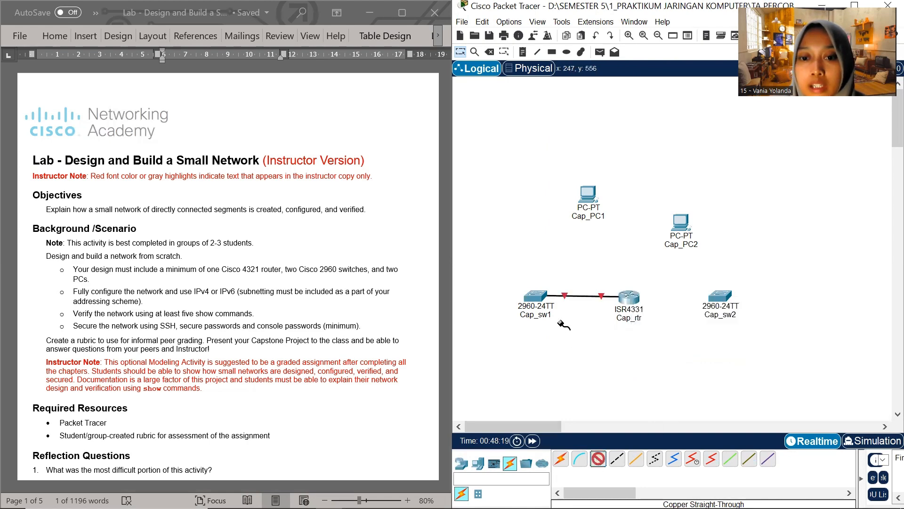
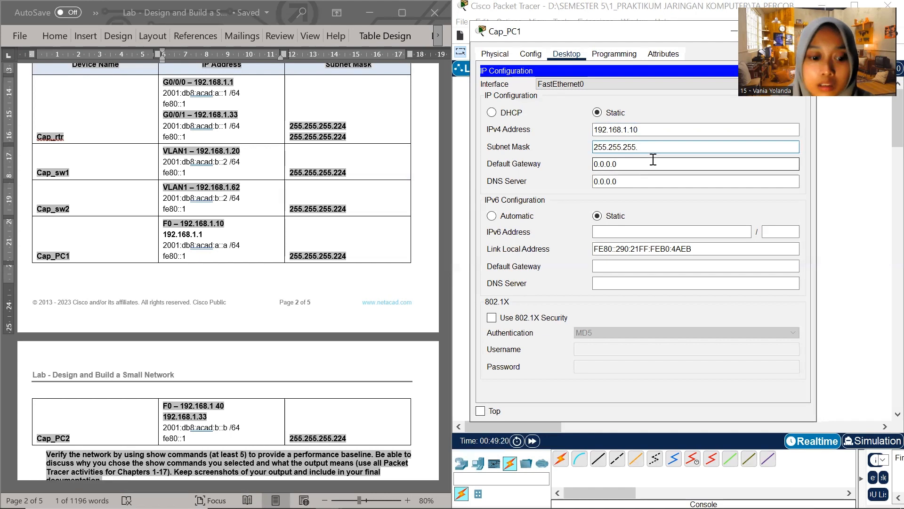
Complete Cap_PC1's subnet mask as 255.255.255.224 and set its IPv4 default gateway to 192.168.1.1 from the addressing table
type("24")
key("Tab")
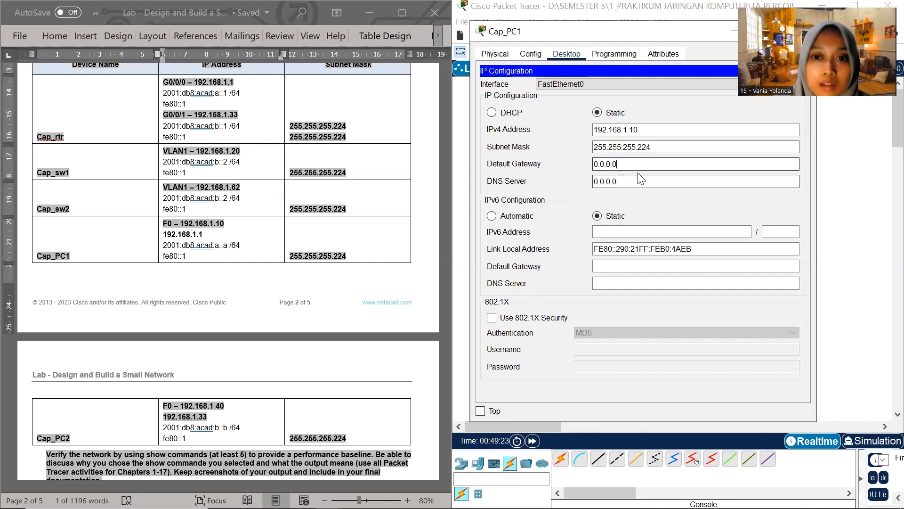
left_click(186, 241)
left_click_drag(205, 236, 163, 234)
key("ctrl+c")
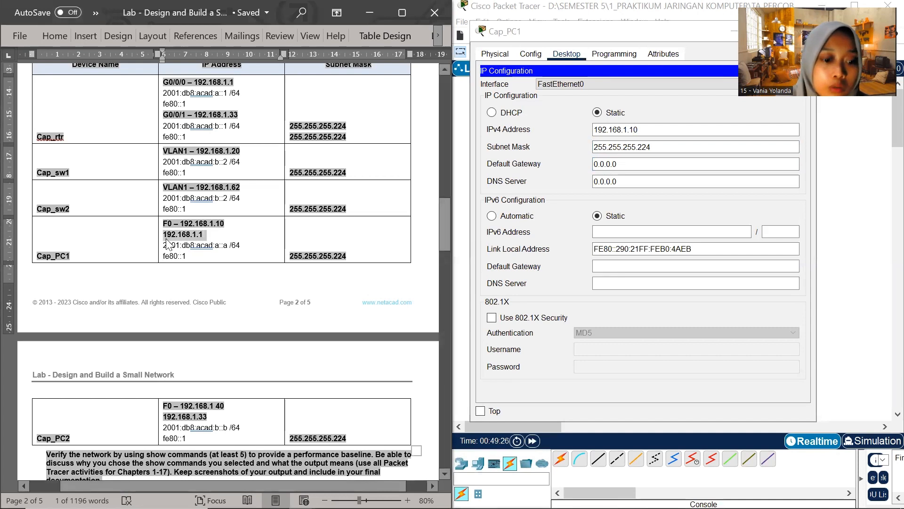
left_click_drag(624, 164, 592, 170)
key("ctrl+v")
Set Cap_PC1's IPv6 address to 2001:db8:acad:a::a with prefix length 64, copying the address from the lab document
left_click(631, 231)
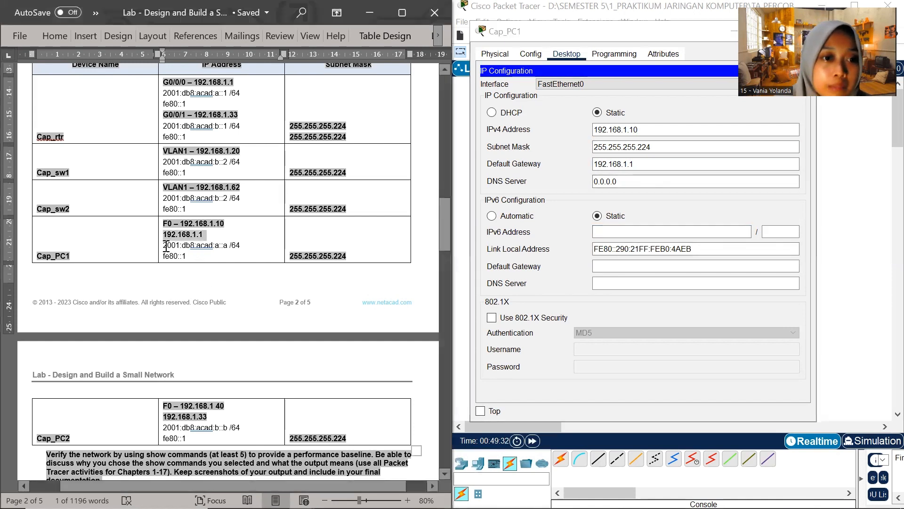
left_click_drag(163, 246, 228, 245)
key("ctrl+c")
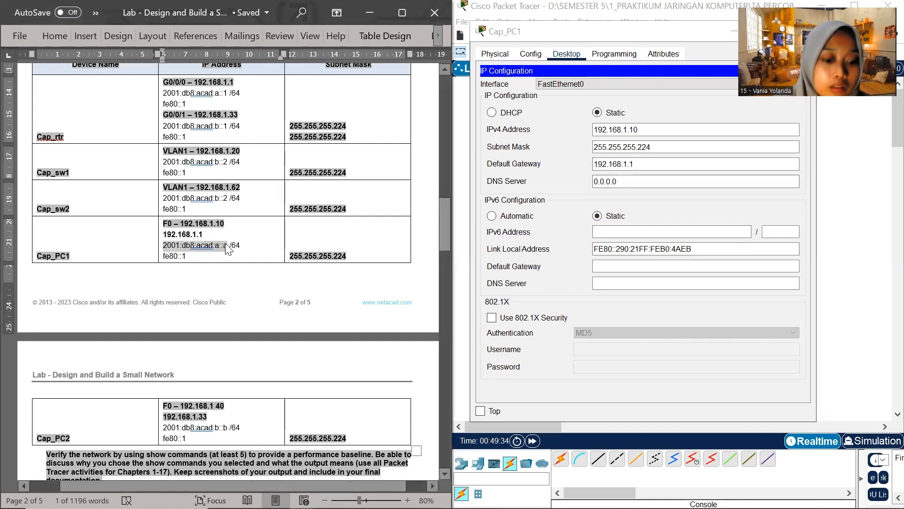
left_click(604, 234)
key("ctrl+v")
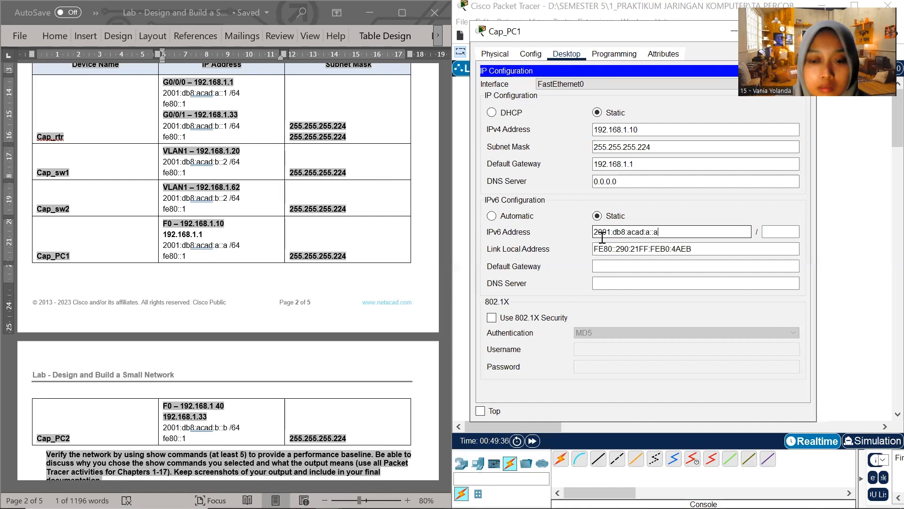
left_click(775, 234)
type("64")
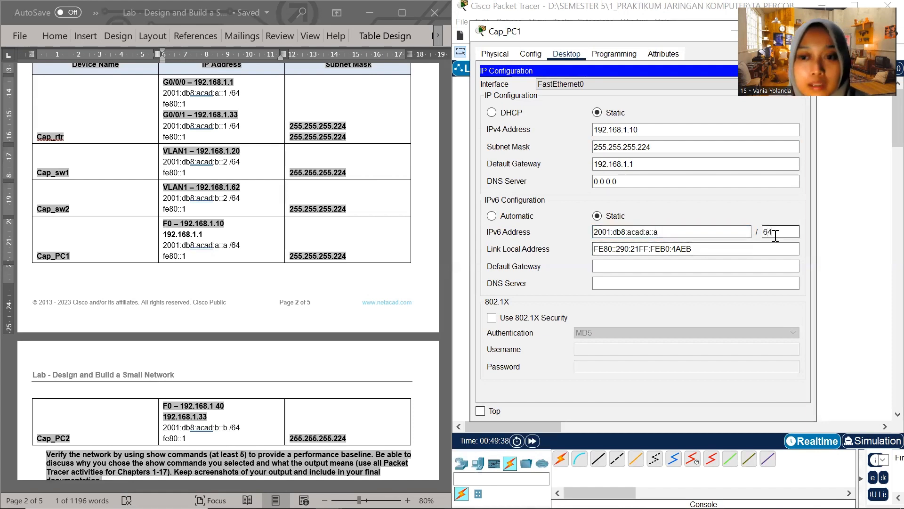
Set Cap_PC1's IPv6 default gateway to fe80::1 from the addressing table and close the device window
left_click(191, 258)
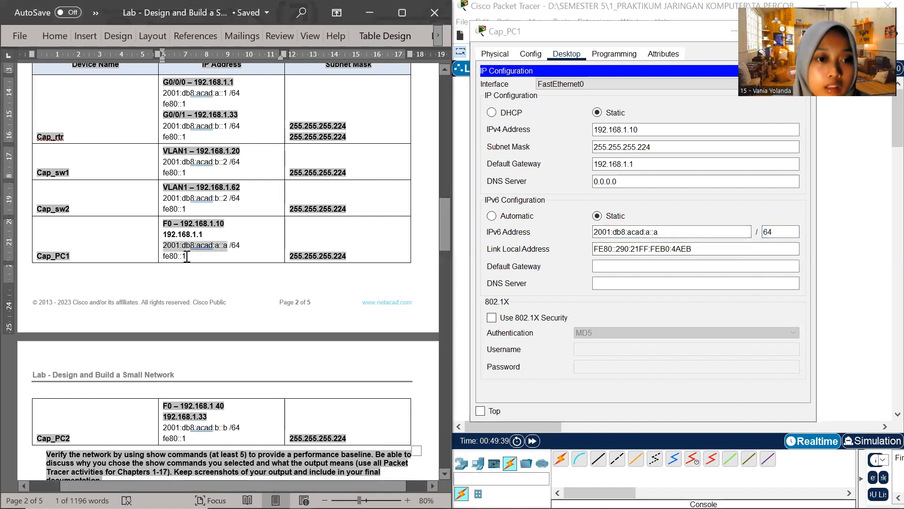
left_click_drag(187, 257, 164, 257)
key("ctrl+c")
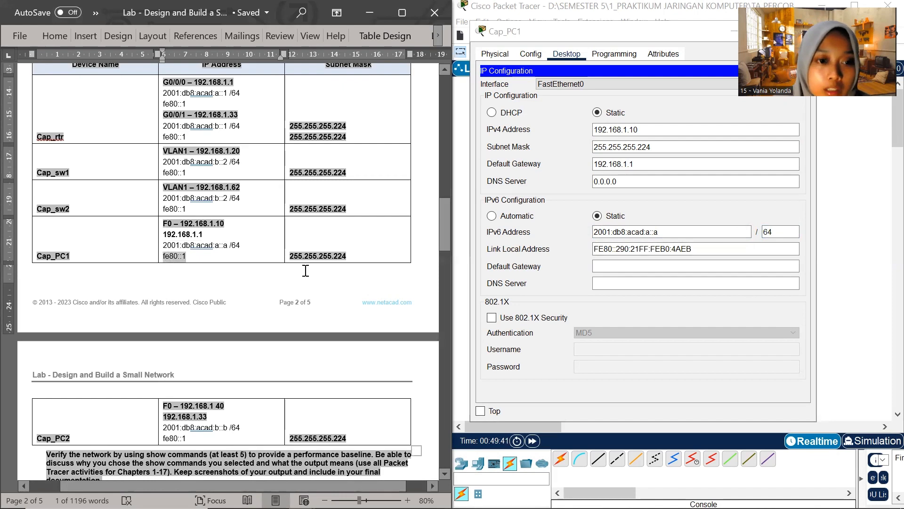
left_click(667, 267)
key("ctrl+v")
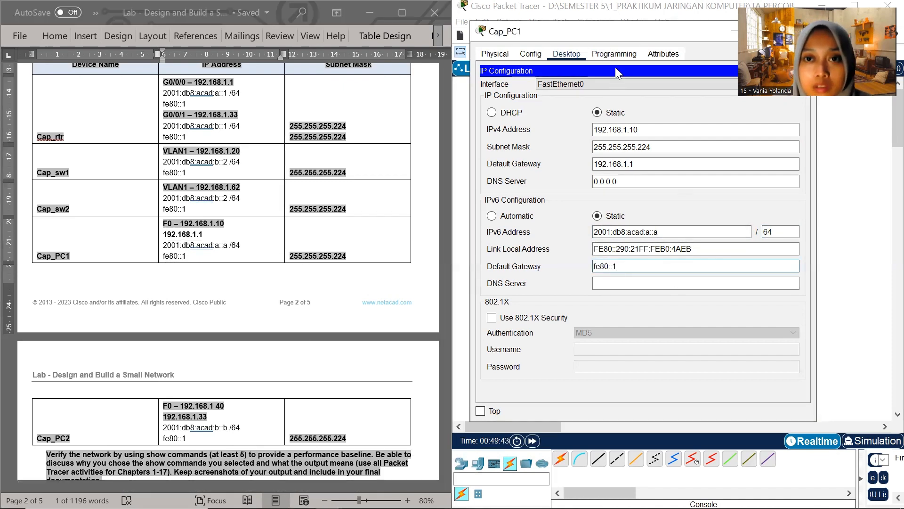
left_click_drag(617, 32, 462, 51)
left_click(645, 50)
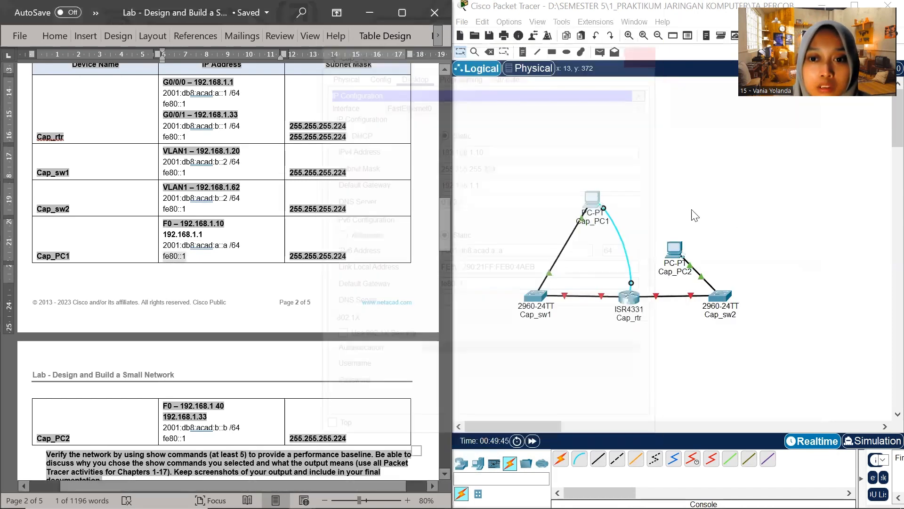
Open the IP Configuration of Cap_PC2 and place its window beside the lab document
left_click(675, 248)
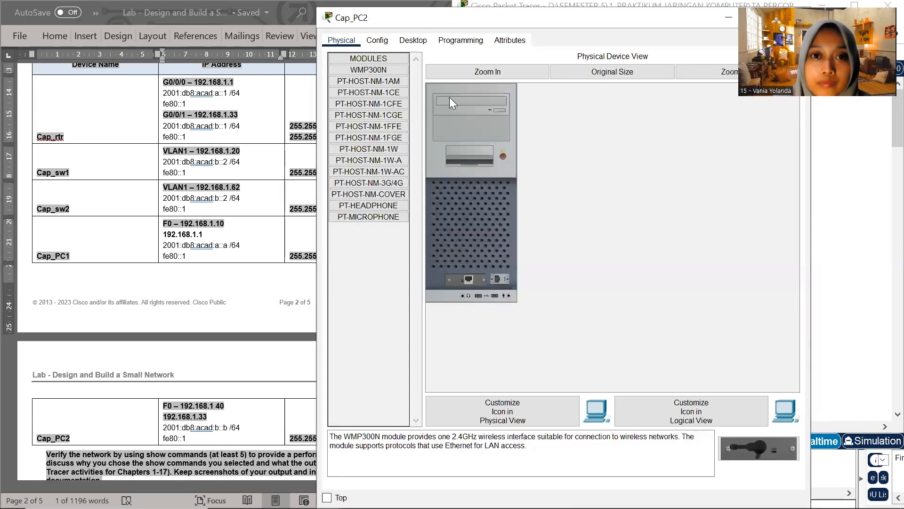
left_click_drag(323, 14, 509, 205)
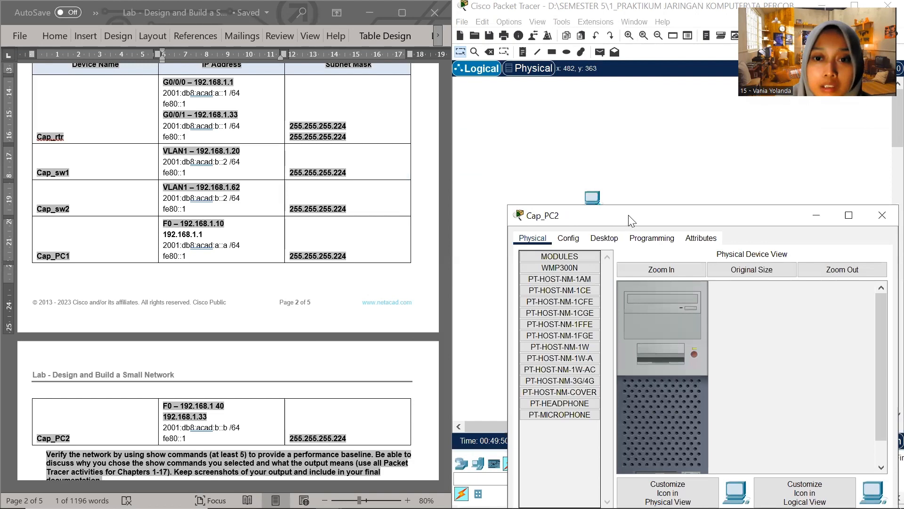
left_click_drag(633, 222, 577, 96)
left_click(547, 112)
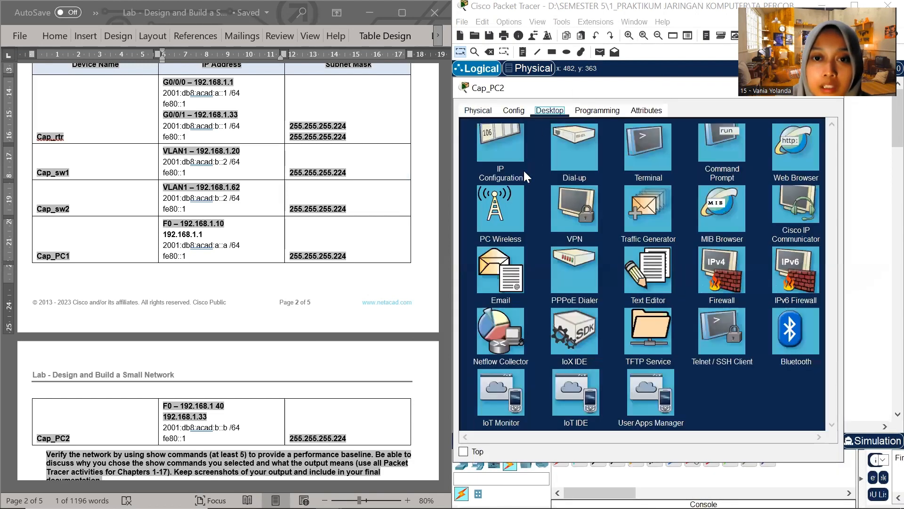
left_click(506, 169)
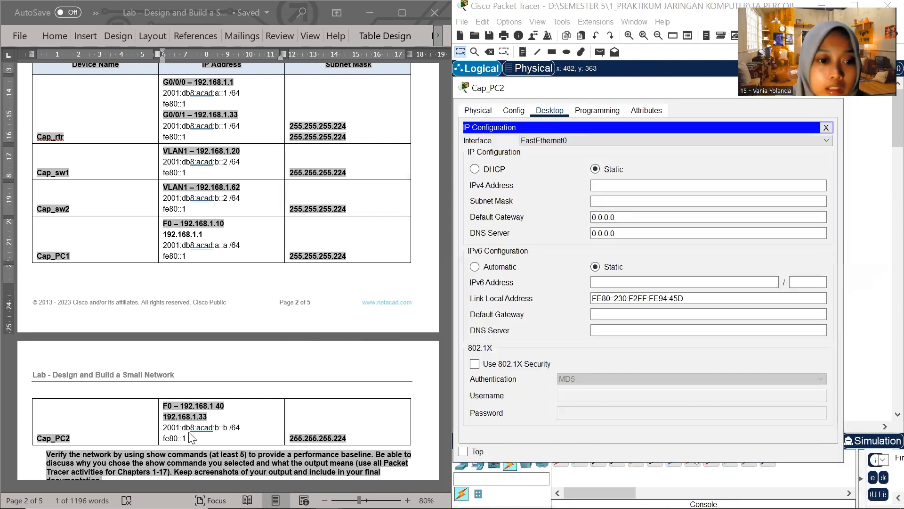
Set Cap_PC2's IPv4 address to 192.168.1.40, restoring the missing last dot, with subnet mask 255.255.255.224
left_click_drag(180, 408, 226, 410)
key("ctrl+c")
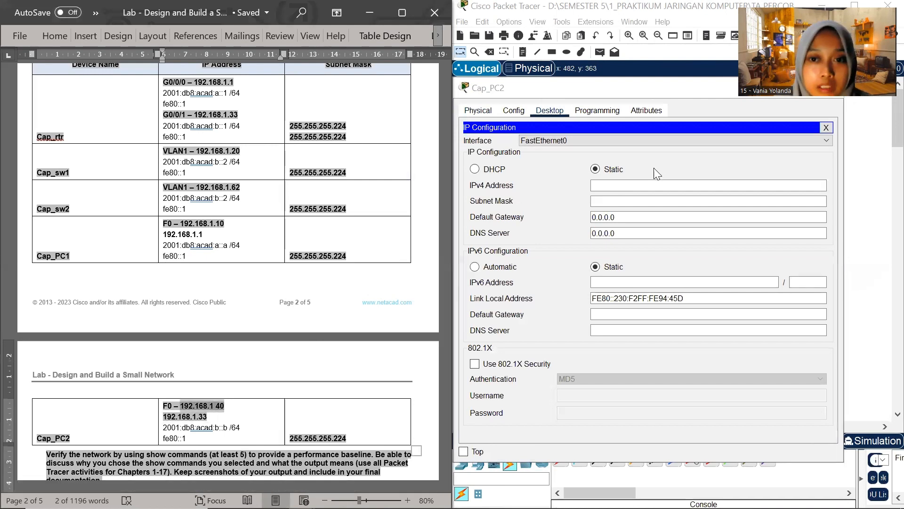
left_click(623, 185)
key("ctrl+v")
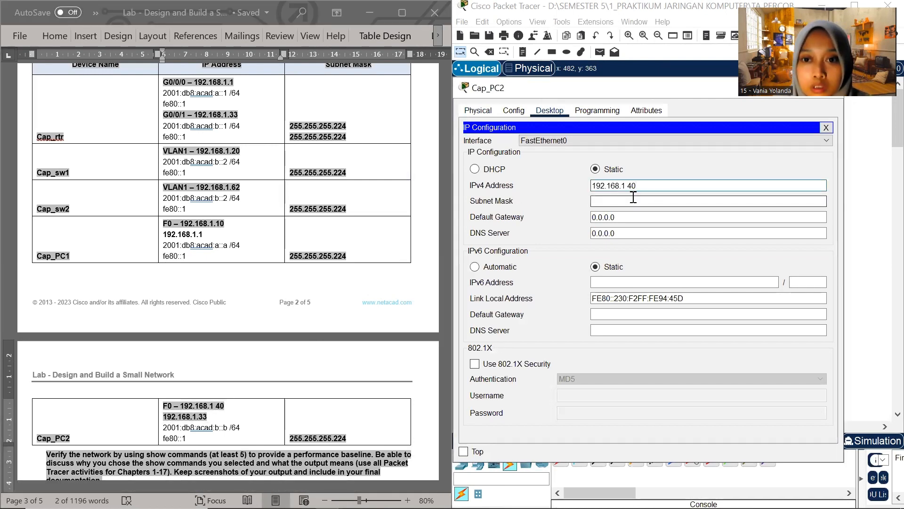
key("Left")
key("Left")
key("BackSpace")
type(".")
left_click(656, 201)
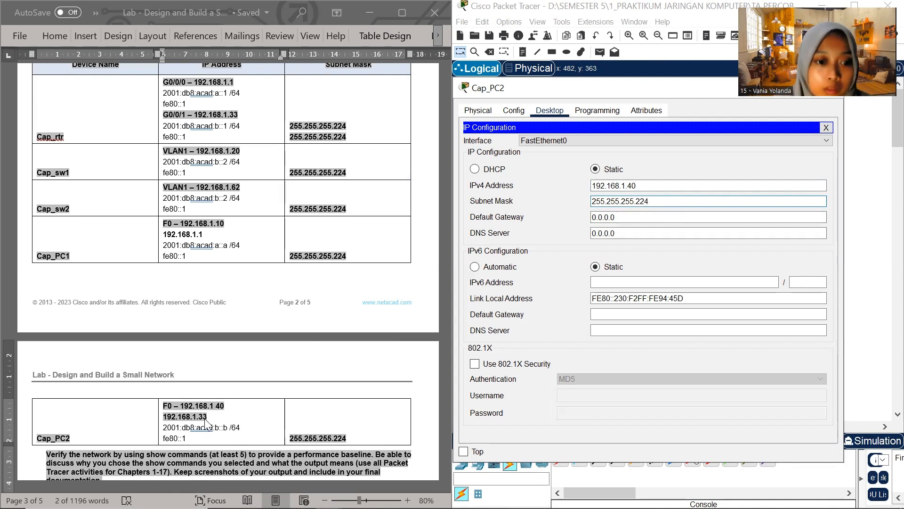
Copy 192.168.1.33 from the Cap_PC2 row of the addressing table into its IPv4 default gateway
left_click(217, 416)
left_click_drag(212, 416, 163, 417)
key("ctrl+c")
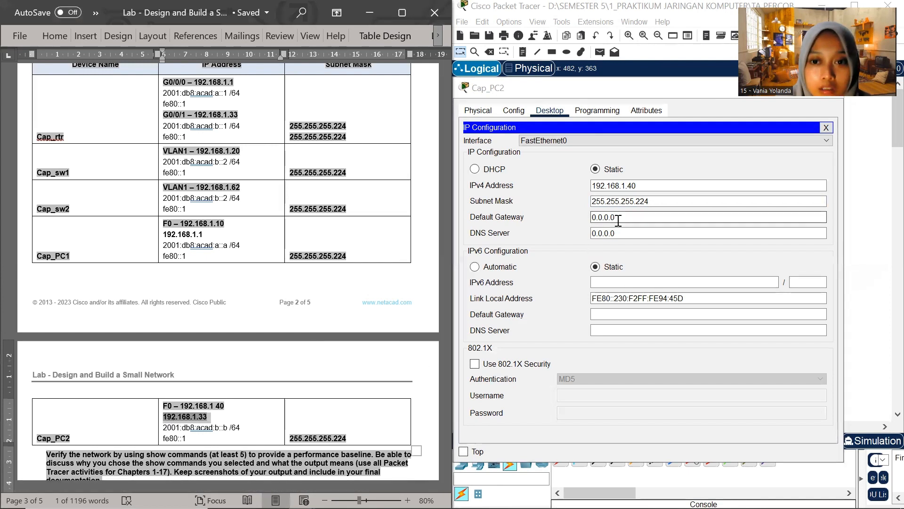
left_click_drag(618, 219, 587, 215)
key("ctrl+v")
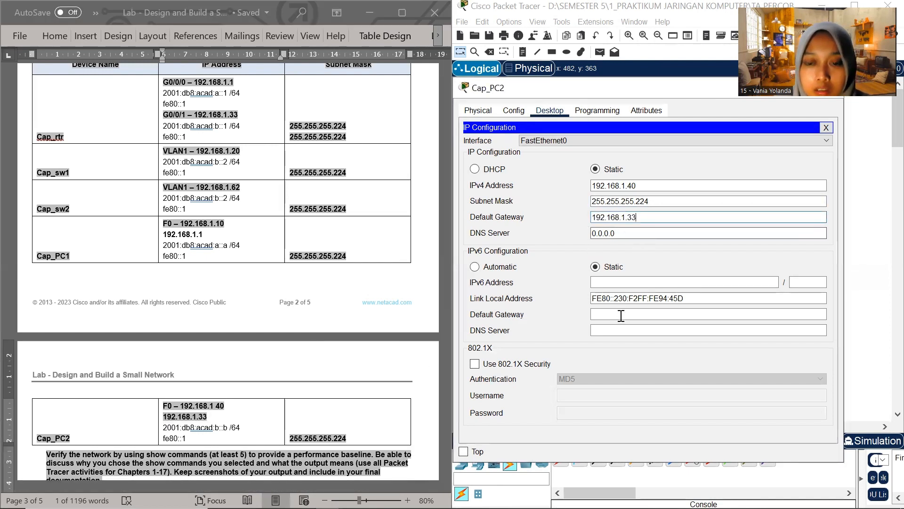
Copy Cap_PC2's IPv6 address from the addressing table into its IPv6 configuration and enter prefix length 64
left_click(206, 429)
left_click_drag(164, 428, 227, 430)
key("ctrl+c")
left_click(620, 282)
key("ctrl+v")
left_click(807, 281)
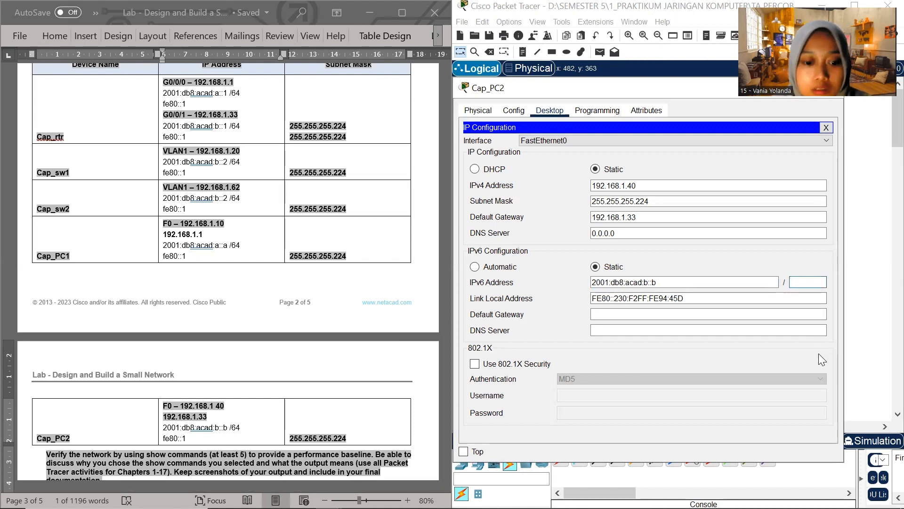
type("64")
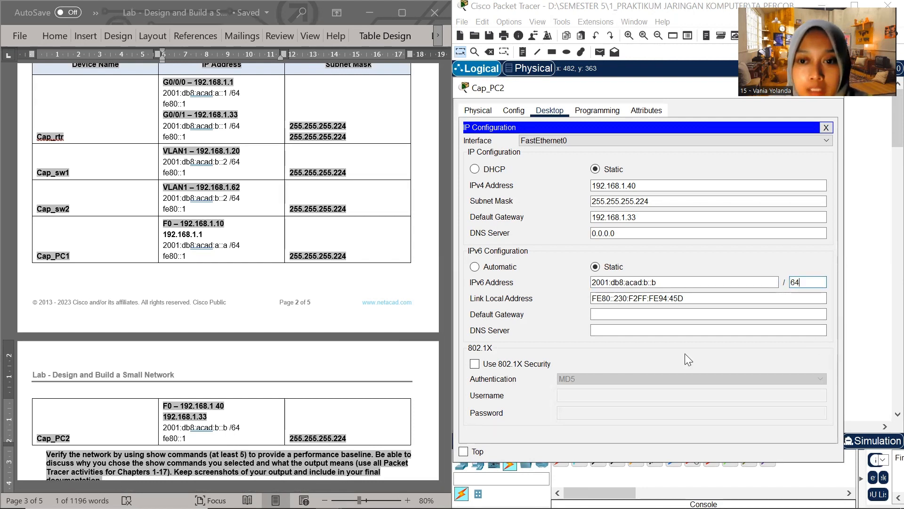
Dismiss the invalid address error and re-enter Cap_PC2's IPv6 address 2001:db8:acad:b::b with prefix length 64
left_click(672, 281)
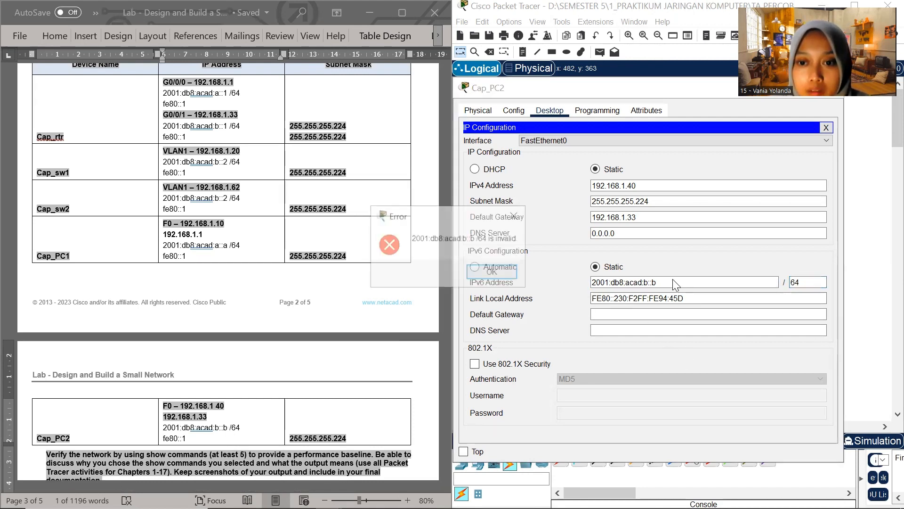
left_click(524, 218)
left_click(627, 282)
key("ctrl+v")
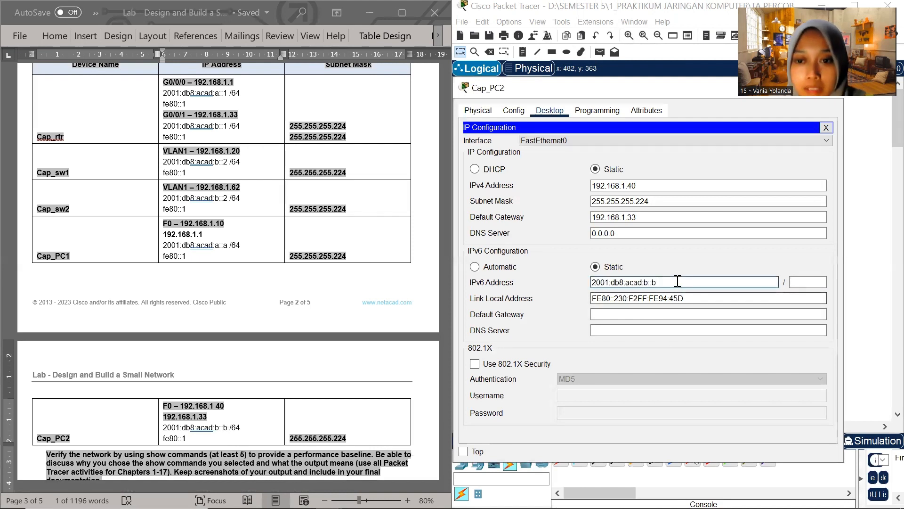
left_click(803, 282)
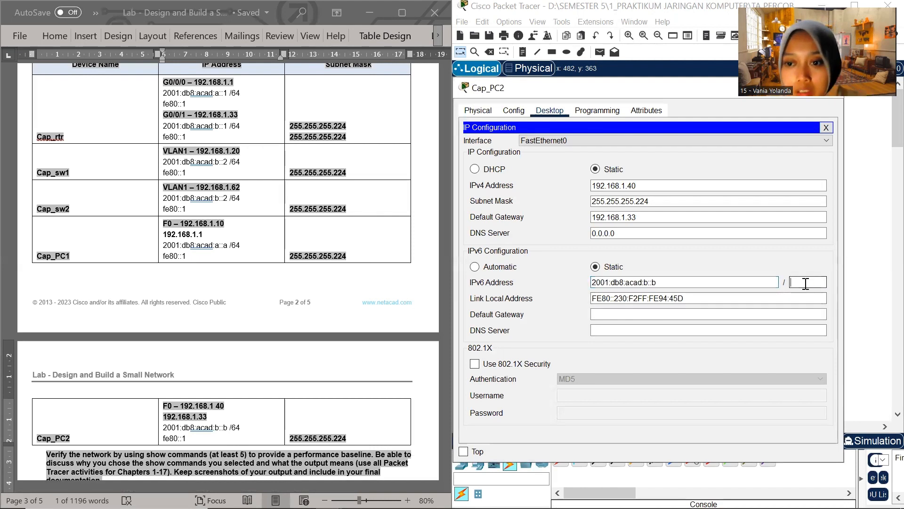
type("64")
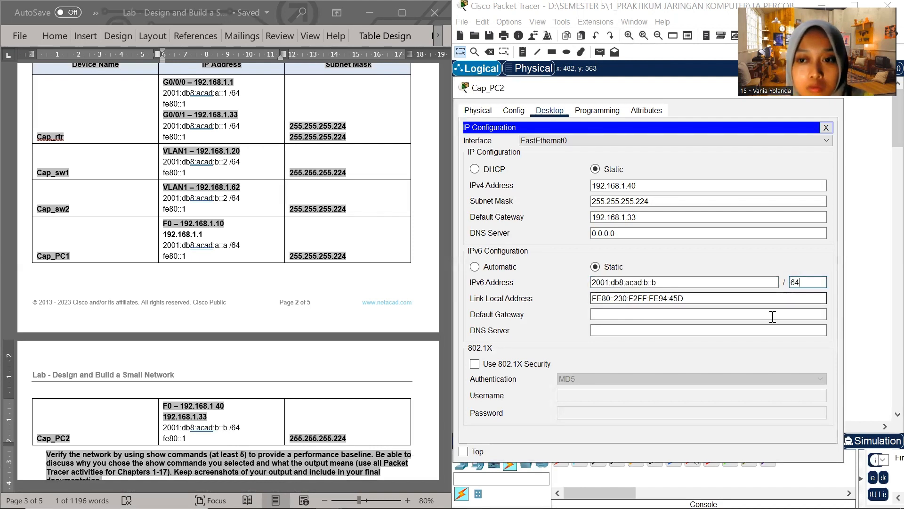
Set Cap_PC2's IPv6 default gateway to fe80::1 from the addressing table and close the device window
left_click(188, 439)
mouse_move(188, 440)
left_mouse_down()
mouse_move(157, 439)
mouse_move(170, 438)
left_mouse_up()
key("ctrl+c")
left_click(194, 441)
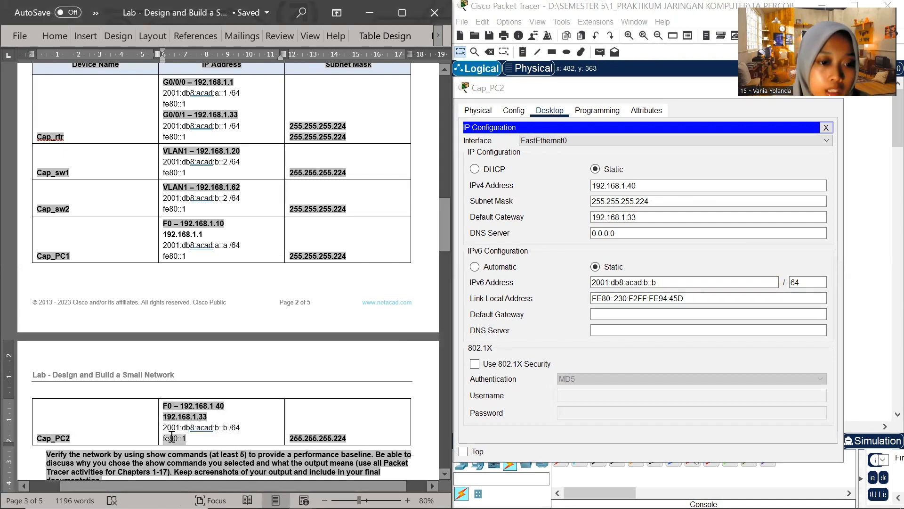
left_click(602, 314)
key("ctrl+v")
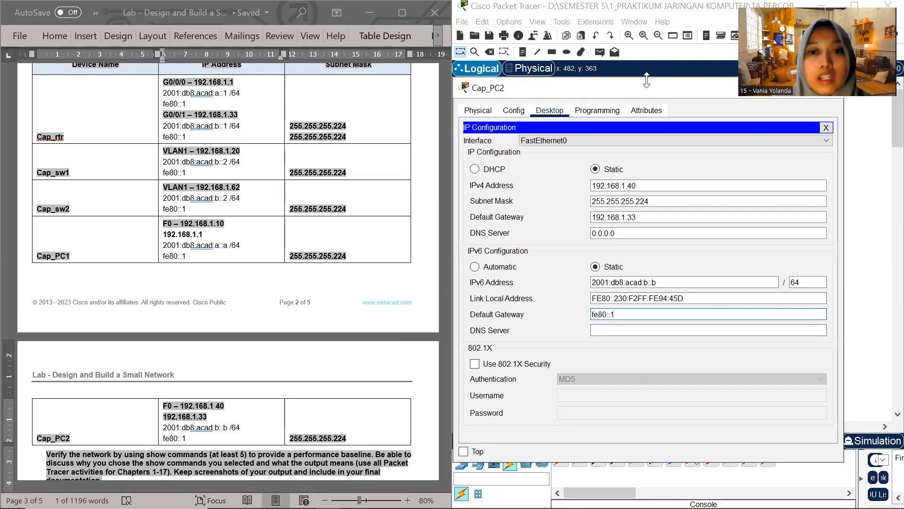
left_click_drag(646, 80, 647, 107)
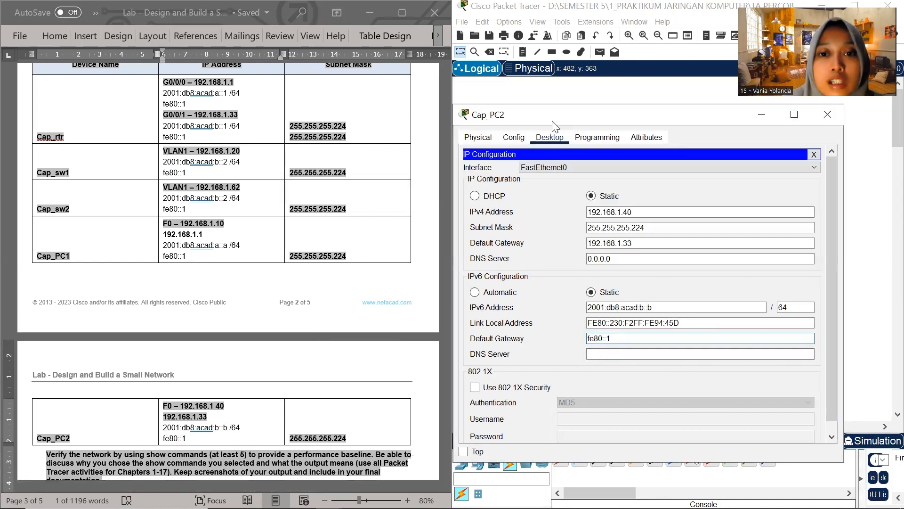
left_click(828, 114)
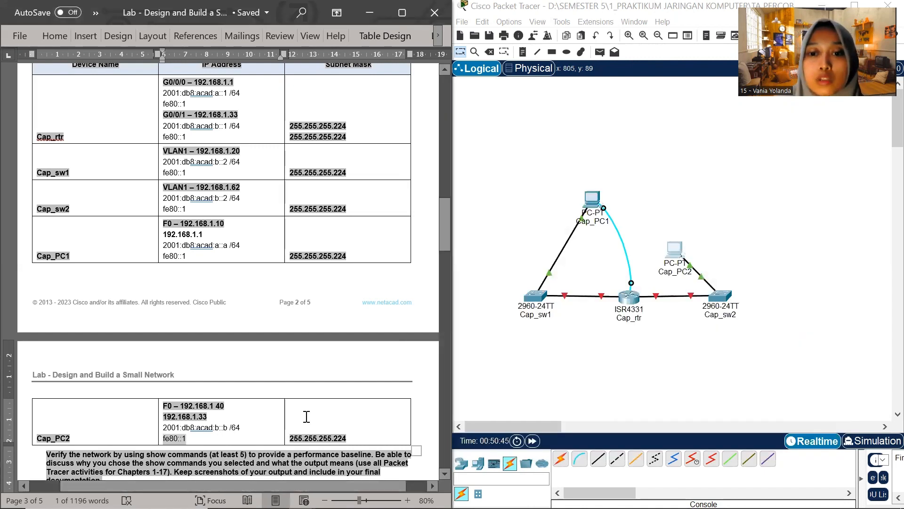
Open a Terminal session on Cap_PC1 with the default port settings, keeping its window beside the addressing table
left_click(596, 198)
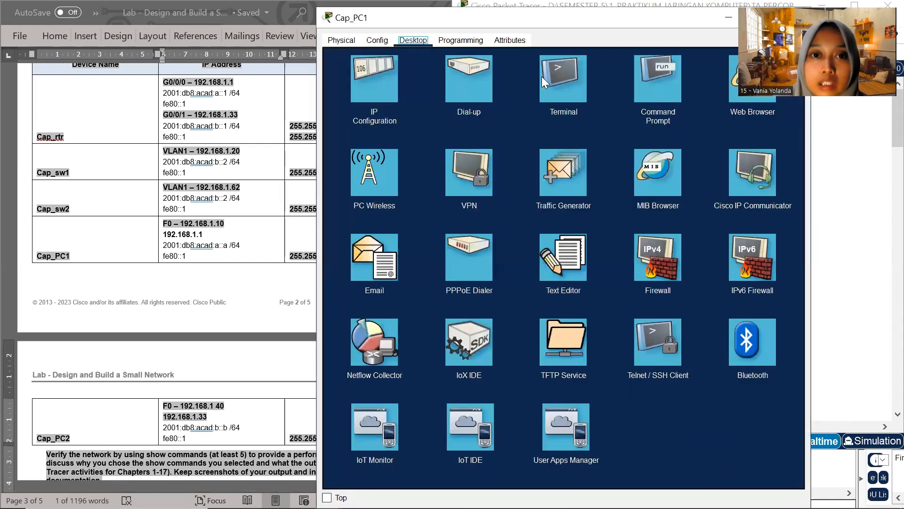
left_click_drag(542, 18, 582, 112)
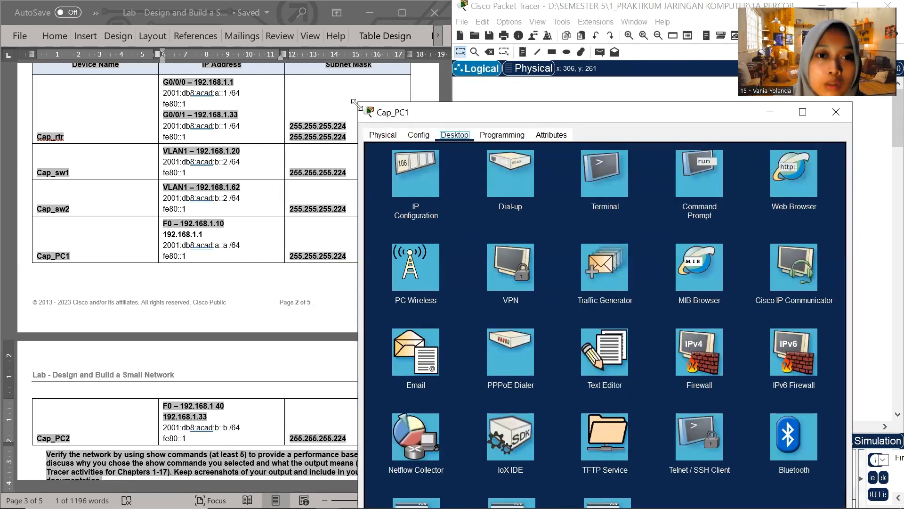
left_click_drag(357, 104, 421, 163)
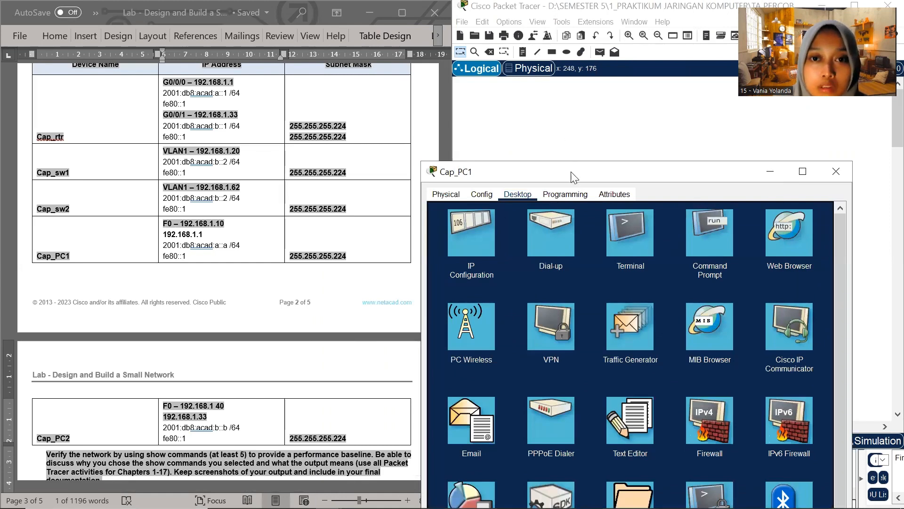
left_click_drag(572, 172, 564, 55)
left_click(622, 139)
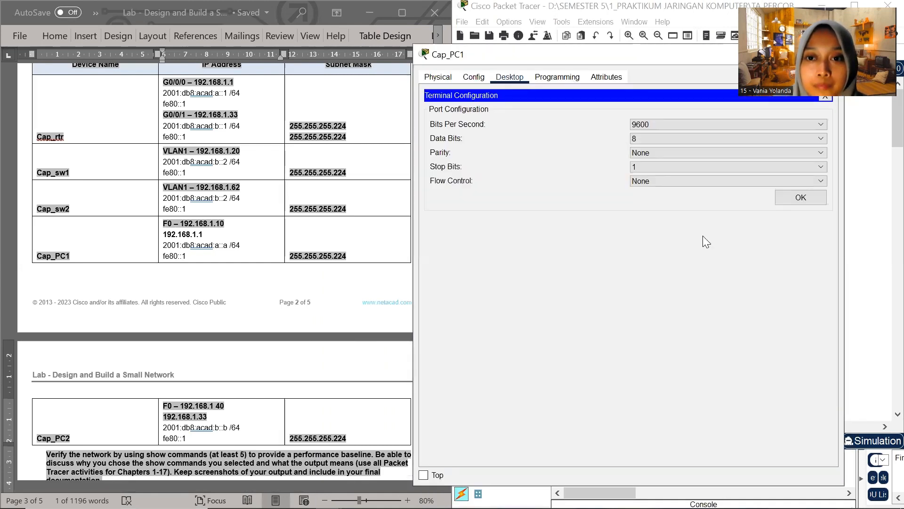
left_click(814, 200)
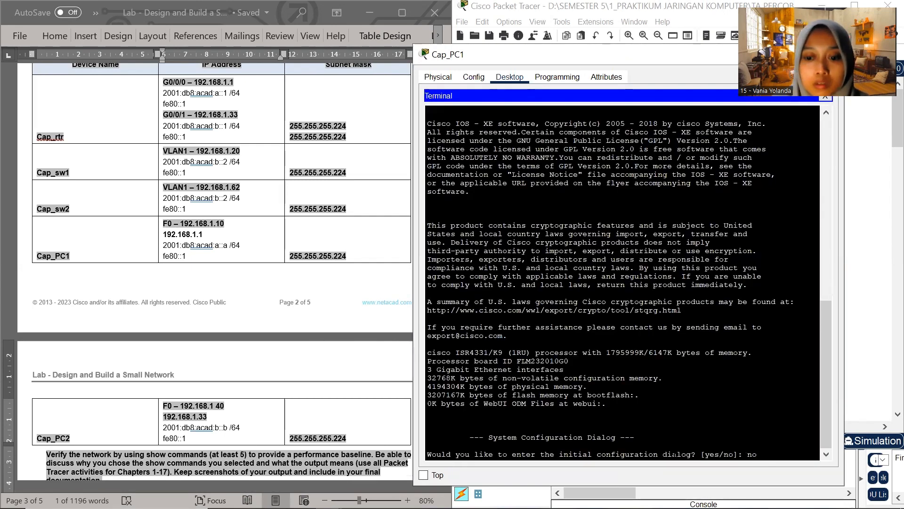
Answer no to the router's initial configuration dialog and start its command-line session
type("no")
key("Return")
key("Return")
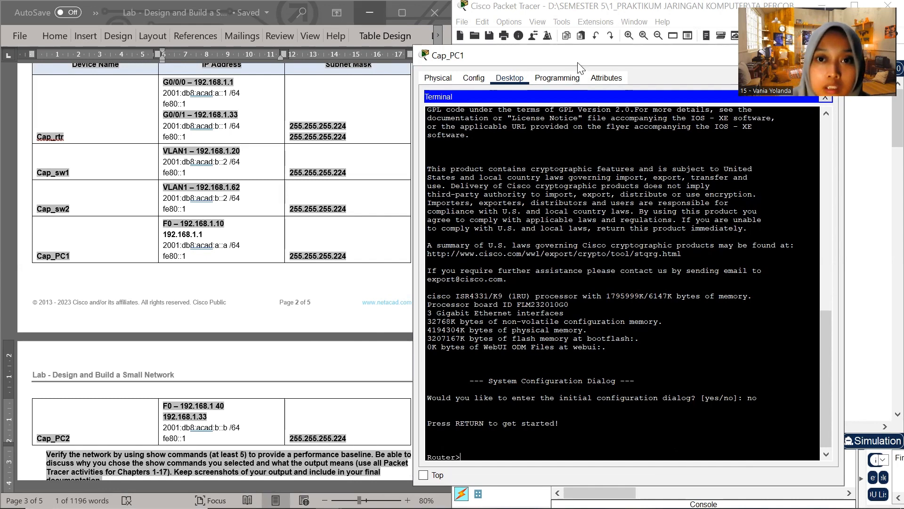
Enter privileged mode with en and global configuration mode with conf t on the router, keeping the terminal beside the addressing table
left_click_drag(439, 57, 498, 72)
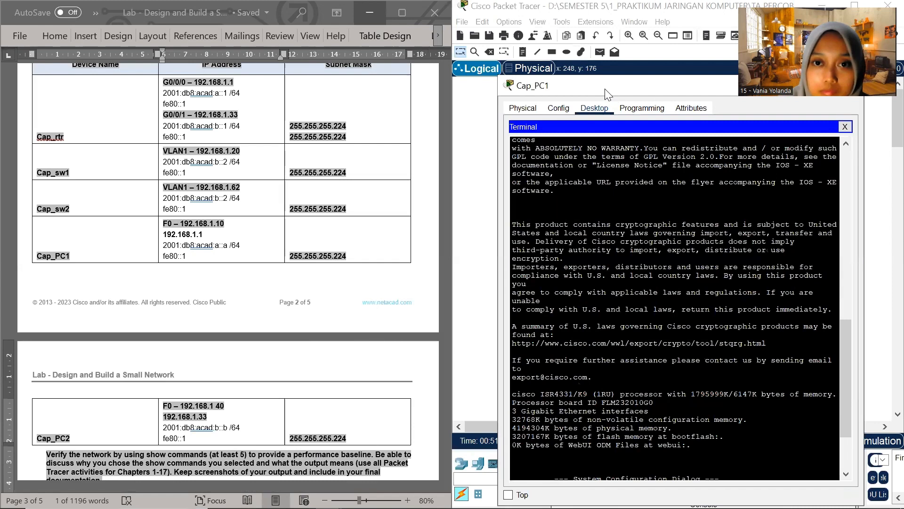
left_click_drag(606, 89, 565, 55)
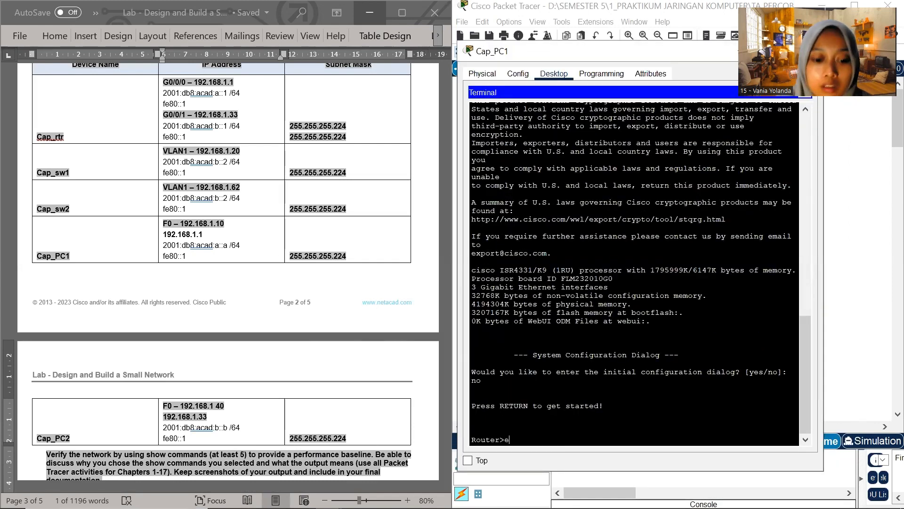
type("n")
key("Return")
type("conf t")
key("Return")
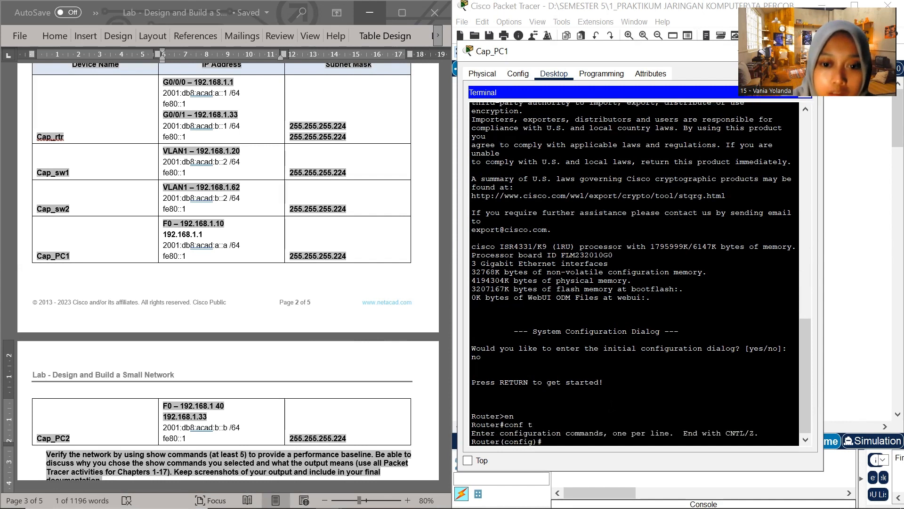
Set the router's hostname to Cap_rtr
type("hostname")
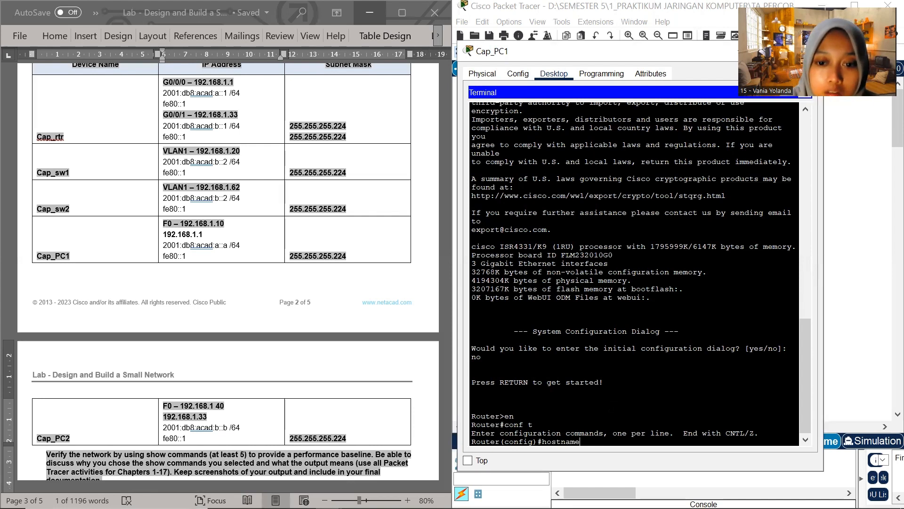
type(" Cap")
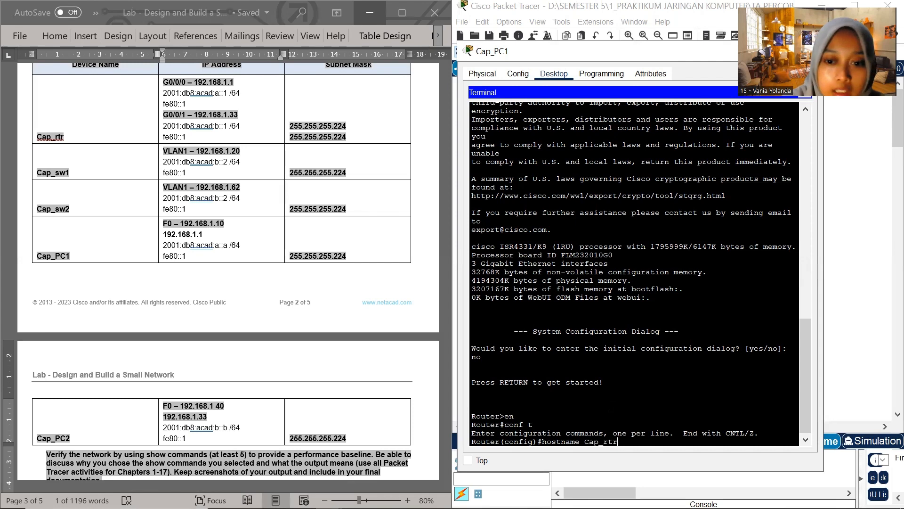
type("_rtr")
key("Return")
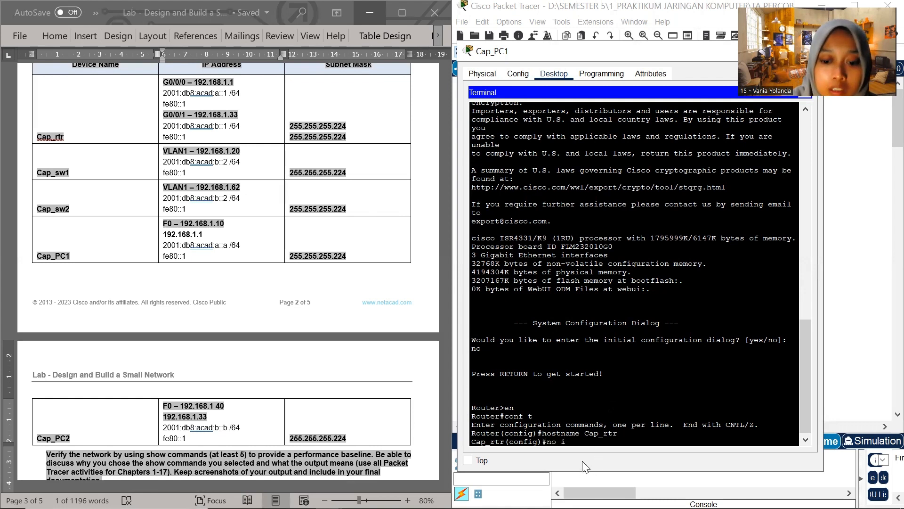
Disable DNS lookup with no ip domain-lookup and enable IPv6 routing with ipv6 unicast-routing on Cap_rtr
type("omain")
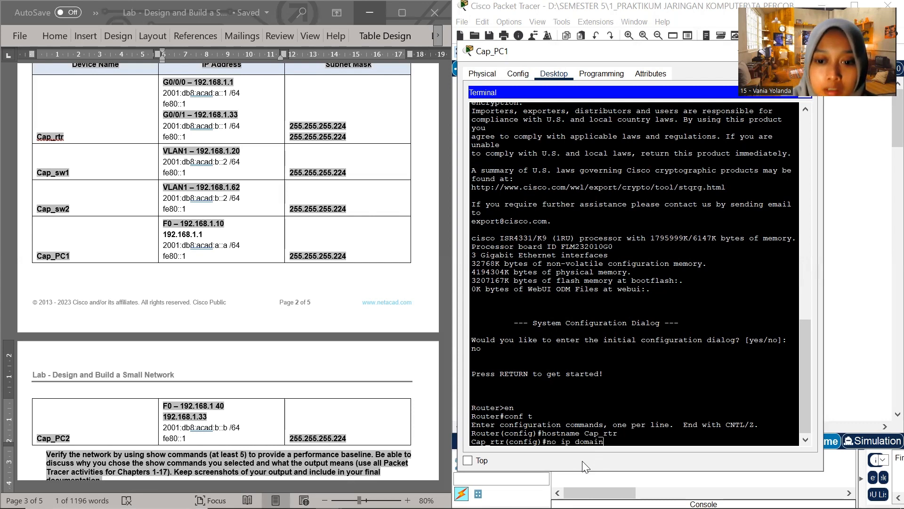
type("-lookup")
key("Return")
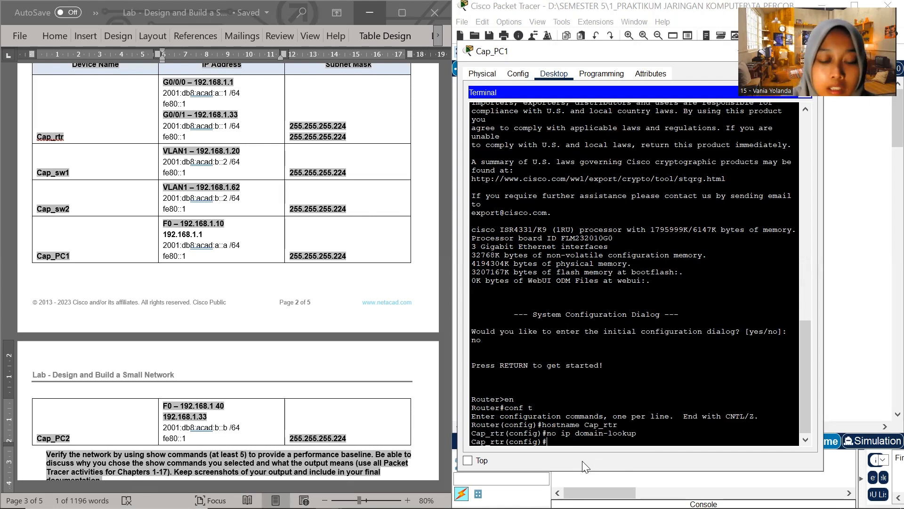
type("ipv6")
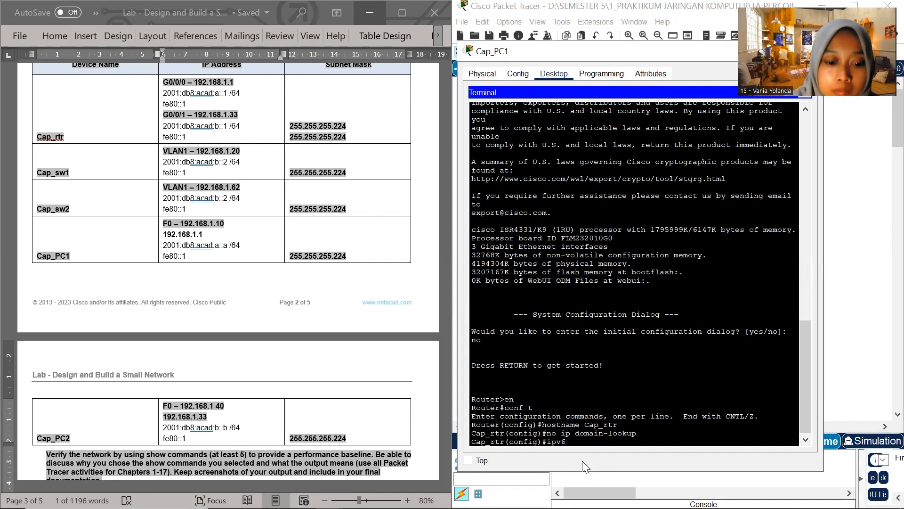
type(" unicast-")
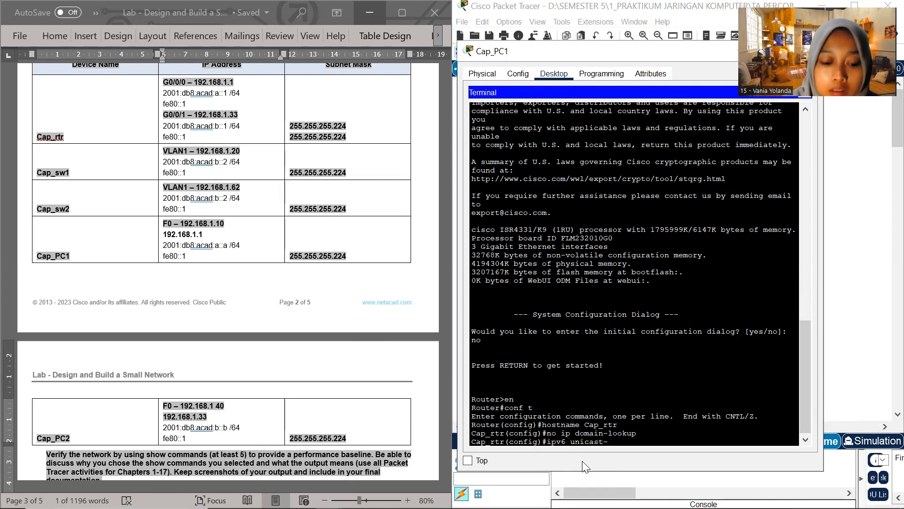
type("routing")
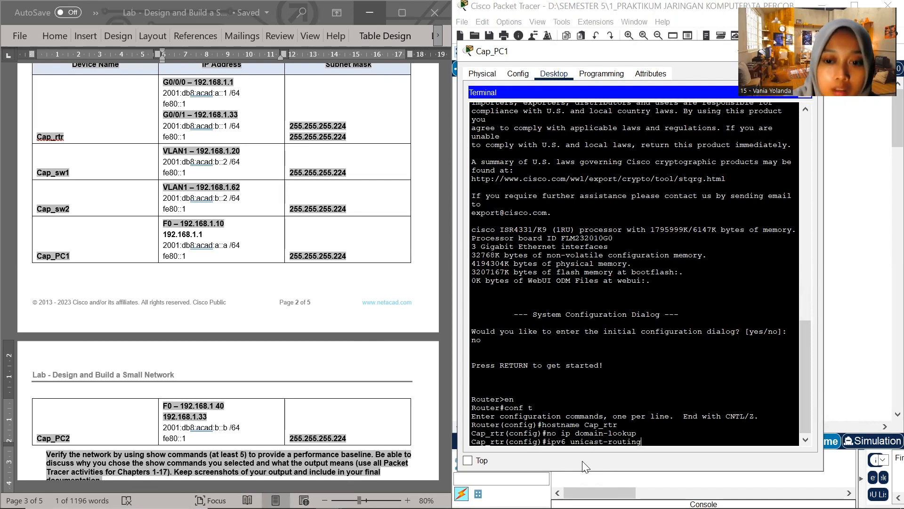
key("Return")
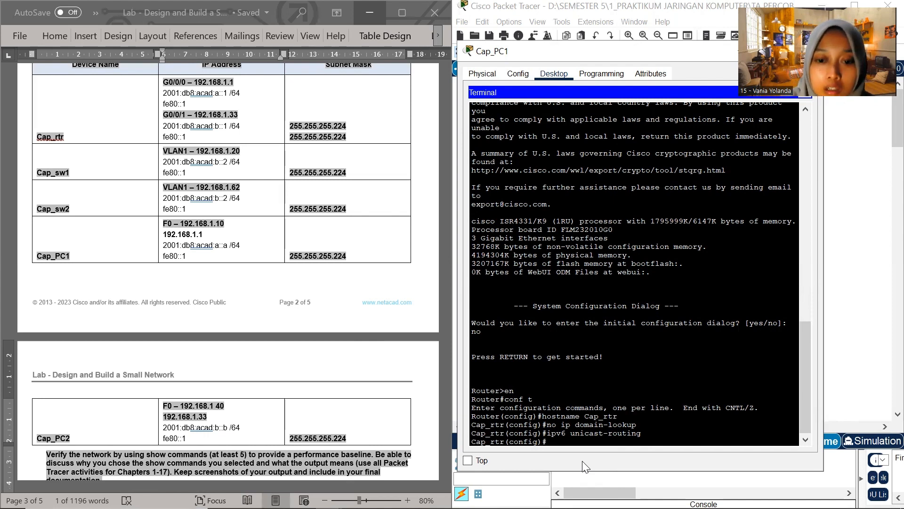
Enter interface configuration mode for g0/0/0 on Cap_rtr
type("t")
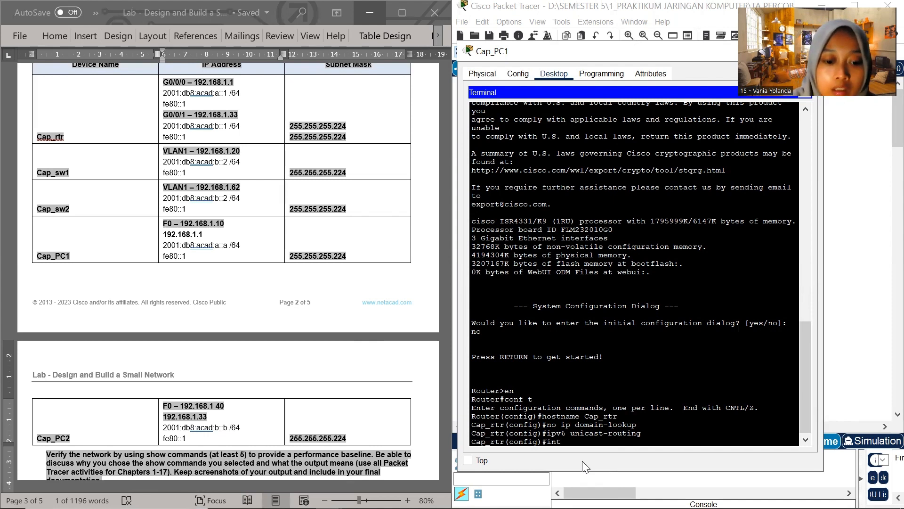
type("erface g0")
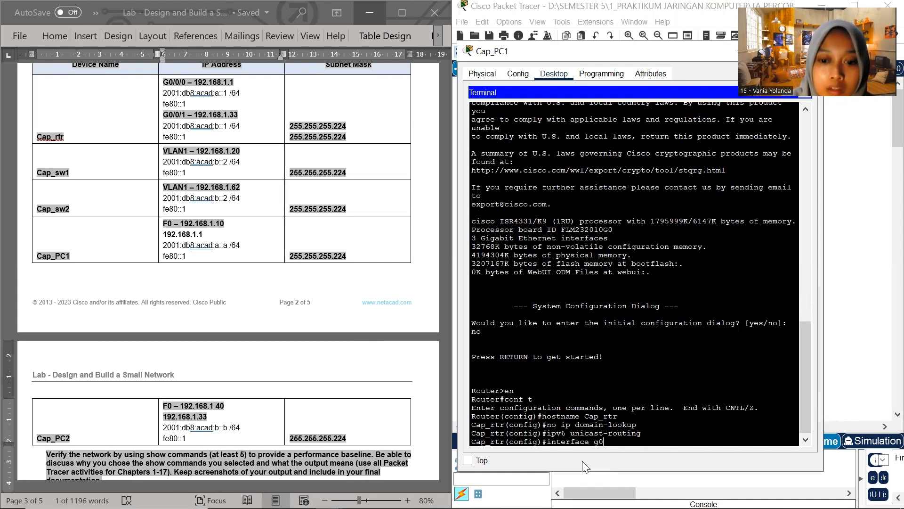
type("/0/")
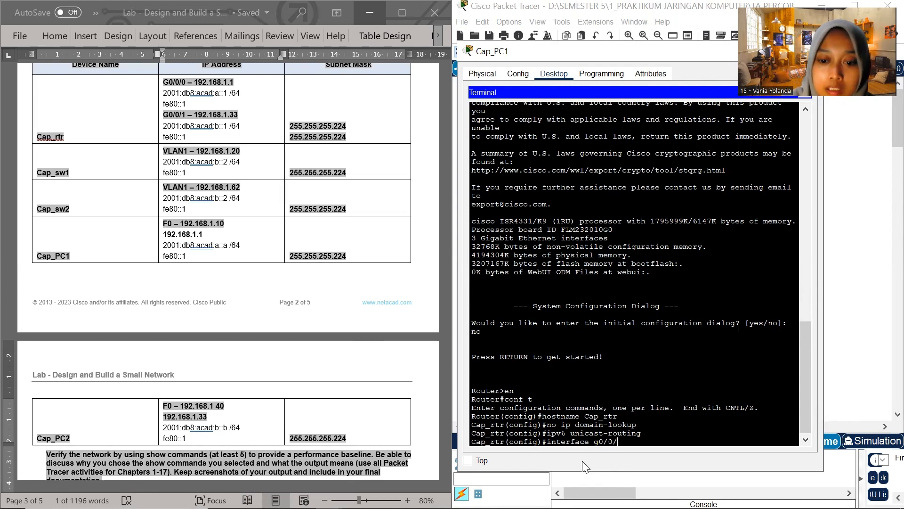
type("0")
key("Return")
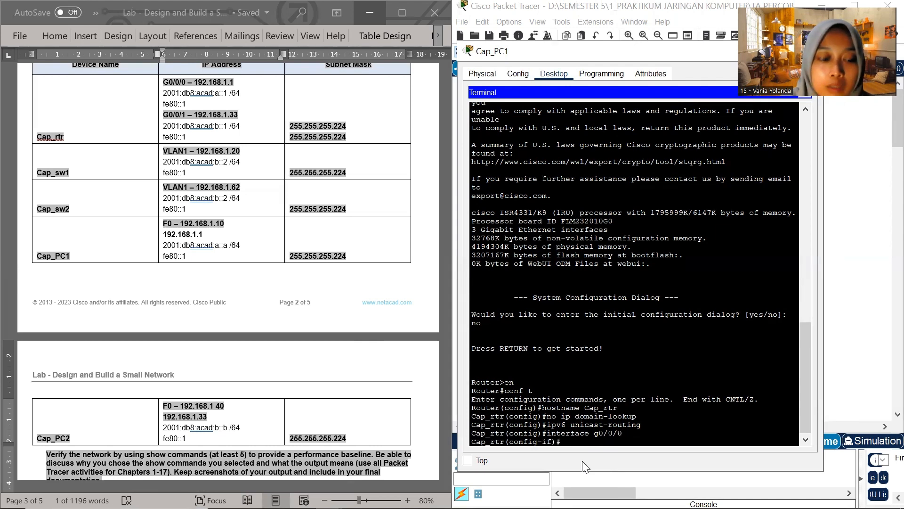
Assign IPv4 address 192.168.1.1 with subnet mask 255.255.255.224 to interface g0/0/0, following the addressing table
type("ip address")
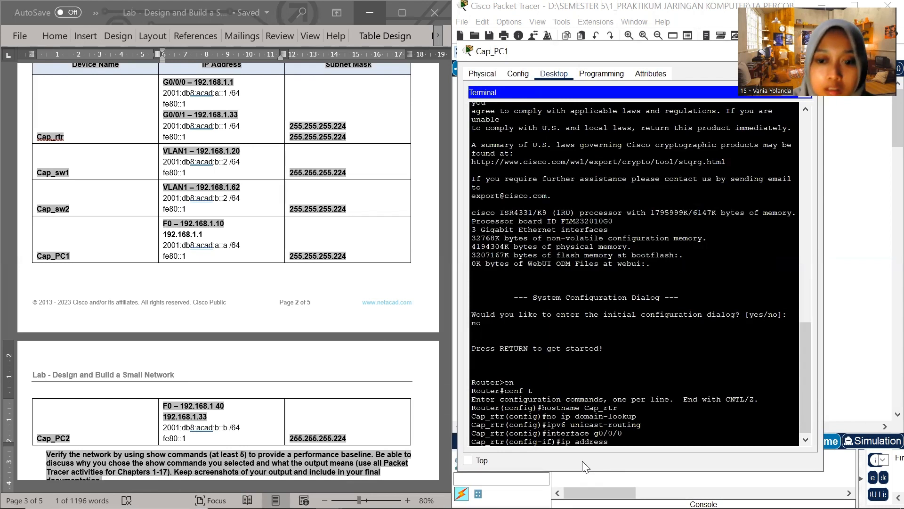
type(" i92")
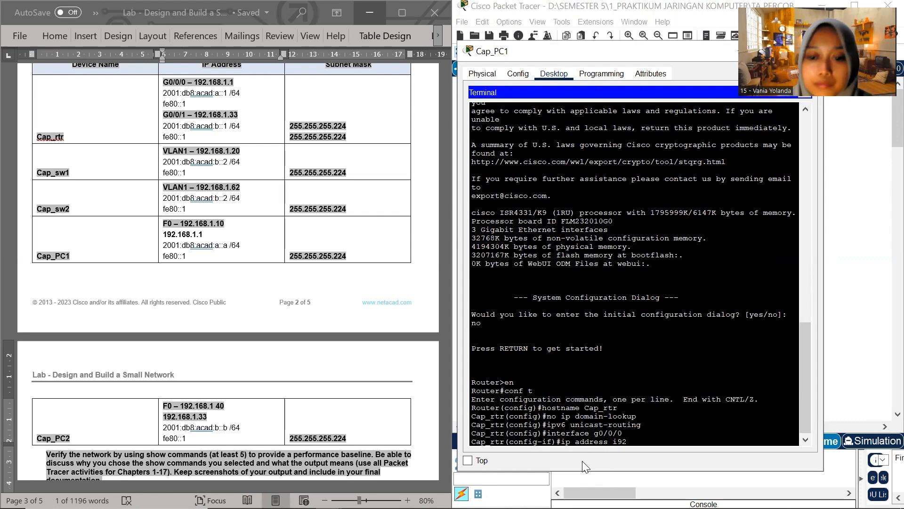
key("BackSpace")
key("BackSpace")
type("1")
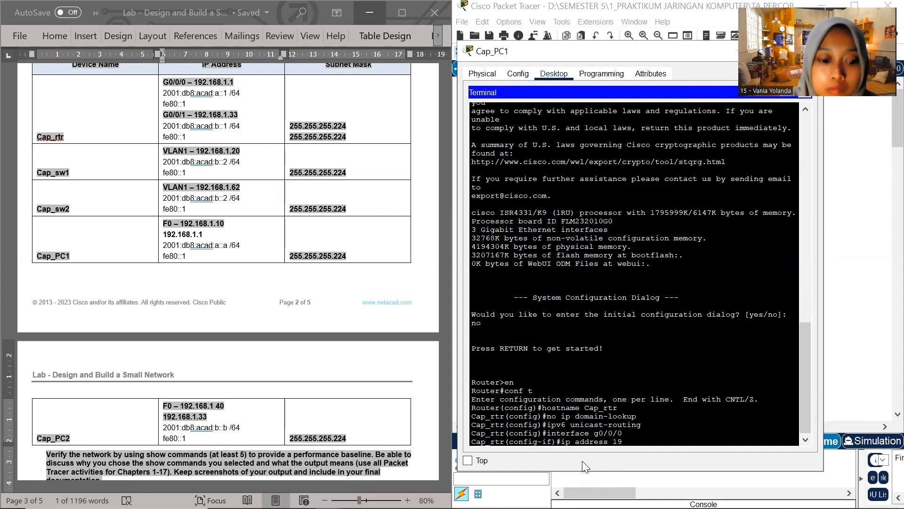
type("92.15")
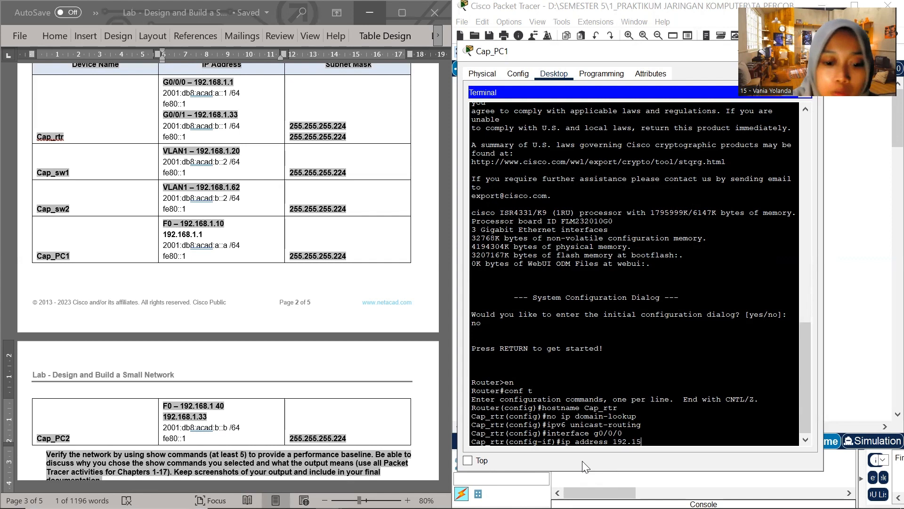
key("BackSpace")
key("BackSpace")
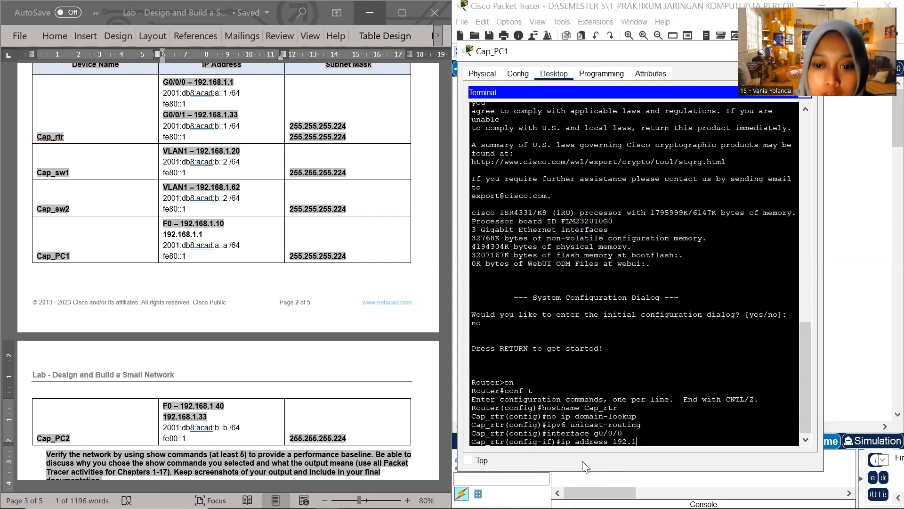
type("68.1")
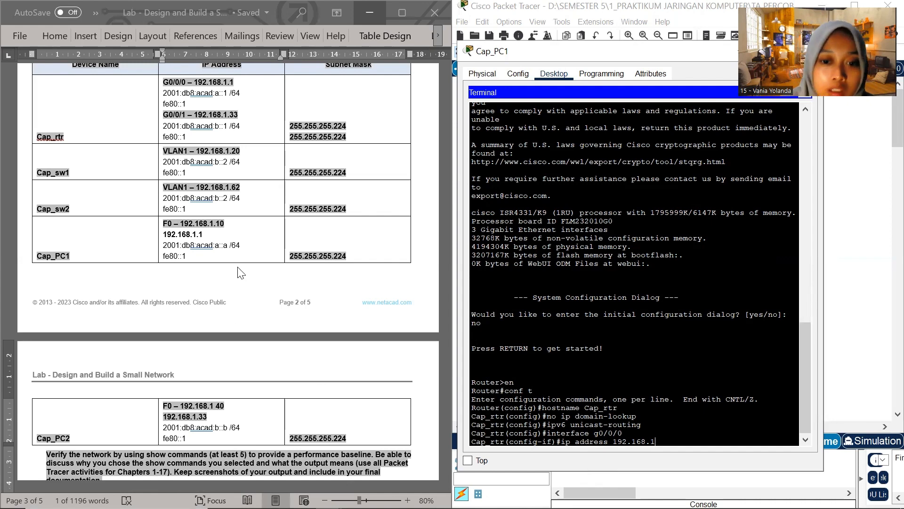
scroll(127, 208, "up", 1)
type("1")
key("BackSpace")
type(".1")
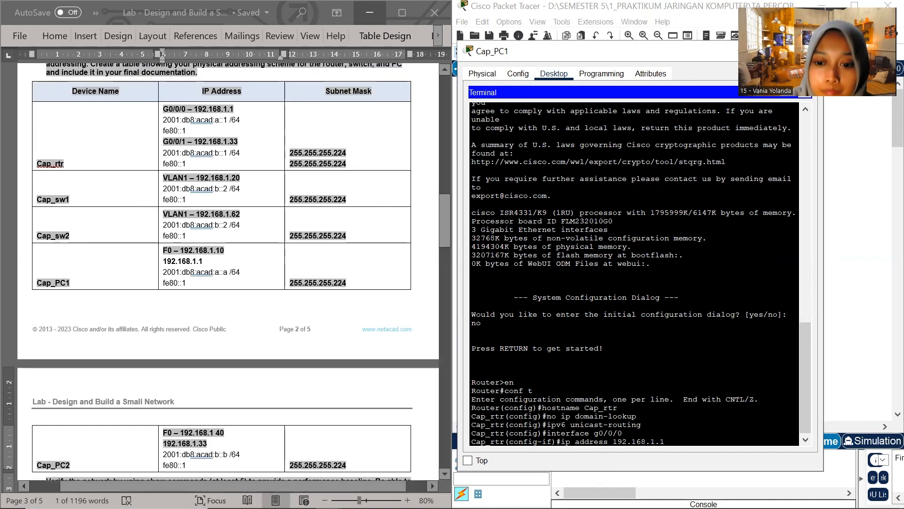
type(" 2")
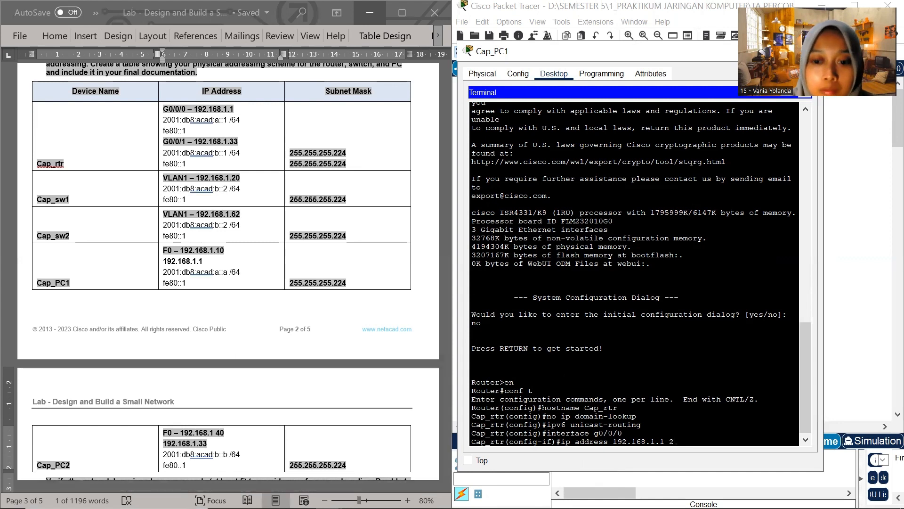
type("55")
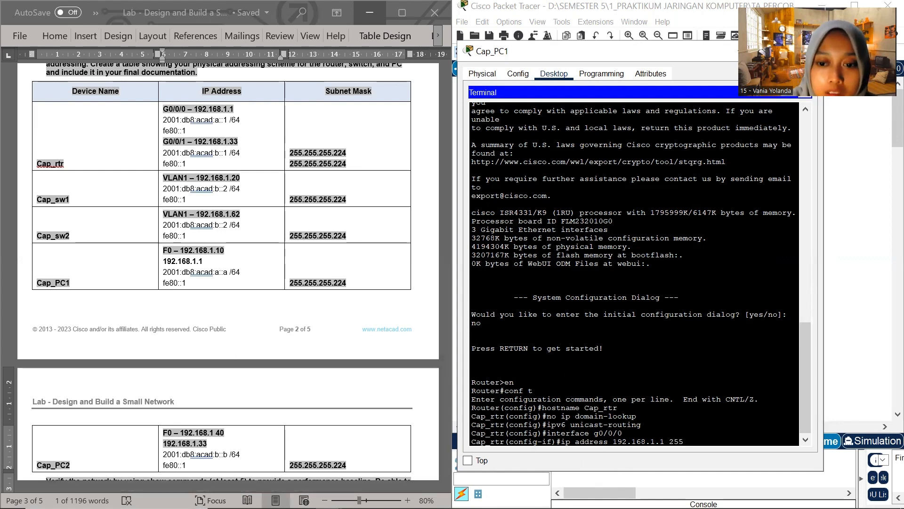
type(".255.255.2")
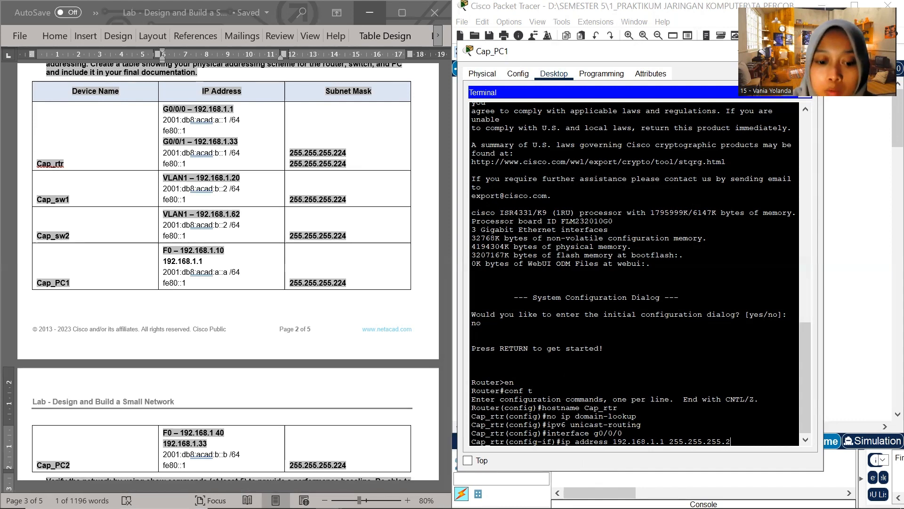
type("24")
key("Return")
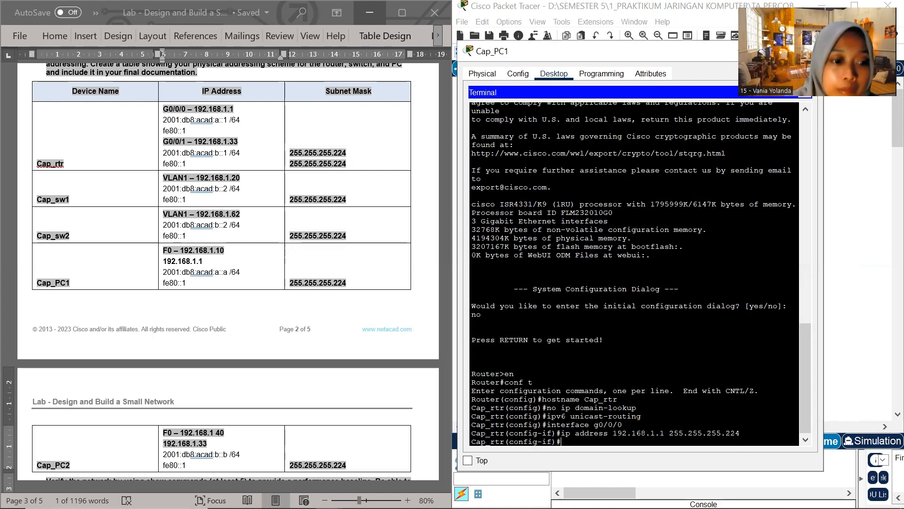
Assign IPv6 address 2001:db8:acad:a::1/64 to interface g0/0/0, copying the address from the Cap_rtr row of the addressing table
type("ipv6")
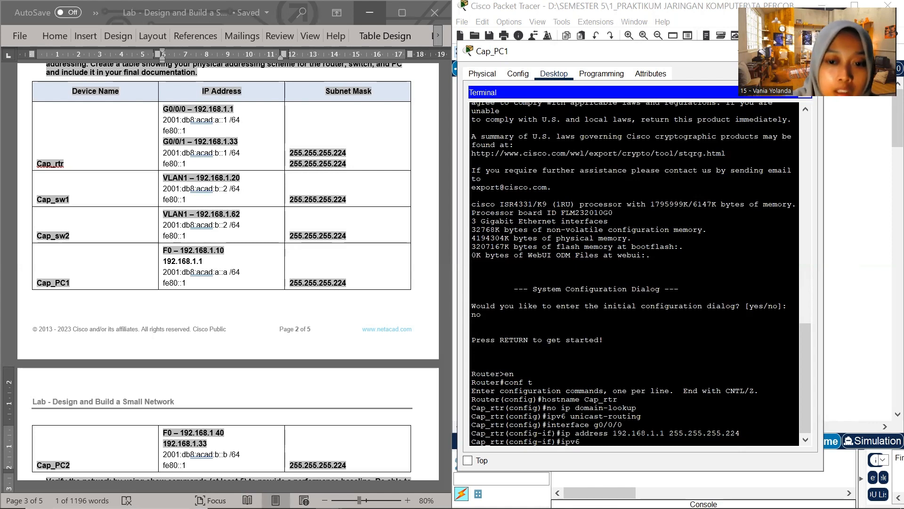
type(" address")
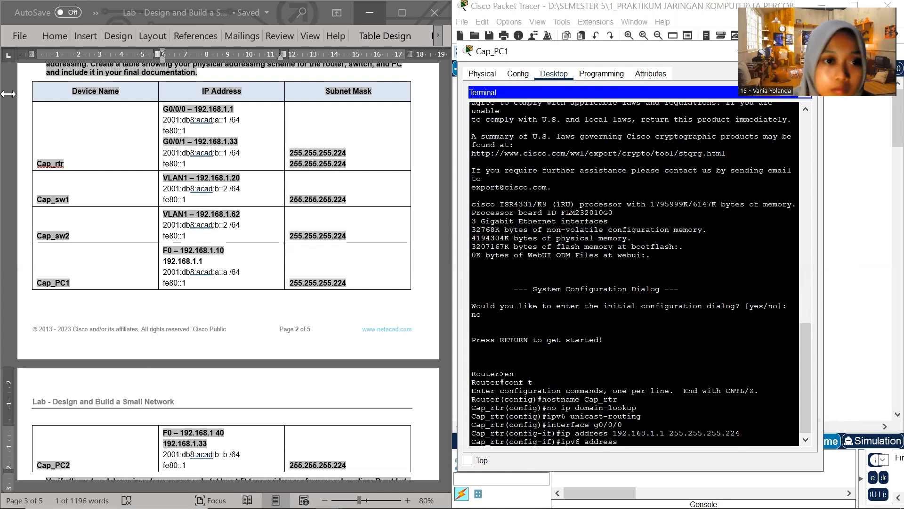
left_click(163, 121)
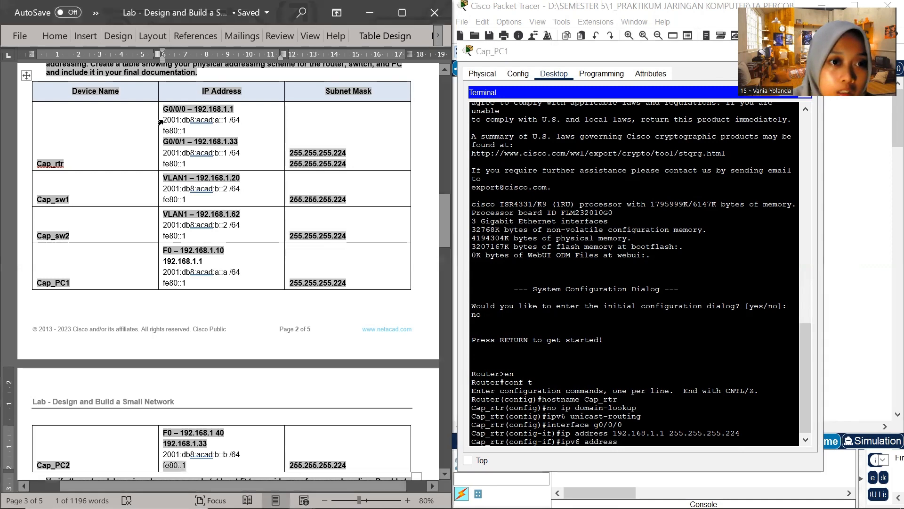
left_click_drag(163, 120, 242, 118)
key("ctrl+c")
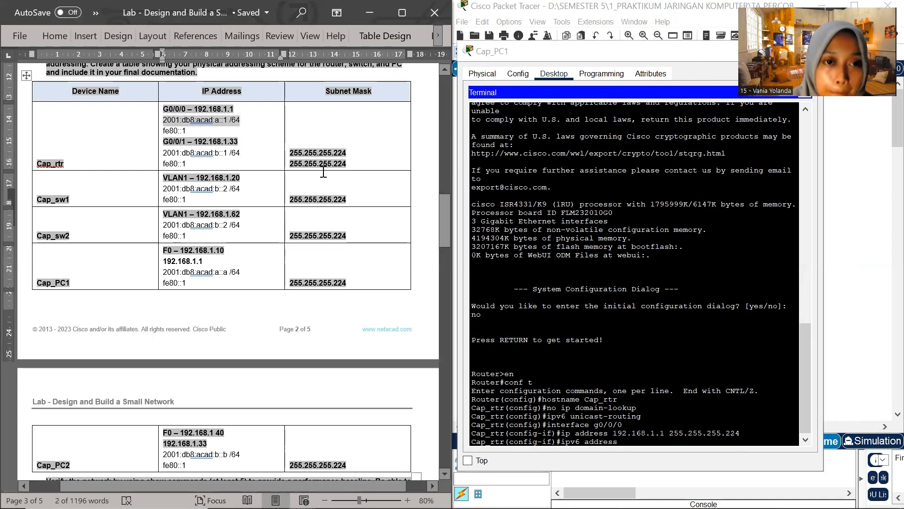
left_click(629, 447)
right_click(629, 447)
left_click(647, 465)
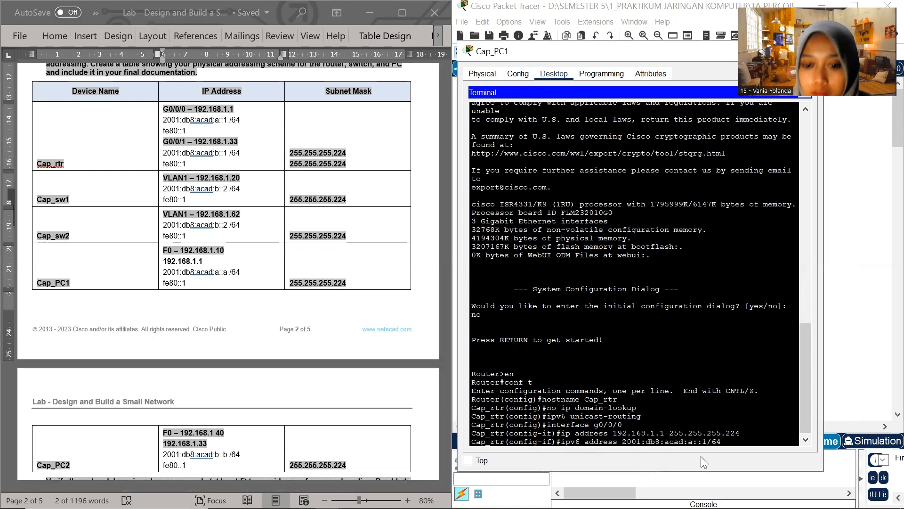
key("Return")
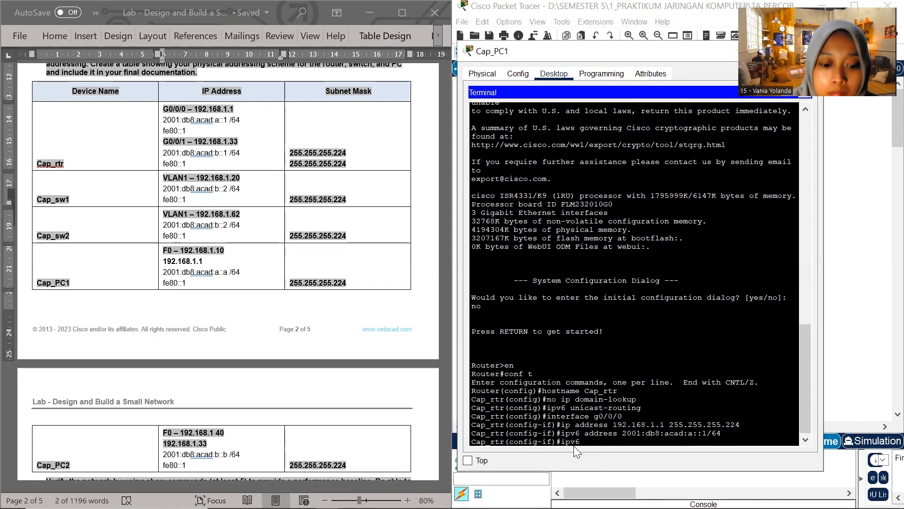
Assign fe80::1 as the link-local IPv6 address of interface g0/0/0 on Cap_rtr
type("re")
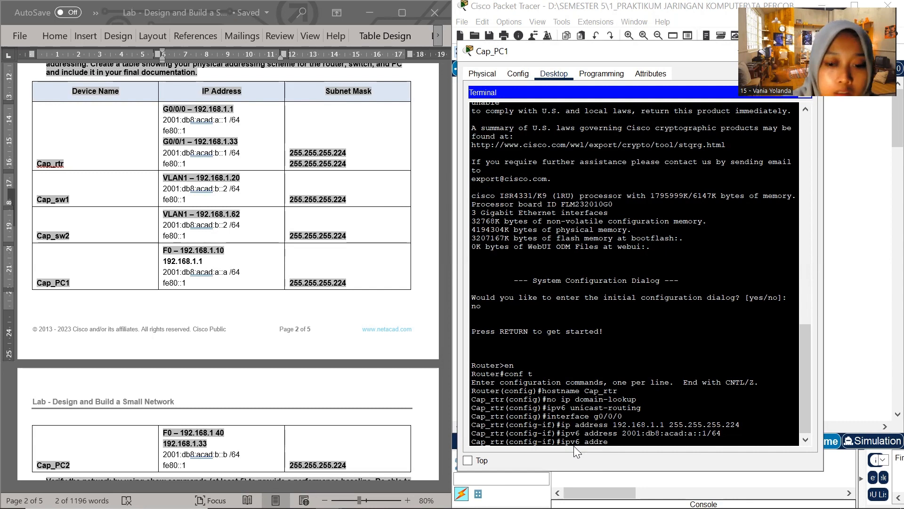
type("ss")
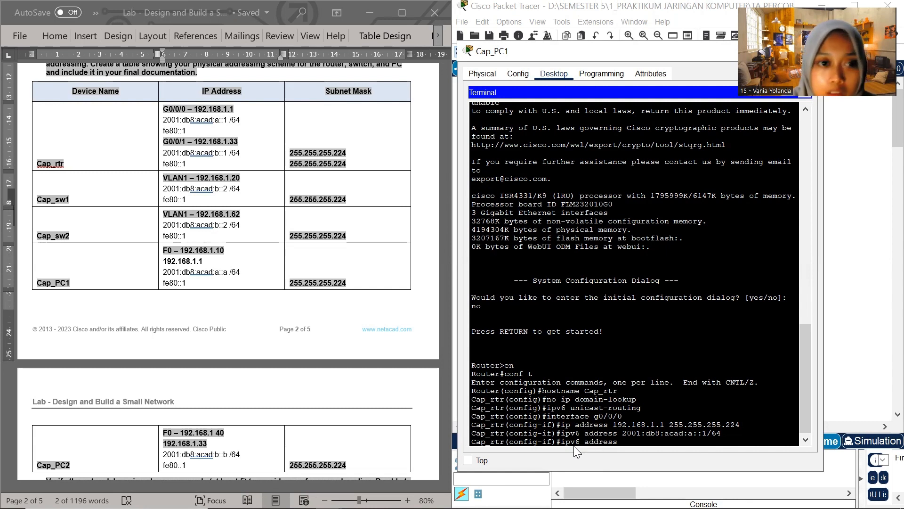
type(" f")
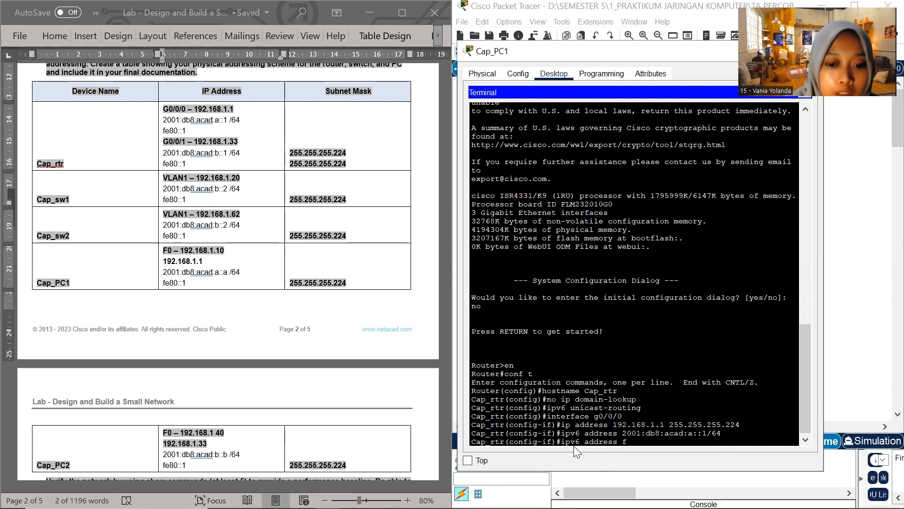
type("e8")
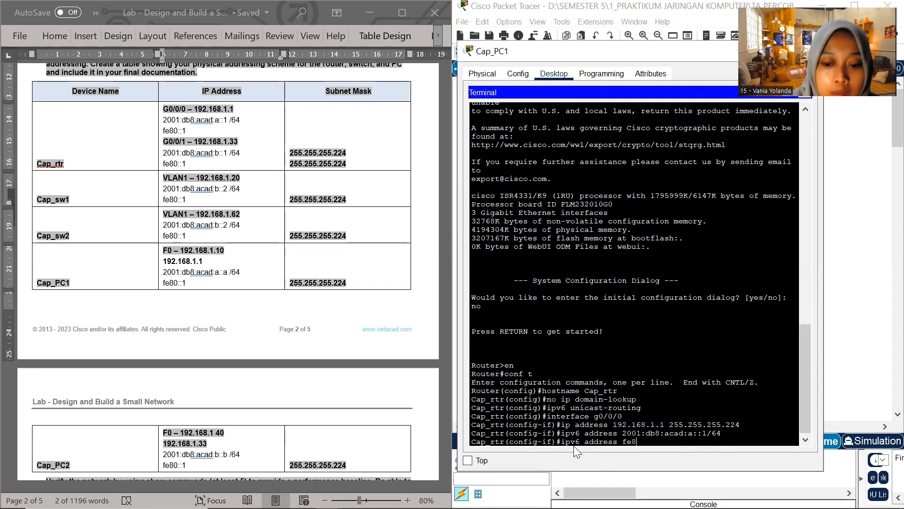
type("0::")
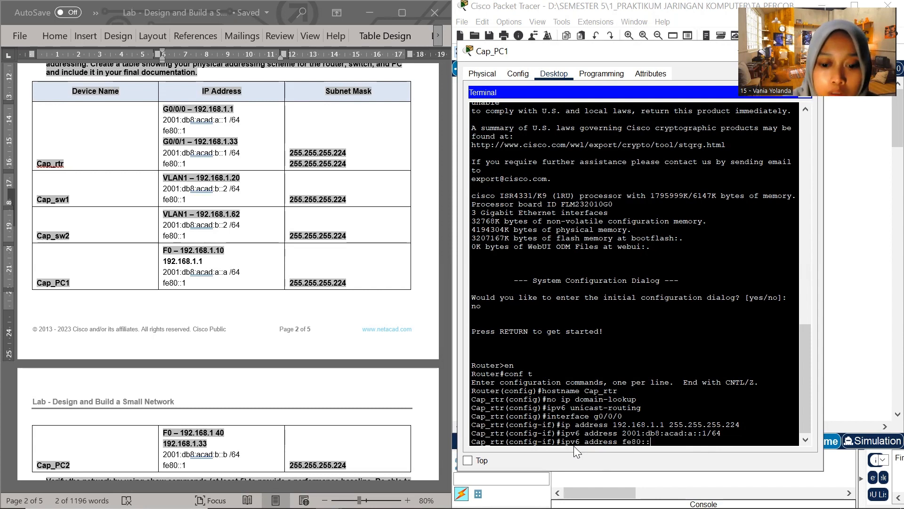
type("1 link-local")
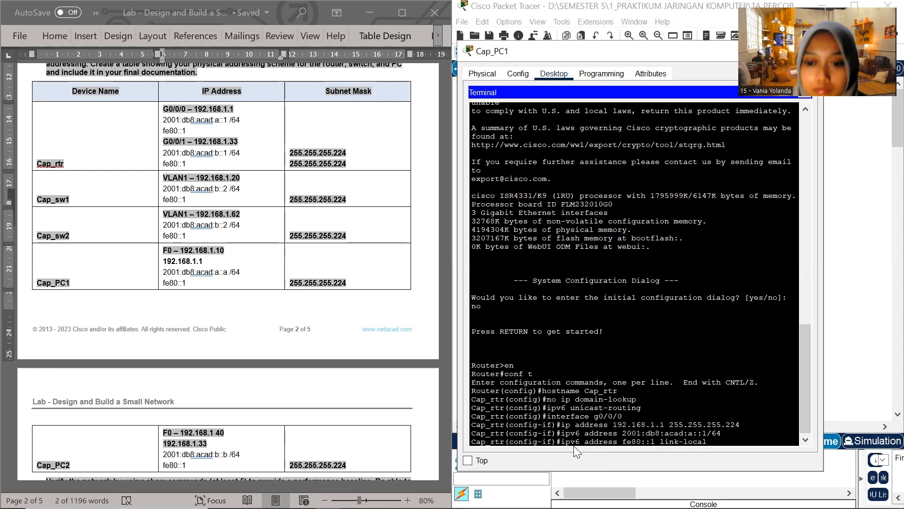
key("Return")
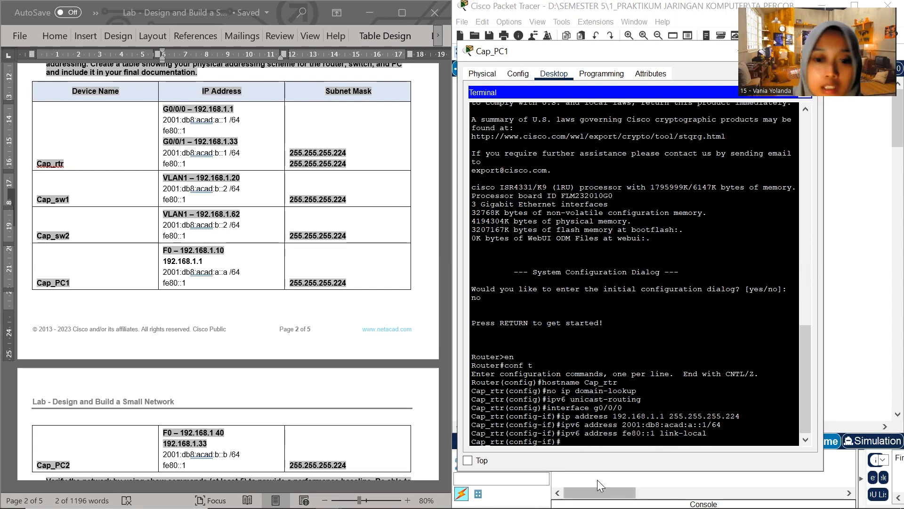
Enable interface g0/0/0 with no shutdown and exit to global configuration mode
type("no")
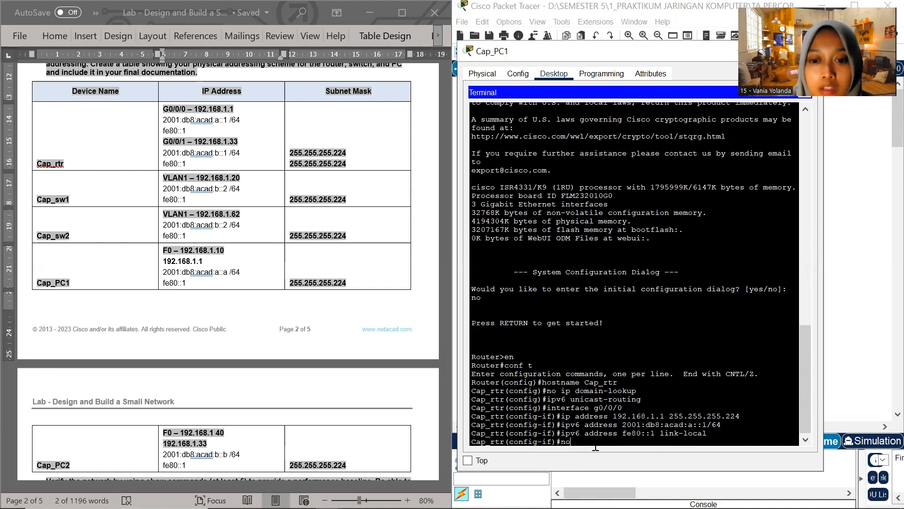
type(" shutdown")
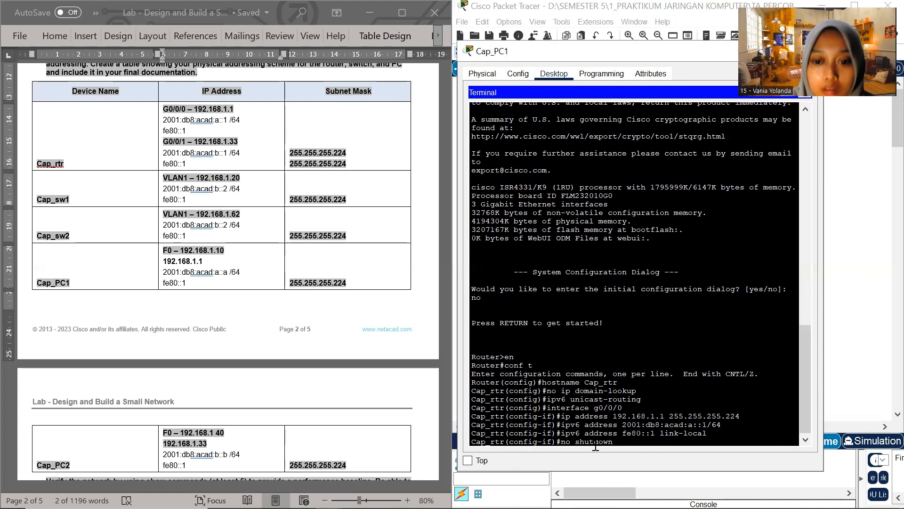
key("Return")
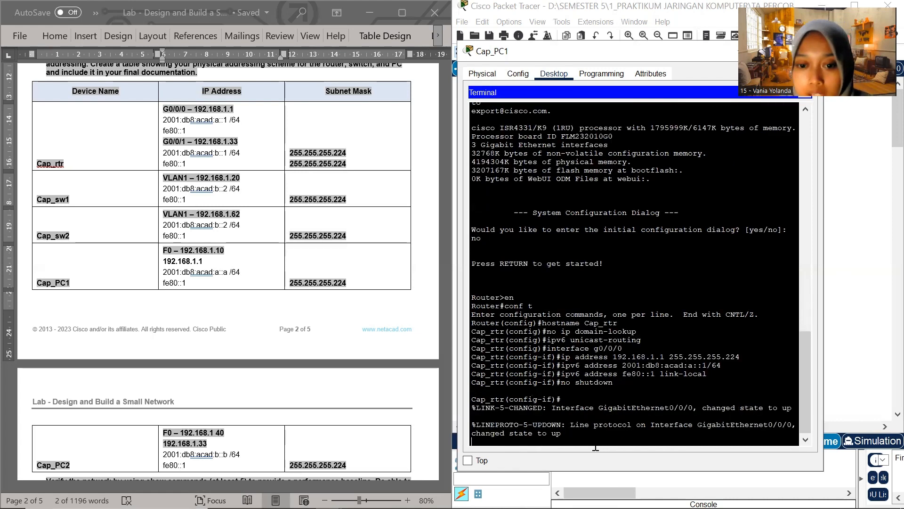
key("Return")
type("exi")
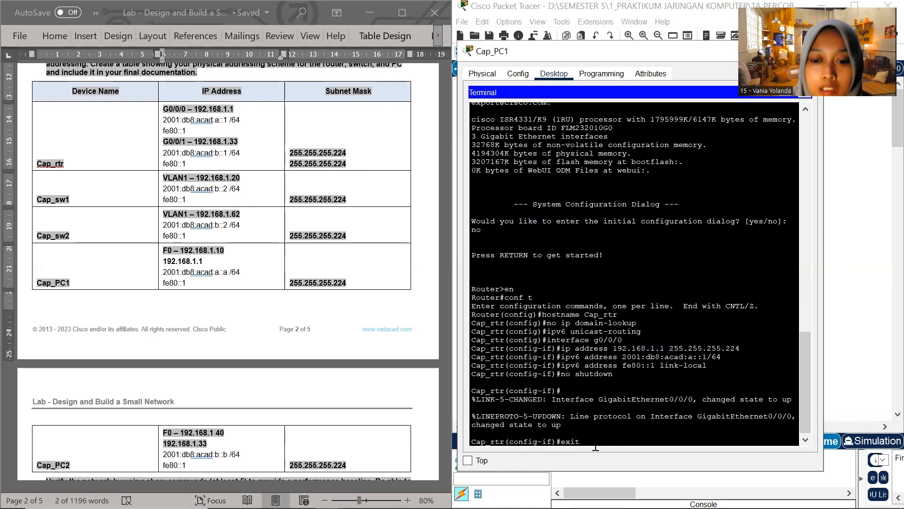
type("t")
key("Return")
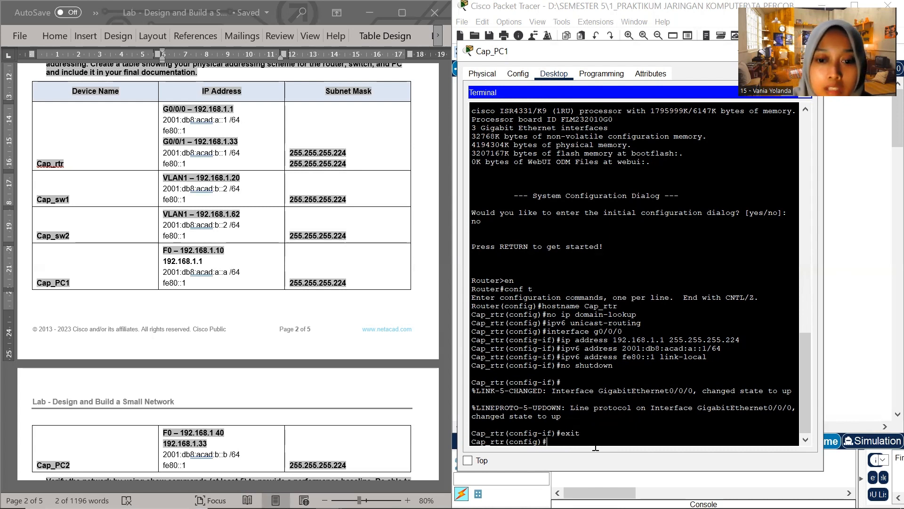
Enter interface configuration mode for g0/0/1 on Cap_rtr
type("interf")
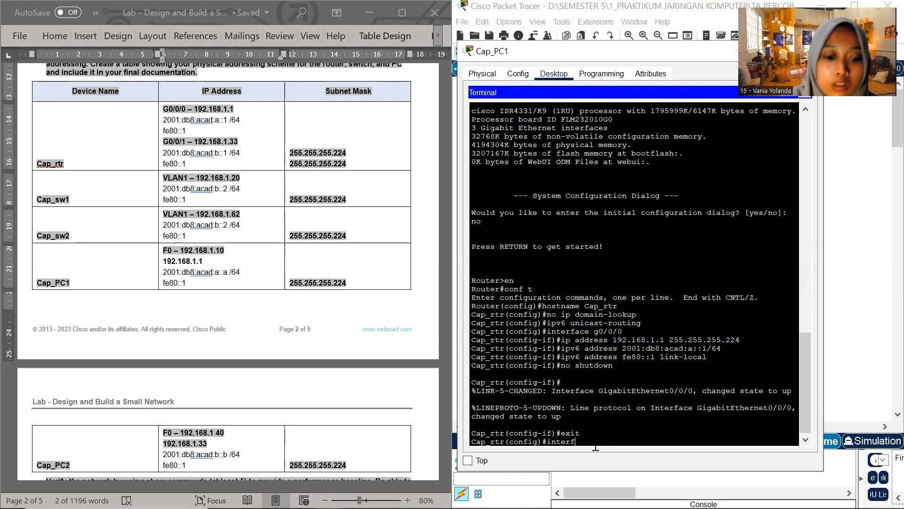
type("ace g0/0/0")
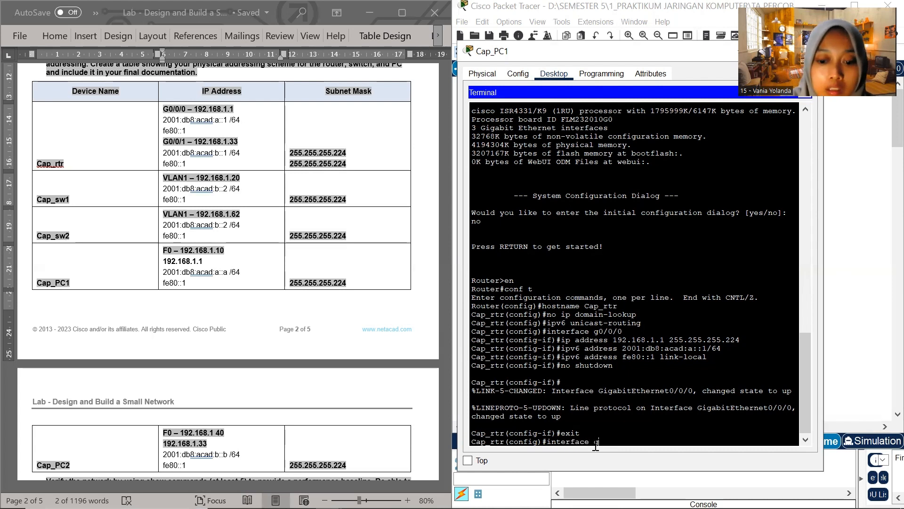
key("BackSpace")
type("1")
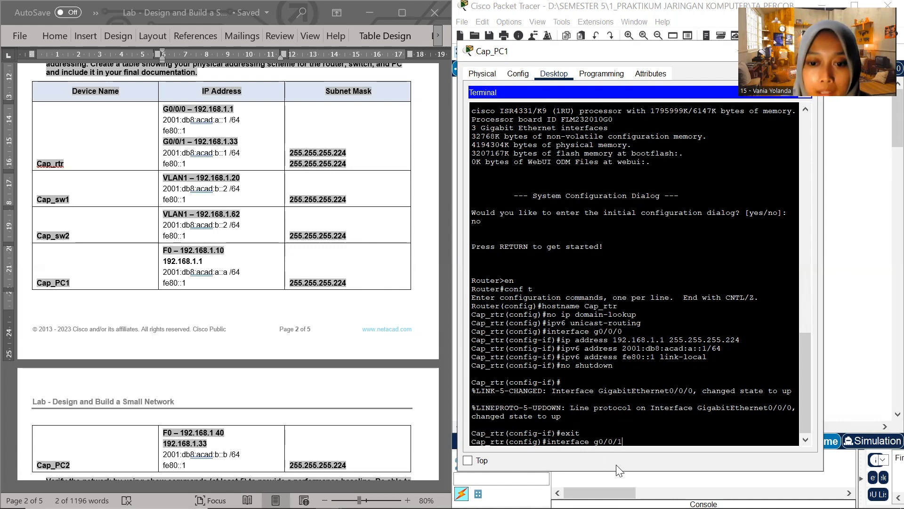
key("Return")
Assign IPv4 address 192.168.1.33 with subnet mask 255.255.255.224 to interface g0/0/1
type("ig-if)#i")
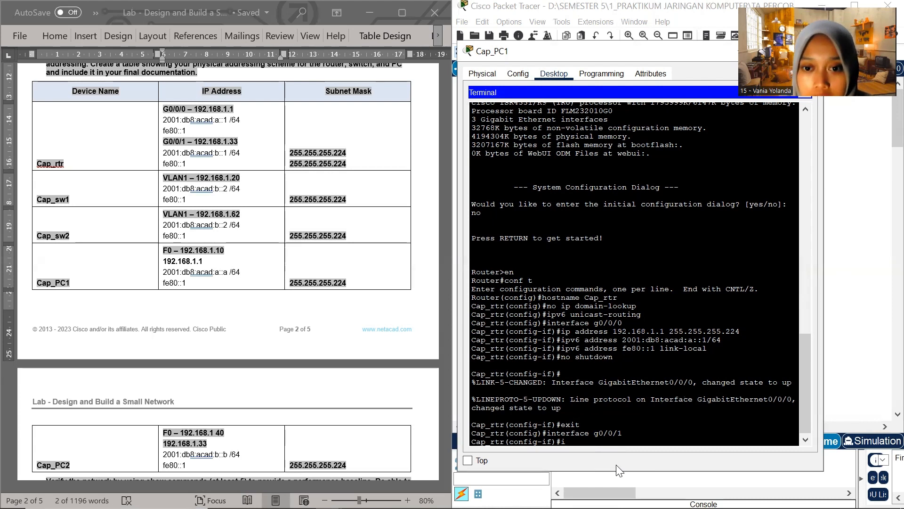
type("p addd")
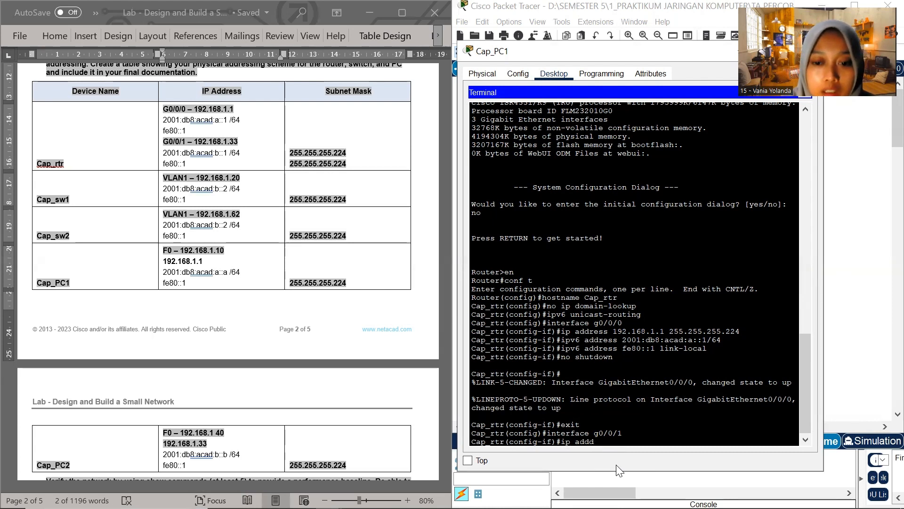
key("BackSpace")
type("res")
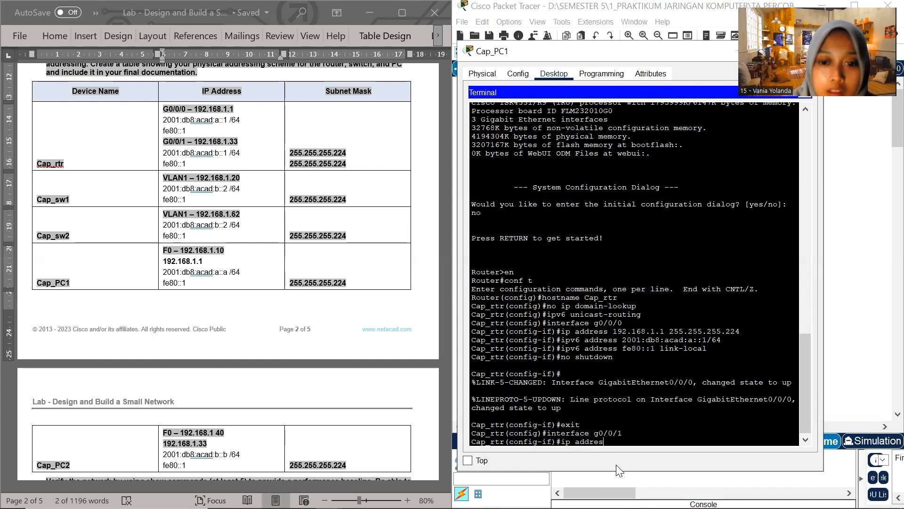
type("s 192.168.1.33")
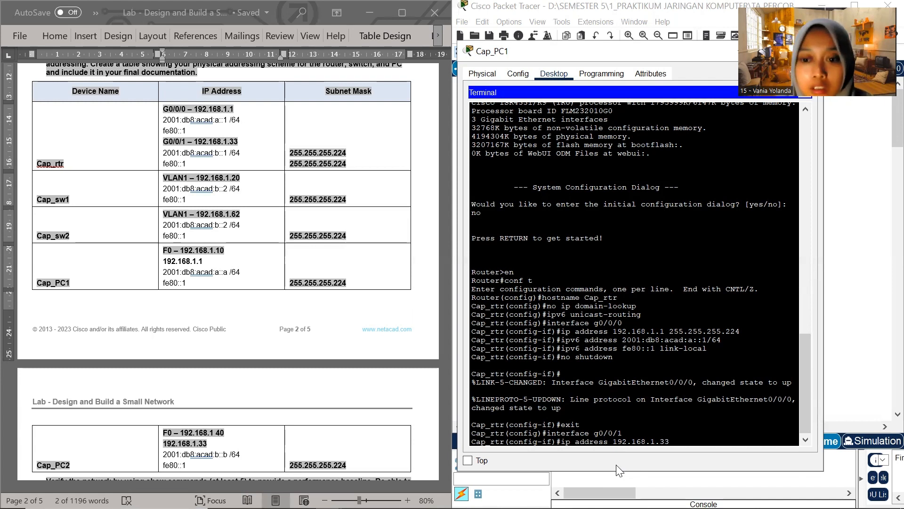
type(" 255.255.255.224")
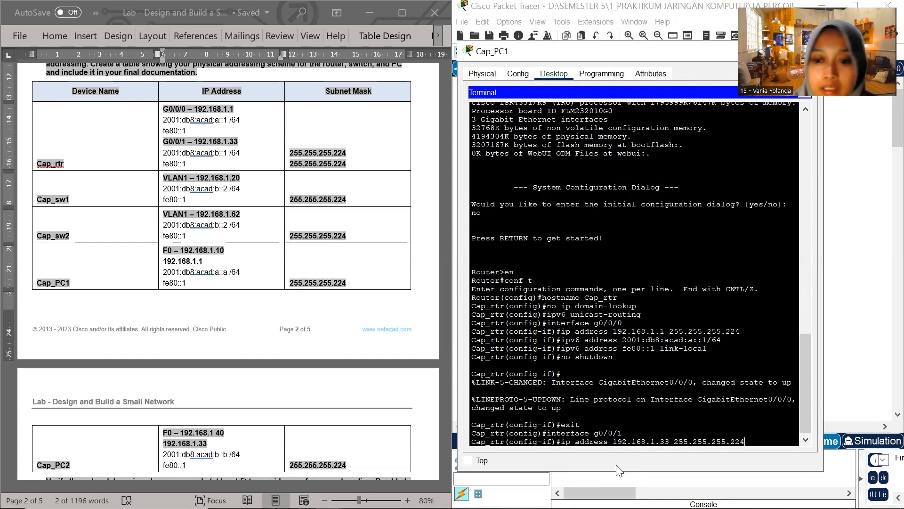
key("Return")
Assign IPv6 address 2001:db8:acad:b::1/64 to interface g0/0/1, copying it from the Cap_rtr row and removing the space before the prefix length
type("i")
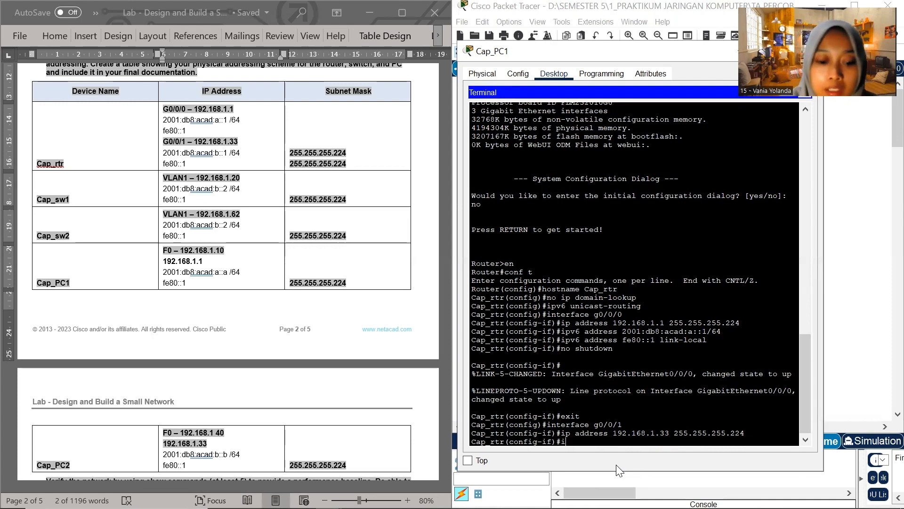
type("pv6")
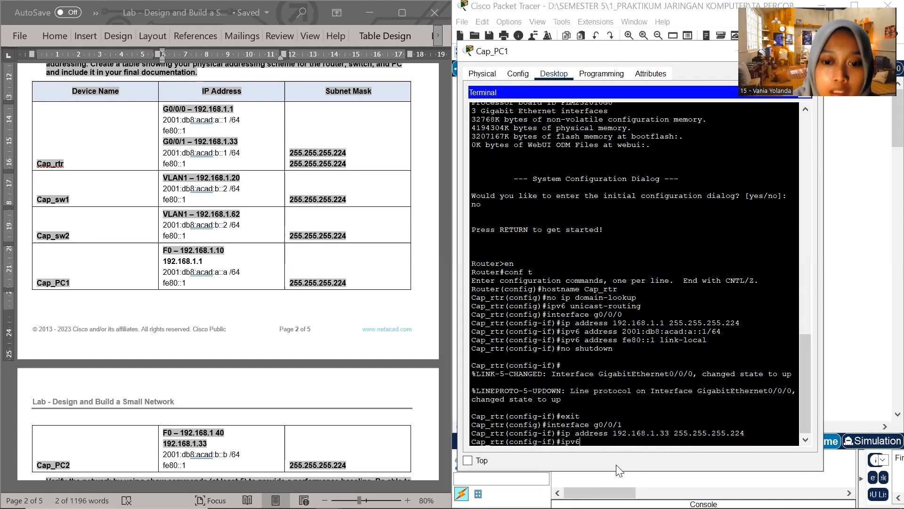
type(" address")
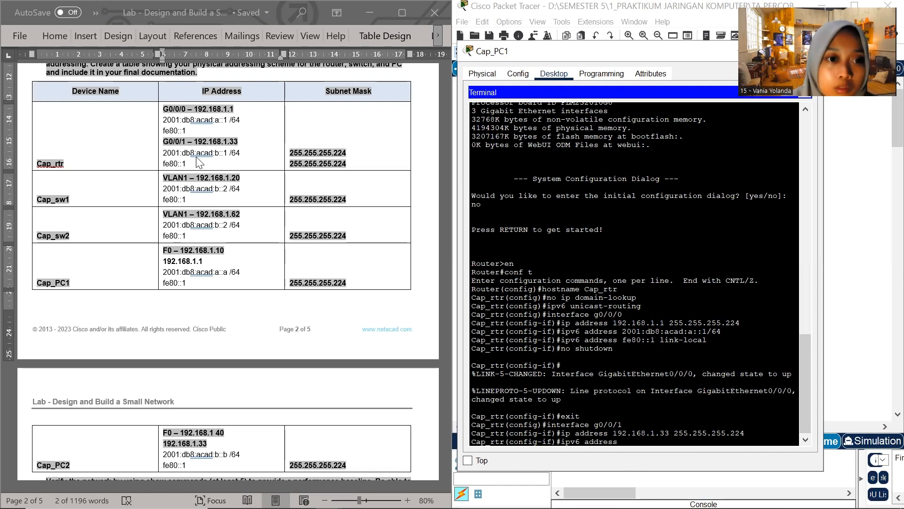
left_click(165, 153)
left_click_drag(165, 153, 242, 154)
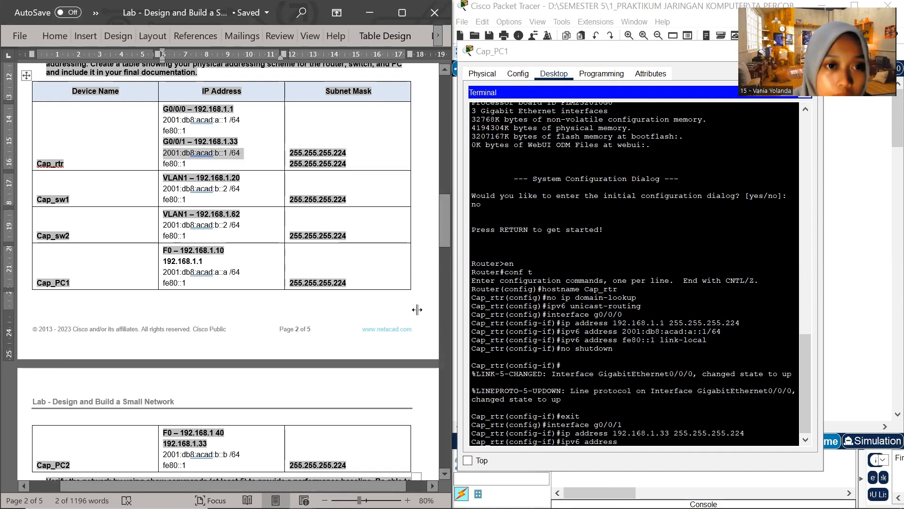
left_click(625, 445)
right_click(625, 445)
left_click(659, 459)
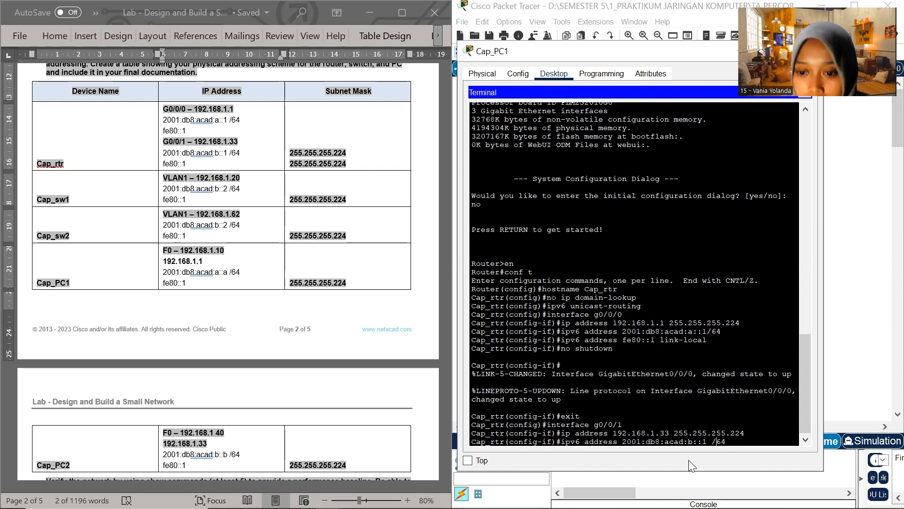
key("Left")
key("Left")
key("Left")
key("BackSpace")
key("Return")
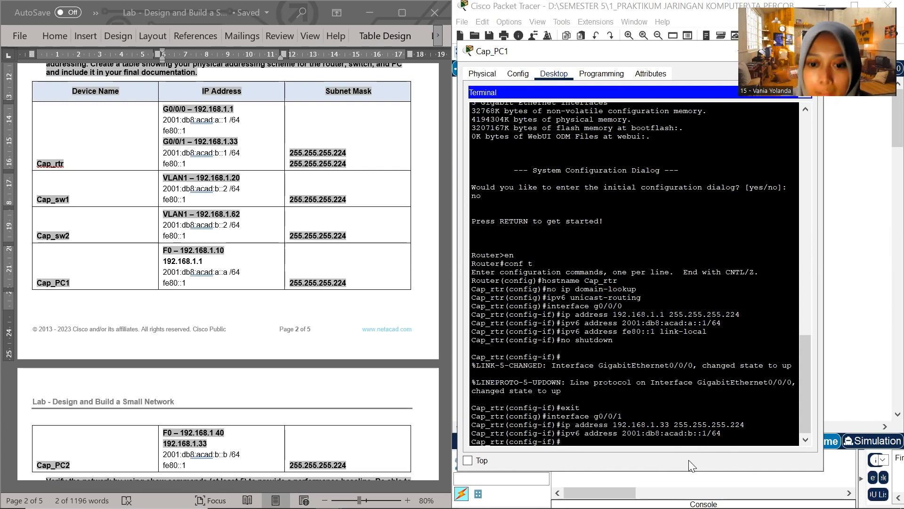
Assign link-local IPv6 address fe80::1 to interface g0/0/1, copying the address from the Cap_rtr row of the addressing table
type("ipv6 address")
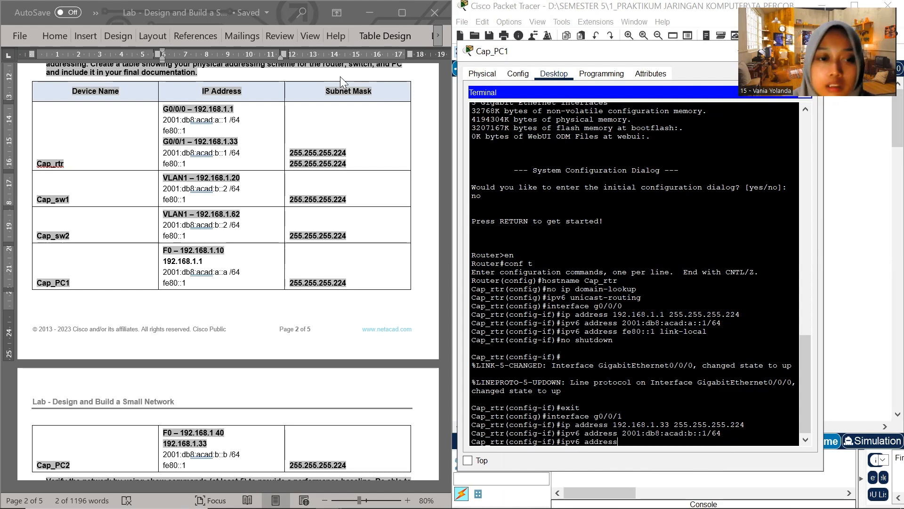
left_click(189, 165)
left_click_drag(185, 165, 168, 166)
key("ctrl+c")
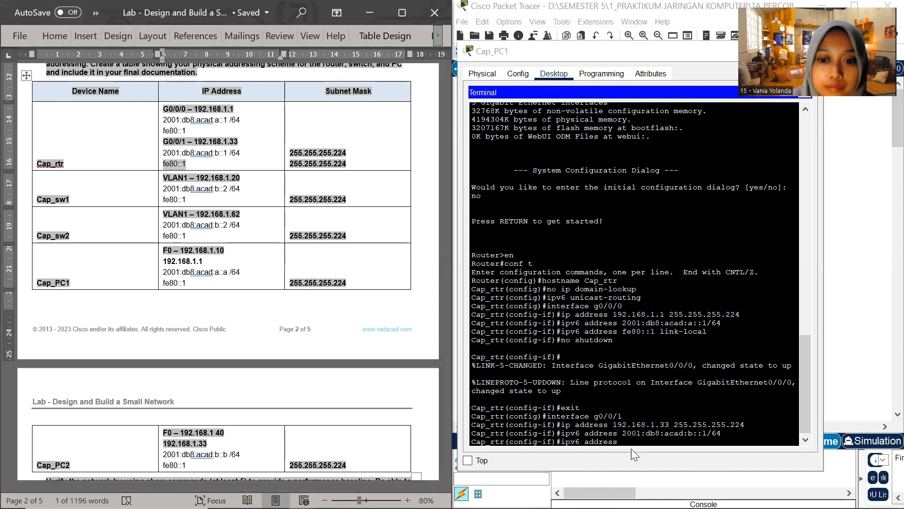
left_click(626, 443)
key("ctrl+v")
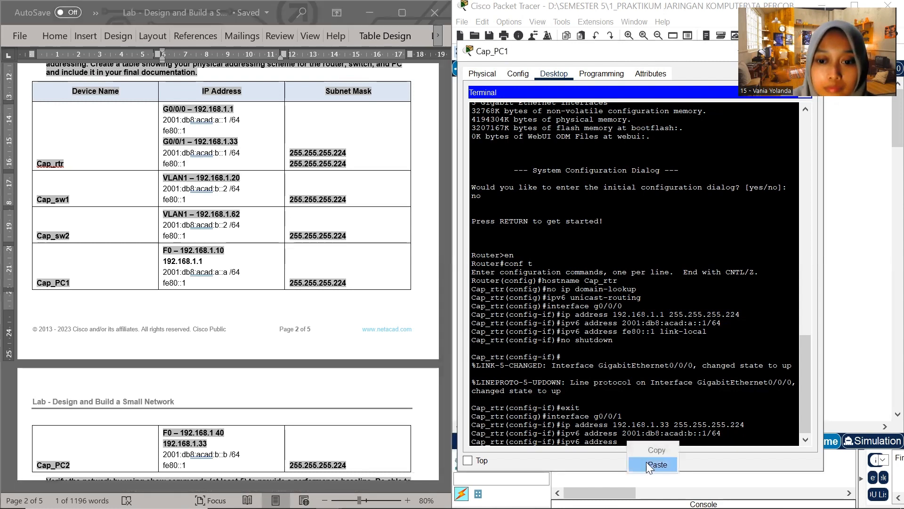
type("link")
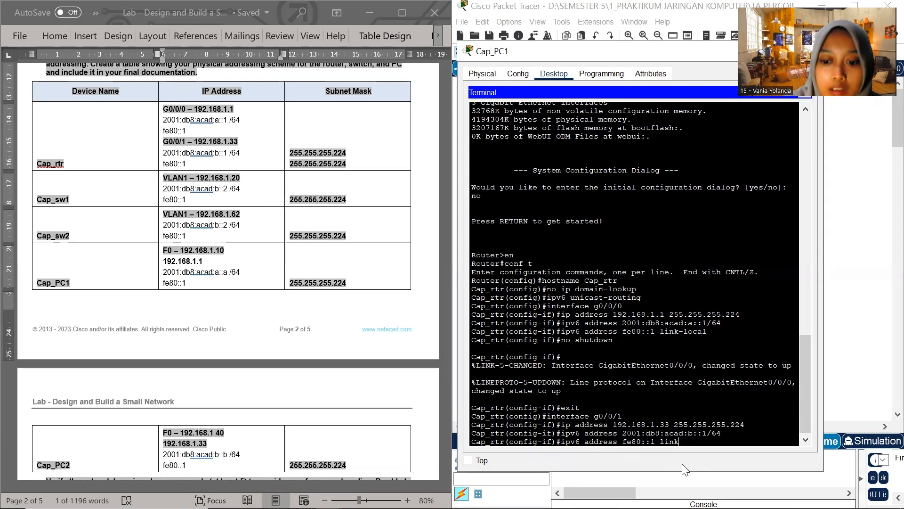
type("-lo")
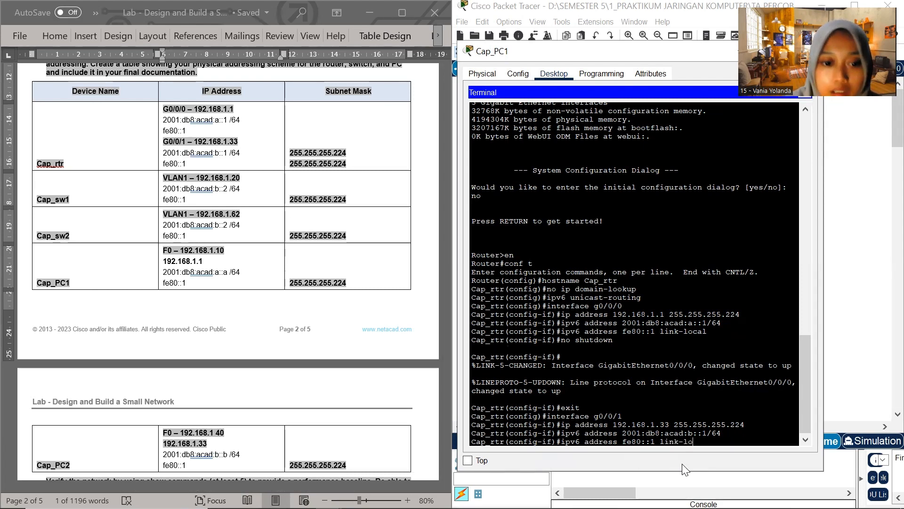
type("cal")
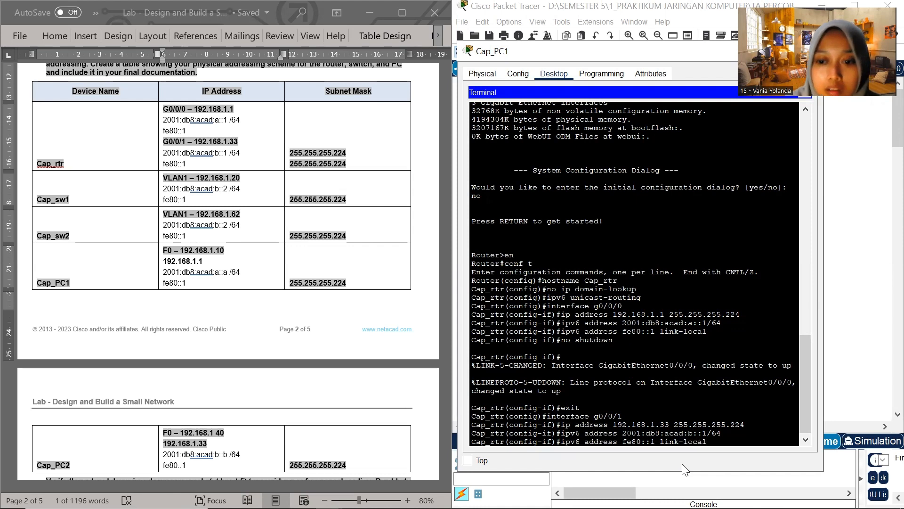
key("Return")
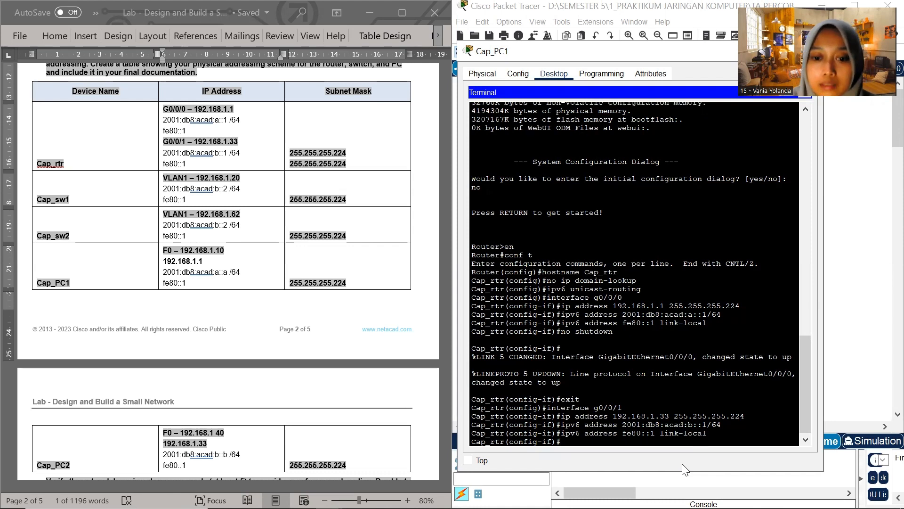
Enable interface g0/0/1 on Cap_rtr with no shutdown
type("no shutdown")
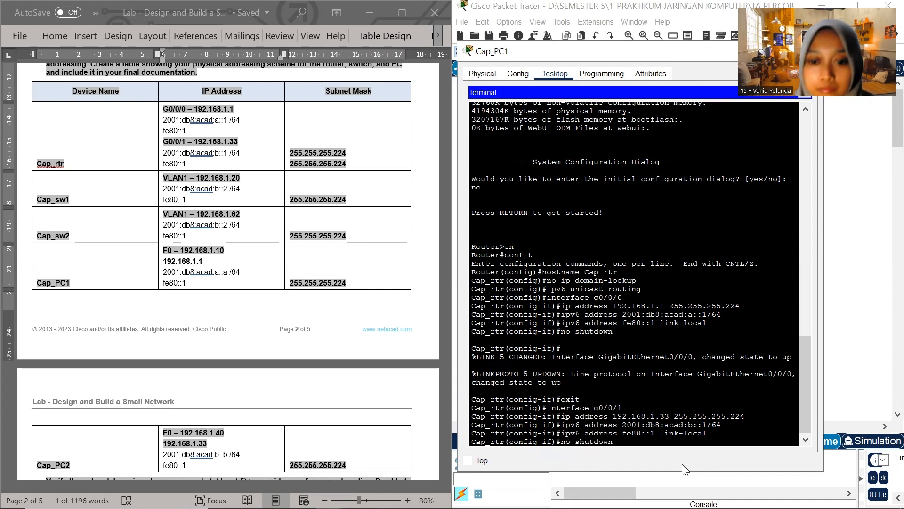
key("Return")
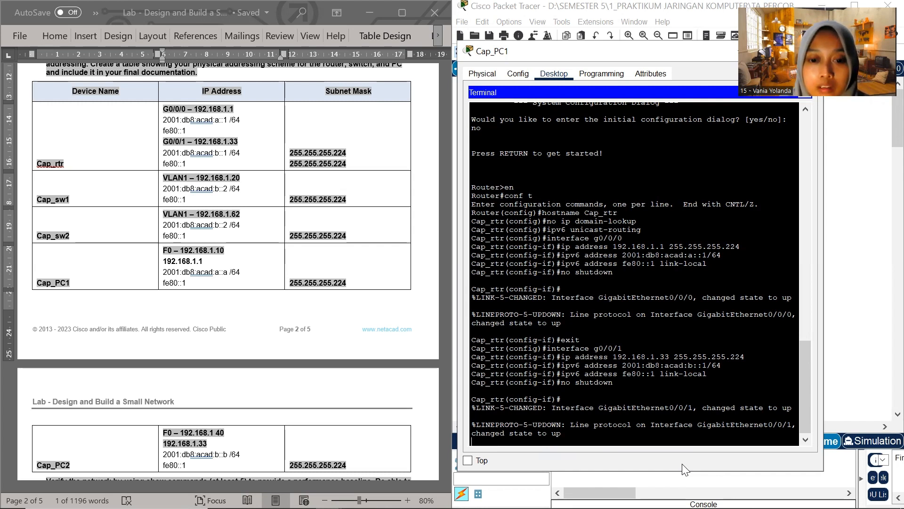
Try to copy Cap_rtr's running-config to startup-config from interface configuration mode
key("Return")
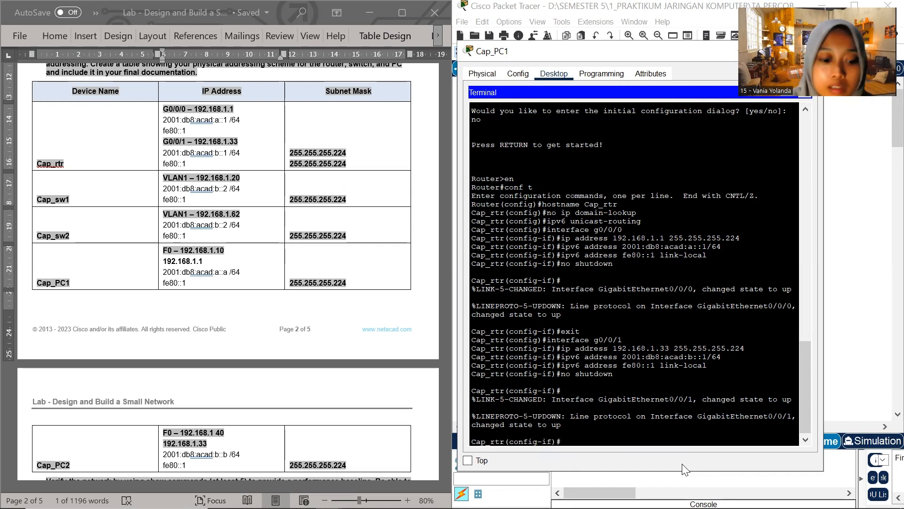
type("cop")
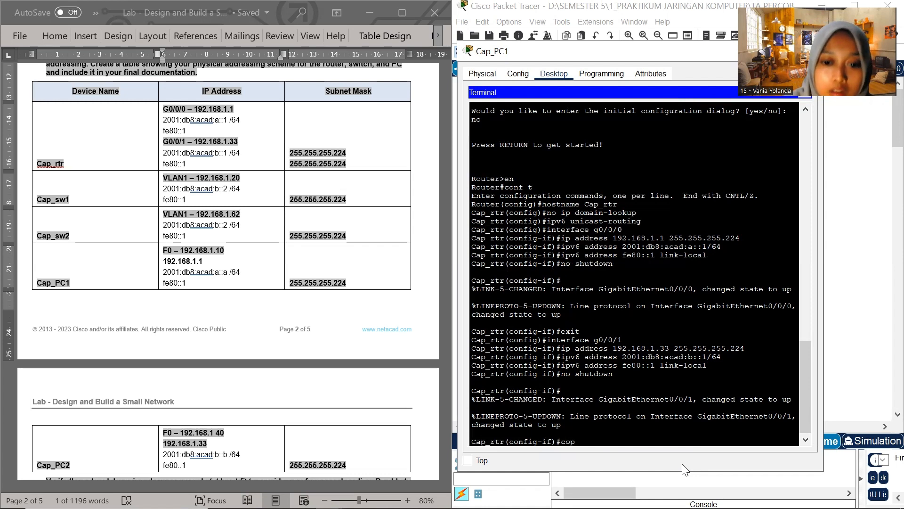
type("y ru")
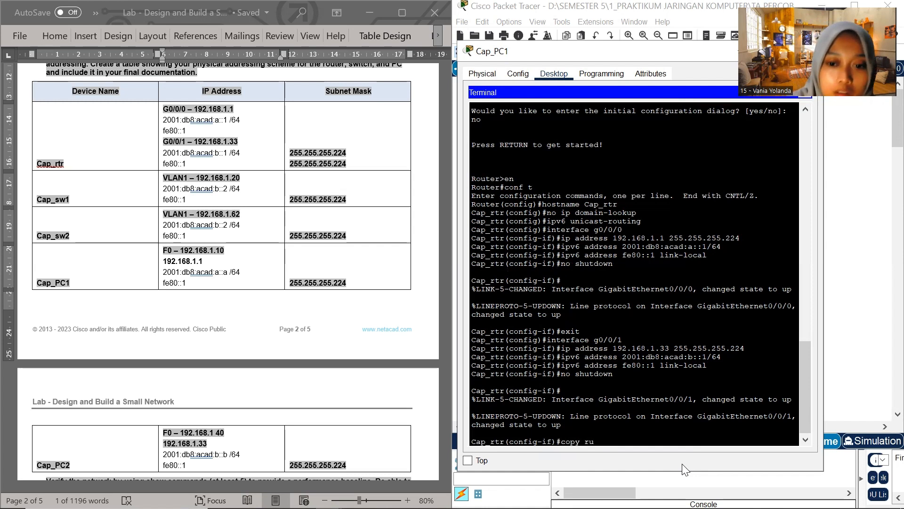
type("nning")
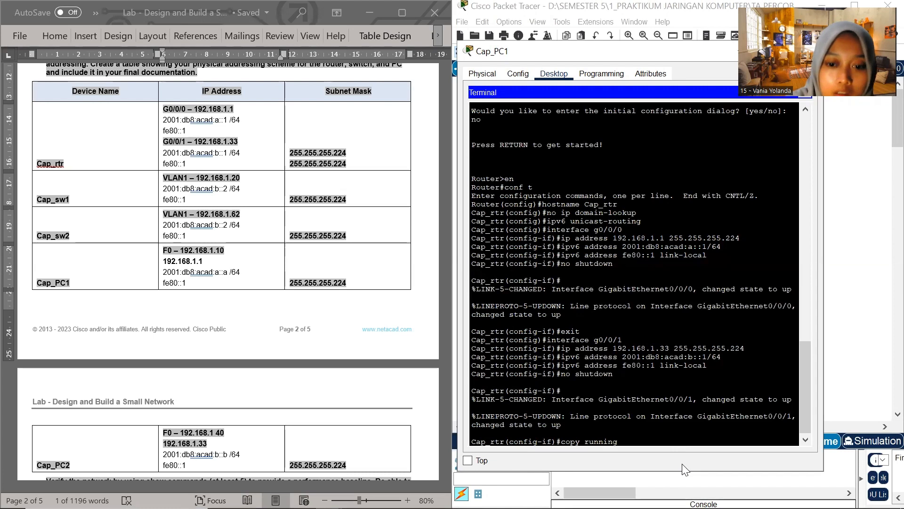
type("-config")
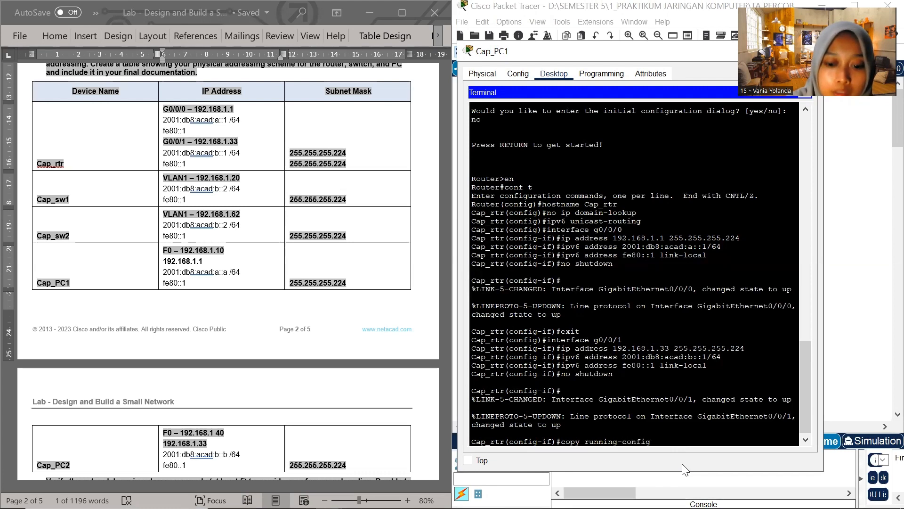
type(" start")
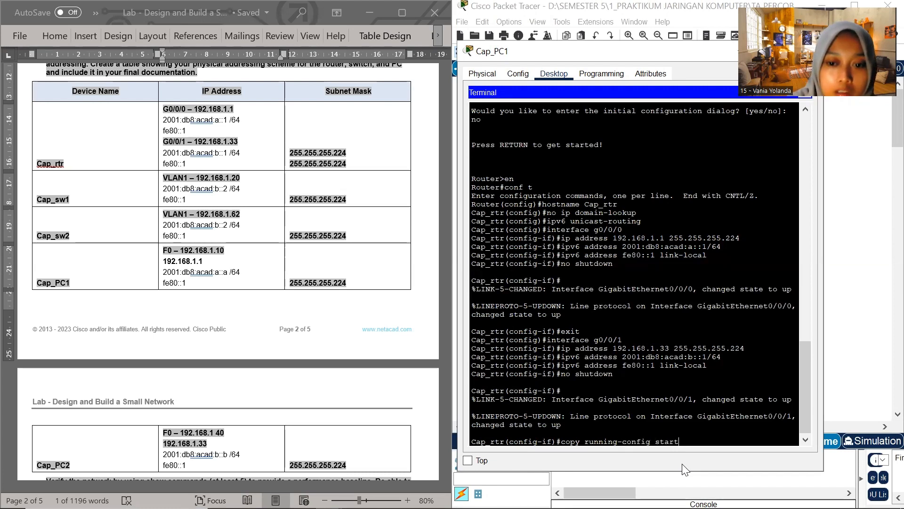
type("up-co")
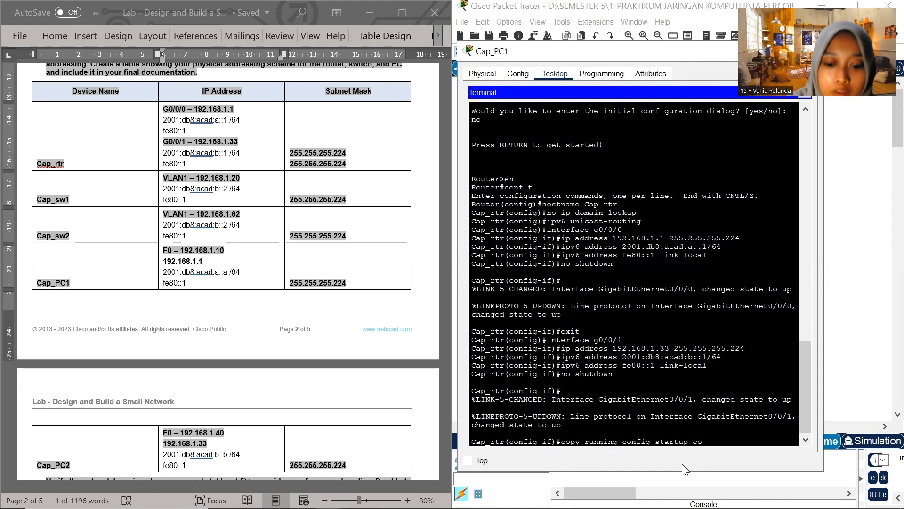
type("nfig")
key("Return")
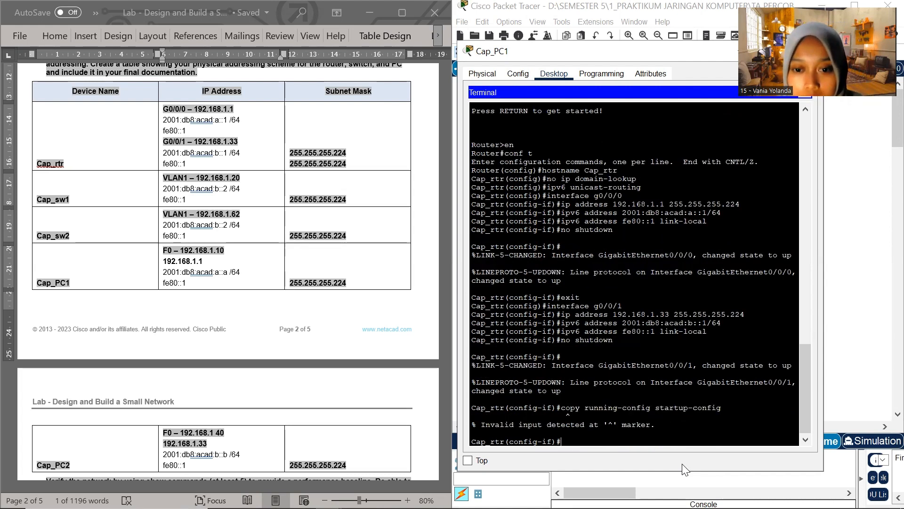
Exit interface and global configuration modes on Cap_rtr to return to the privileged EXEC prompt
type("exit")
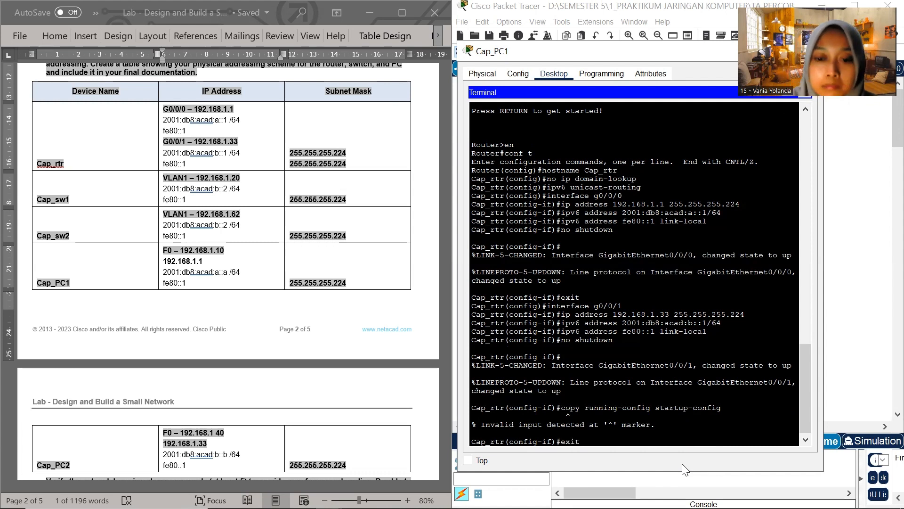
key("Return")
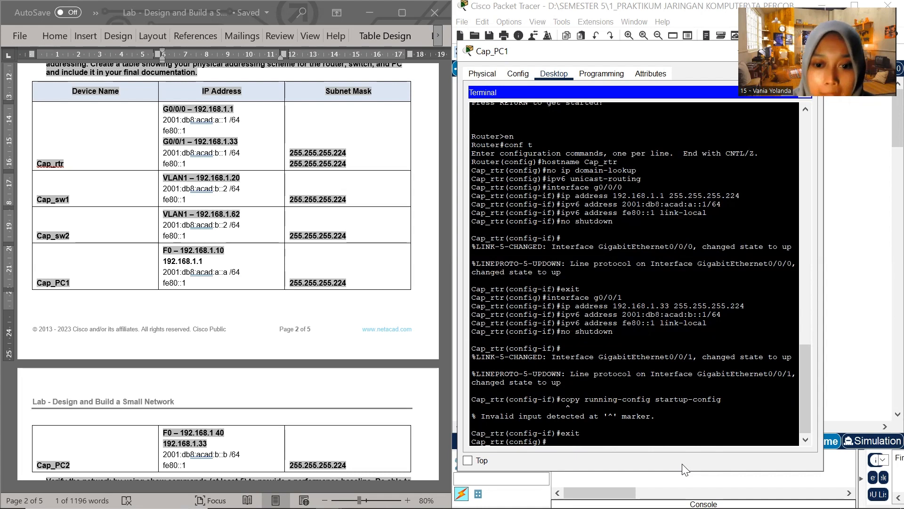
type("exit")
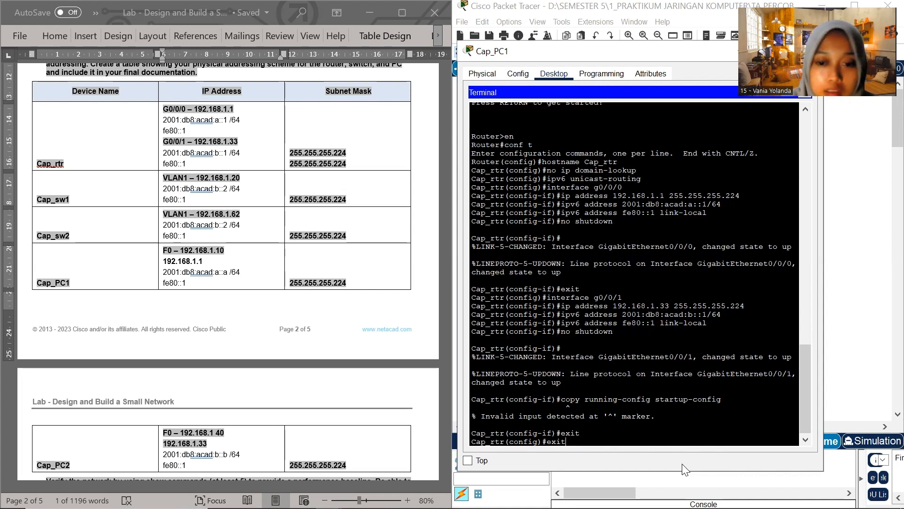
key("Return")
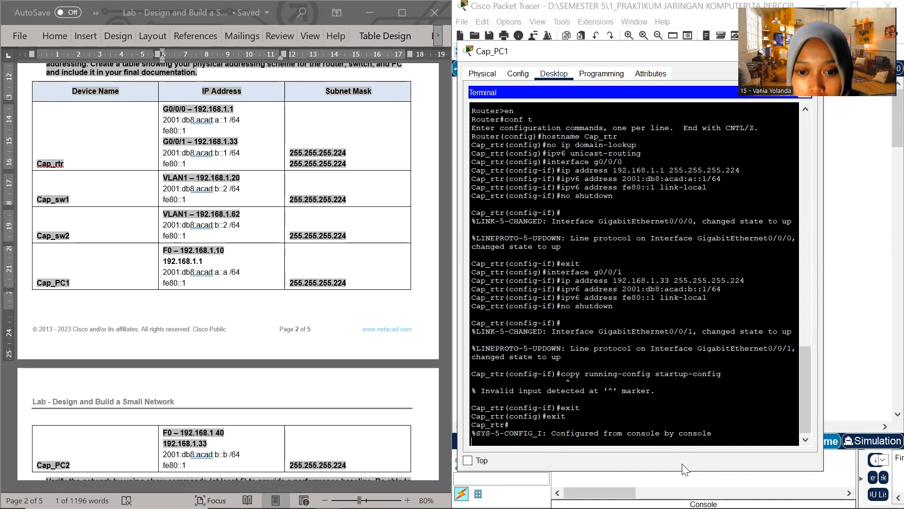
key("Return")
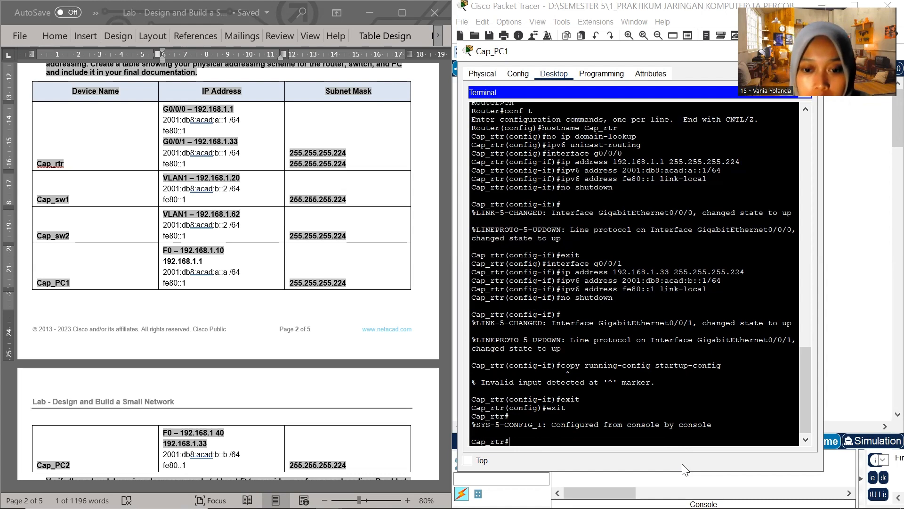
Save Cap_rtr's configuration with copy running-config startup-config, accepting the default destination filename
type("cop")
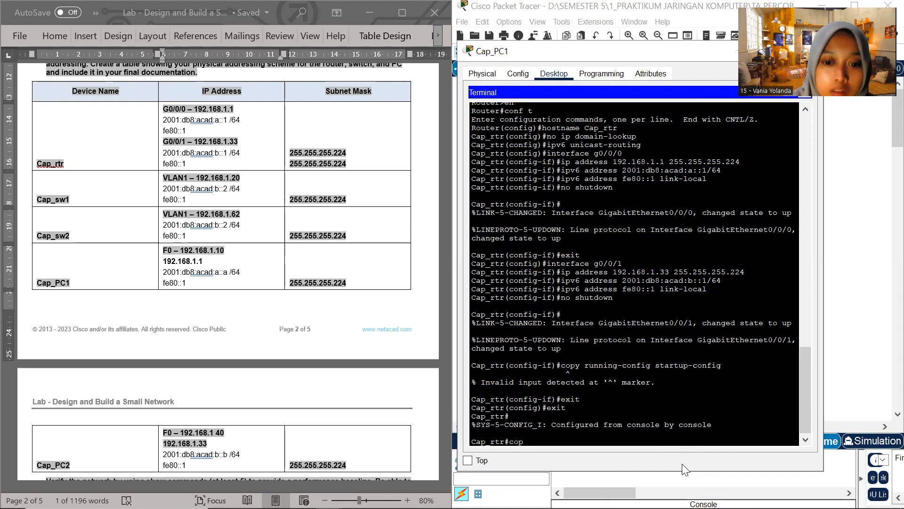
type("y")
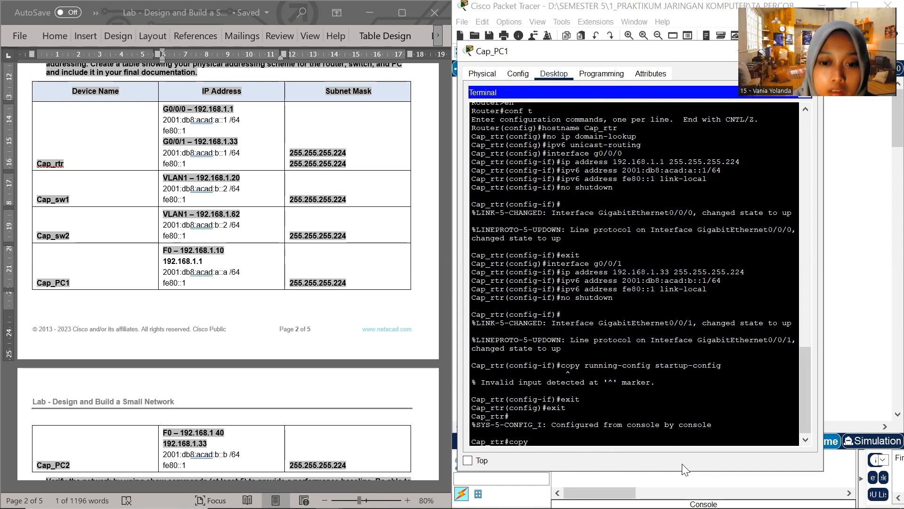
type(" ru")
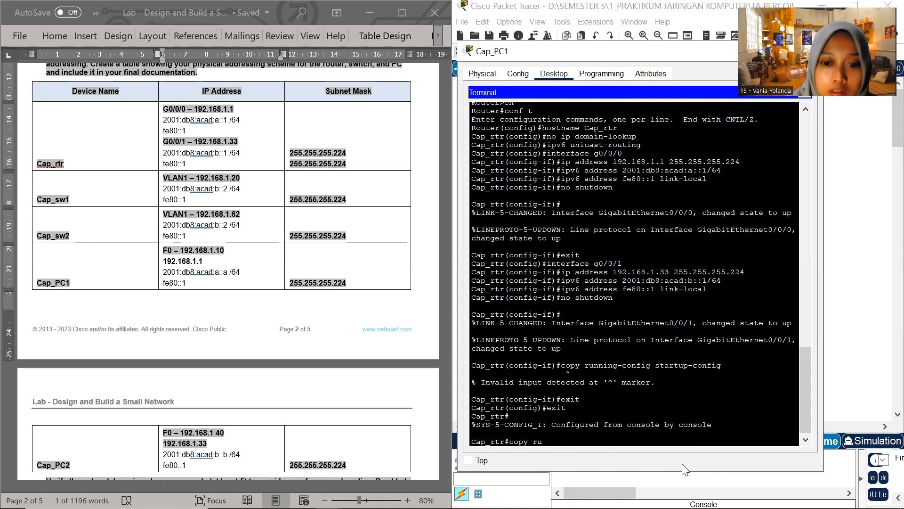
type("n")
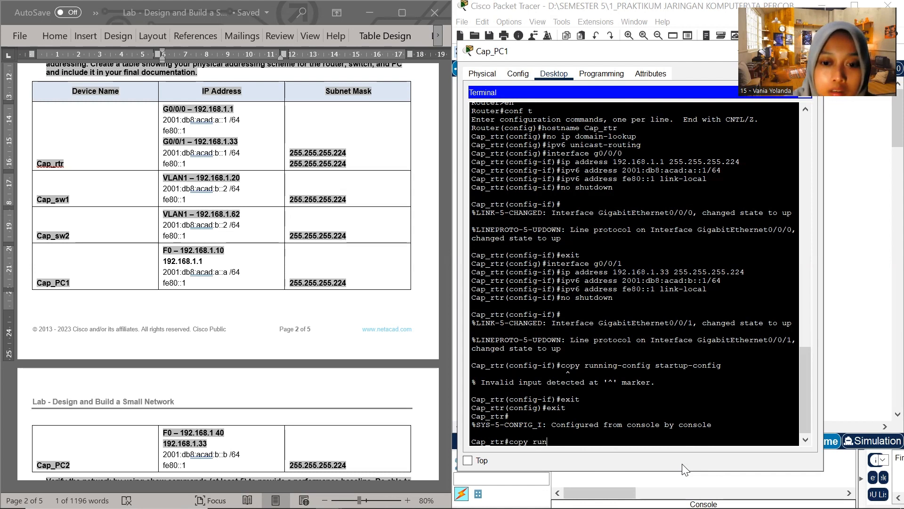
type("ning-")
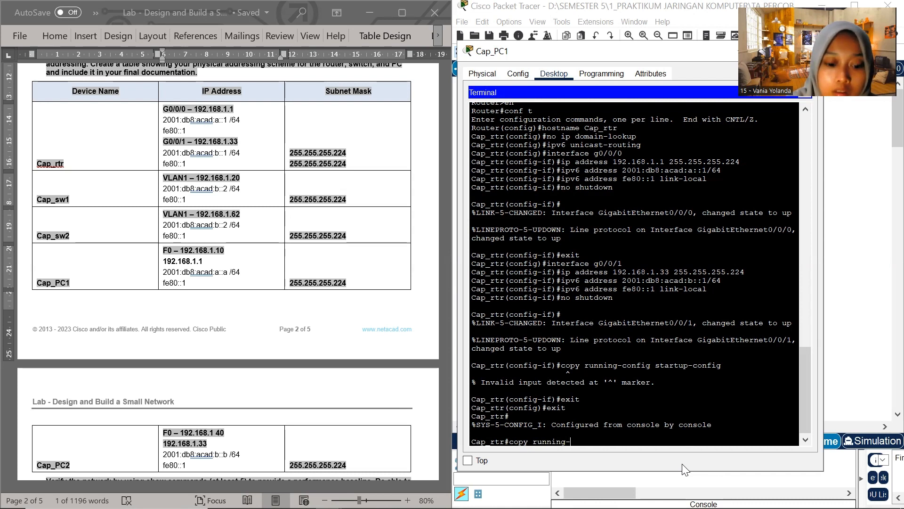
type("config")
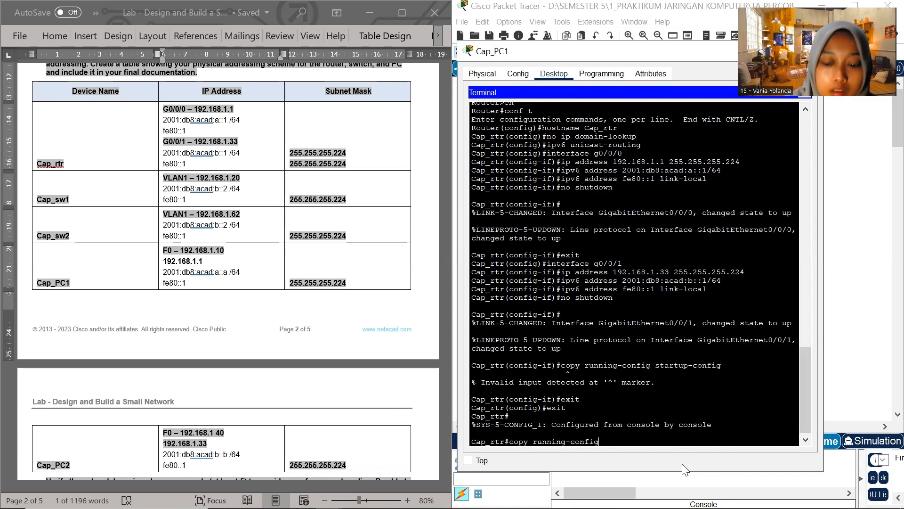
type(" star")
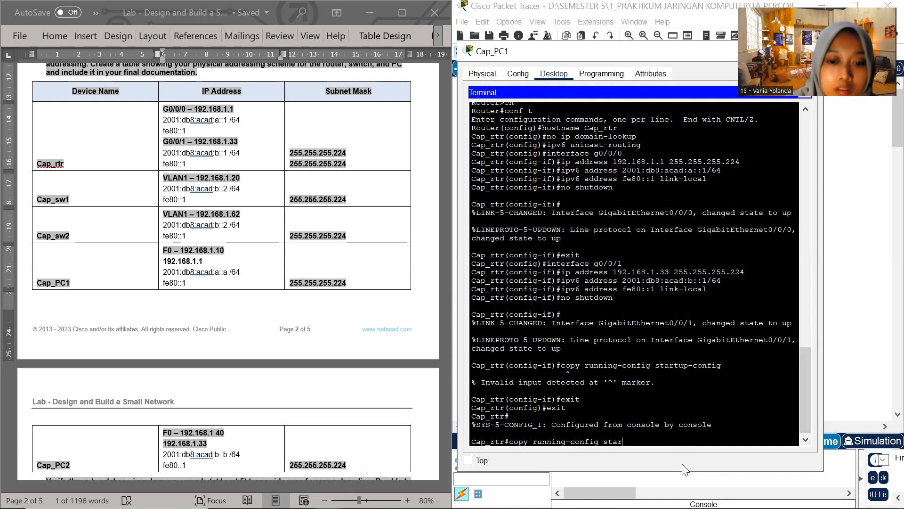
type("tup-config")
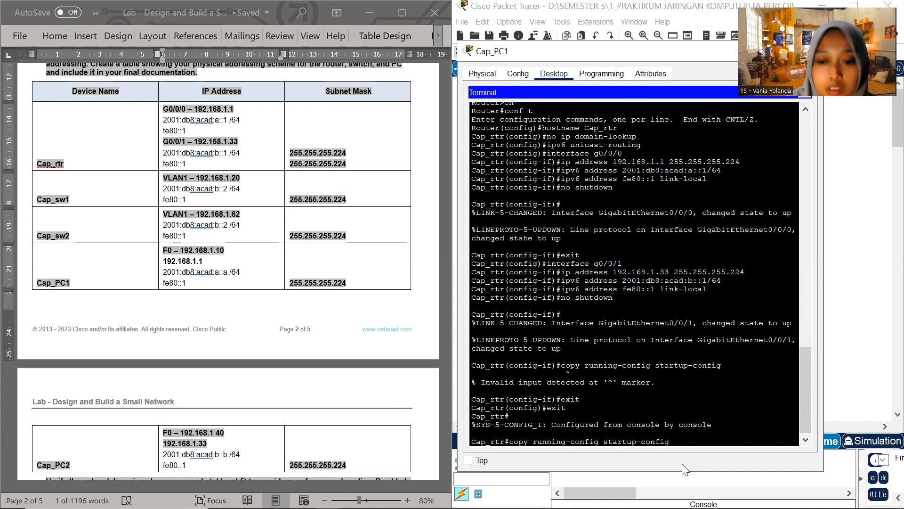
key("Return")
key("Return")
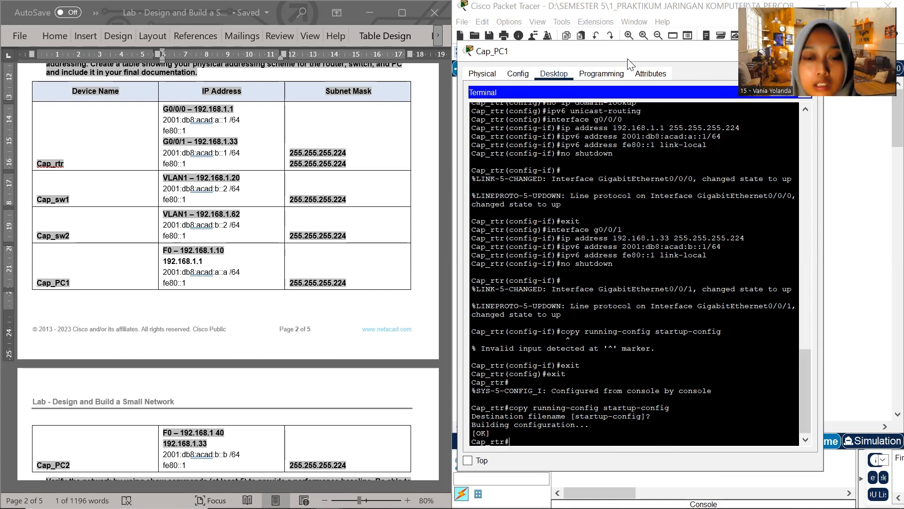
Minimize and reopen the Cap_PC1 terminal window, and enter global configuration mode on Cap_rtr with conf t
left_click_drag(629, 60, 514, 70)
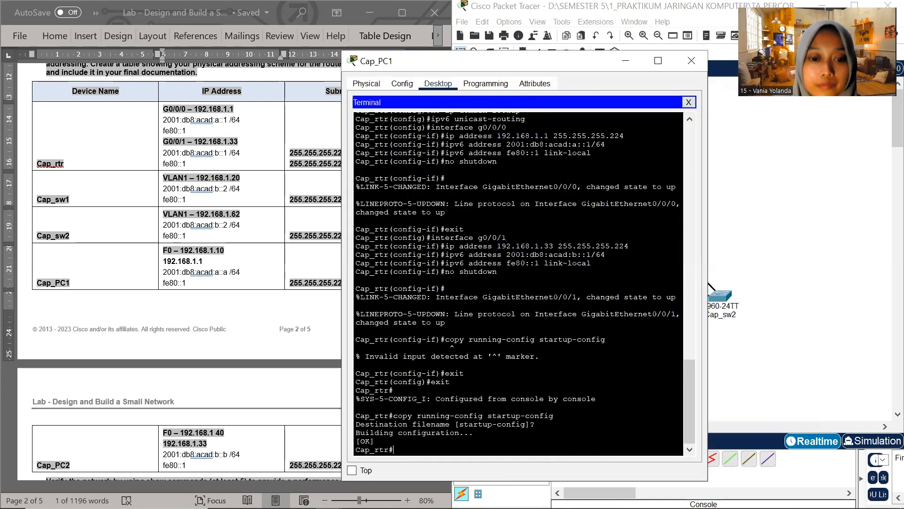
left_click(621, 66)
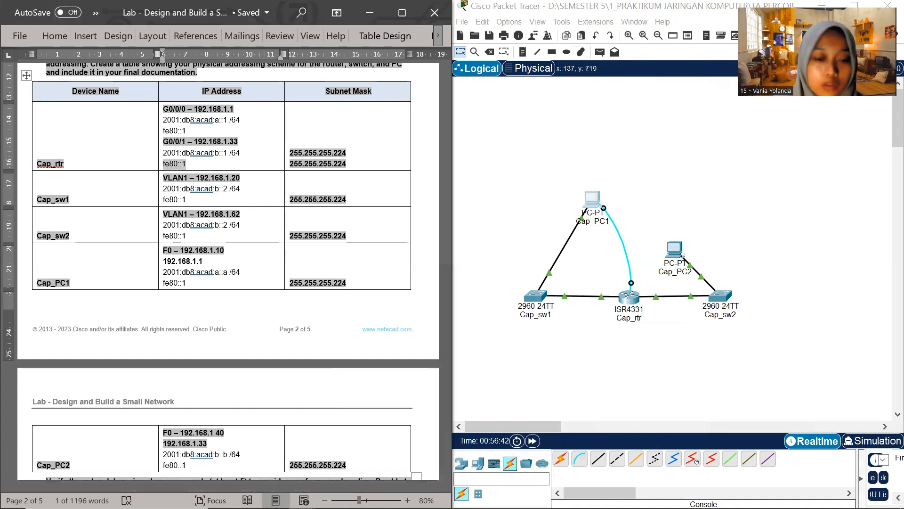
left_click(598, 200)
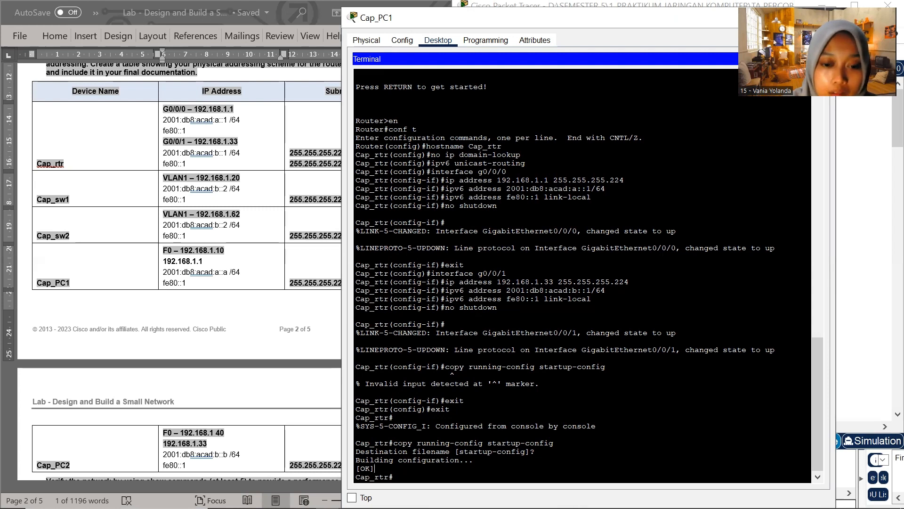
type("cor")
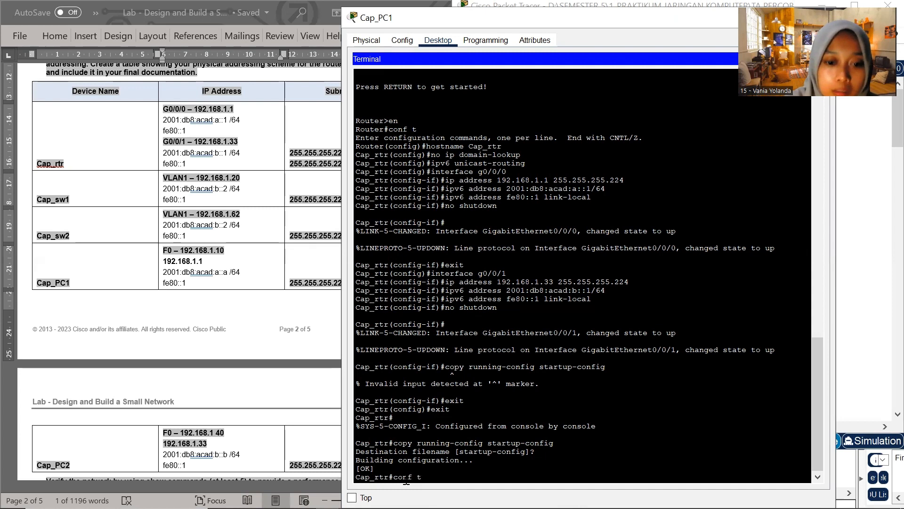
type("f t")
key("Return")
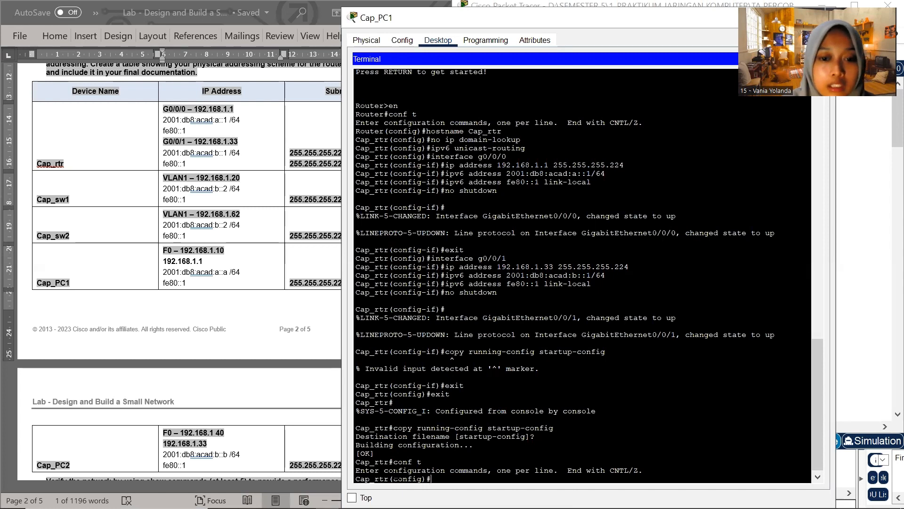
Set the privileged EXEC password on Cap_rtr with the enable secret command
type("enab")
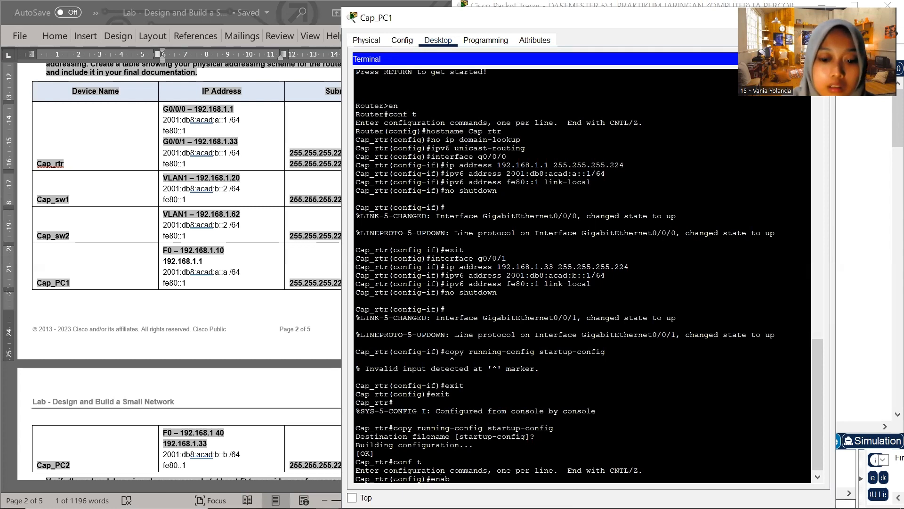
type("le secret")
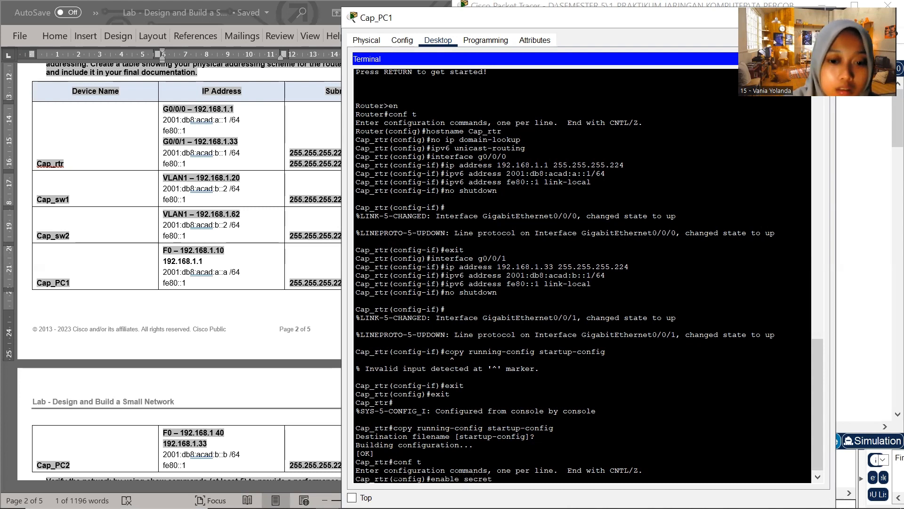
type(" cl")
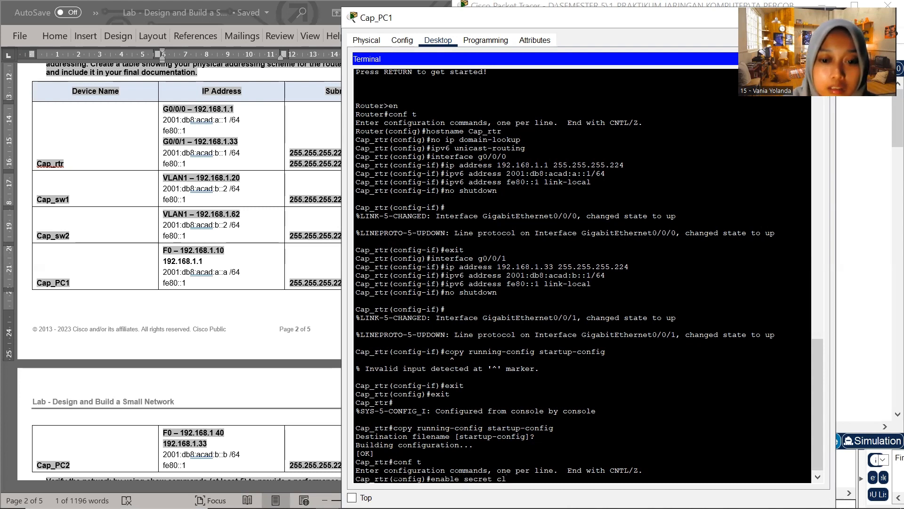
type("ass")
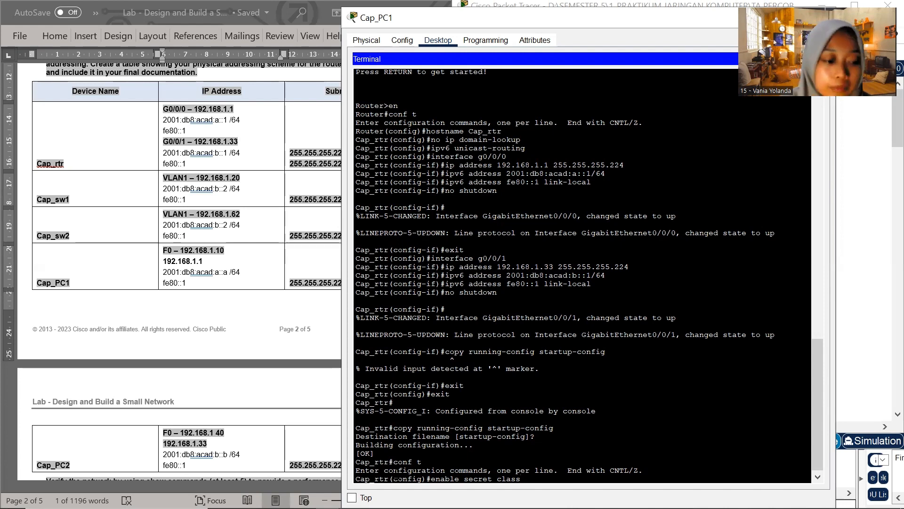
key("Return")
Enter line console 0 configuration on Cap_rtr and set the console line password
type("line")
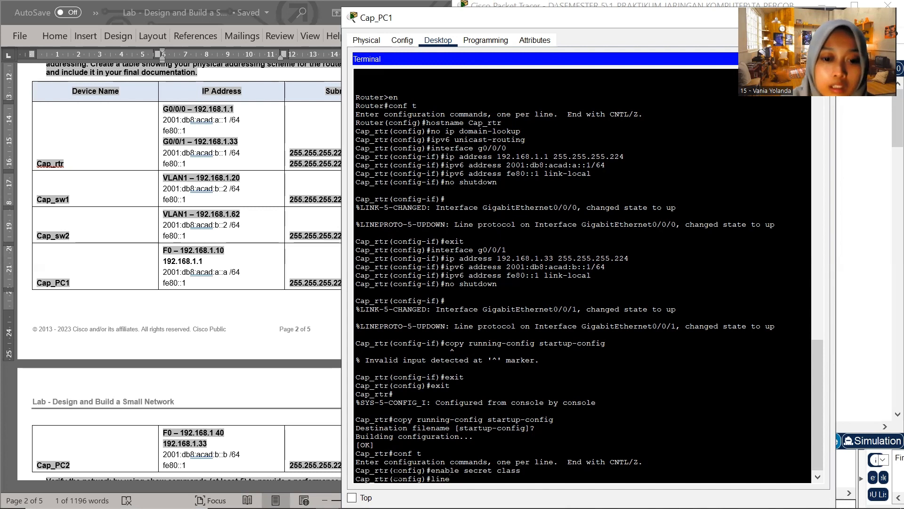
type(" console")
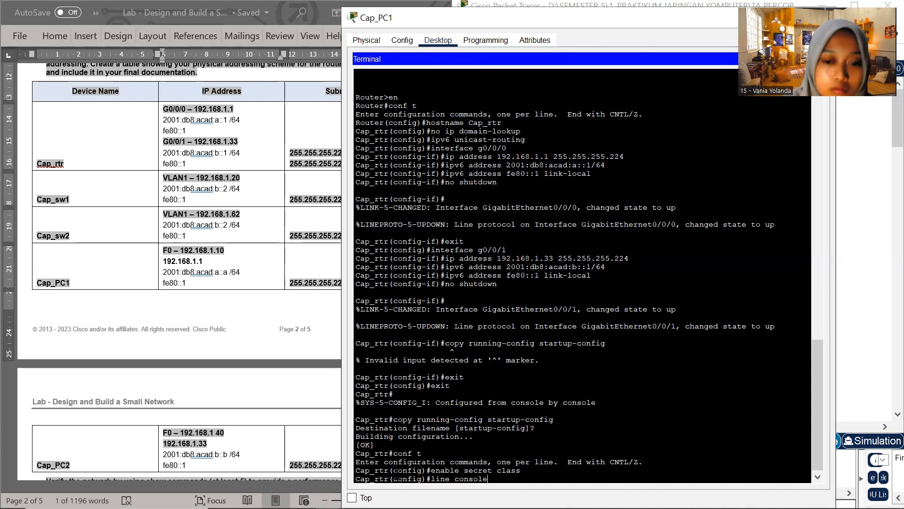
type(" 0")
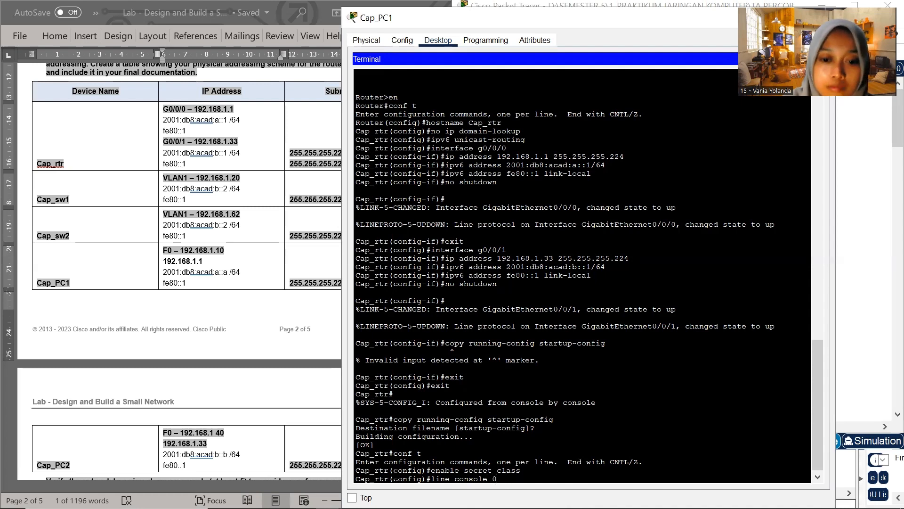
key("Return")
type("password cis")
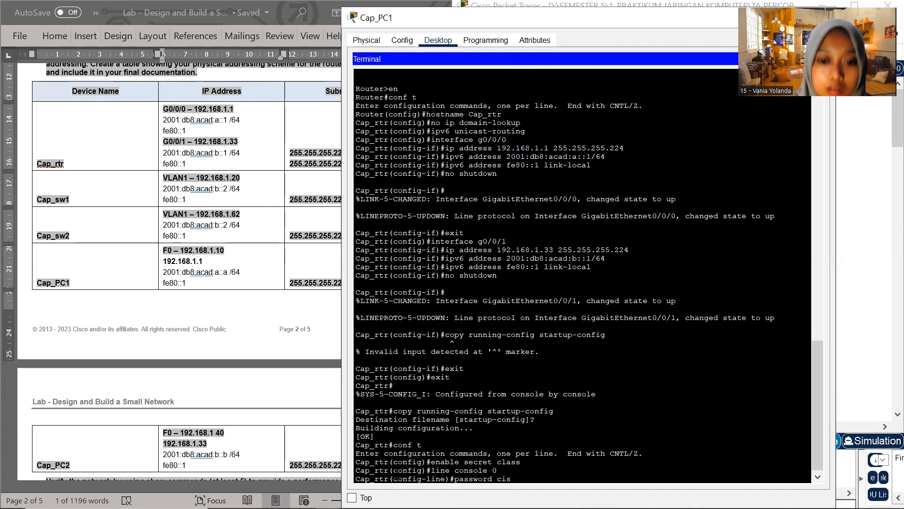
type("co")
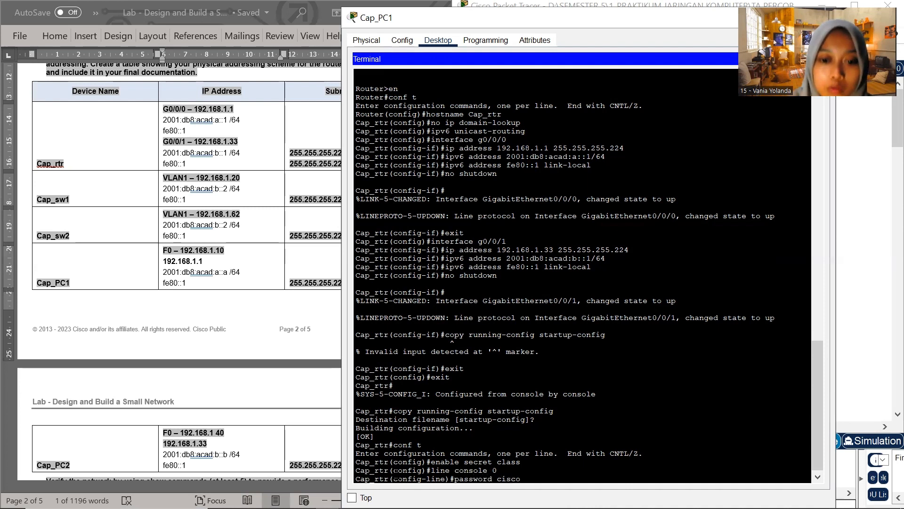
key("Return")
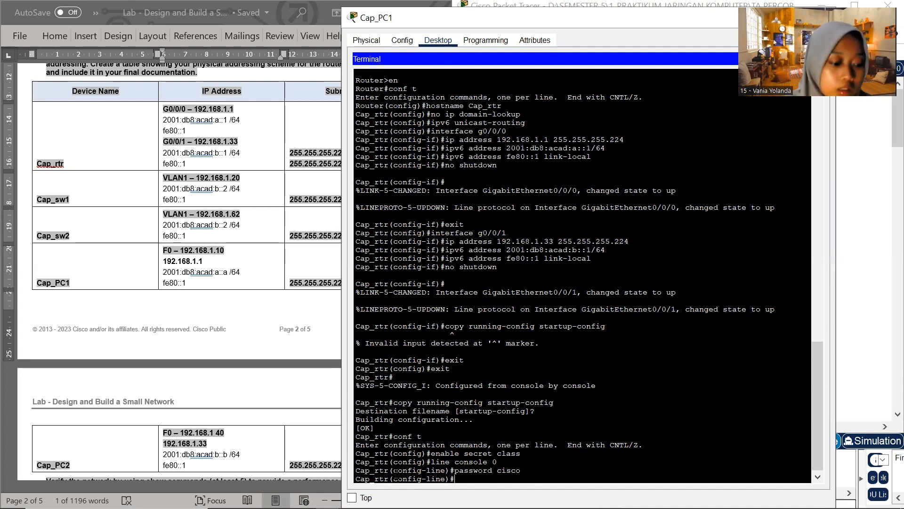
Enable login on Cap_rtr's console line and exit back to global configuration mode
type("login")
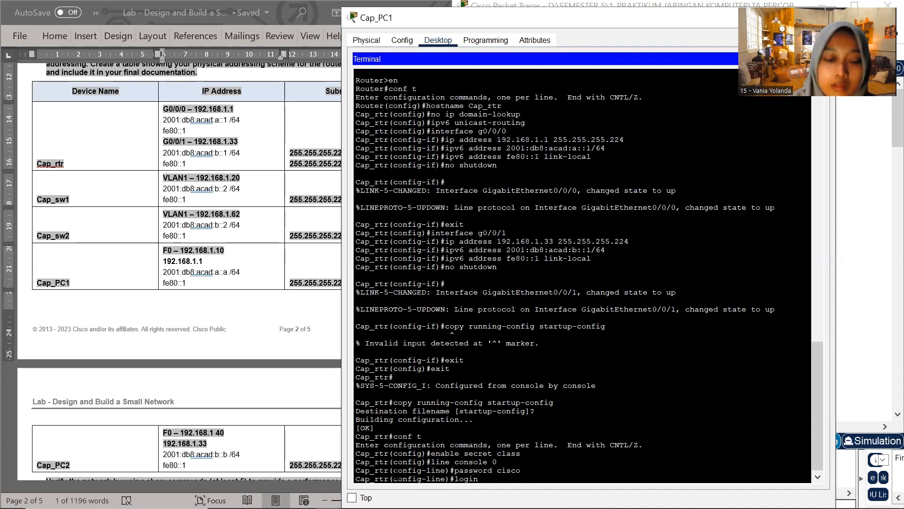
key("Return")
type("ec")
type("xit")
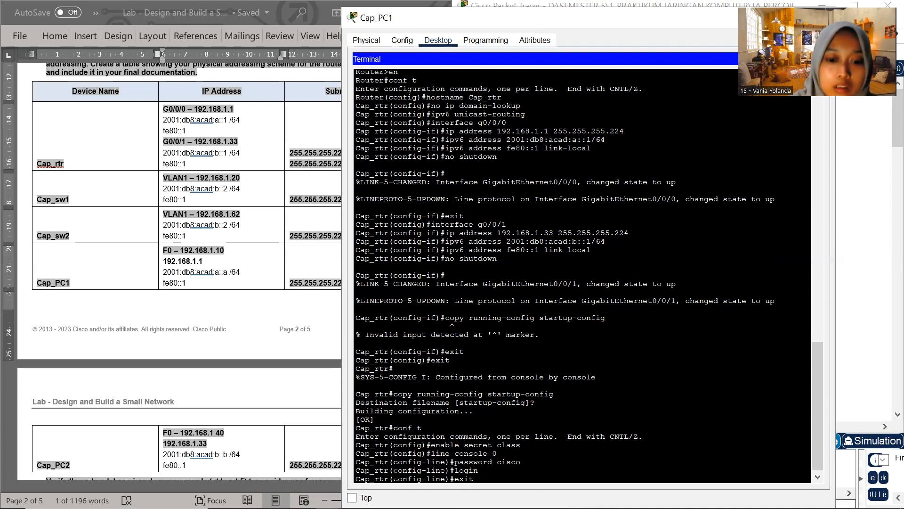
key("Return")
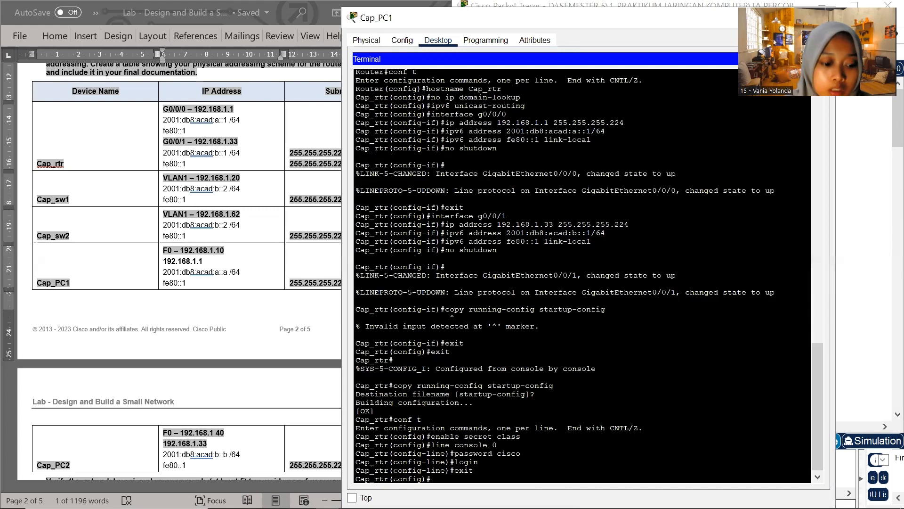
Enter line vty 0 4 configuration on Cap_rtr and set the password for the virtual terminal lines
type("line ")
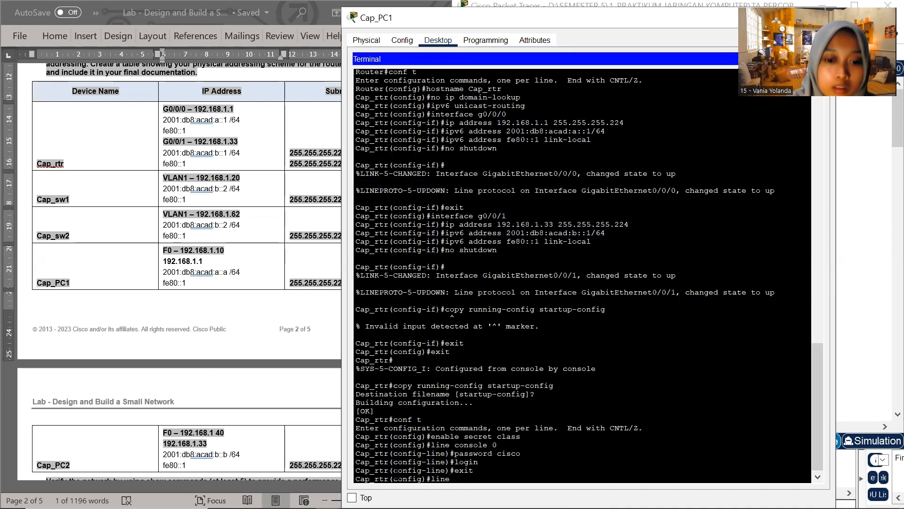
type("vty 0")
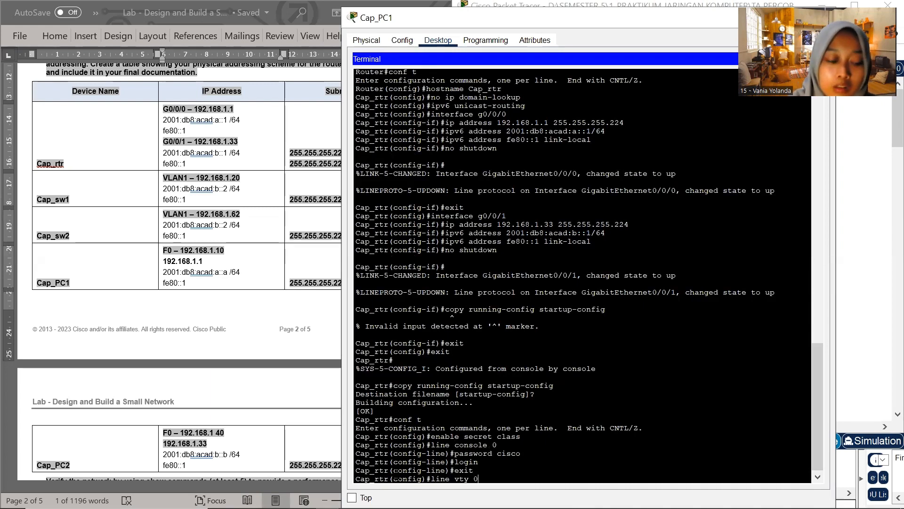
type(" 4")
key("Return")
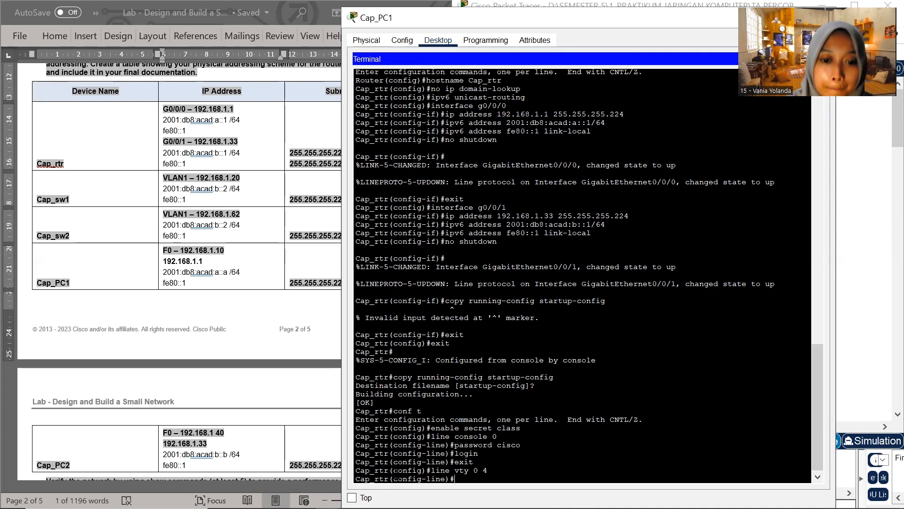
type("padd")
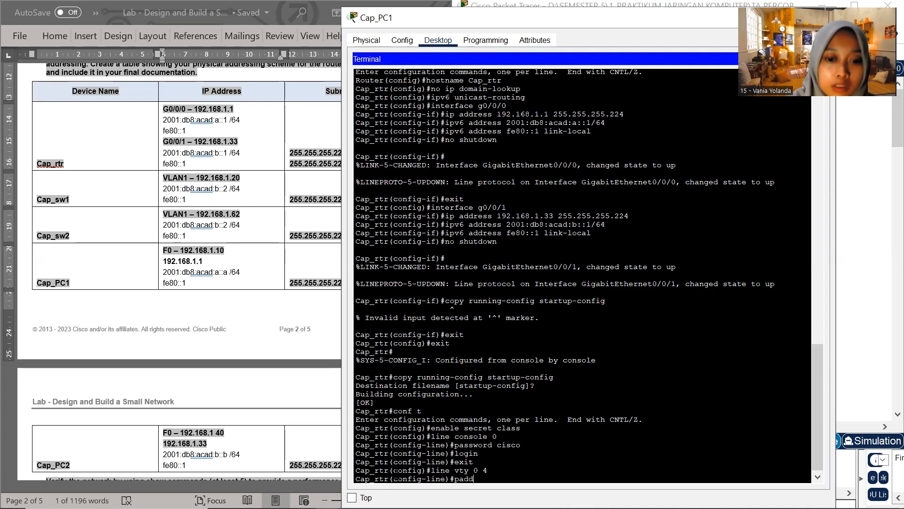
key("BackSpace")
key("BackSpace")
type("ssword")
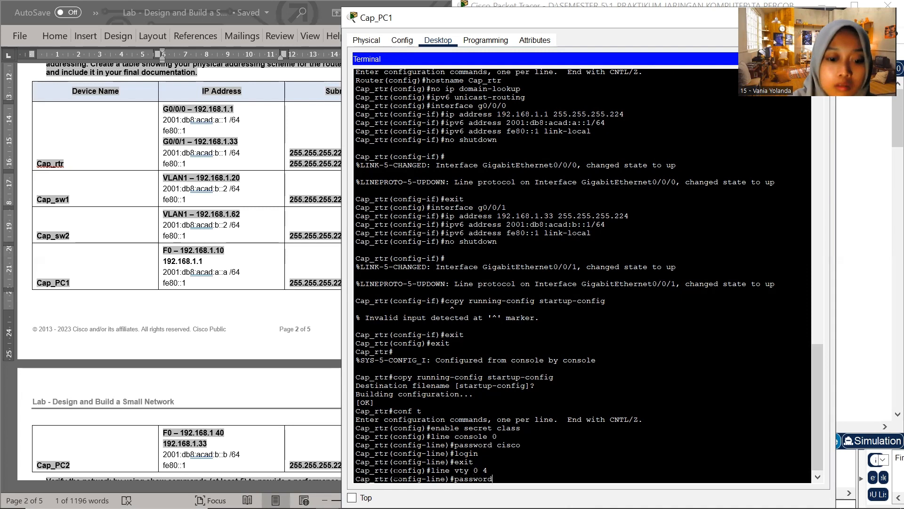
type(" cisco")
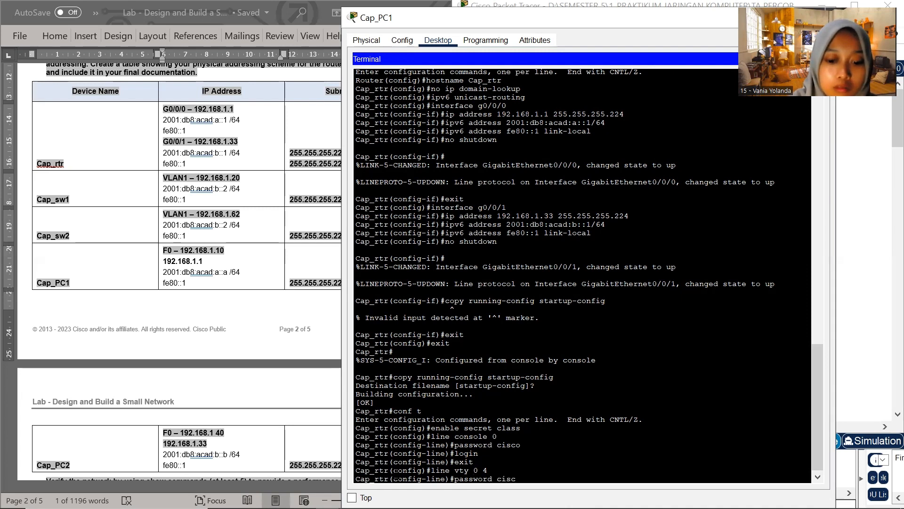
key("Return")
Enable login on Cap_rtr's vty 0 4 lines and exit to global configuration mode
type("login")
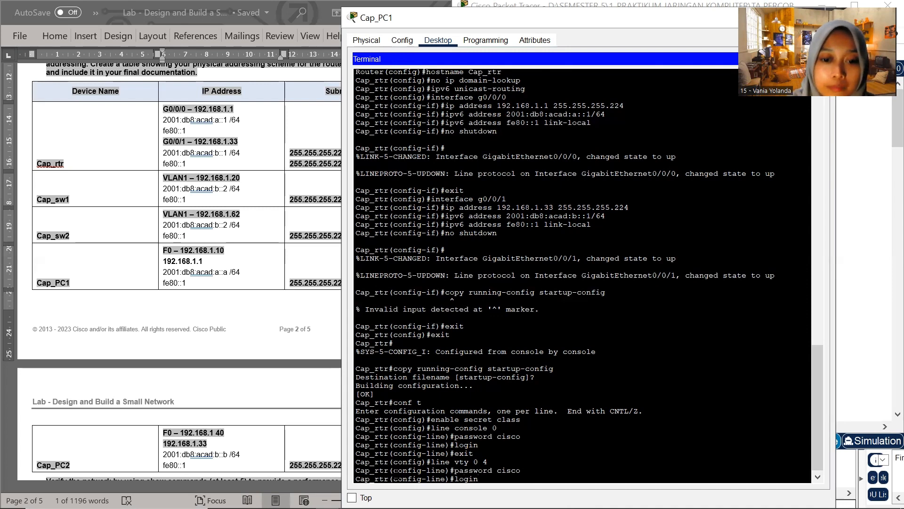
key("Return")
type("e)#e")
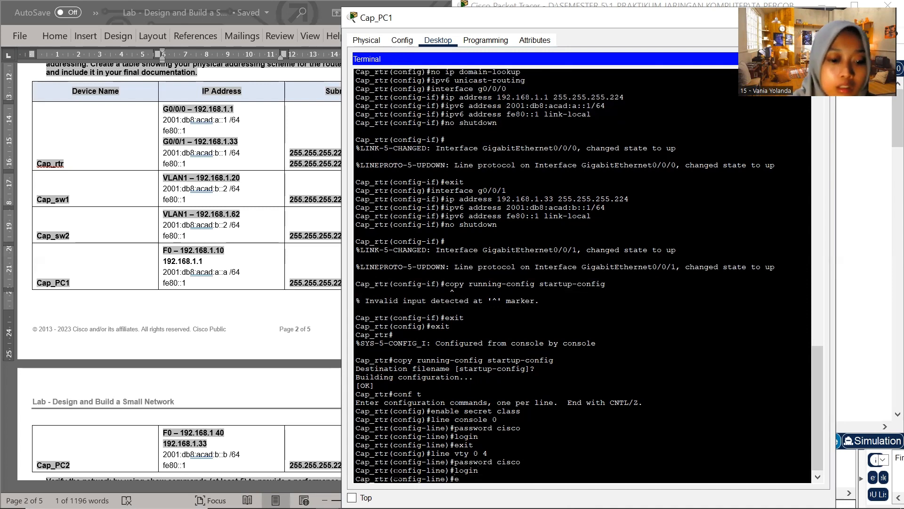
type("c")
key("BackSpace")
type("xit")
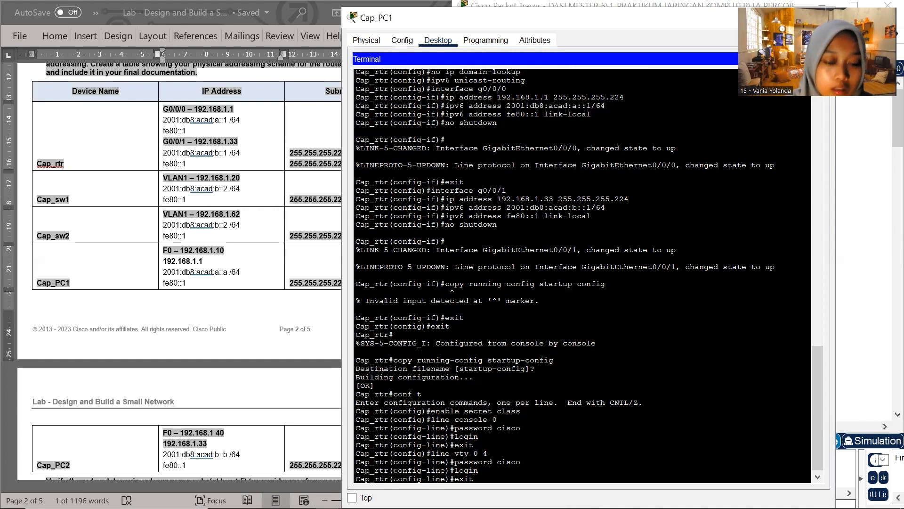
key("Return")
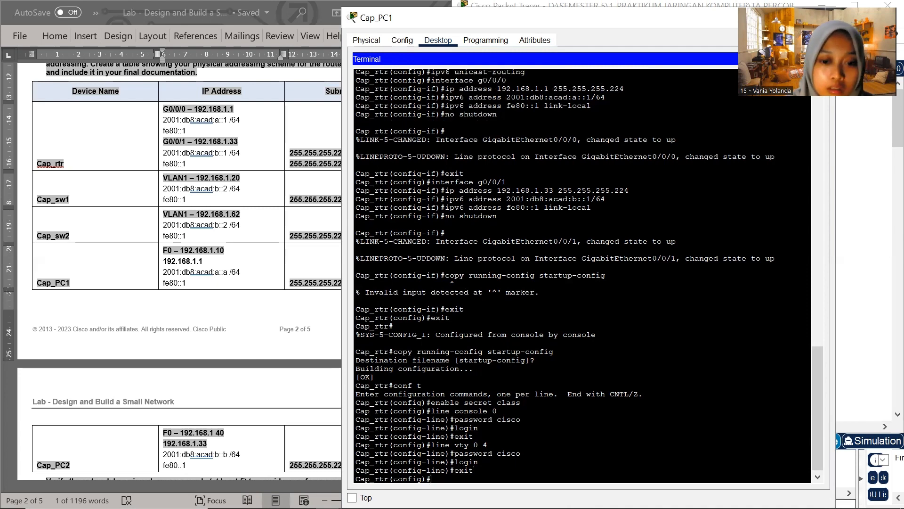
Encrypt the plaintext passwords on Cap_rtr with the service password-encryption command
type("c")
key("BackSpace")
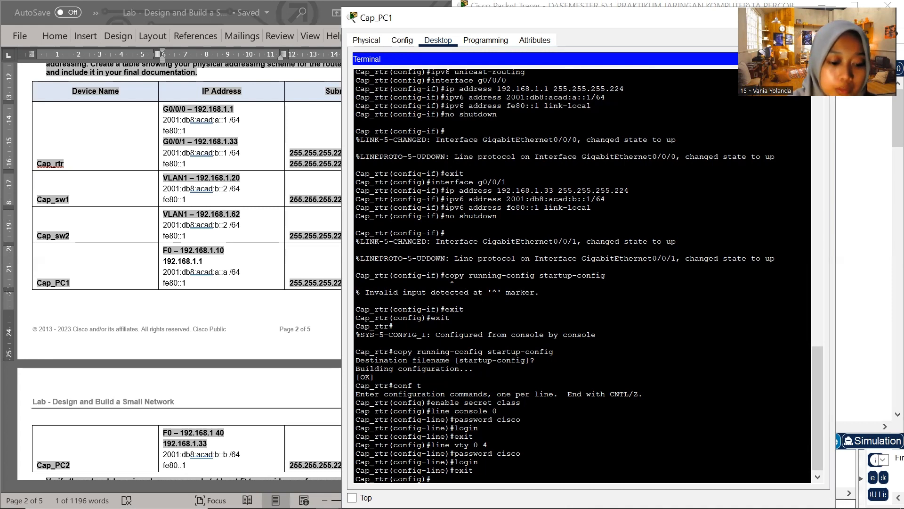
type("ser")
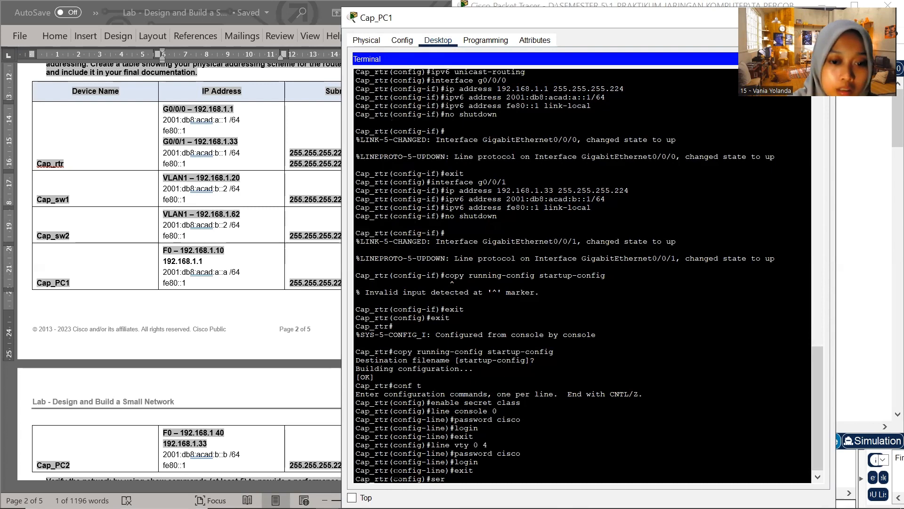
type("vice")
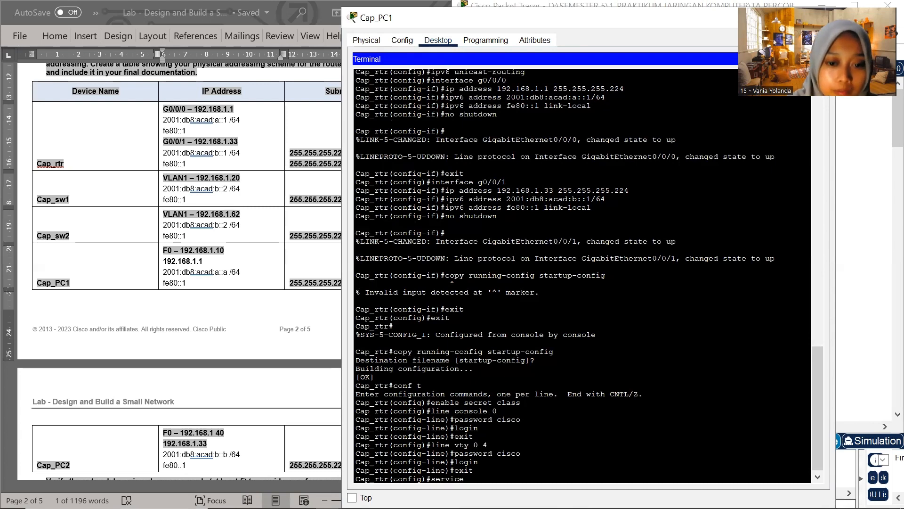
type(" pas")
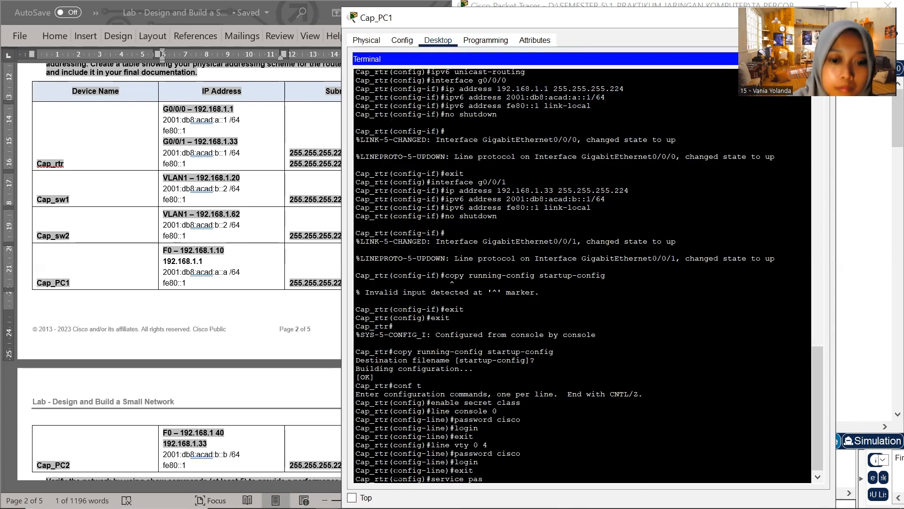
type("sword")
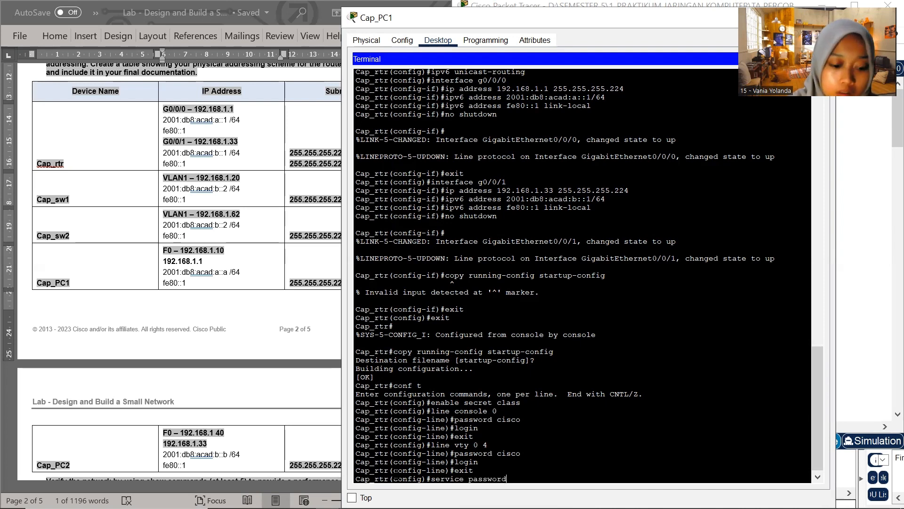
type("-en")
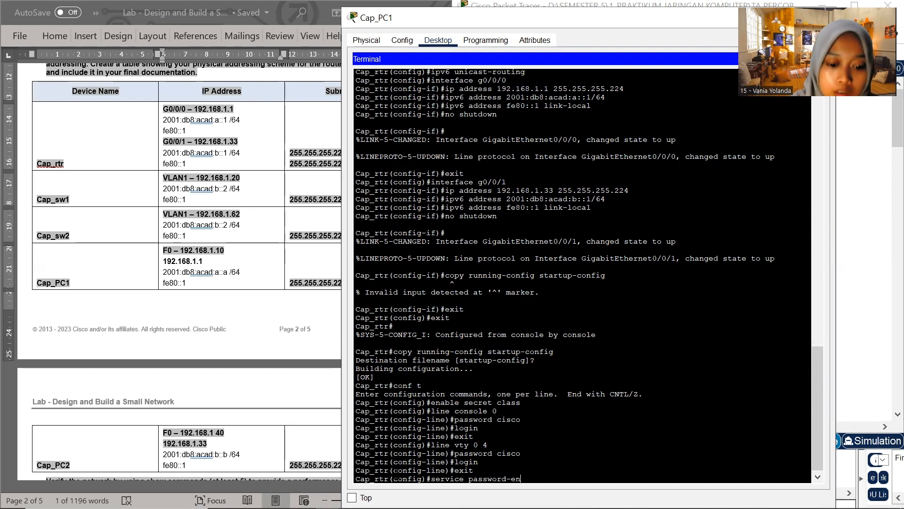
type("cry")
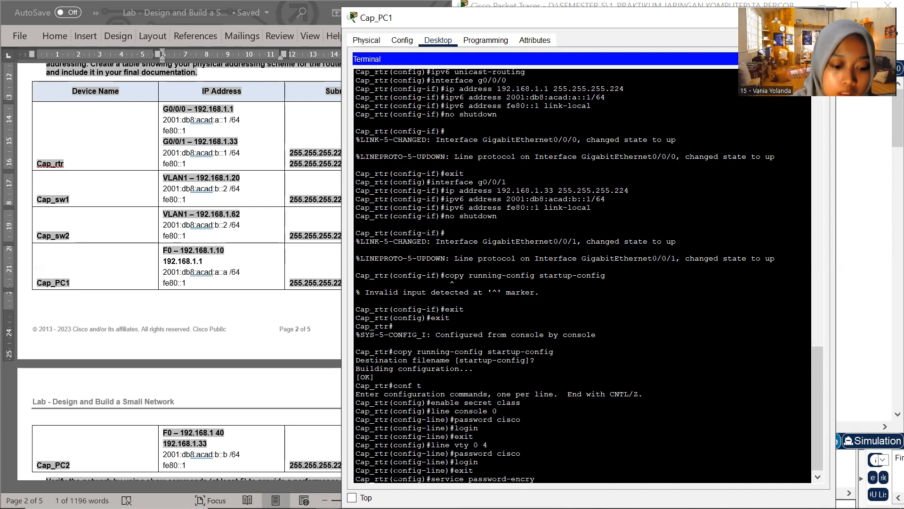
type("ption")
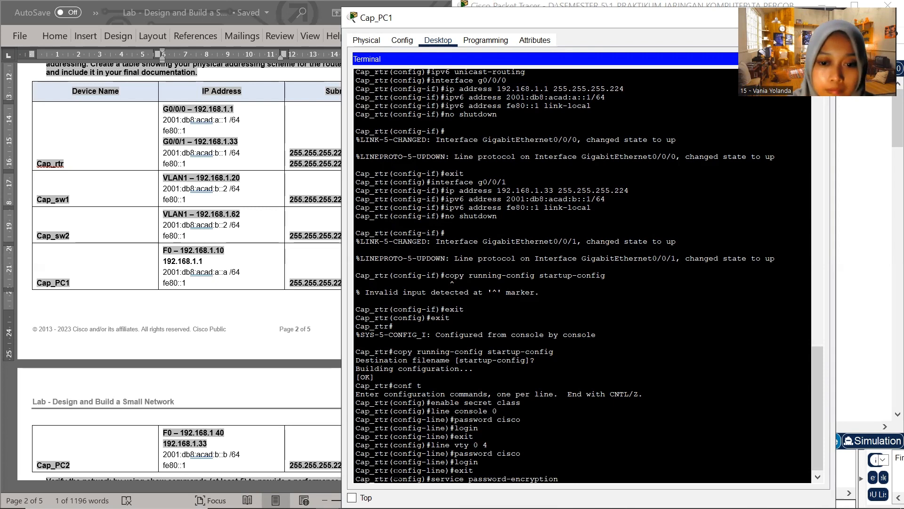
key("Return")
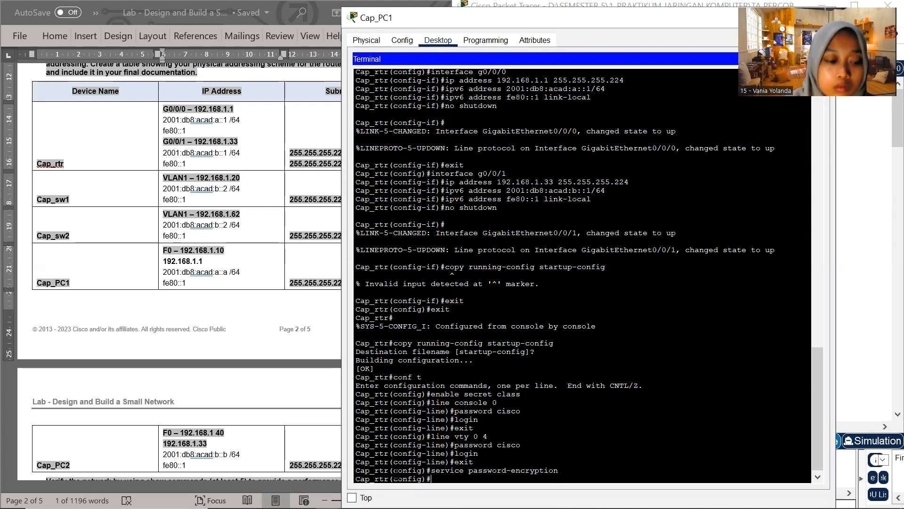
Write a banner motd command on Cap_rtr with the message "Authorized user only", opened by $ and closed by %
type("ban")
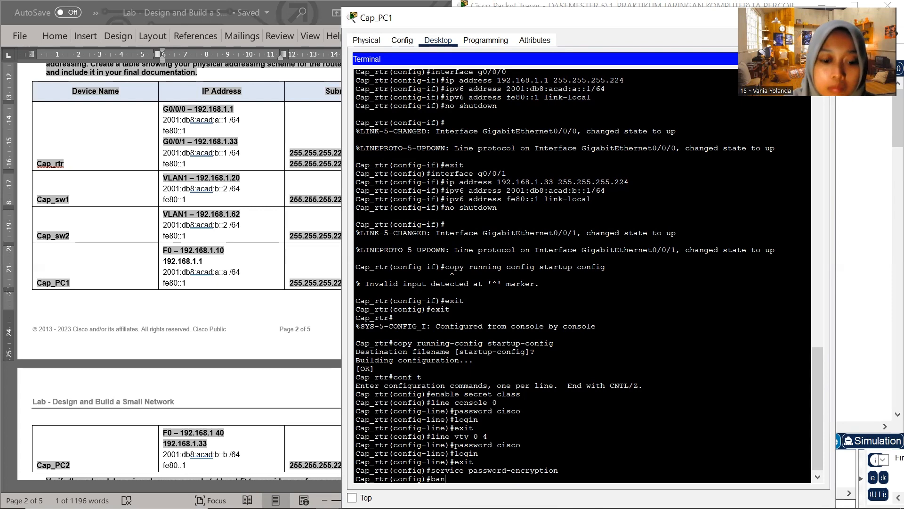
type("ner motd")
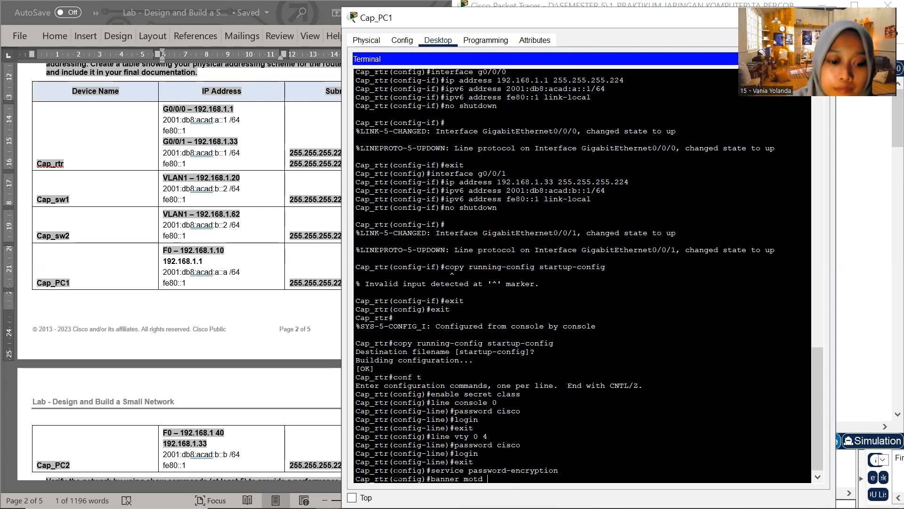
type(" $")
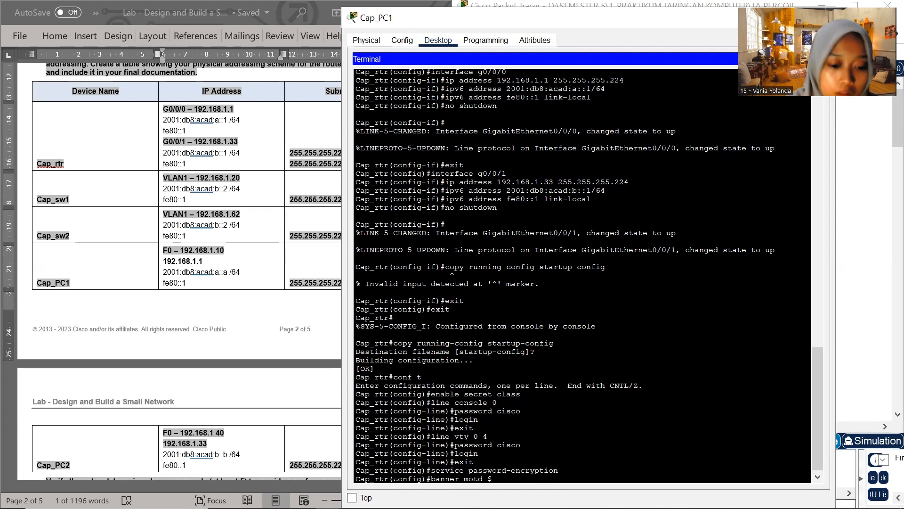
type("a")
type("Au")
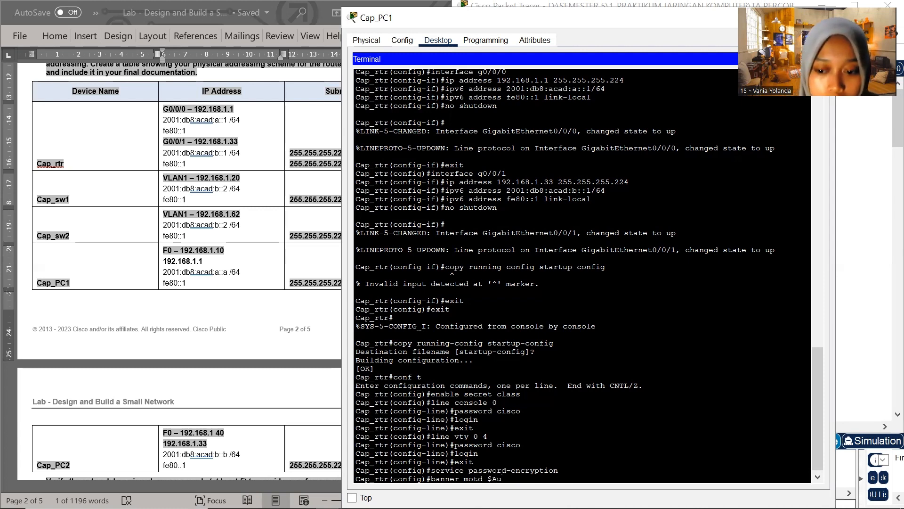
type("to")
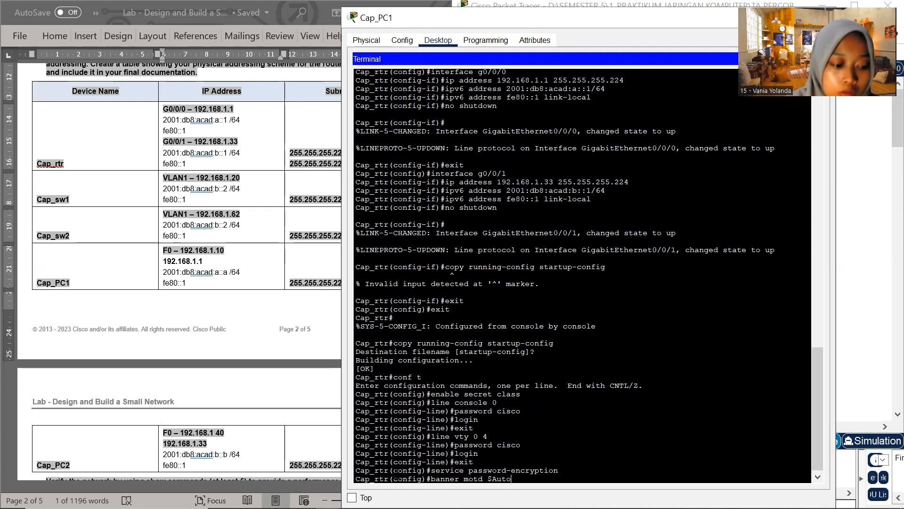
key("BackSpace")
type("hor")
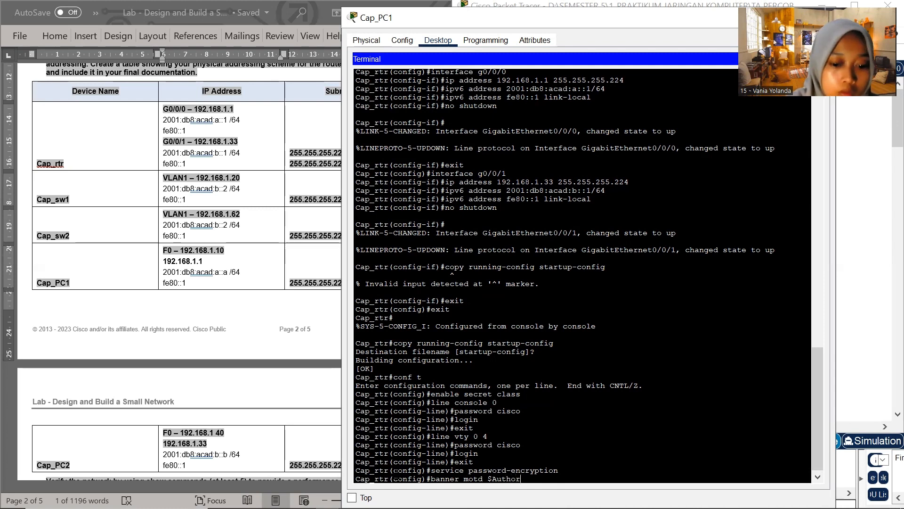
type("ized")
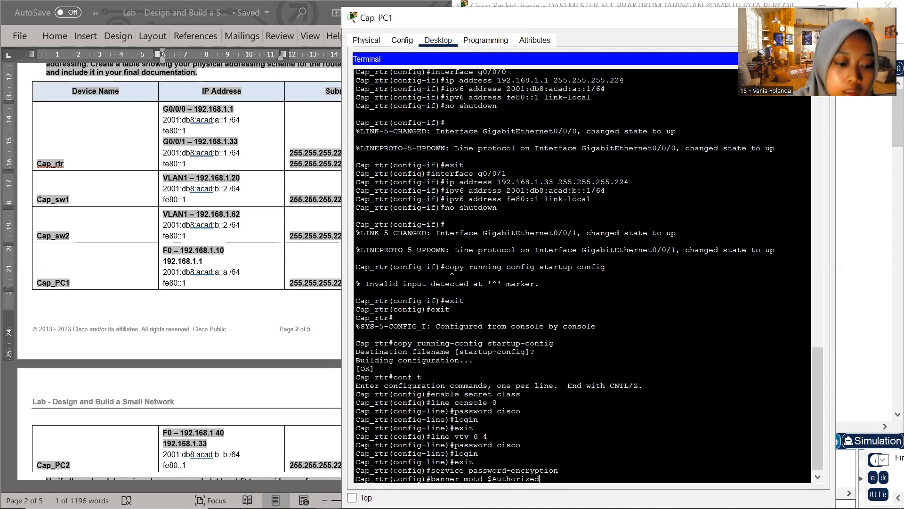
type(" user")
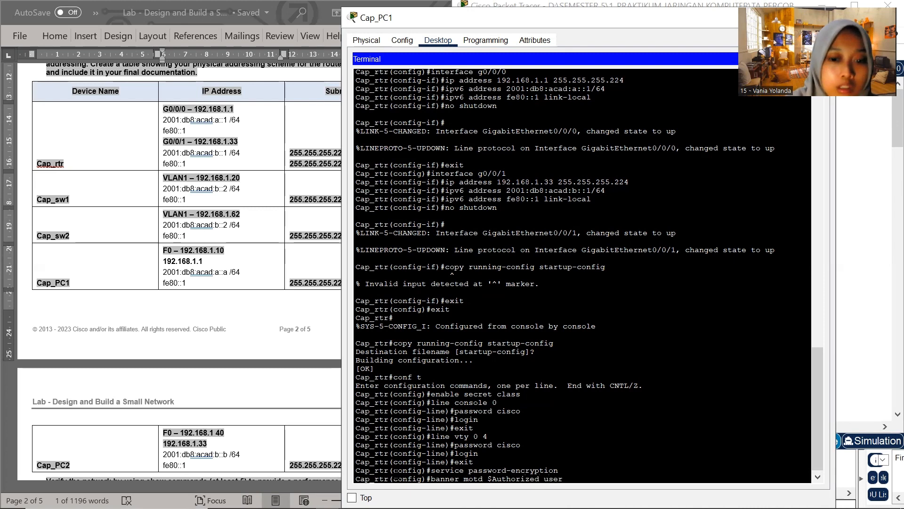
type(" only$")
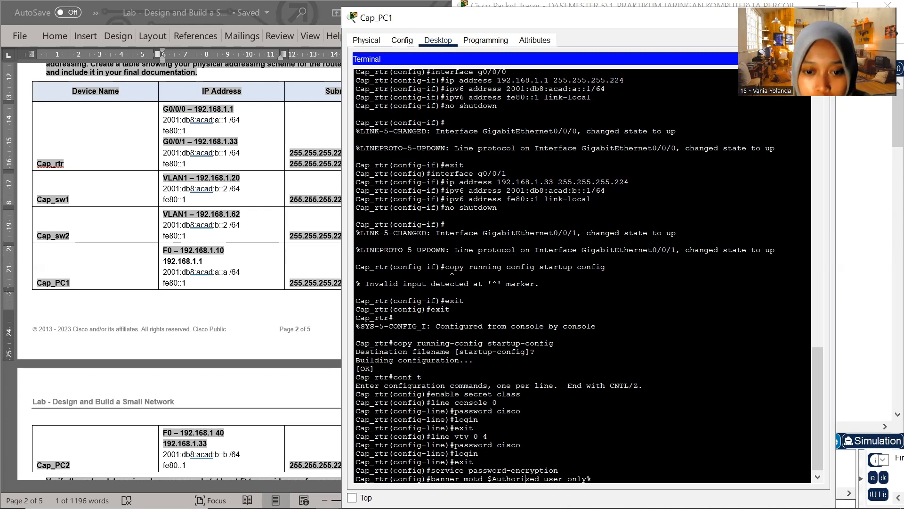
Replace the banner command's opening delimiter with % and apply the message-of-the-day banner to Cap_rtr
key("Left")
key("Left")
key("Left")
key("Left")
key("BackSpace")
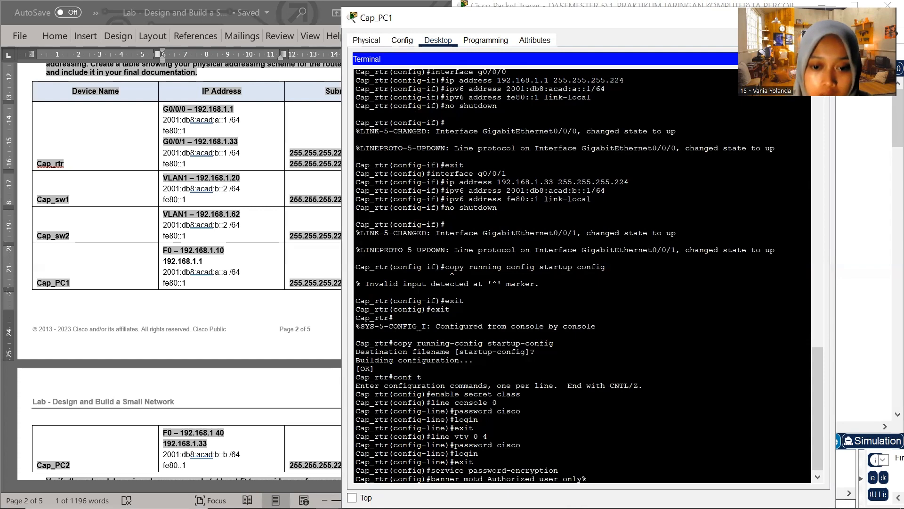
type("%")
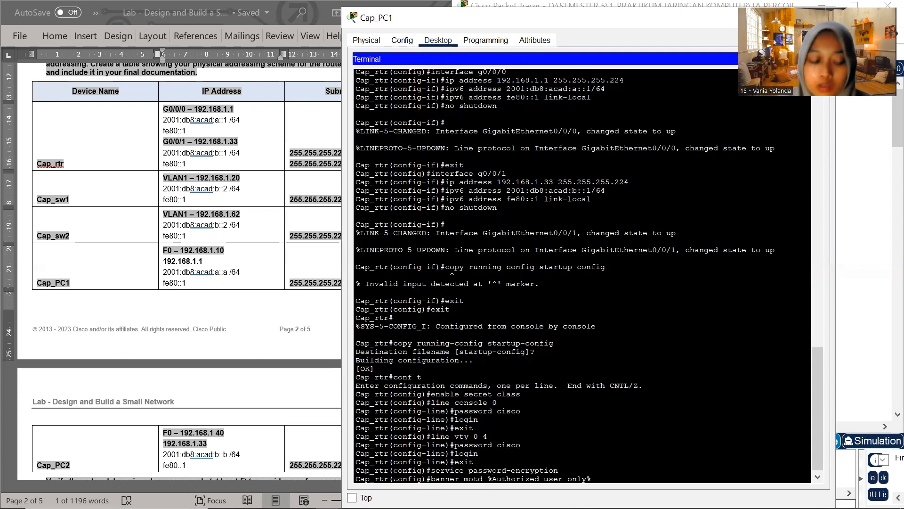
key("Return")
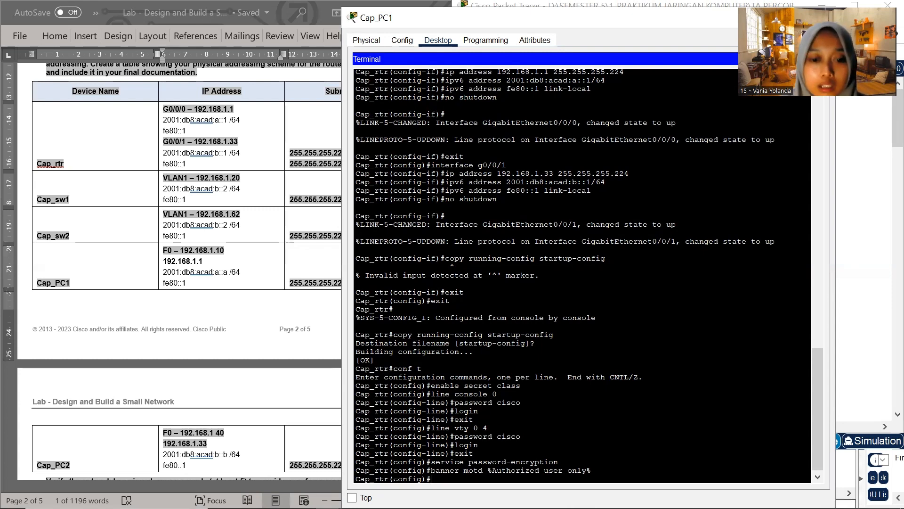
type("c")
type("opy ru=")
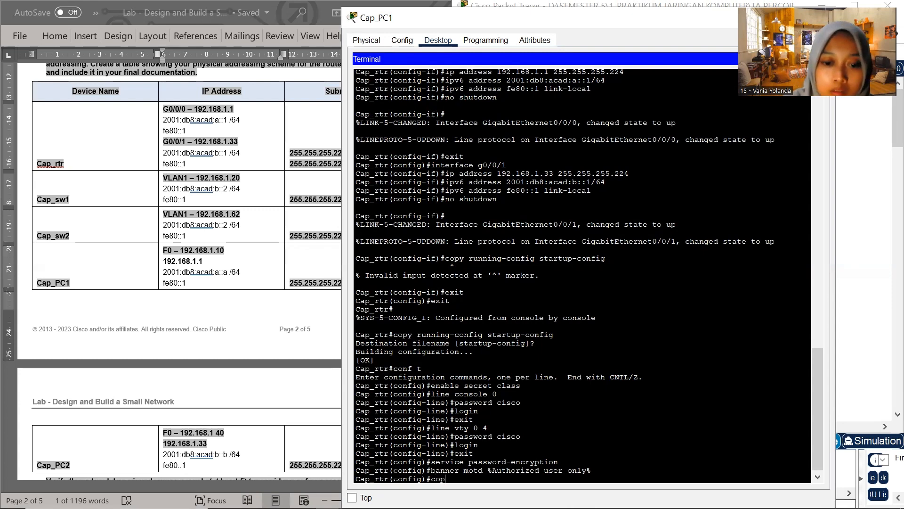
key("BackSpace")
key("BackSpace")
key("BackSpace")
key("BackSpace")
key("BackSpace")
key("BackSpace")
key("BackSpace")
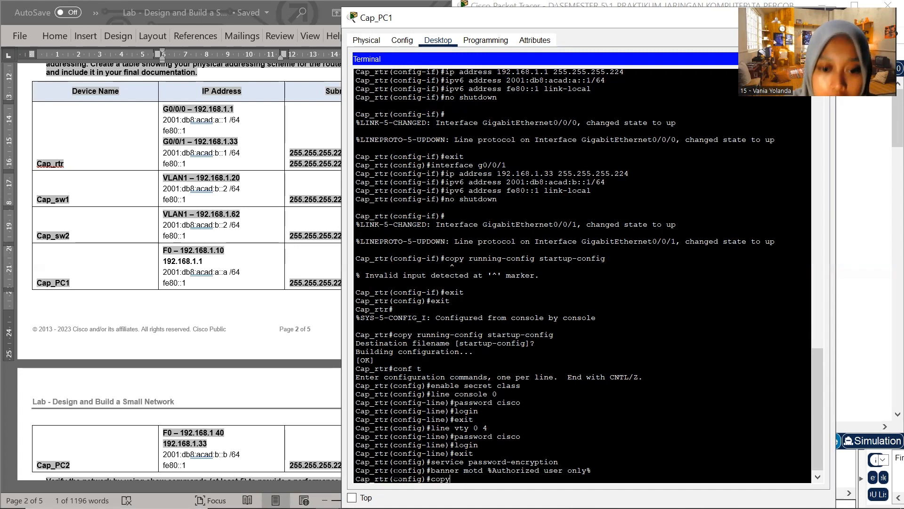
Exit Cap_rtr's global configuration mode and save the running-config to startup-config under the default filename
type("exit")
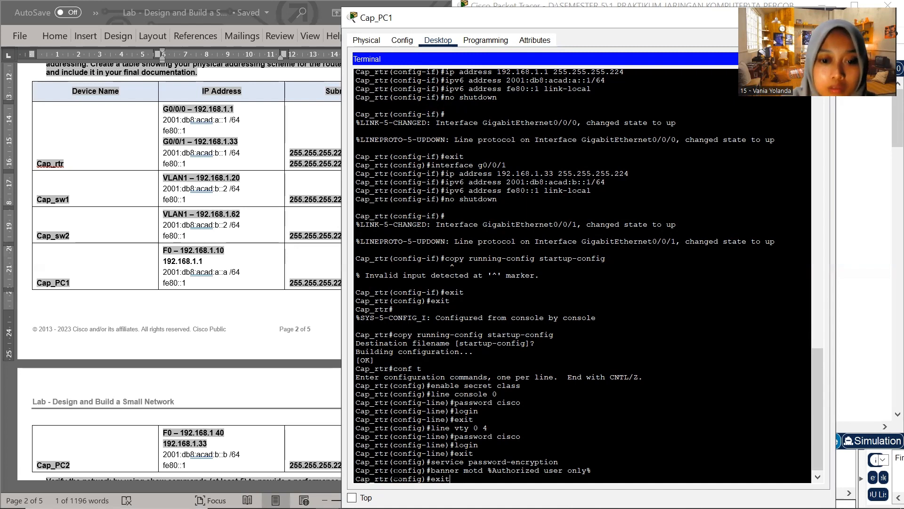
key("Return")
key("Return")
type("copt")
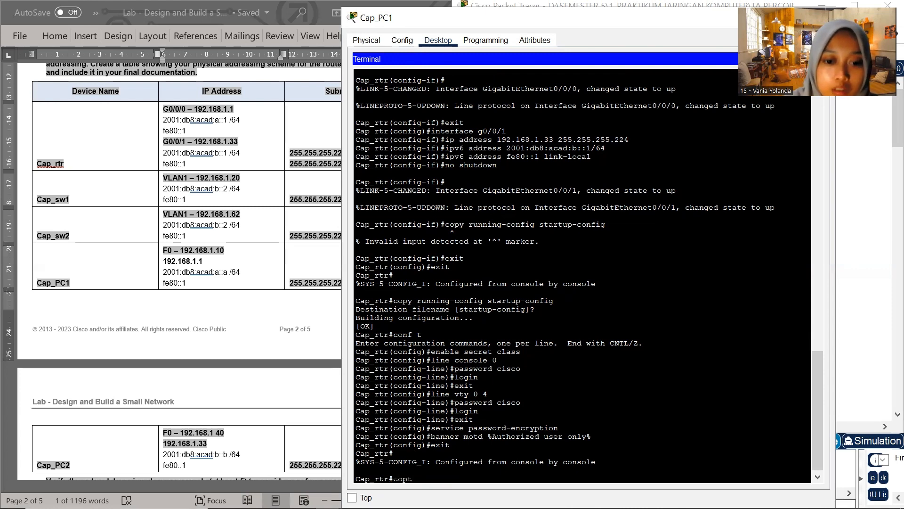
key("BackSpace")
type("y runn")
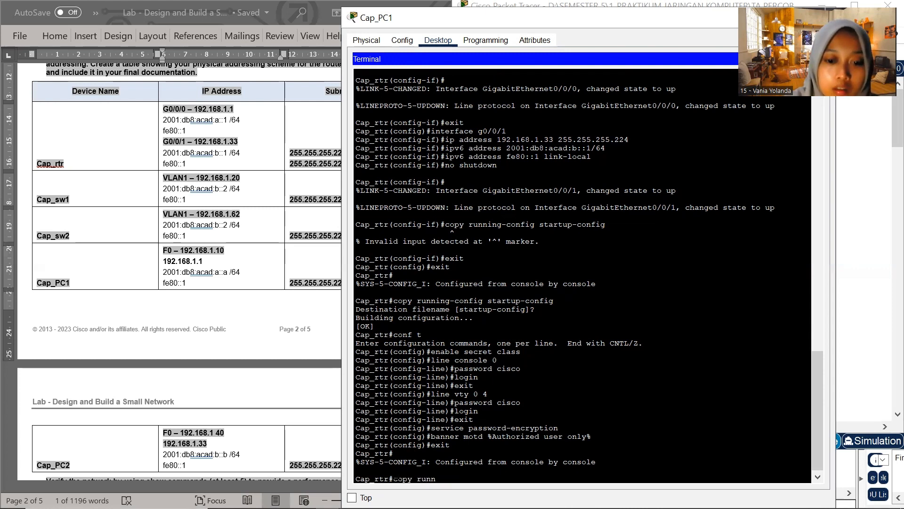
type("ing-conf")
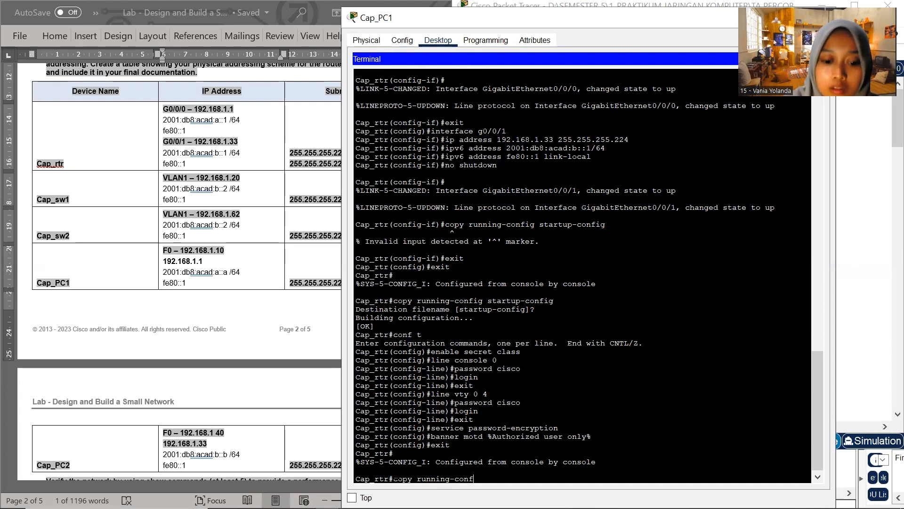
type("ig start")
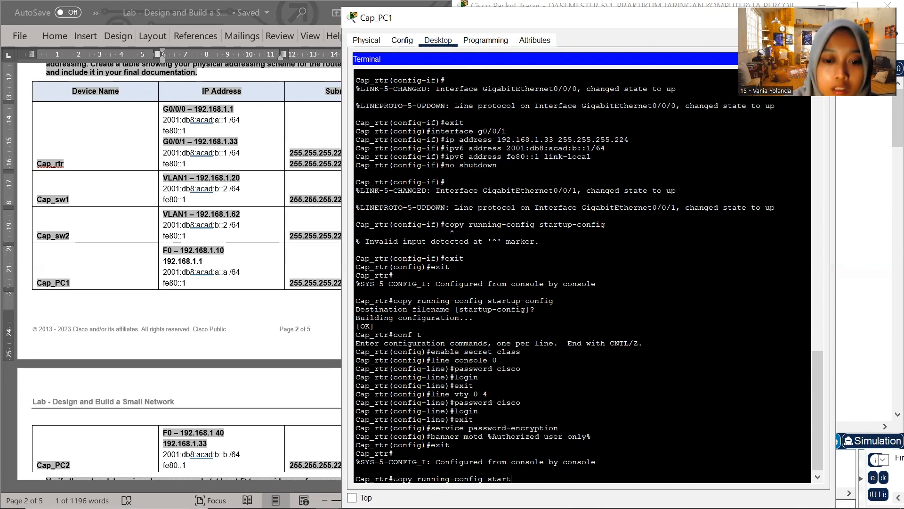
type("up-config")
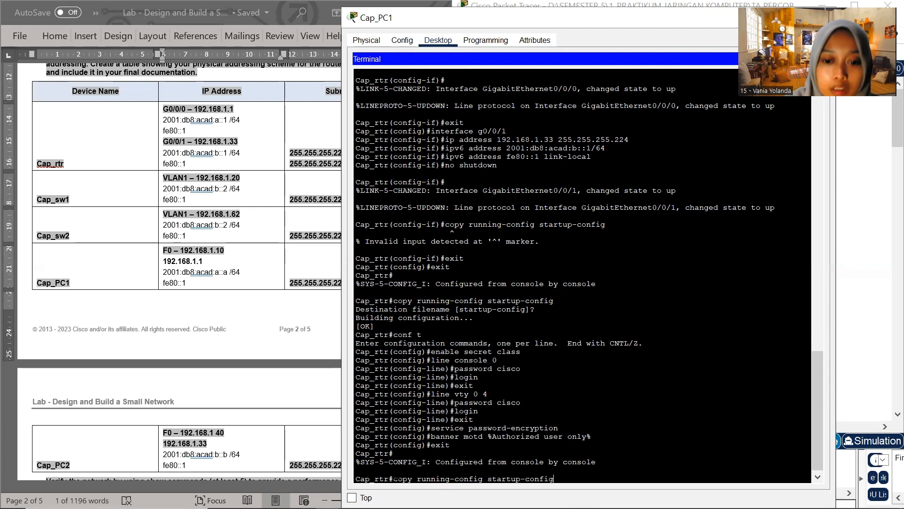
key("Return")
key("Return")
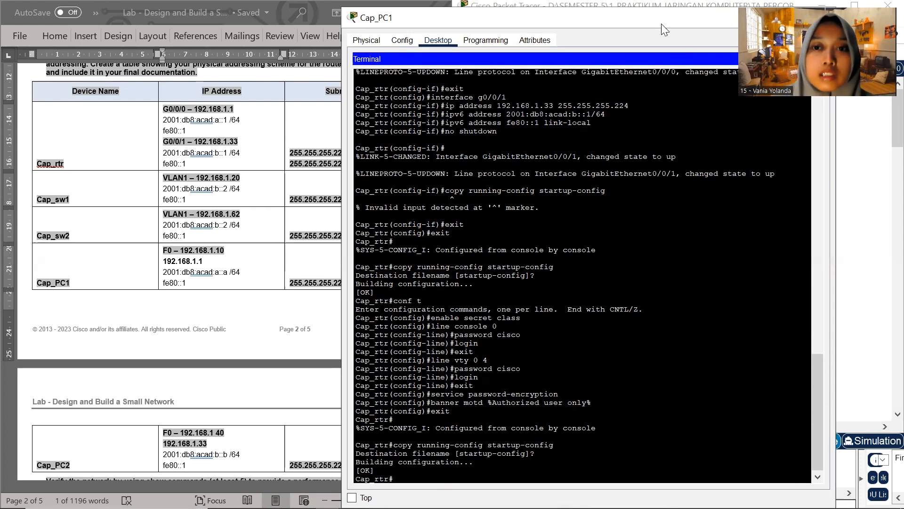
Minimize the Cap_PC1 terminal window and open the command line interface of switch Cap_sw1
left_click_drag(661, 23, 433, 104)
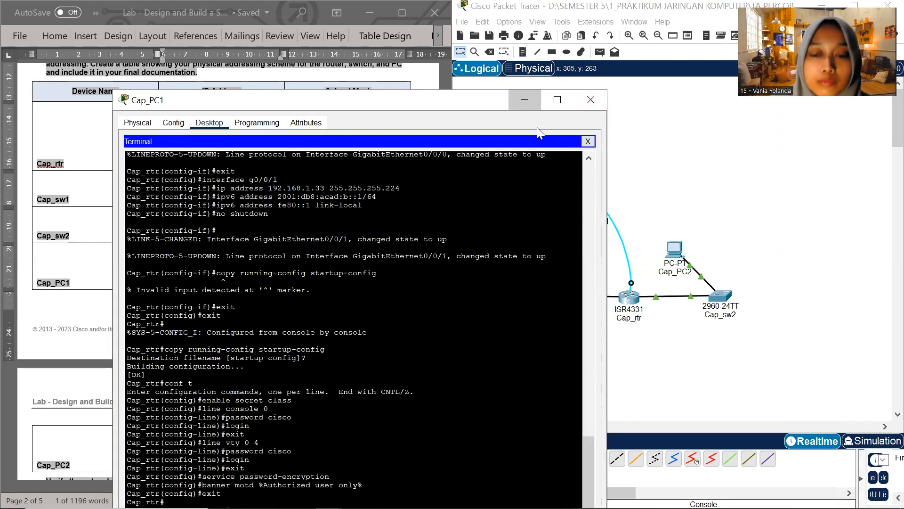
left_click(528, 104)
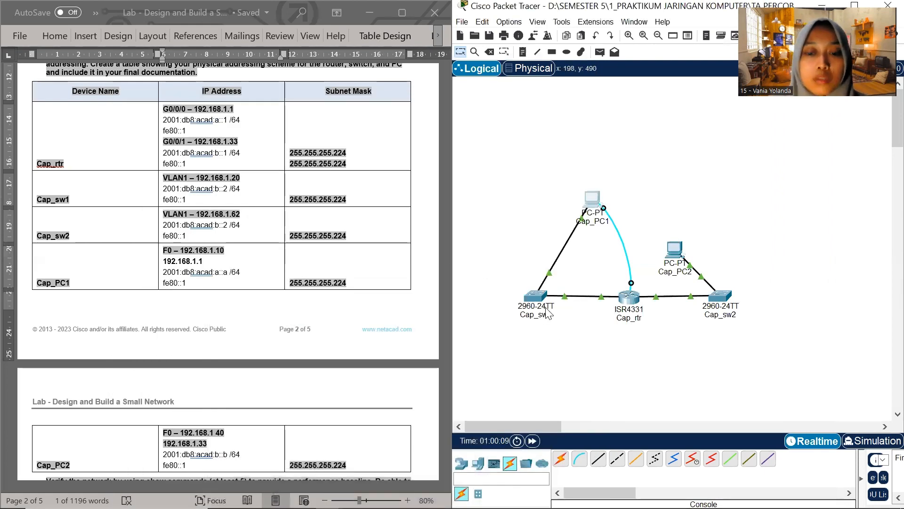
mouse_move(549, 313)
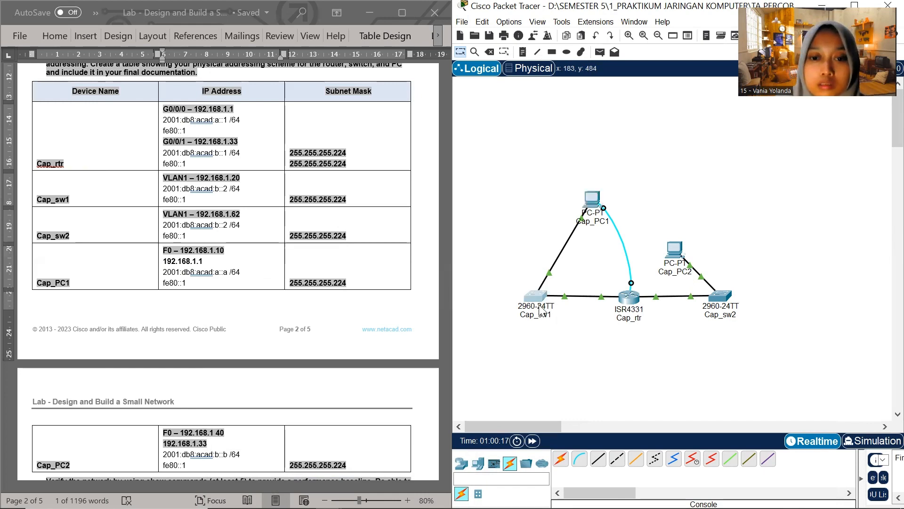
left_click(535, 296)
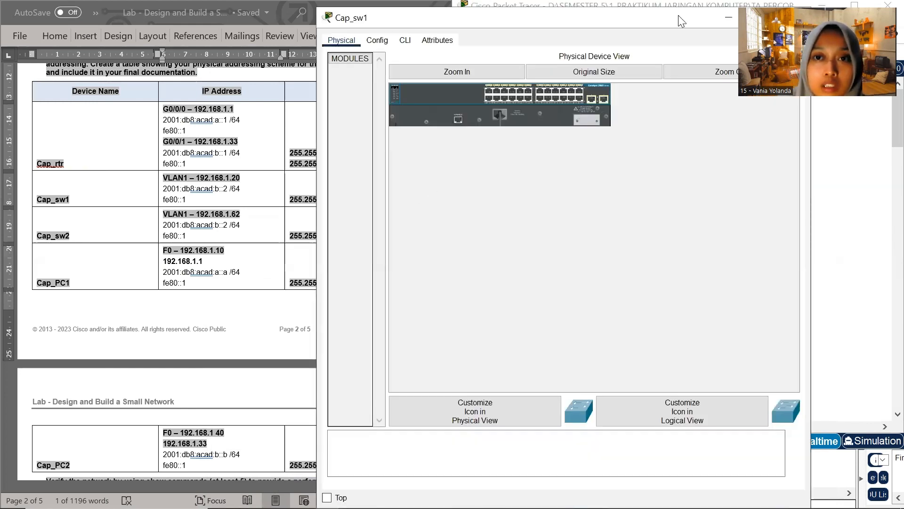
left_click_drag(678, 15, 654, 99)
left_click(382, 124)
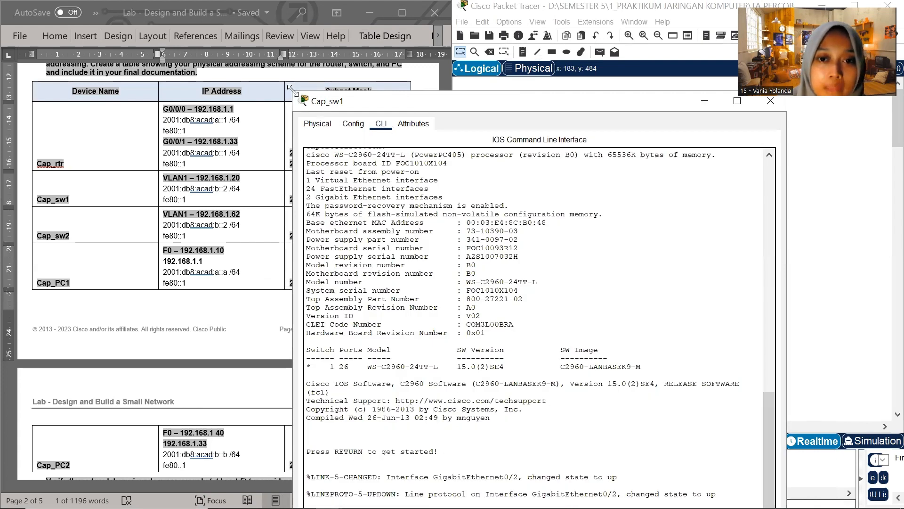
Shrink and move the Cap_sw1 window clear of the addressing table and enter privileged EXEC mode on the switch
left_click_drag(292, 90, 438, 174)
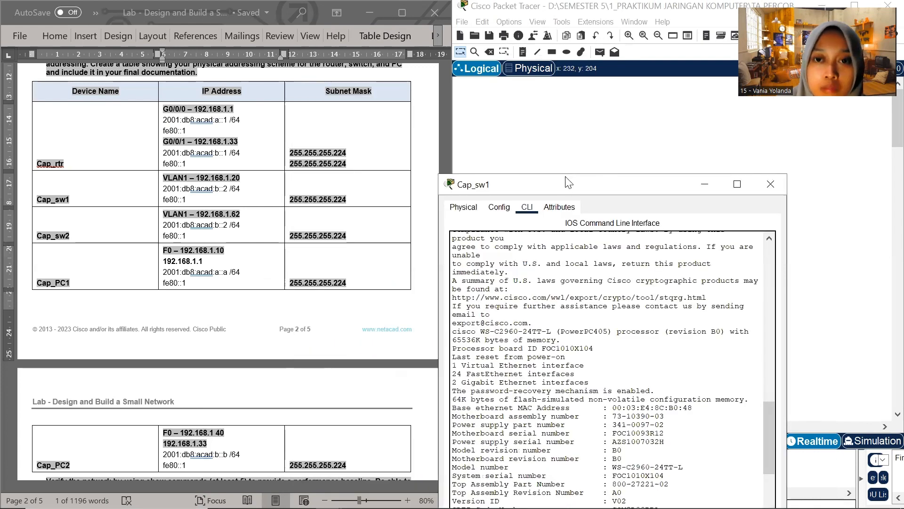
left_click_drag(569, 182, 567, 20)
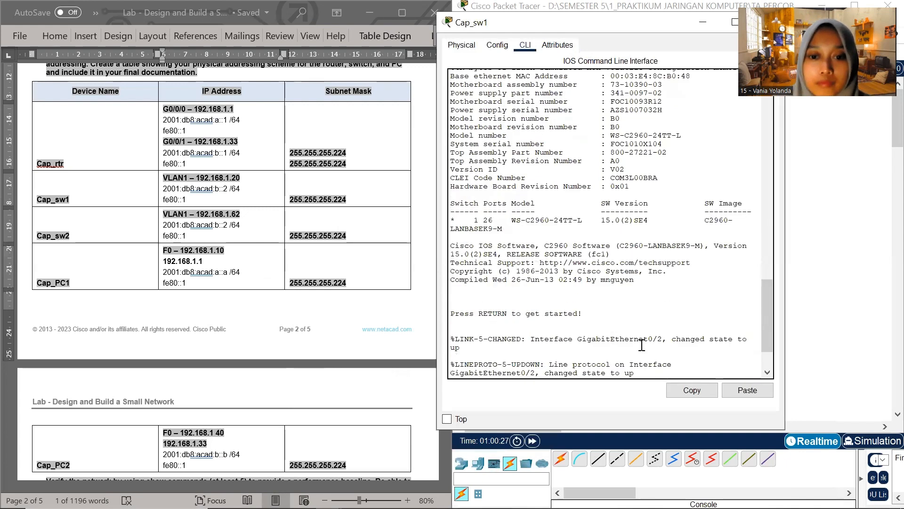
key("Return")
type("en")
key("Return")
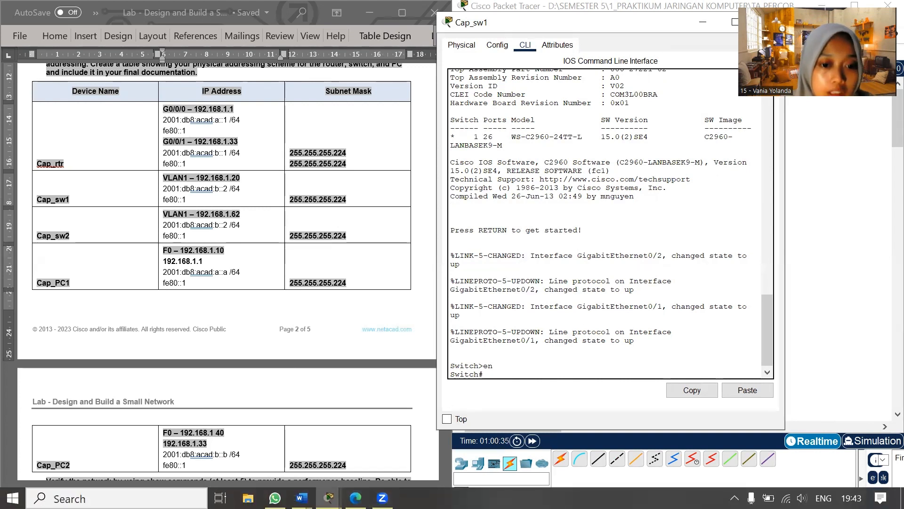
Switch to the 13.3.2 Lab document in Word and look up the commands for assigning the dual-ipv4-and-ipv6 SDM template
mouse_move(302, 497)
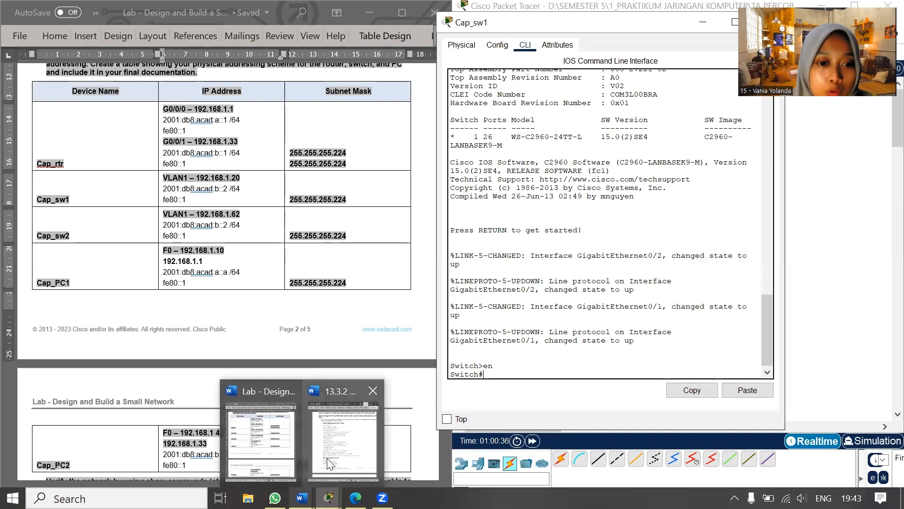
left_click(343, 435)
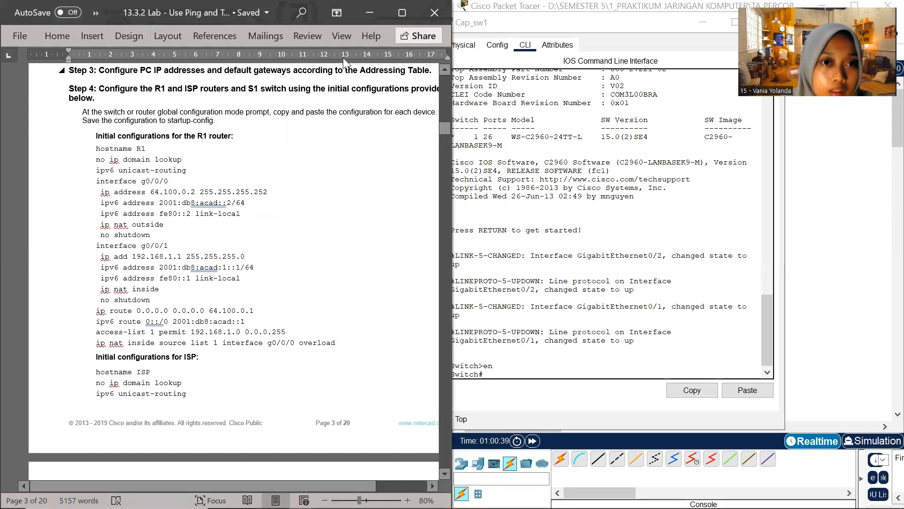
left_click(288, 57)
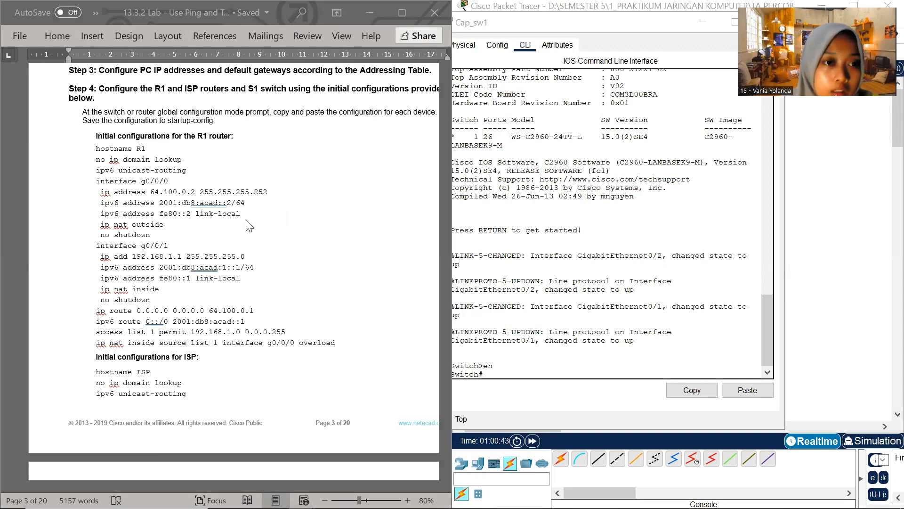
scroll(249, 226, "up", 10)
scroll(226, 238, "down", 1)
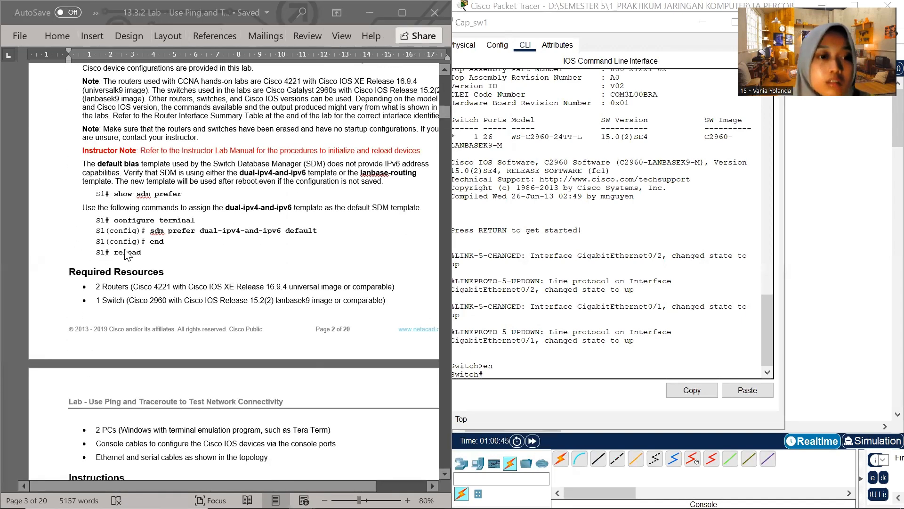
Enter global configuration mode on the first switch and set its hostname to Cap_sw1
left_click(504, 376)
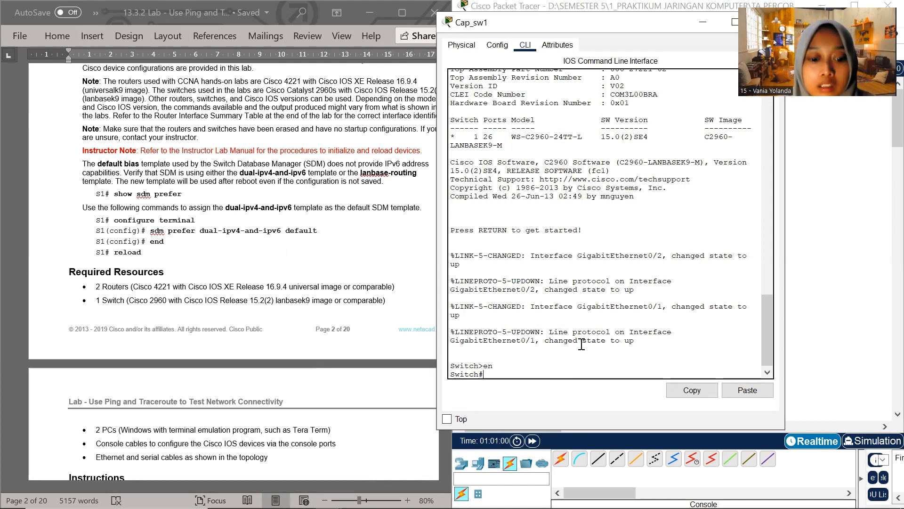
type("conf")
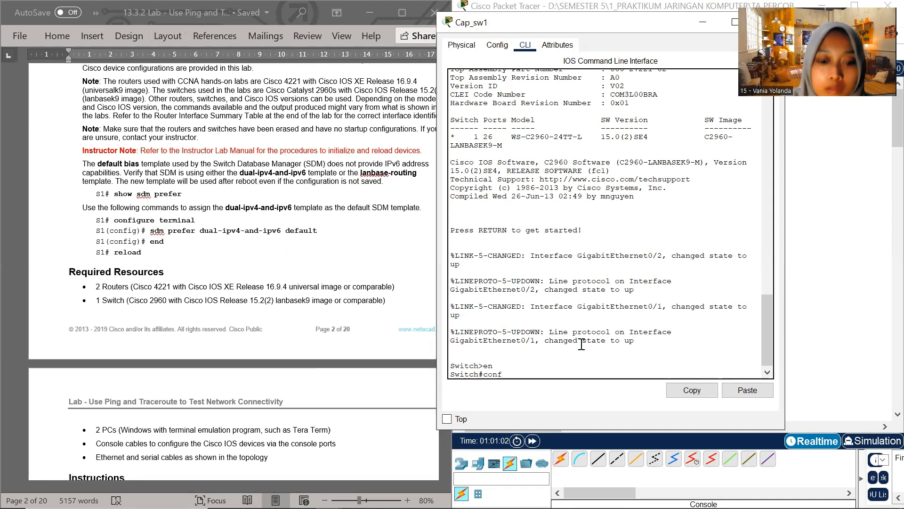
type(" t")
key("Return")
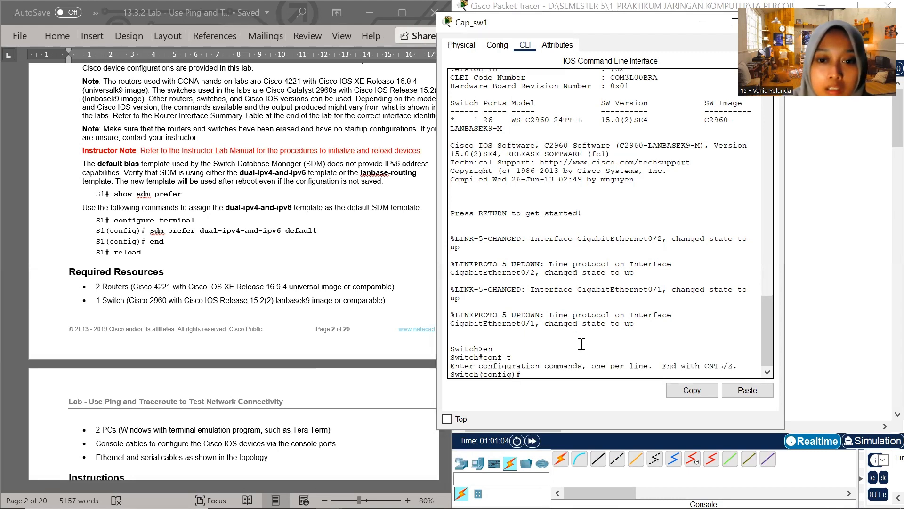
type("host")
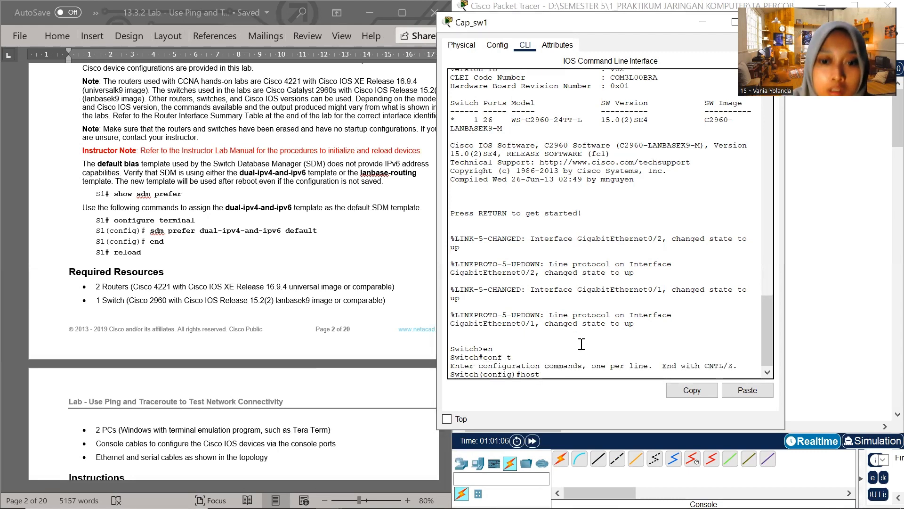
type("name ")
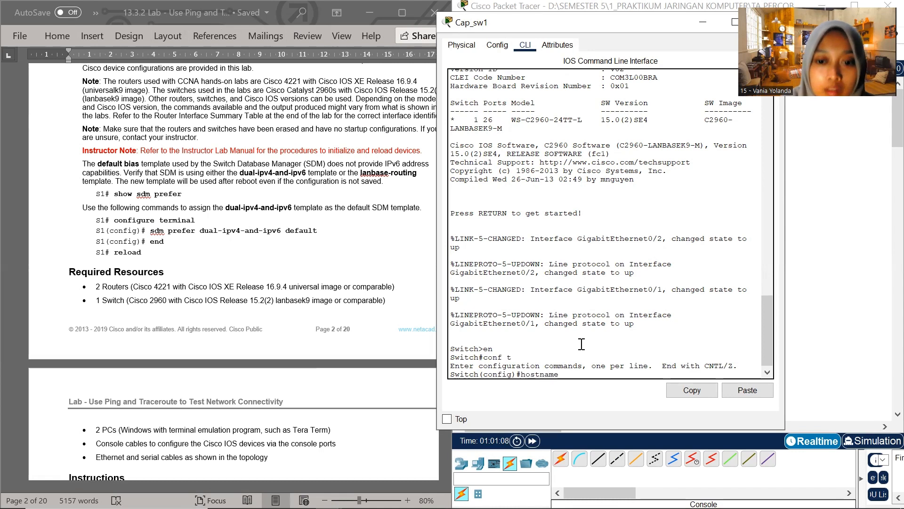
type("Cap")
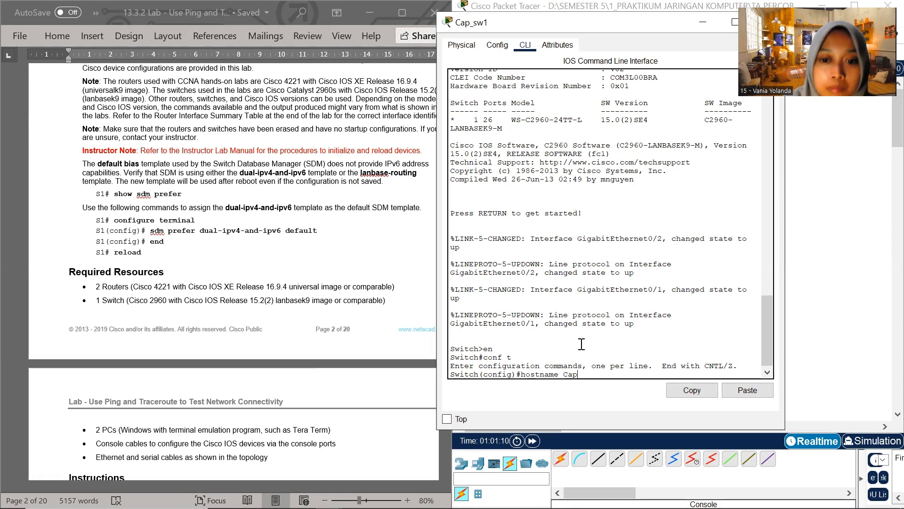
type("_sw1")
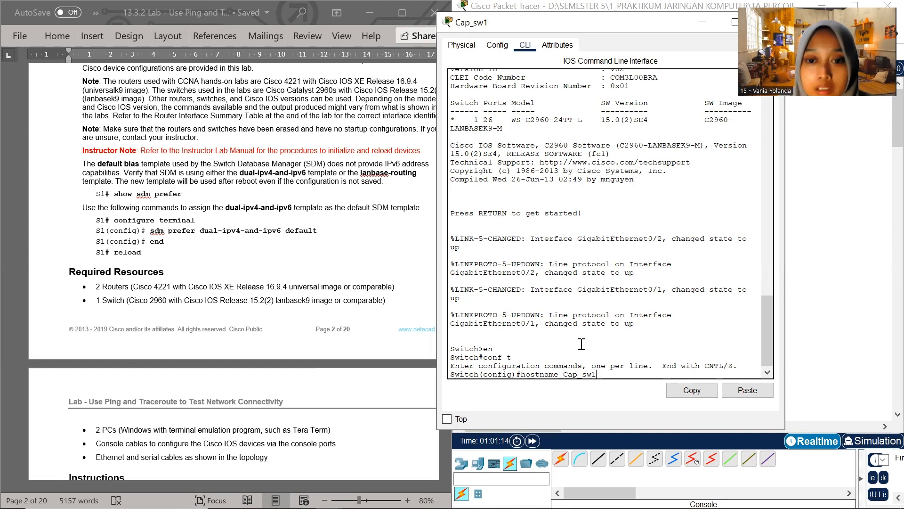
key("Return")
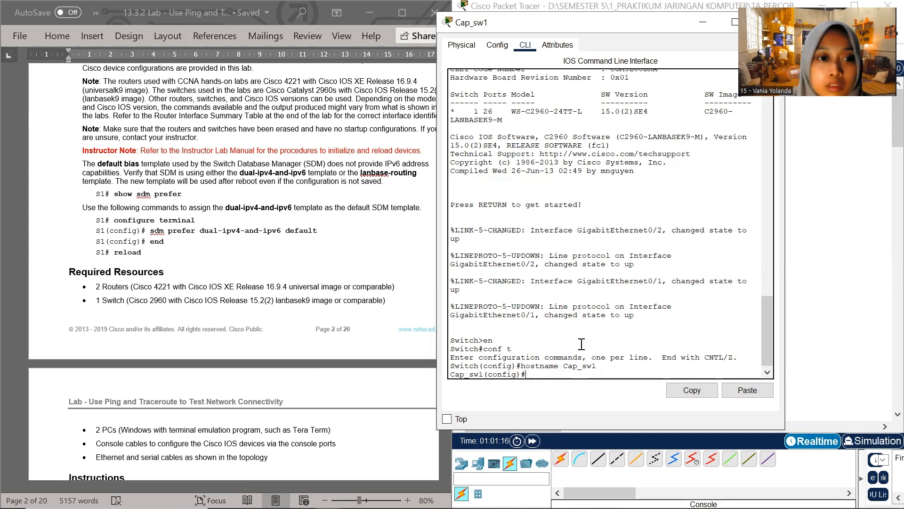
Copy the command "sdm prefer dual-ipv4-and-ipv6 default" from the Word lab document and run it on Cap_sw1
left_click(154, 231)
left_click_drag(154, 231, 319, 237)
key("ctrl+c")
left_click(530, 388)
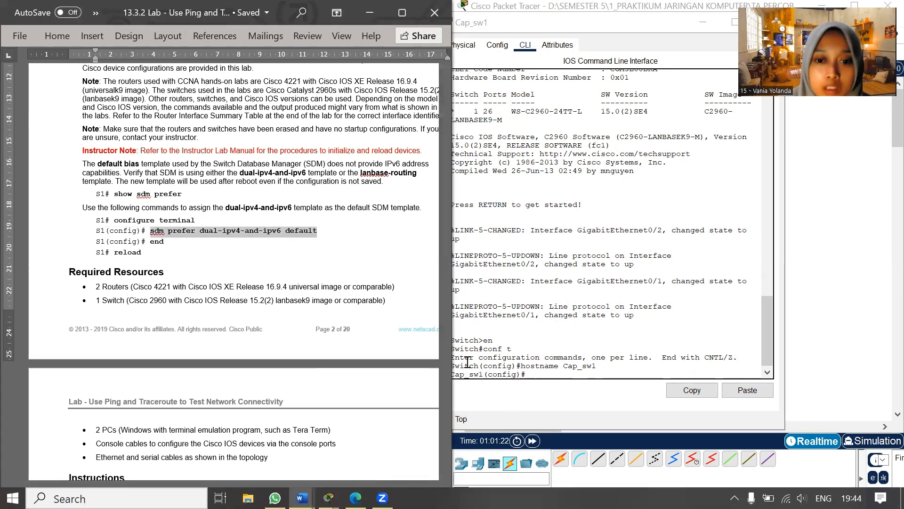
key("ctrl+v")
key("Return")
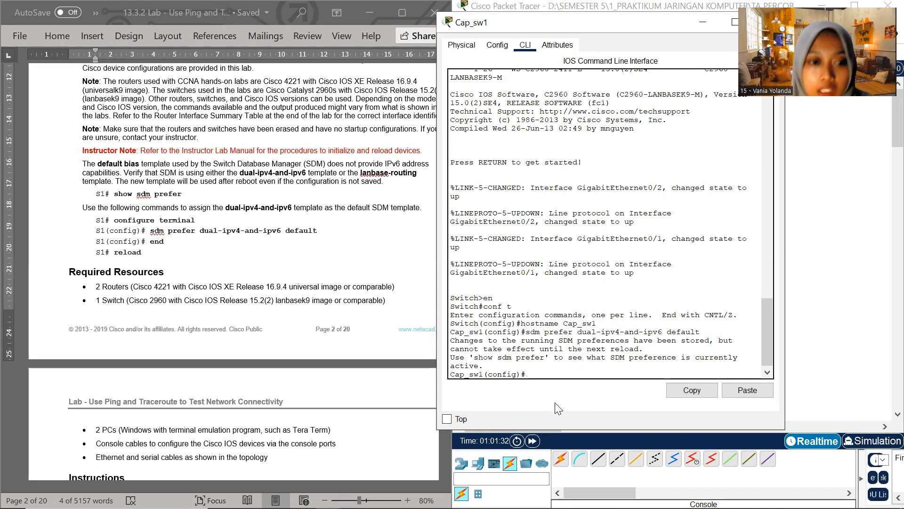
End configuration mode on Cap_sw1 and reload the switch, answering yes to saving the modified configuration
type("end")
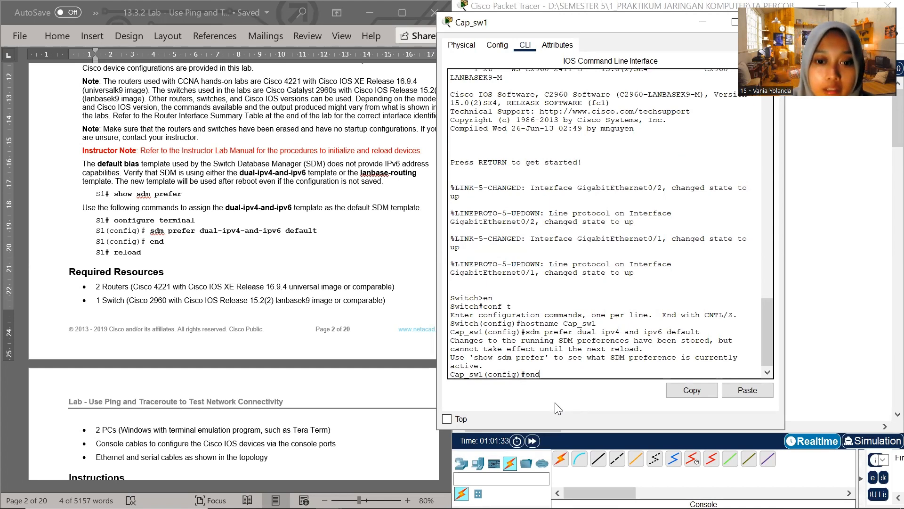
key("Return")
key("Return")
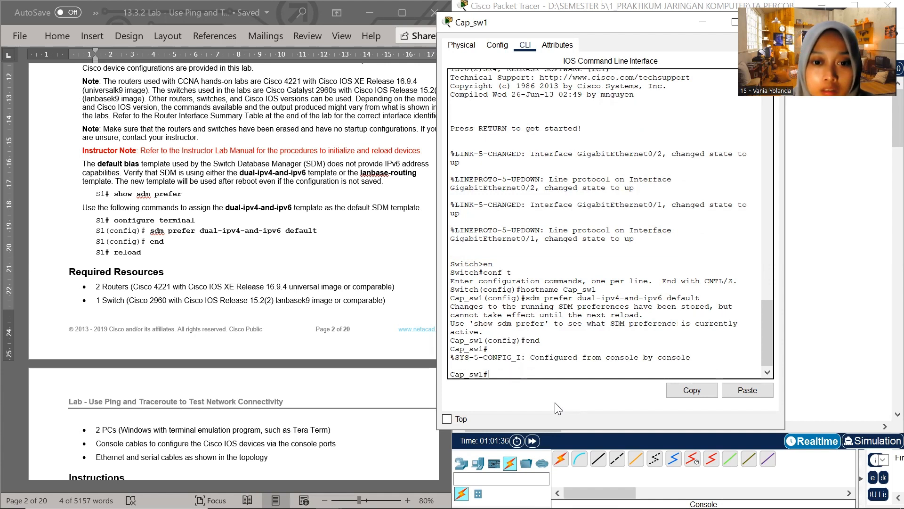
type("relode")
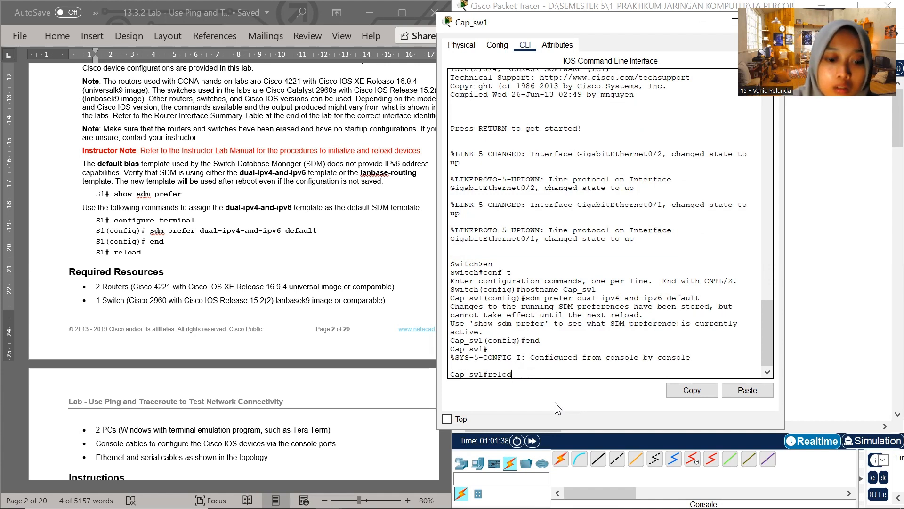
key("BackSpace")
key("BackSpace")
type("ad")
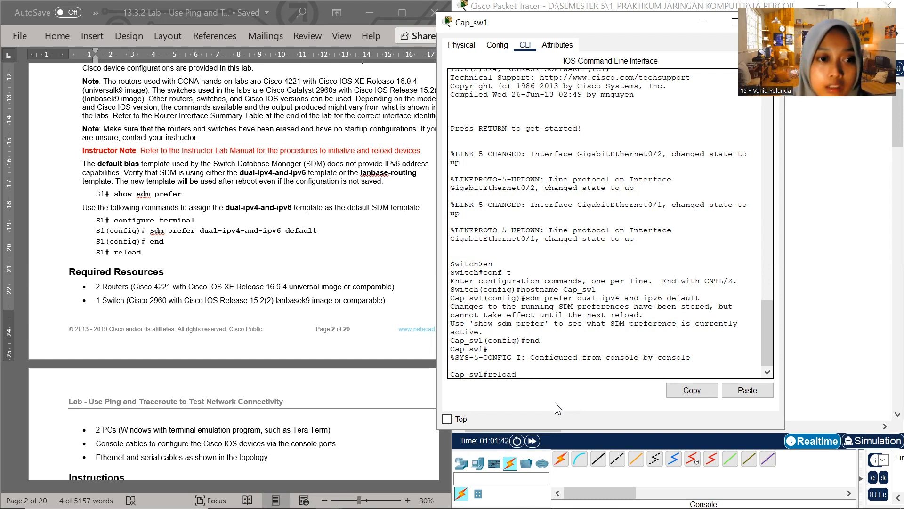
key("Return")
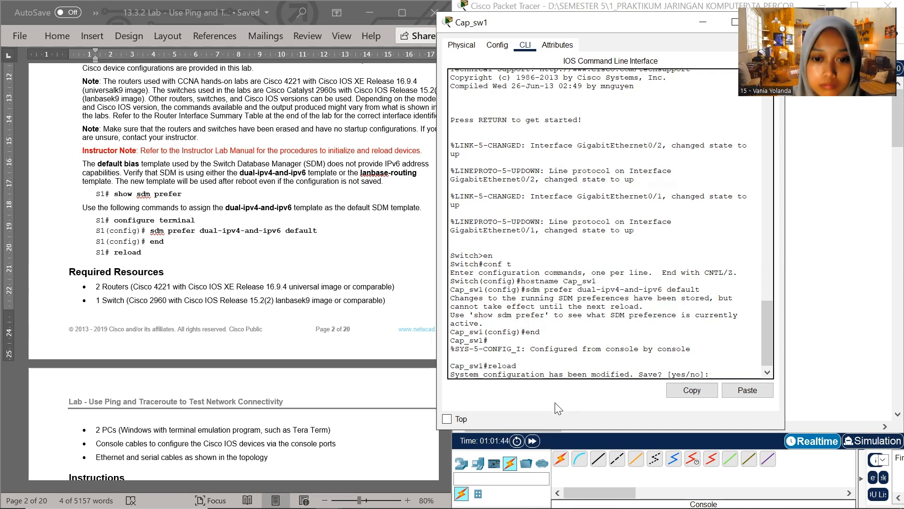
type("yes")
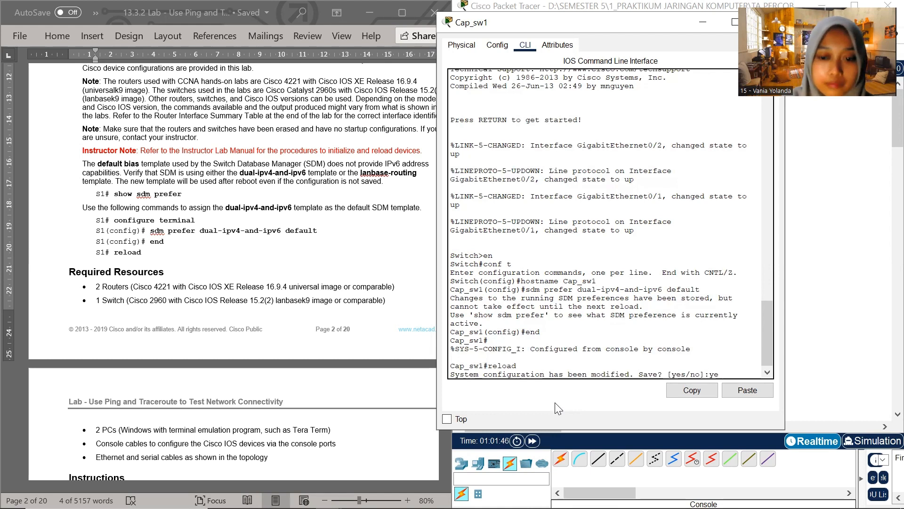
key("Return")
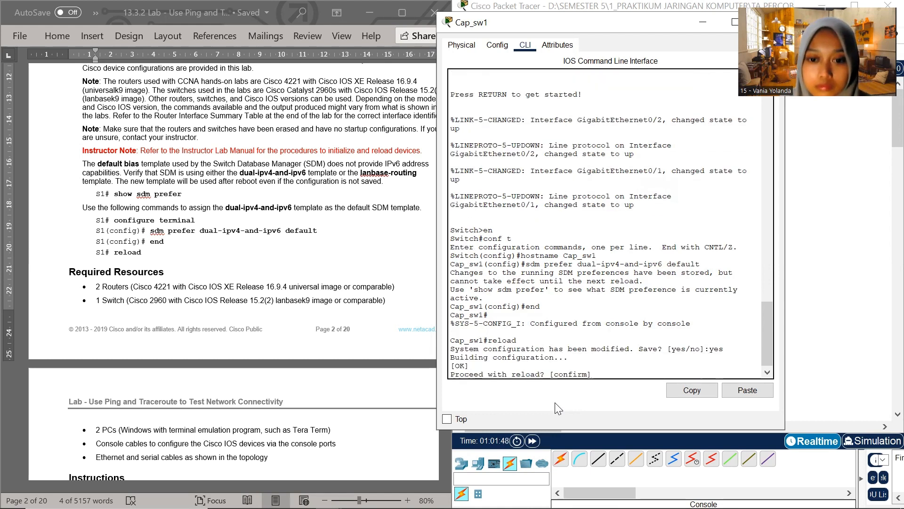
key("Return")
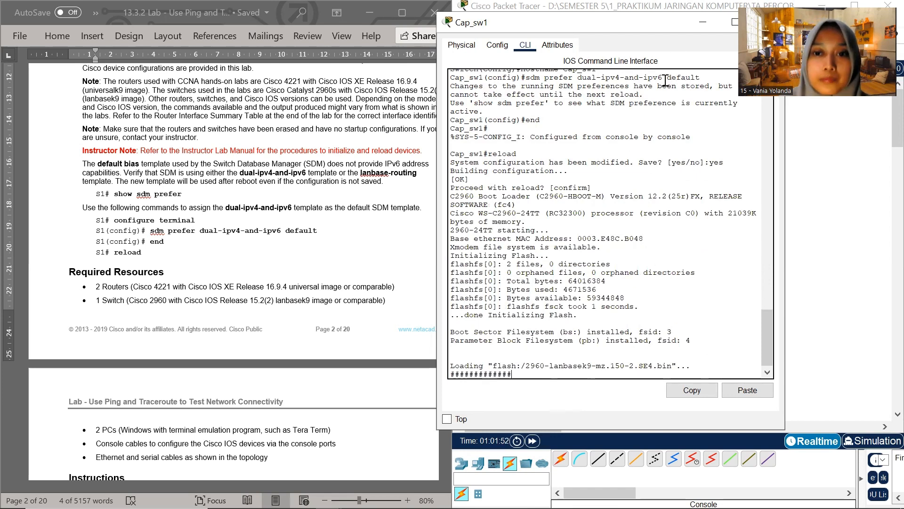
Minimize the Cap_sw1 window, open the command line interface of switch Cap_sw2, and shrink and move its window beside the Word document
left_click_drag(648, 24, 503, 67)
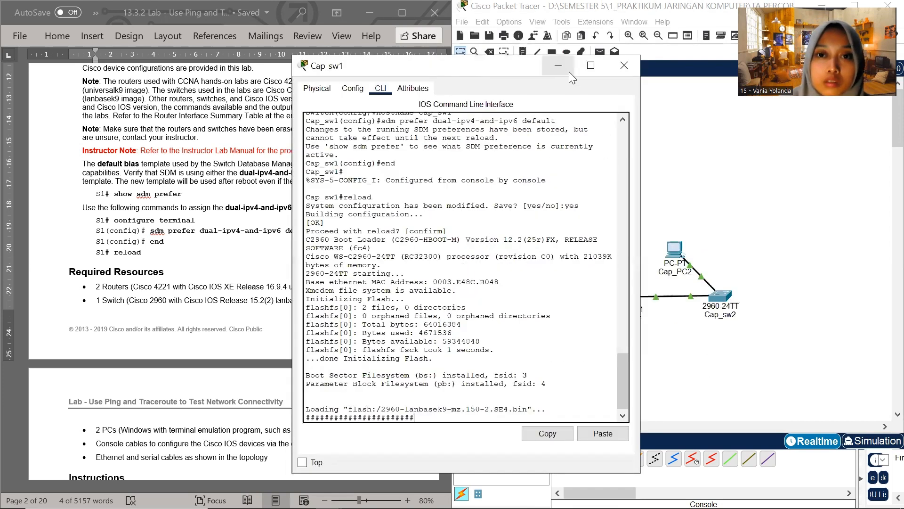
left_click(567, 72)
left_click(720, 296)
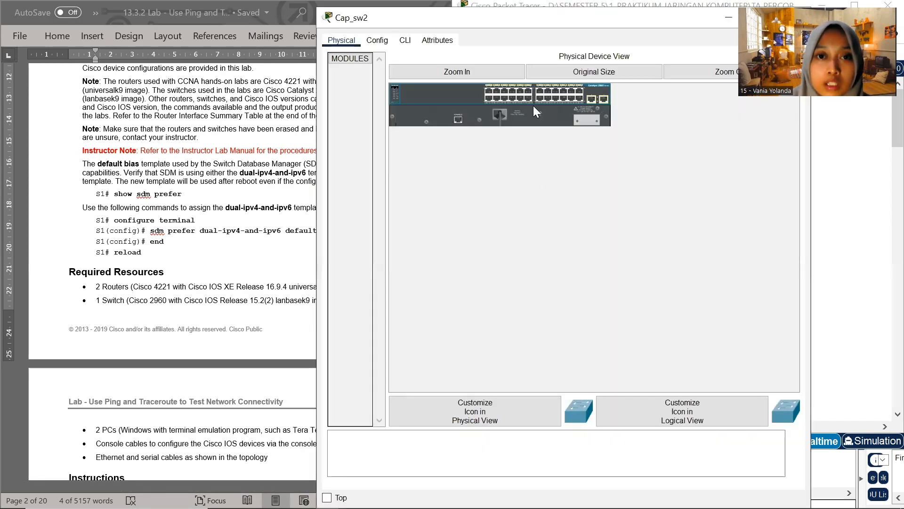
left_click_drag(439, 18, 515, 101)
left_click(483, 124)
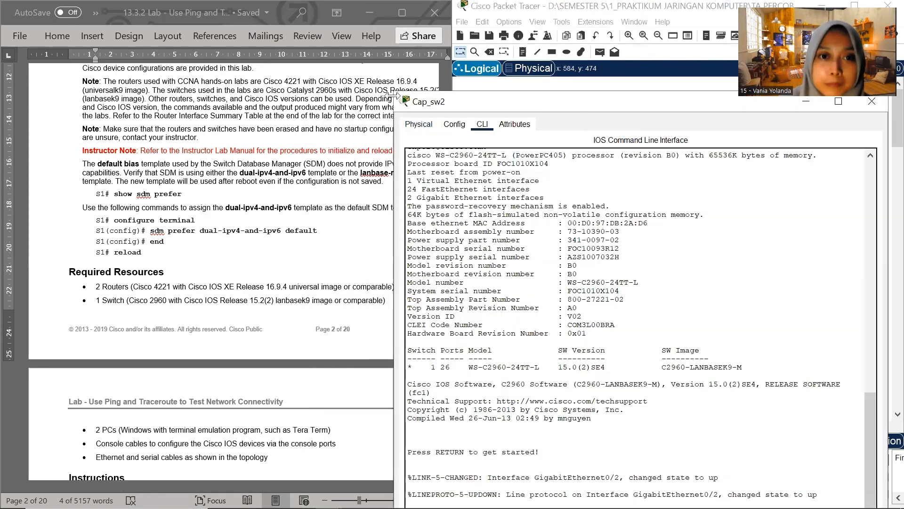
left_click_drag(394, 93, 483, 199)
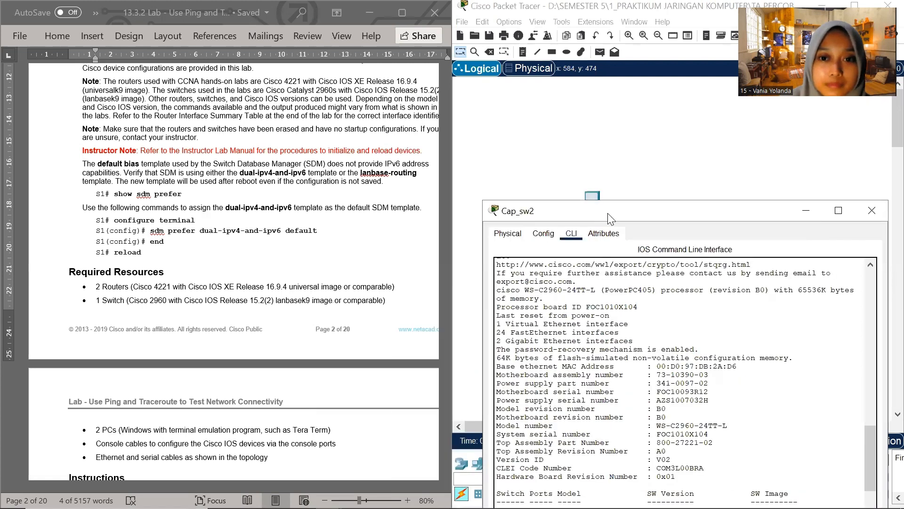
left_click_drag(609, 212, 553, 42)
Enter privileged EXEC mode and global configuration mode on the second switch
left_click(586, 344)
key("Return")
type("en")
key("Return")
type("conf")
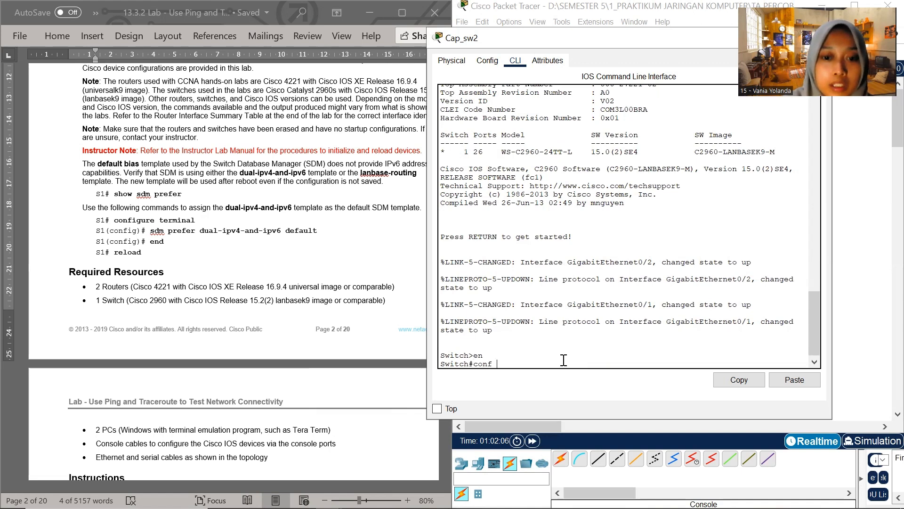
type(" t")
key("Return")
Set the second switch's hostname to Cap_sw2
type("host")
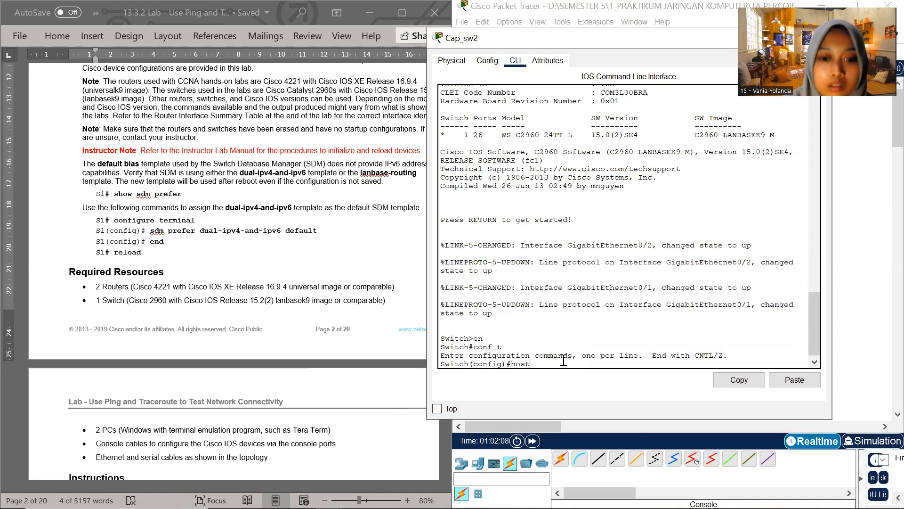
type("name Cap")
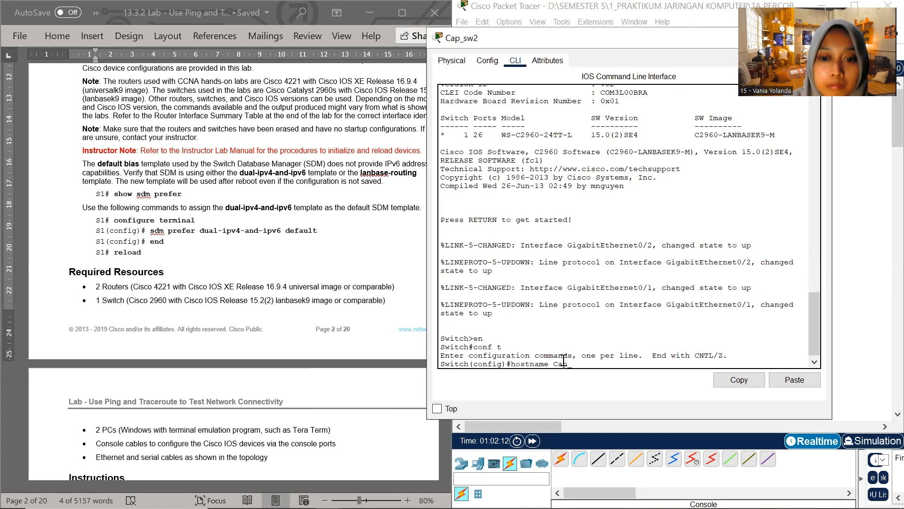
type("_sw2")
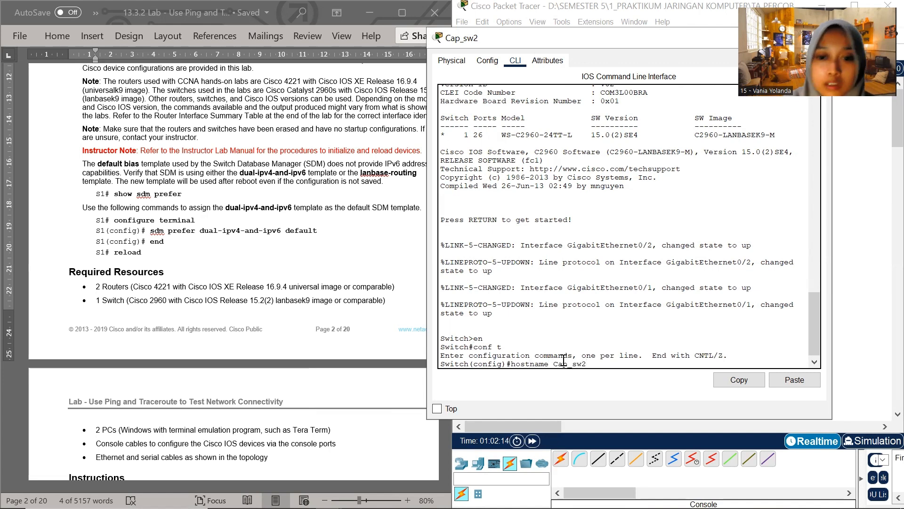
key("Return")
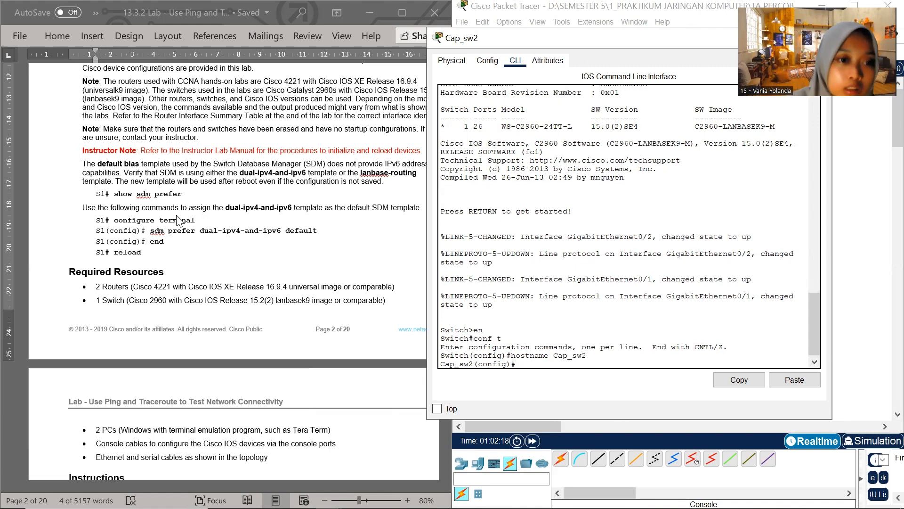
Paste the copied command "sdm prefer dual-ipv4-and-ipv6 default" into the Cap_sw2 console and run it
left_click(162, 231)
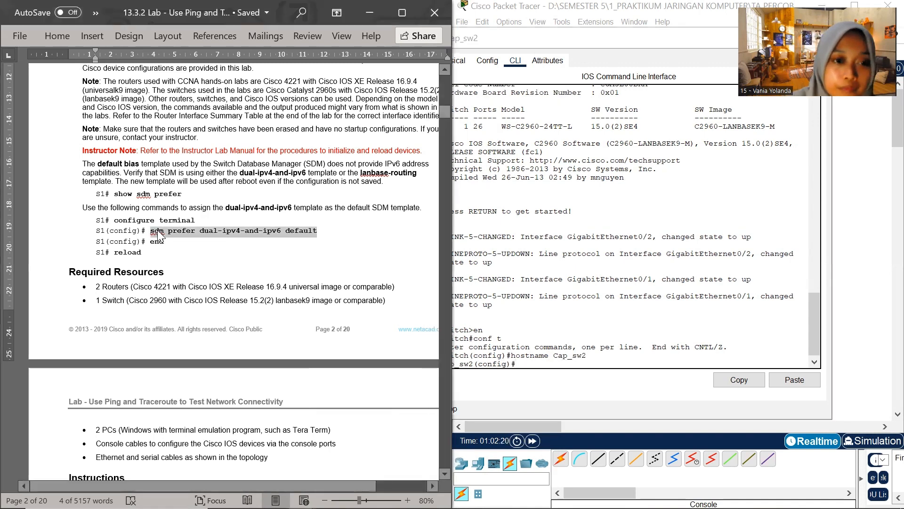
left_click(541, 366)
right_click(549, 366)
left_click(556, 392)
key("Return")
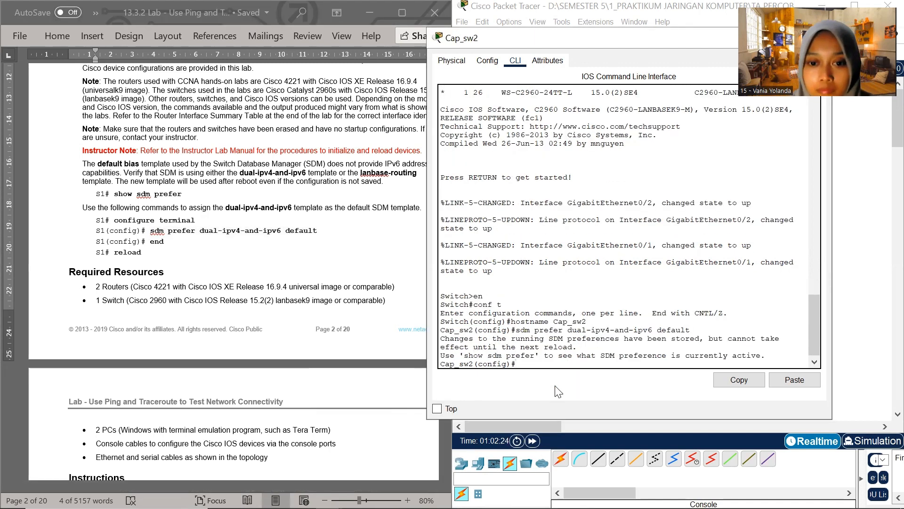
End global configuration mode on Cap_sw2 and return to privileged EXEC mode
type("nd")
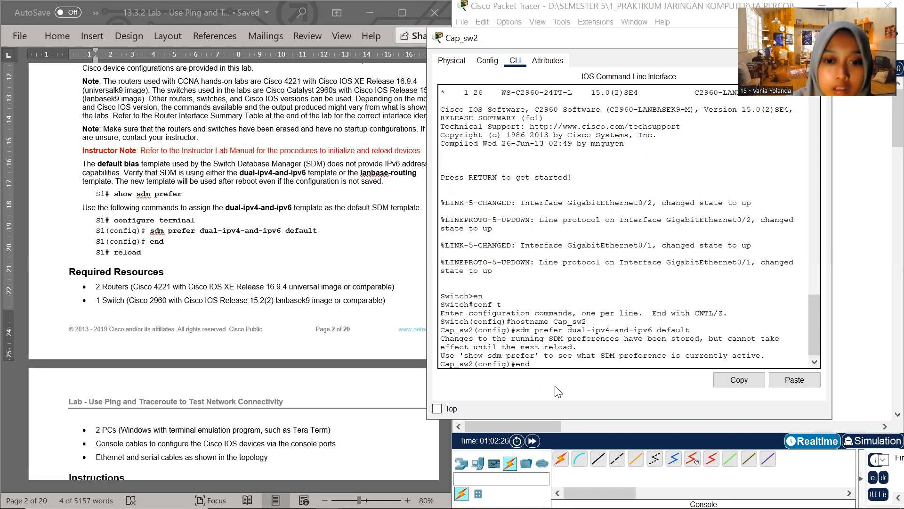
key("Return")
key("Return")
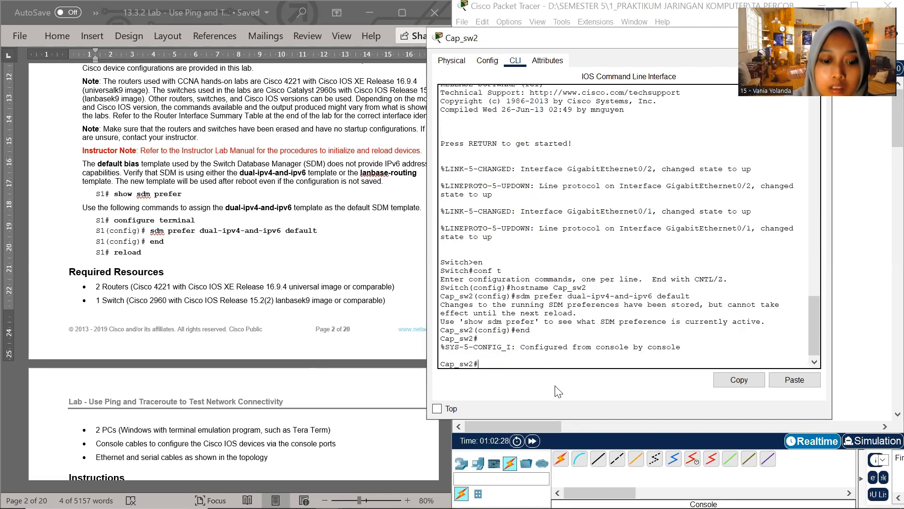
Reload Cap_sw2, answering yes to save the modified configuration and confirming the reload
type("re")
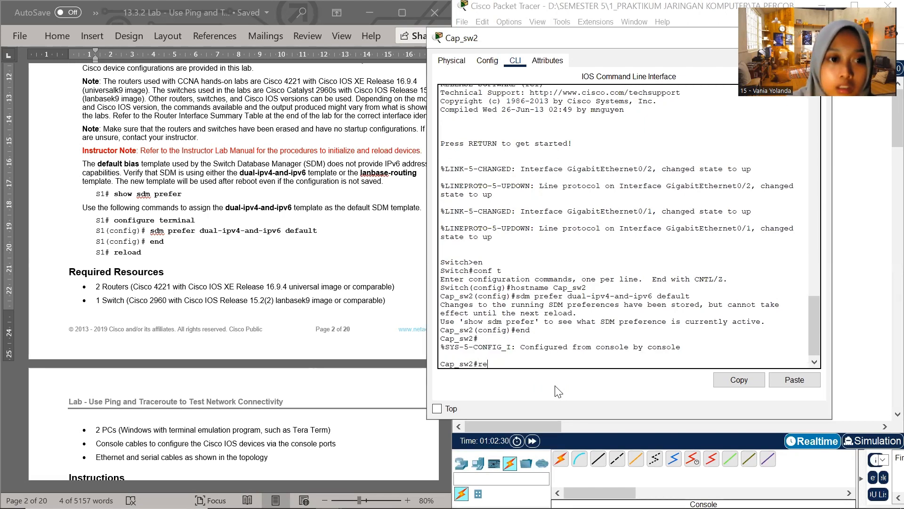
type("lo")
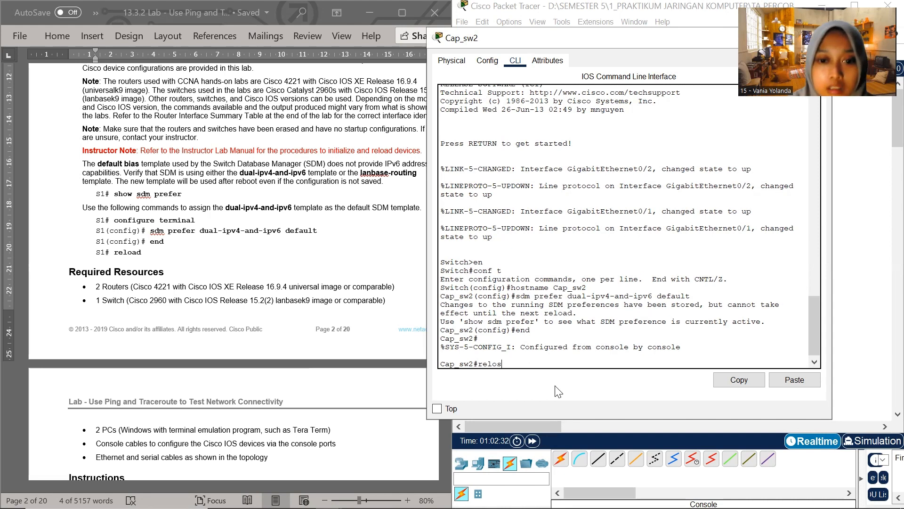
type("a")
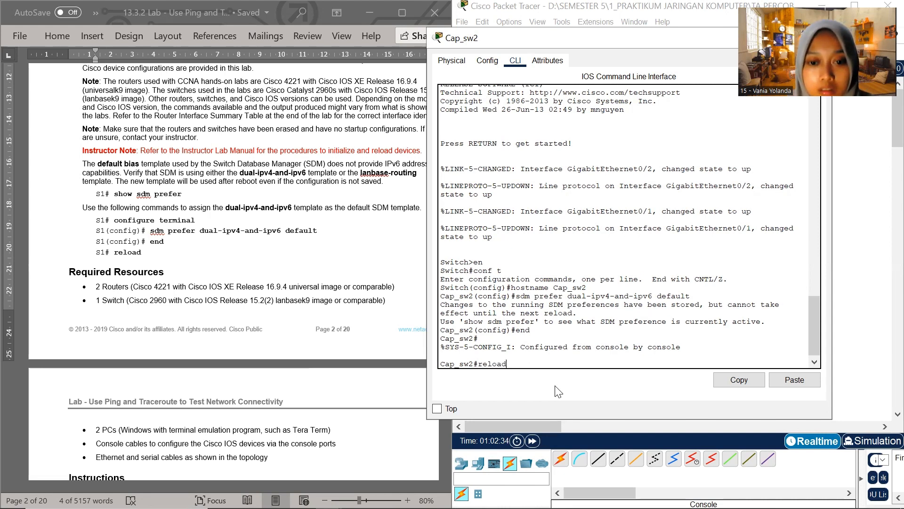
type("d")
key("Return")
type("ye")
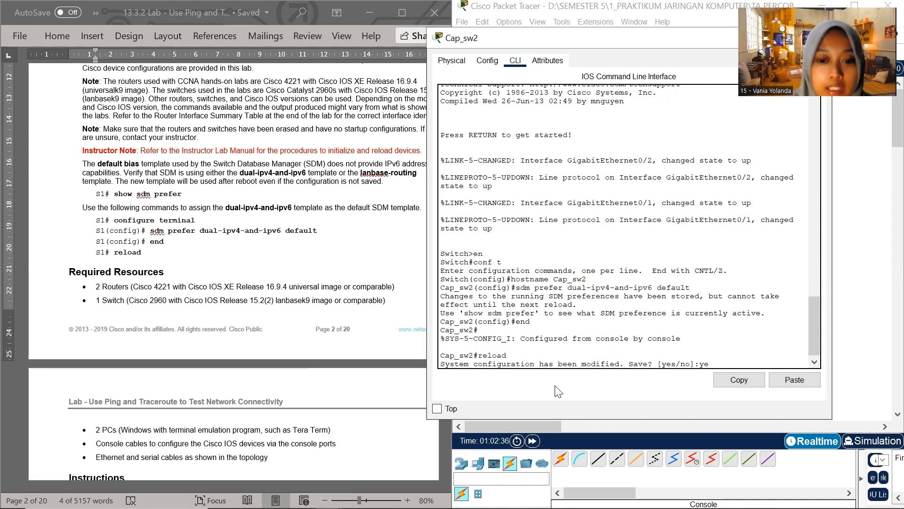
type("s")
key("Return")
key("Return")
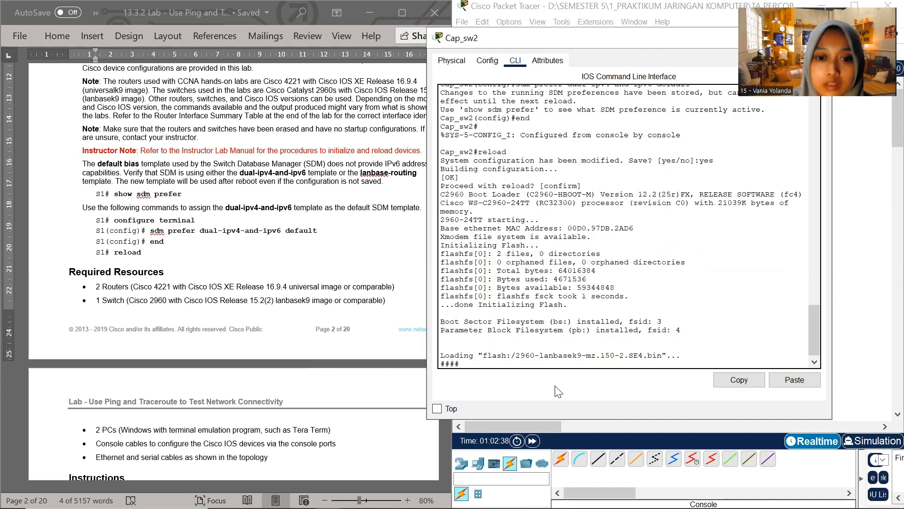
Minimize the Cap_sw2 window and switch to the Design and Build a Small Network document at its device addressing table
left_click_drag(735, 41, 602, 140)
left_click(705, 135)
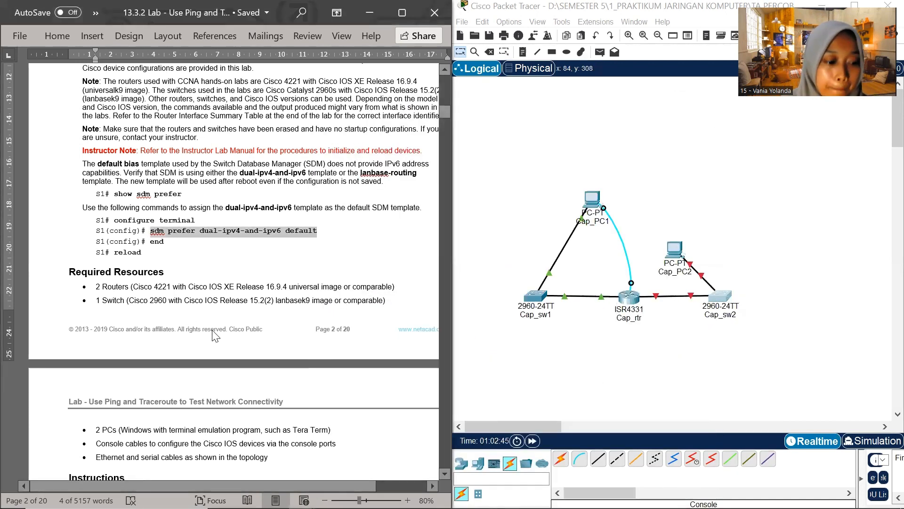
scroll(282, 395, "down", 3)
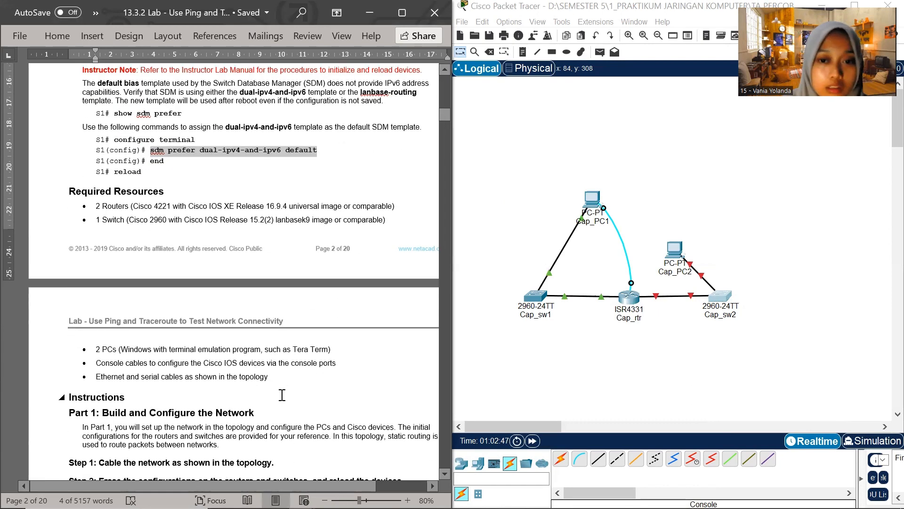
scroll(282, 395, "up", 4)
scroll(218, 367, "down", 5)
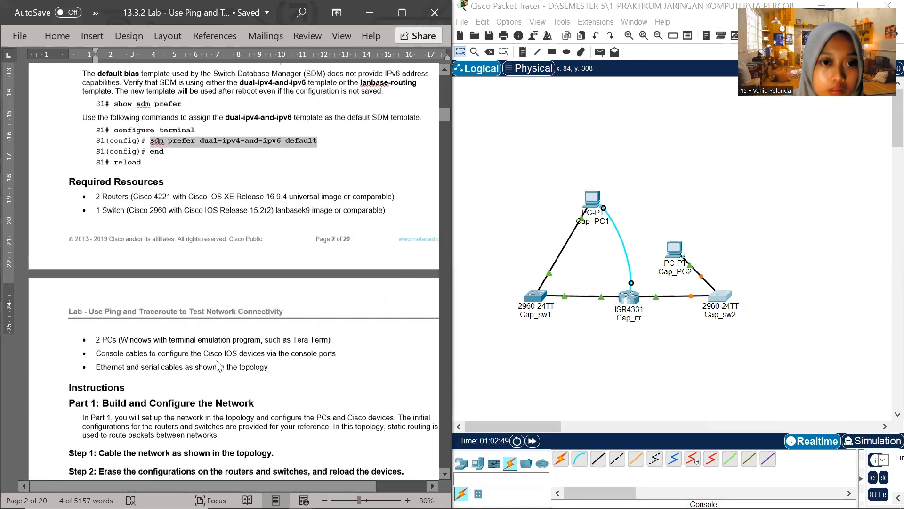
scroll(218, 366, "up", 4)
mouse_move(302, 498)
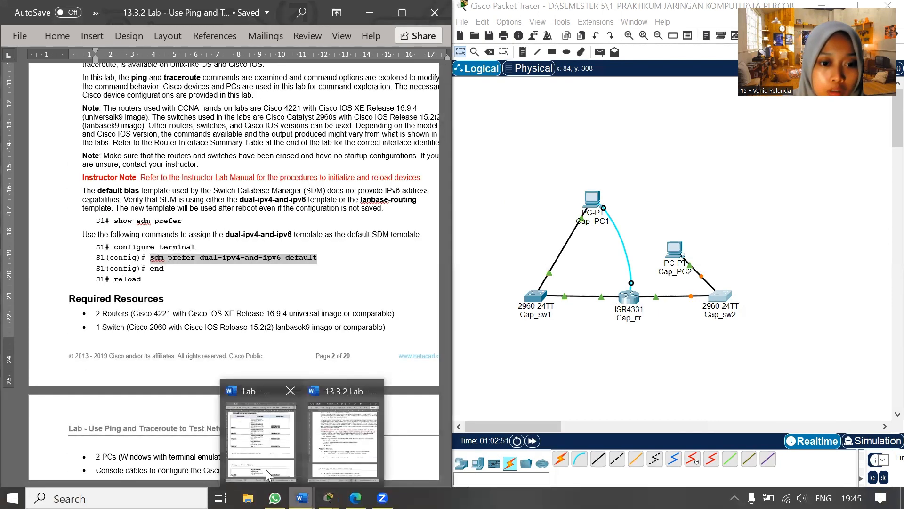
left_click(264, 442)
scroll(248, 339, "down", 2)
scroll(248, 339, "down", 6)
scroll(242, 358, "up", 9)
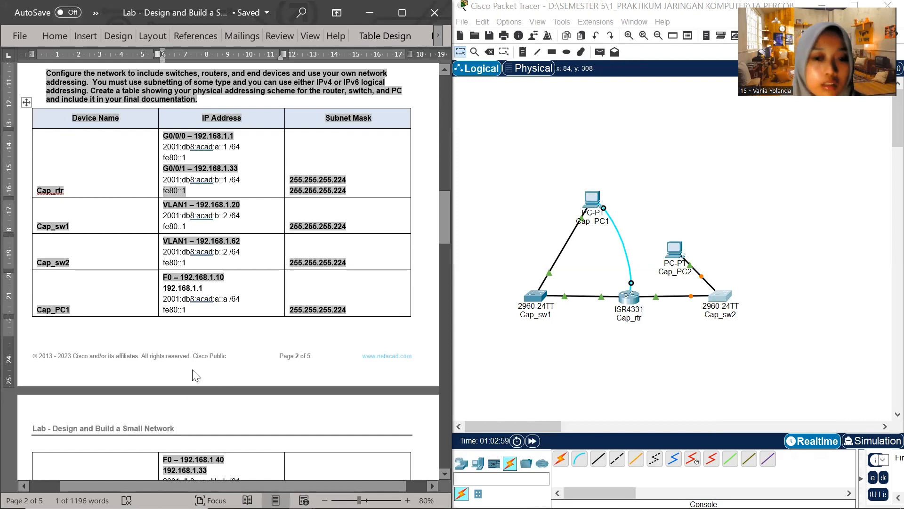
Open the Cap_sw1 console, start its session, and shrink and move the window beside the addressing table
left_click(536, 297)
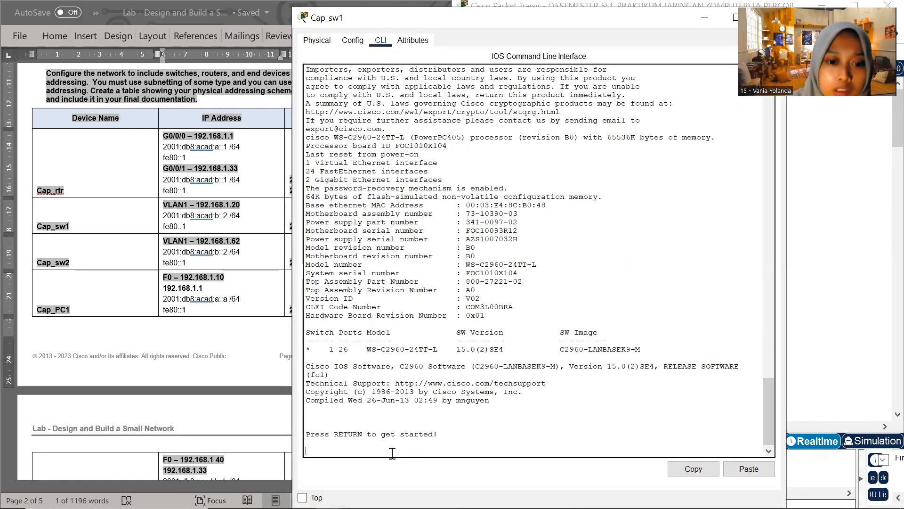
key("Return")
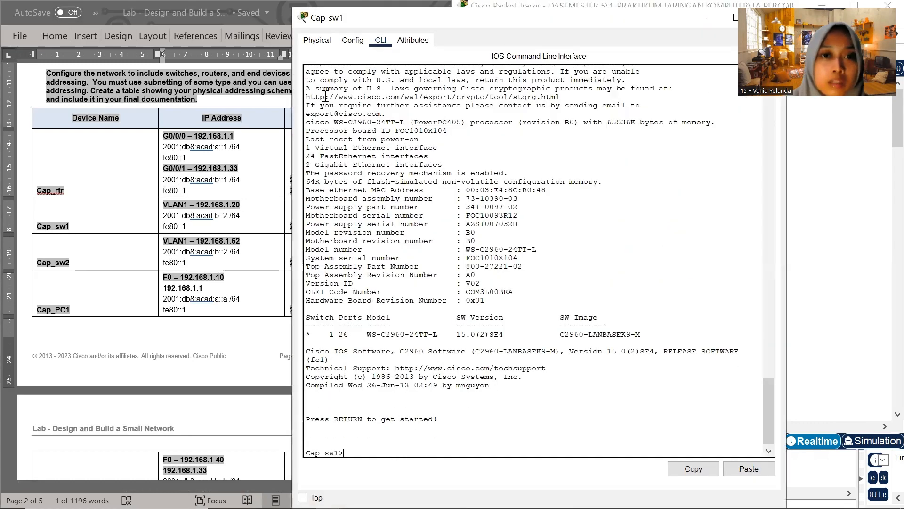
left_click_drag(658, 22, 658, 120)
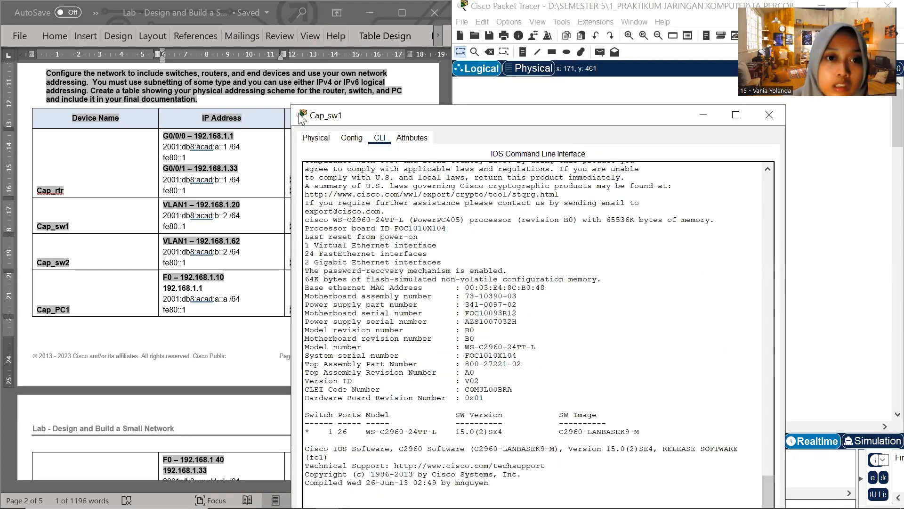
left_click_drag(292, 105, 448, 196)
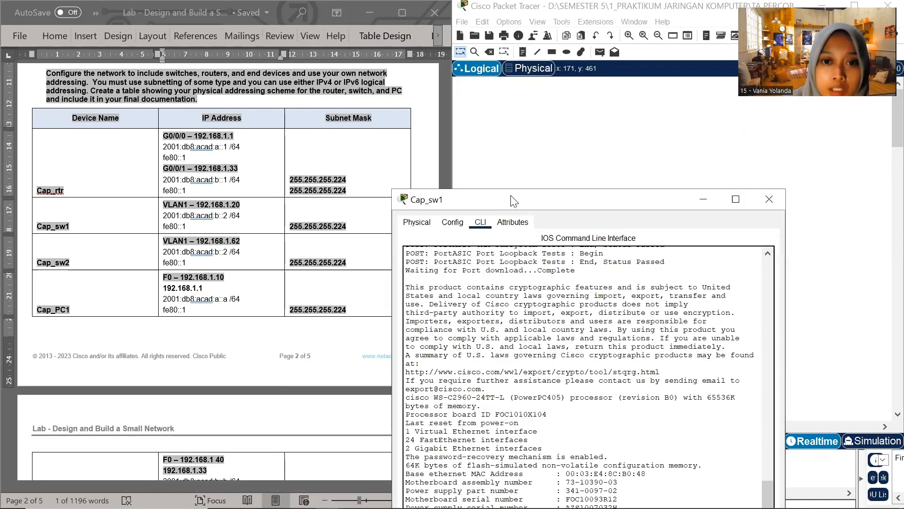
left_click_drag(513, 206, 506, 28)
key("Return")
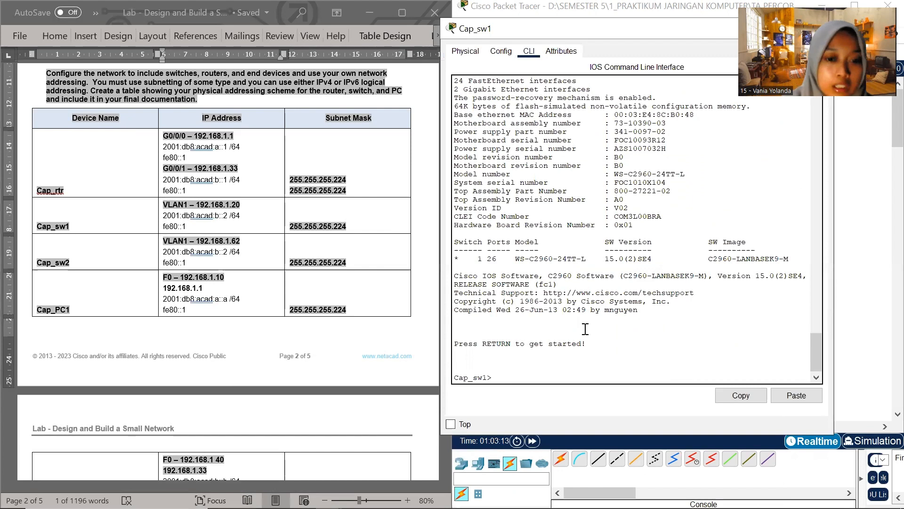
Enter privileged EXEC mode and global configuration mode on Cap_sw1
type("en")
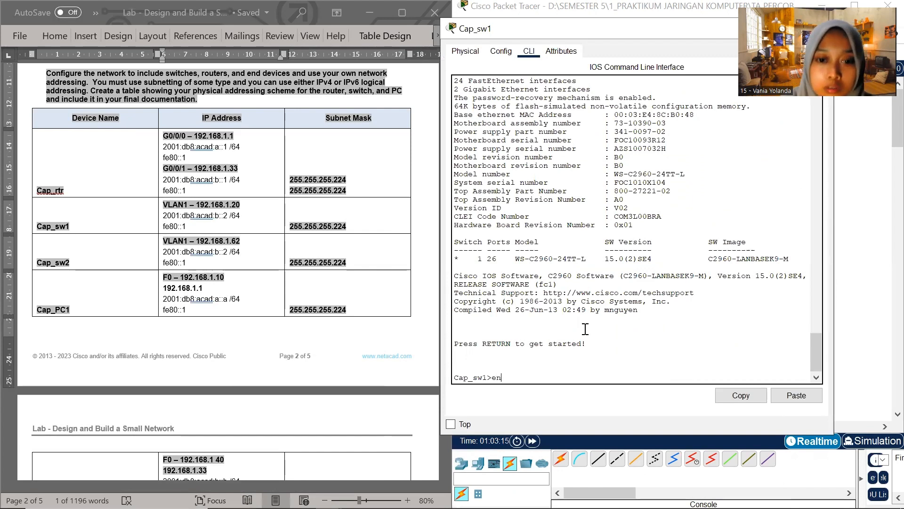
key("Return")
type("conf")
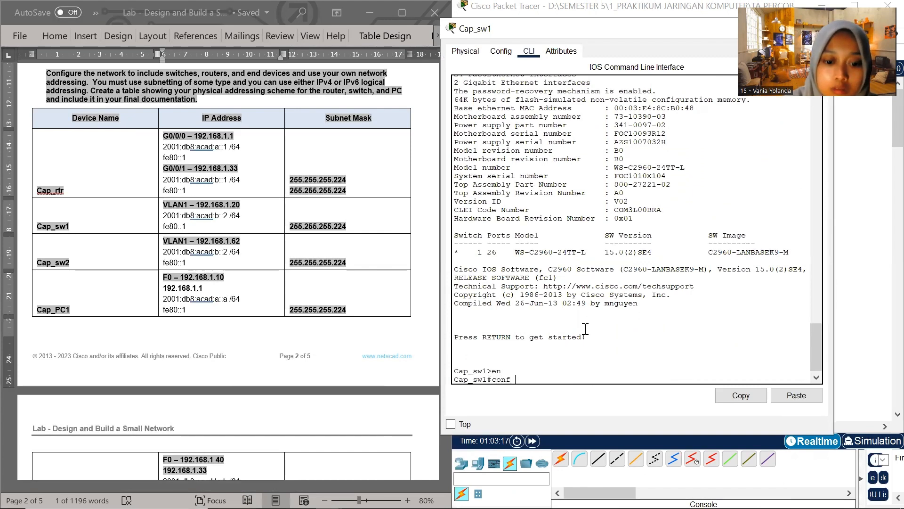
type(" t")
key("Return")
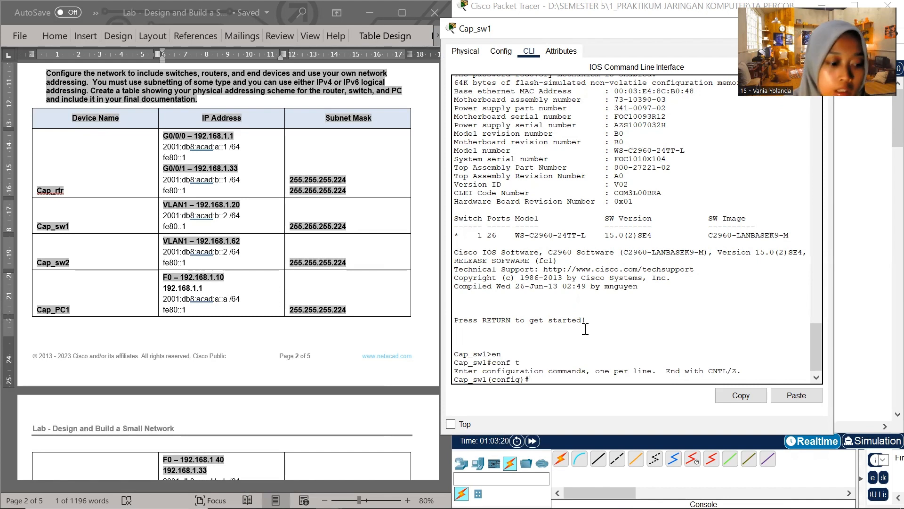
Set the encrypted privileged EXEC password on Cap_sw1 with the enable secret command
type("enab")
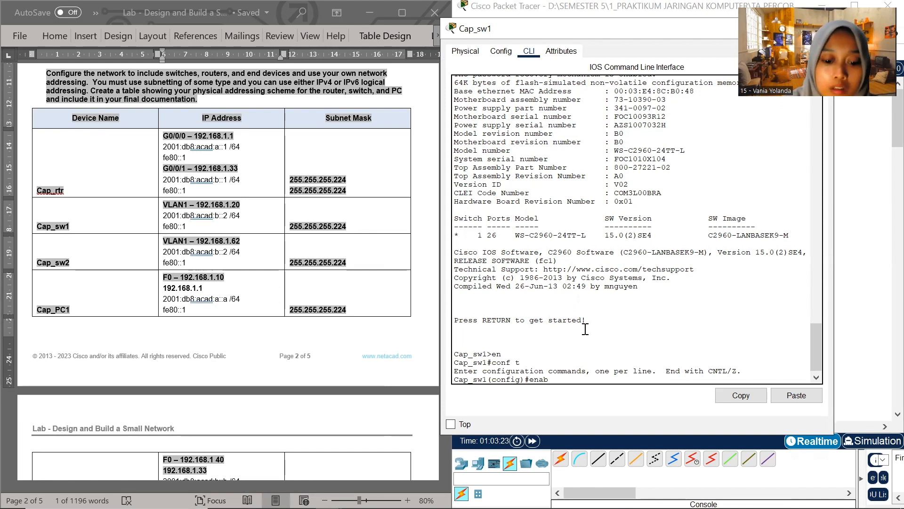
type("le ")
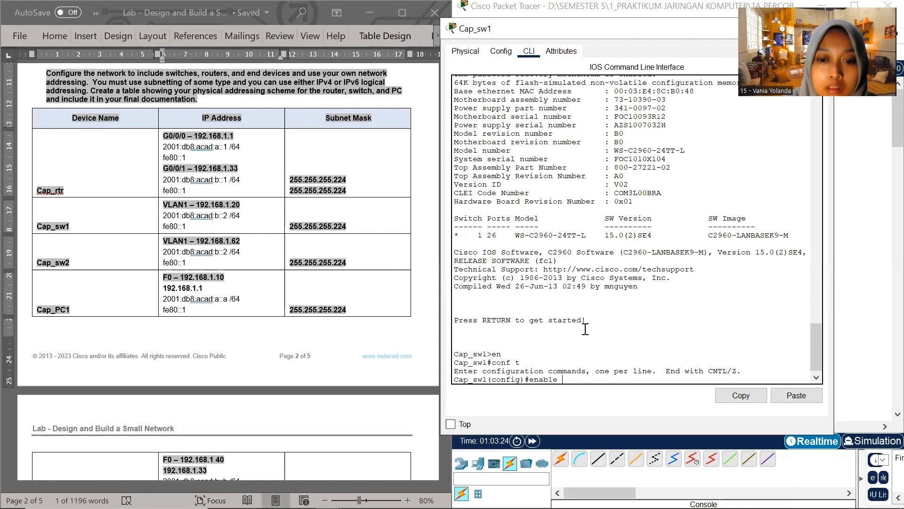
type("secret")
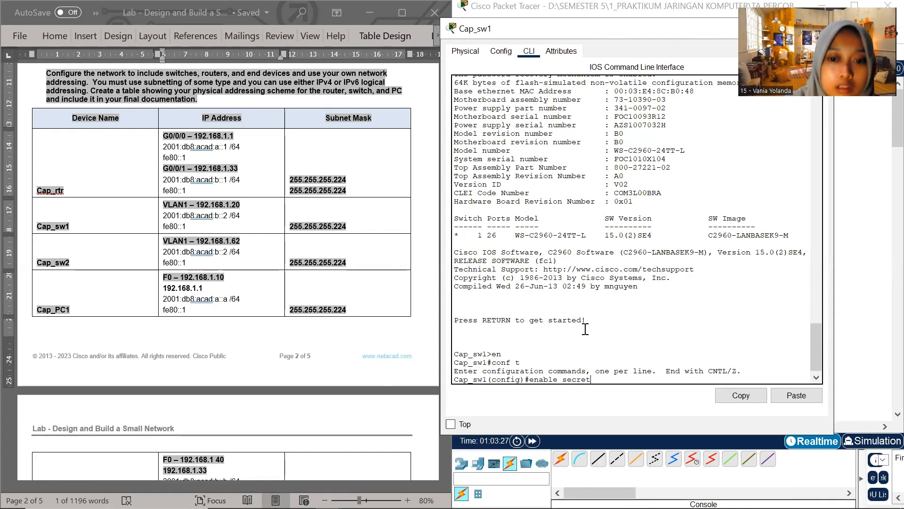
type(" class")
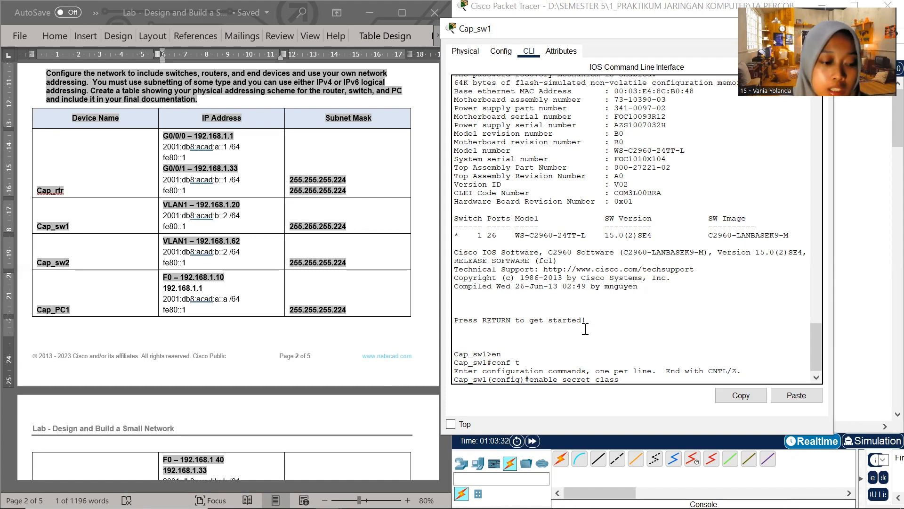
key("Return")
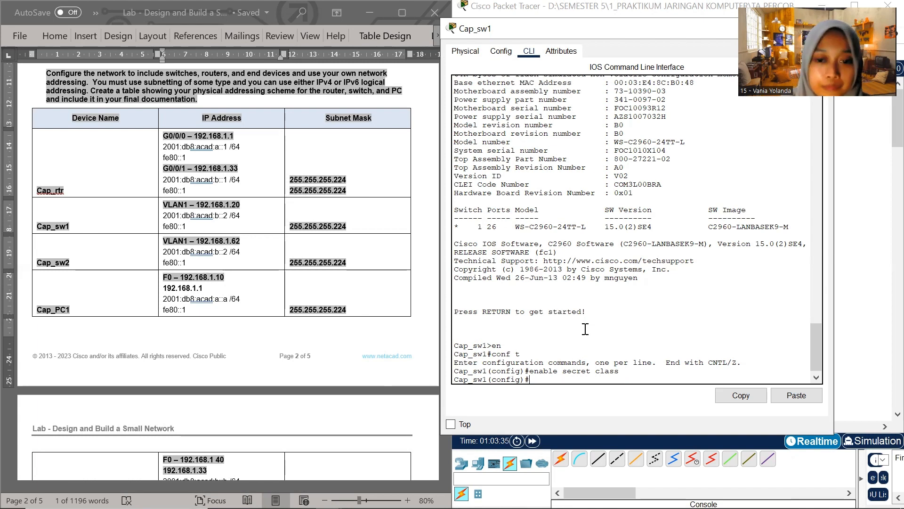
Configure line console 0 on Cap_sw1 with the console password and login, and exit line configuration
type("lin")
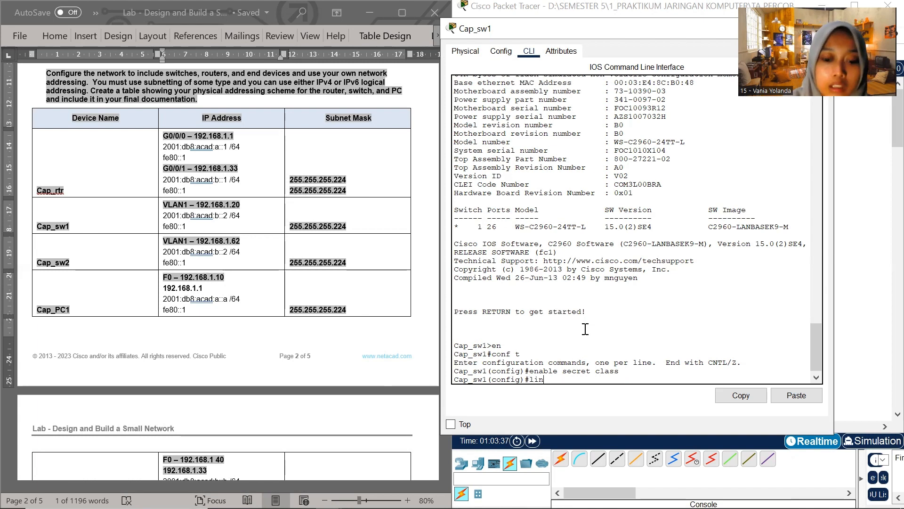
type("e con")
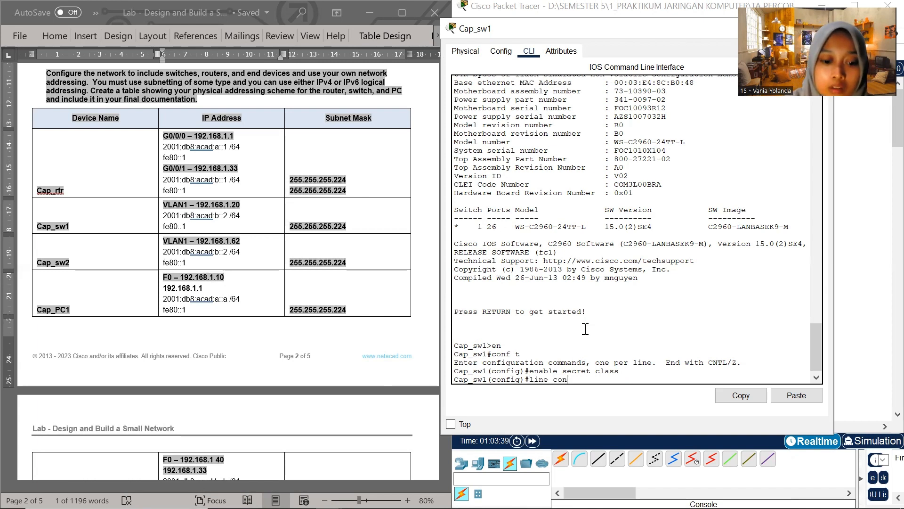
type("sole 0")
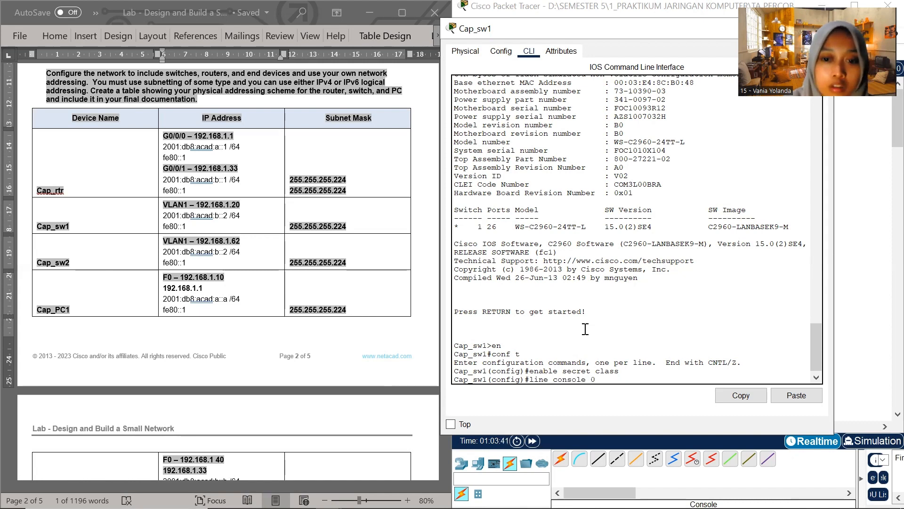
key("Return")
type("password cisco")
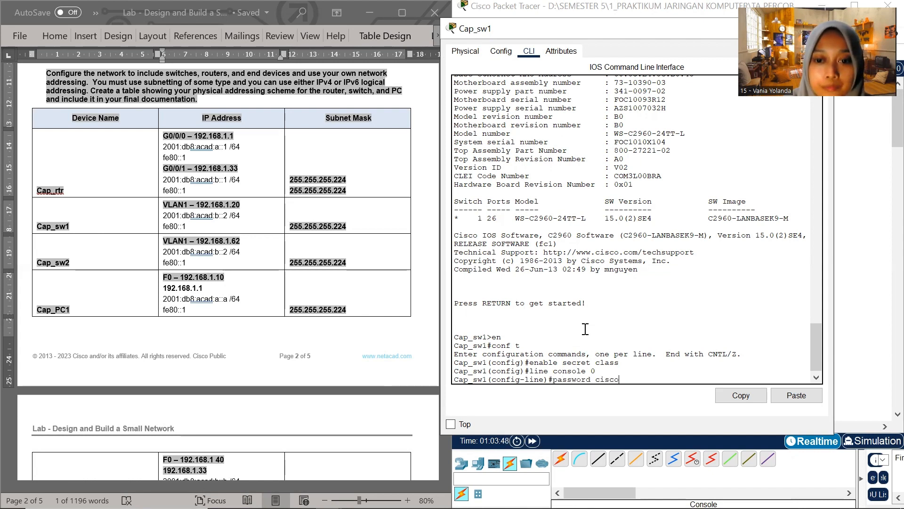
key("Return")
type("login")
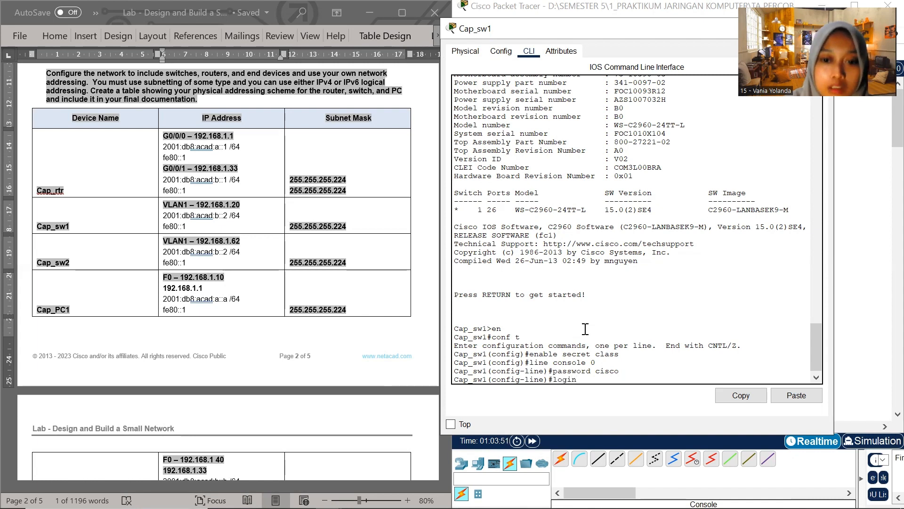
key("Return")
type("exit")
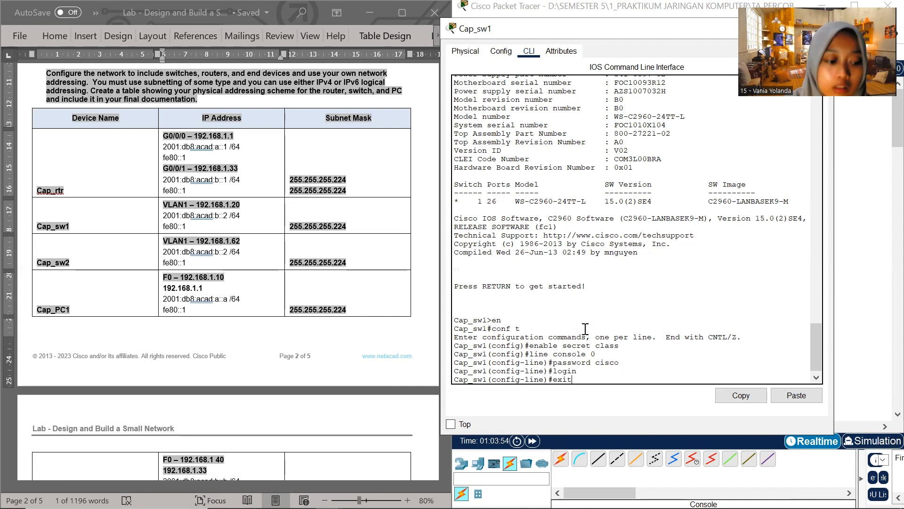
key("Return")
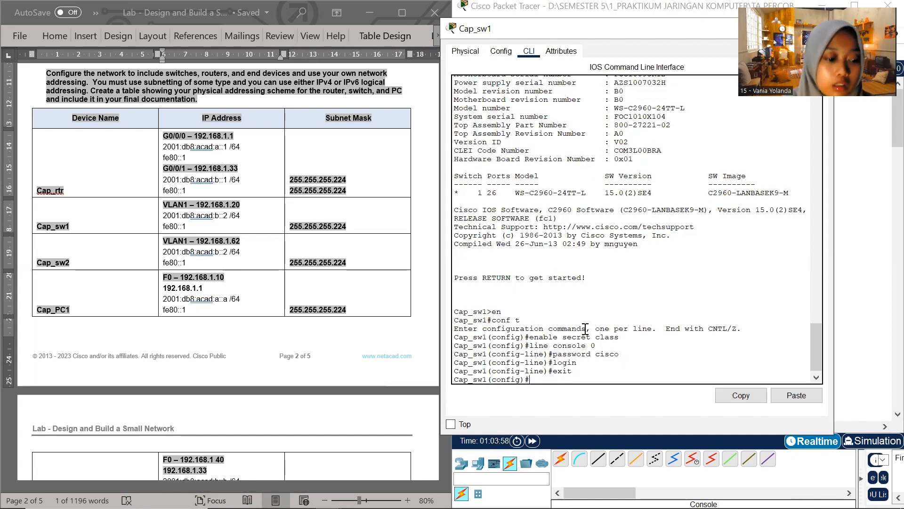
Configure lines vty 0 4 on Cap_sw1 with the remote-access password and login, and exit line configuration
type("li")
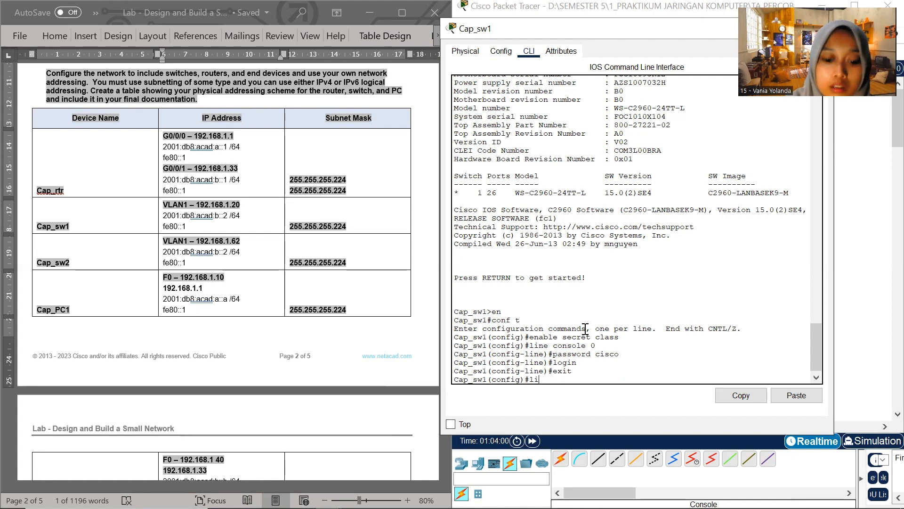
type("ne v")
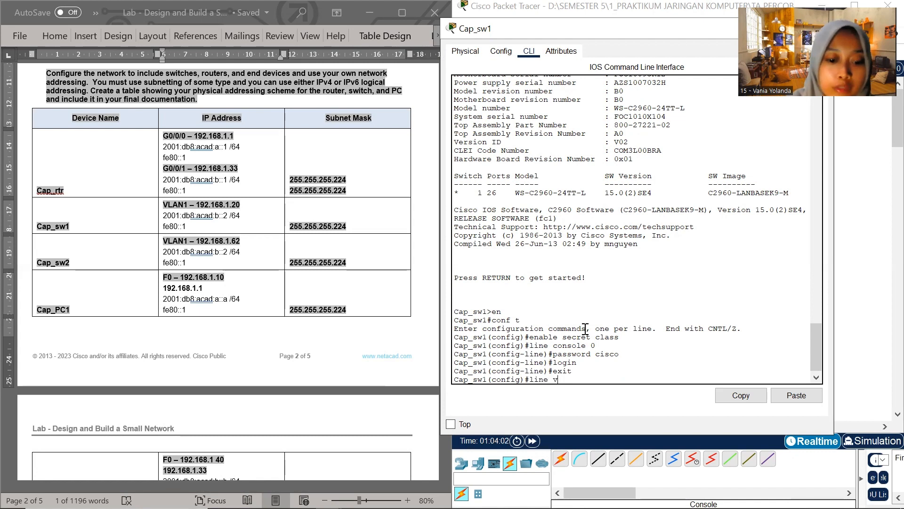
type("ty 0 4")
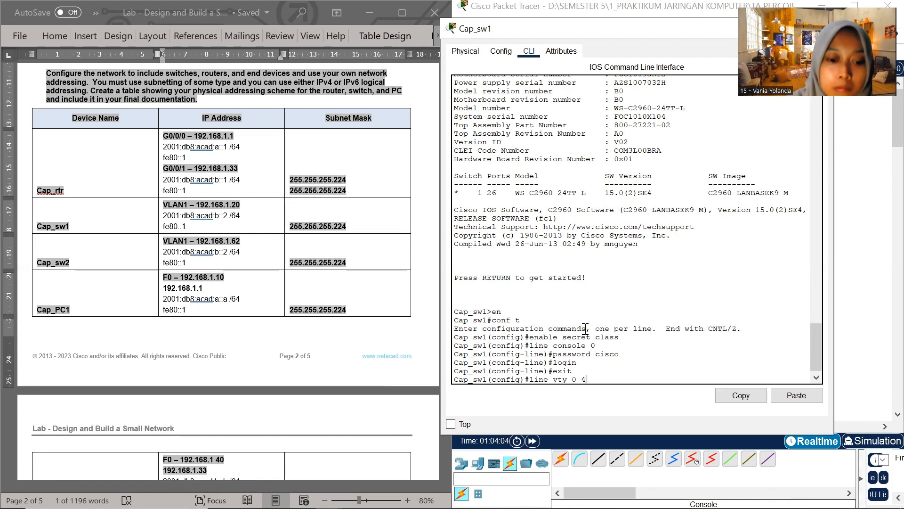
key("Return")
type("pass")
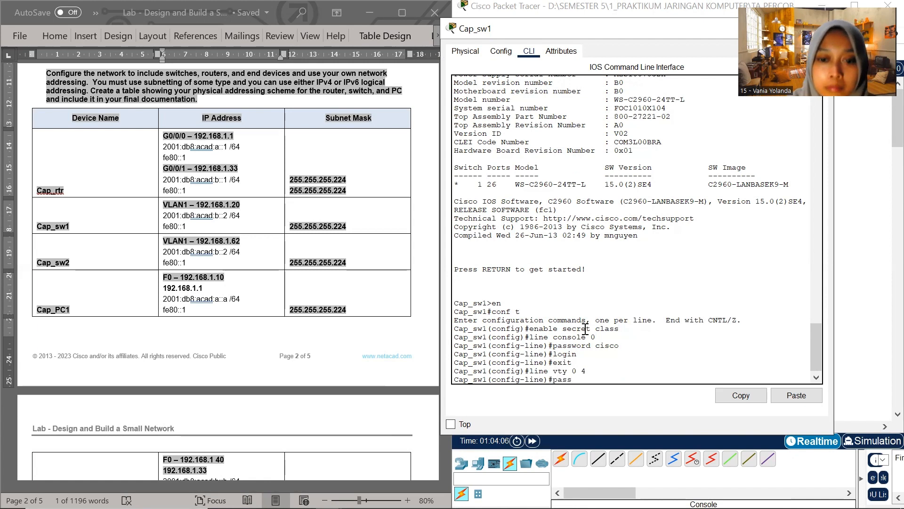
type("word")
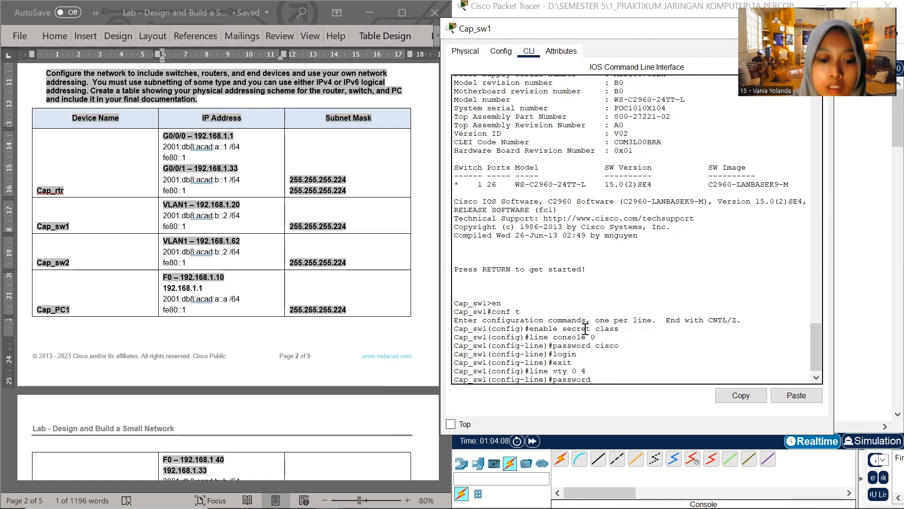
type(" ciscp")
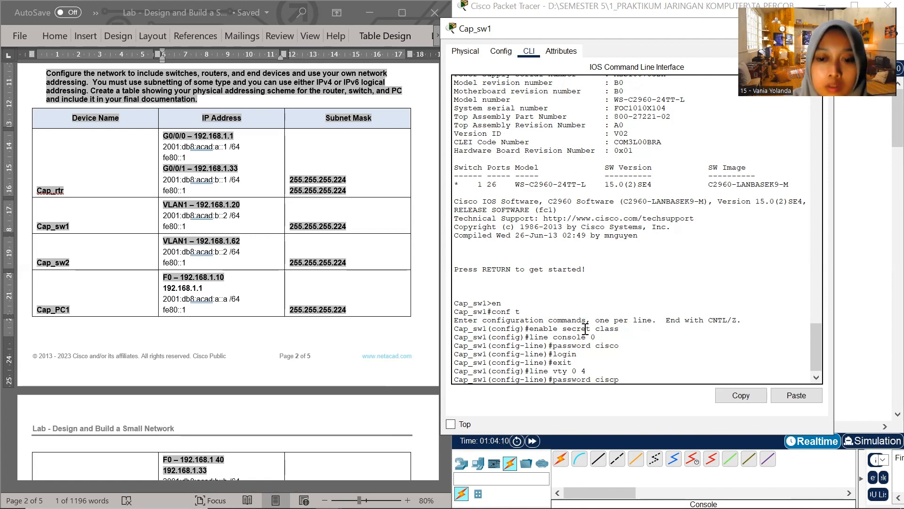
key("BackSpace")
type("o")
key("Return")
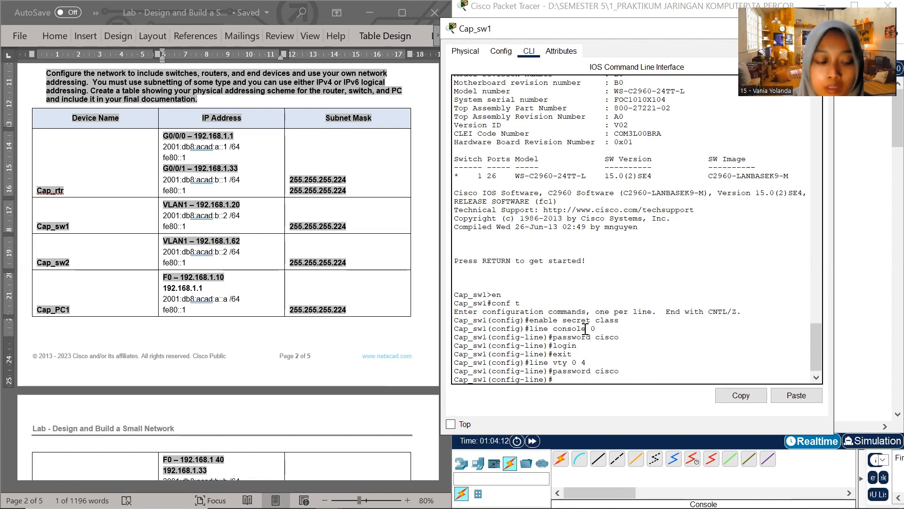
type("login")
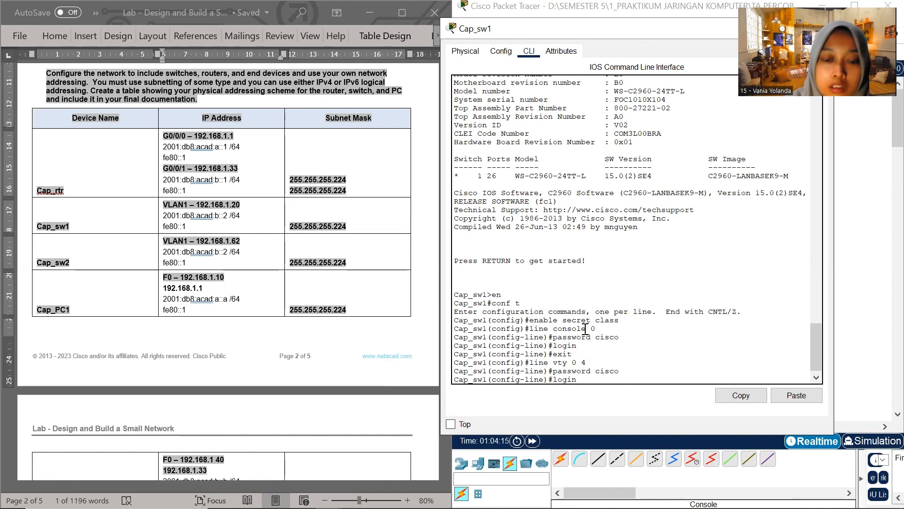
key("Return")
type("exit")
key("Return")
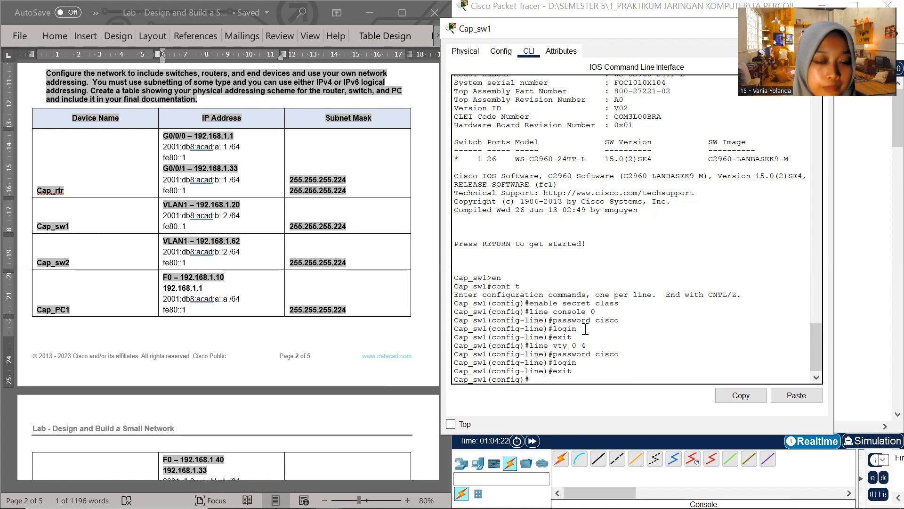
Enable encryption of the plaintext passwords on Cap_sw1 with the service password-encryption command
type("sew")
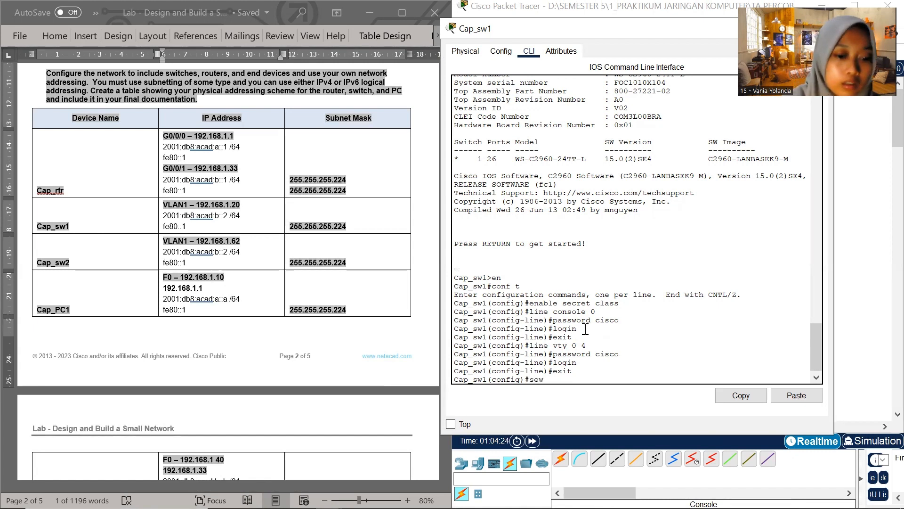
key("BackSpace")
type("rvice password ")
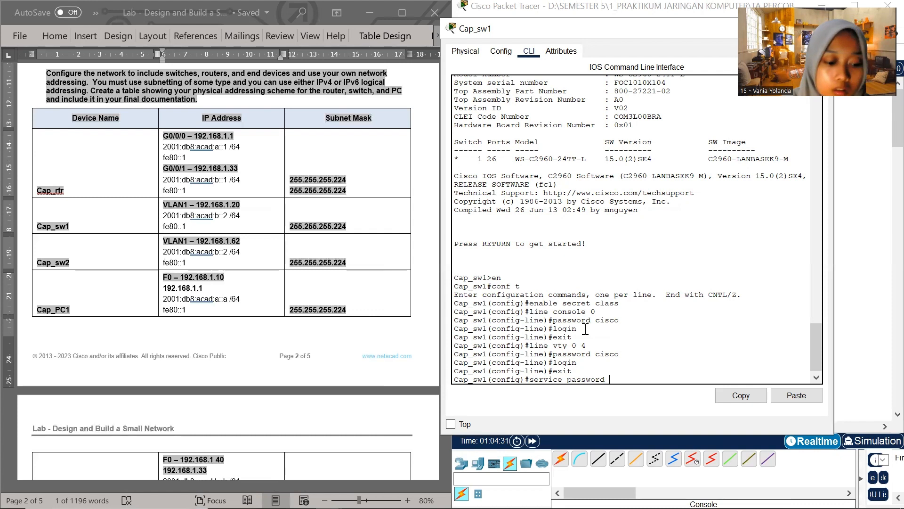
type("encr")
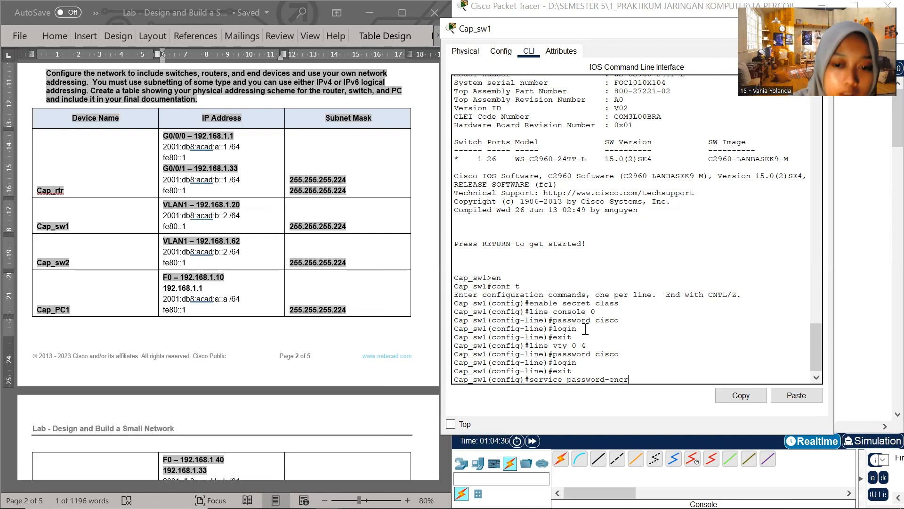
key("BackSpace")
key("BackSpace")
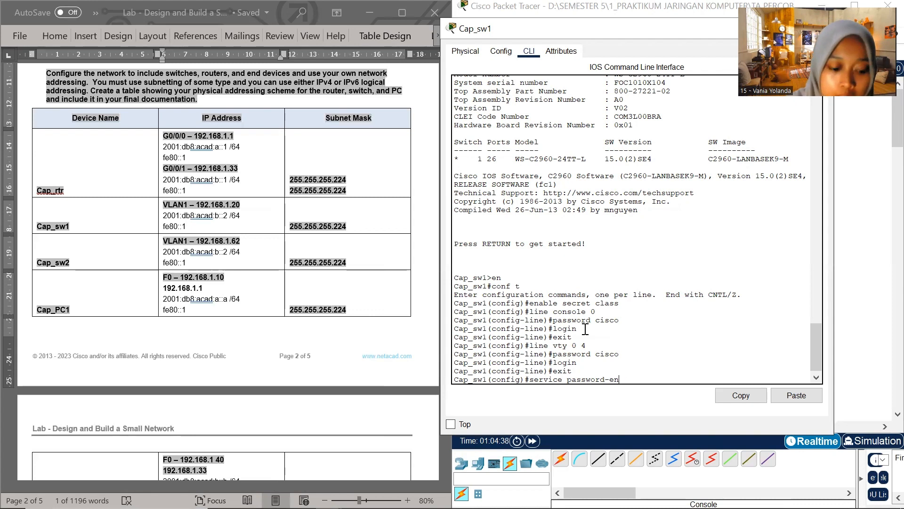
type("cr")
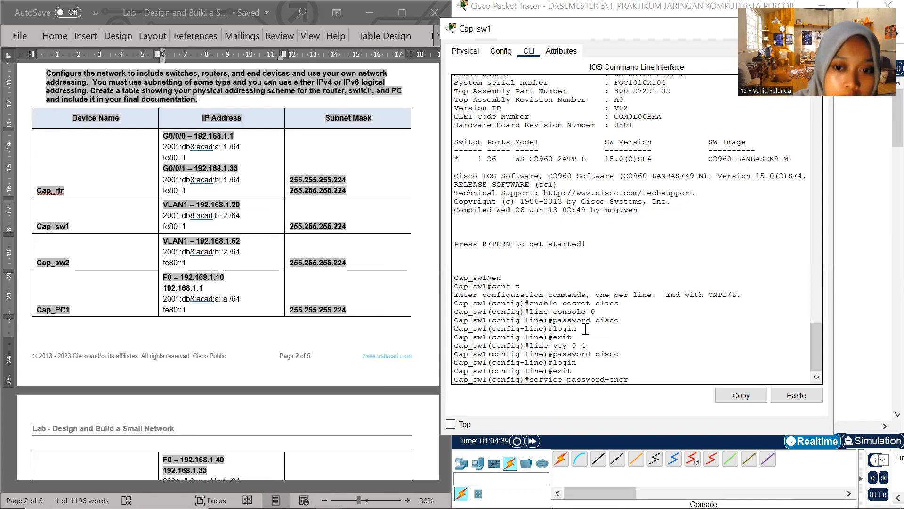
type("yptio")
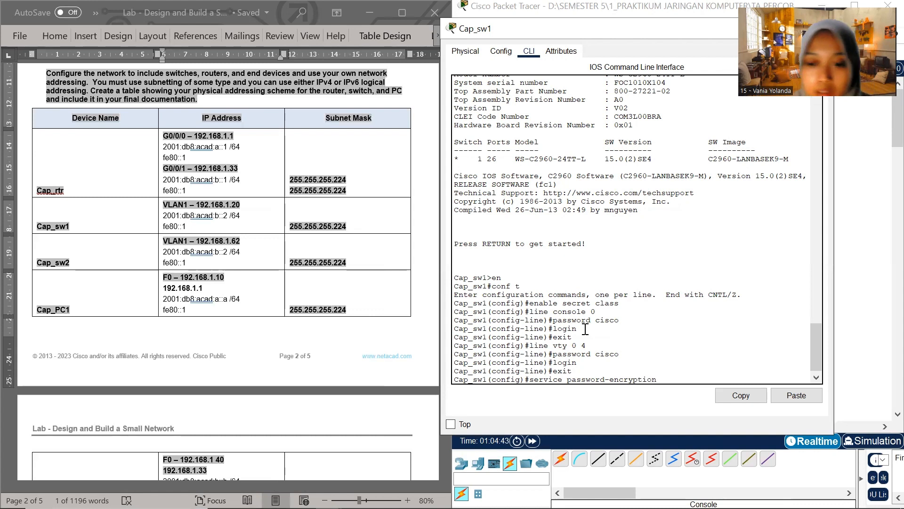
type("n")
key("Return")
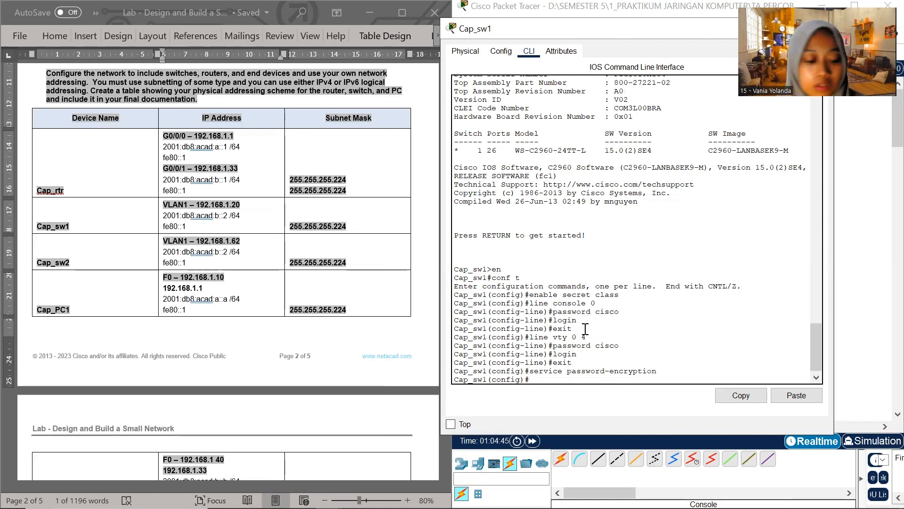
Set the message-of-the-day banner on Cap_sw1 to "Authorized user only", using % as the delimiter
type("b")
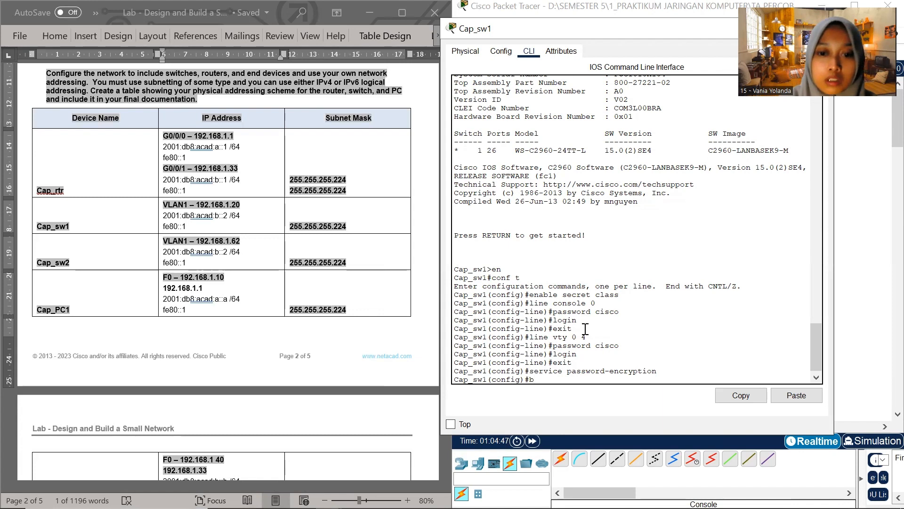
type("an")
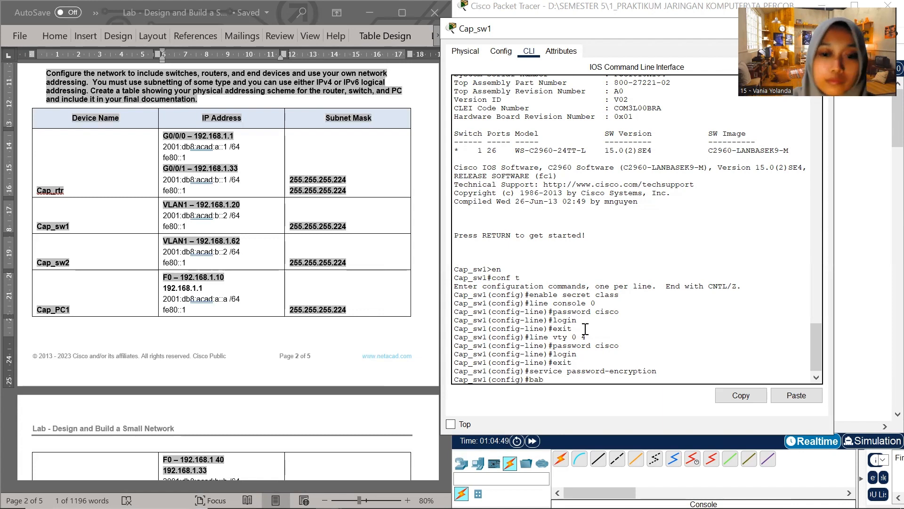
type("ner motd")
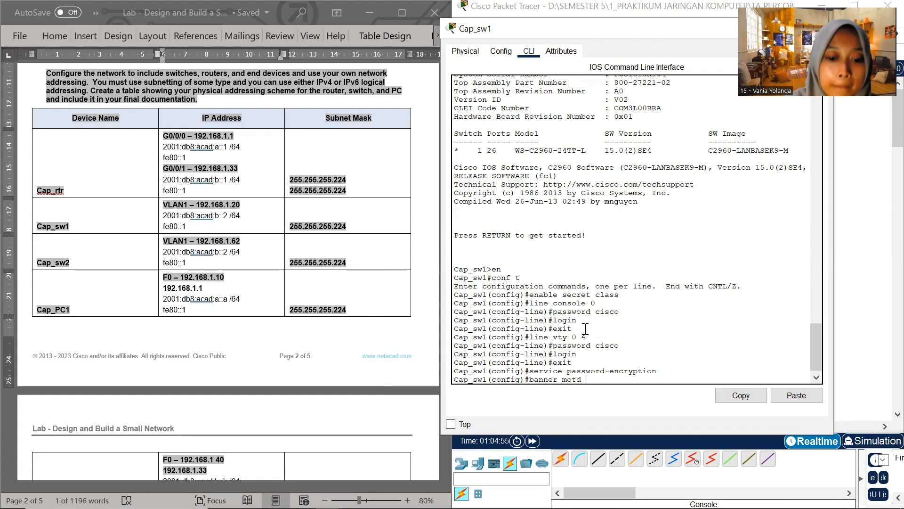
type(" %A")
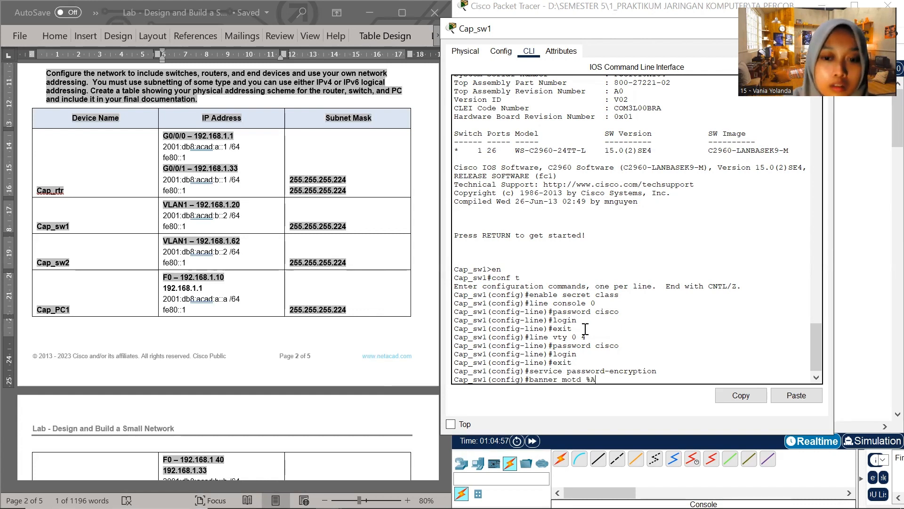
type("utho")
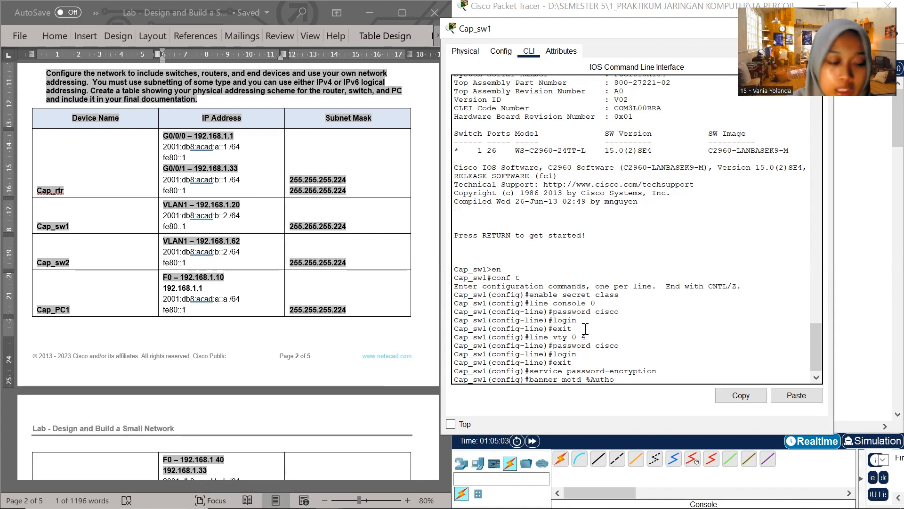
type("rized u")
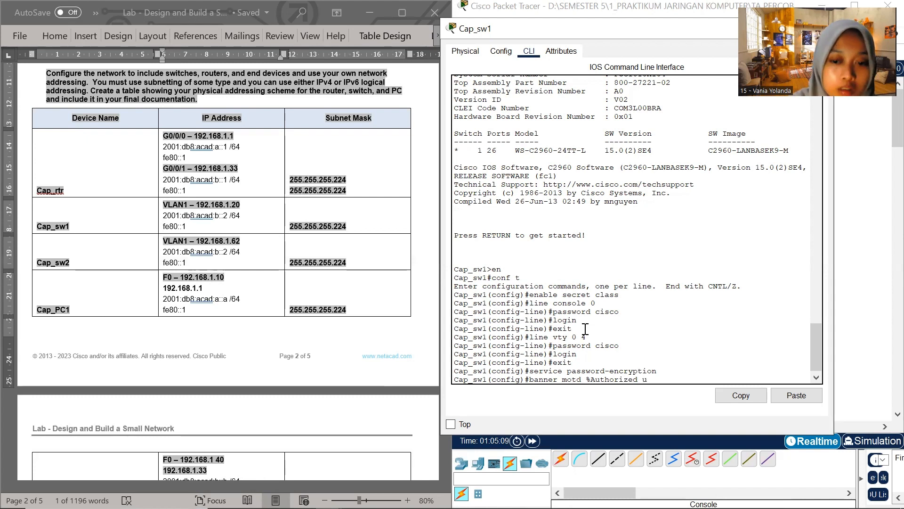
type("ser")
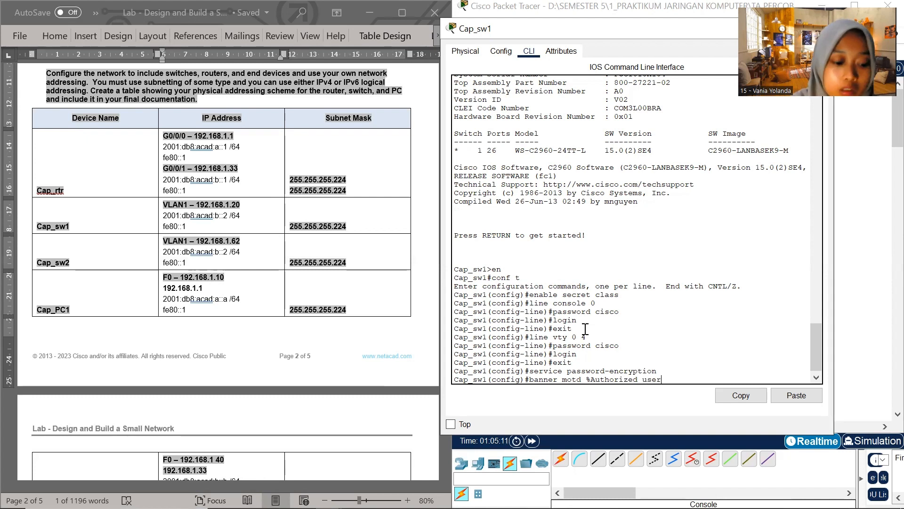
type(" only")
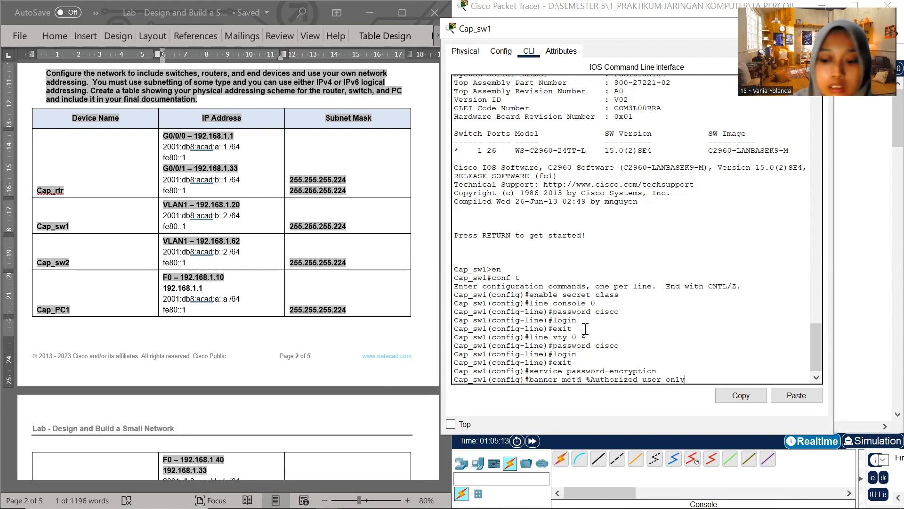
type("%")
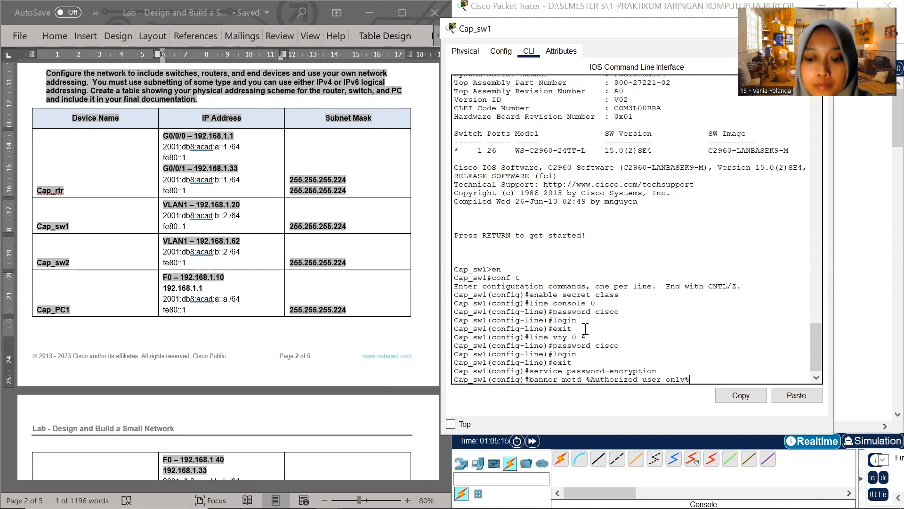
key("Return")
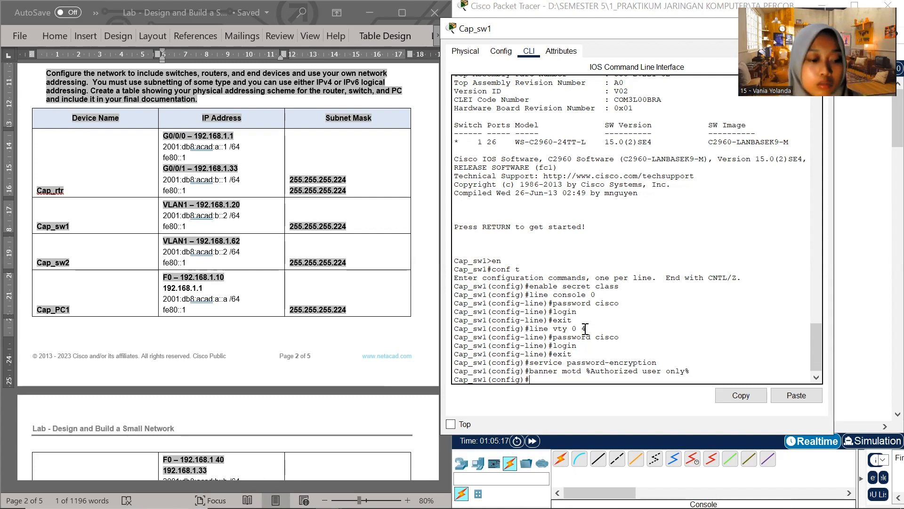
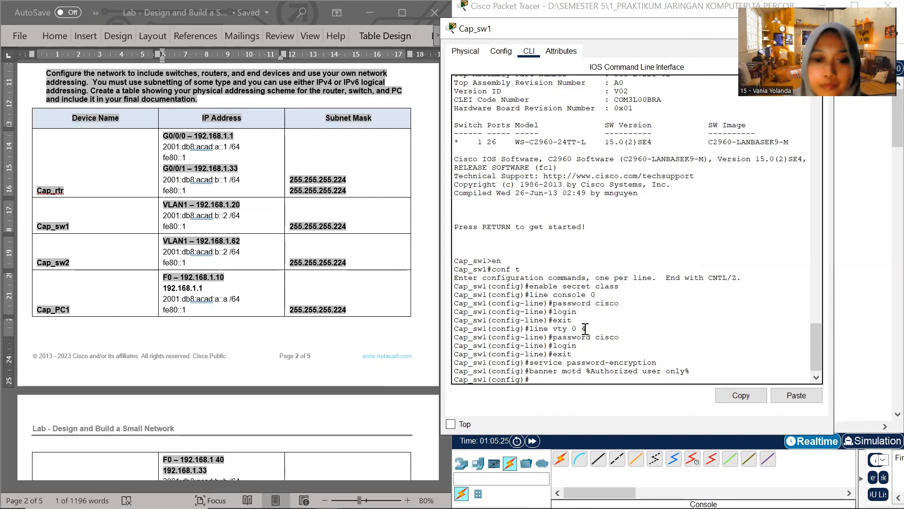
Enter interface configuration mode for VLAN 1 on Cap_sw1
type("inter")
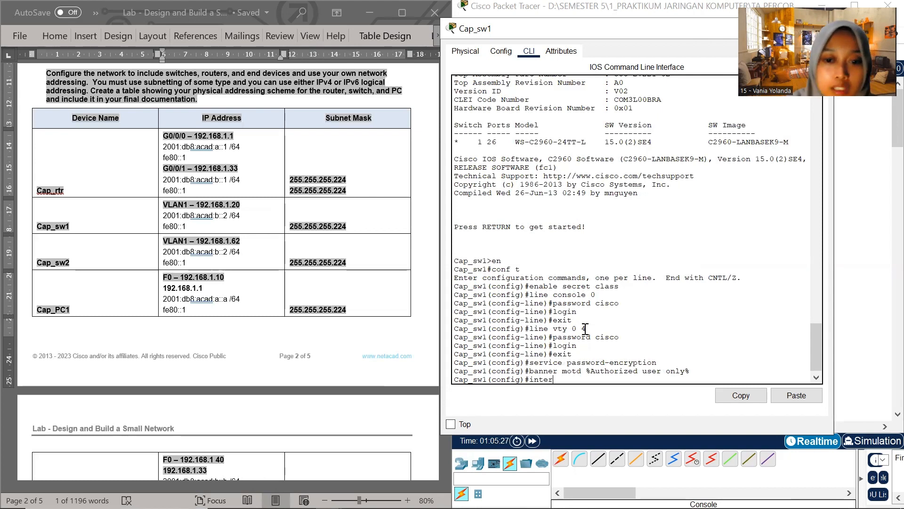
type("face")
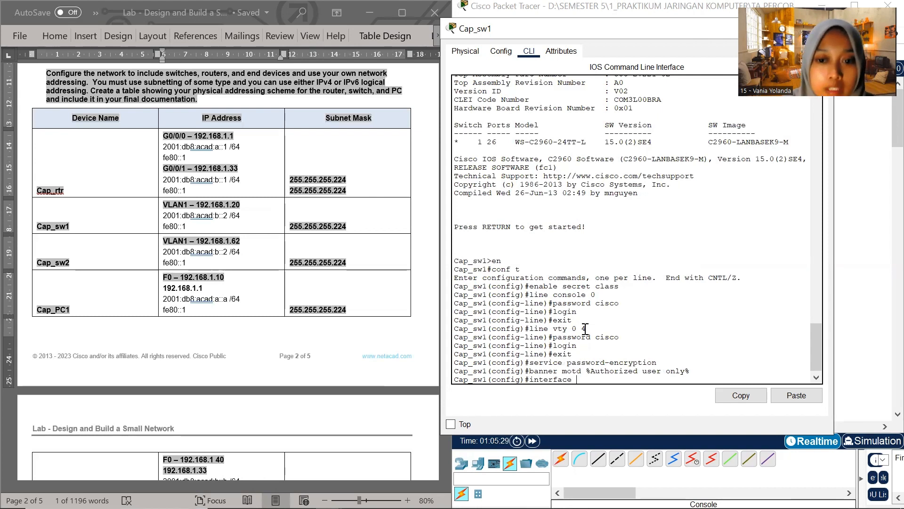
type(" vlan 1")
key("Return")
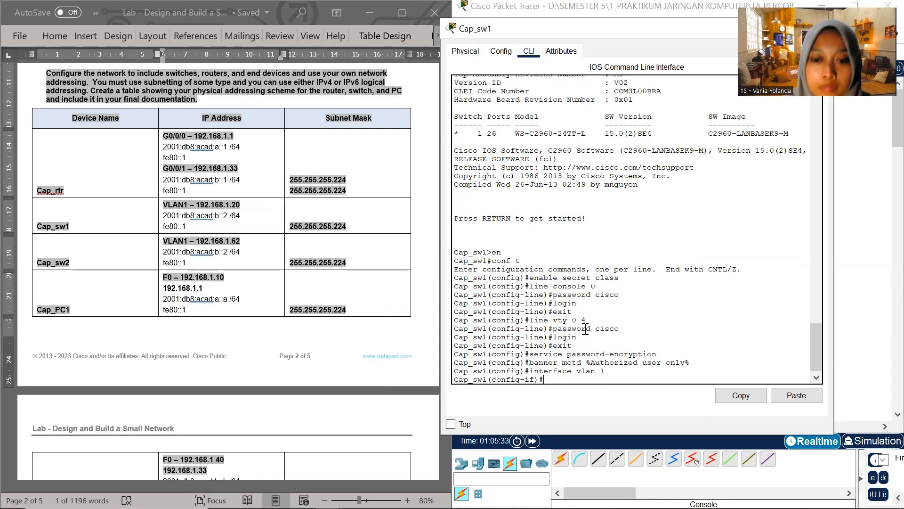
Start the ip address command for VLAN 1 with 192.168.1.20, copied from Cap_sw1's row in the Word addressing table
type("ip address")
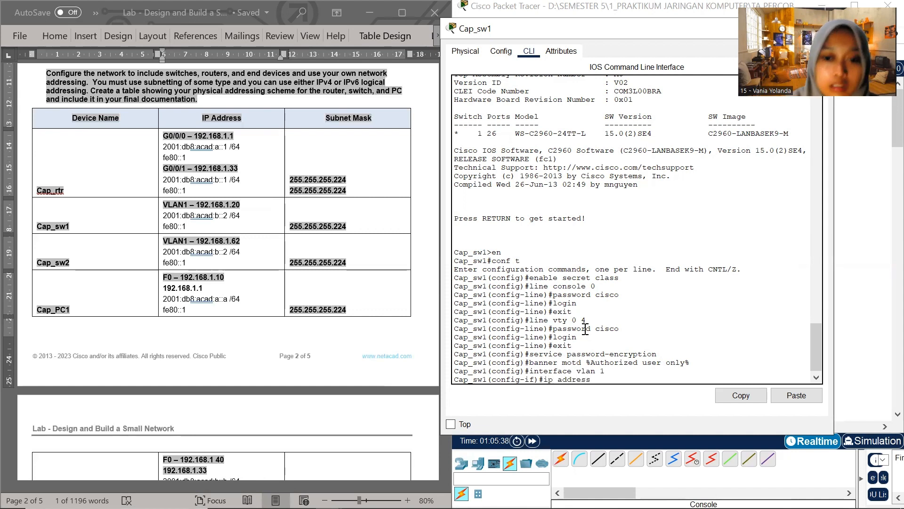
type(" 192")
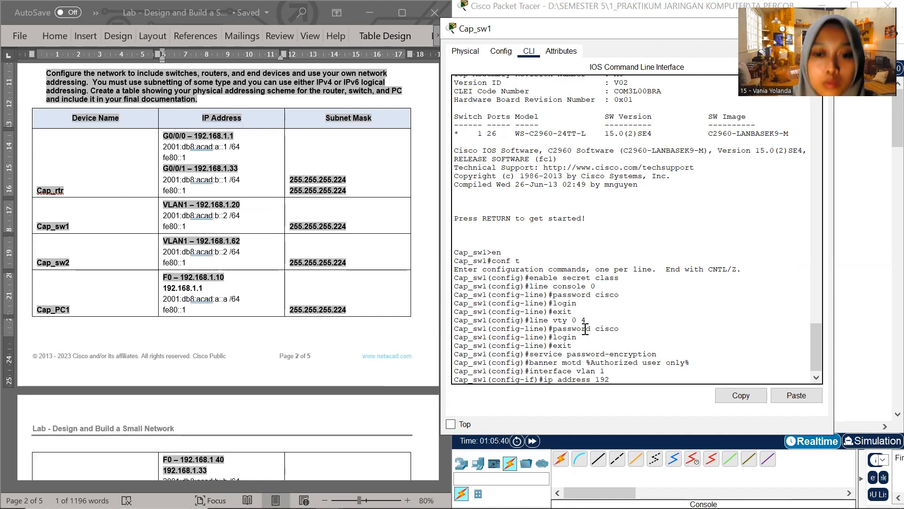
left_click(209, 211)
left_click_drag(199, 205, 239, 201)
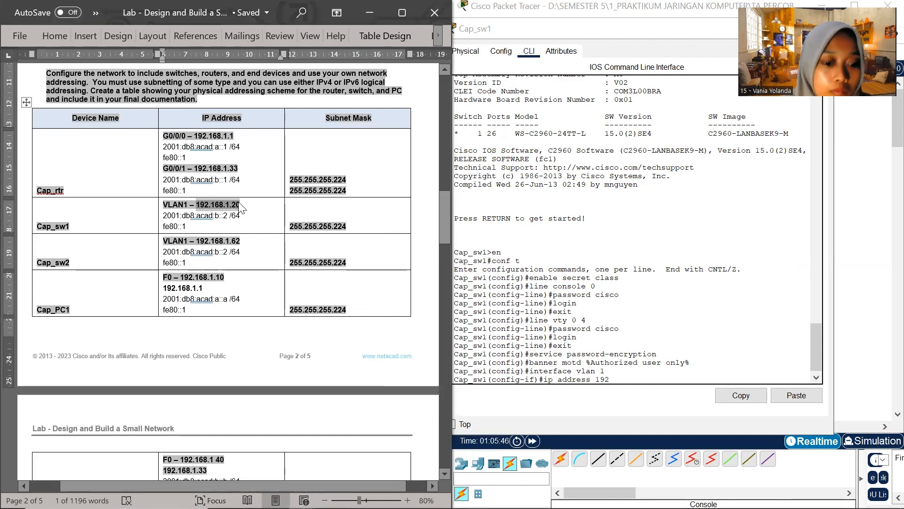
left_click(619, 380)
key("BackSpace")
key("BackSpace")
key("BackSpace")
right_click(597, 380)
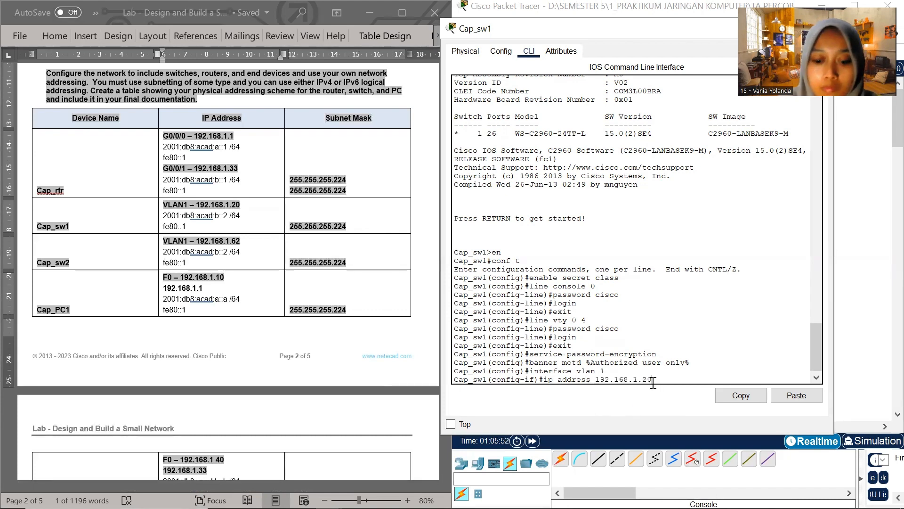
Complete the IPv4 address command with subnet mask 255.255.255.224 and run it
type("255.255.2")
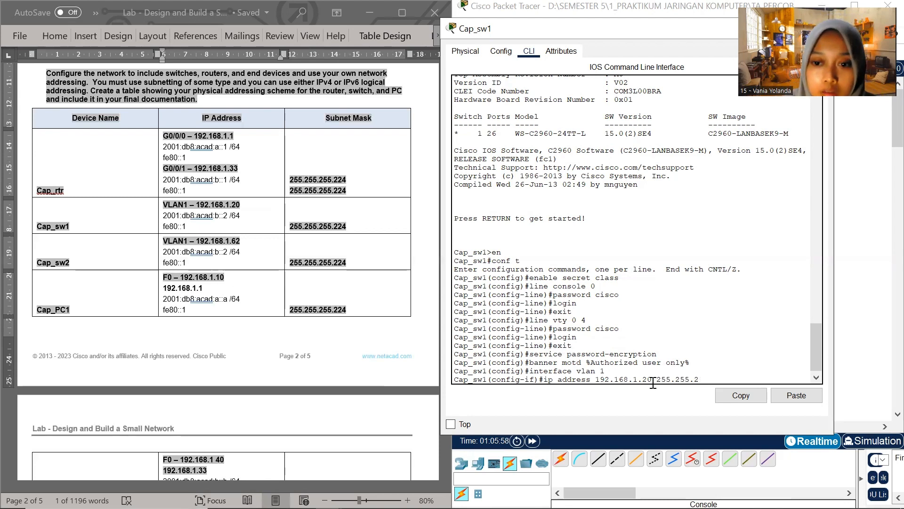
type("55.224")
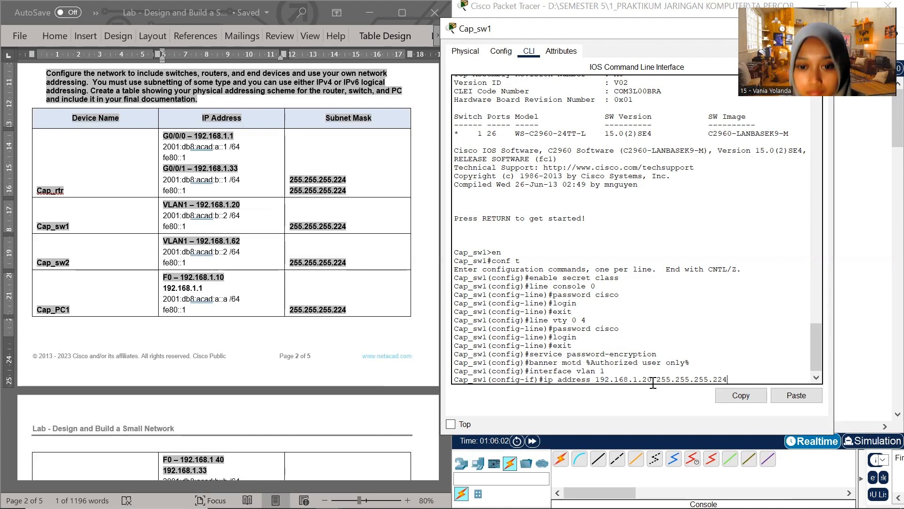
key("Return")
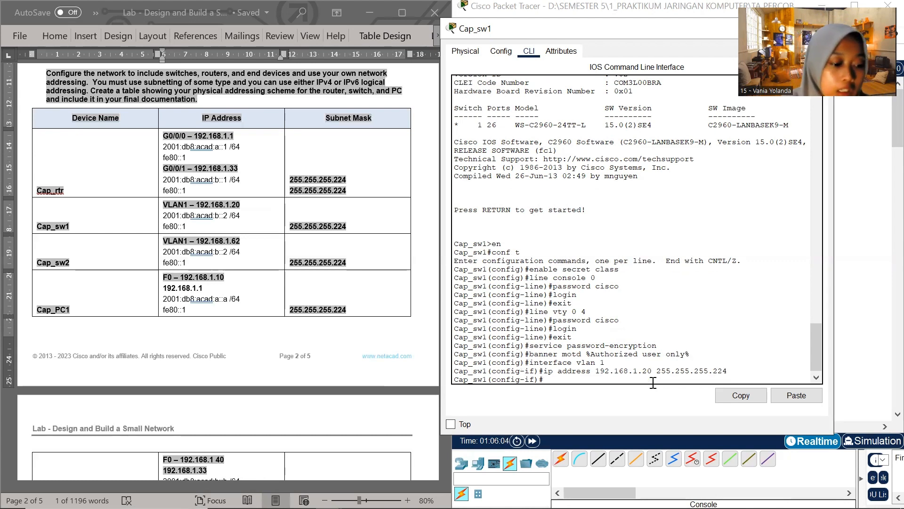
Assign IPv6 address 2001:db8:acad:b::2/64 to VLAN 1, copying it from Cap_sw1's row in the Word addressing table
type("ip")
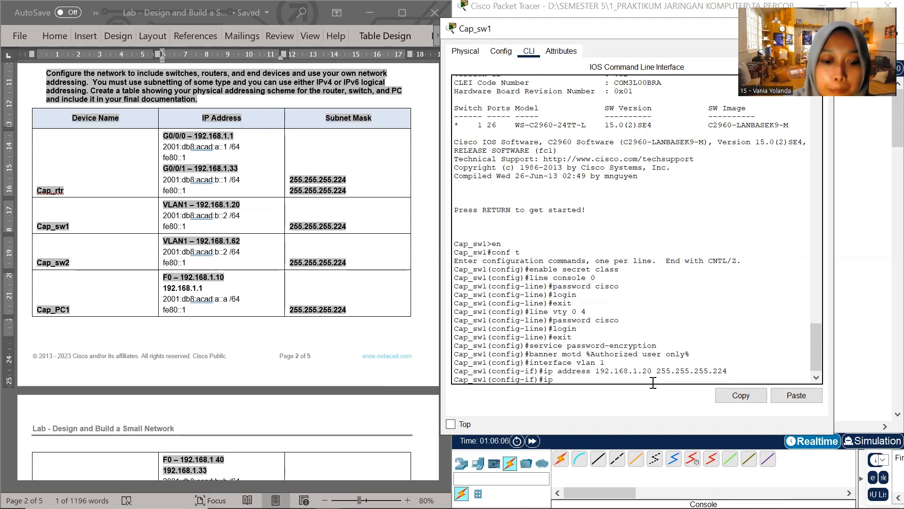
type("v")
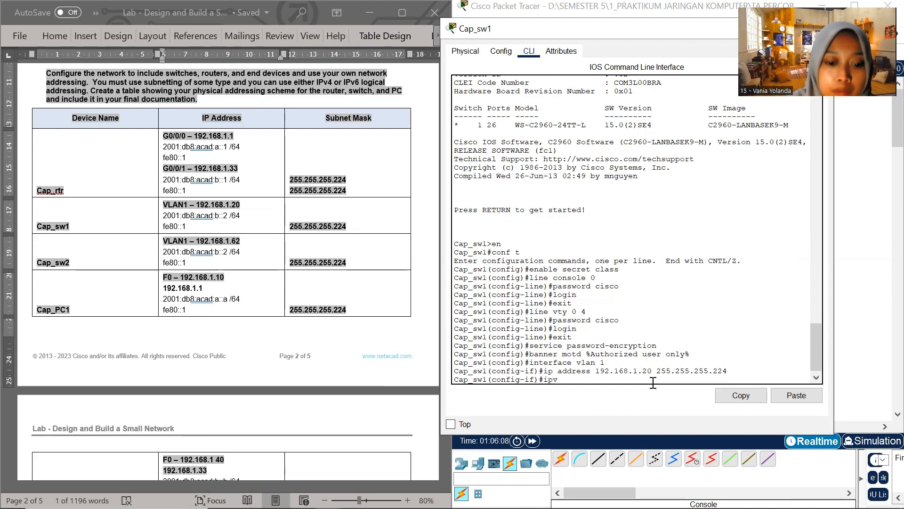
type("6 address")
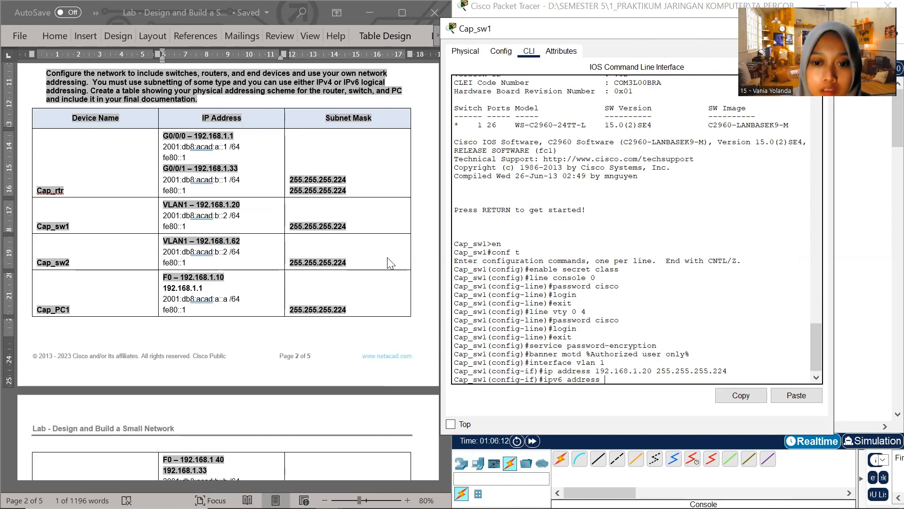
left_click(204, 217)
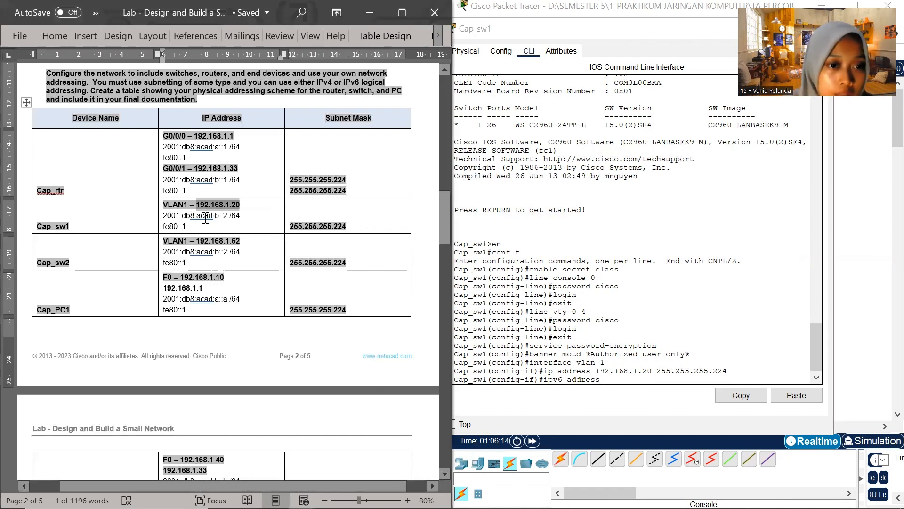
left_click_drag(163, 216, 239, 211)
key("ctrl+c")
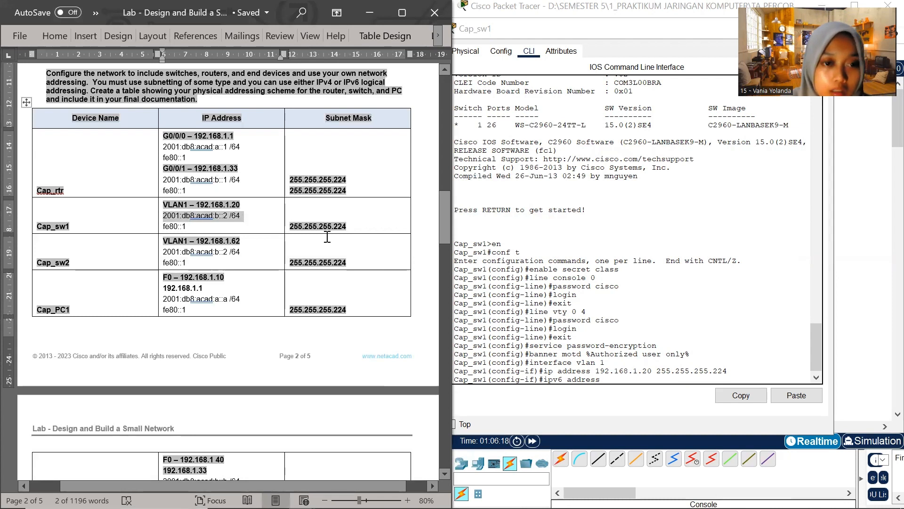
left_click(605, 381)
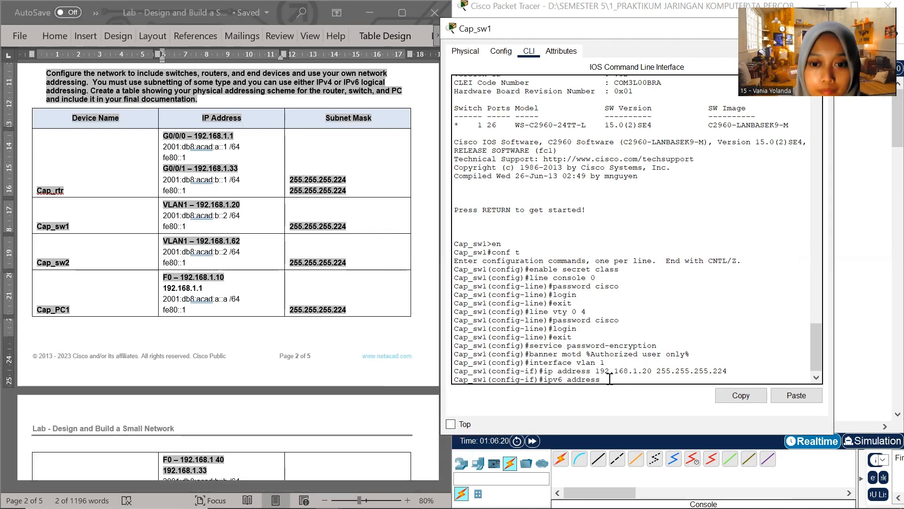
right_click(608, 380)
left_click(639, 405)
key("BackSpace")
key("Return")
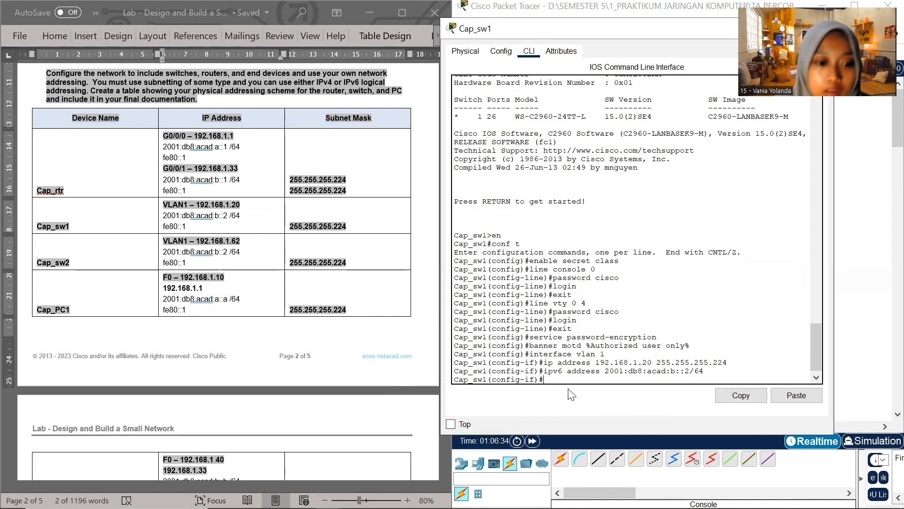
Assign fe80::1 as VLAN 1's IPv6 link-local address, copying it from Cap_sw1's row in the Word addressing table
type("ipv")
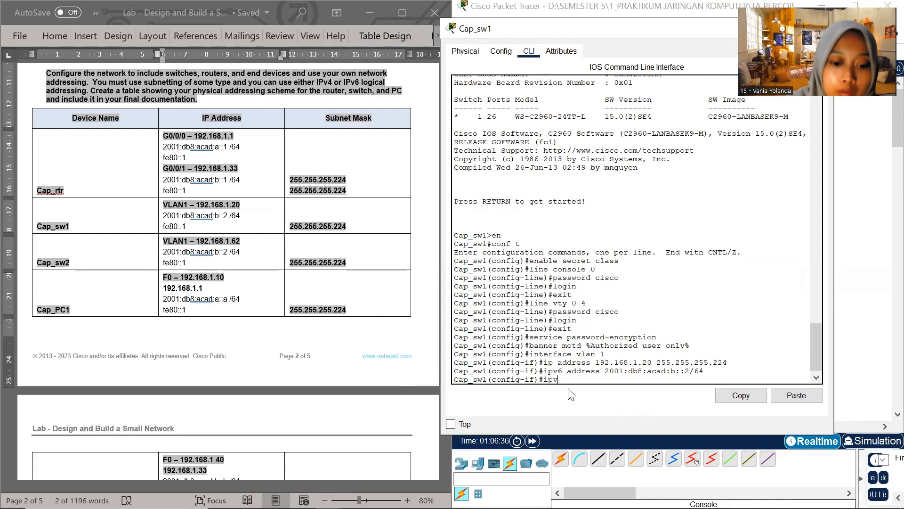
type("6 address")
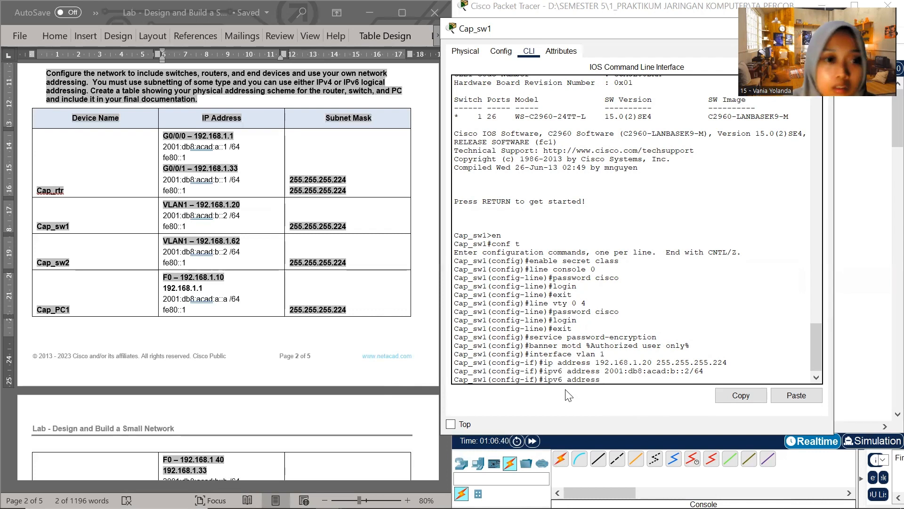
left_click(191, 230)
left_click_drag(191, 230, 163, 227)
key("ctrl+c")
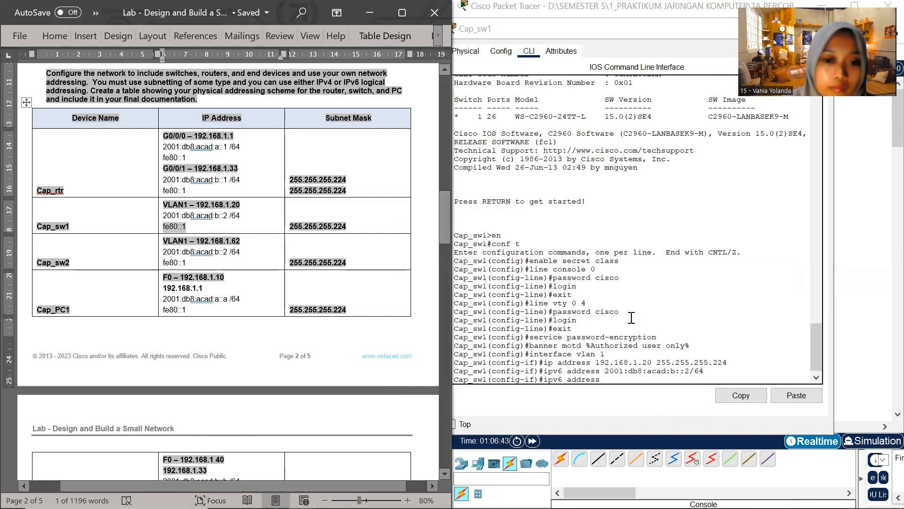
left_click(612, 382)
right_click(611, 380)
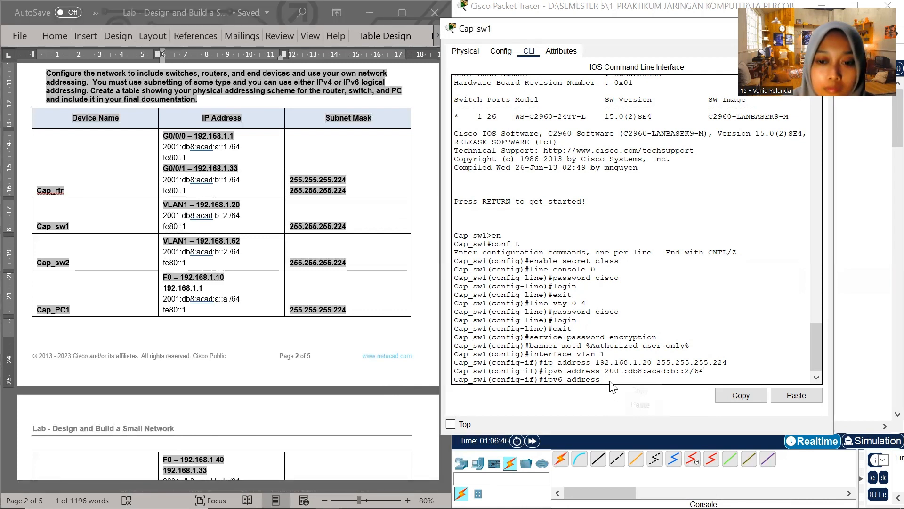
left_click(632, 411)
type("link-")
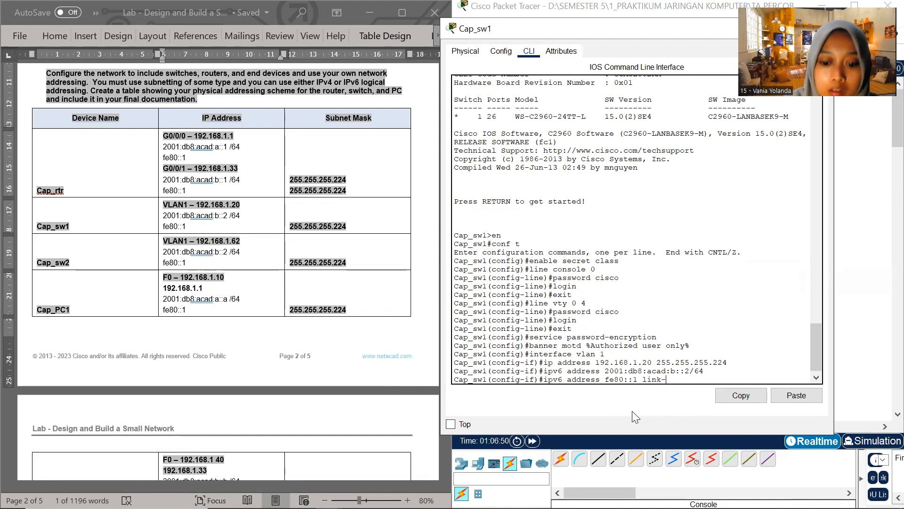
type("local")
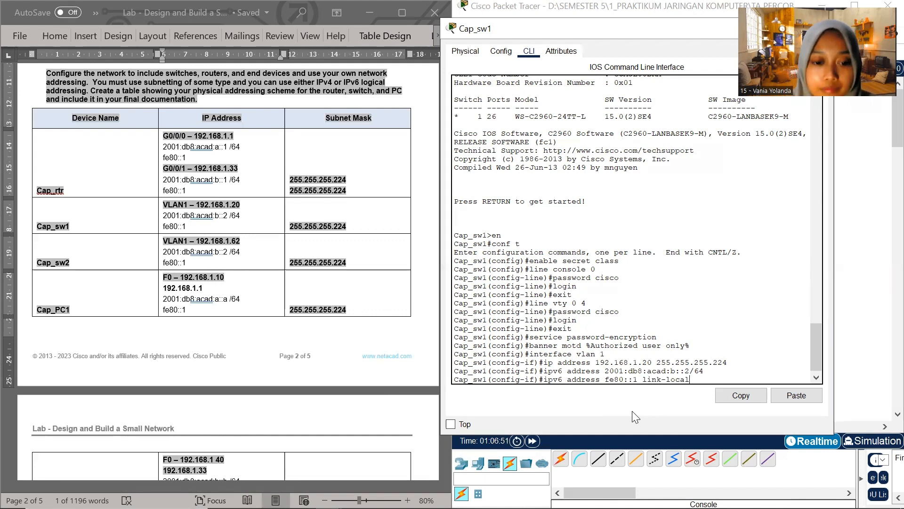
key("Return")
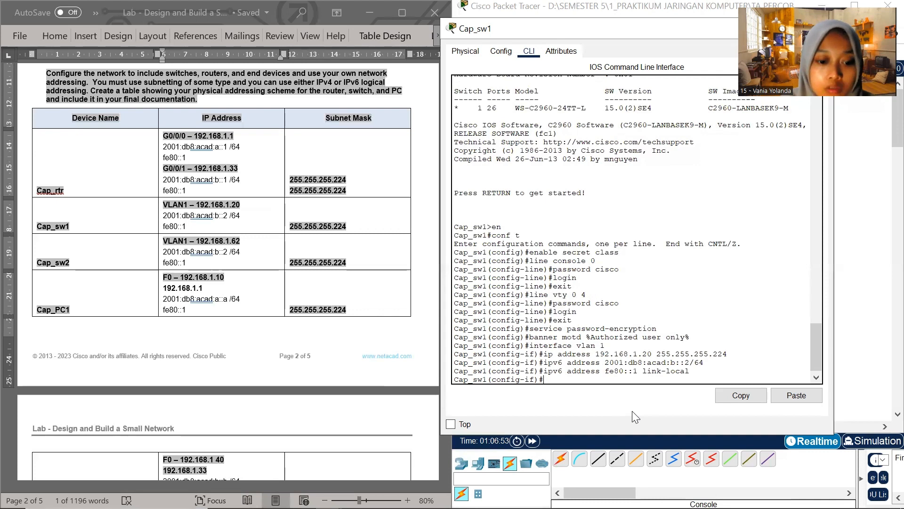
Enable the VLAN 1 interface with the no shutdown command
type("no shutdown")
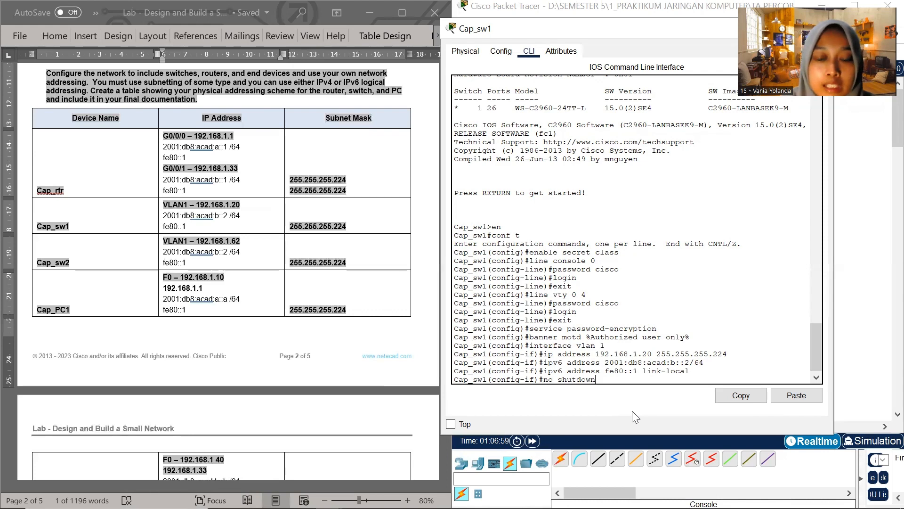
key("Return")
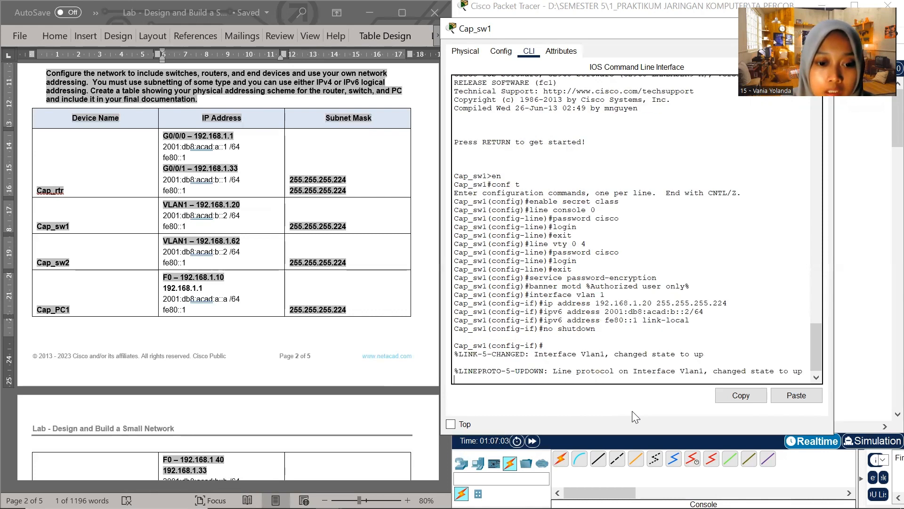
Set the default gateway of Cap_sw1 to 192.168.1.1 with the ip default-gateway command
type("ip")
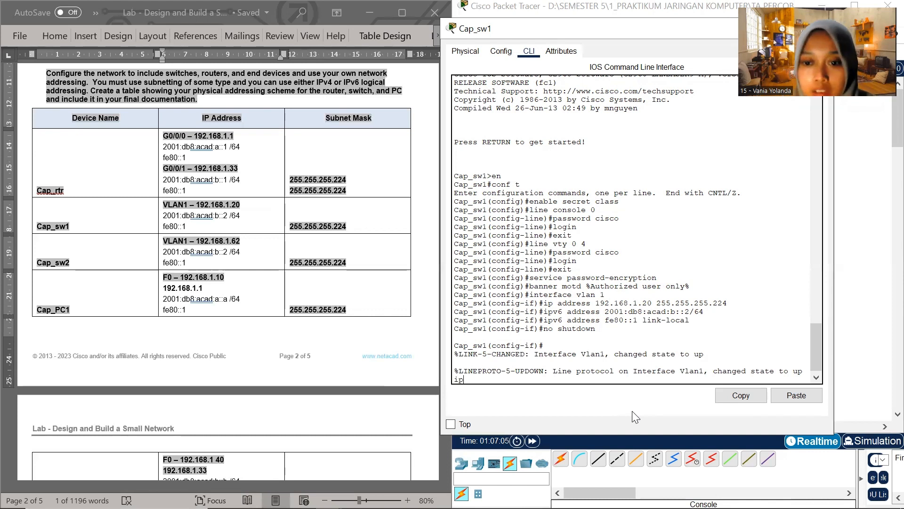
key("Return")
type("ip")
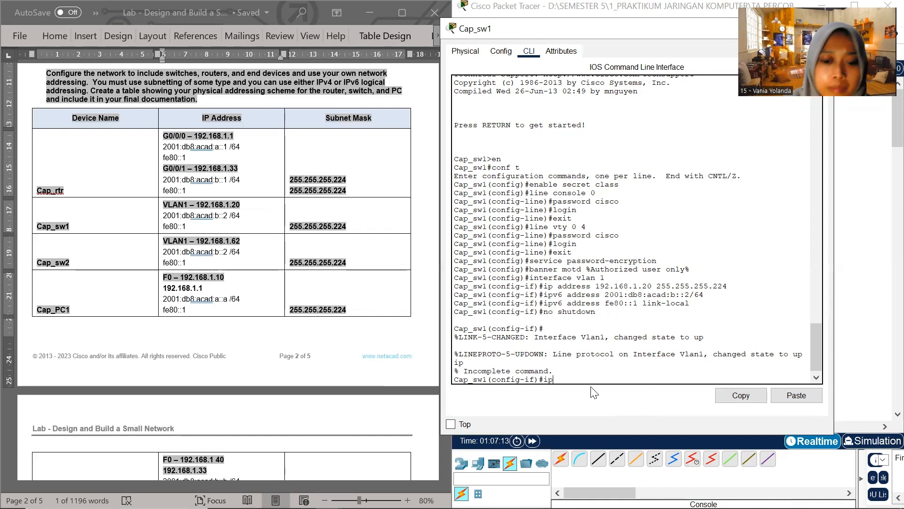
type("defa")
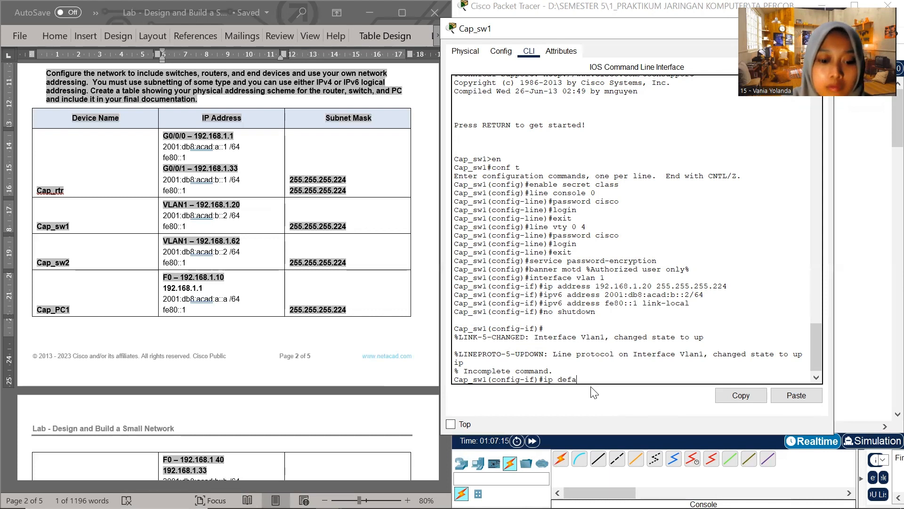
type("ault-get")
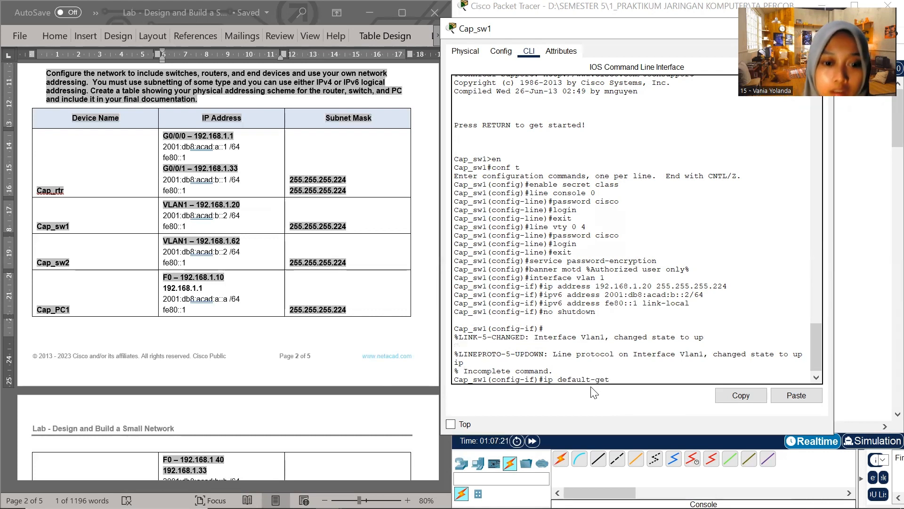
key("BackSpace")
key("BackSpace")
type("at")
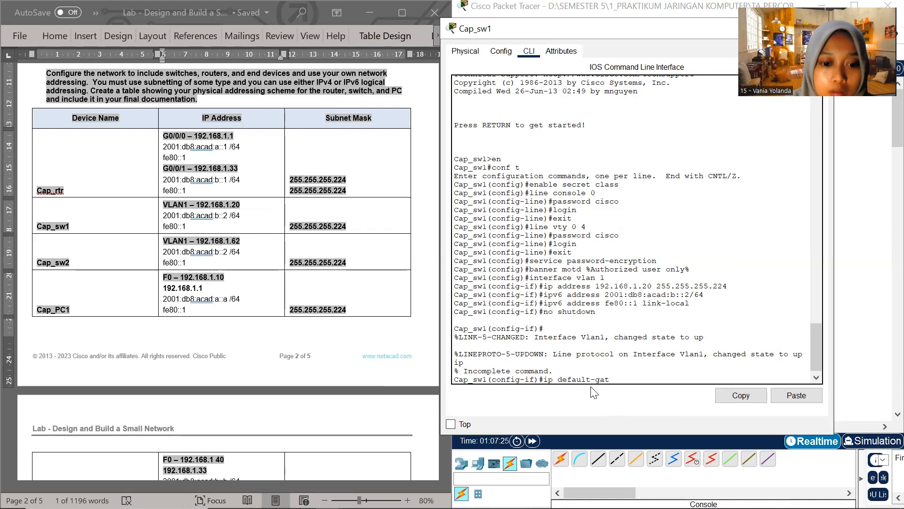
type("eway")
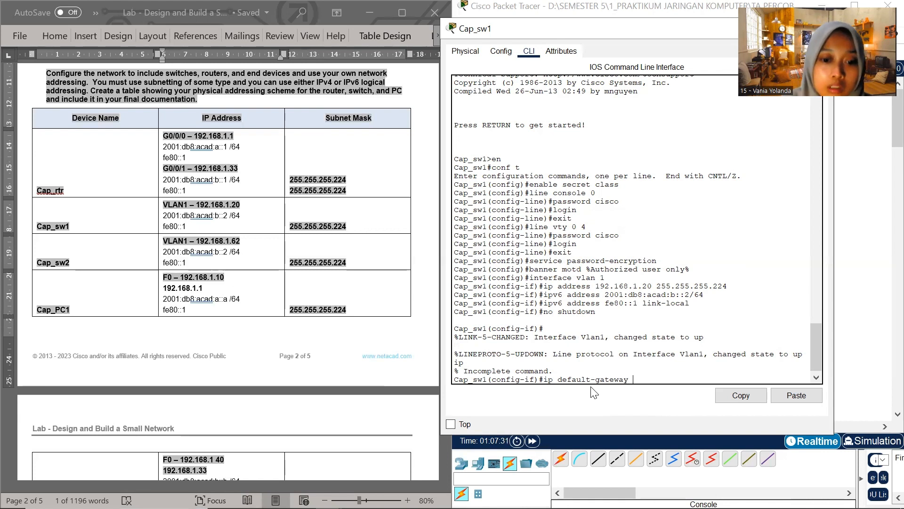
type(" 19")
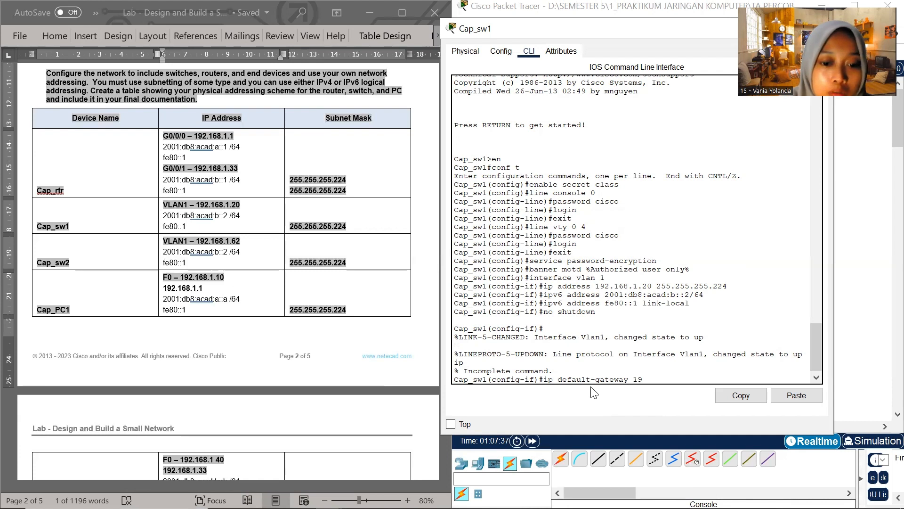
type("2.168.1")
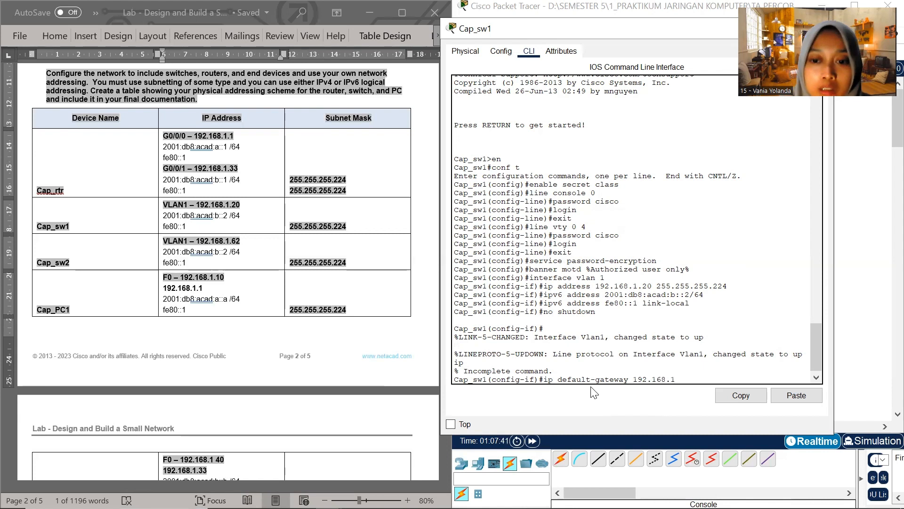
type(".1")
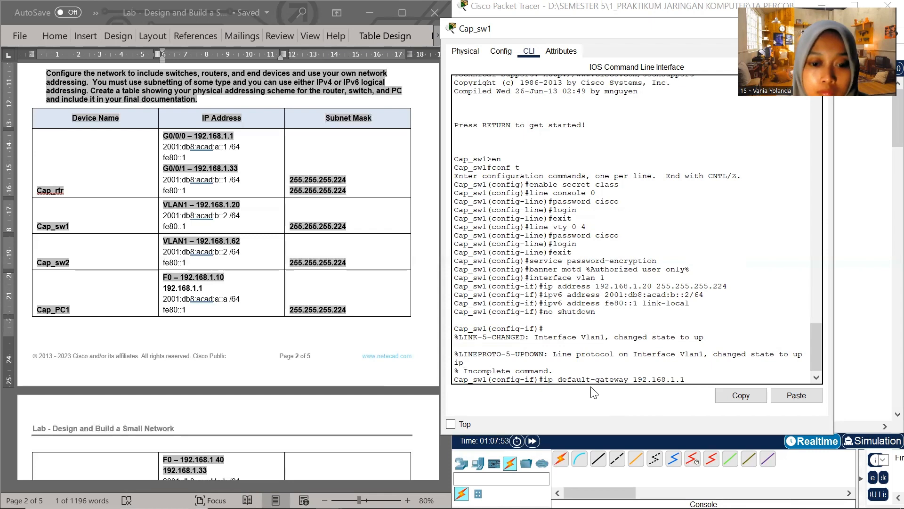
key("Return")
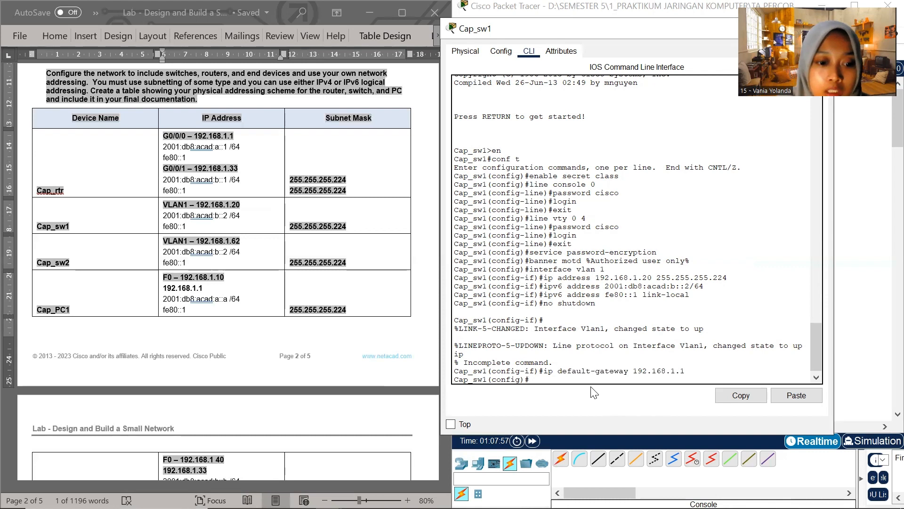
Disable DNS lookup on Cap_sw1 with the no ip domain-lookup command
type("no ip d")
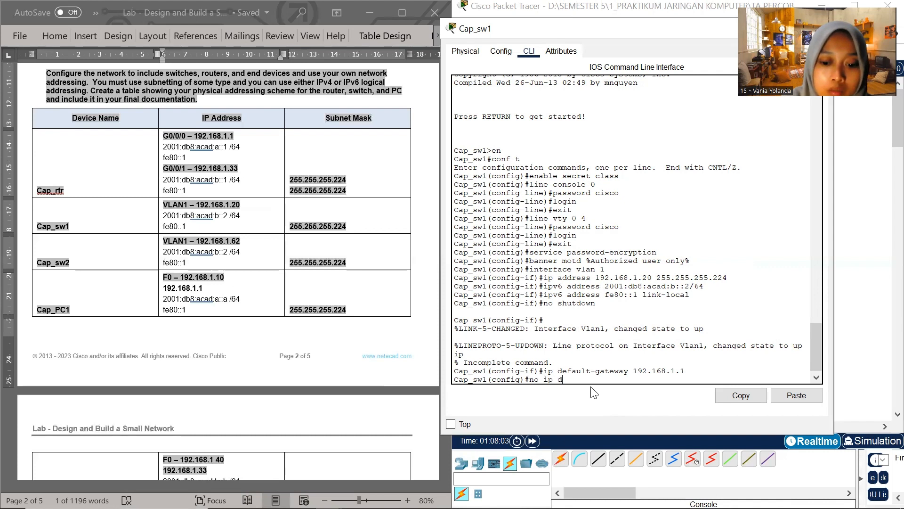
type("omain-lookup")
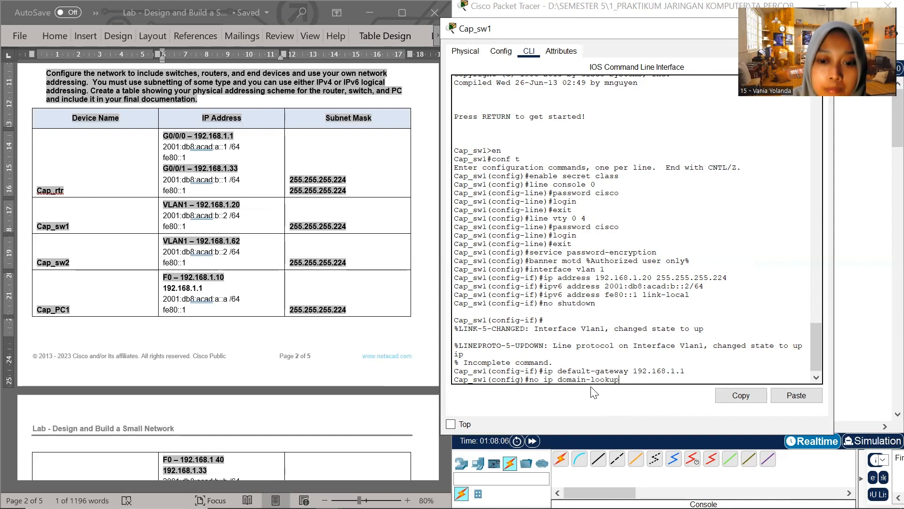
key("Return")
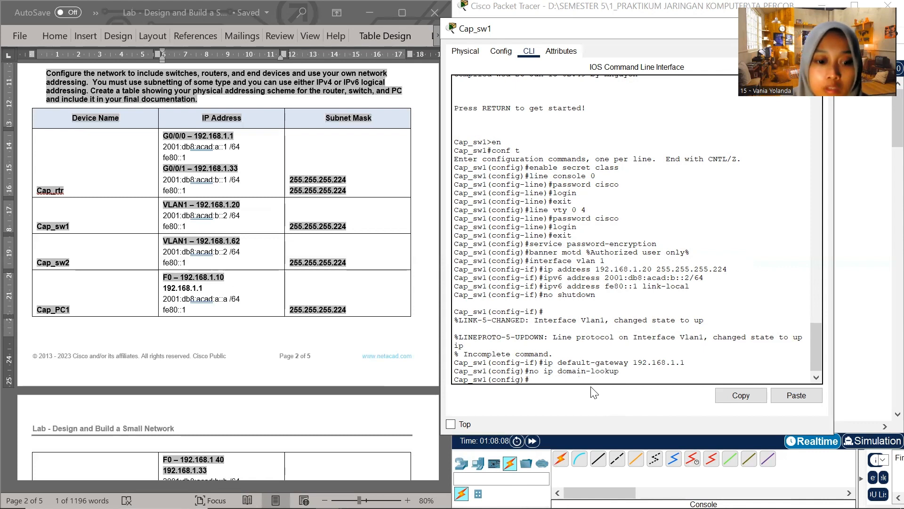
Exit configuration mode on Cap_sw1 and copy running-config to startup-config, accepting the default destination filename
type("e")
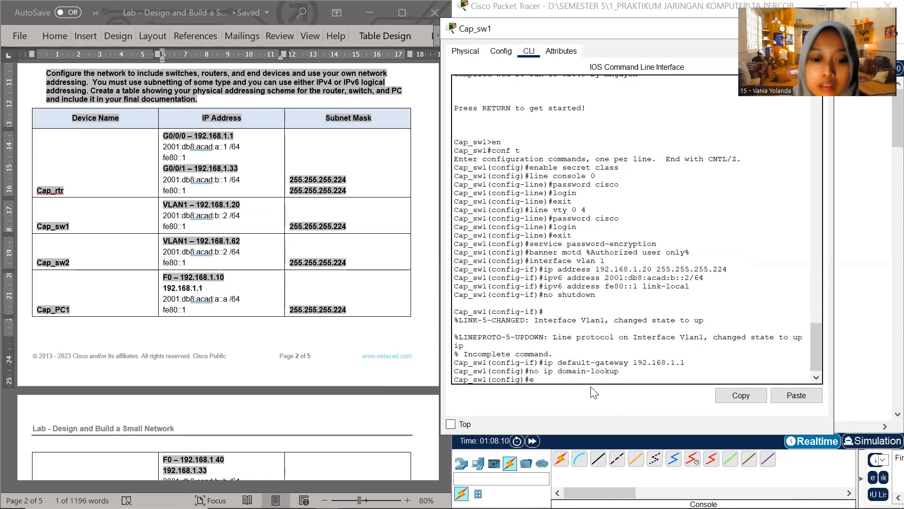
type("xit")
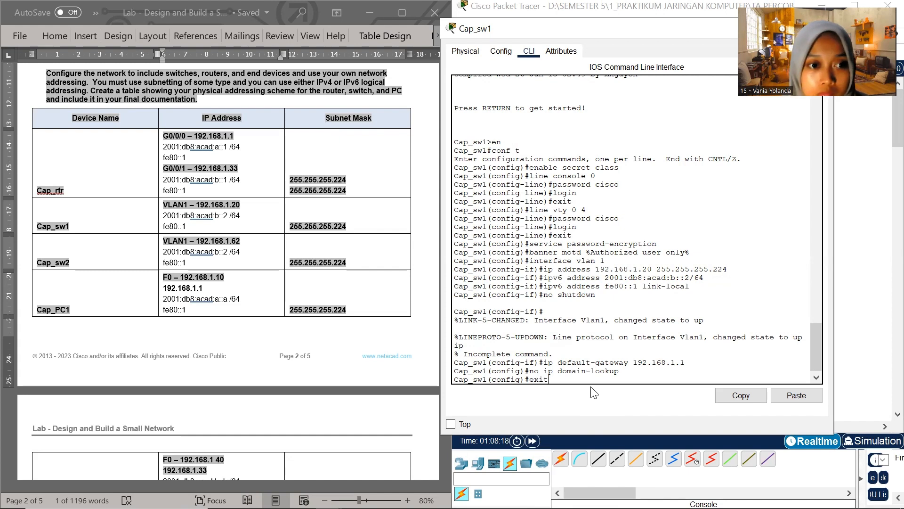
key("Return")
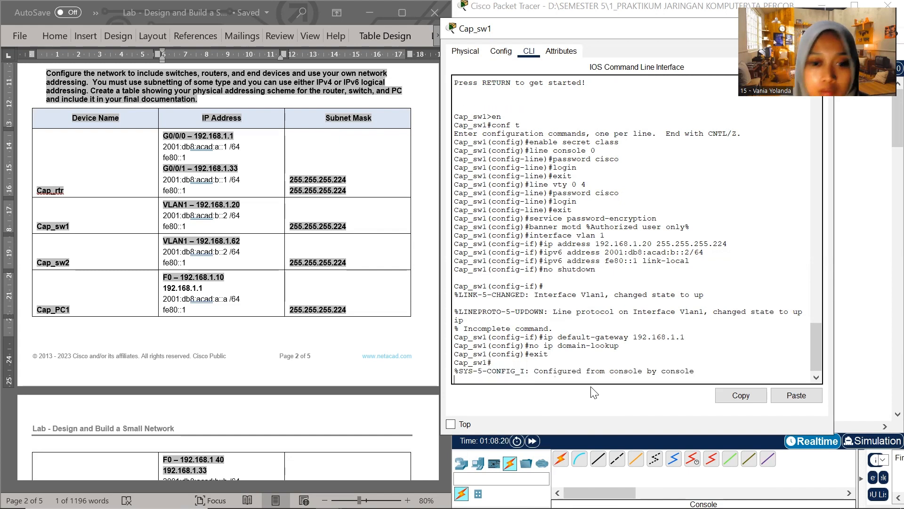
key("Return")
type("cop")
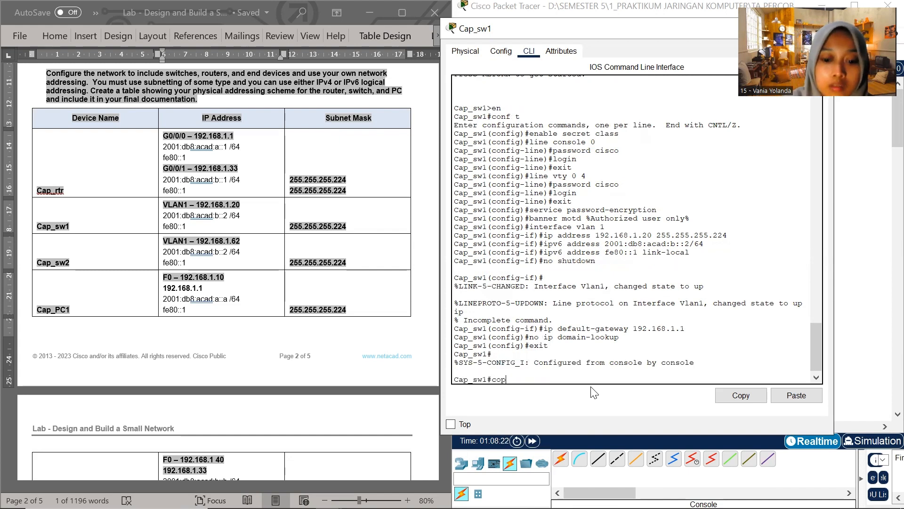
type("y runnin")
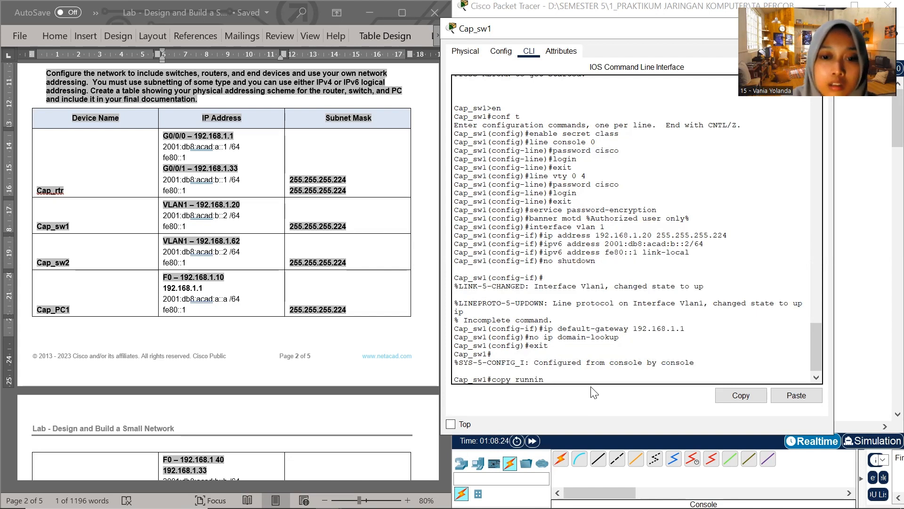
type("g-confi")
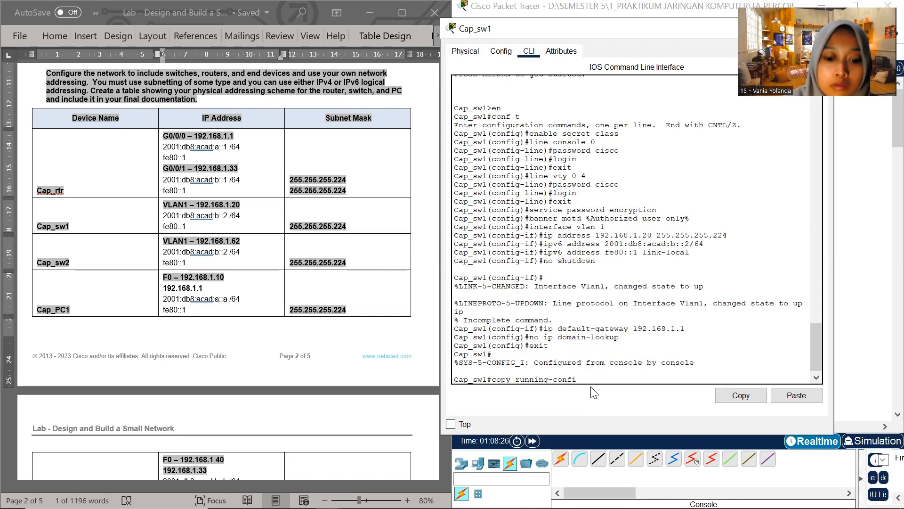
type("g start")
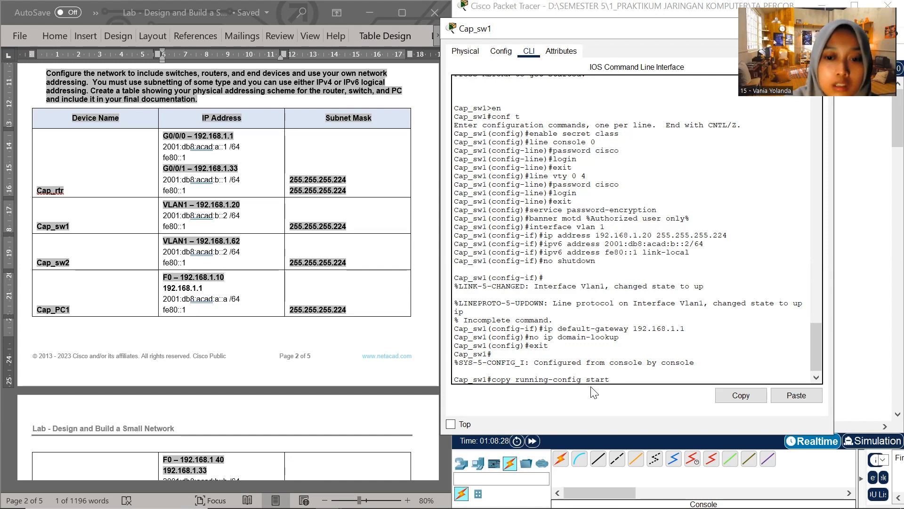
type("up-")
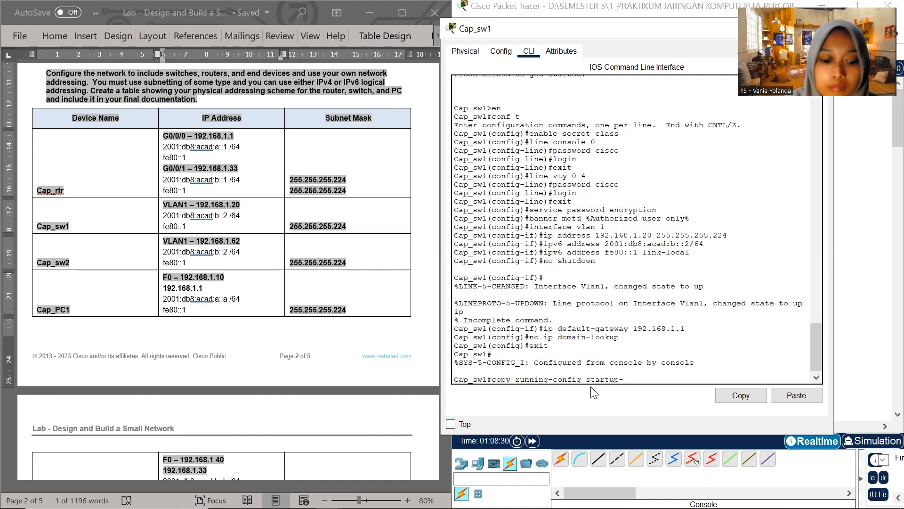
type("config")
key("Return")
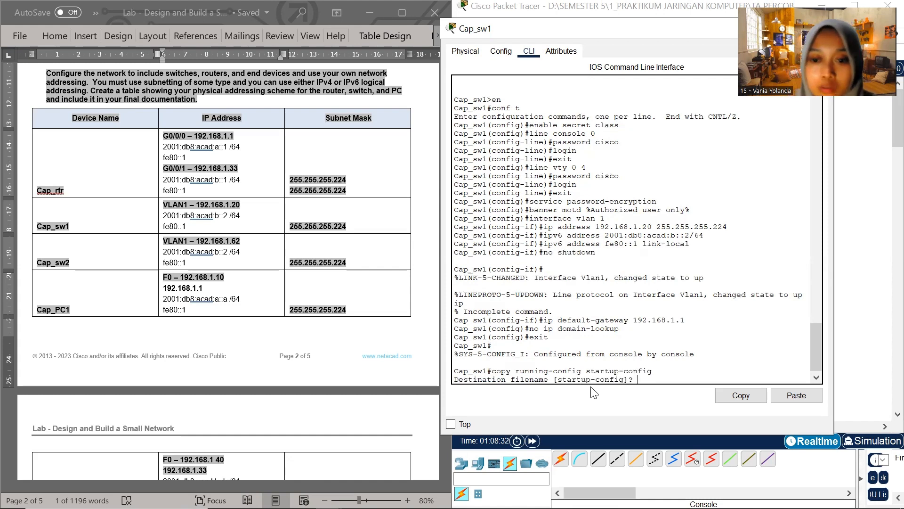
key("Return")
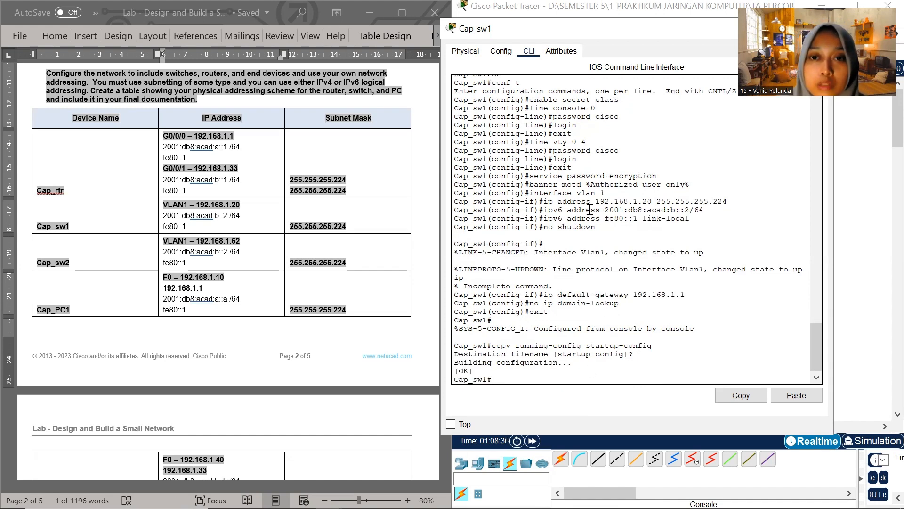
Minimize the Cap_sw1 window and open switch Cap_sw2 at its command line, placing its window beside the Word document
left_click_drag(669, 29, 572, 55)
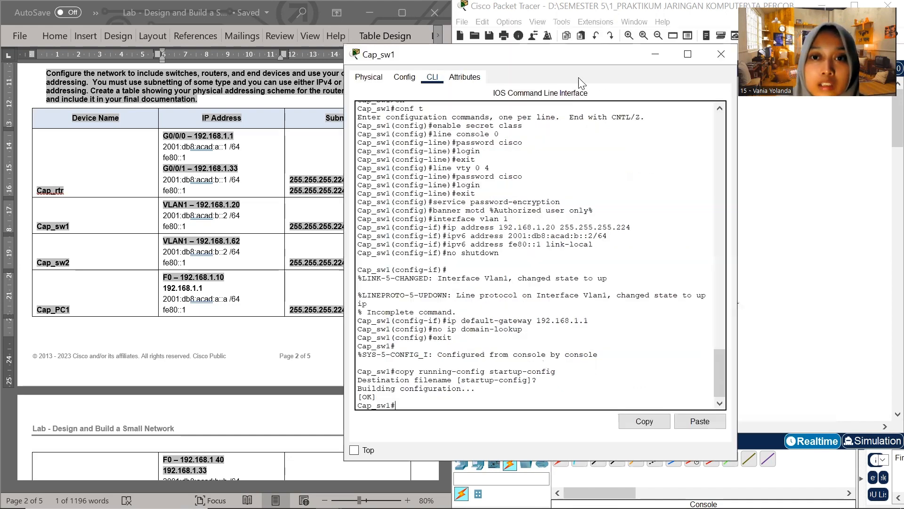
left_click(653, 56)
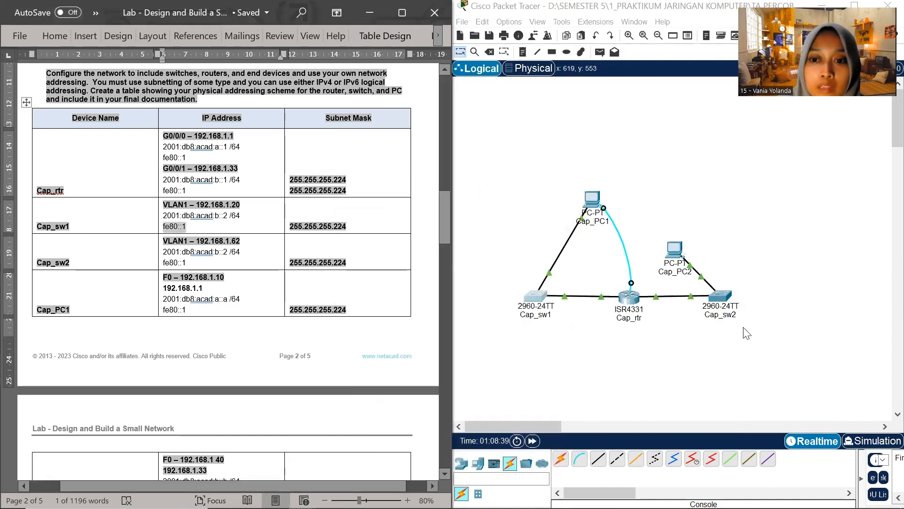
left_click(722, 297)
left_click_drag(319, 8, 506, 203)
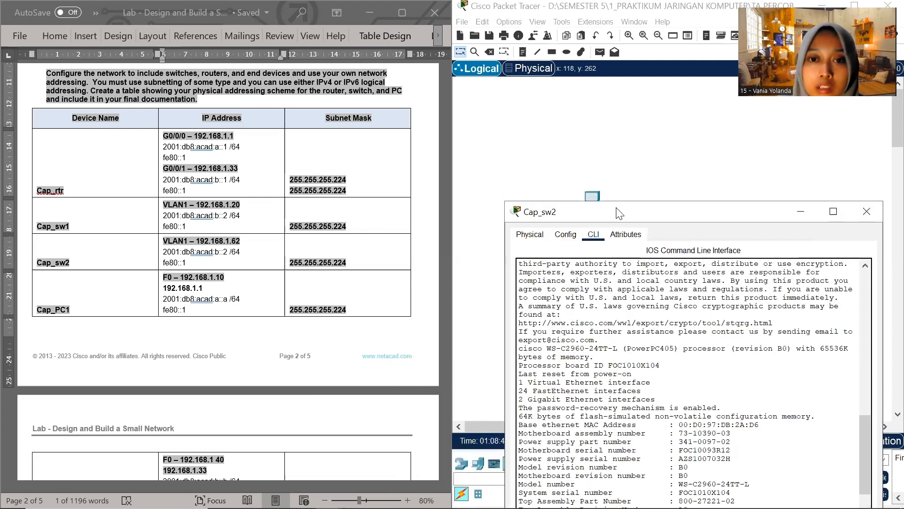
left_click_drag(619, 213, 576, 47)
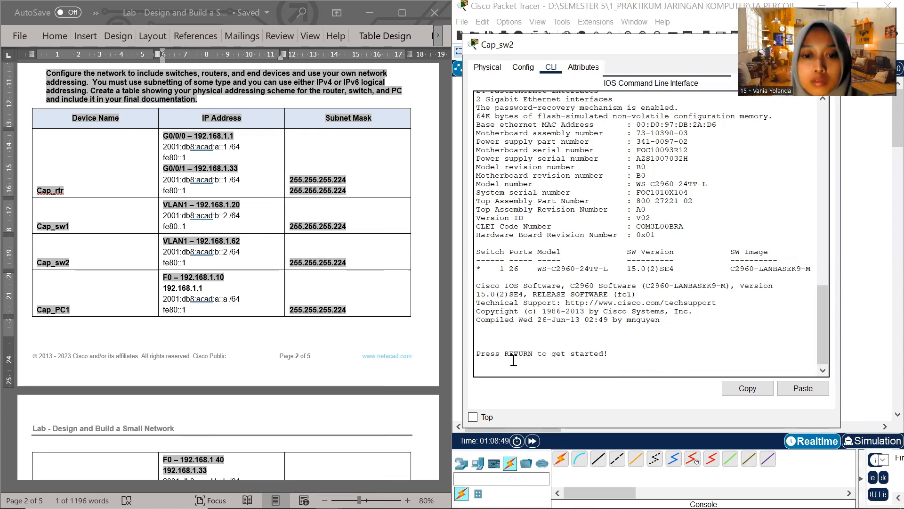
Start the Cap_sw2 console session and enter global configuration mode with en and conf t
key("Return")
type("en")
key("Return")
type("conf t")
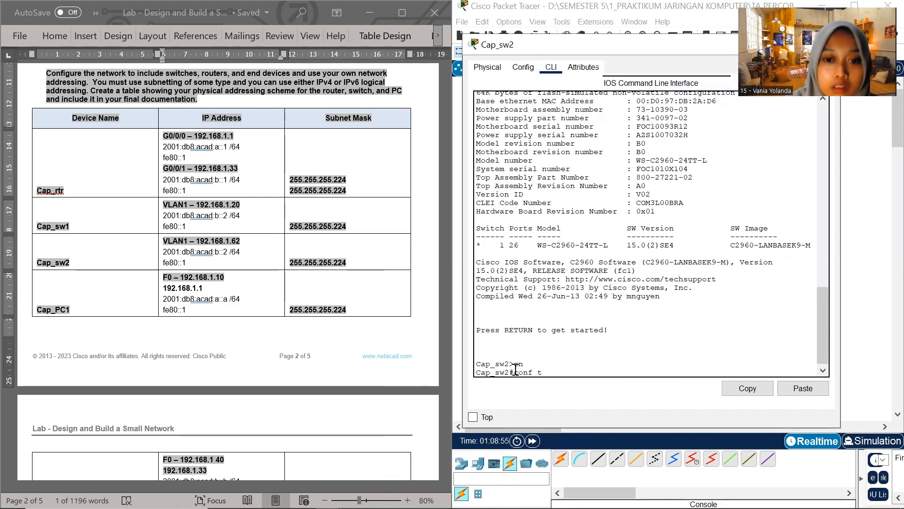
key("Return")
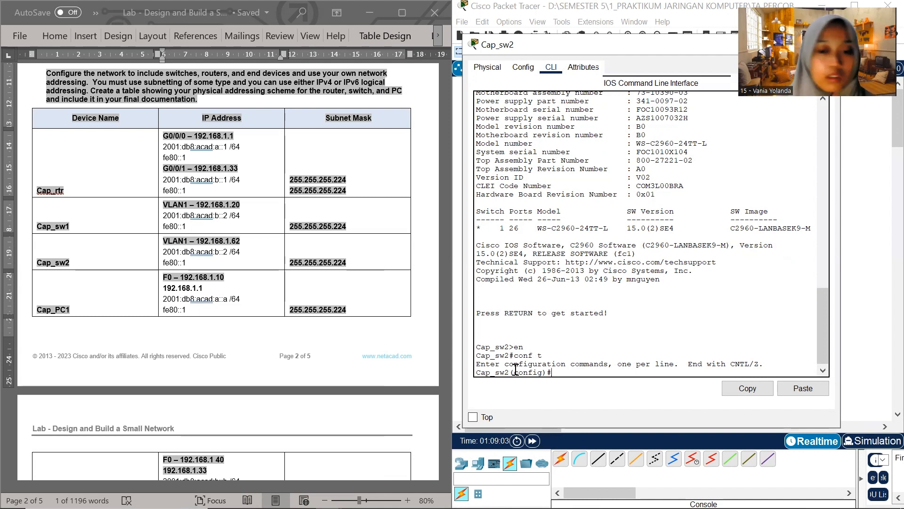
Set the privileged EXEC password on Cap_sw2 with the enable secret command
type("e")
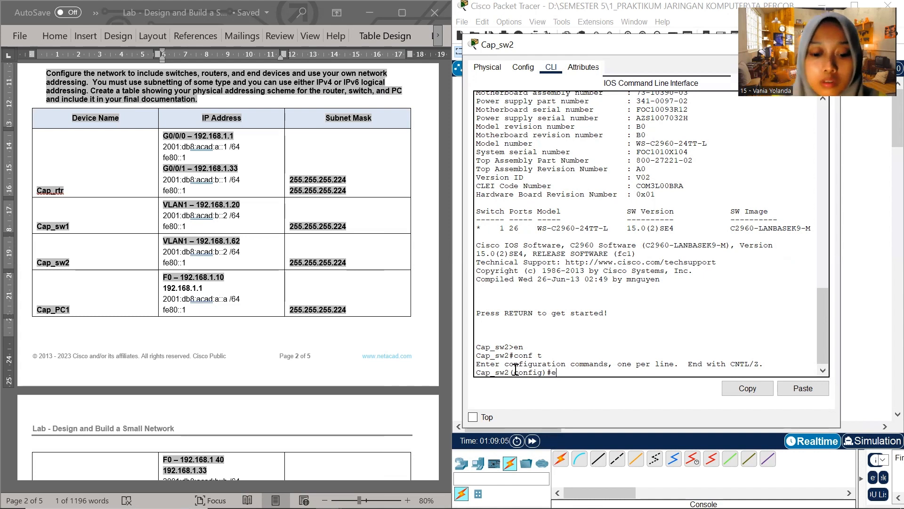
type("nable secret class")
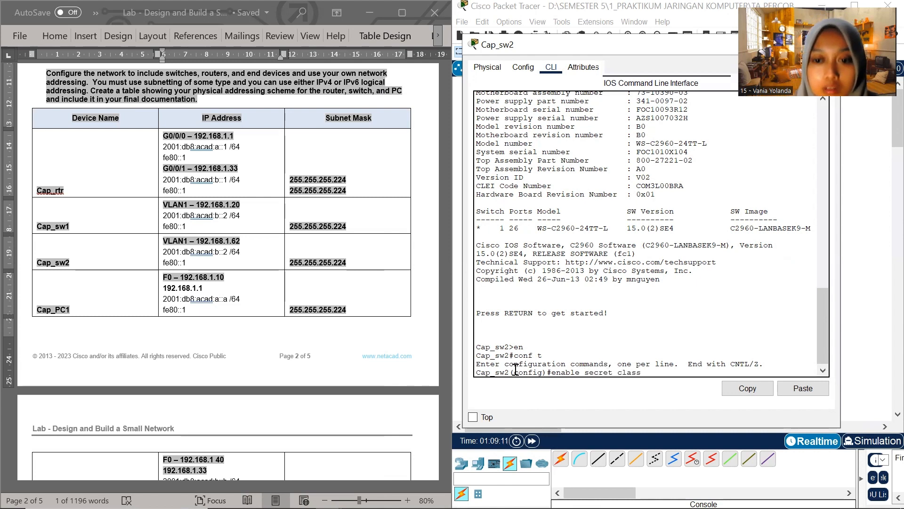
key("Return")
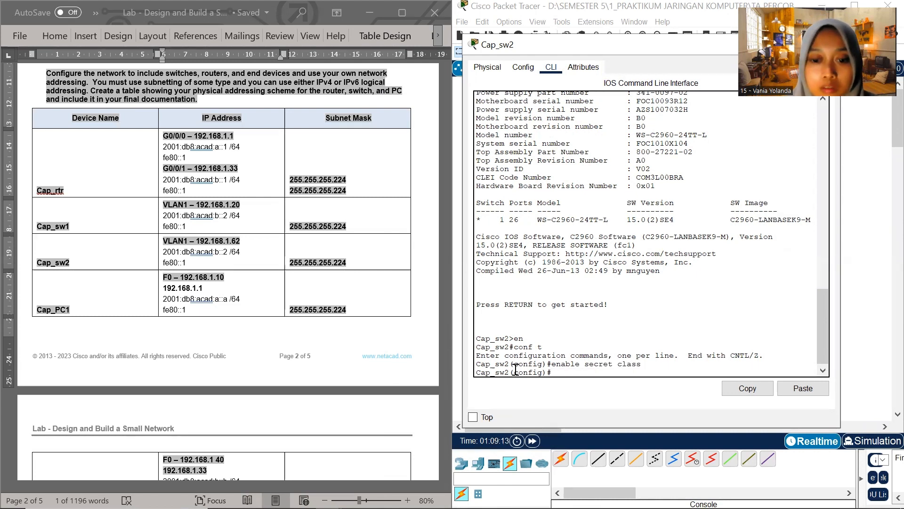
Set the password for line console 0 on Cap_sw2, enable login on it and exit line configuration
type("li")
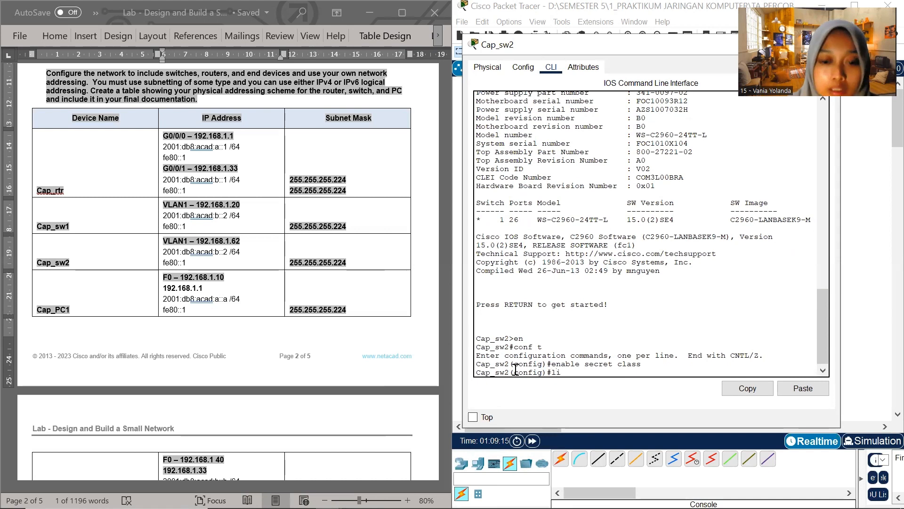
type("ne co")
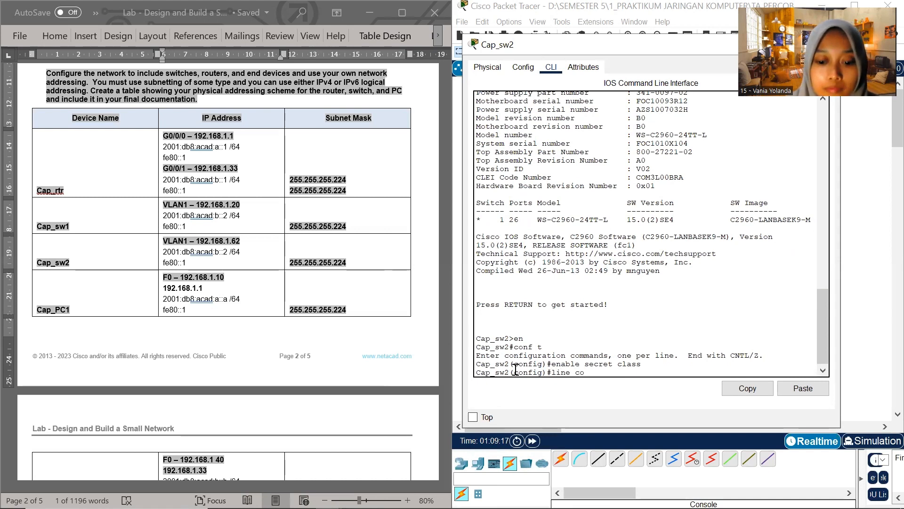
type("nsole 0")
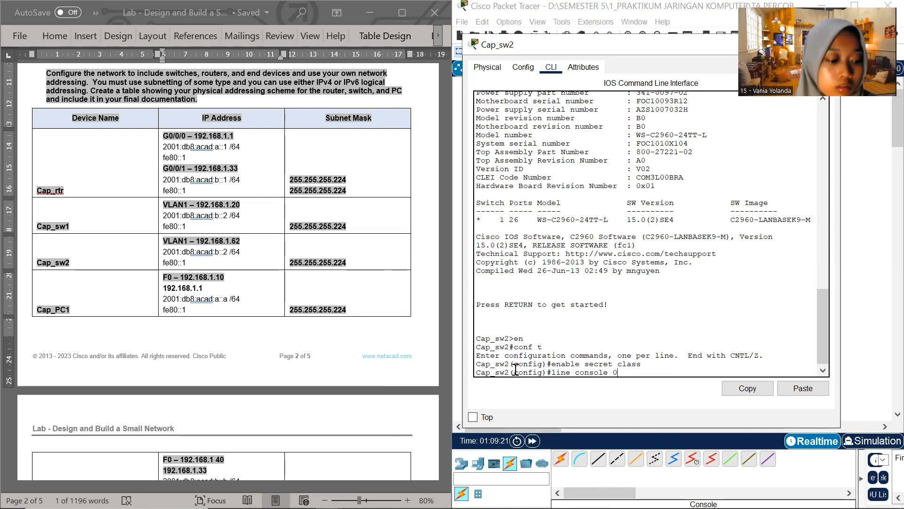
key("Return")
type("password c")
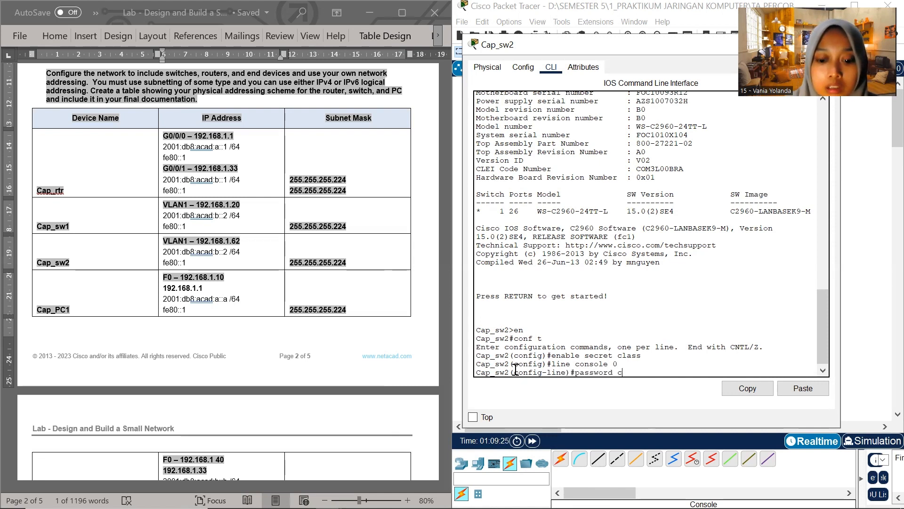
type("isco")
key("Return")
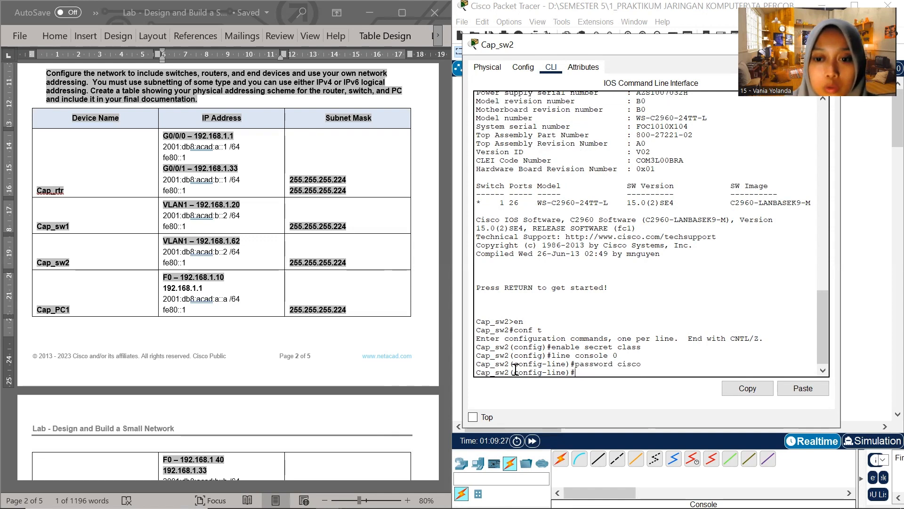
type("login")
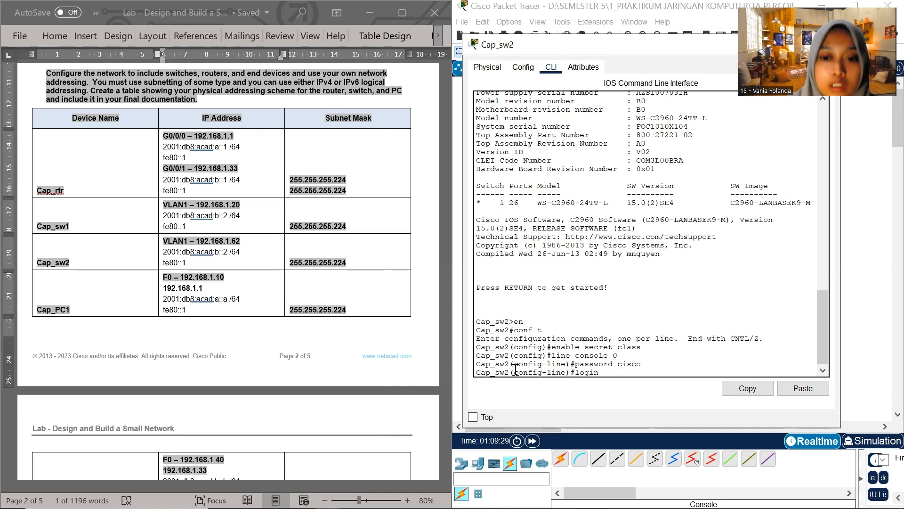
key("Return")
type("exit")
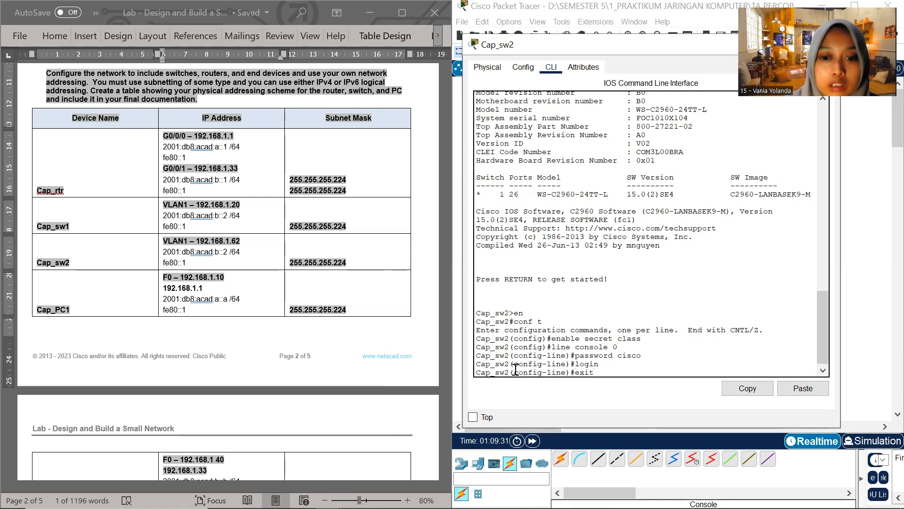
key("Return")
Set the password for line vty 0 4 on Cap_sw2, enable login on it and exit line configuration
type("li")
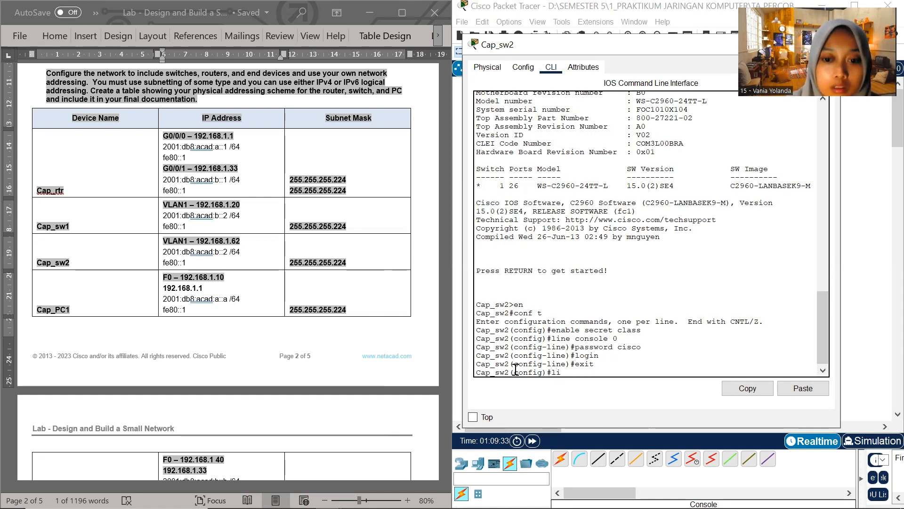
type("ne vy")
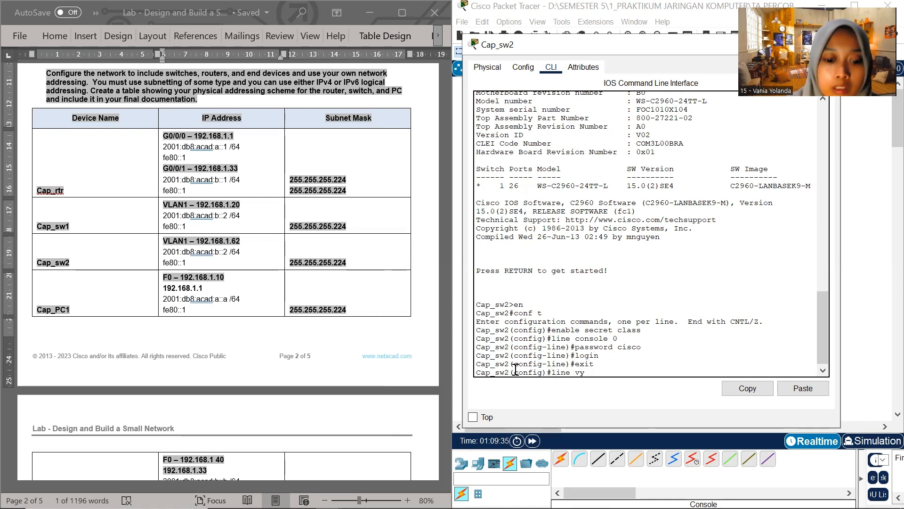
key("BackSpace")
type("ty 04")
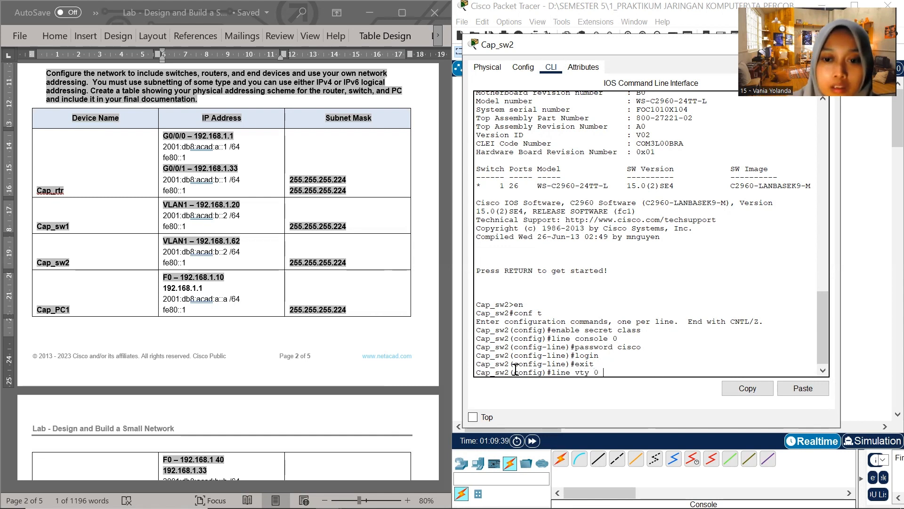
key("Return")
type("password")
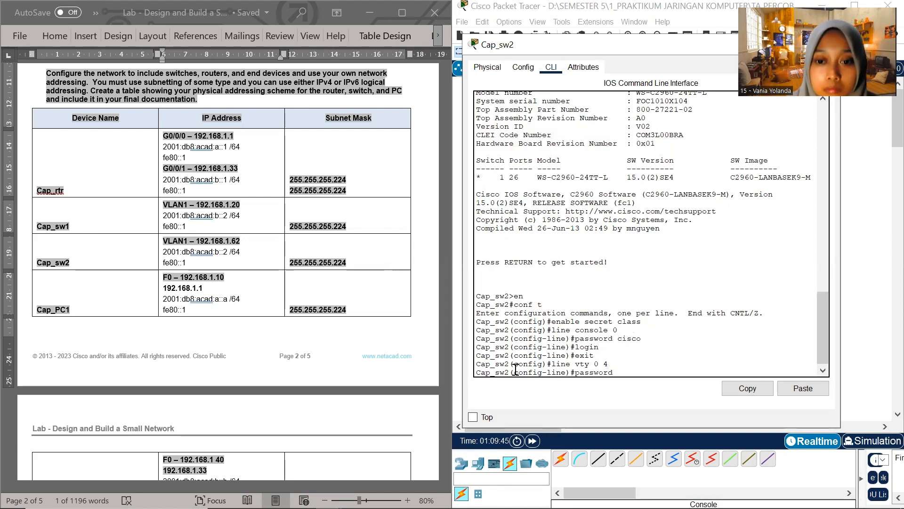
type(" cisco")
key("Return")
type("login")
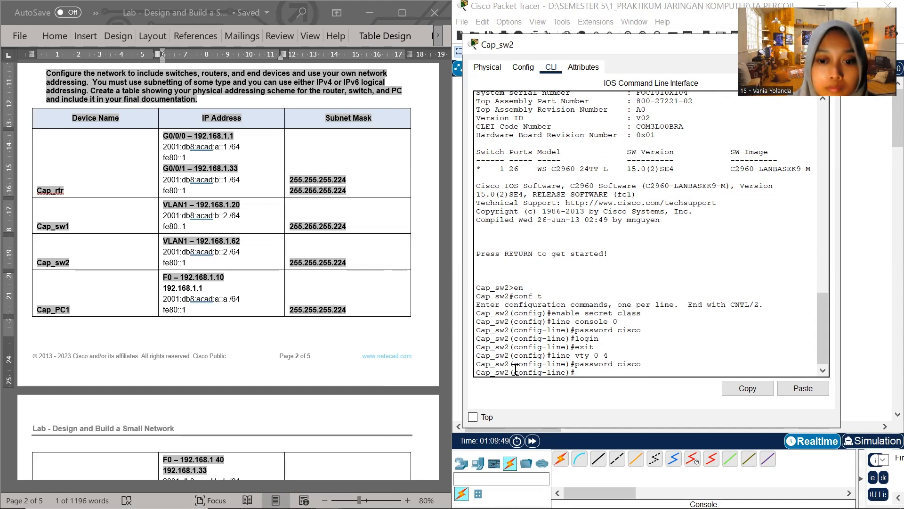
key("Return")
type("exit")
key("Return")
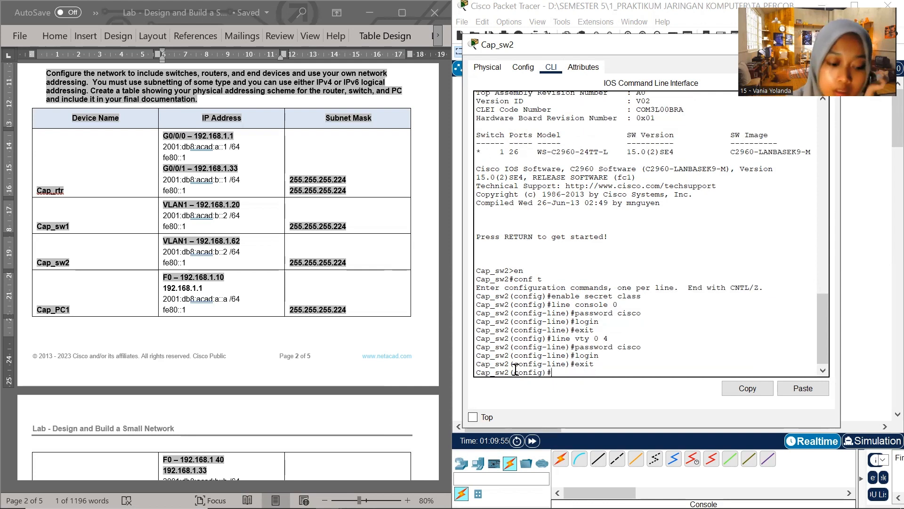
Encrypt the plaintext passwords on Cap_sw2 with the service password-encryption command
type("service password-encryp")
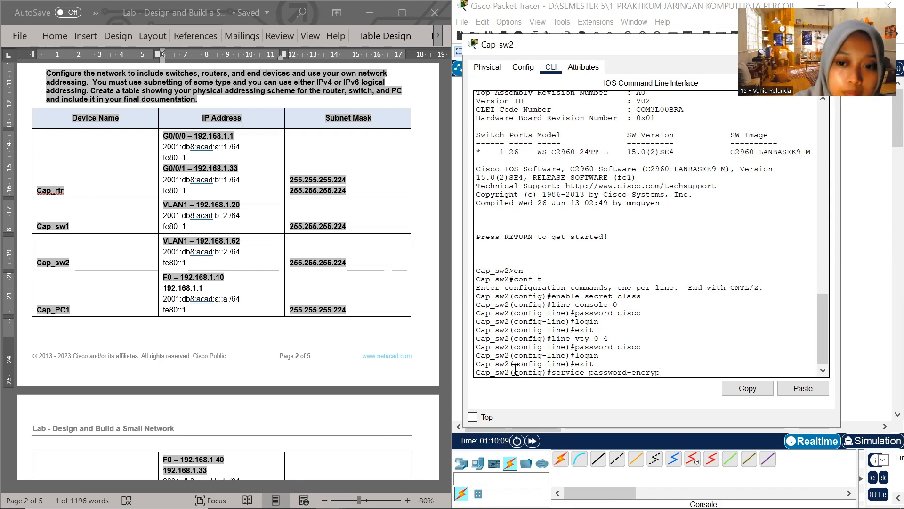
key("BackSpace")
type("ption")
key("Return")
Set the message-of-the-day banner on Cap_sw2 to "Authorized user only", using % as the delimiter
type("b")
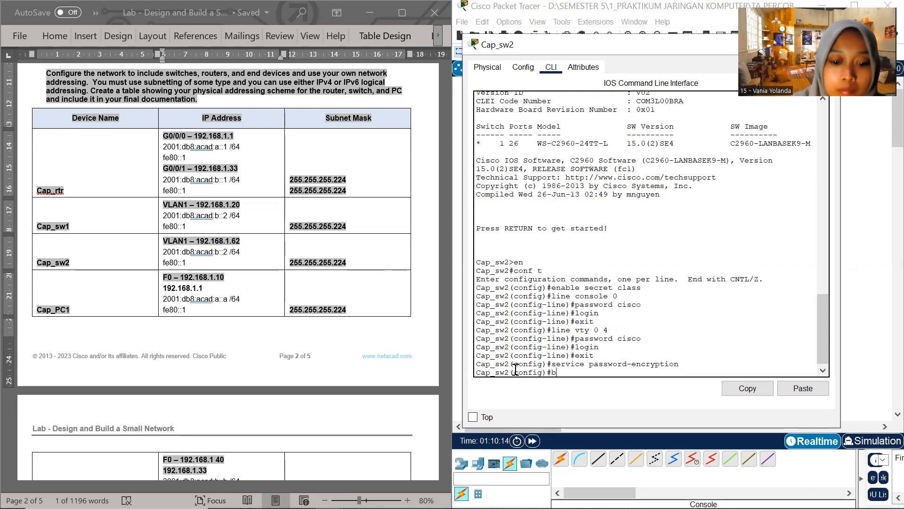
type("anner m")
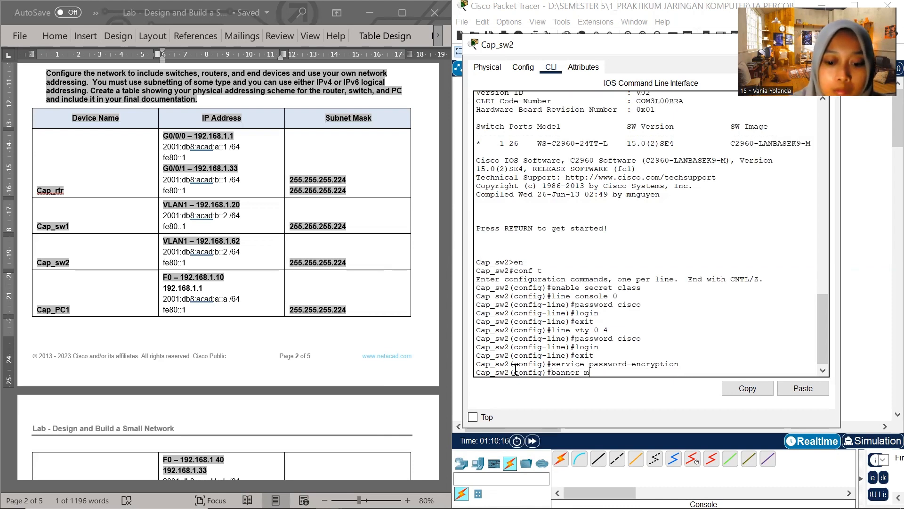
type("otd")
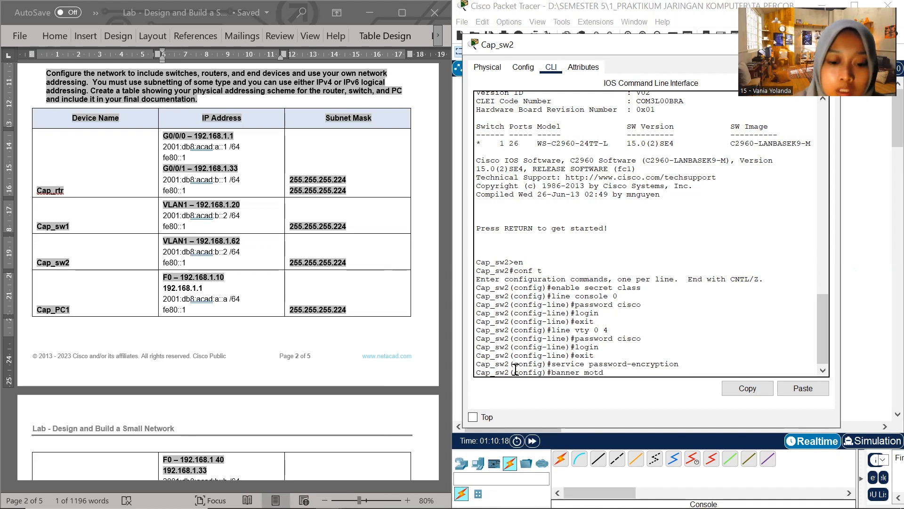
type(" %Auth")
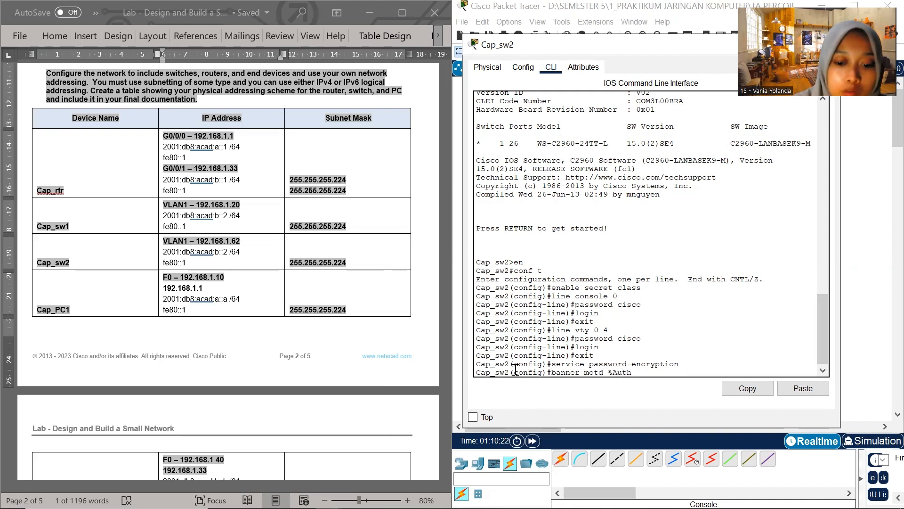
type("orize")
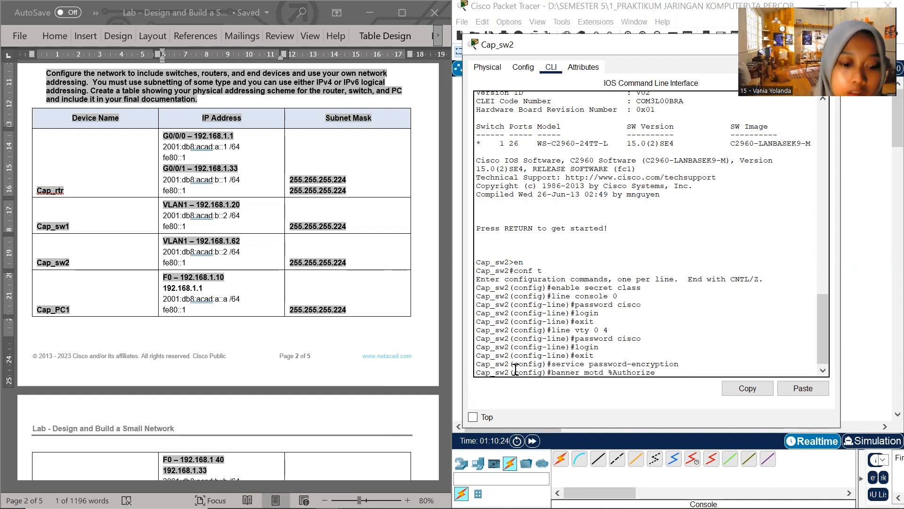
type("d ")
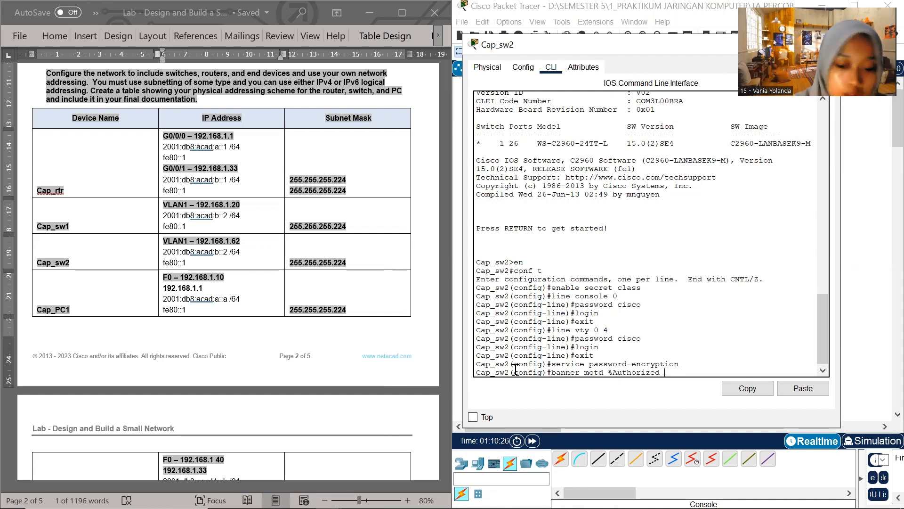
type("user only%")
key("Return")
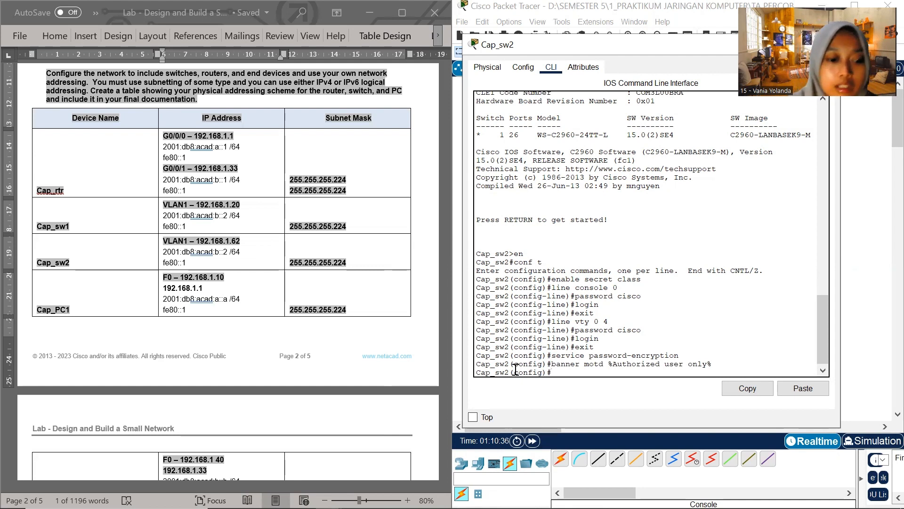
Enter interface configuration mode for vlan 1 on Cap_sw2
type("inrt")
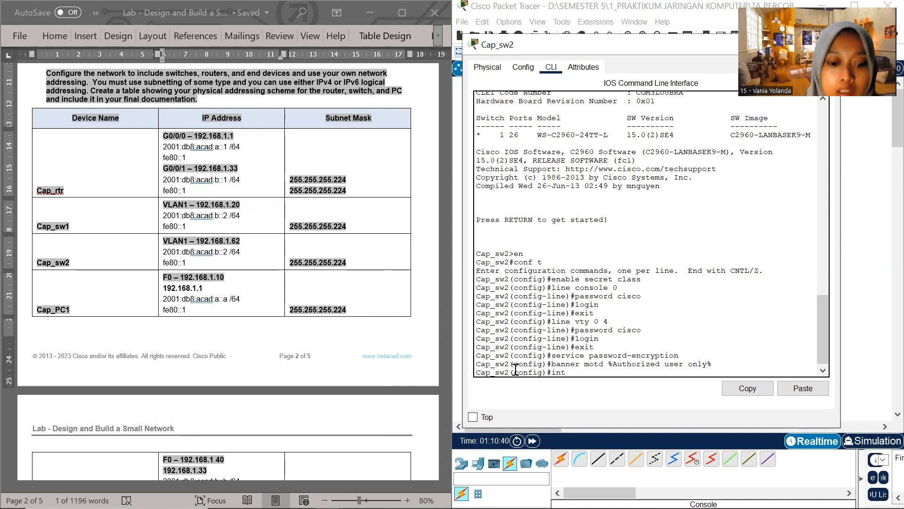
type("erfa")
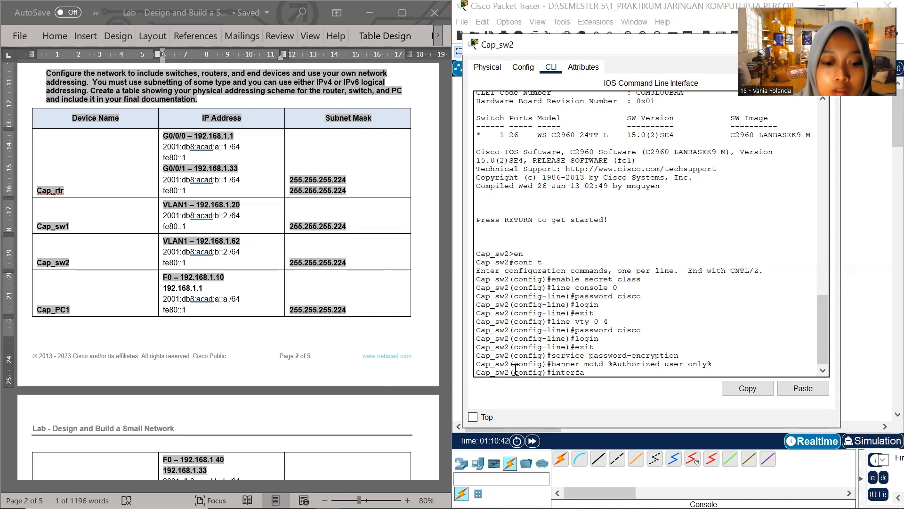
type("ce vlan 1")
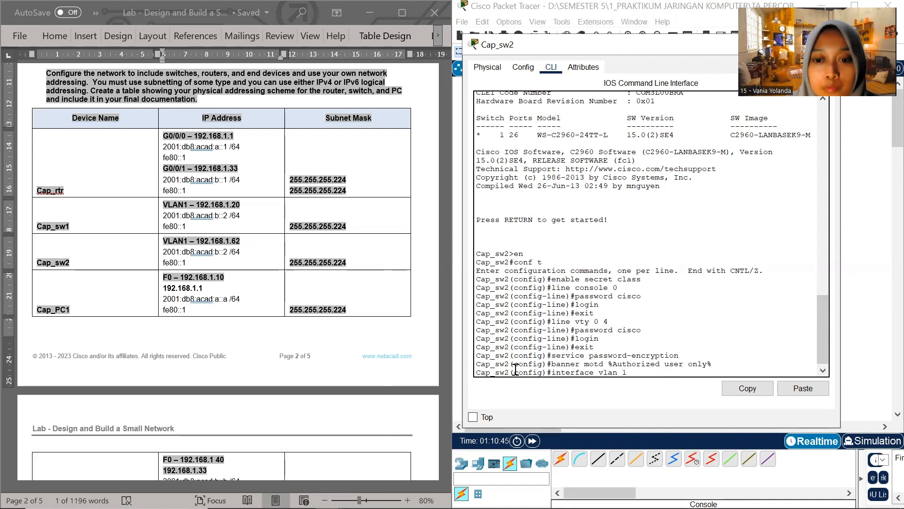
key("Return")
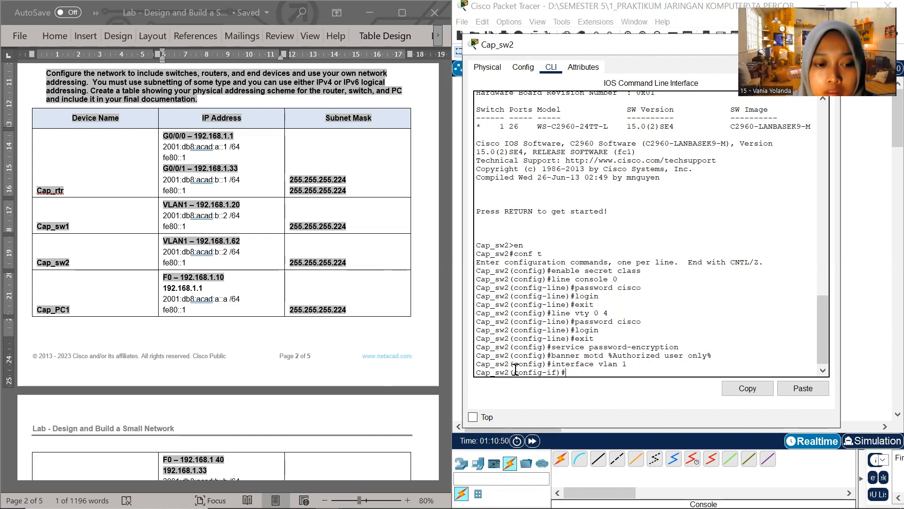
Assign the VLAN 1 interface the address 192.168.1.62 from the Word addressing table, with subnet mask 255.255.255.224
type("ip")
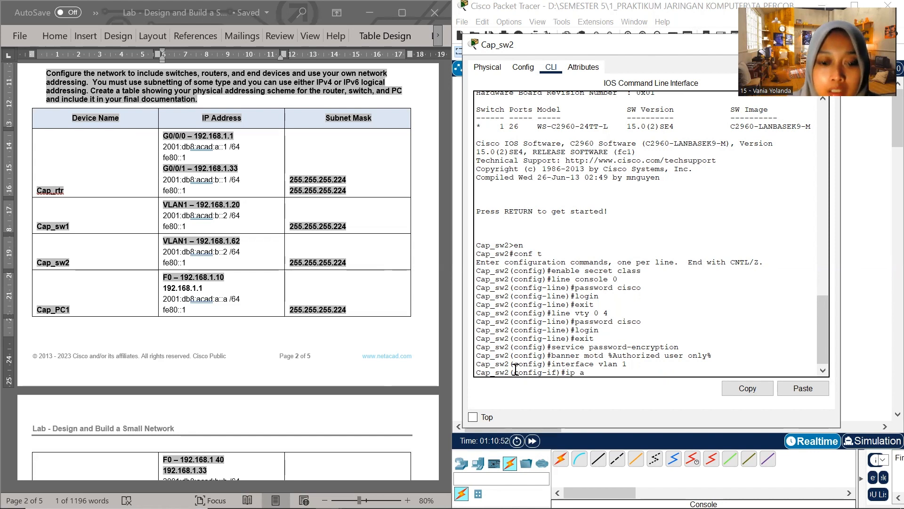
type(" address")
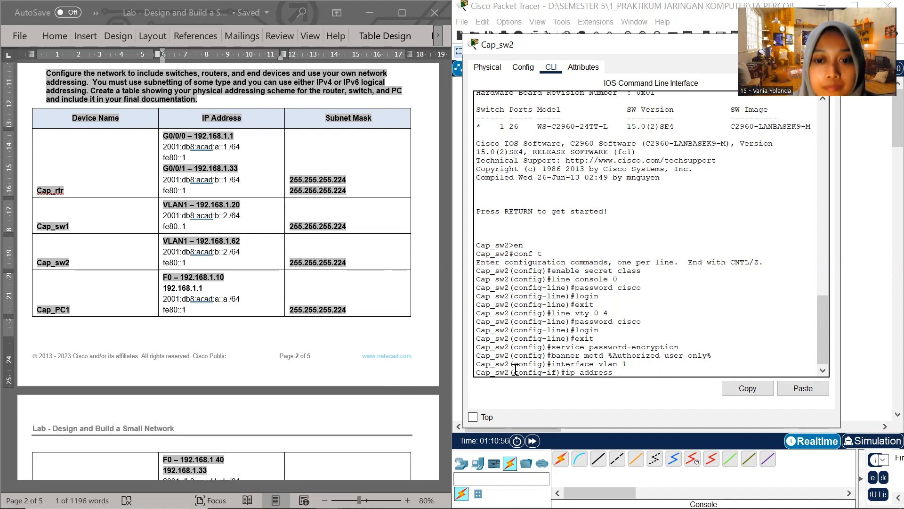
left_click(201, 242)
mouse_move(199, 242)
left_mouse_down()
mouse_move(239, 228)
mouse_move(240, 249)
mouse_move(200, 241)
left_mouse_up()
key("ctrl+c")
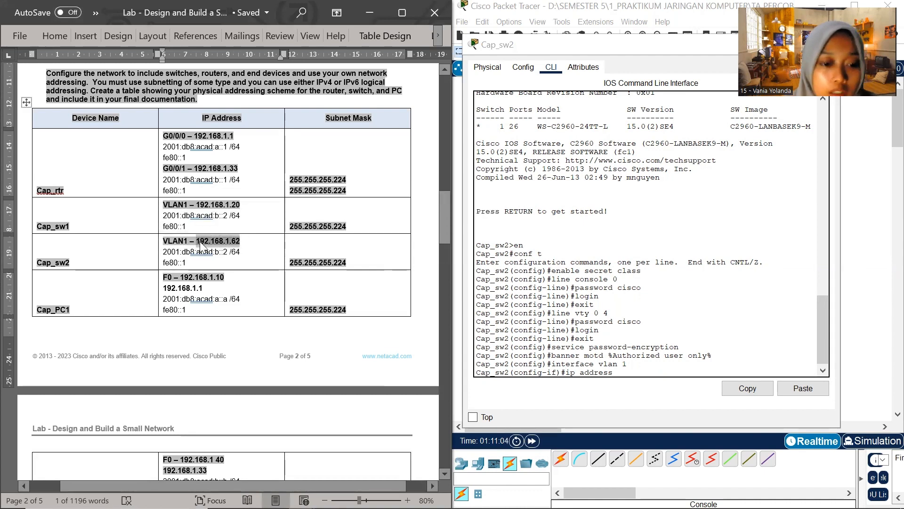
left_click(618, 372)
right_click(617, 373)
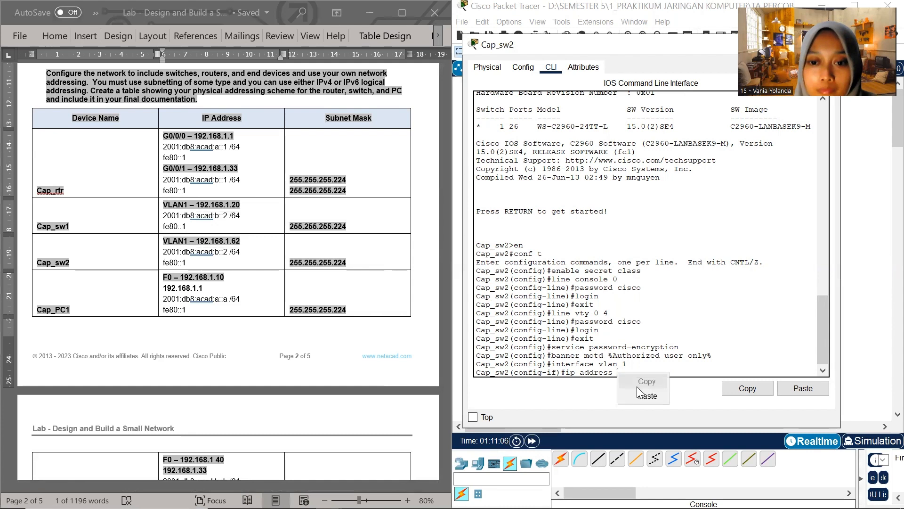
left_click(639, 392)
type("2.168.1.62 2")
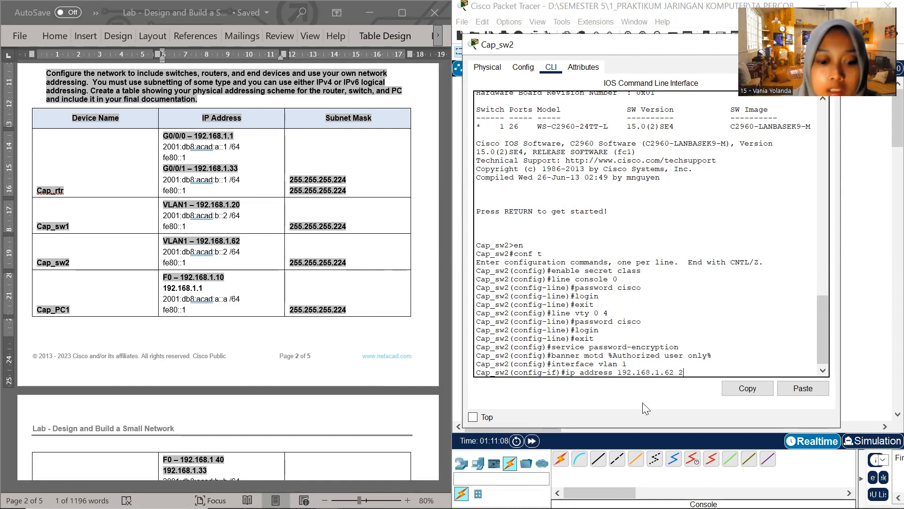
type("55.255.255.224")
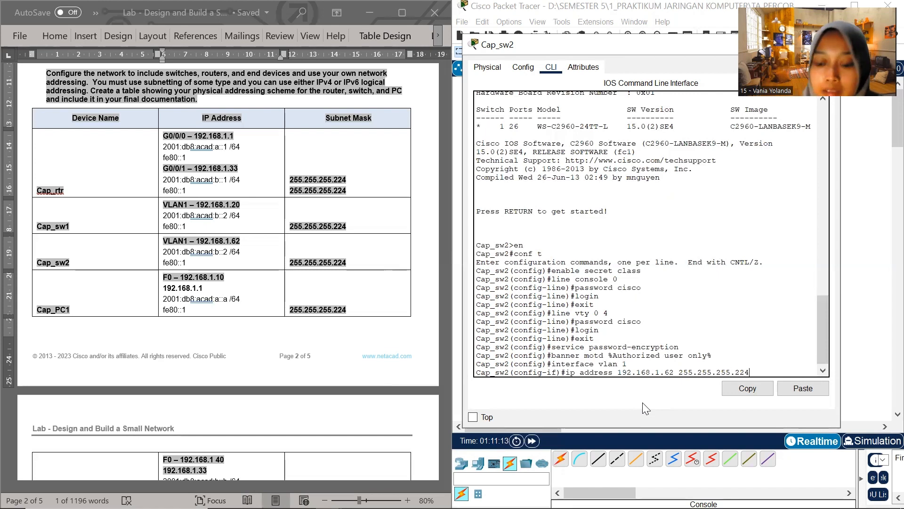
key("Return")
Assign Cap_sw2's VLAN 1 interface the IPv6 address 2001:db8:acad:b::2/64 from the Word addressing table
type("ipv6 ad")
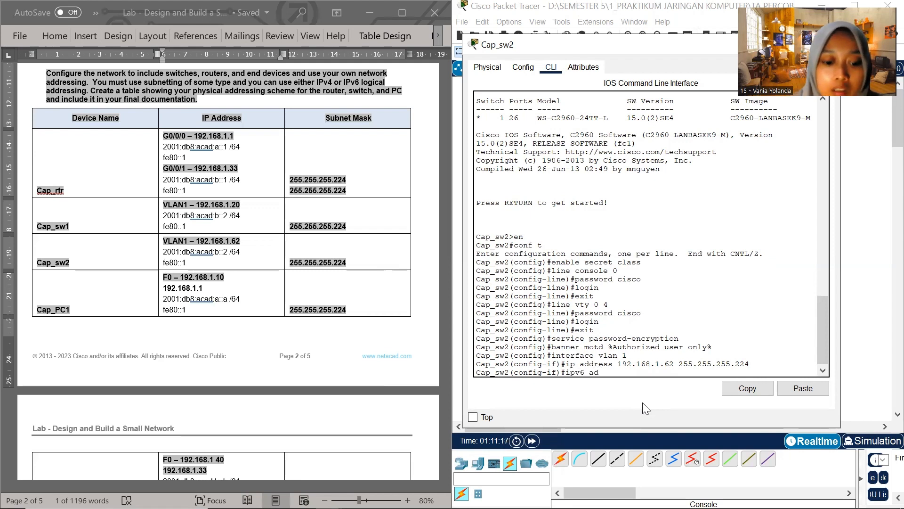
type("dress")
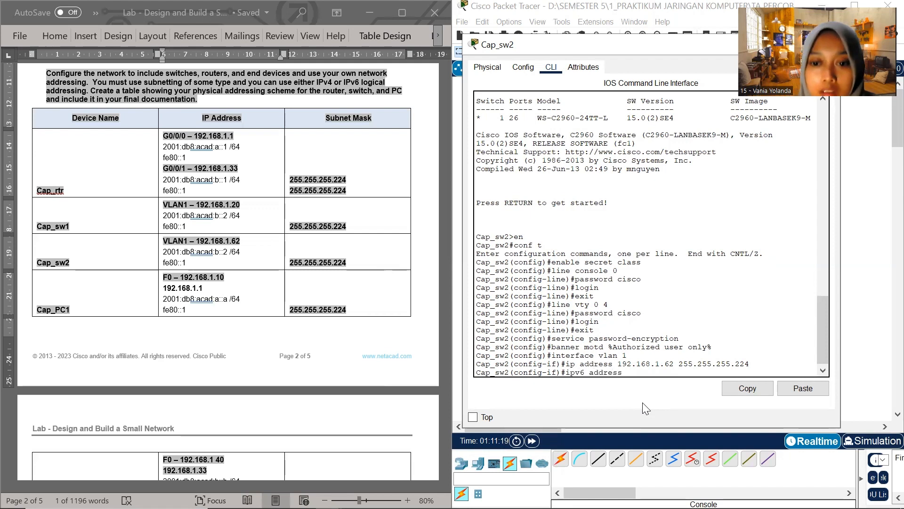
left_click(203, 255)
left_click_drag(163, 252, 239, 252)
key("ctrl+c")
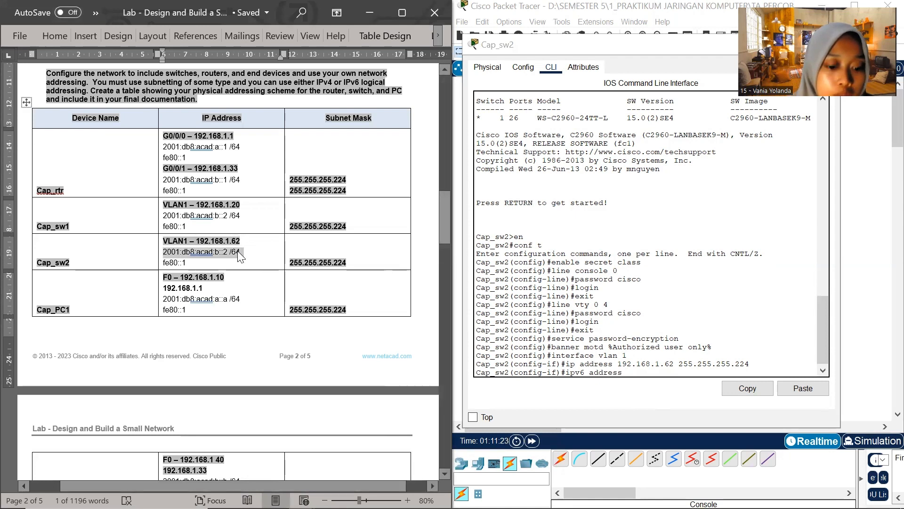
left_click(624, 373)
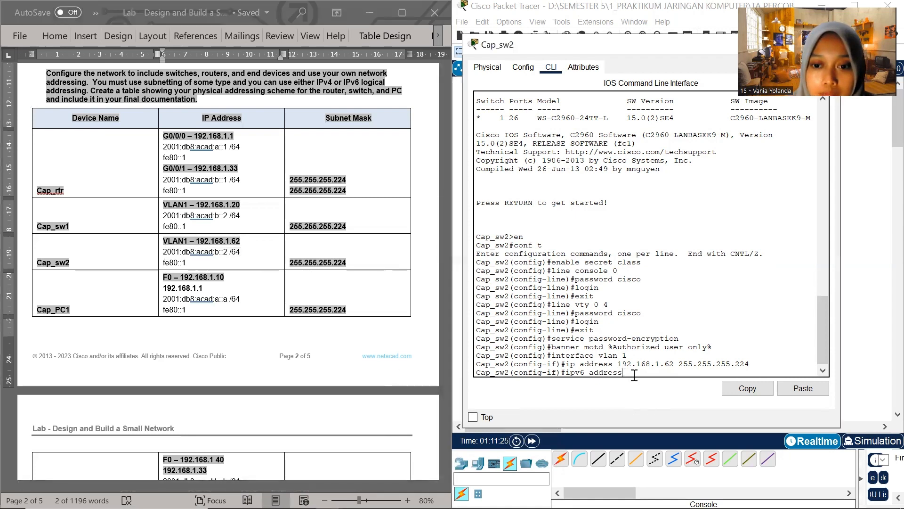
right_click(632, 376)
left_click(627, 377)
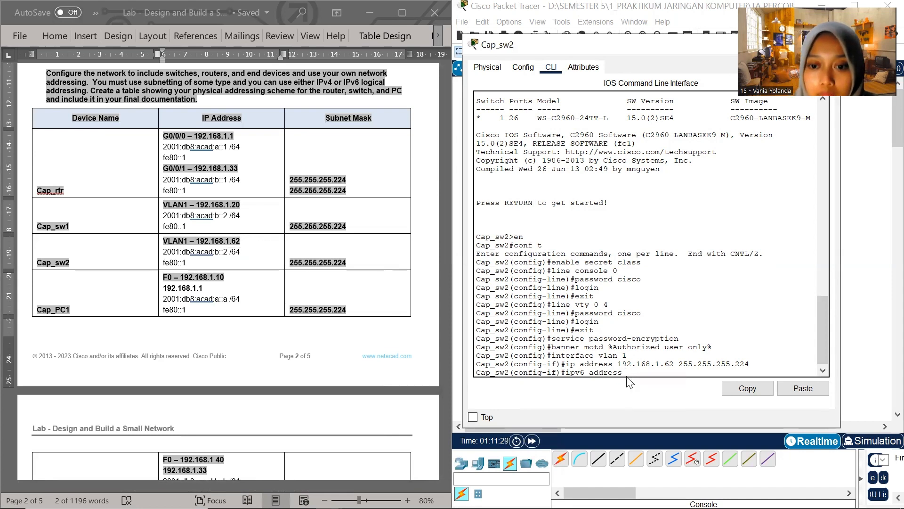
right_click(627, 374)
left_click(657, 405)
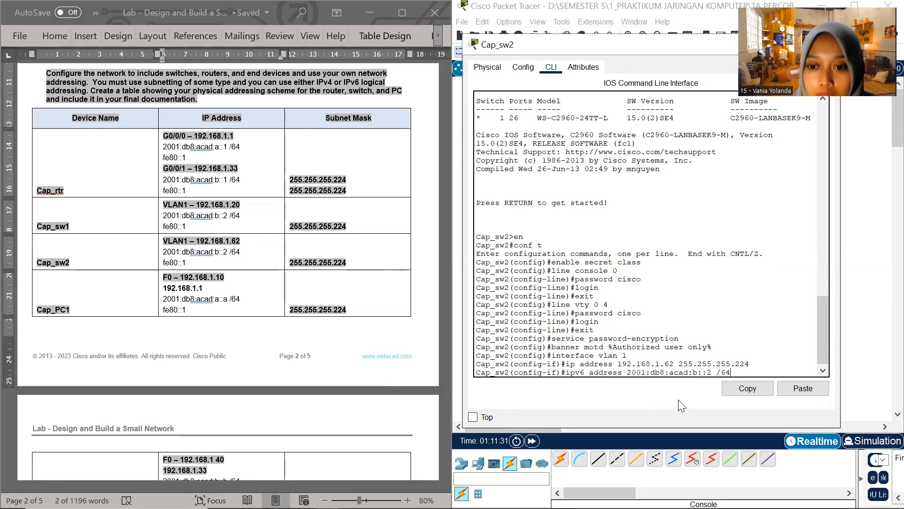
key("BackSpace")
key("Return")
Try to assign the IPv6 address fe80::1 to the VLAN 1 interface without the link-local keyword
type("ipv6 addres")
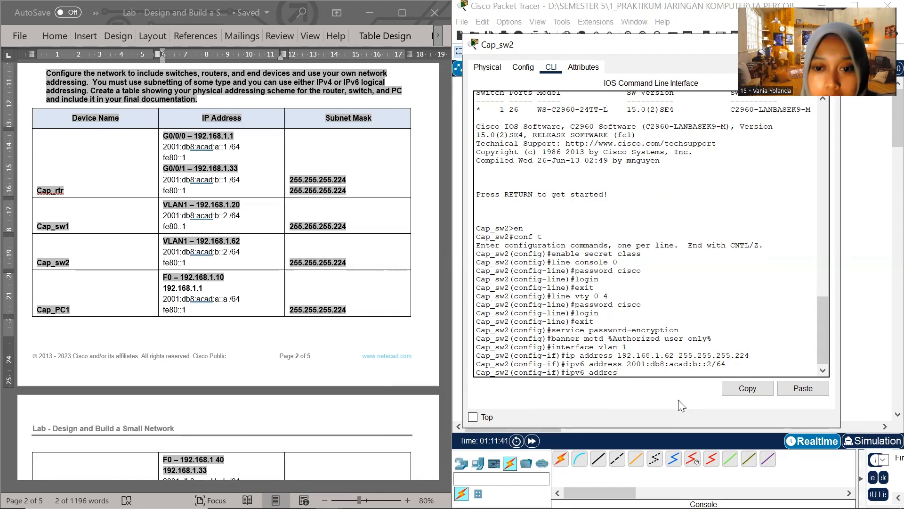
type("ss ")
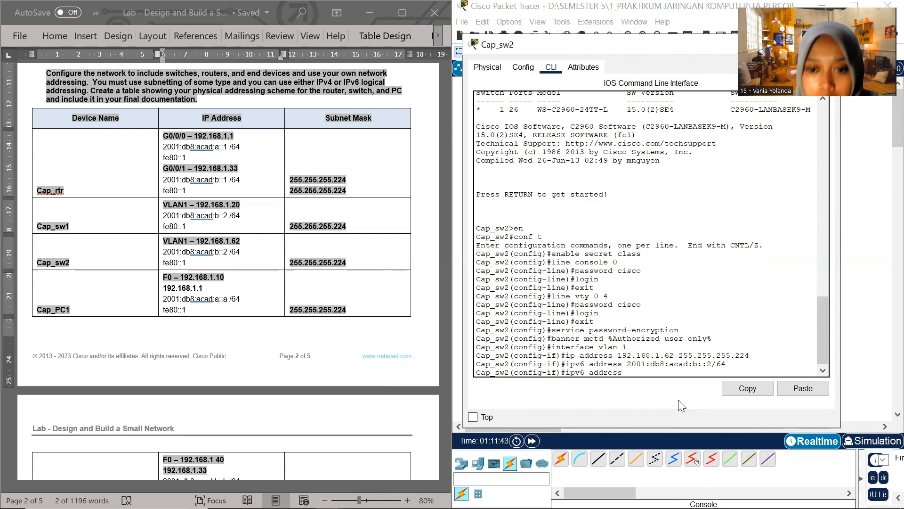
type("f0")
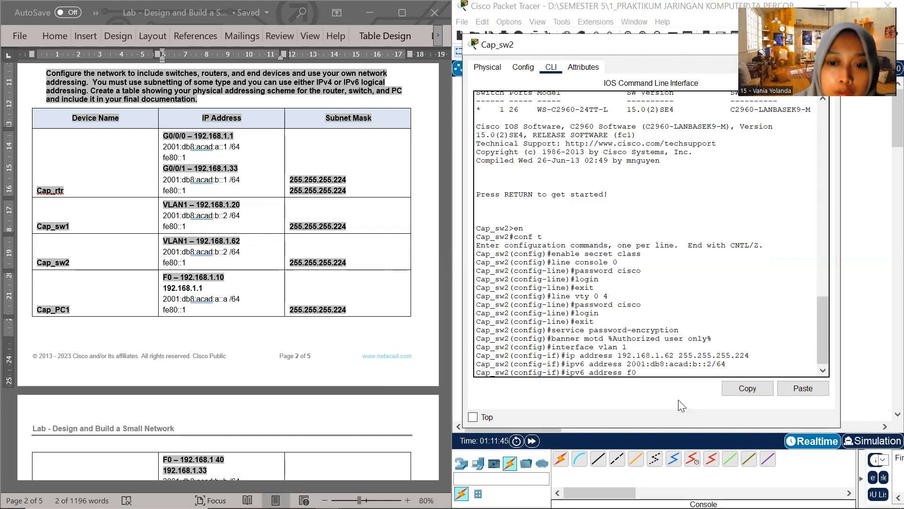
key("BackSpace")
type("e")
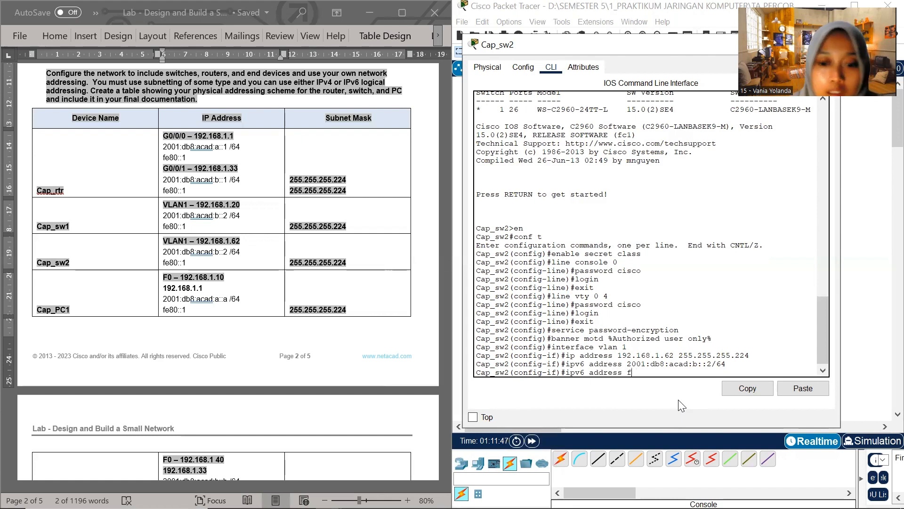
type("80::1")
key("Return")
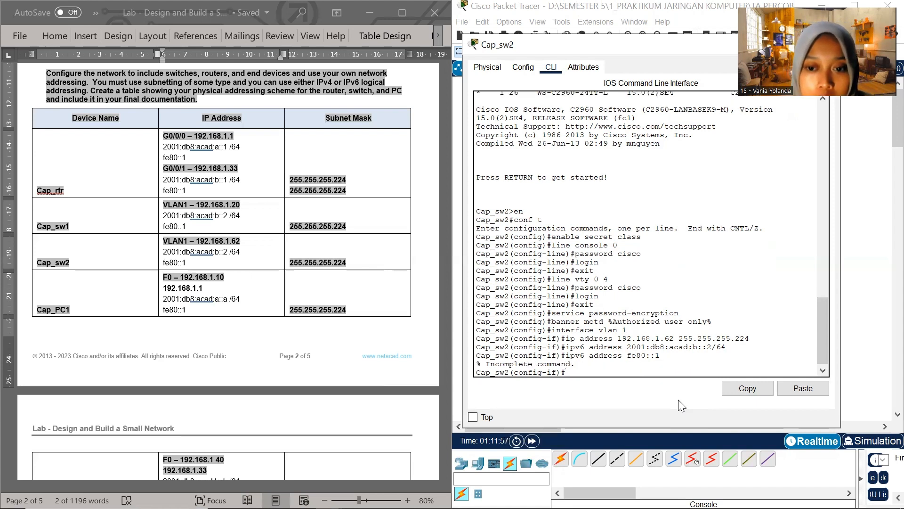
Set fe80::1 as the link-local IPv6 address of Cap_sw2's VLAN 1 interface
type("ipv6")
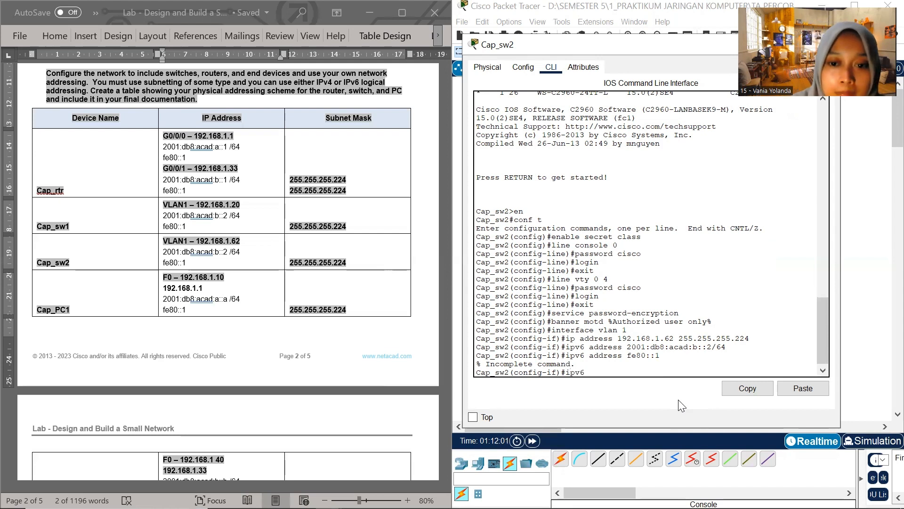
type(" asdress fe80::1 link-local")
key("Return")
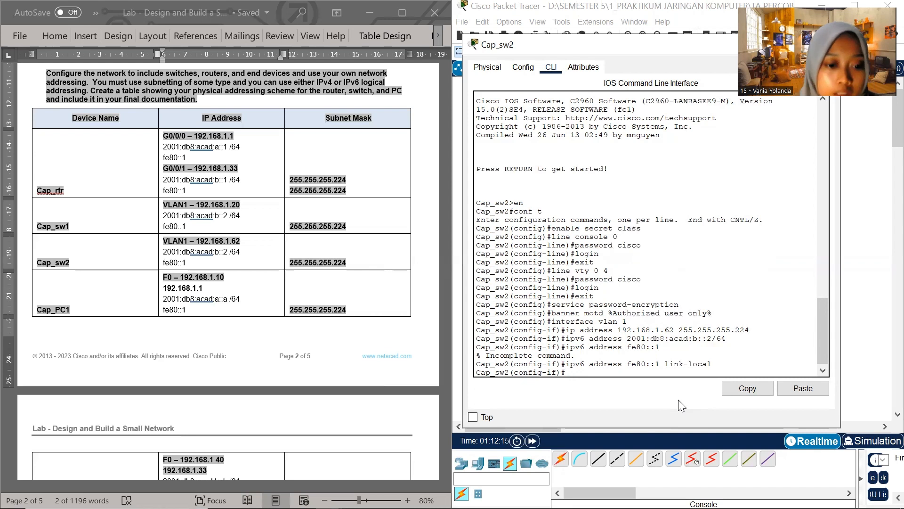
Enable the VLAN 1 interface on Cap_sw2 with the no shutdown command
type("no sh")
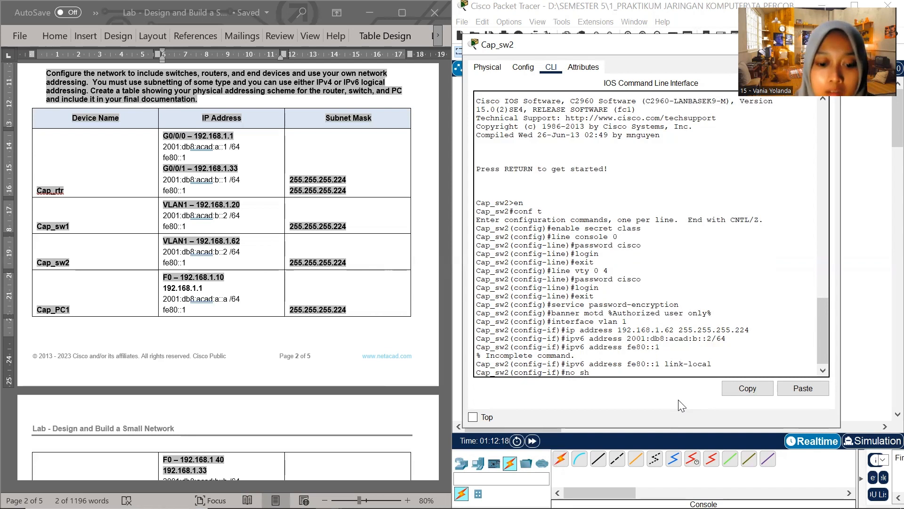
type("utdown")
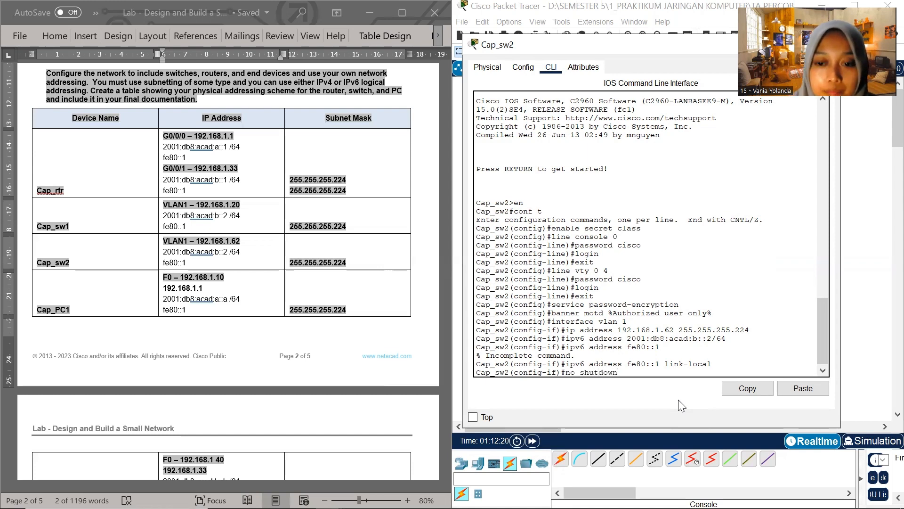
key("Return")
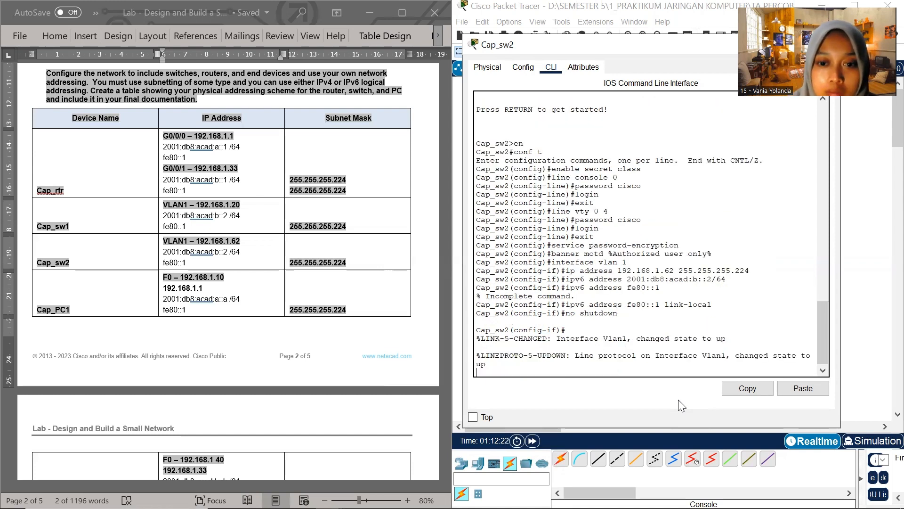
key("Return")
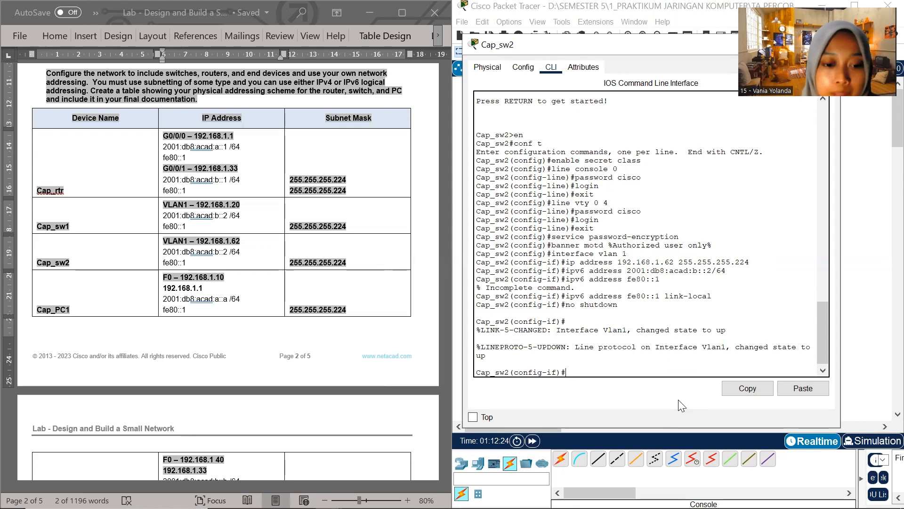
Set Cap_sw2's default gateway to 192.168.1.33, the router's G0/0/1 address in the Word addressing table
type("ip defa")
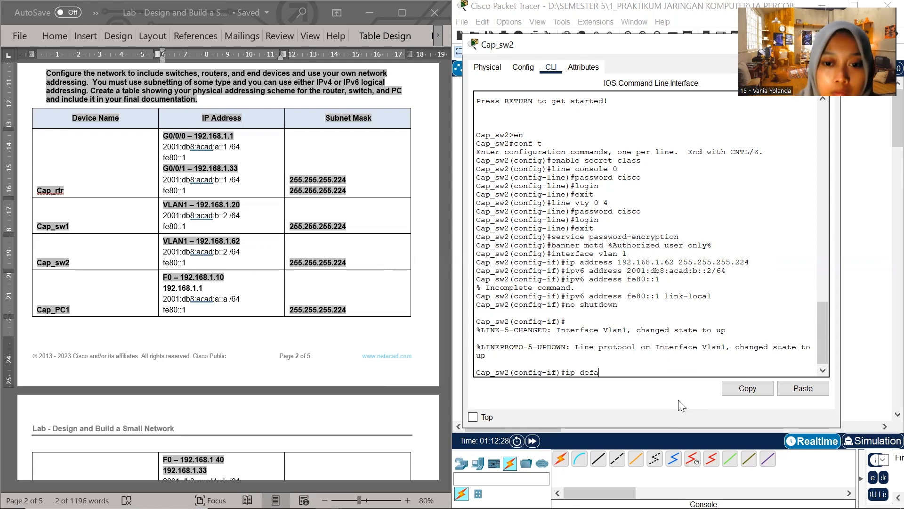
type("ult")
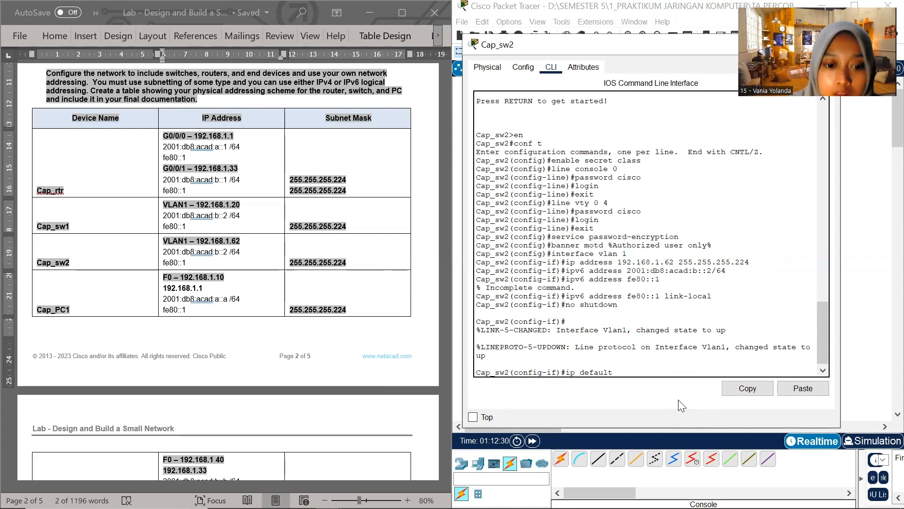
type("-gateway")
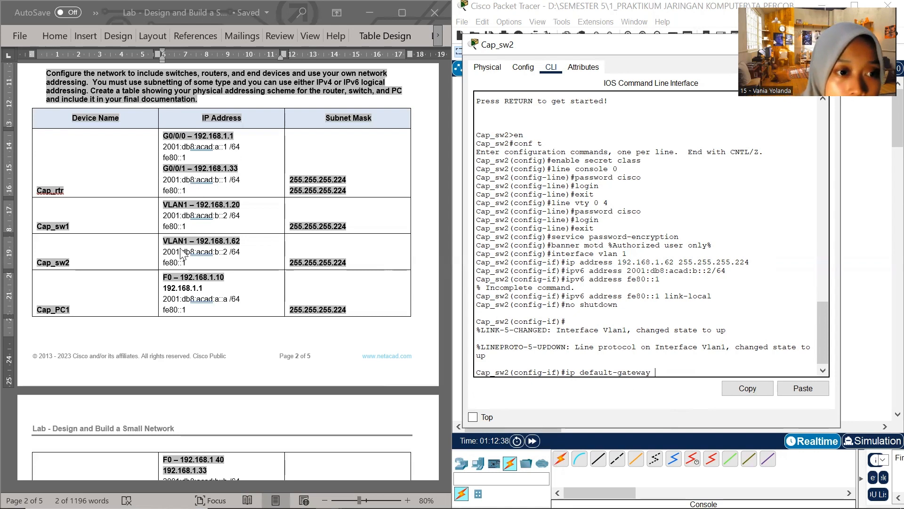
left_click(217, 172)
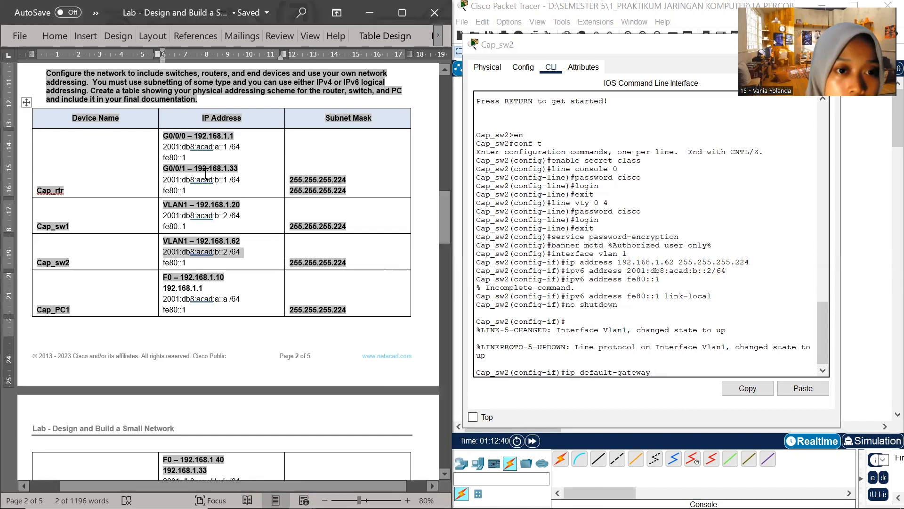
left_click_drag(198, 167, 238, 168)
key("ctrl+c")
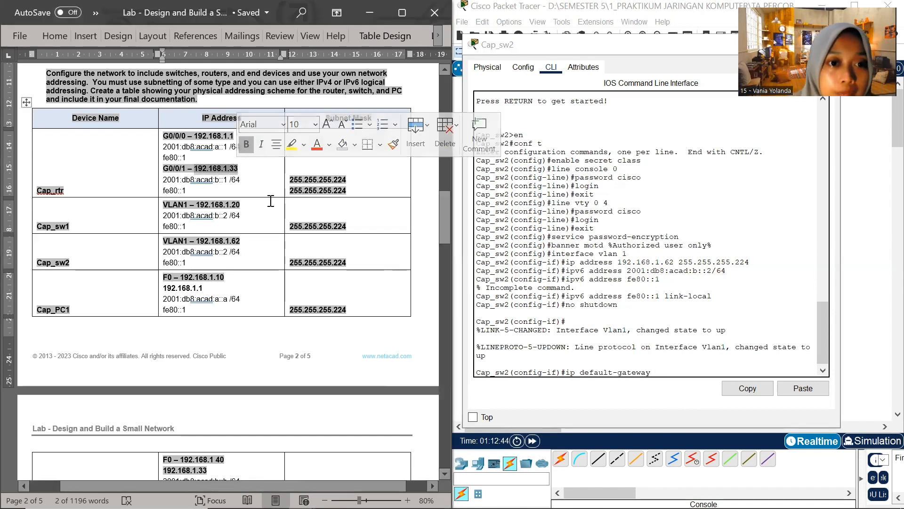
left_click(479, 365)
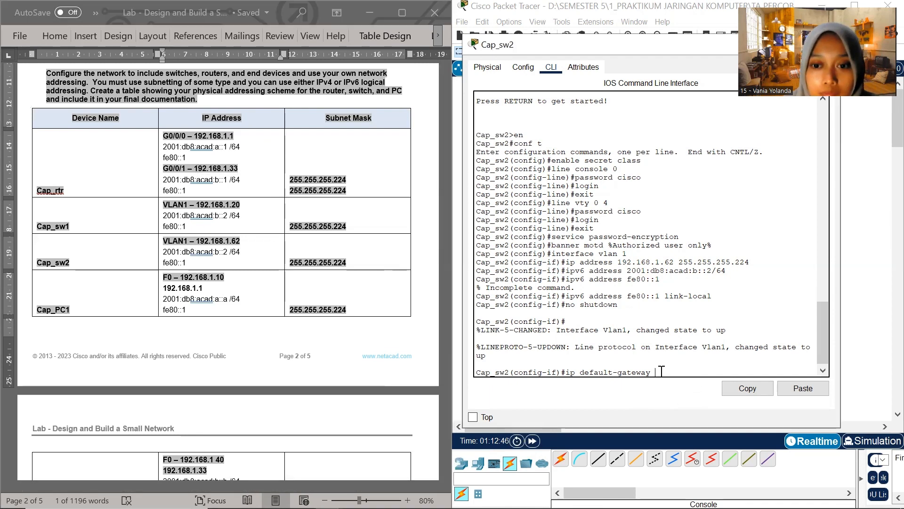
key("ctrl+v")
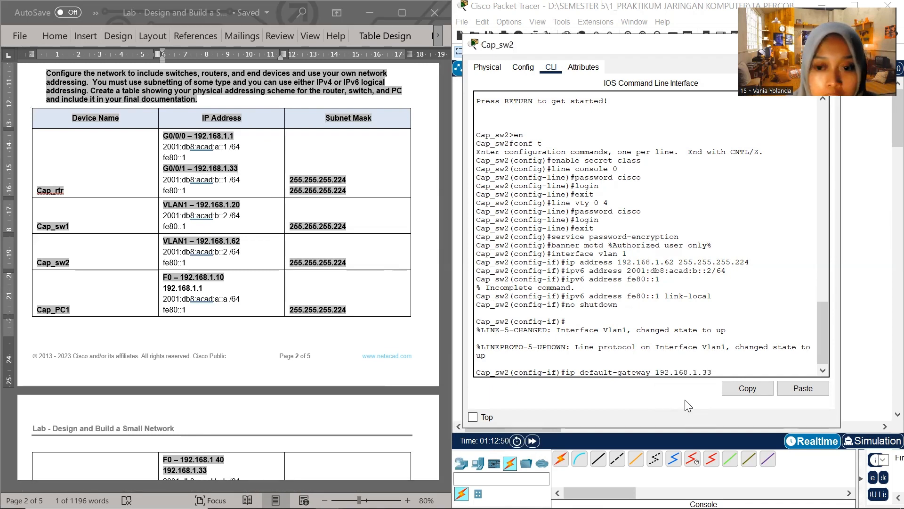
key("Return")
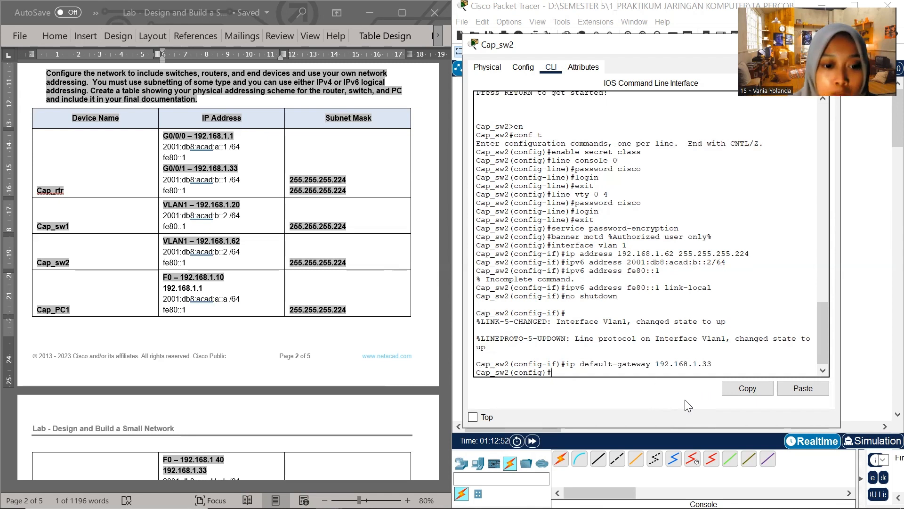
Disable domain name lookup on Cap_sw2 with no ip domain-lookup and exit global configuration mode
type("no ip domain")
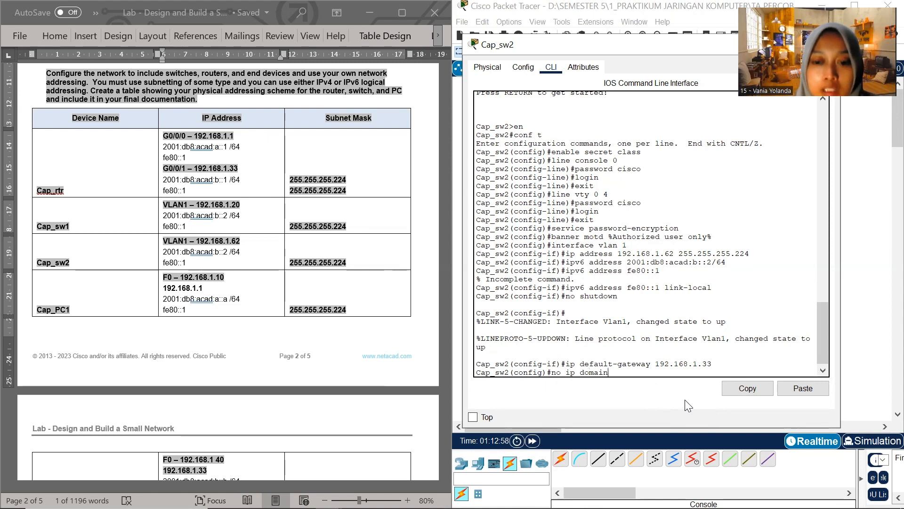
type("-lookup")
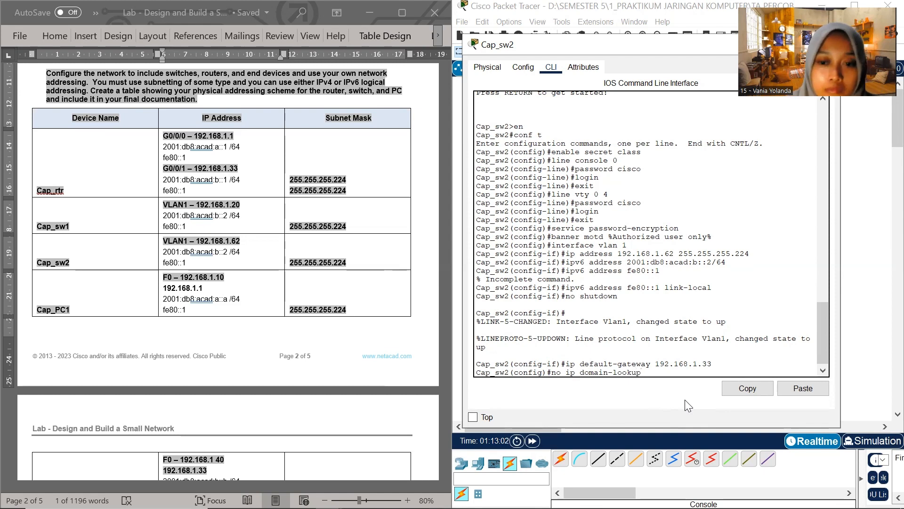
key("Return")
type("exit")
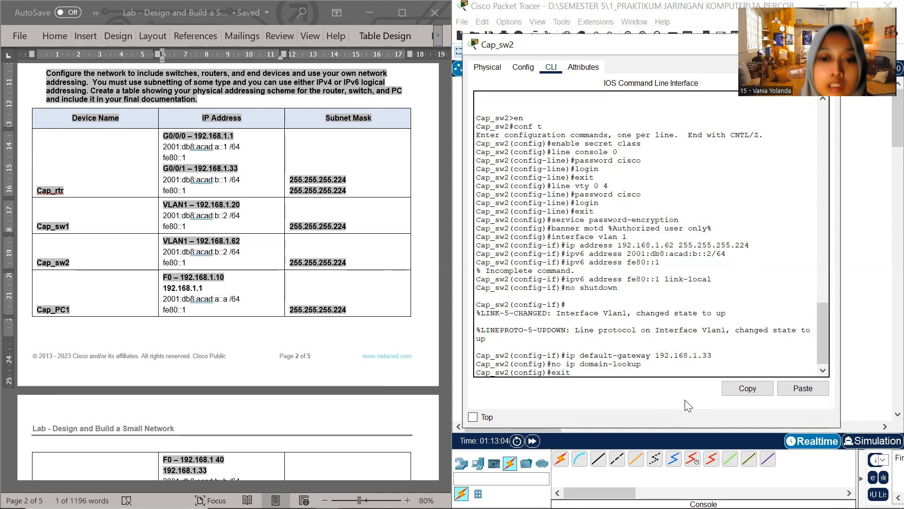
key("Return")
key("Return")
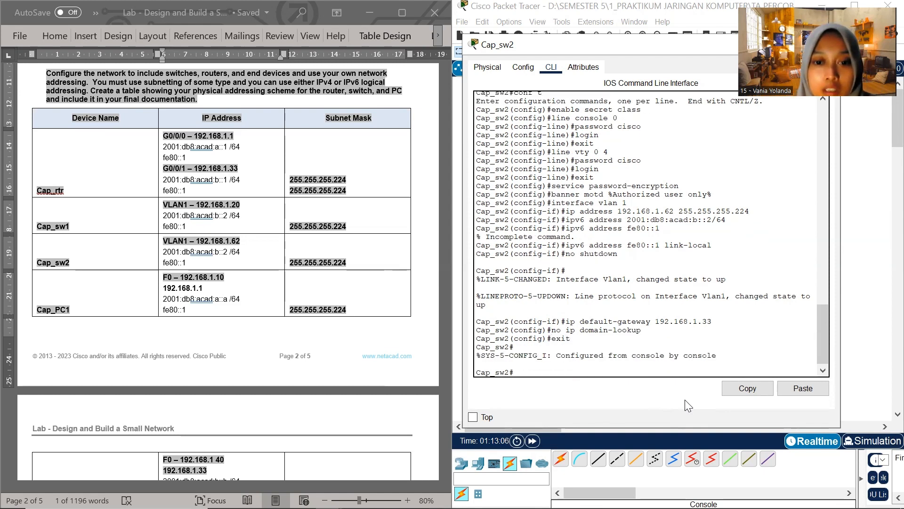
Save Cap_sw2's configuration with copy running-config startup-config, accept the default destination filename, and close the switch window
type("co")
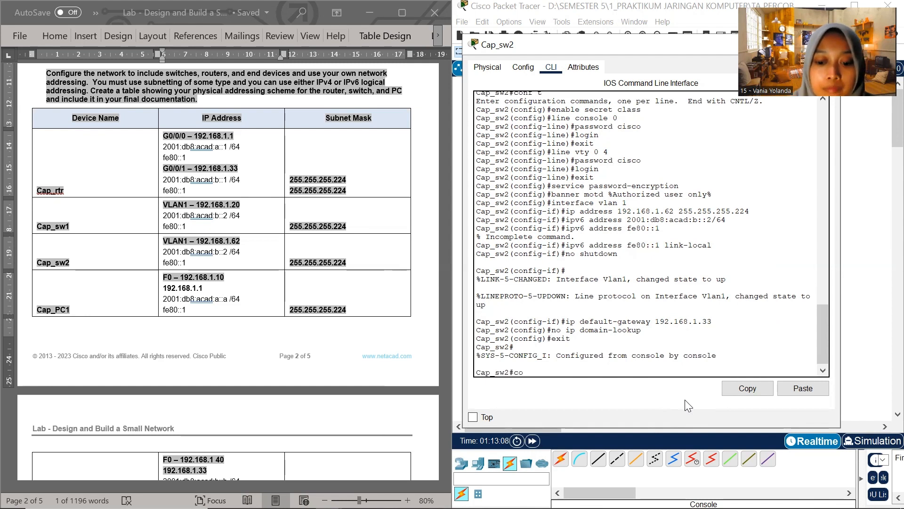
type("py r")
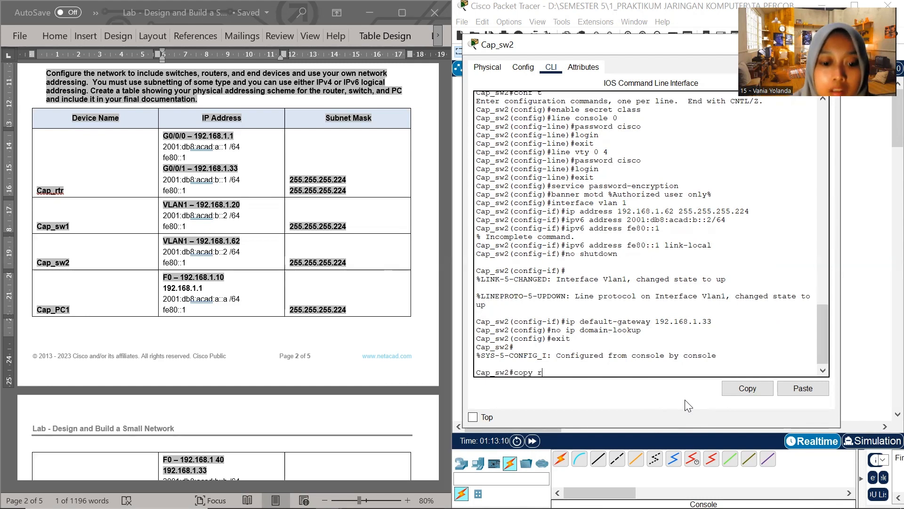
type("unni")
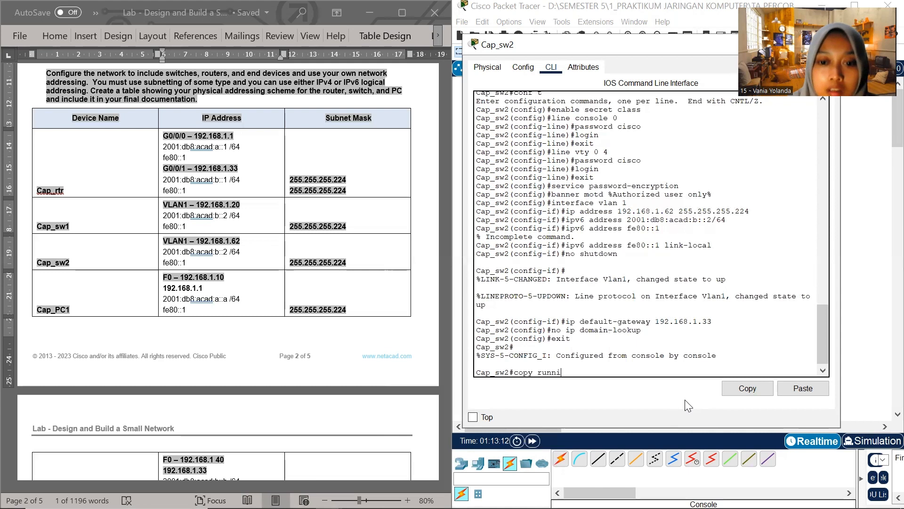
type("ng-conf")
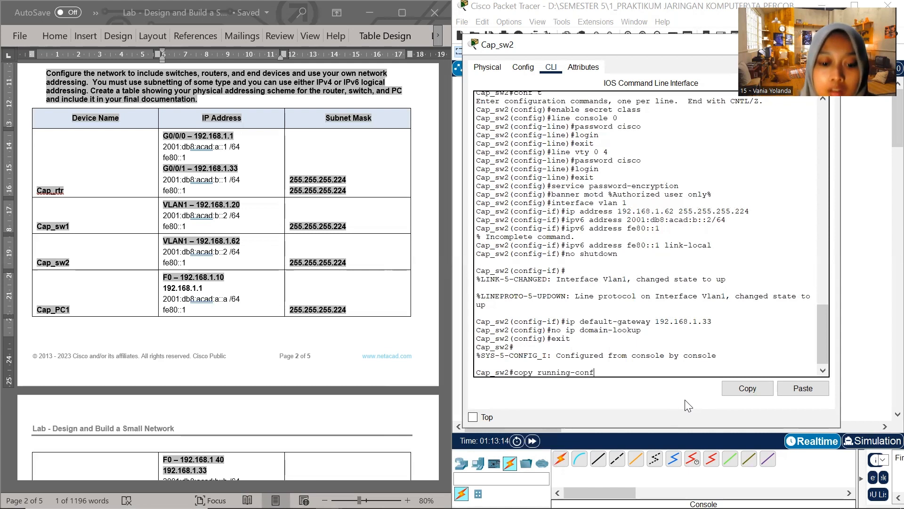
type("ig startup")
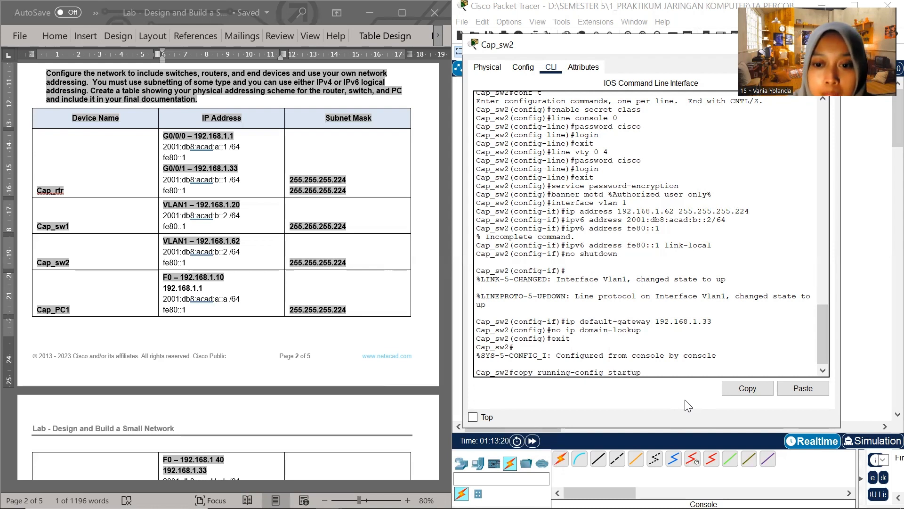
type("-config")
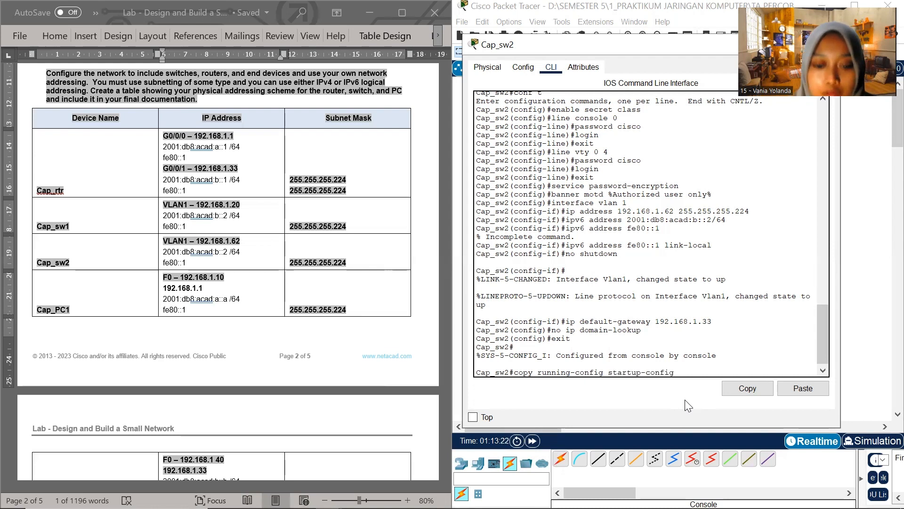
key("Return")
key("Return")
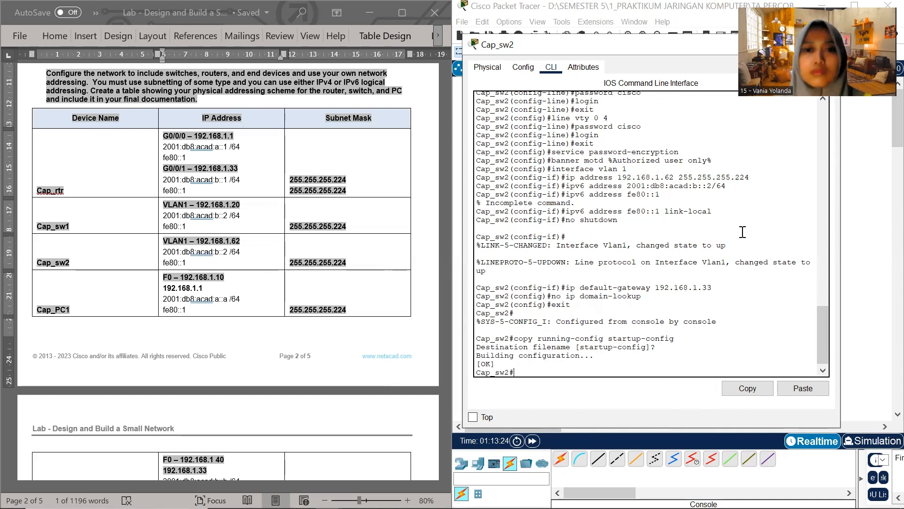
left_click_drag(803, 43, 654, 156)
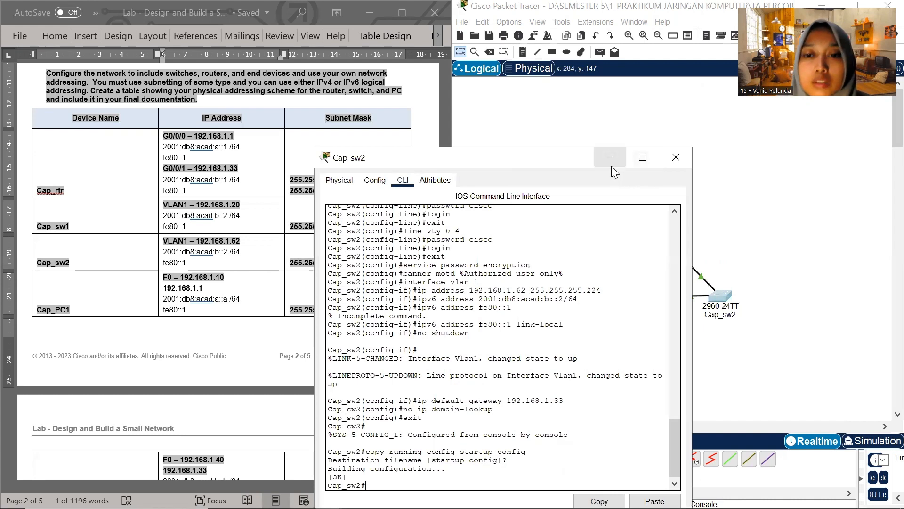
left_click(673, 157)
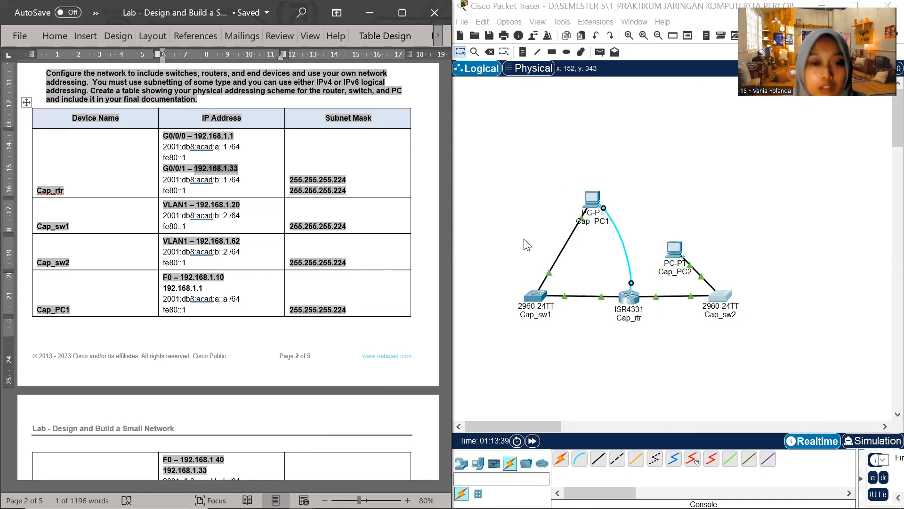
Open Cap_PC1, close its Terminal session and start the Command Prompt beside the Word addressing table
left_click(592, 199)
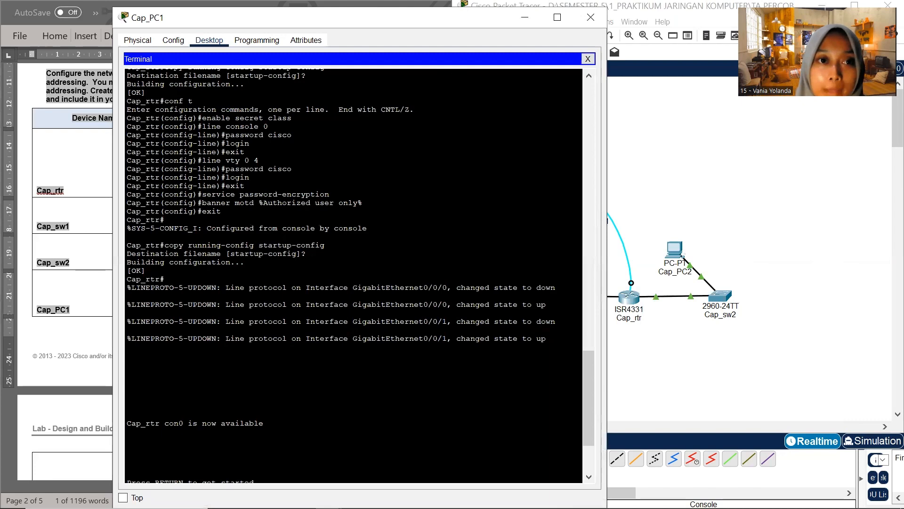
left_click_drag(245, 17, 360, 87)
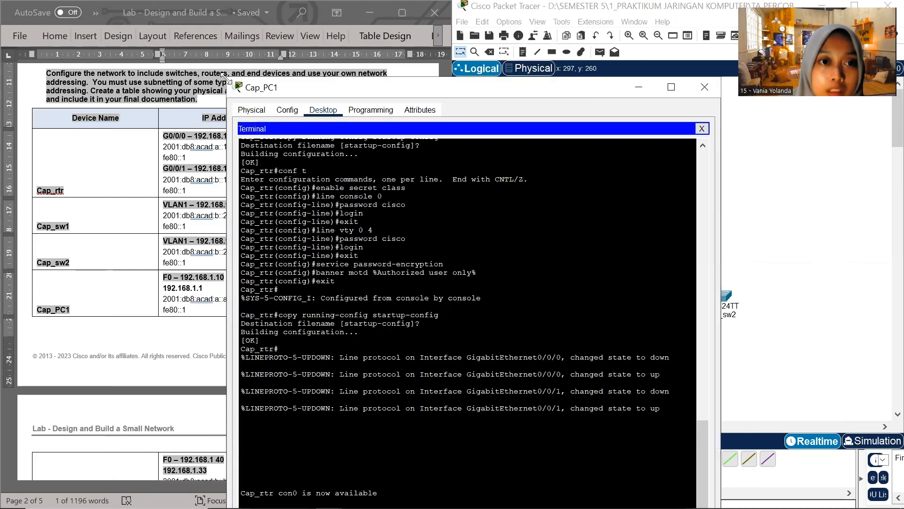
left_click_drag(226, 79, 348, 163)
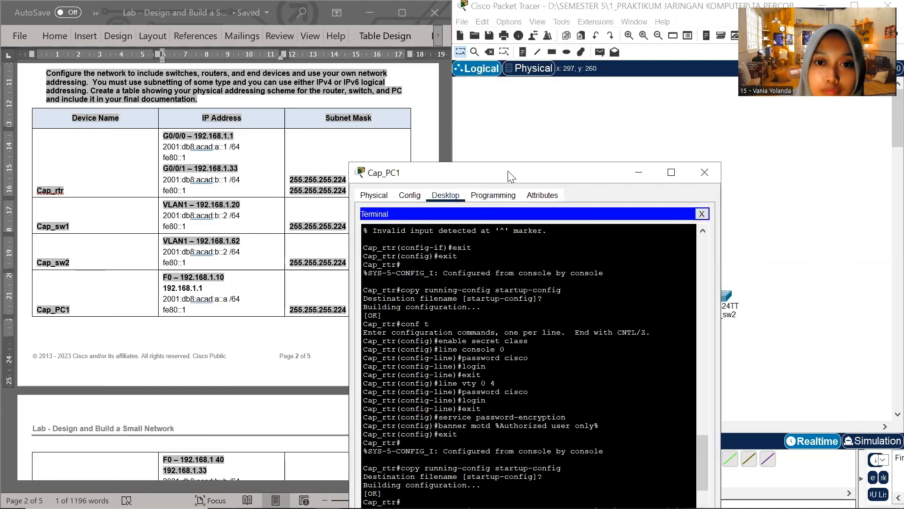
left_click_drag(508, 172, 571, 52)
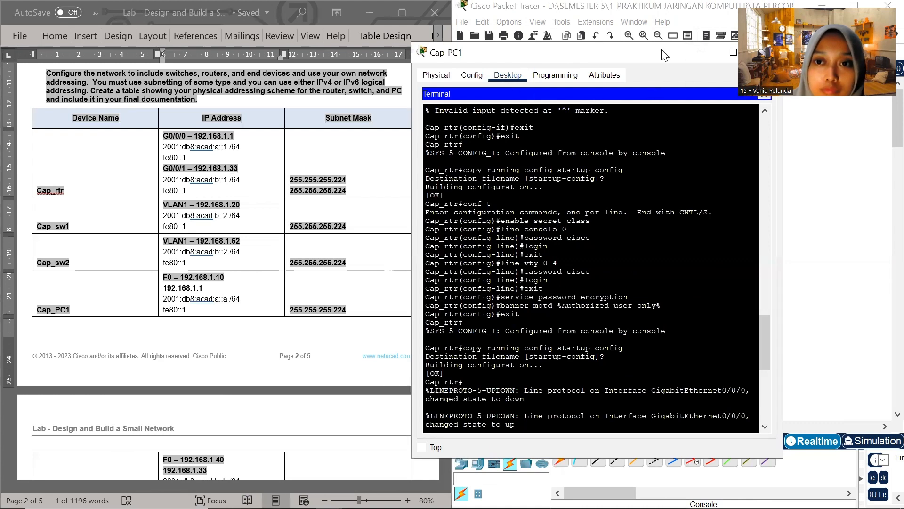
left_click_drag(654, 54, 643, 82)
left_click(753, 123)
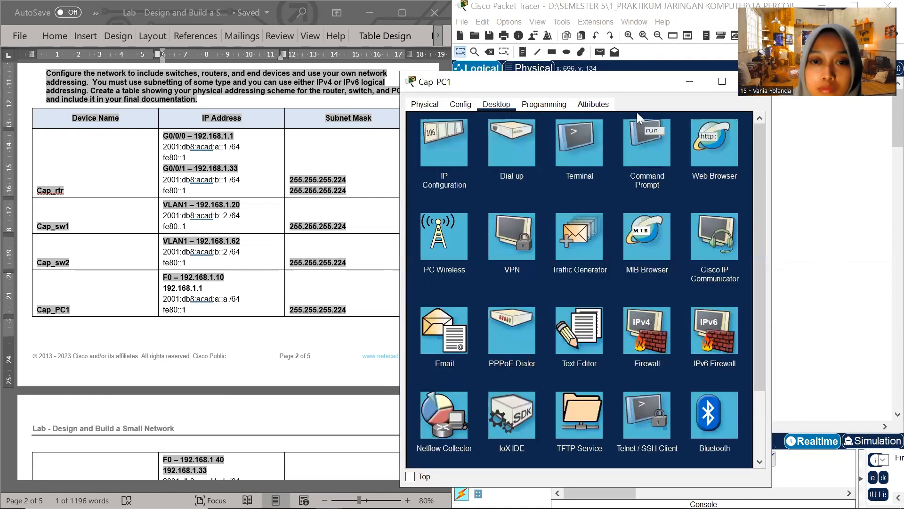
left_click(641, 152)
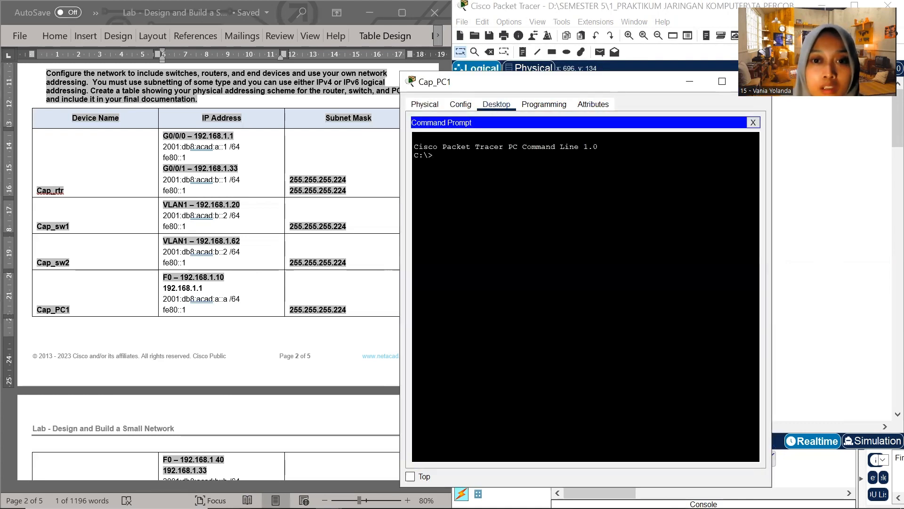
Ping Cap_sw1's VLAN 1 address, 192.168.1.20, from Cap_PC1's Command Prompt
scroll(204, 321, "down", 3)
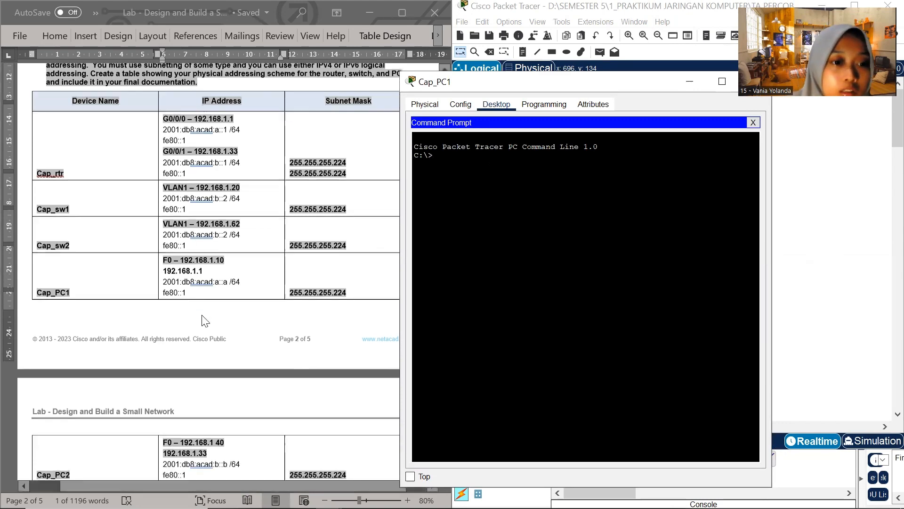
scroll(204, 320, "up", 3)
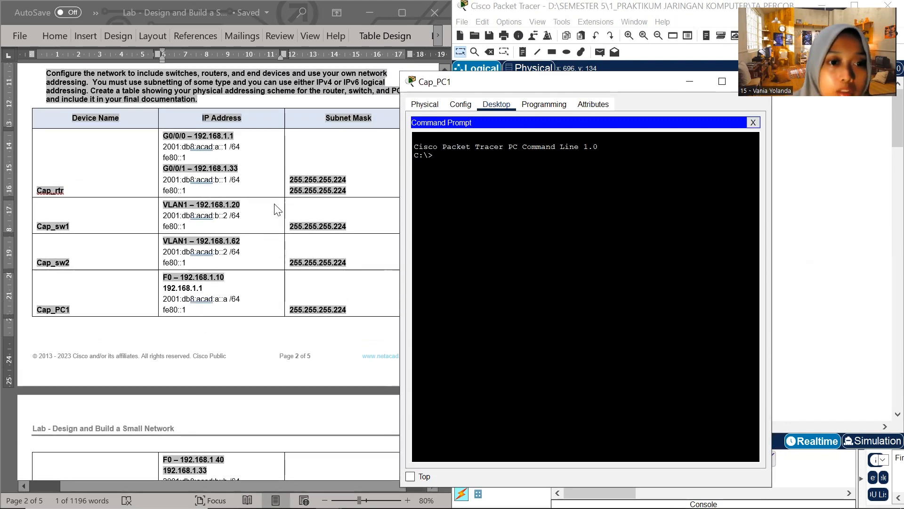
type("ping")
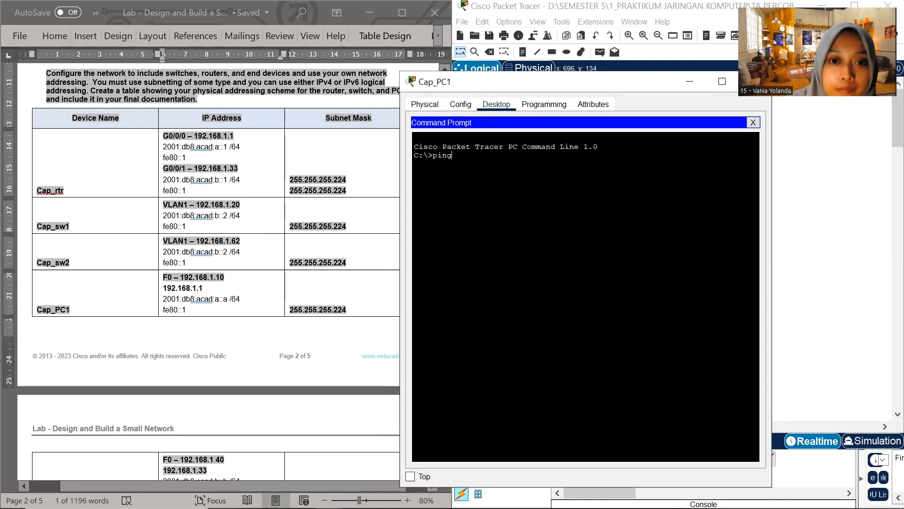
type(" 192")
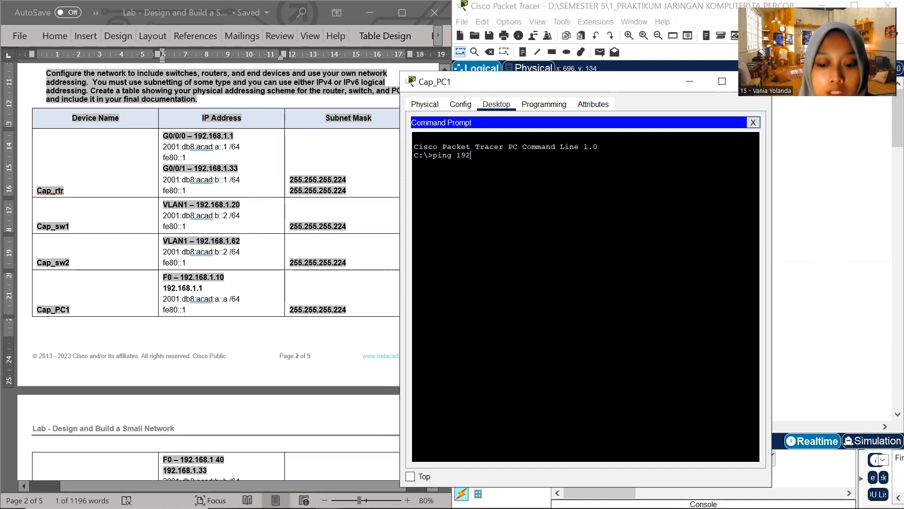
type(".168.1")
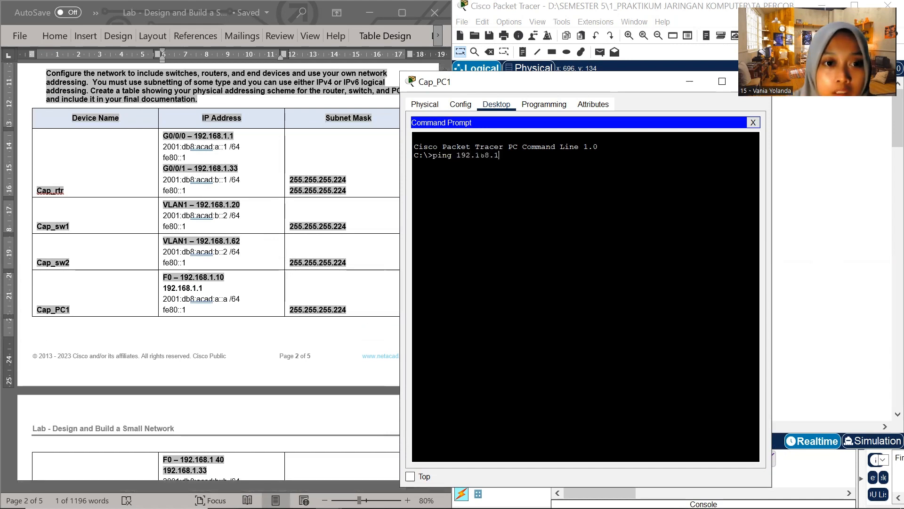
type(".20")
key("Return")
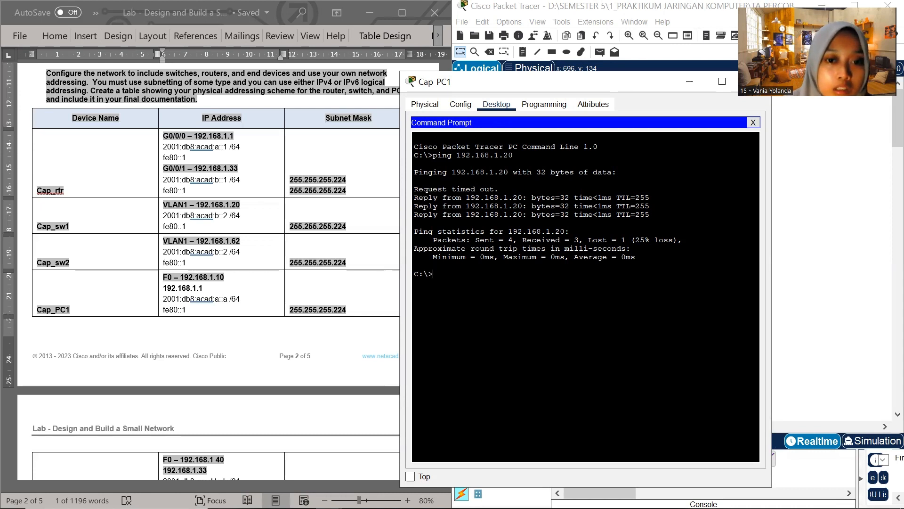
Ping Cap_sw2's VLAN 1 address, 192.168.1.62, from Cap_PC1, copying the address from the Word table
type("ping")
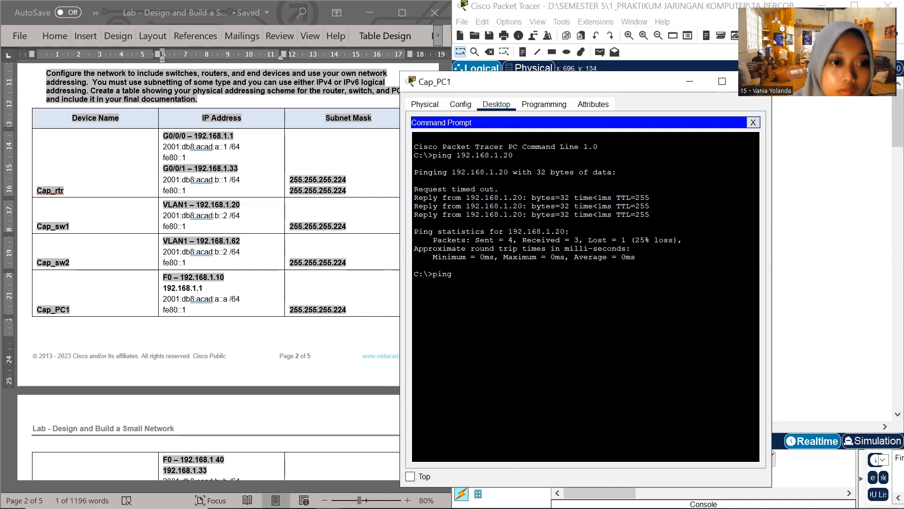
left_click(203, 247)
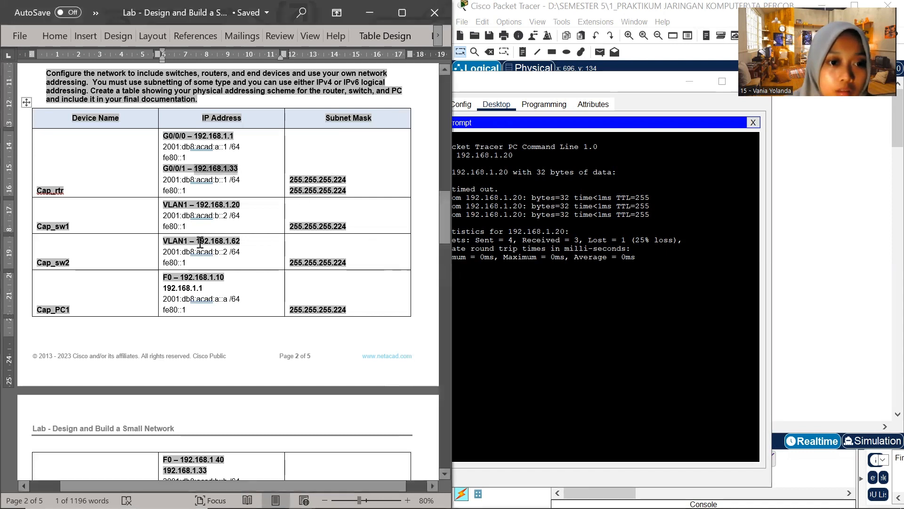
left_click_drag(198, 241, 242, 245)
key("ctrl+c")
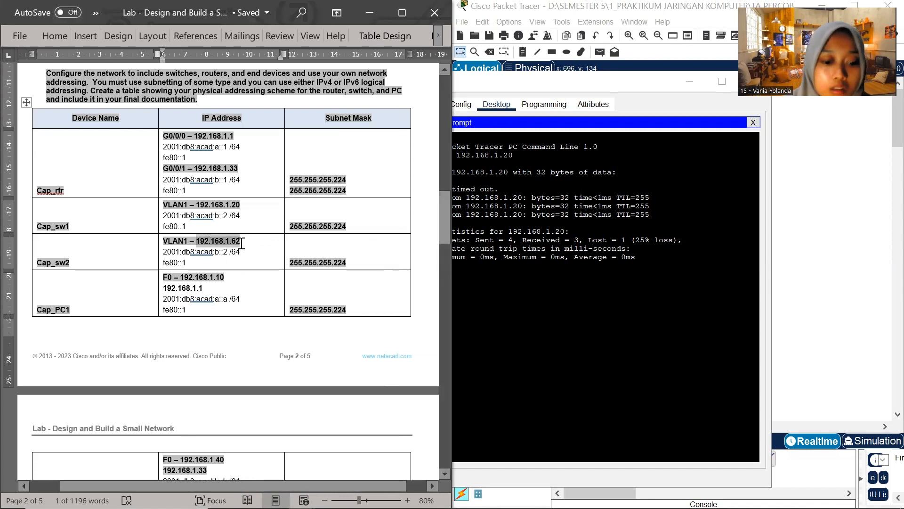
key("alt+Tab")
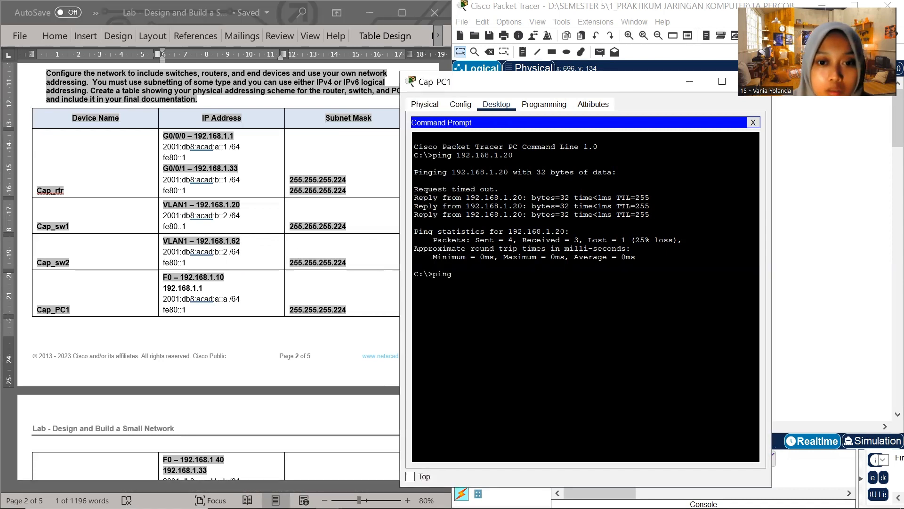
right_click(428, 278)
left_click(442, 298)
key("Return")
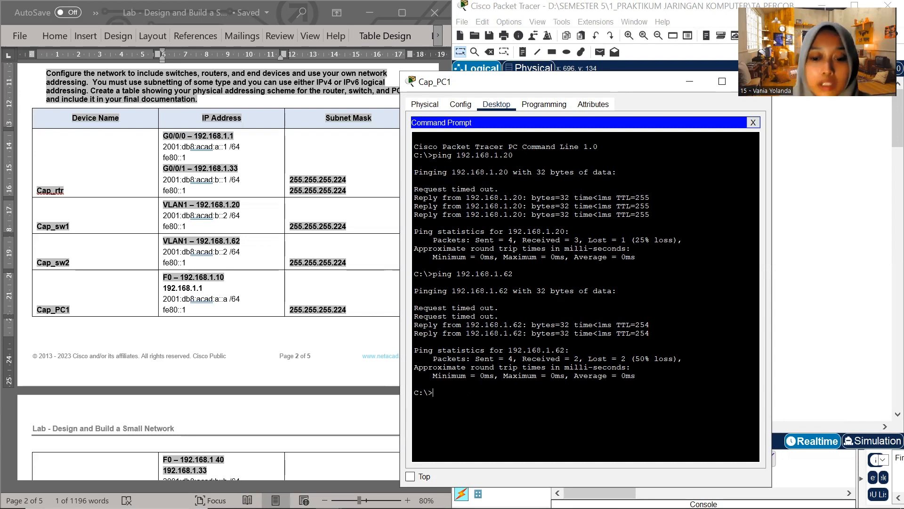
Repeat the ping from Cap_PC1 to Cap_sw2 at 192.168.1.62
type("ping")
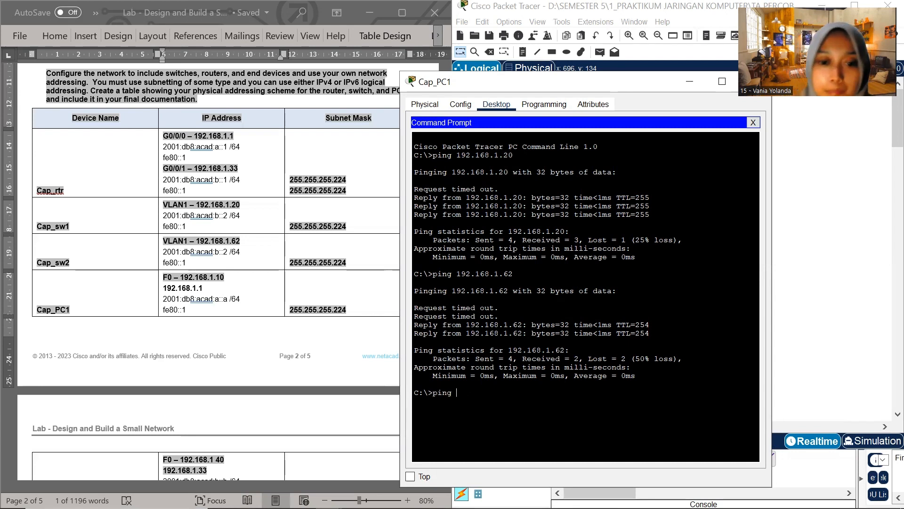
right_click(462, 389)
left_click(480, 415)
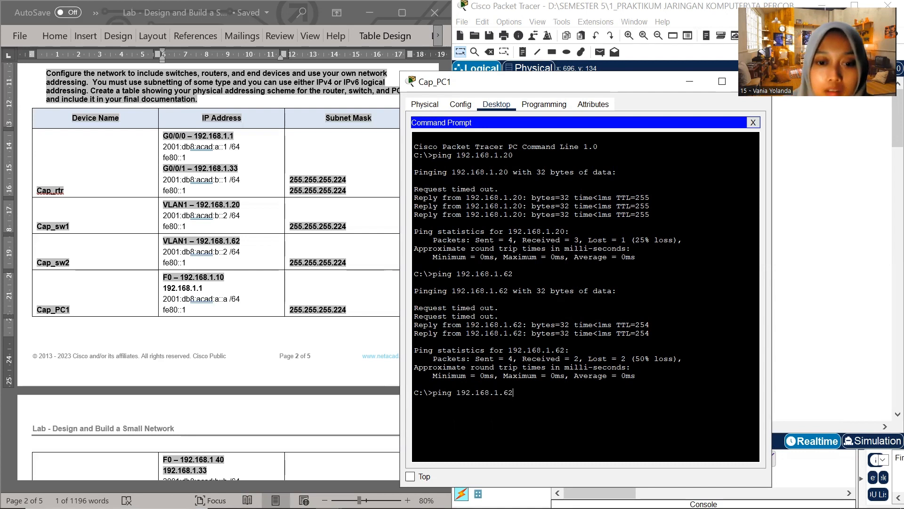
key("Return")
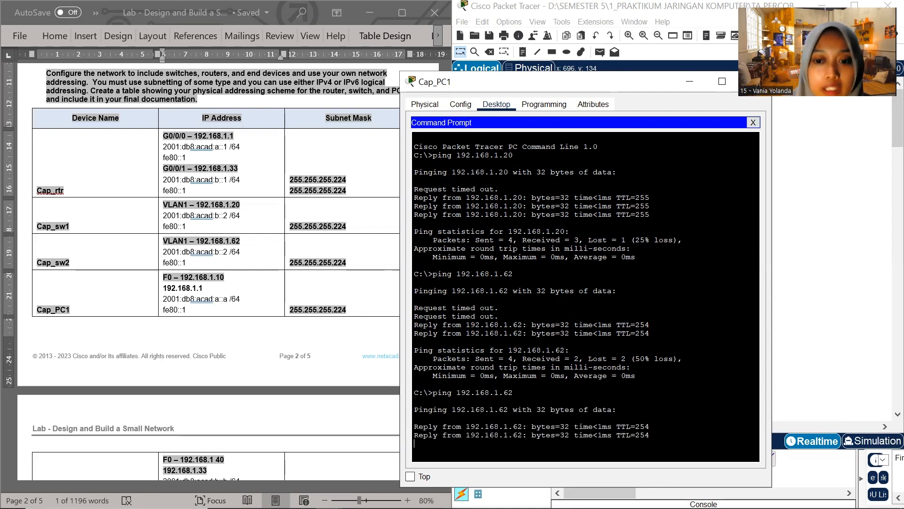
Ping Cap_rtr's G0/0/0 IPv6 address, 2001:db8:acad:a::1, from Cap_PC1, copying the address from the Word table
scroll(200, 308, "down", 3)
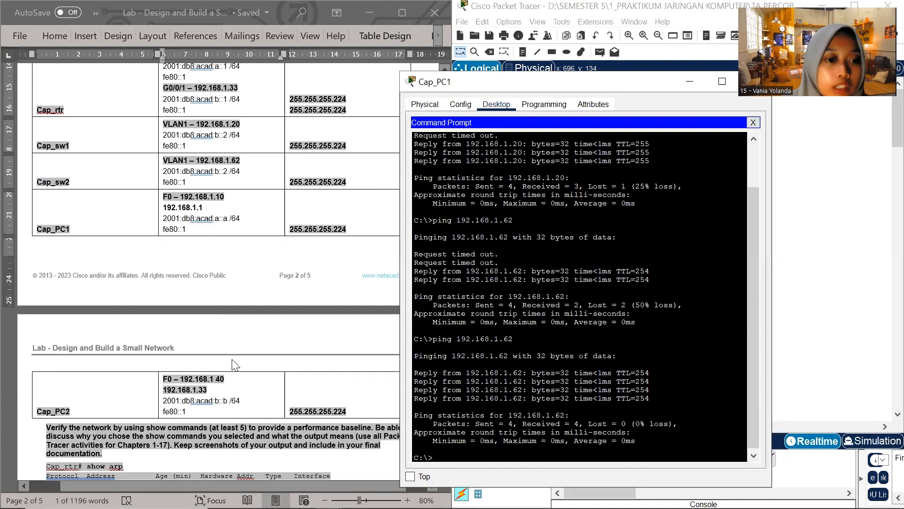
scroll(190, 409, "up", 6)
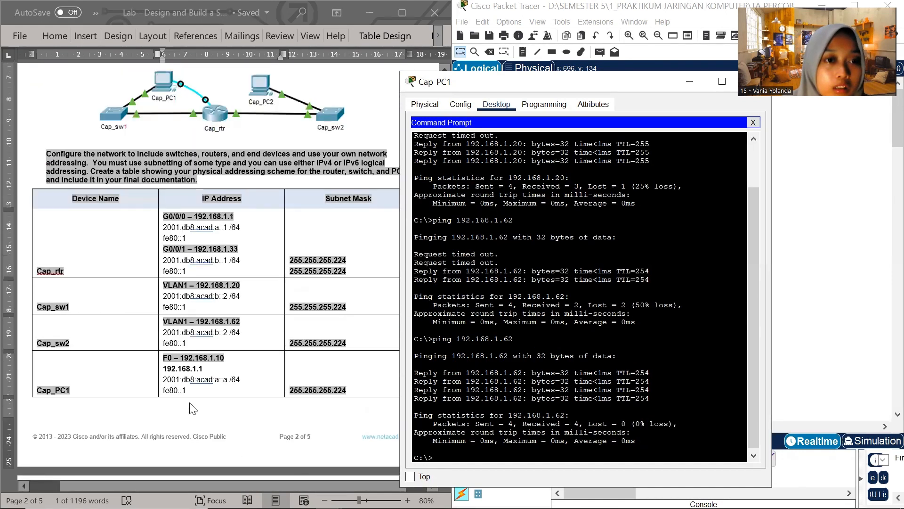
scroll(192, 408, "down", 1)
left_click(197, 199)
left_click_drag(164, 200, 226, 200)
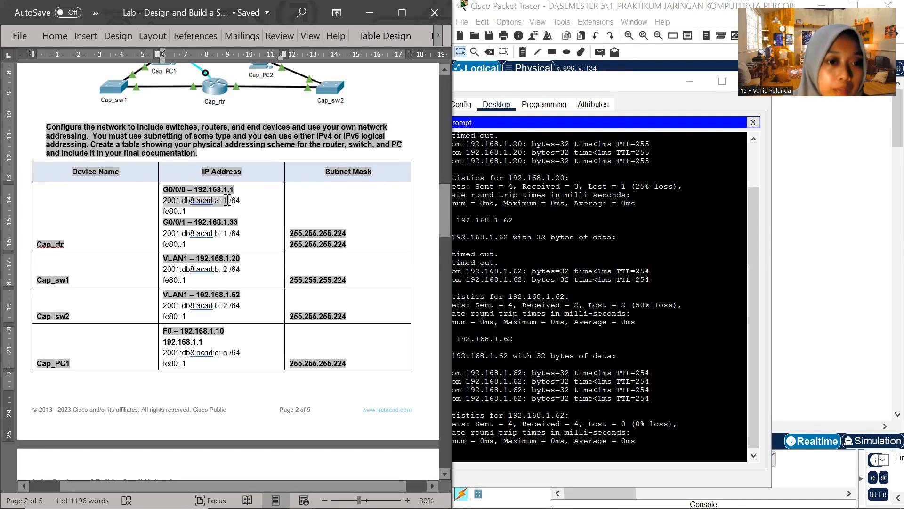
key("ctrl+c")
scroll(598, 329, "down", 1)
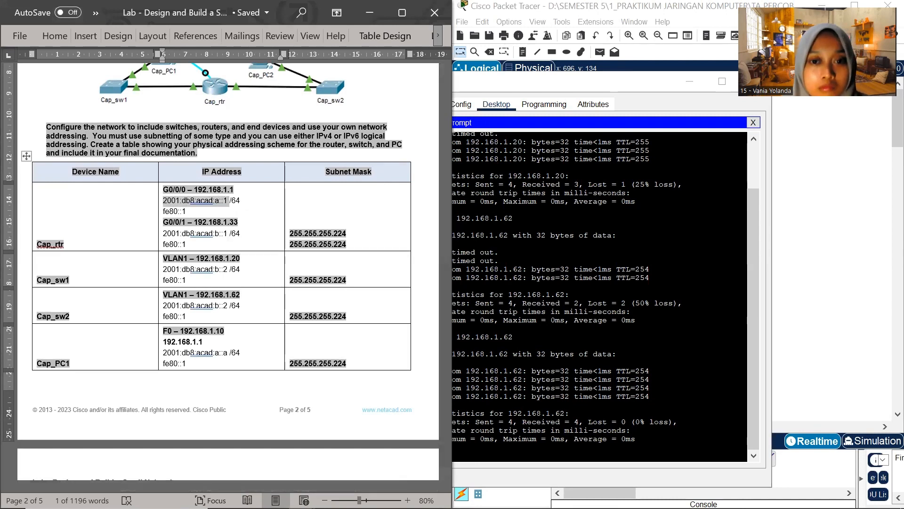
left_click(546, 458)
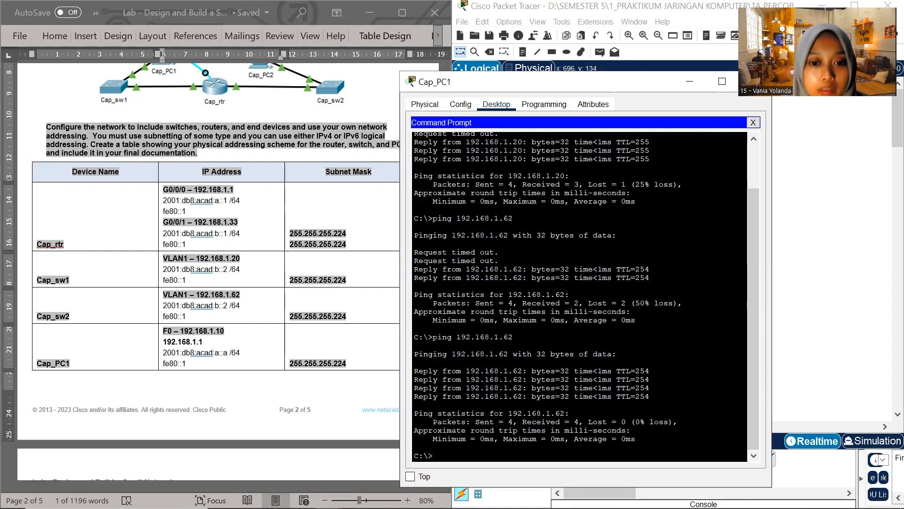
type("pi")
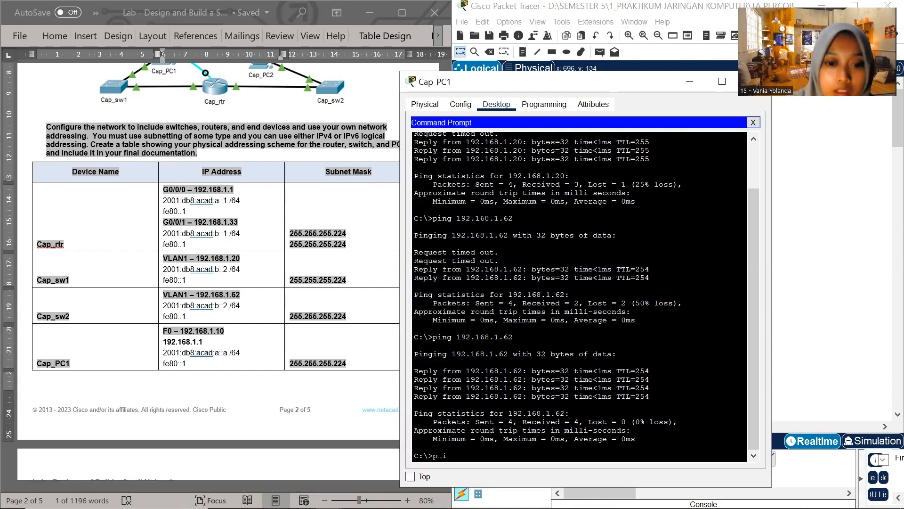
type("ng")
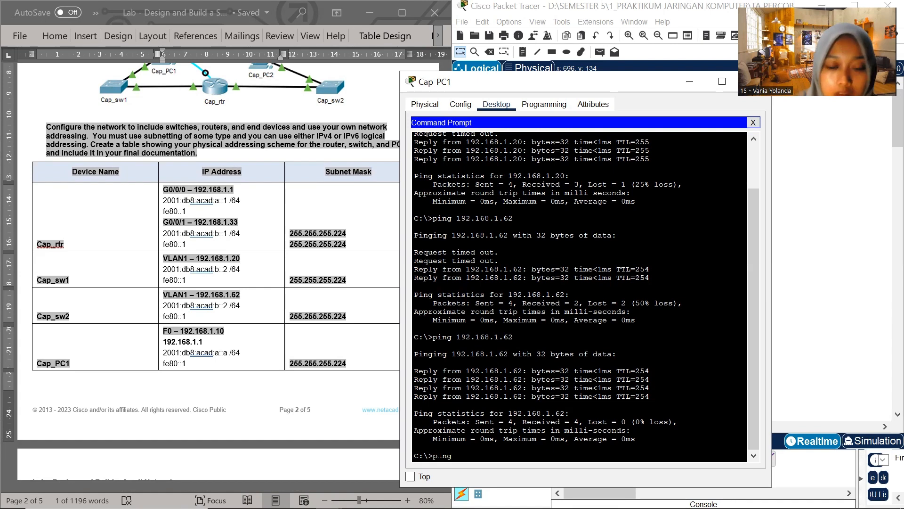
type(" 2001:db8:acad:a::1")
key("Return")
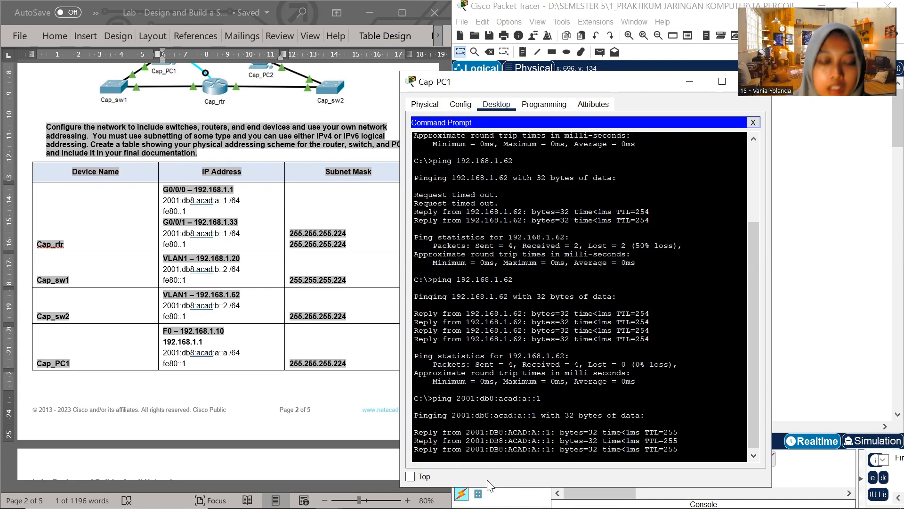
Ping the IPv6 address 2001:db8:acad:b::2 from Cap_PC1, copying it from the Cap_sw1 row of the Word table
left_click(194, 273)
left_click_drag(164, 268, 230, 271)
key("ctrl+c")
scroll(431, 416, "down", 3)
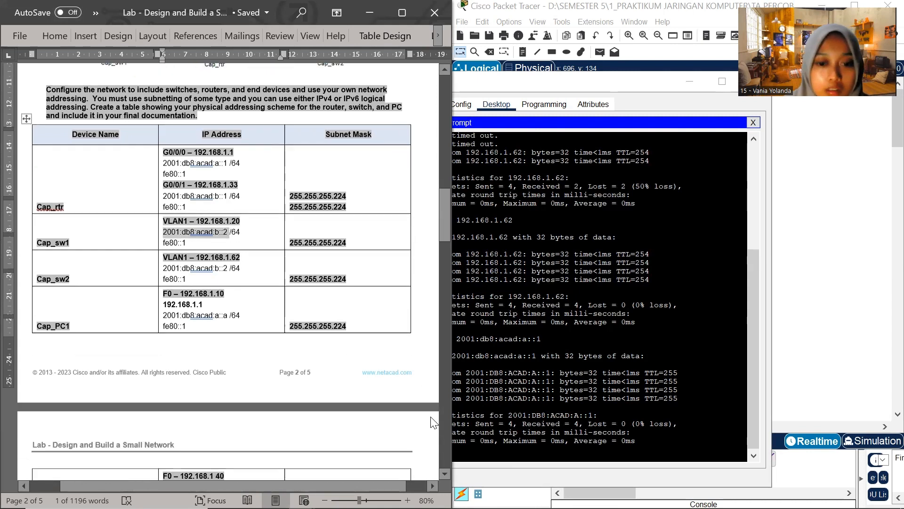
left_click(480, 448)
type("ping")
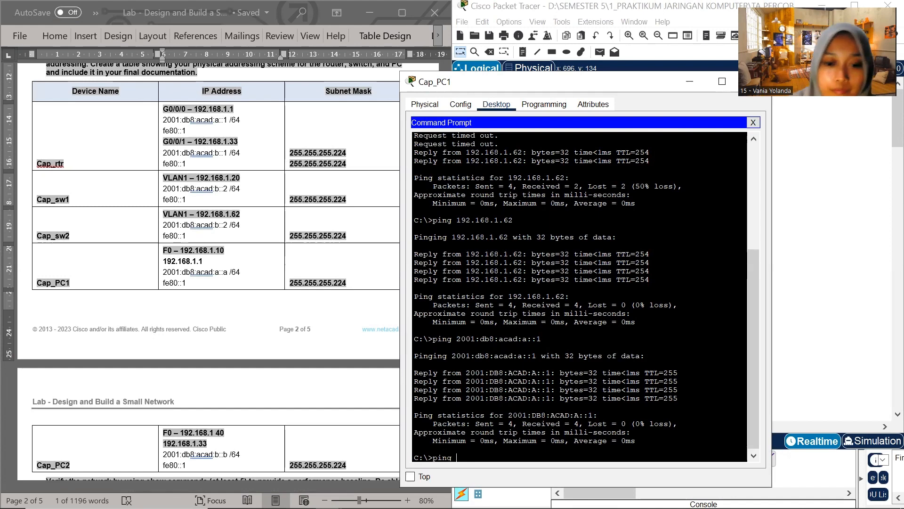
right_click(459, 459)
left_click(488, 483)
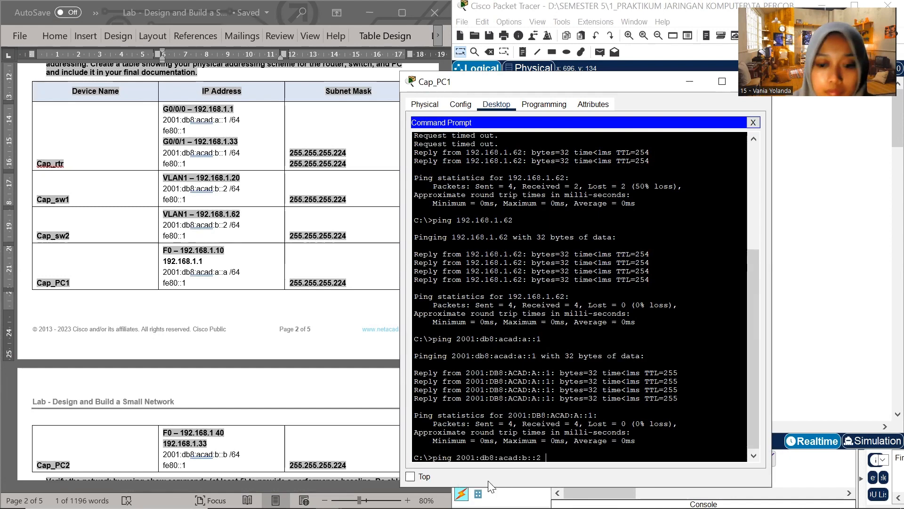
key("Return")
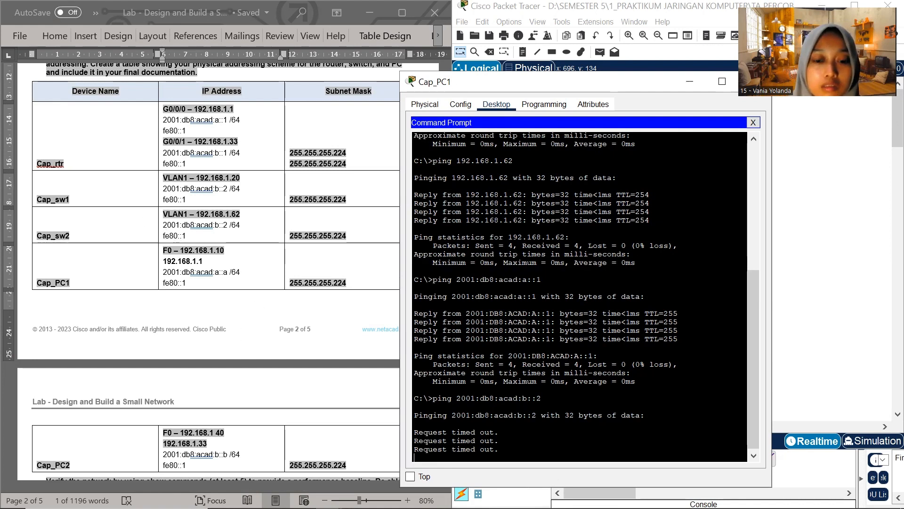
Close Cap_PC1 and start Cap_PC2's Command Prompt, moving and resizing its window to sit beside the Word addressing table
mouse_move(309, 508)
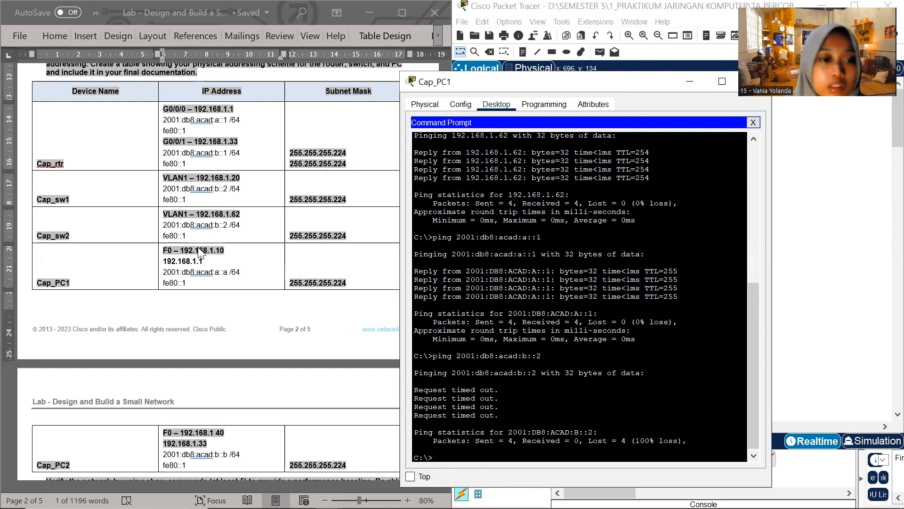
scroll(202, 235, "down", 1)
left_click_drag(624, 82, 595, 143)
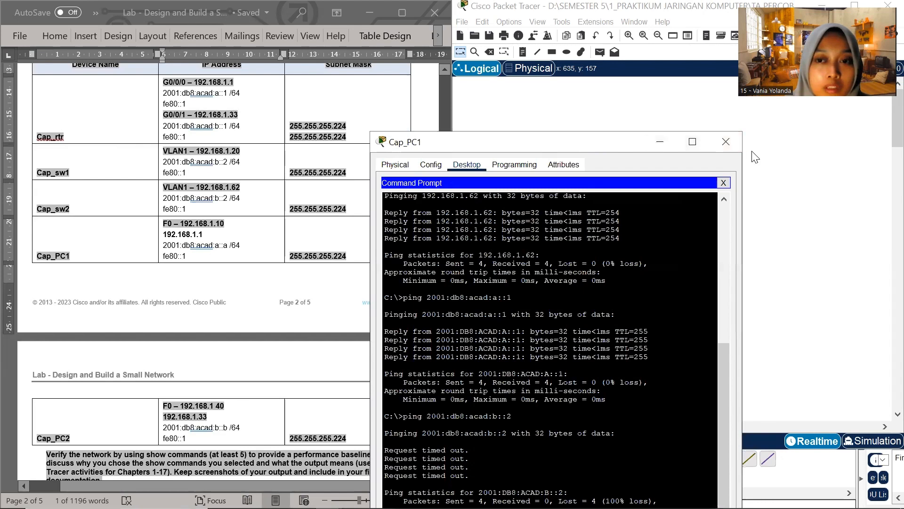
left_click(726, 142)
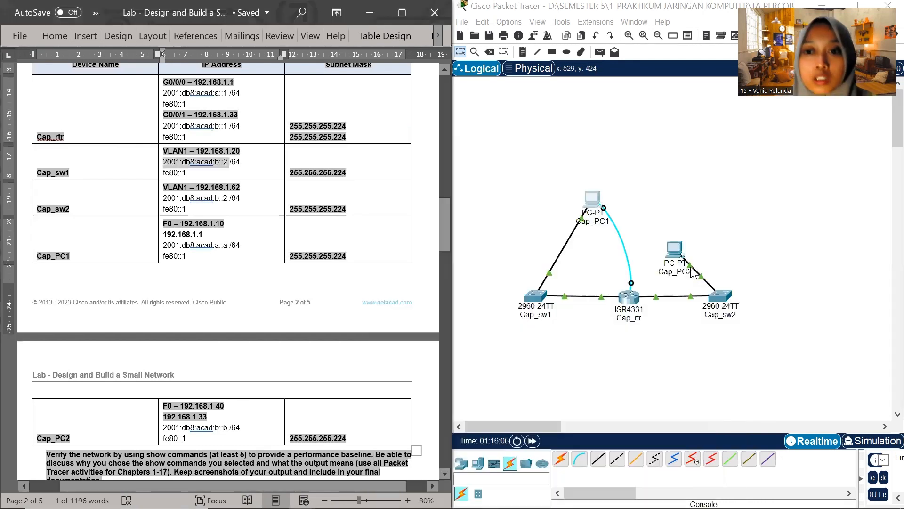
left_click(672, 248)
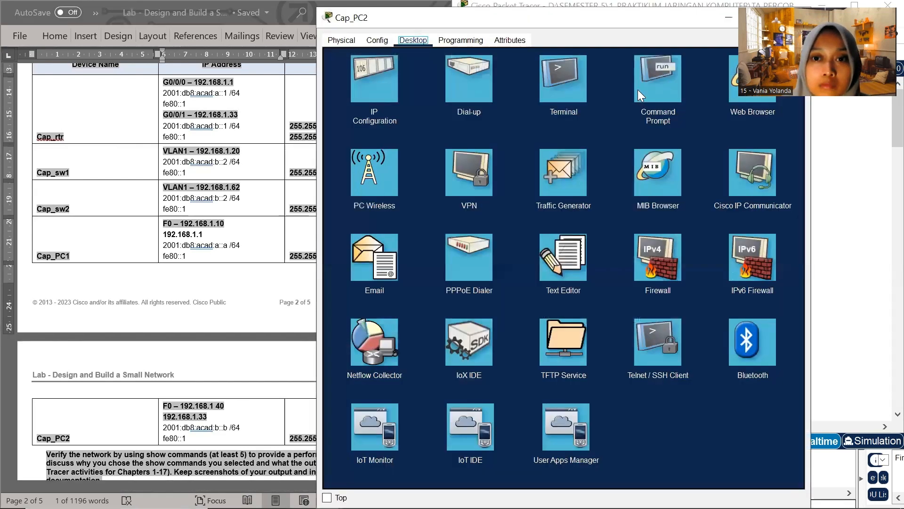
left_click(638, 90)
left_click_drag(575, 19, 599, 136)
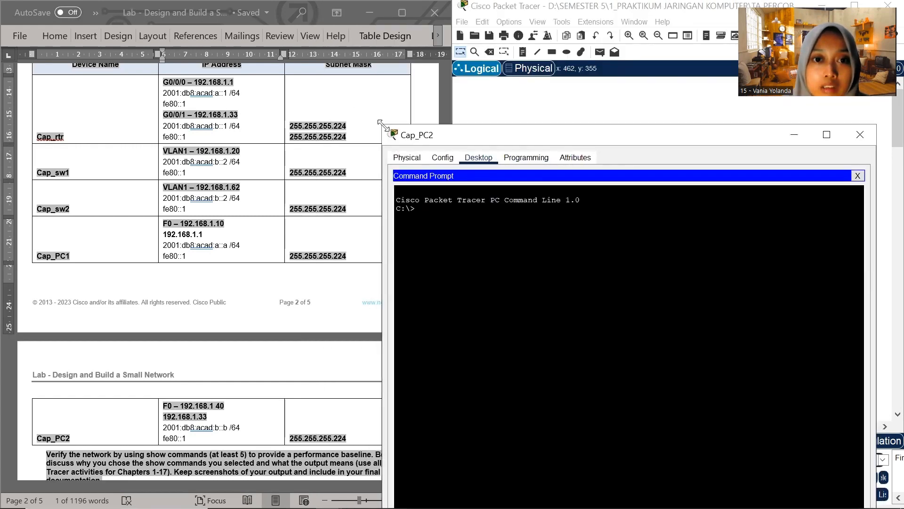
left_click_drag(381, 125, 468, 121)
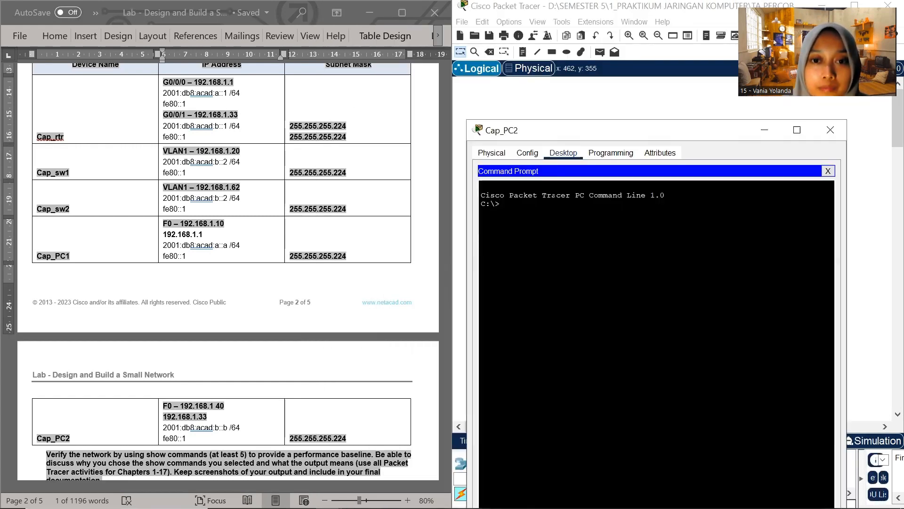
Ping Cap_rtr's G0/0/0 address, 192.168.1.1, from Cap_PC2, copying the address from the Word table
scroll(251, 250, "up", 3)
left_click(196, 137)
left_click_drag(196, 136, 235, 131)
key("ctrl+c")
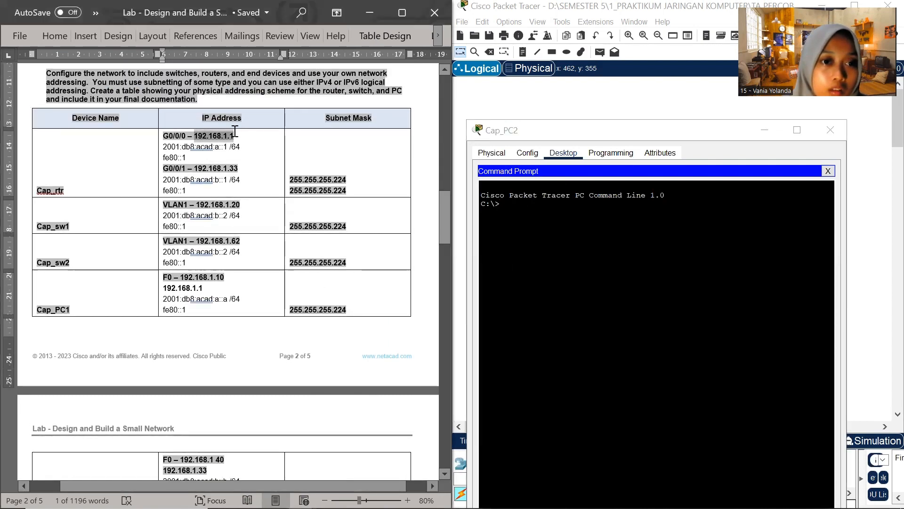
left_click(551, 225)
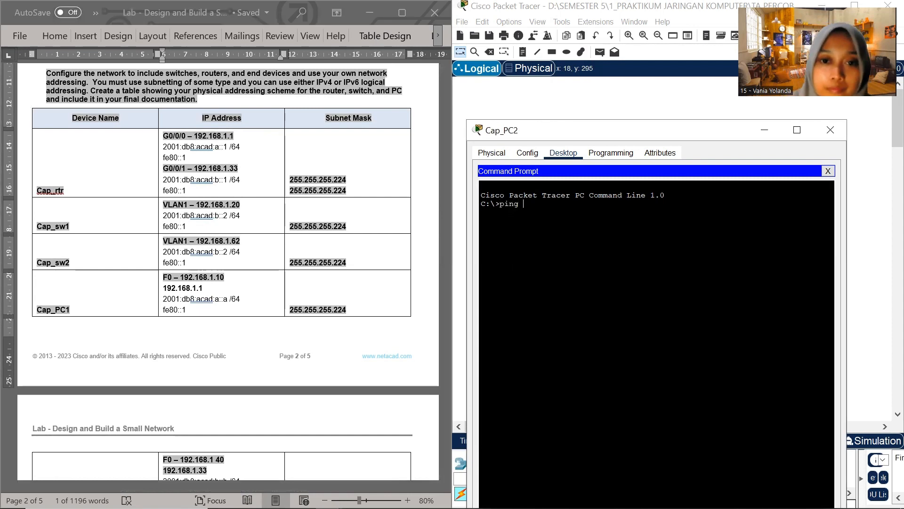
left_click(559, 227)
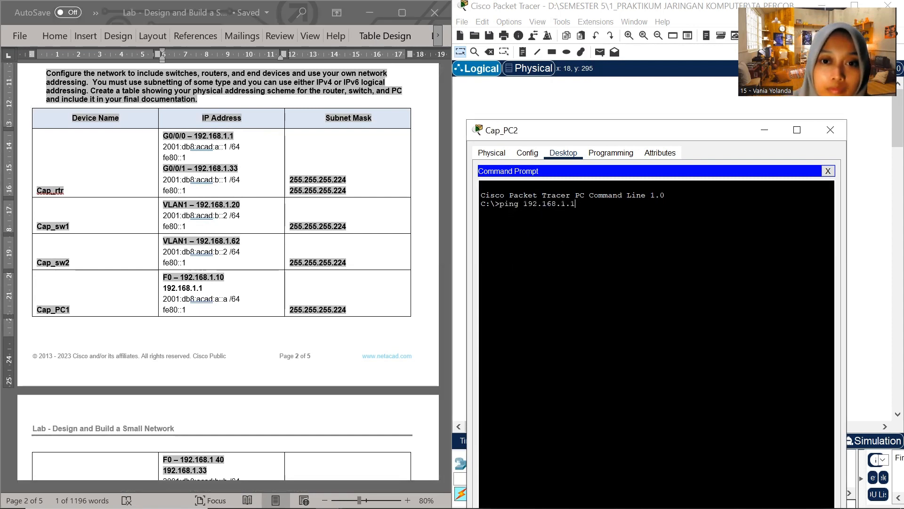
key("Return")
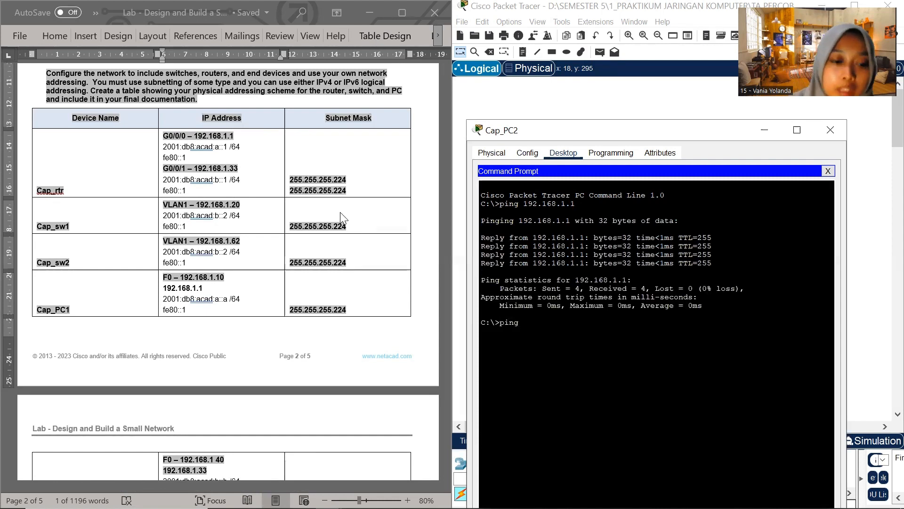
Ping Cap_sw1's VLAN 1 address, 192.168.1.20, from Cap_PC2, copying the address from the Word table
scroll(207, 265, "down", 5)
scroll(175, 330, "up", 1)
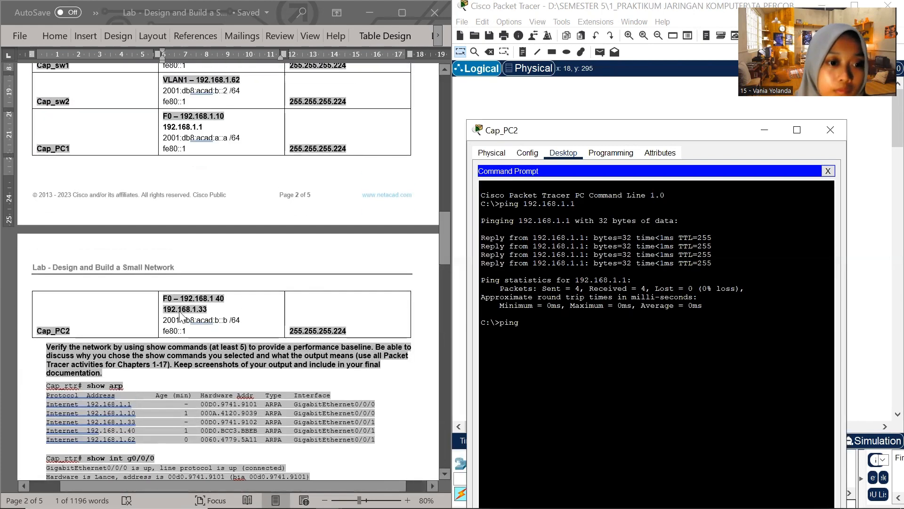
left_click(210, 298)
scroll(217, 184, "up", 1)
scroll(194, 149, "up", 4)
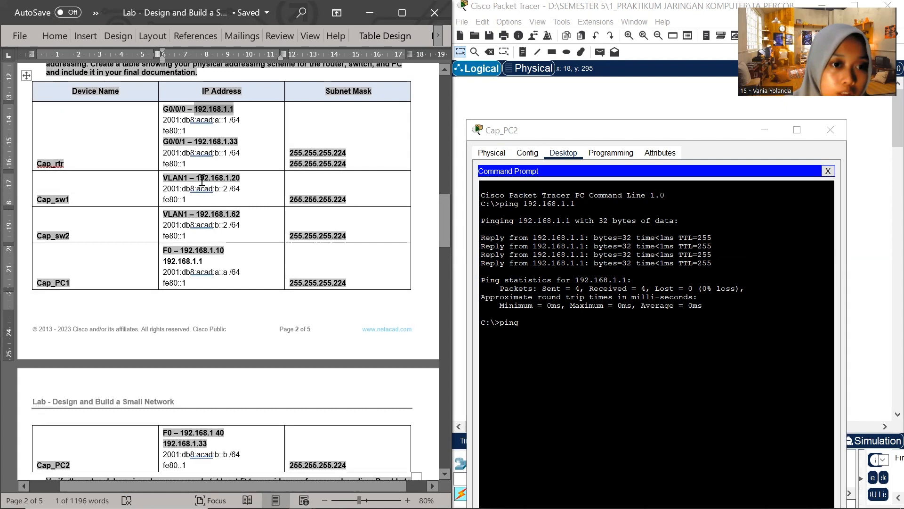
mouse_move(198, 178)
left_mouse_down()
mouse_move(237, 174)
mouse_move(198, 178)
left_mouse_up()
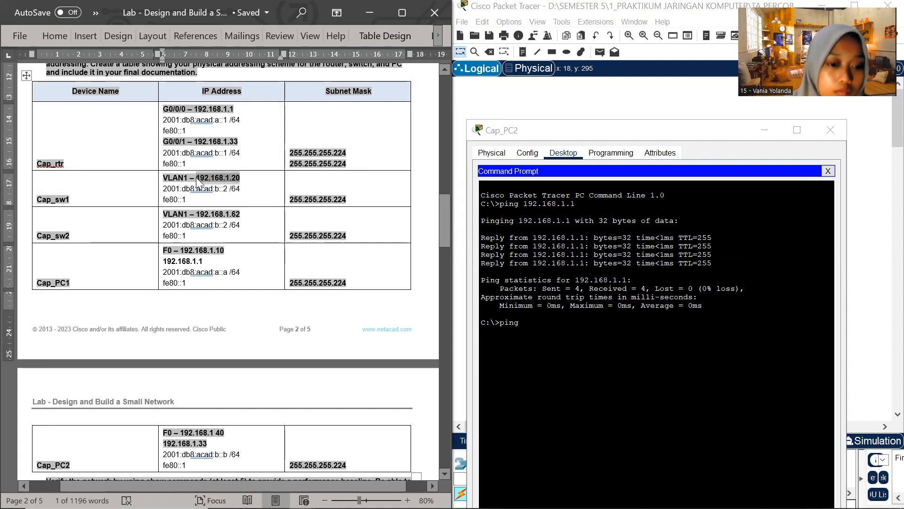
left_click(532, 325)
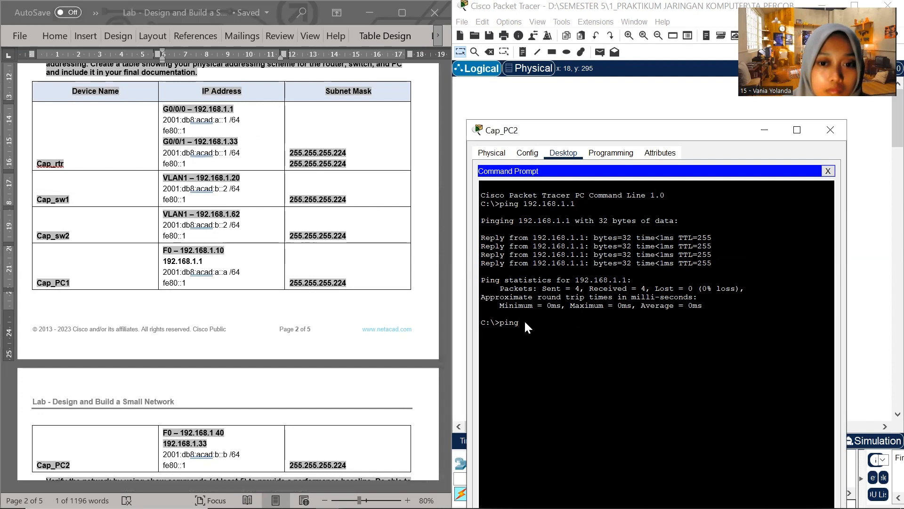
key("Return")
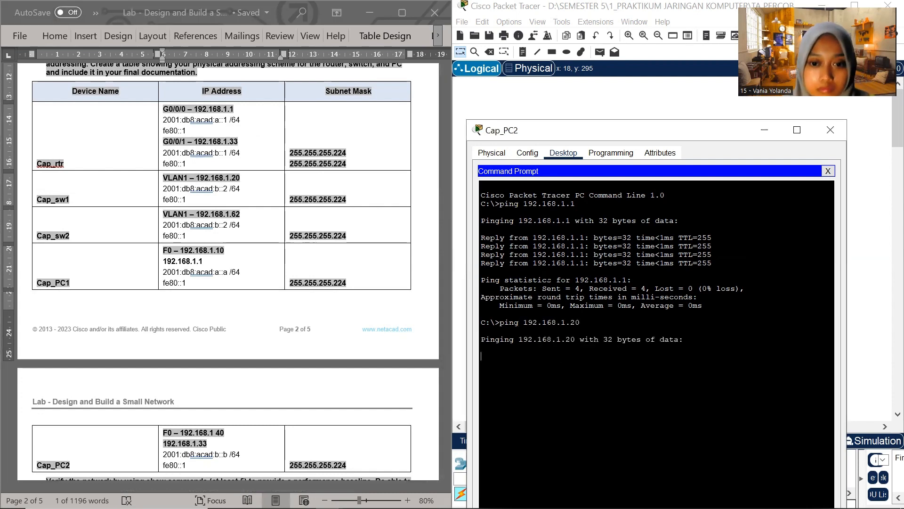
Ping Cap_PC1's address, 192.168.1.10, from Cap_PC2, copying the address from the Word table
left_click(198, 218)
left_click_drag(164, 225, 220, 227)
left_click(214, 236)
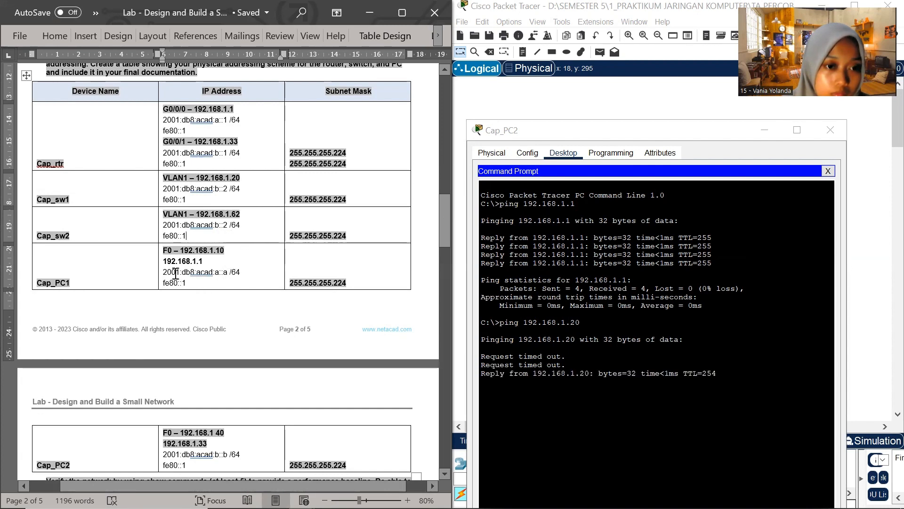
left_click_drag(164, 272, 181, 250)
left_click(216, 251)
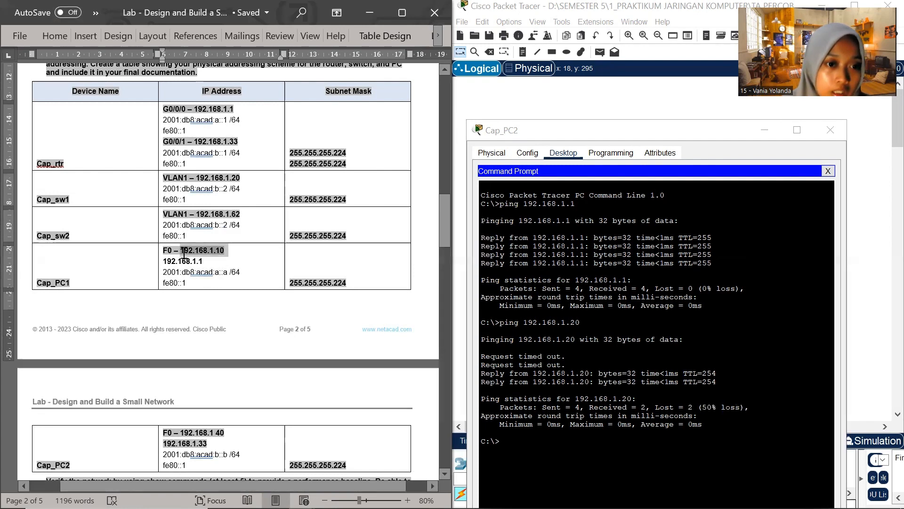
left_click(529, 438)
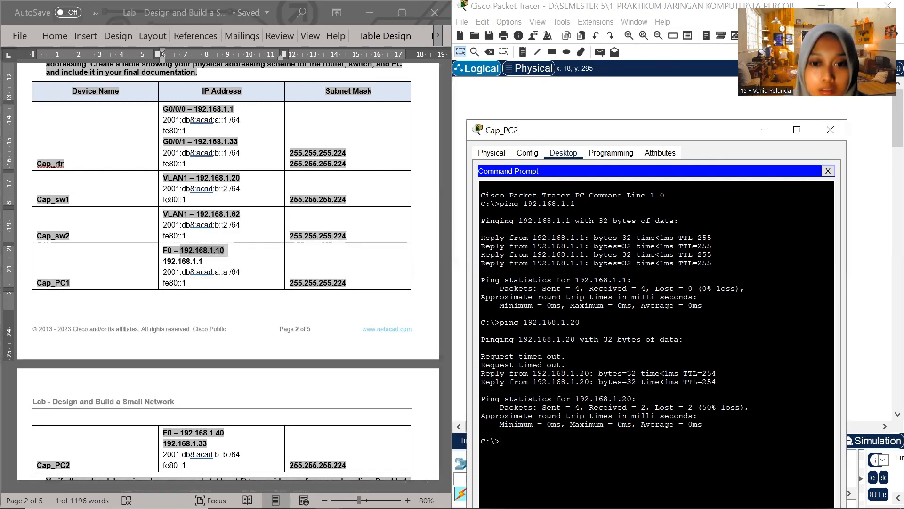
right_click(513, 445)
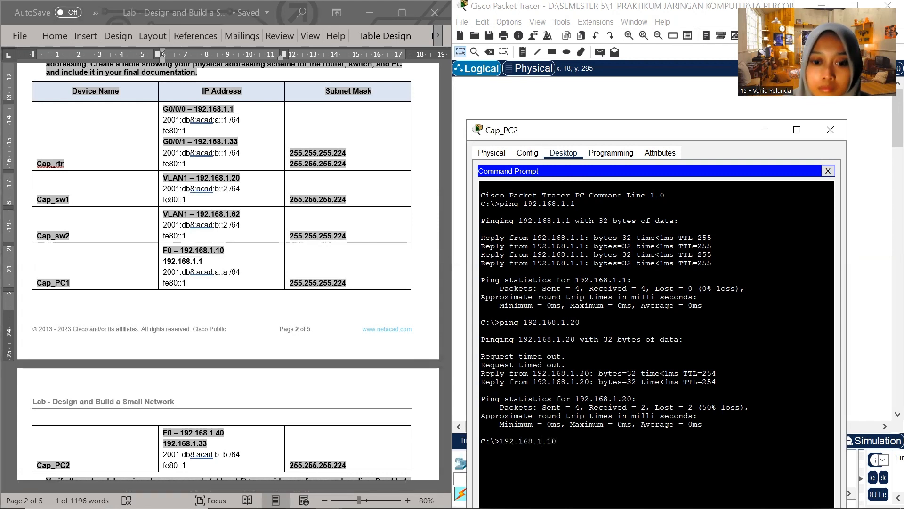
key("Home")
type("ping")
key("Return")
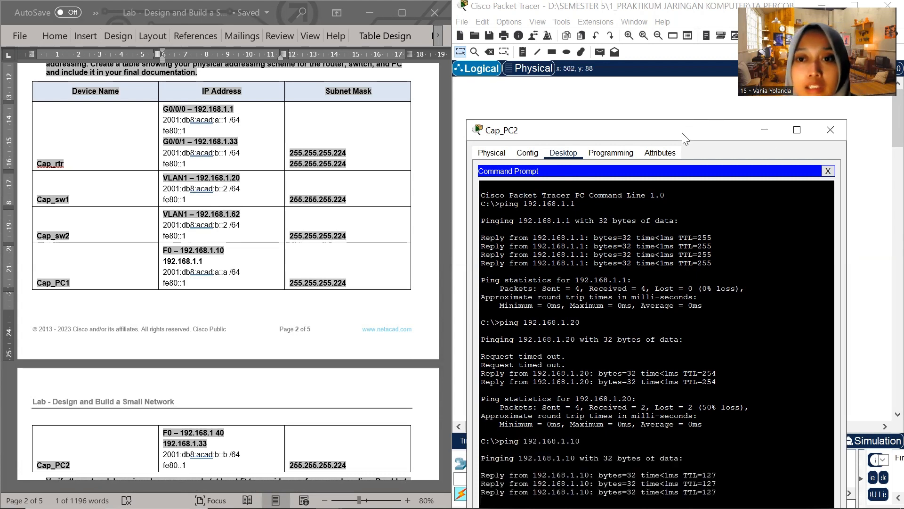
Close the Cap_PC2 window to return to the network topology
left_click_drag(682, 133, 580, 157)
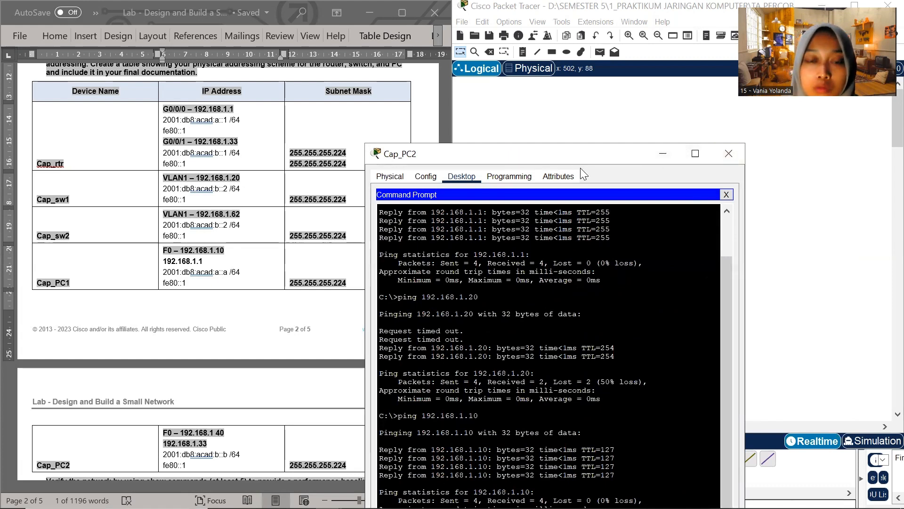
left_click_drag(576, 156, 591, 139)
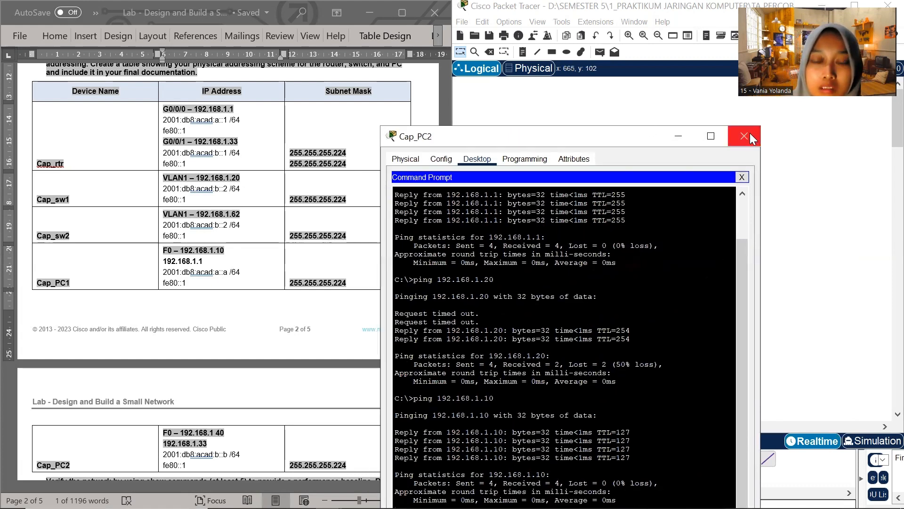
left_click(749, 134)
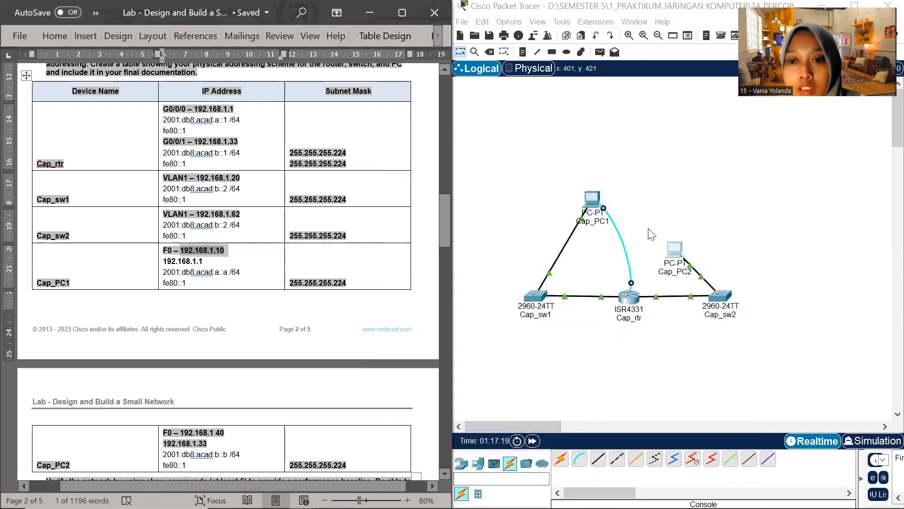
Send a simple PDU from Cap_PC1 to Cap_sw1 in the topology, closing the Cap_PC1 window opened by mistake
left_click(594, 57)
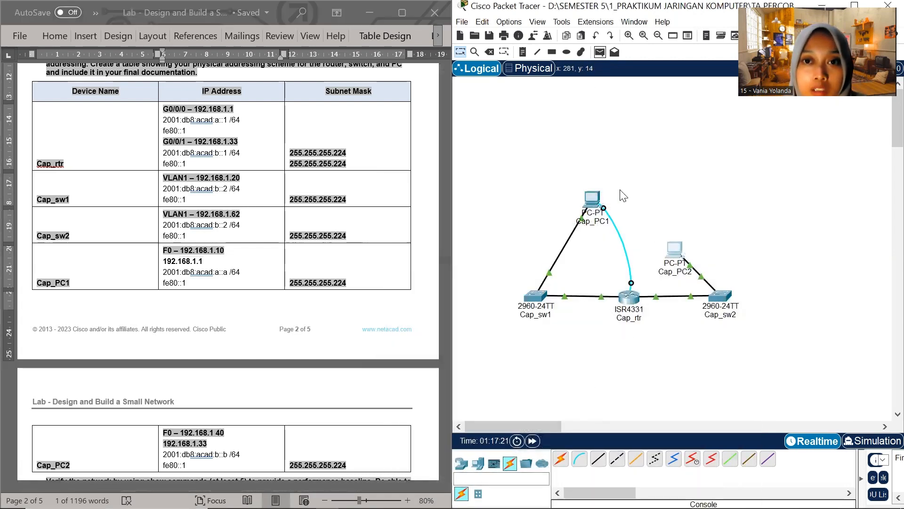
left_click(590, 203)
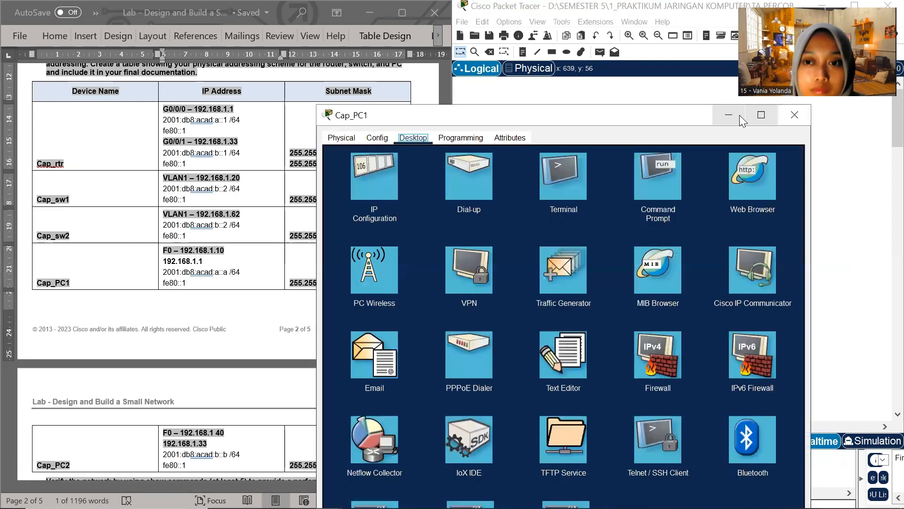
left_click(795, 115)
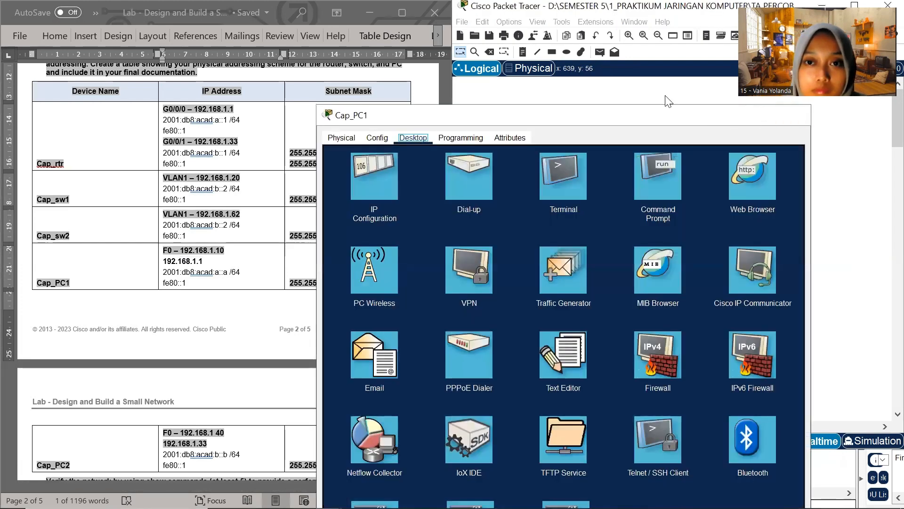
left_click(593, 200)
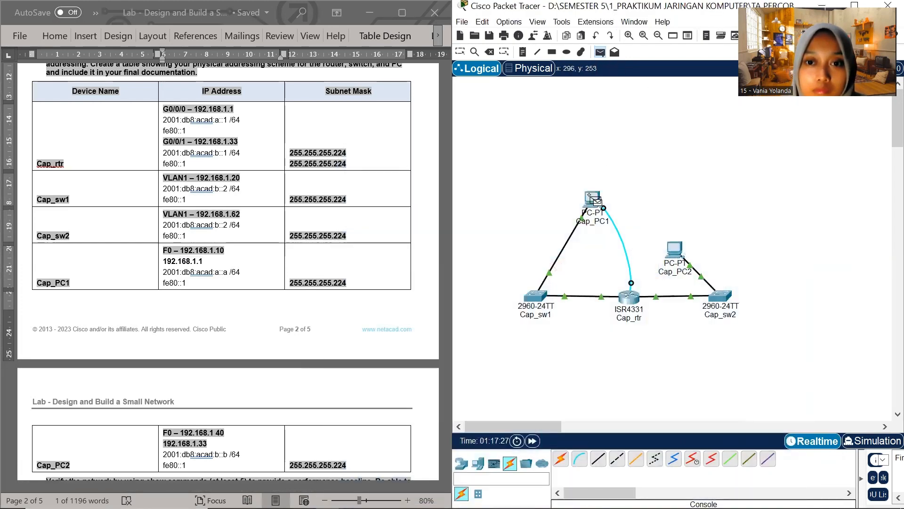
left_click(533, 299)
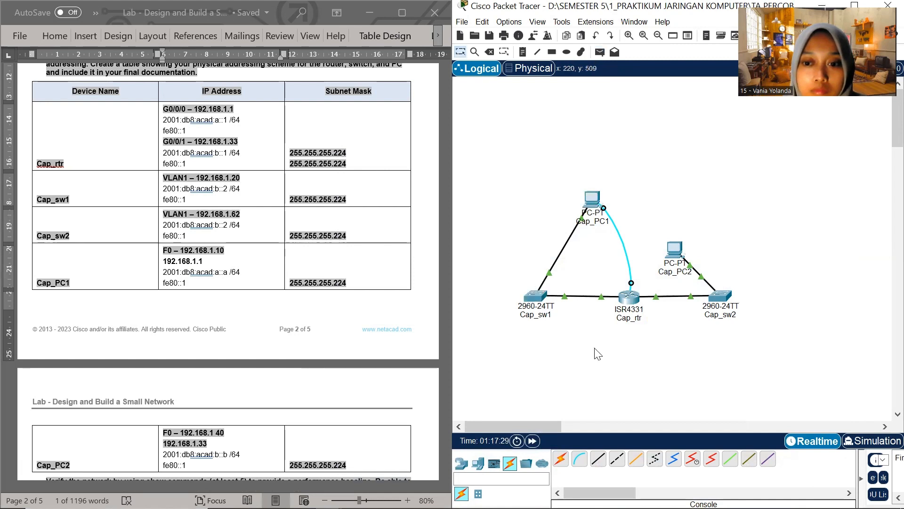
left_click_drag(660, 493, 559, 470)
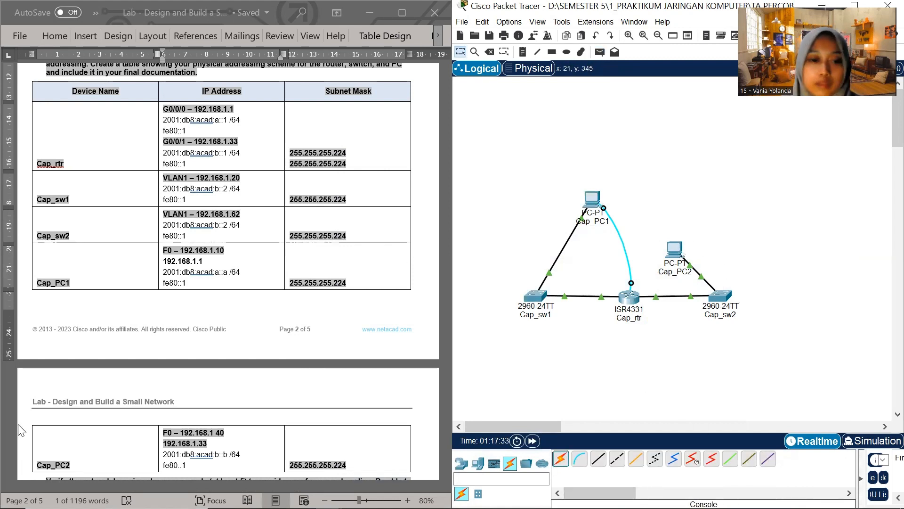
Find the router show commands in the Word lab document and open Cap_rtr's command line beside them
scroll(113, 389, "down", 5)
scroll(112, 387, "down", 3)
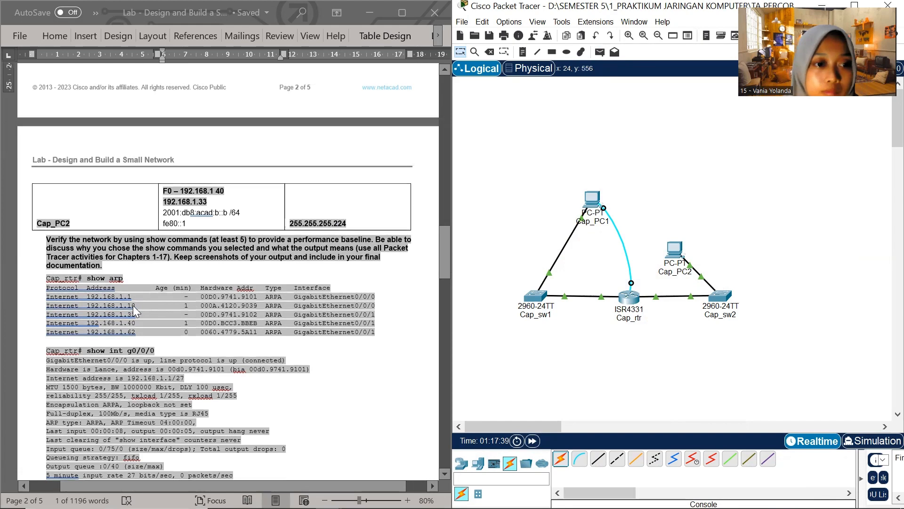
scroll(132, 305, "down", 2)
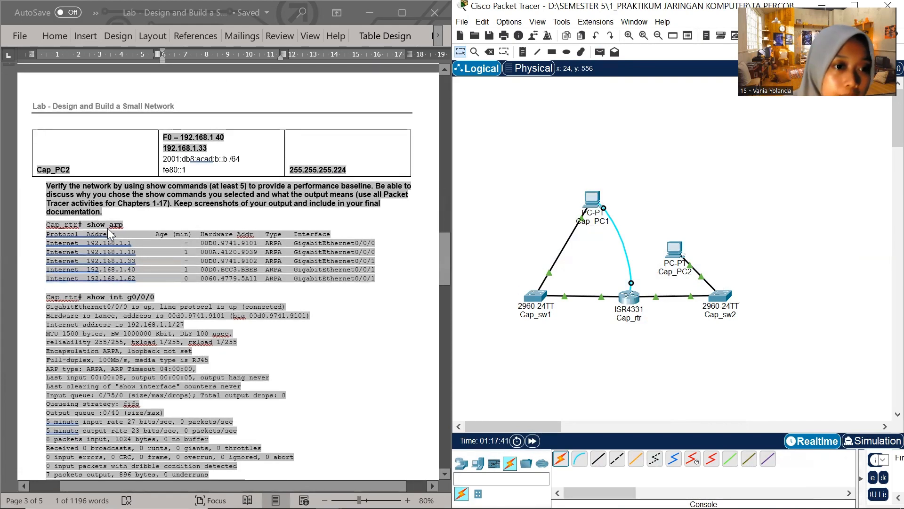
left_click(629, 303)
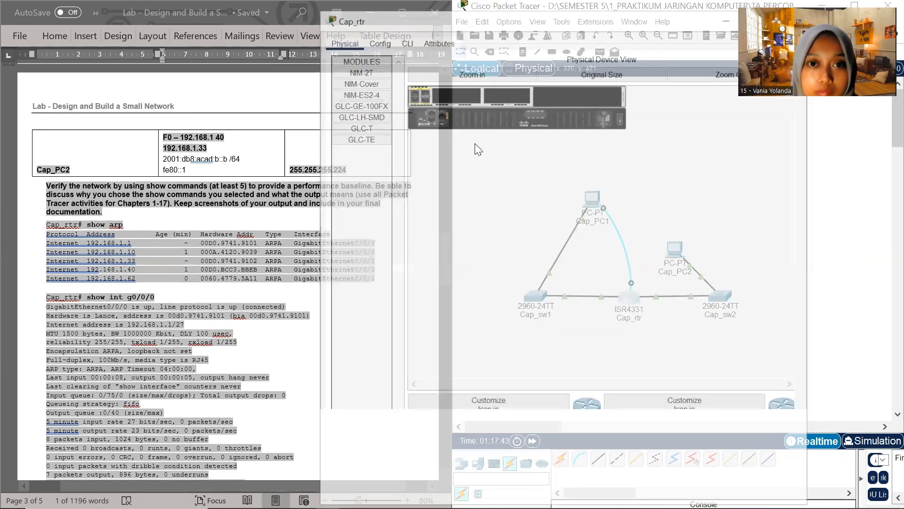
left_click(477, 189)
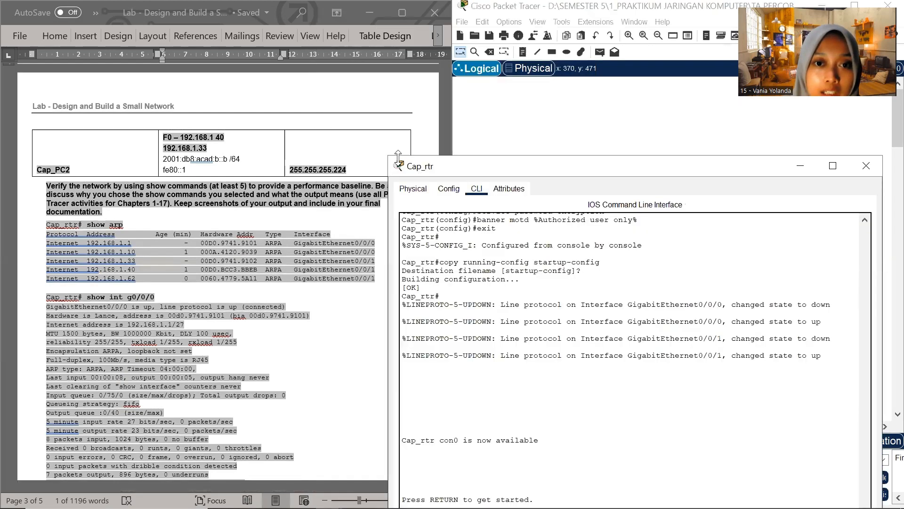
left_click_drag(389, 153, 456, 208)
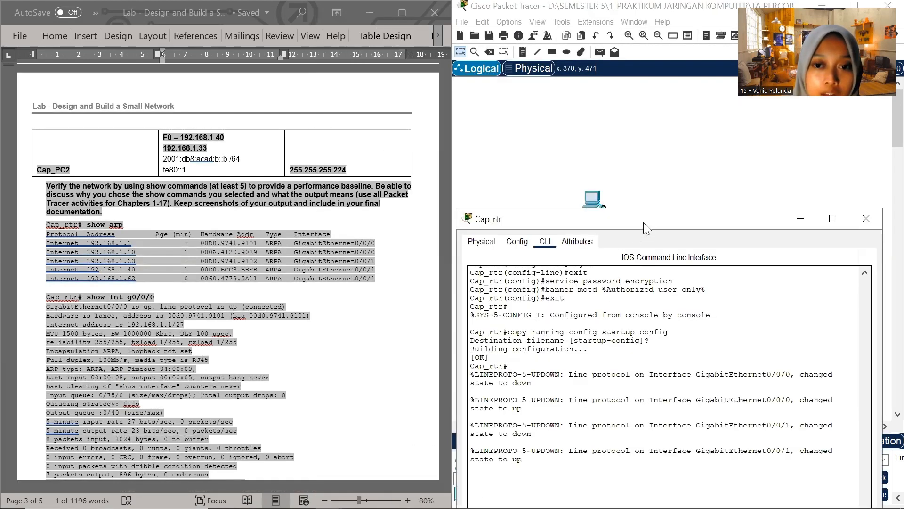
left_click_drag(649, 215, 597, 31)
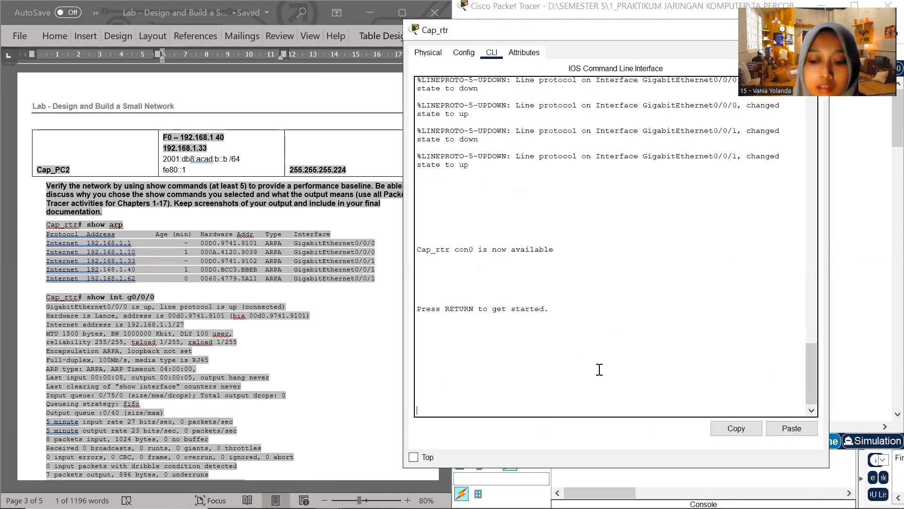
Log in to Cap_rtr with the console password and enter privileged EXEC mode with the enable password
key("Return")
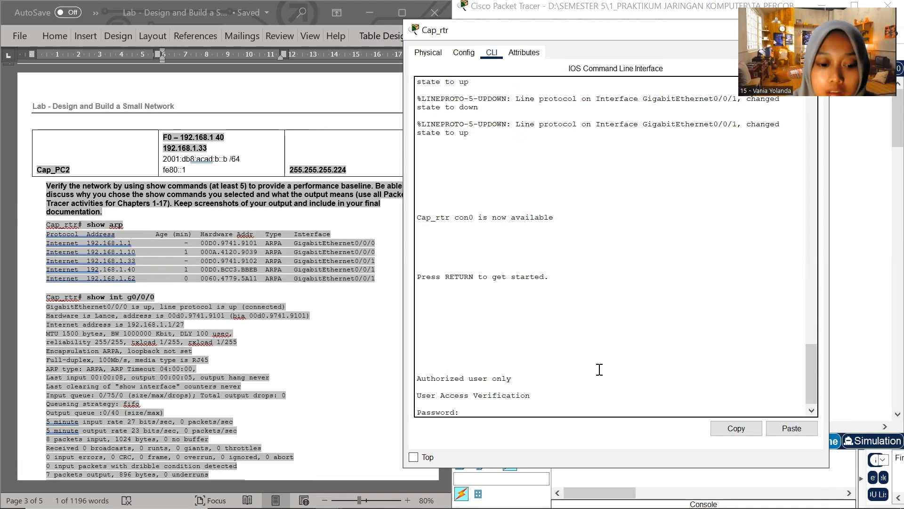
key("Return")
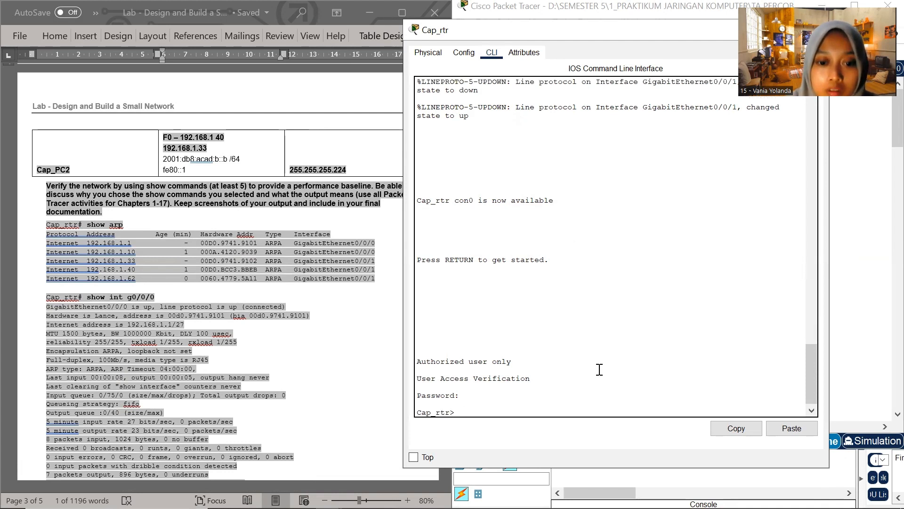
key("Return")
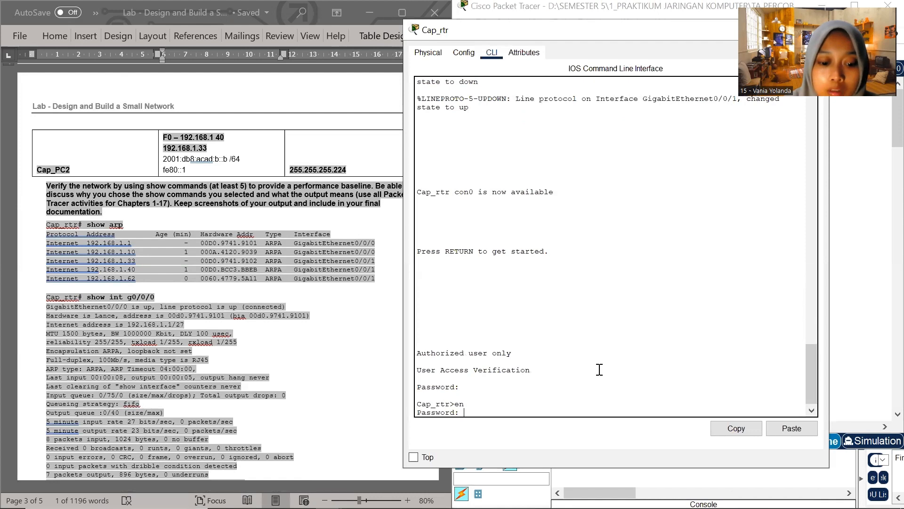
key("Return")
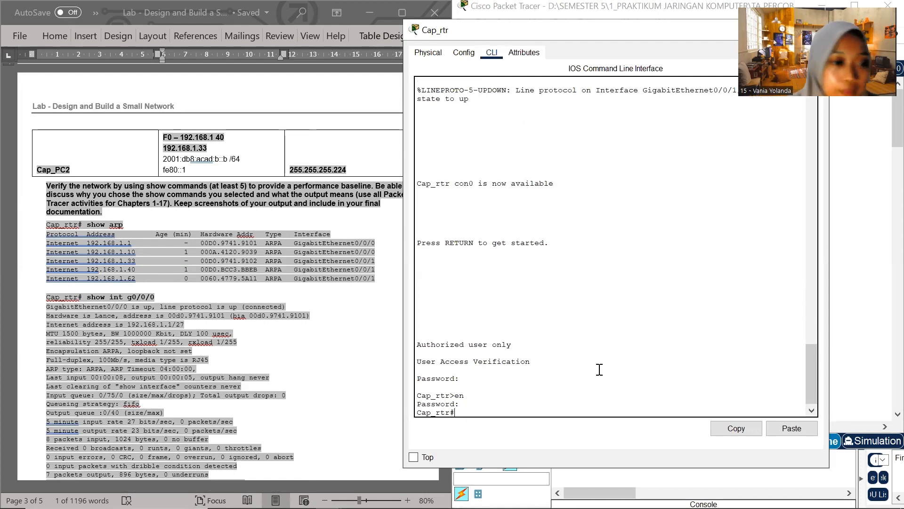
Display Cap_rtr's ARP table with show arp
type("show arp")
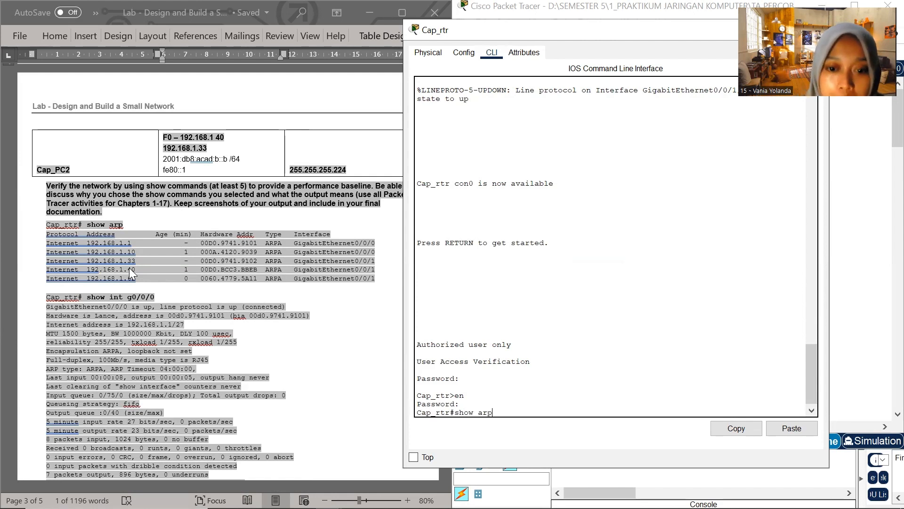
key("Return")
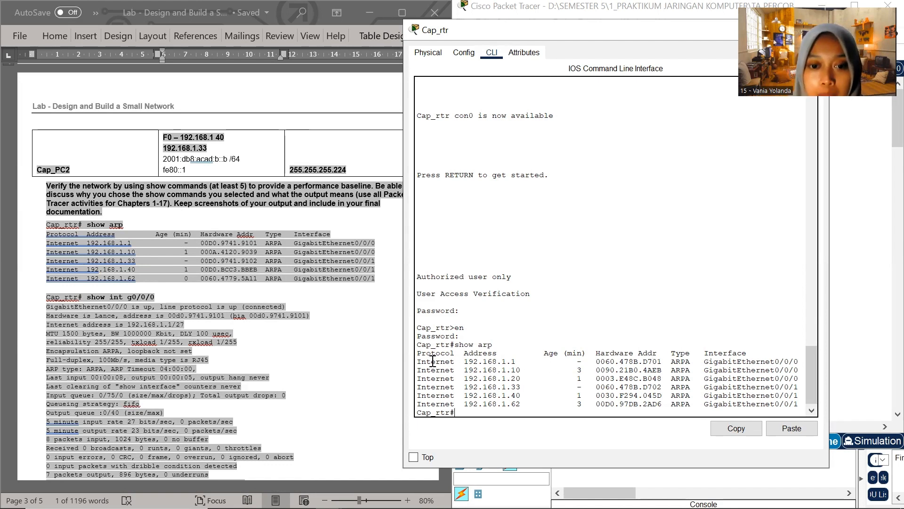
scroll(443, 390, "down", 1)
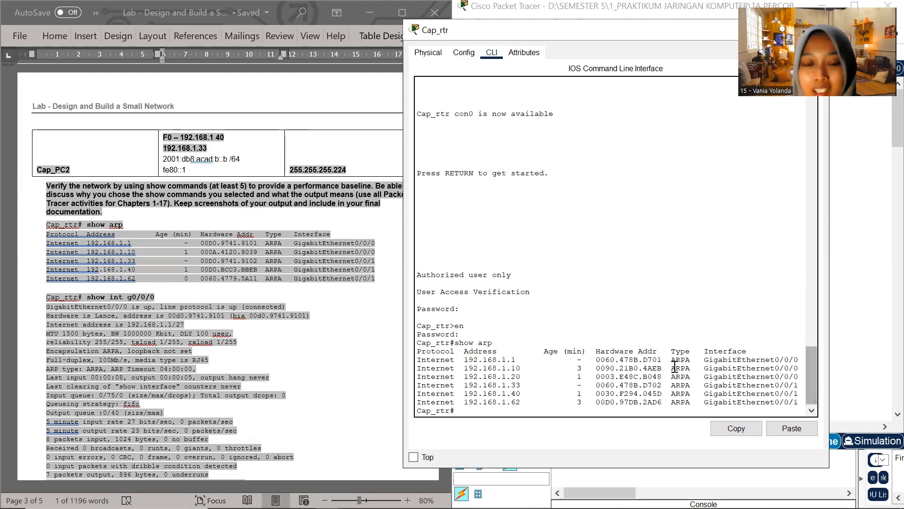
Run show int g0/0/0 on Cap_rtr, copying the command from the Word document, and page through the full output
scroll(87, 358, "down", 2)
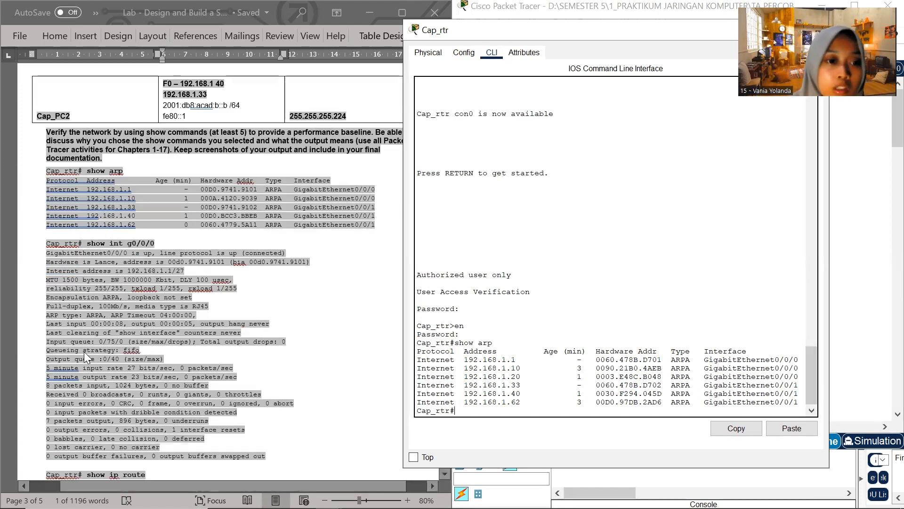
left_click(88, 244)
left_click_drag(87, 243, 159, 242)
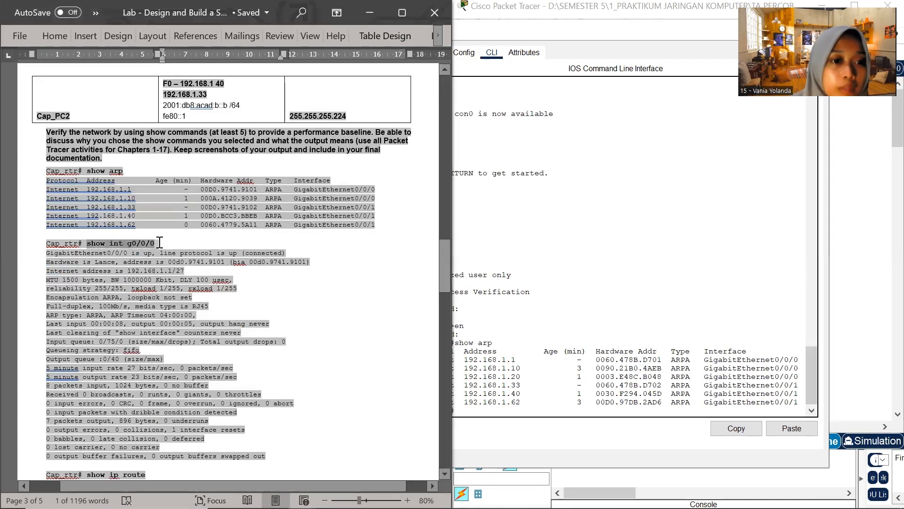
left_click(495, 411)
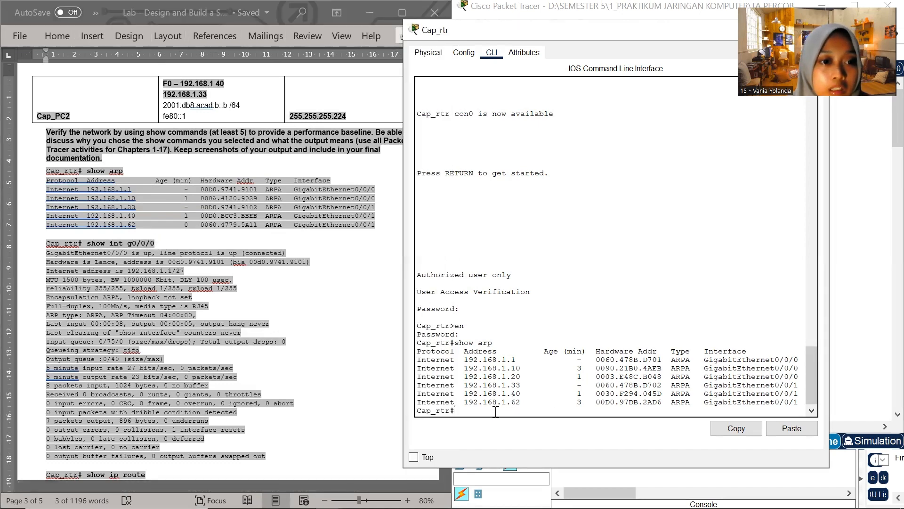
right_click(467, 411)
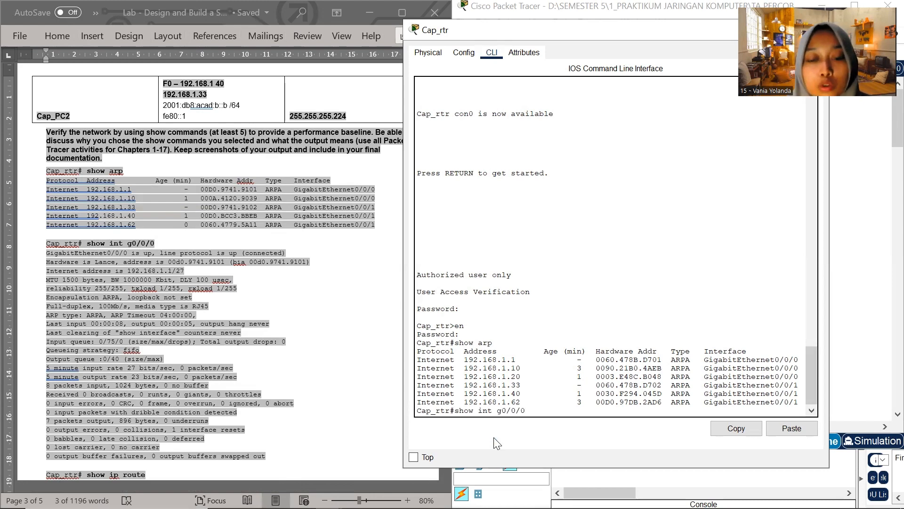
key("Return")
key("Return")
key("Return")
key("Return")
key("Return")
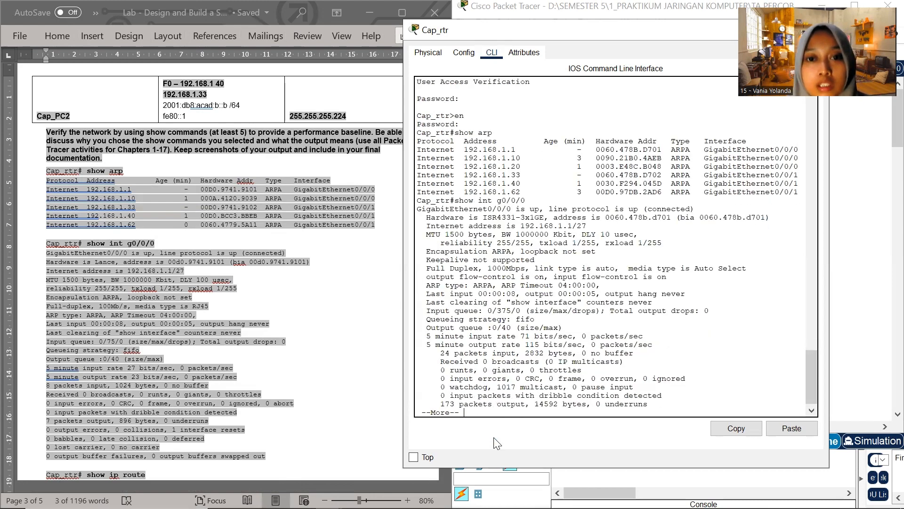
key("Return")
key("Return")
key("Return")
key("Return")
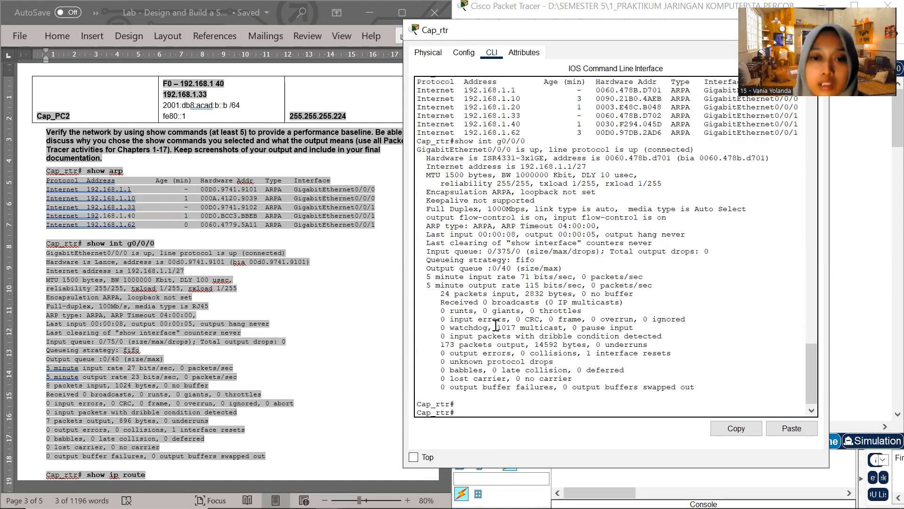
Highlight the line protocol status and the Internet address in Cap_rtr's GigabitEthernet0/0/0 output
scroll(490, 249, "up", 1)
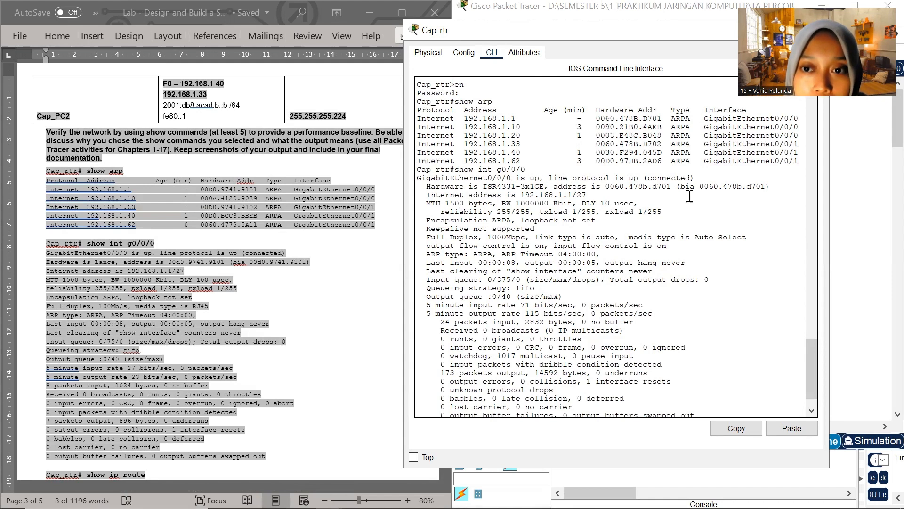
mouse_move(613, 179)
left_mouse_down()
mouse_move(645, 179)
mouse_move(620, 179)
left_mouse_up()
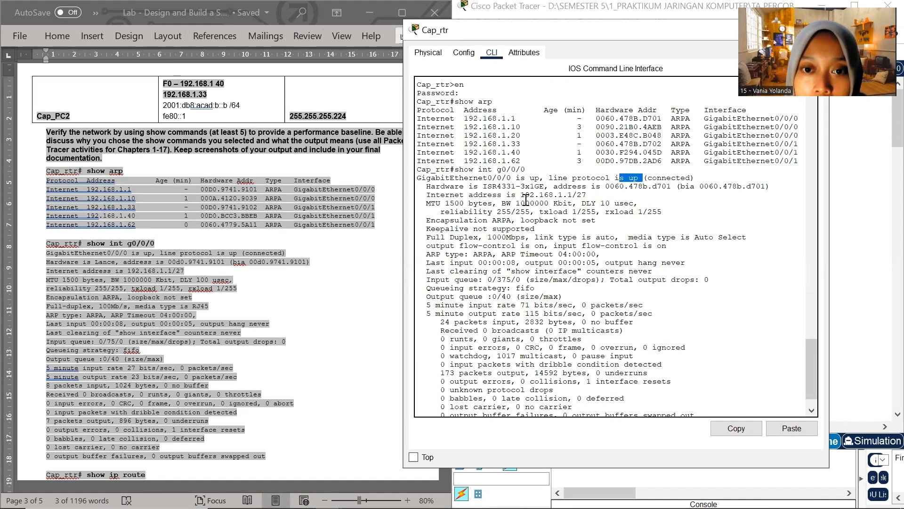
left_click_drag(521, 195, 587, 193)
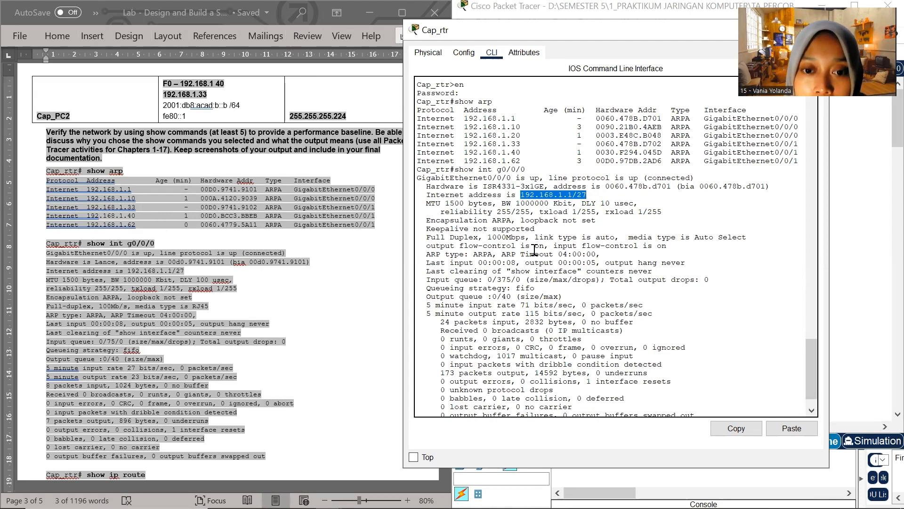
scroll(535, 277, "down", 2)
Run show ip route on Cap_rtr, copying the command from the Word document
scroll(61, 249, "down", 5)
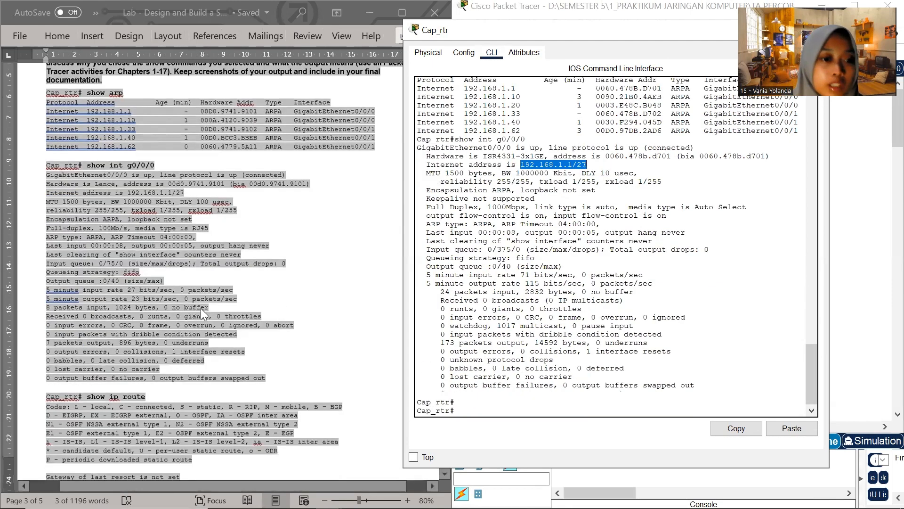
left_click(126, 232)
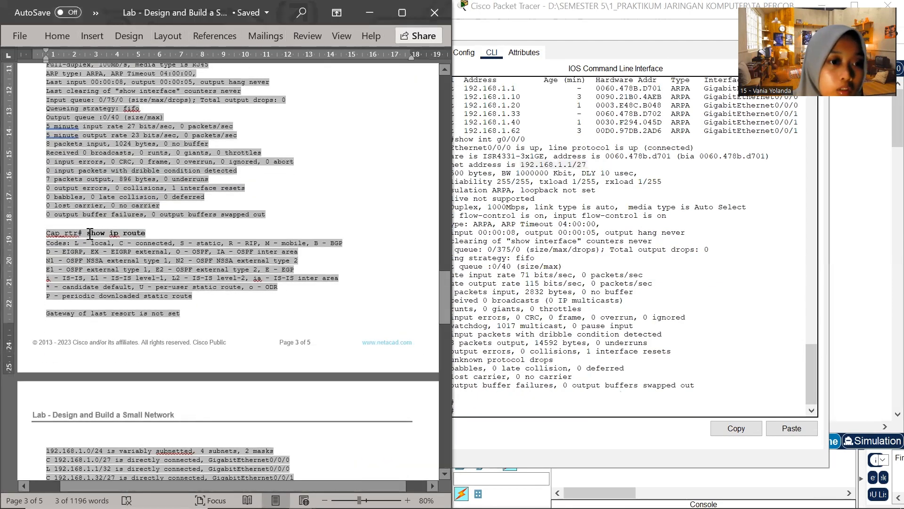
left_click_drag(88, 232, 146, 233)
key("ctrl+c")
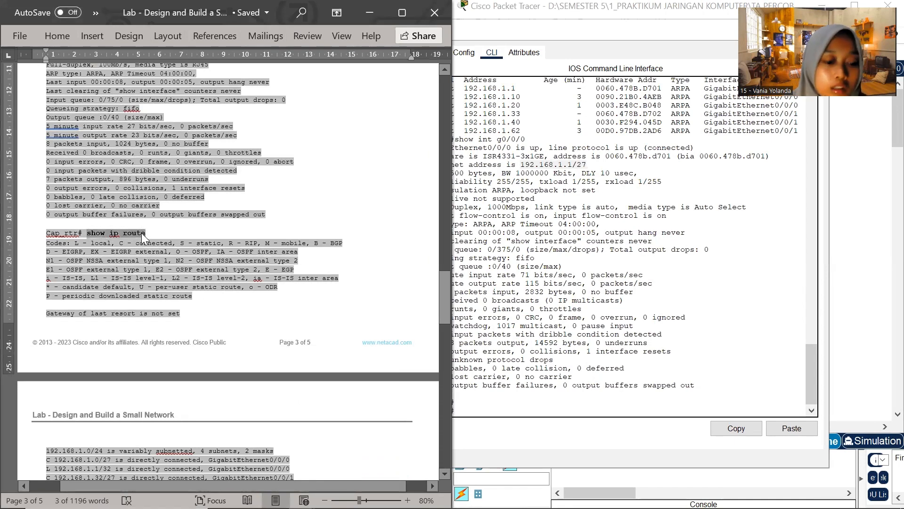
left_click(483, 413)
right_click(470, 410)
left_click(506, 434)
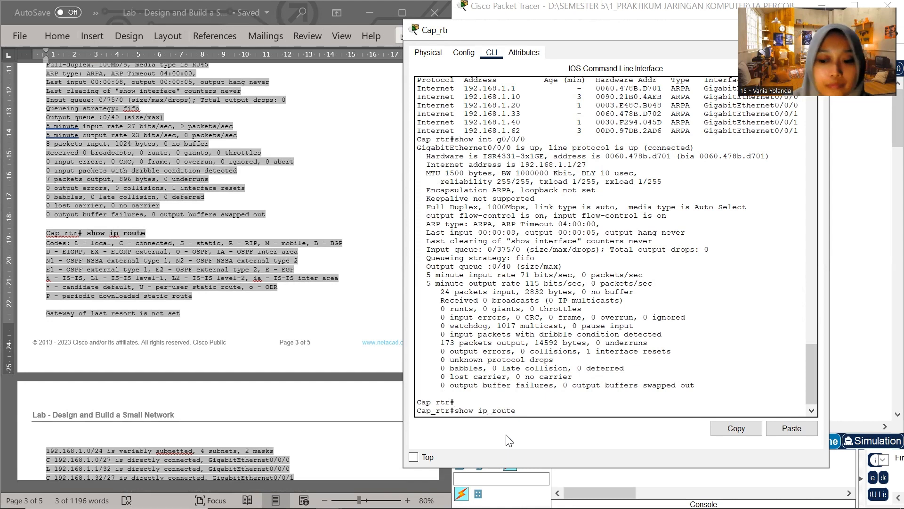
key("Return")
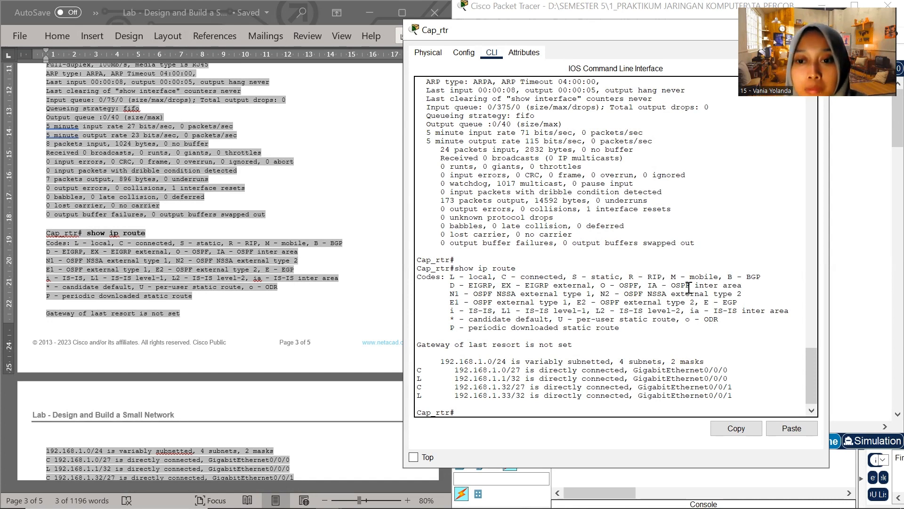
Highlight the C codes of the directly connected networks in Cap_rtr's routing table
scroll(560, 374, "down", 1)
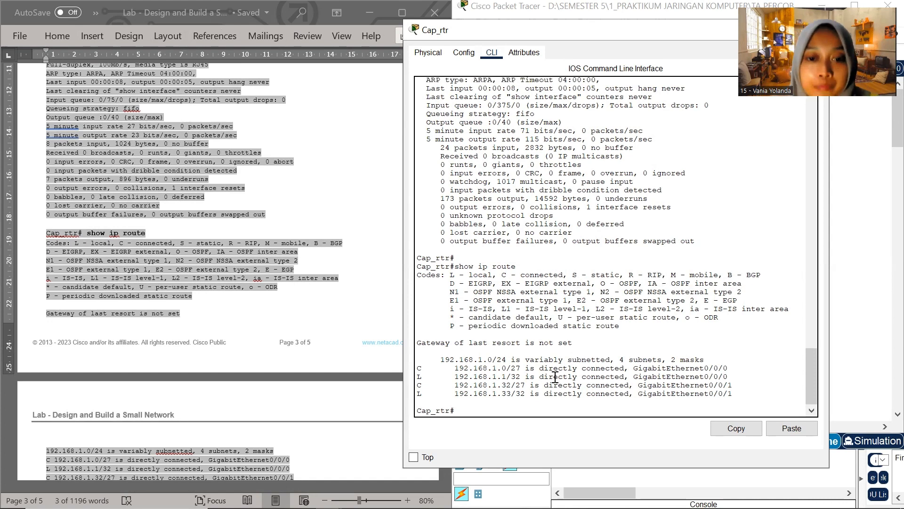
double_click(419, 369)
double_click(419, 385)
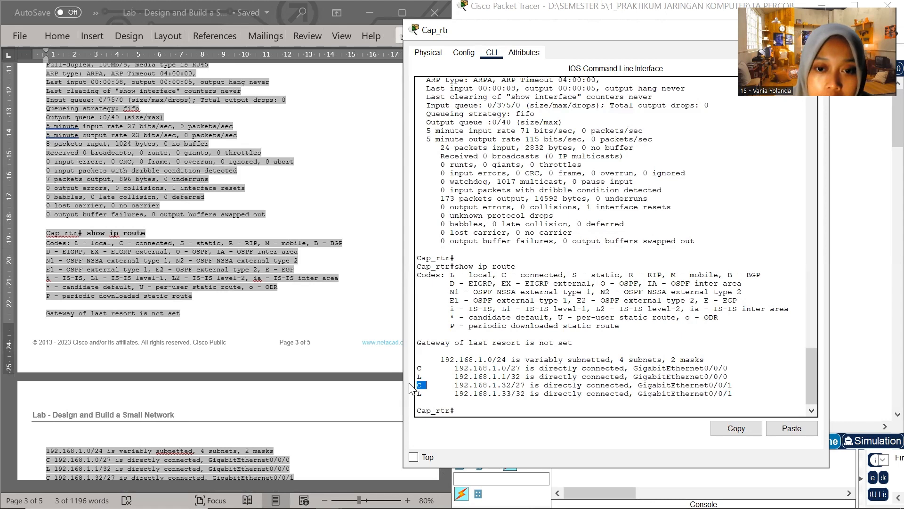
Close Cap_rtr's window, open the CLI of switch Cap_sw1, and place its window beside the Word document
scroll(146, 296, "down", 1)
scroll(147, 301, "down", 6)
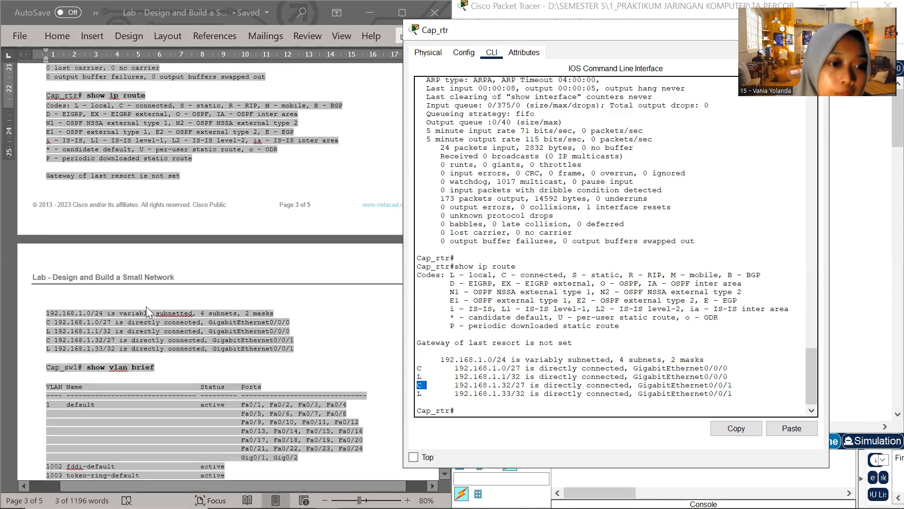
left_click(89, 218)
left_click_drag(640, 34, 503, 131)
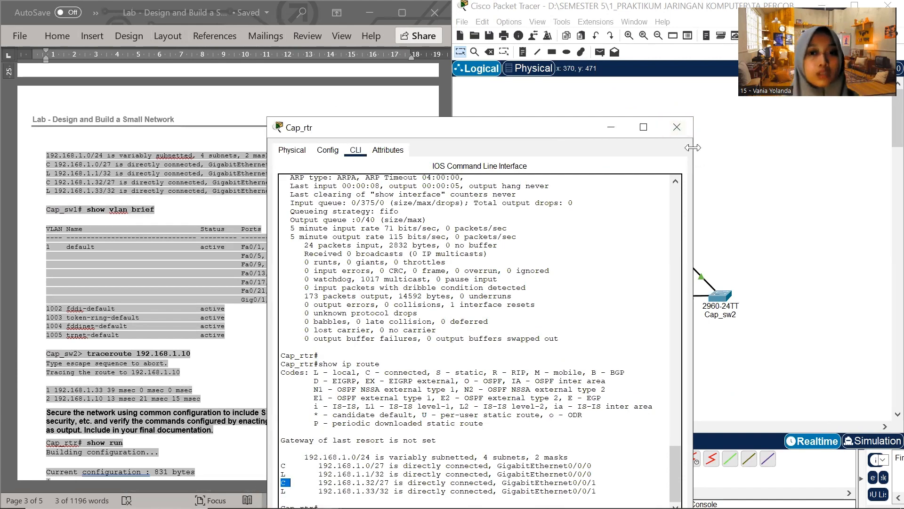
left_click(677, 127)
left_click(535, 296)
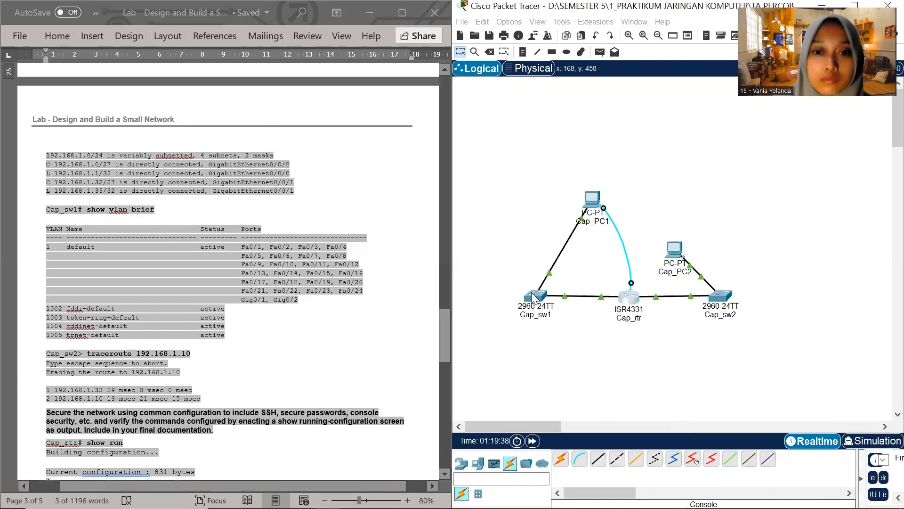
left_click_drag(505, 19, 577, 152)
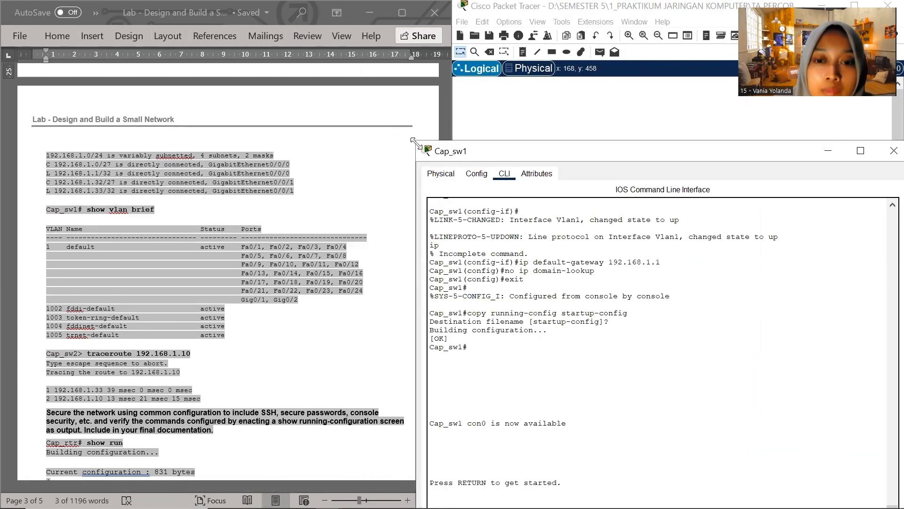
left_click_drag(413, 141, 515, 242)
double_click(769, 258)
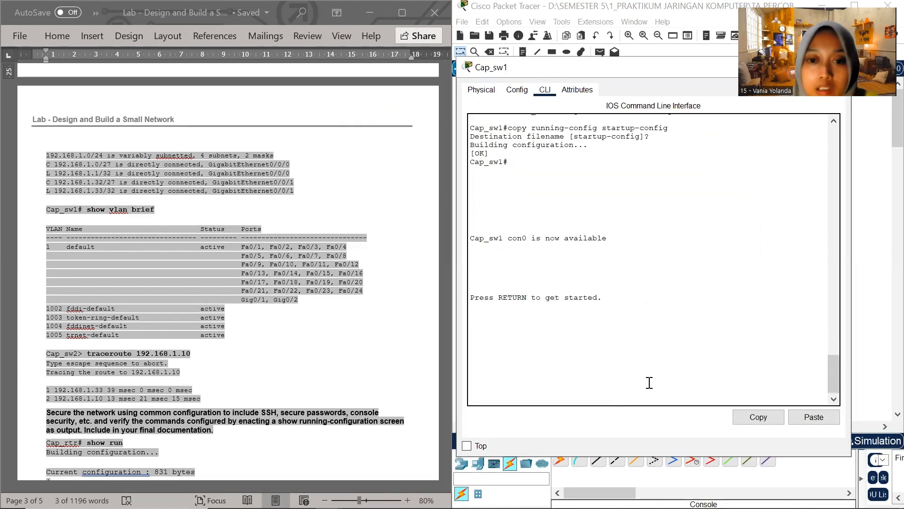
Log in to Cap_sw1 with the console password and enter privileged mode with the enable password
key("Return")
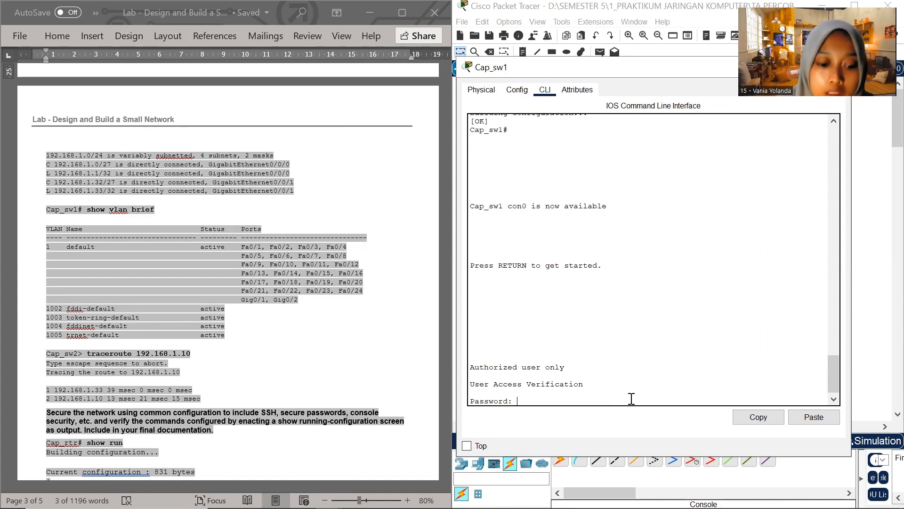
key("Return")
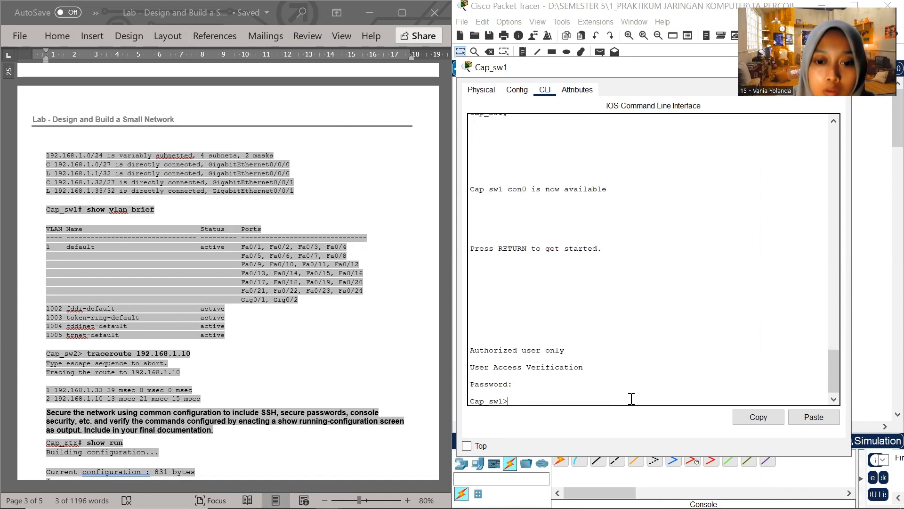
type("en")
key("Return")
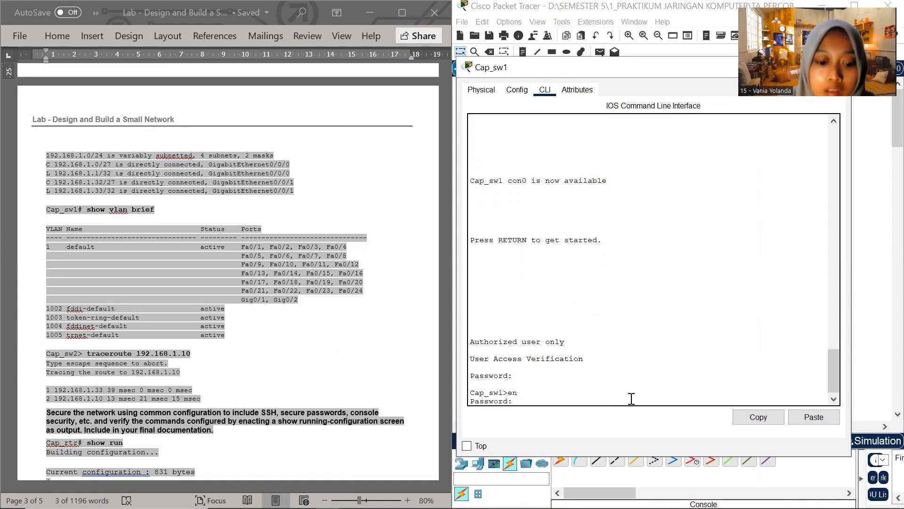
key("Return")
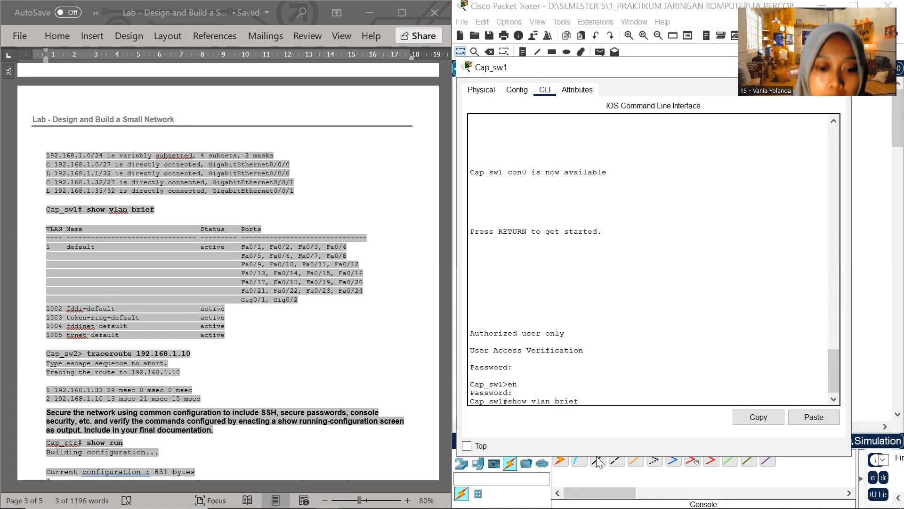
Run show vlan brief on Cap_sw1 to list its VLANs and ports
key("Return")
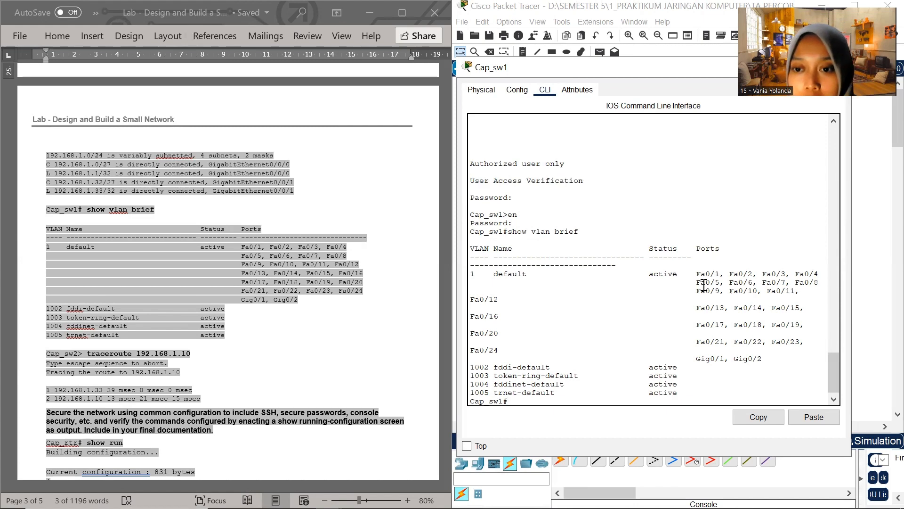
scroll(659, 374, "down", 1)
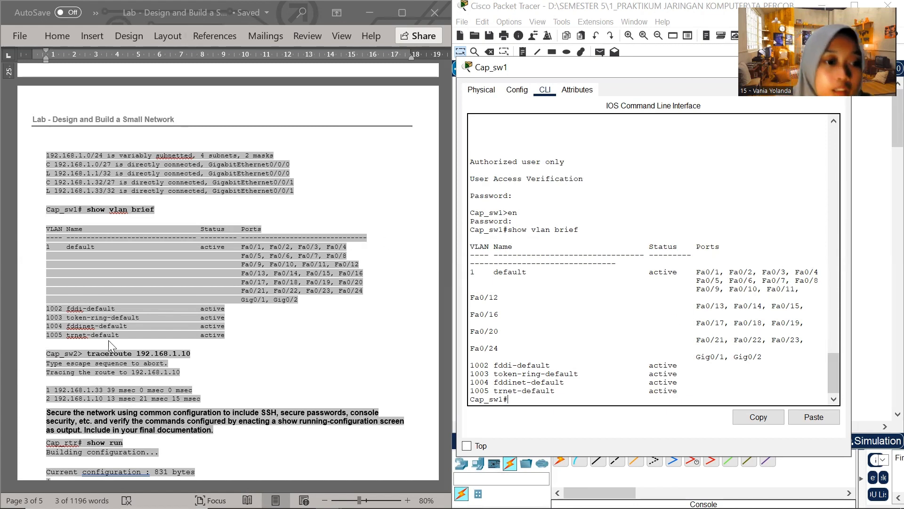
scroll(100, 351, "down", 4)
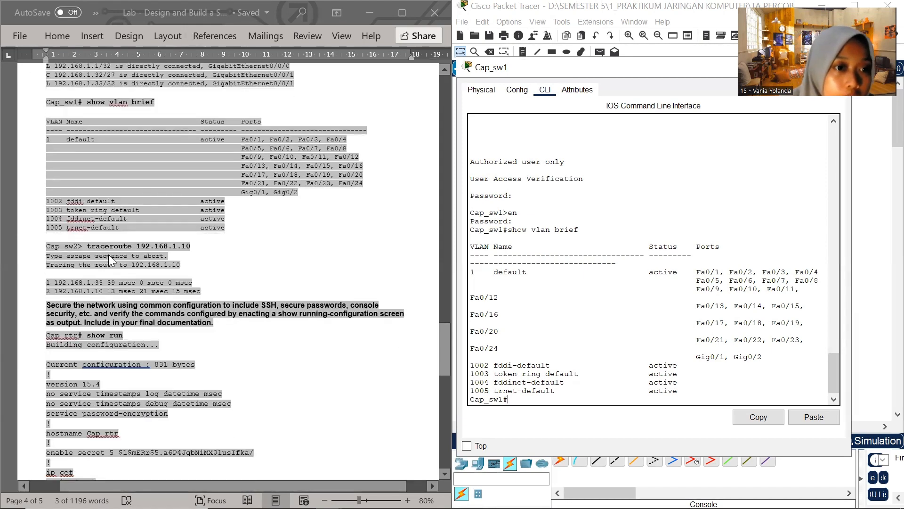
Put away Cap_sw1's window and bring up the CLI of switch Cap_sw2 at its privileged prompt
left_click_drag(671, 73, 512, 148)
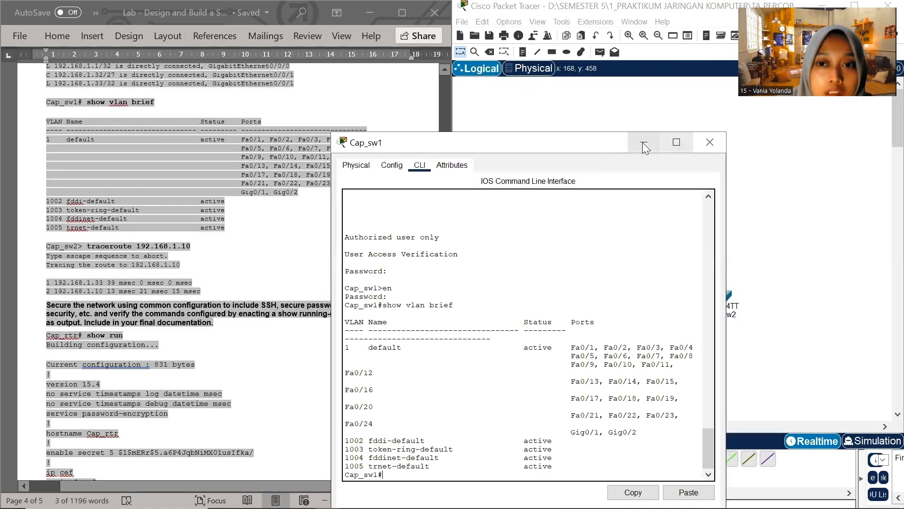
left_click(681, 141)
left_click_drag(562, 115, 561, 18)
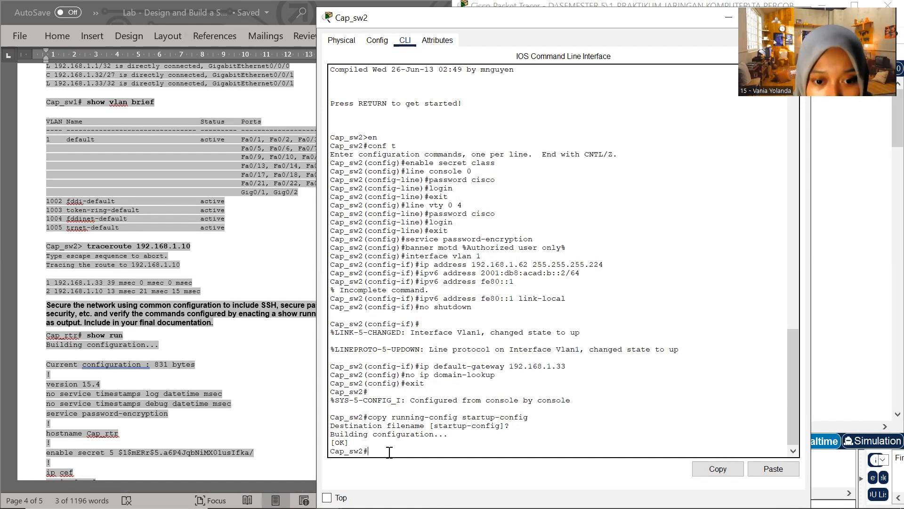
key("Return")
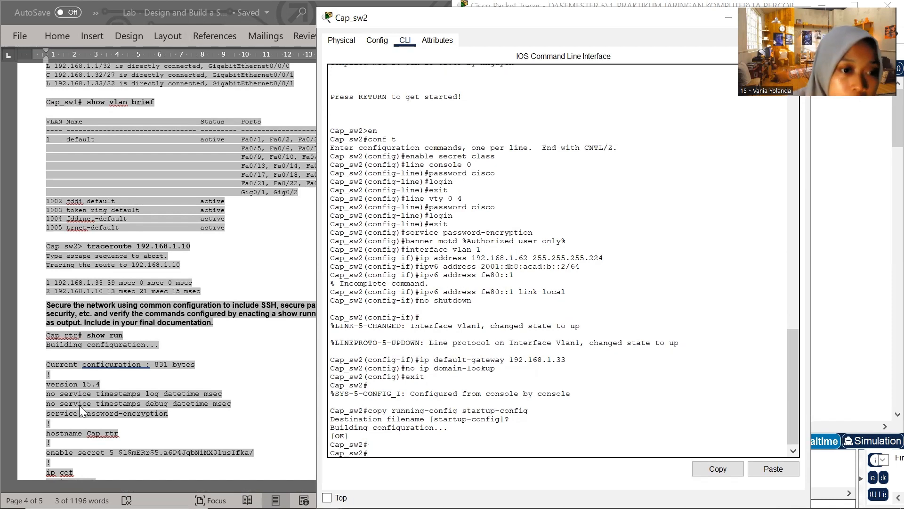
Copy the traceroute 192.168.1.10 command from the Cap_sw2 example in the Word document
left_click(123, 251)
left_click_drag(87, 245, 183, 246)
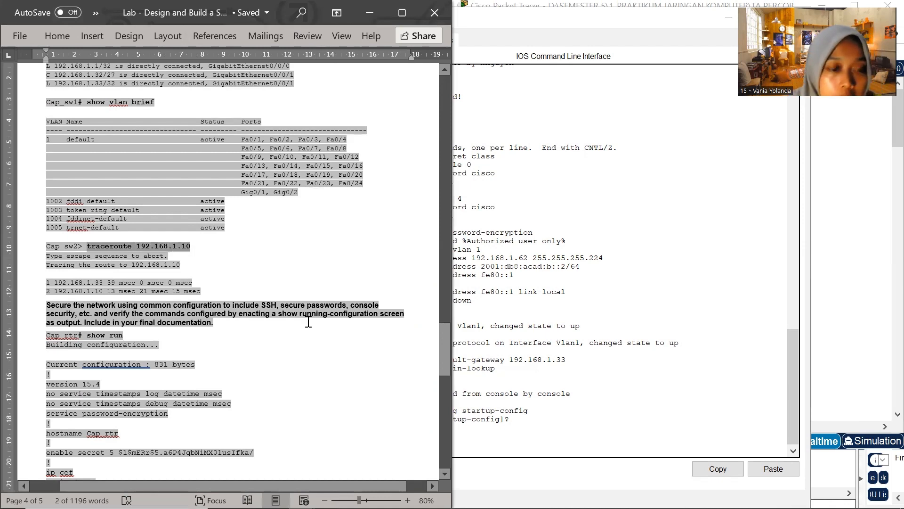
scroll(237, 208, "up", 3)
scroll(238, 209, "up", 15)
scroll(253, 260, "down", 5)
scroll(253, 260, "down", 4)
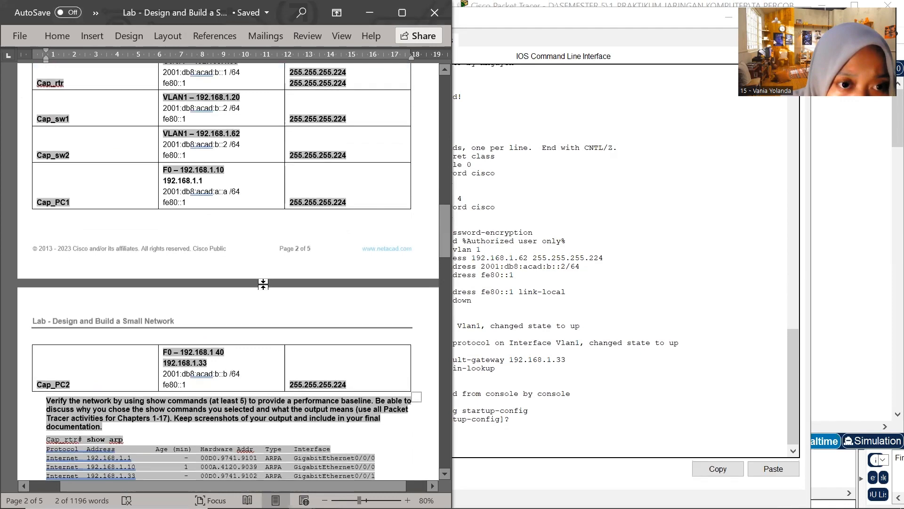
scroll(263, 285, "down", 18)
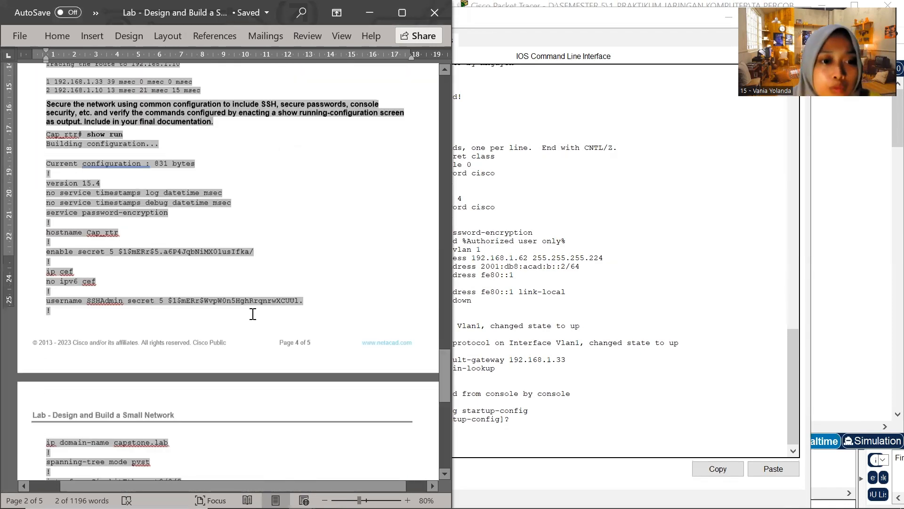
scroll(253, 313, "down", 7)
scroll(252, 312, "up", 15)
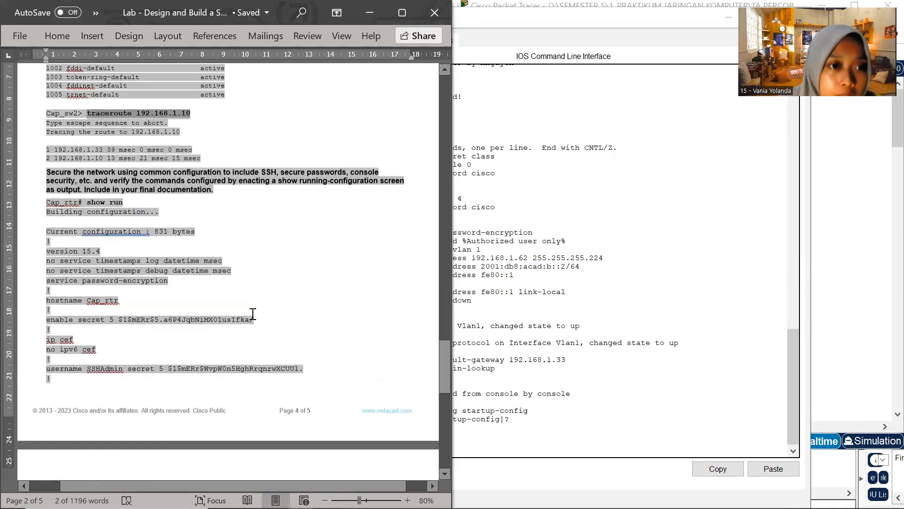
scroll(228, 305, "up", 3)
Run the copied traceroute to 192.168.1.10 on Cap_sw2
left_click(520, 445)
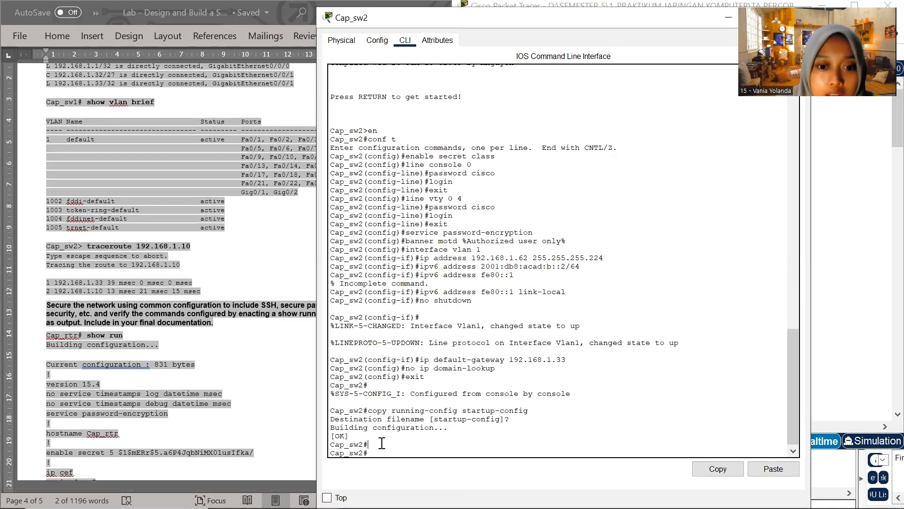
right_click(378, 451)
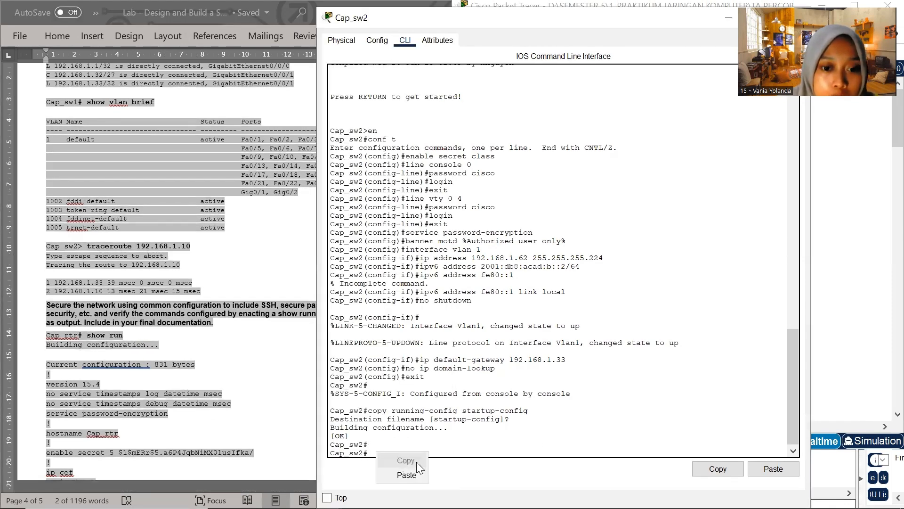
left_click(419, 472)
key("Return")
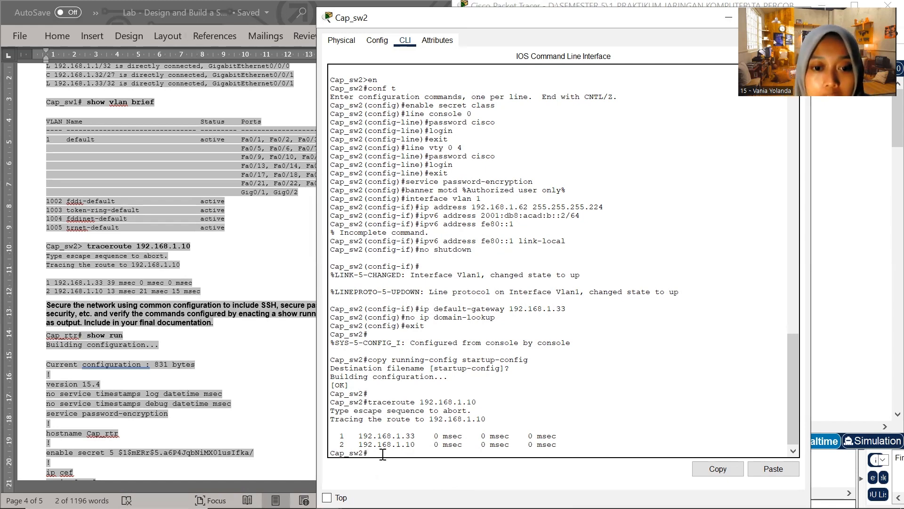
Check the Cap_rtr show run example in the Word document, then switch from Cap_sw2 back to Cap_rtr's CLI
scroll(159, 271, "down", 2)
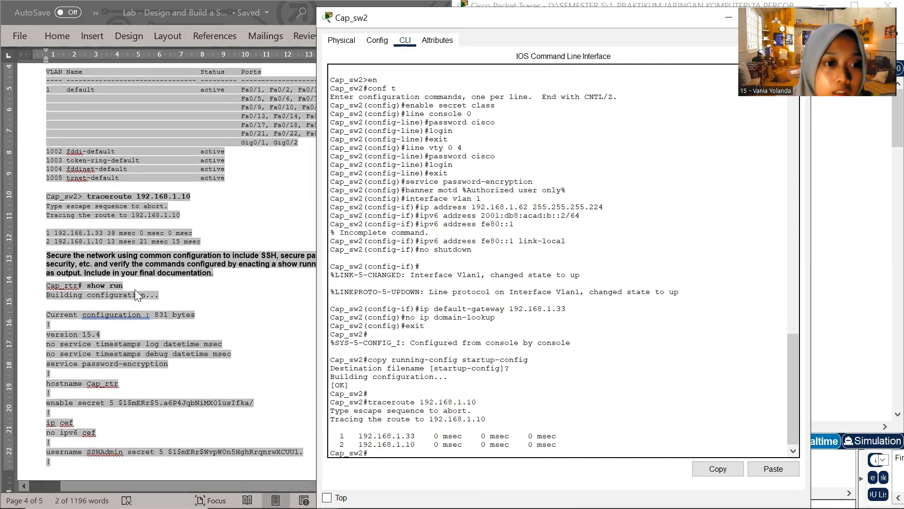
left_click(158, 280)
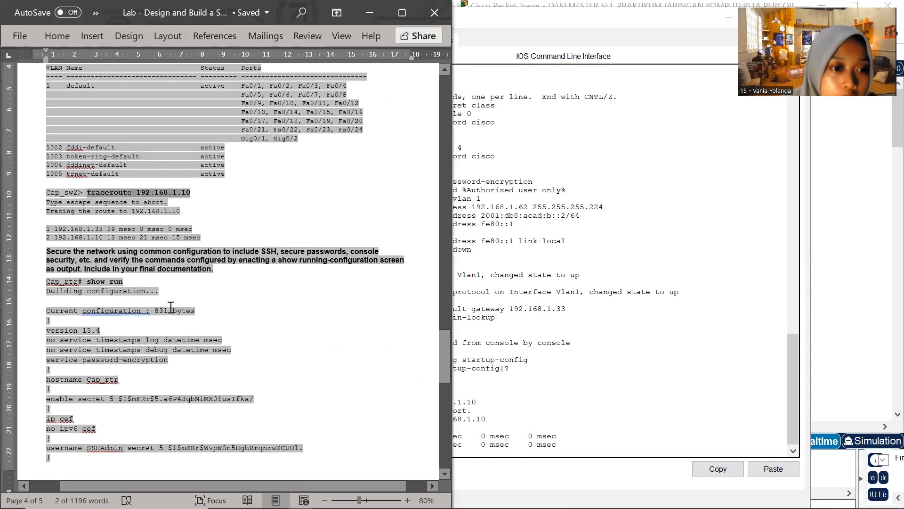
scroll(210, 309, "down", 2)
scroll(211, 310, "down", 2)
scroll(412, 265, "up", 5)
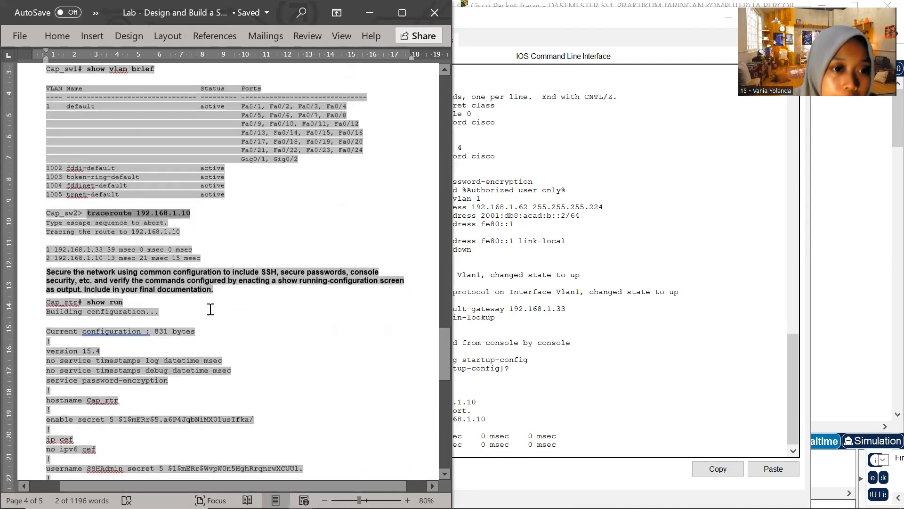
left_click(677, 195)
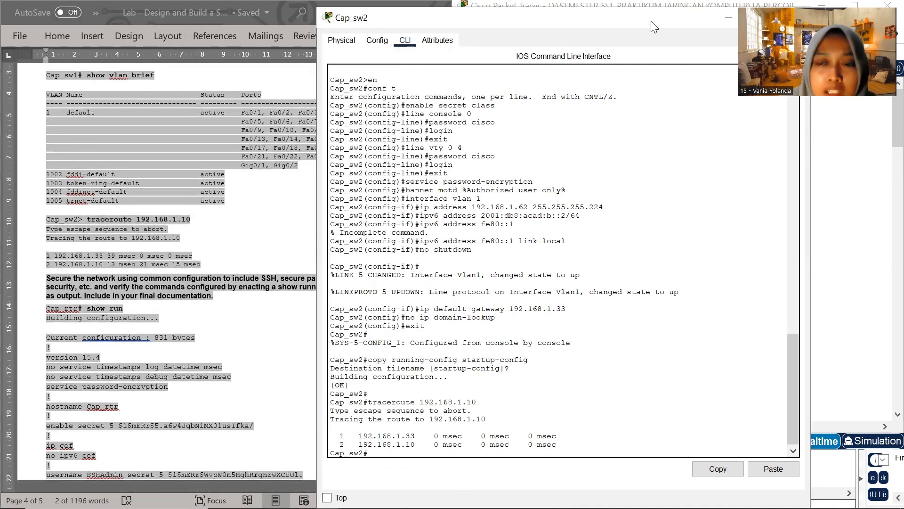
left_click_drag(652, 22, 500, 160)
left_click(644, 157)
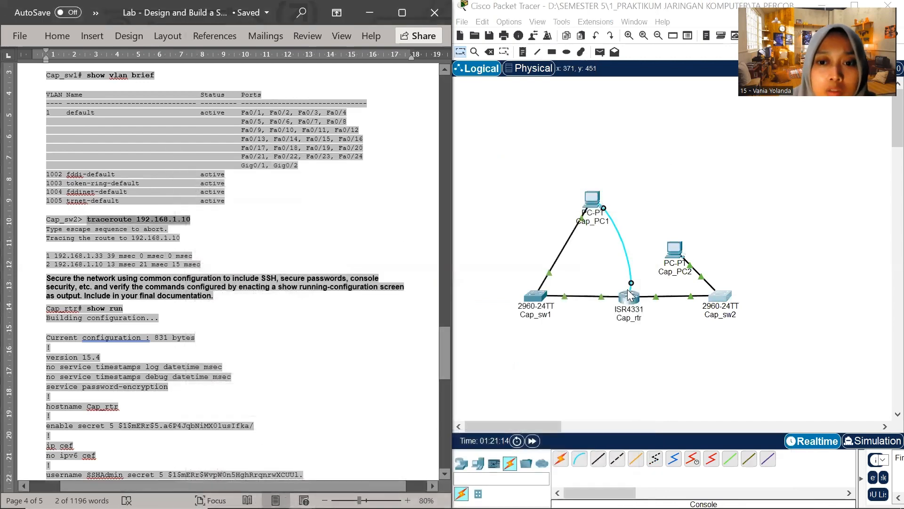
left_click(629, 296)
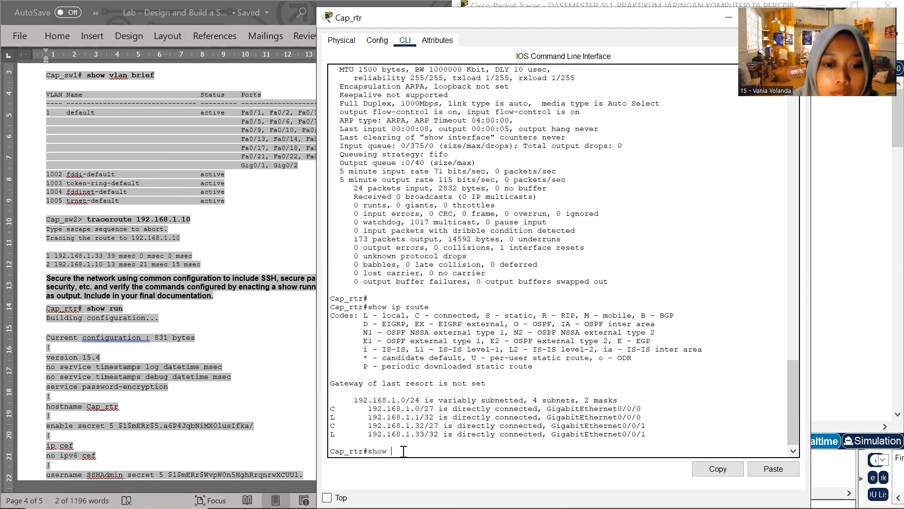
Run show run on Cap_rtr, page through the running configuration to its end, and check it against the example in the Word document
type("show run")
key("Return")
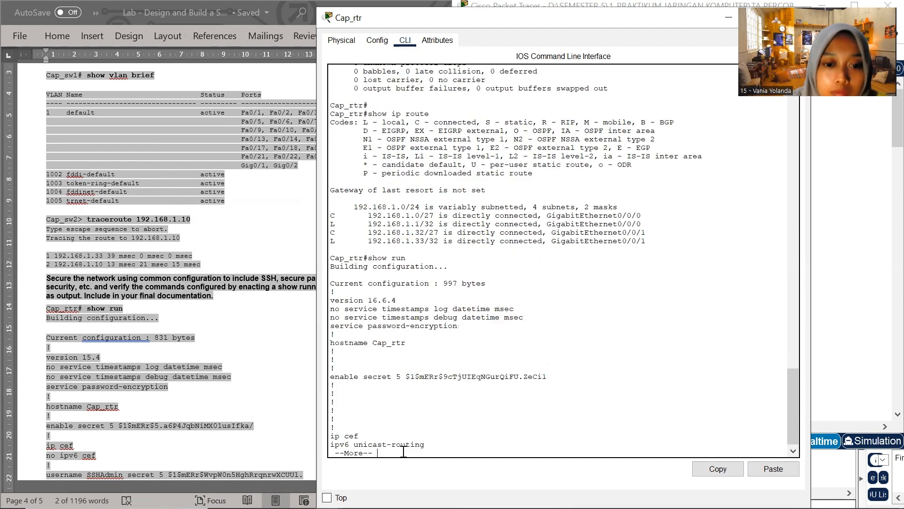
key("Return")
key("Return")
key("Return")
key("Return")
key("Return")
key("Return")
key("Return")
key("Return")
key("Return")
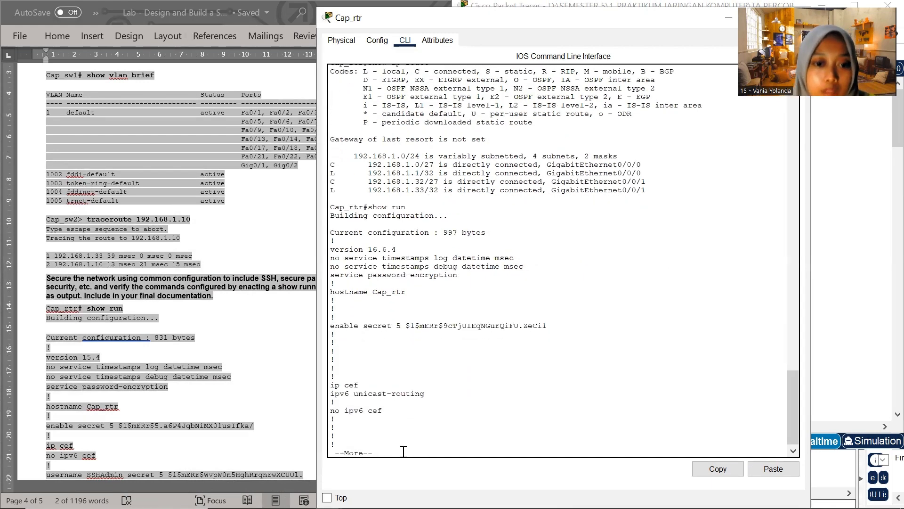
key("Return")
key("Return")
key("Return")
key("Return")
key("Return")
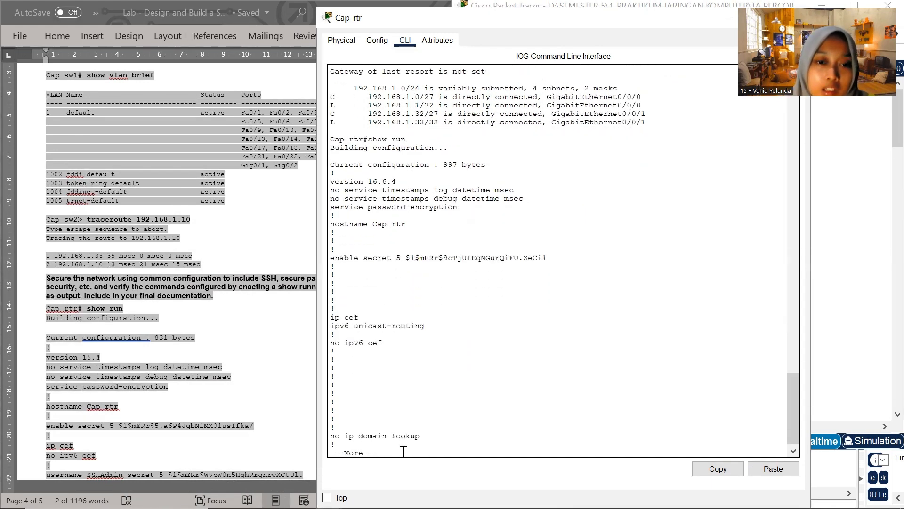
key("Return")
key("Return")
key("Return")
key("Return")
key("Return")
key("Return")
key("Return")
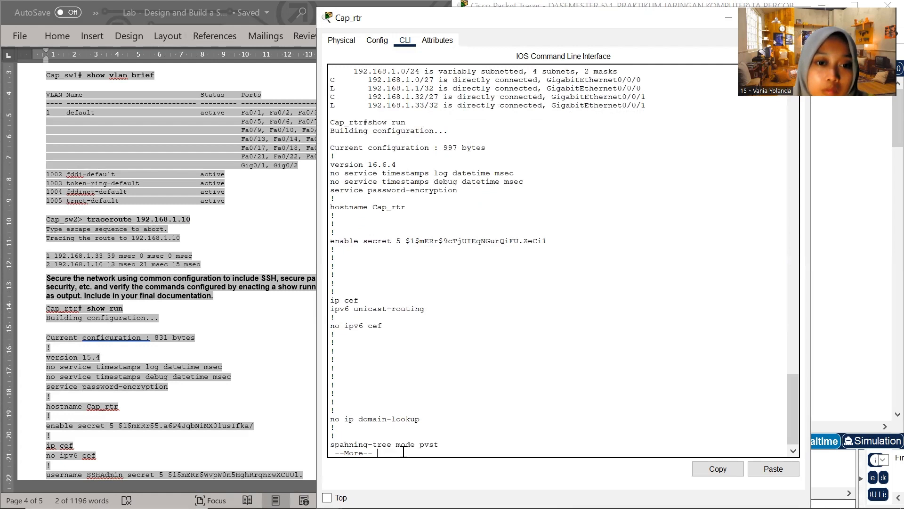
key("Return")
key("Return")
key("Return")
key("Return")
key("Return")
key("Return")
key("Return")
key("Return")
key("Return")
key("Return")
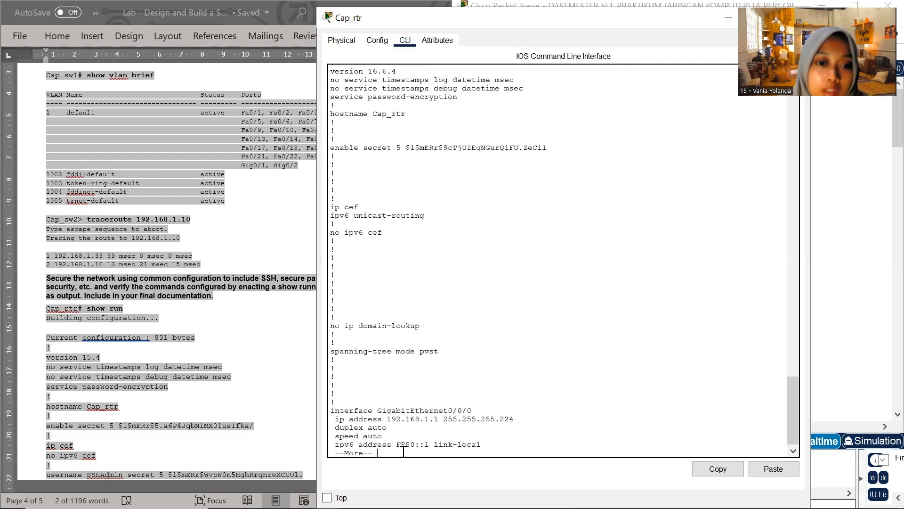
key("Return")
key("Return")
key("Return")
key("Return")
key("Return")
key("Return")
key("Return")
key("Return")
key("Return")
key("Return")
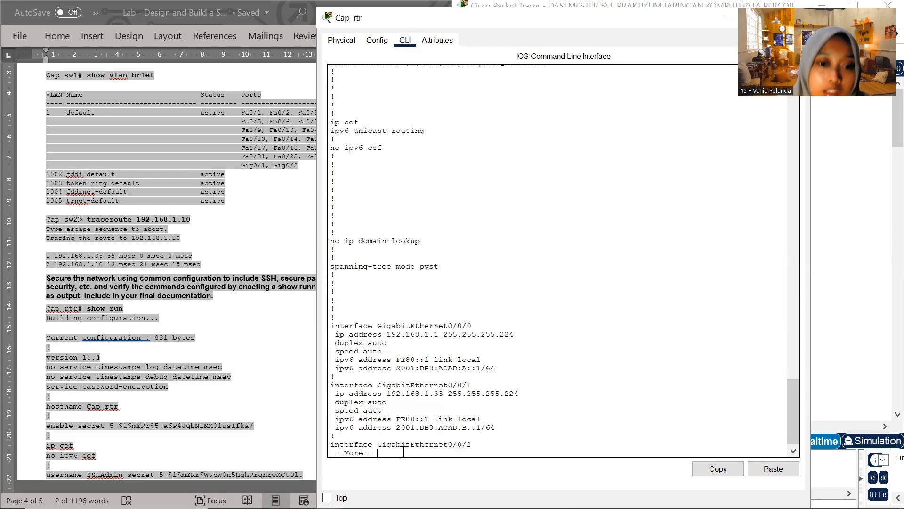
key("Return")
key("Return")
key("Return")
key("Return")
key("Return")
key("Return")
key("Return")
key("Return")
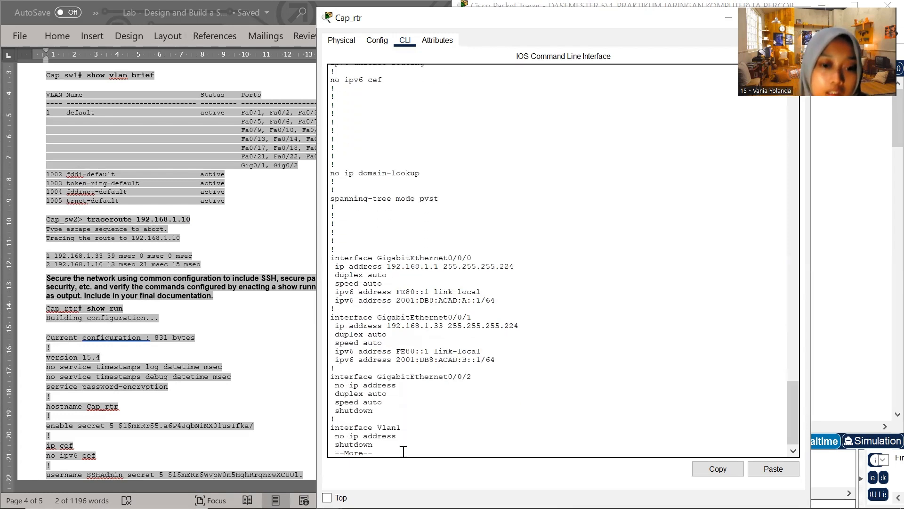
key("Return")
key("Return")
key("Return")
key("Return")
key("Return")
key("Return")
key("Return")
key("Return")
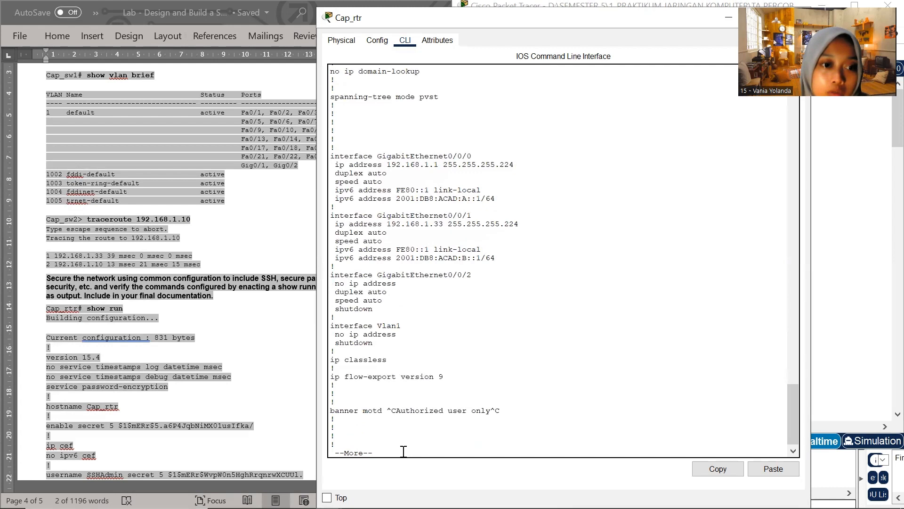
key("Return")
key("Return")
key("Return")
key("Return")
key("Return")
key("Return")
key("Return")
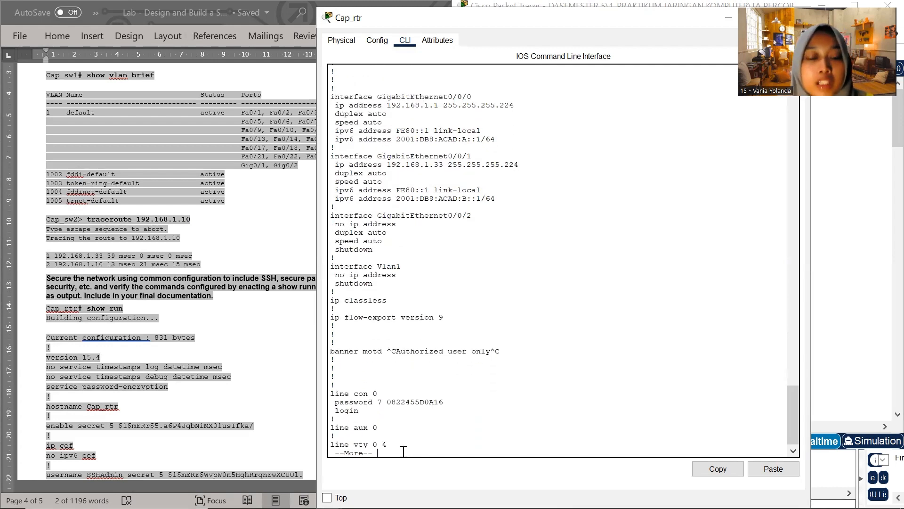
key("Return")
key("Return")
key("Return")
key("Return")
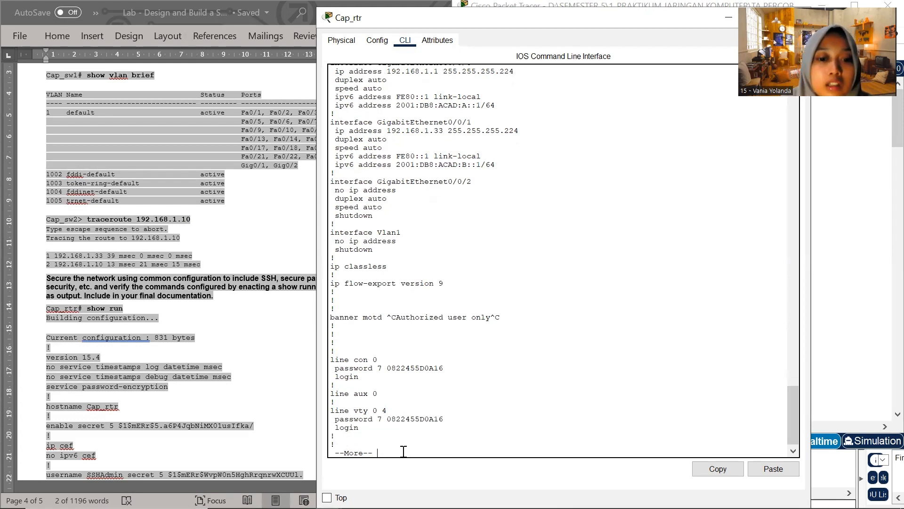
key("Return")
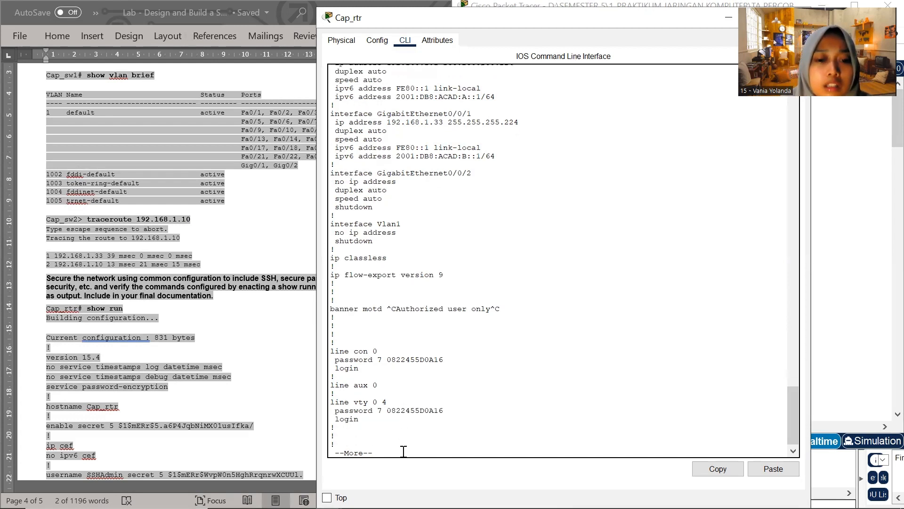
key("Return")
key("Return")
key("Return")
key("Return")
key("Return")
key("Return")
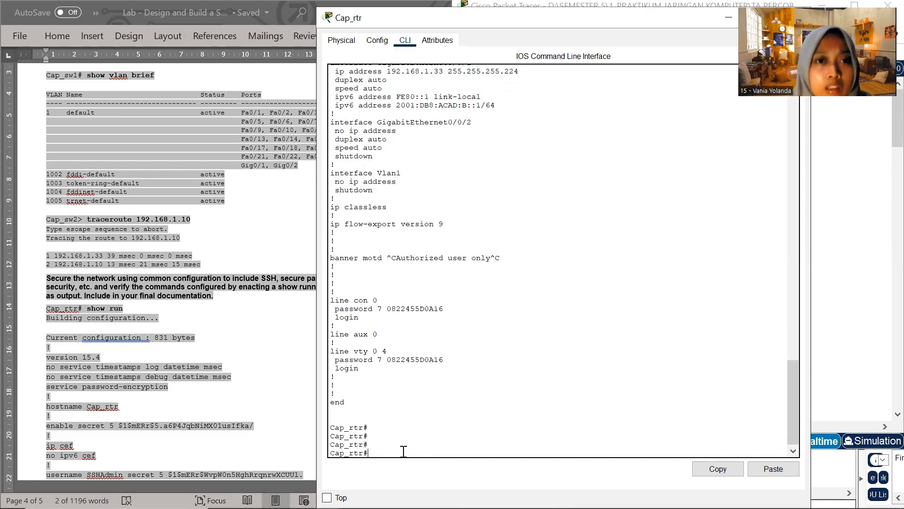
scroll(222, 330, "down", 20)
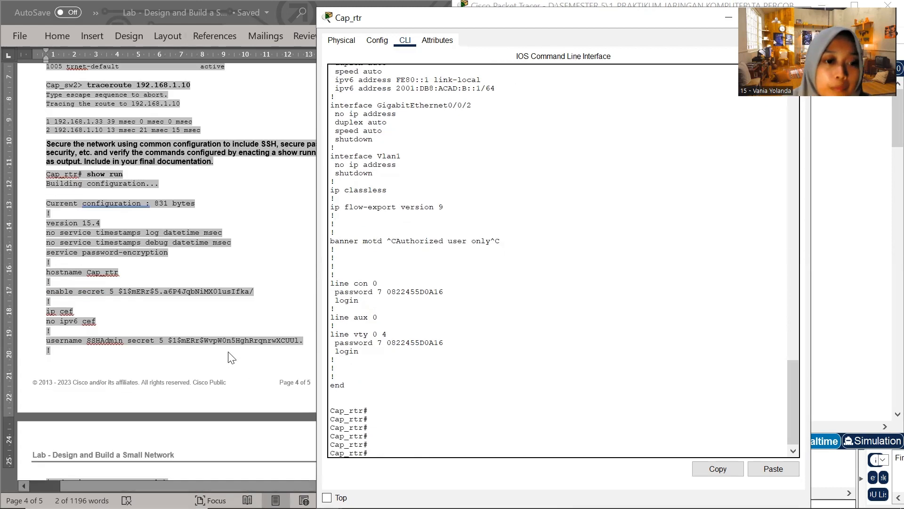
scroll(217, 295, "up", 10)
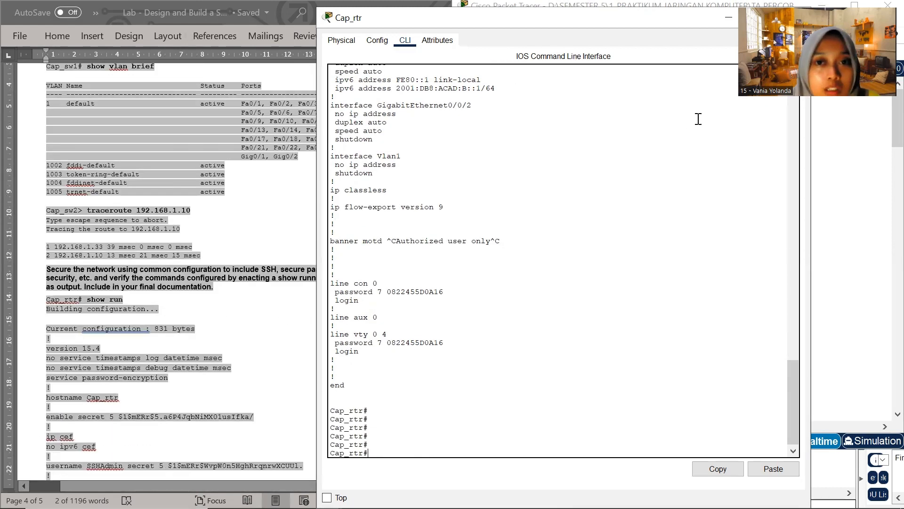
Put away Cap_rtr's window, then maximize Packet Tracer and move the whole topology toward the middle of the workspace
left_click_drag(663, 24, 636, 196)
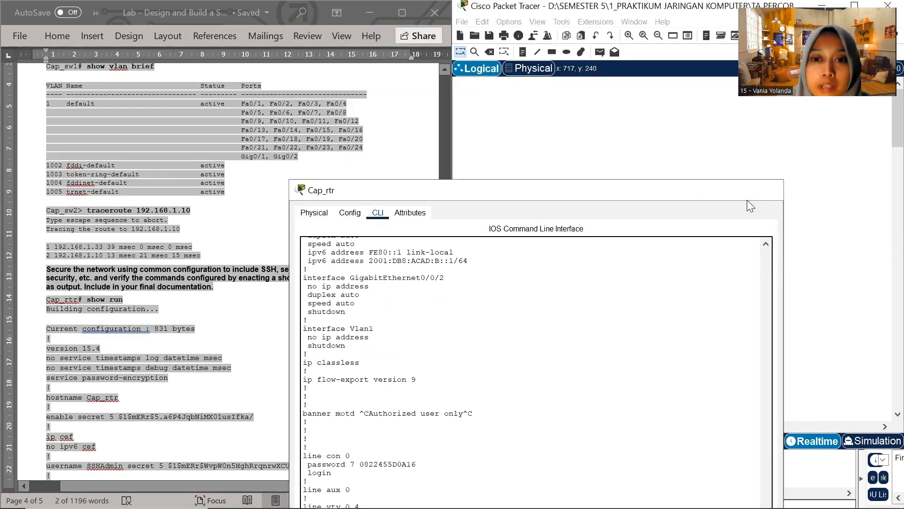
left_click(767, 190)
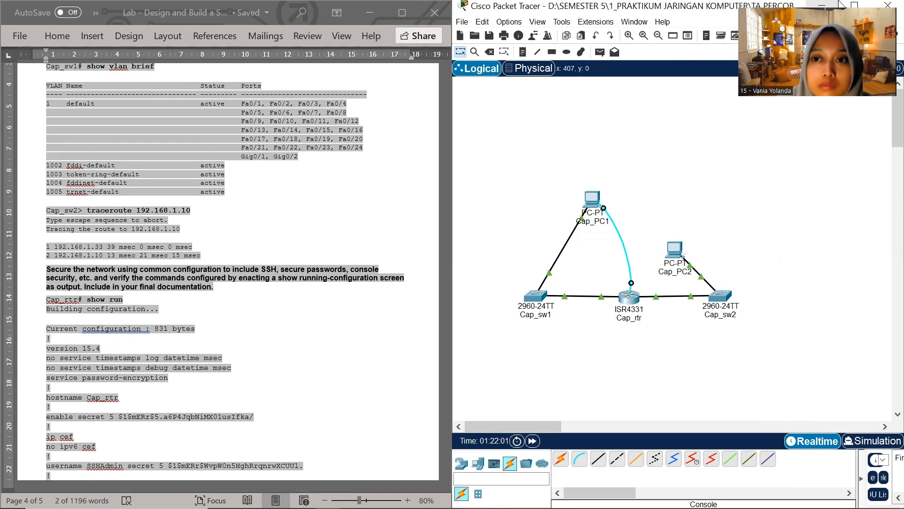
left_click(853, 5)
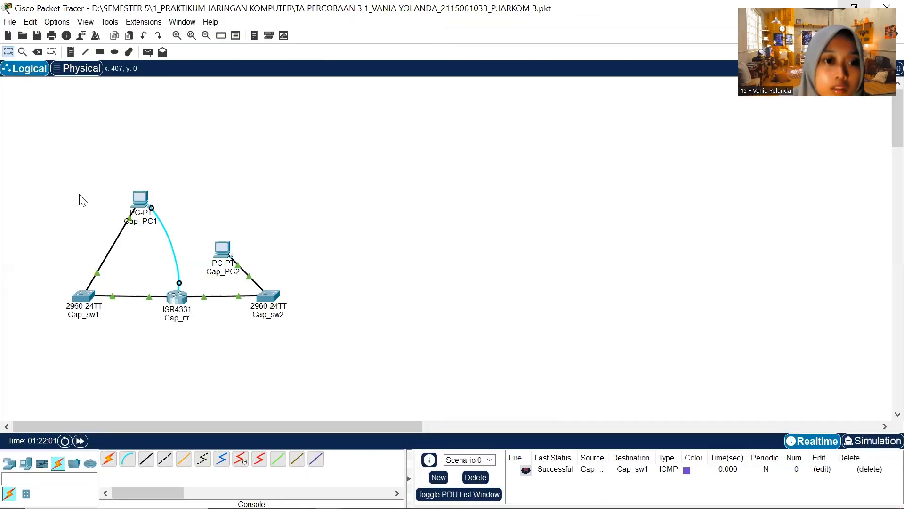
left_click_drag(395, 311, 484, 274)
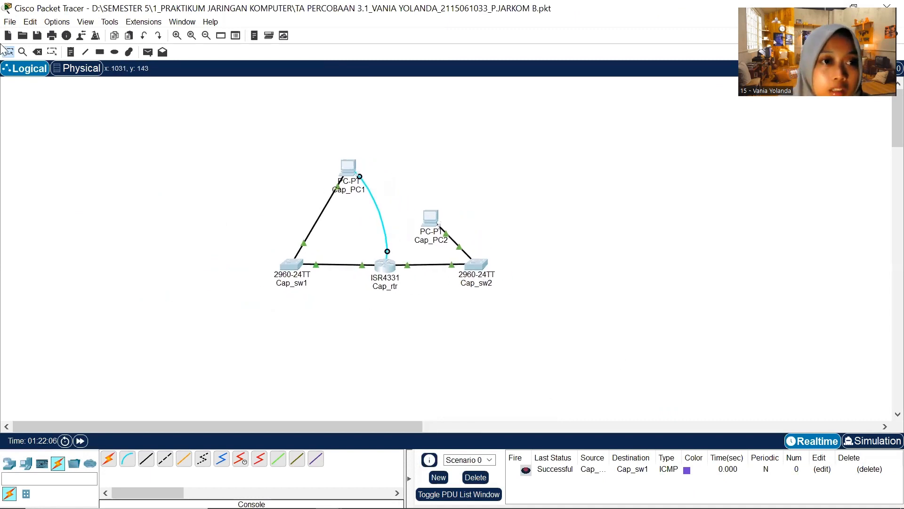
Send a simple PDU from Cap_PC1 to switch Cap_sw1
left_click(148, 52)
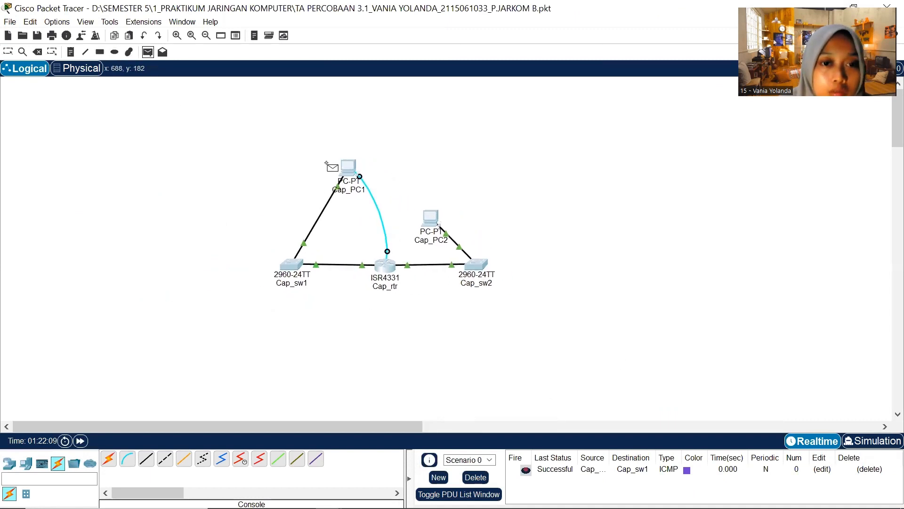
left_click(349, 167)
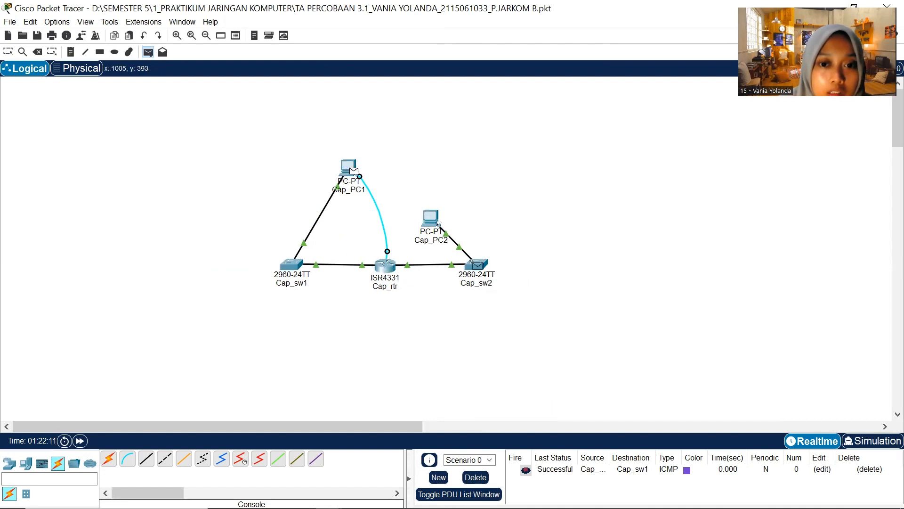
left_click(296, 264)
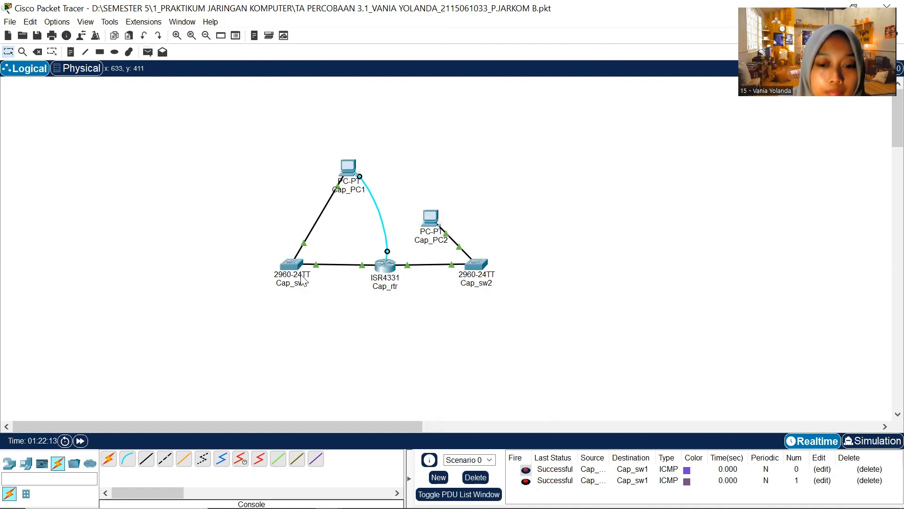